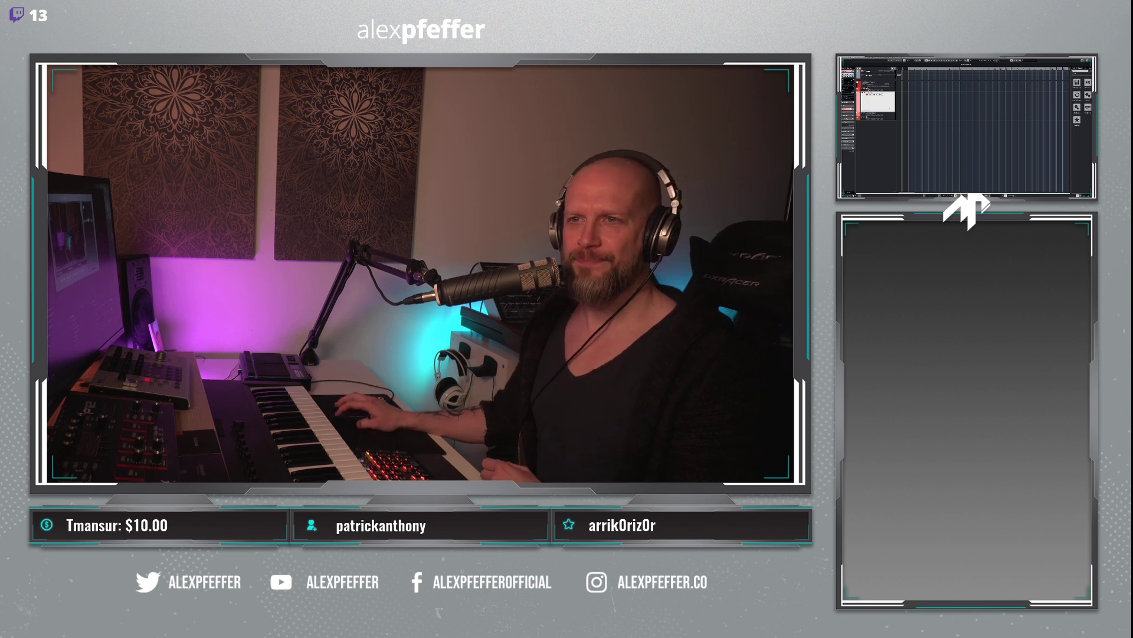
Open the Funky Bass track's Kontakt instrument and hide the library browser beside it.
left_click(884, 75)
left_click_drag(968, 82, 952, 77)
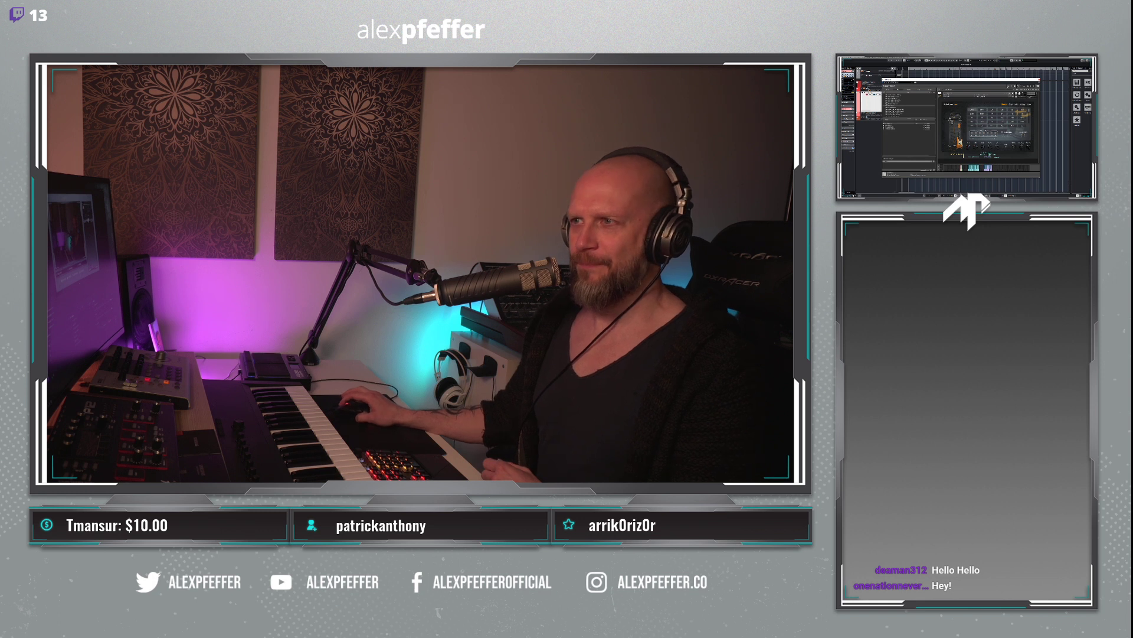
left_click(1015, 86)
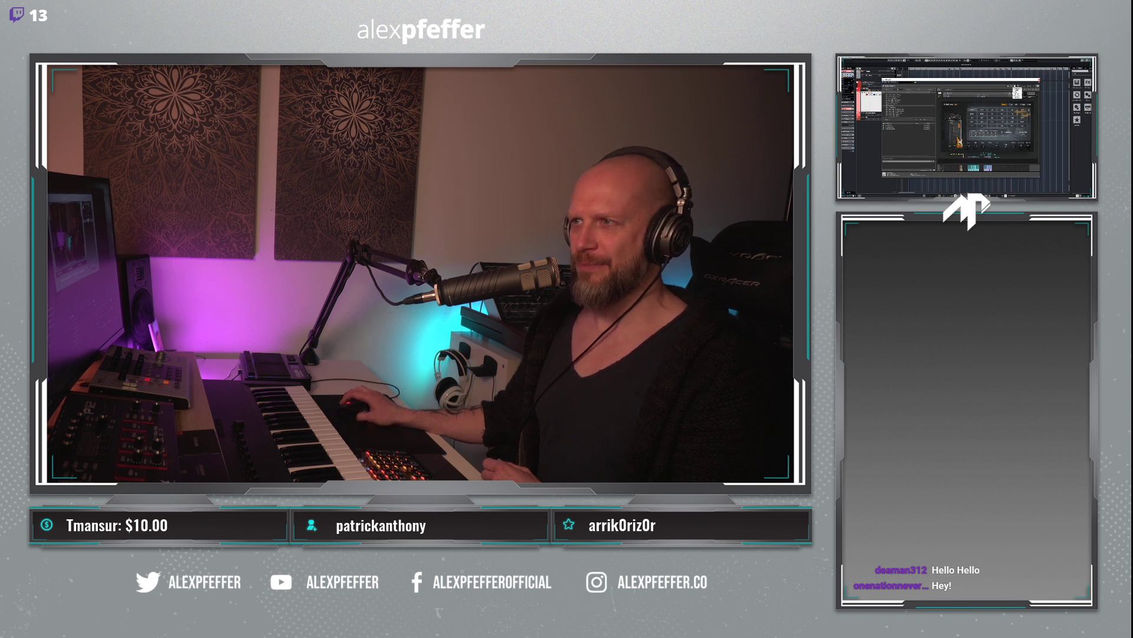
left_click(1016, 92)
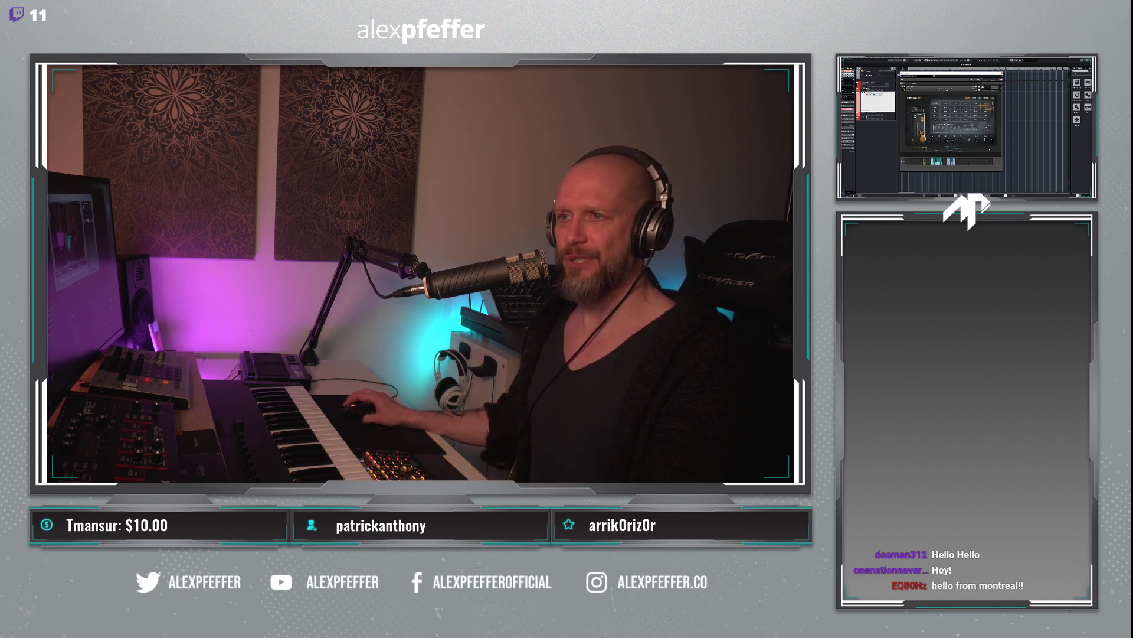
left_click(977, 98)
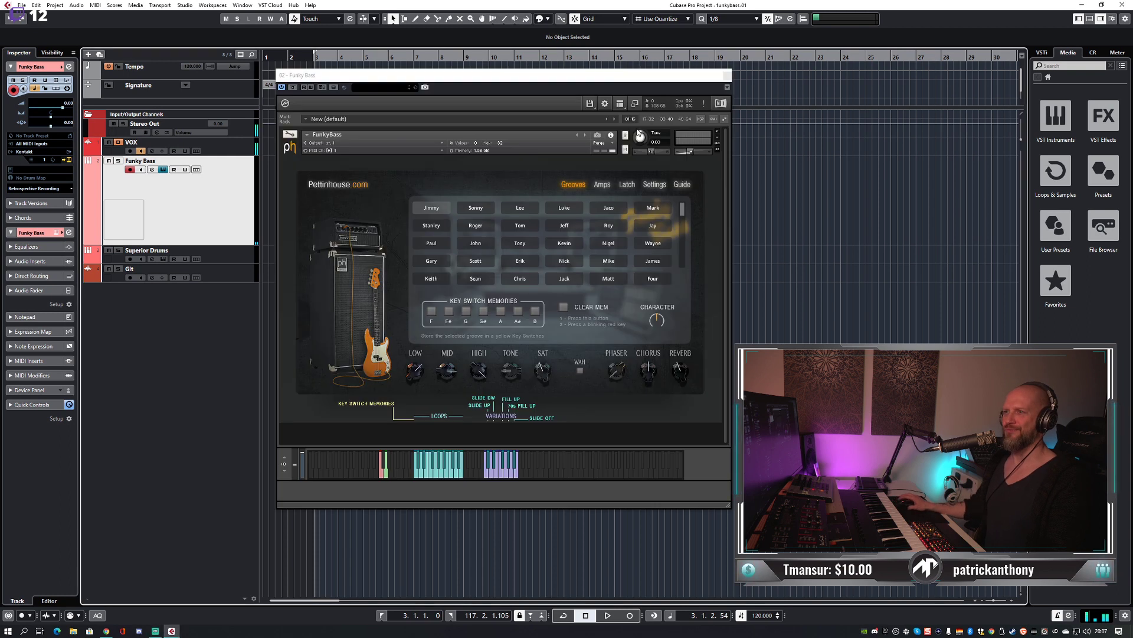
Reposition the Funky Bass instrument window over the arrangement and reduce its height.
left_click_drag(562, 77, 495, 84)
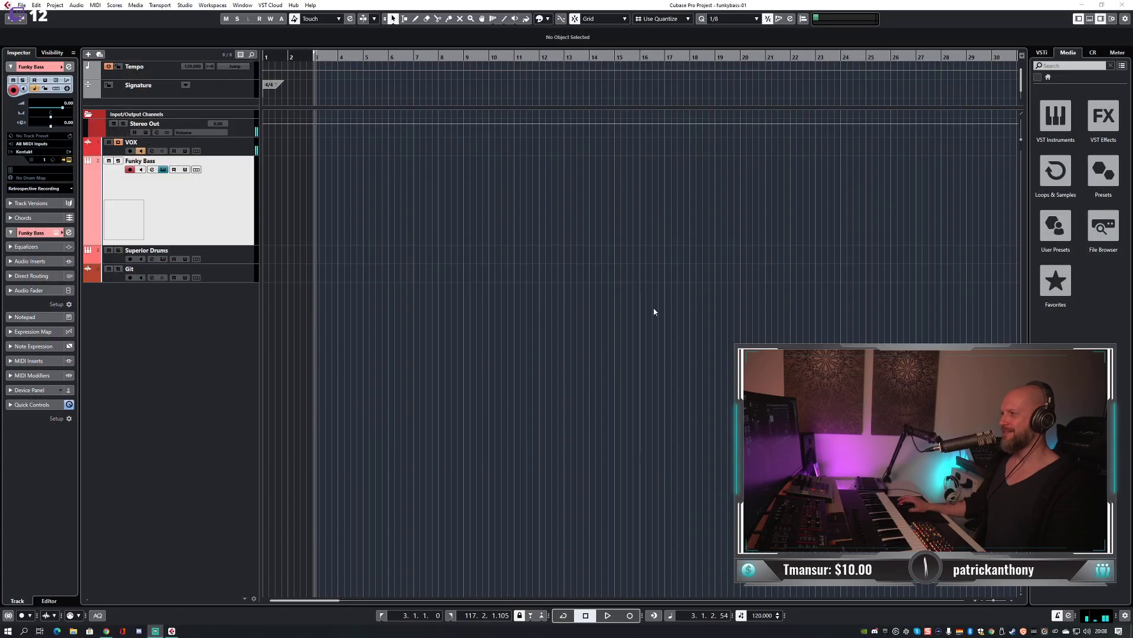
left_click(660, 321)
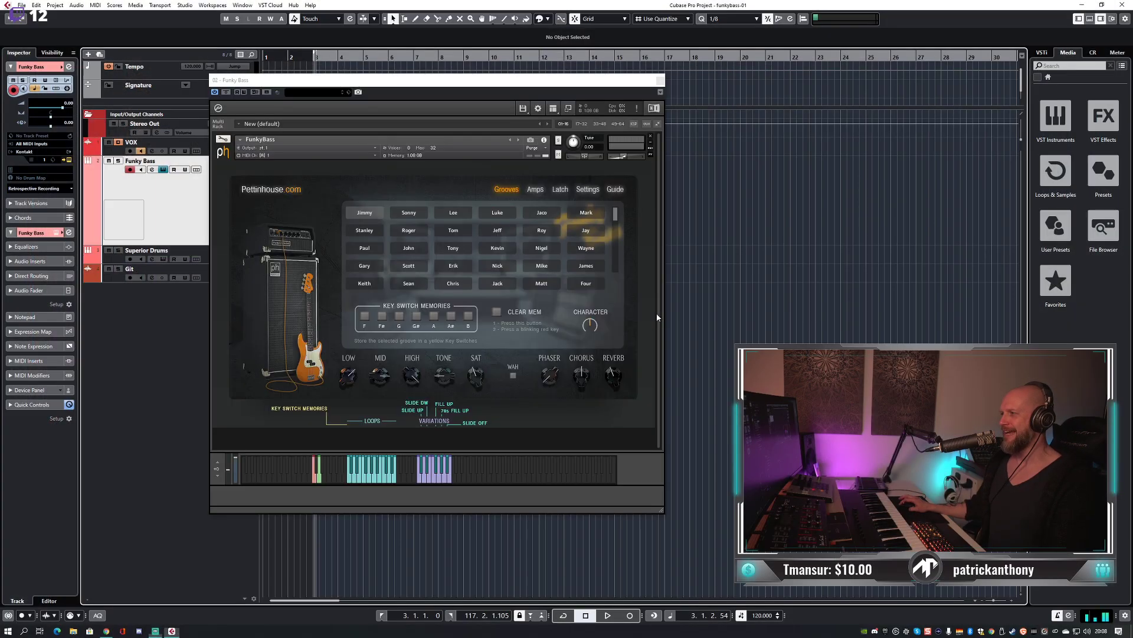
left_click_drag(447, 83, 440, 83)
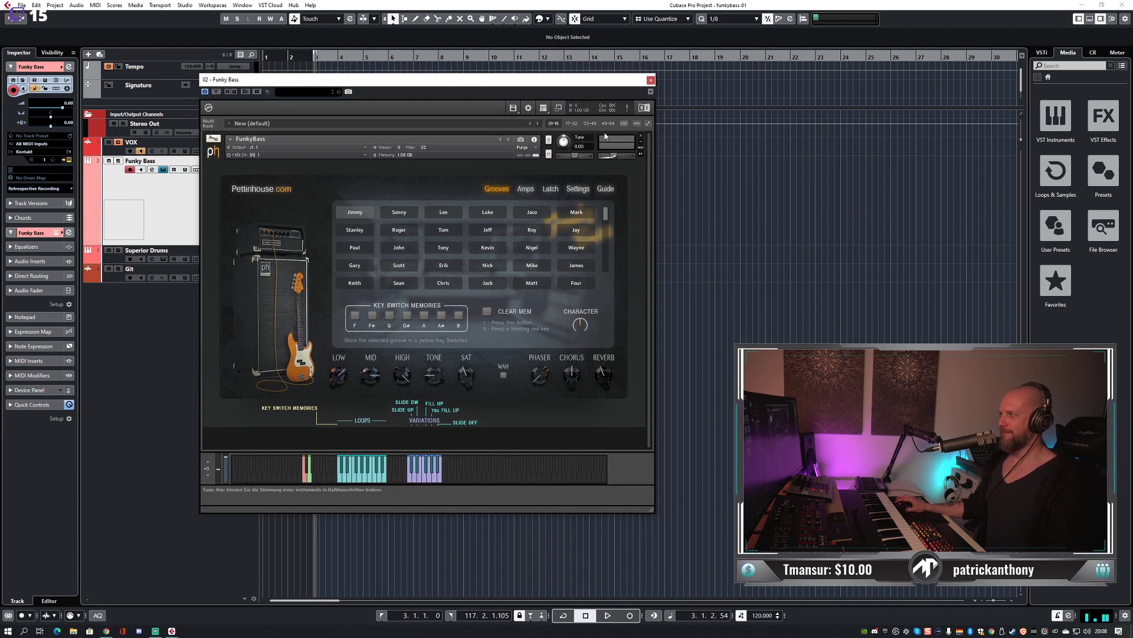
left_click_drag(543, 84, 538, 87)
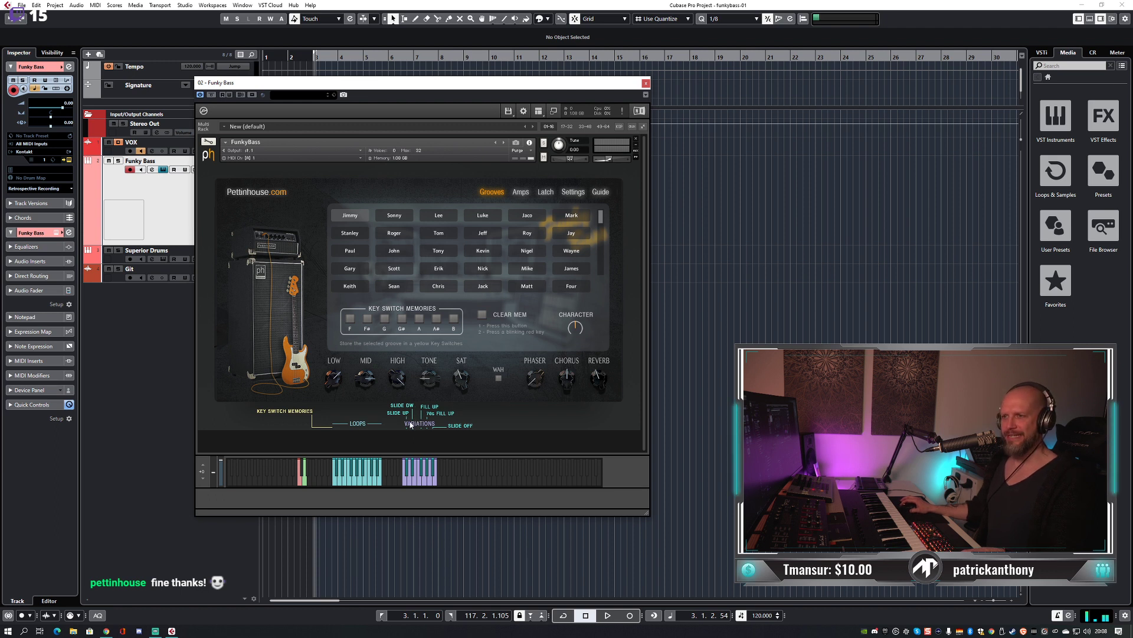
left_click_drag(647, 517, 647, 496)
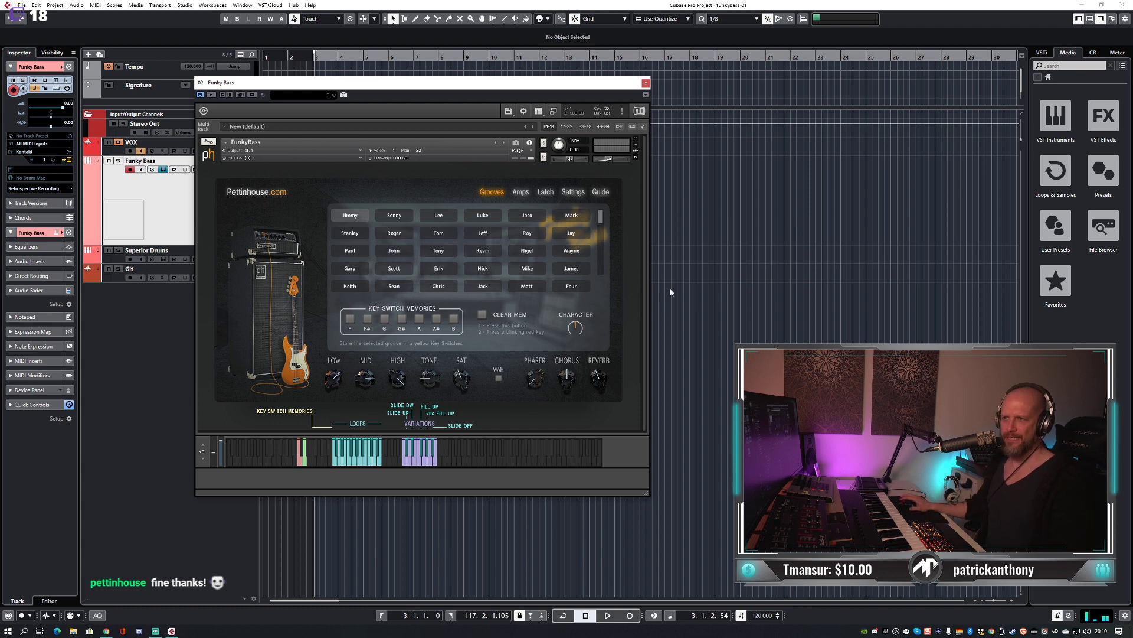
left_click_drag(596, 86, 597, 86)
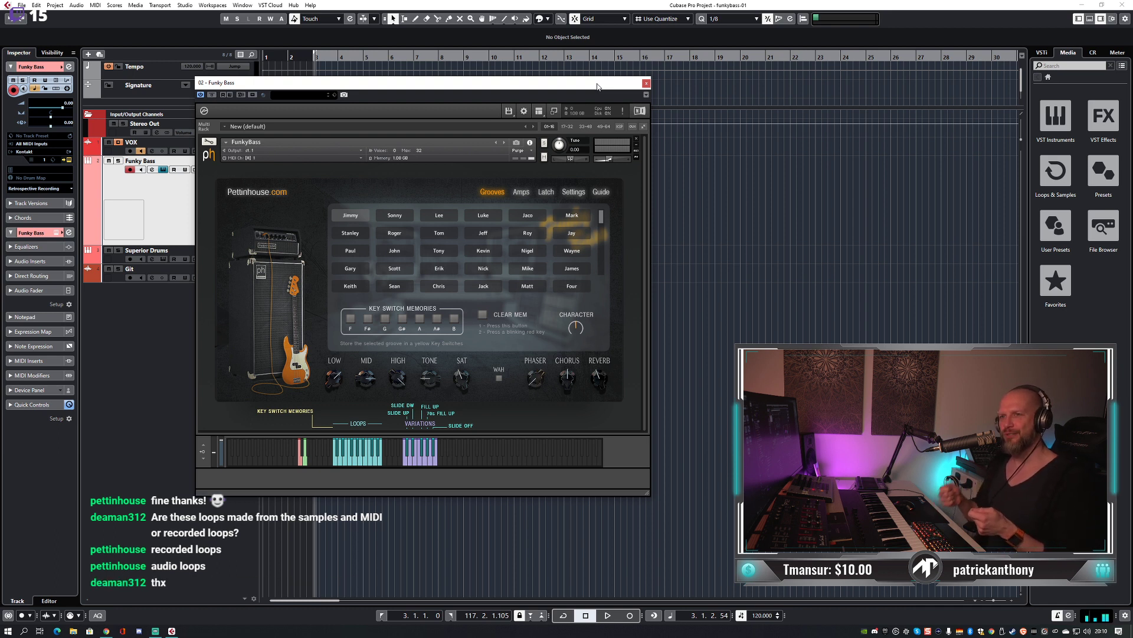
left_click_drag(497, 80, 539, 78)
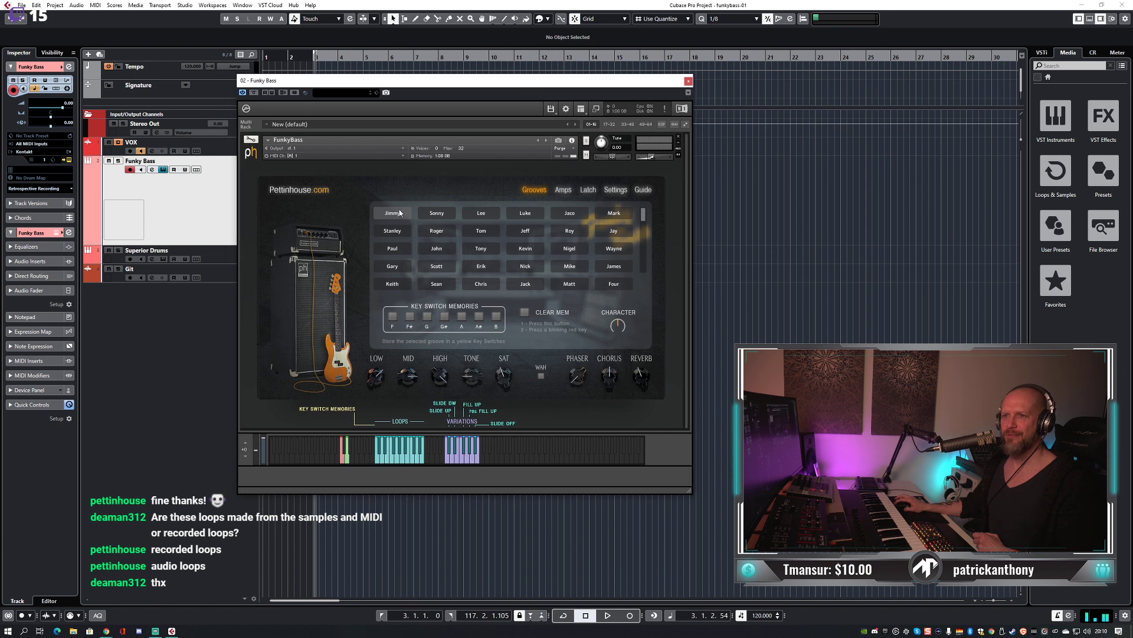
Select the Superior Drums track to play its kit live, and return to the Funky Bass track.
left_click(225, 260)
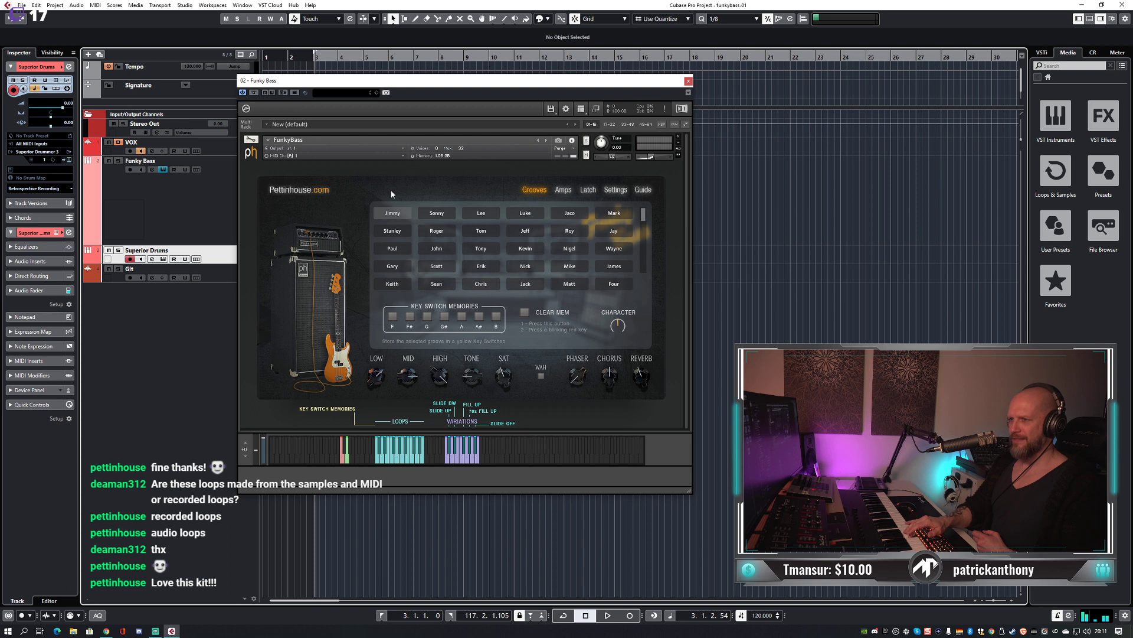
left_click(202, 230)
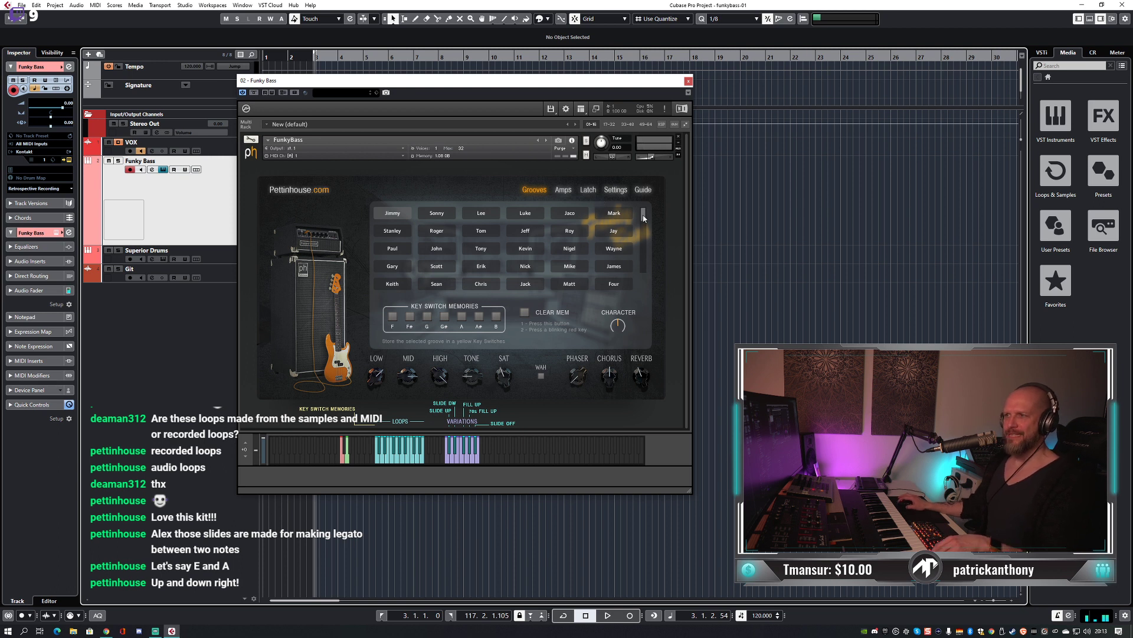
Uncover the arrangement and record a first drum take on the Superior Drums track from bar 3.
left_click_drag(594, 87, 834, 134)
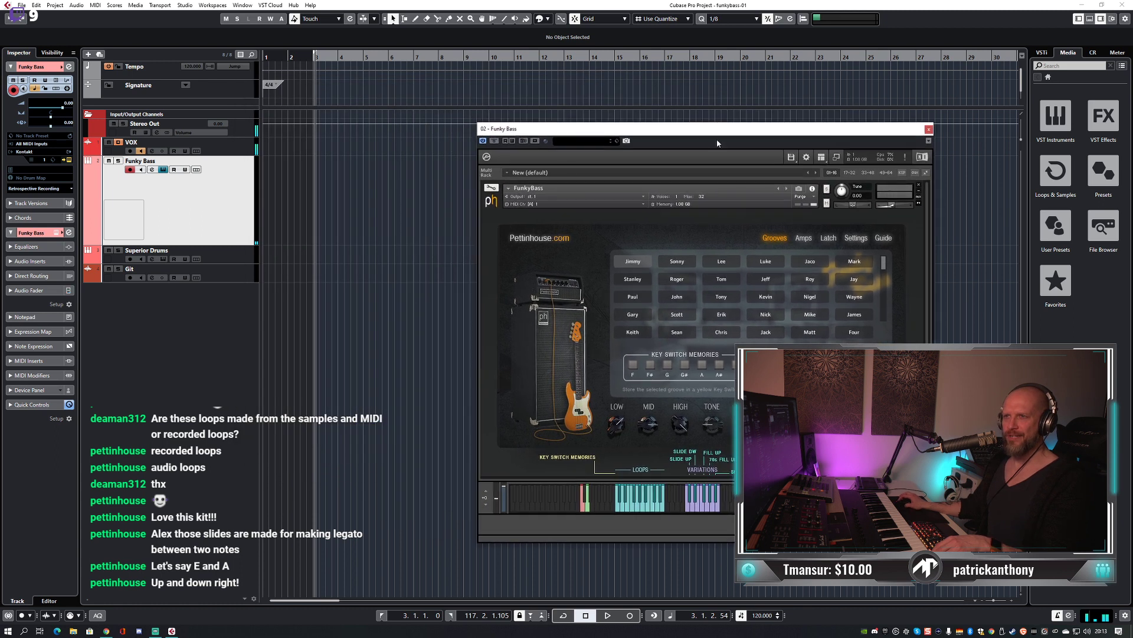
left_click(384, 190)
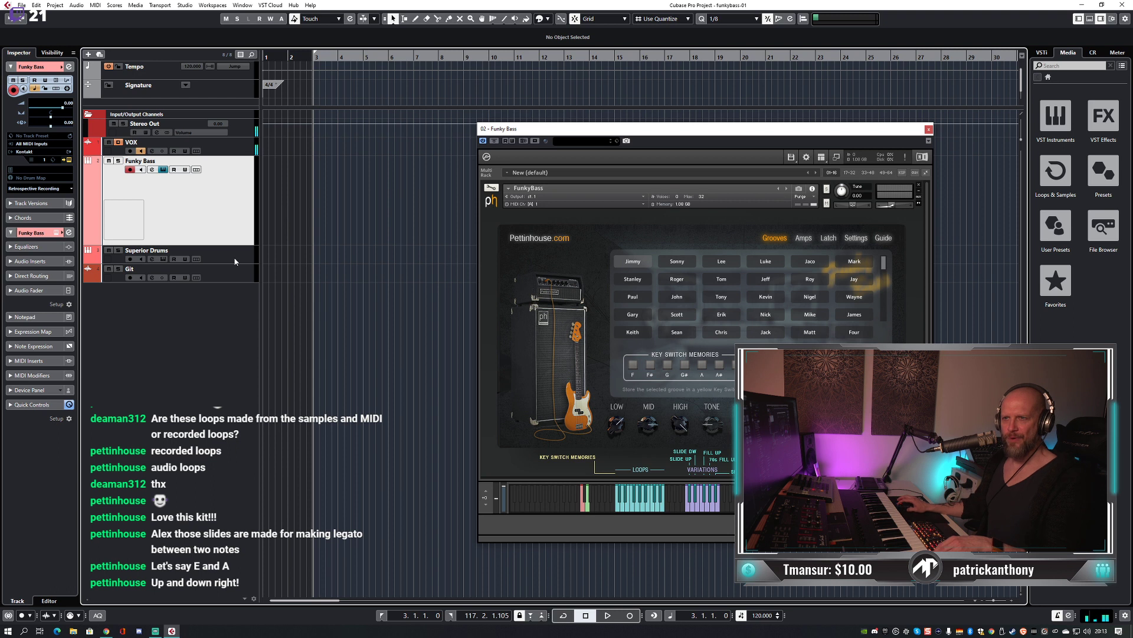
left_click(234, 261)
key("KP_Multiply")
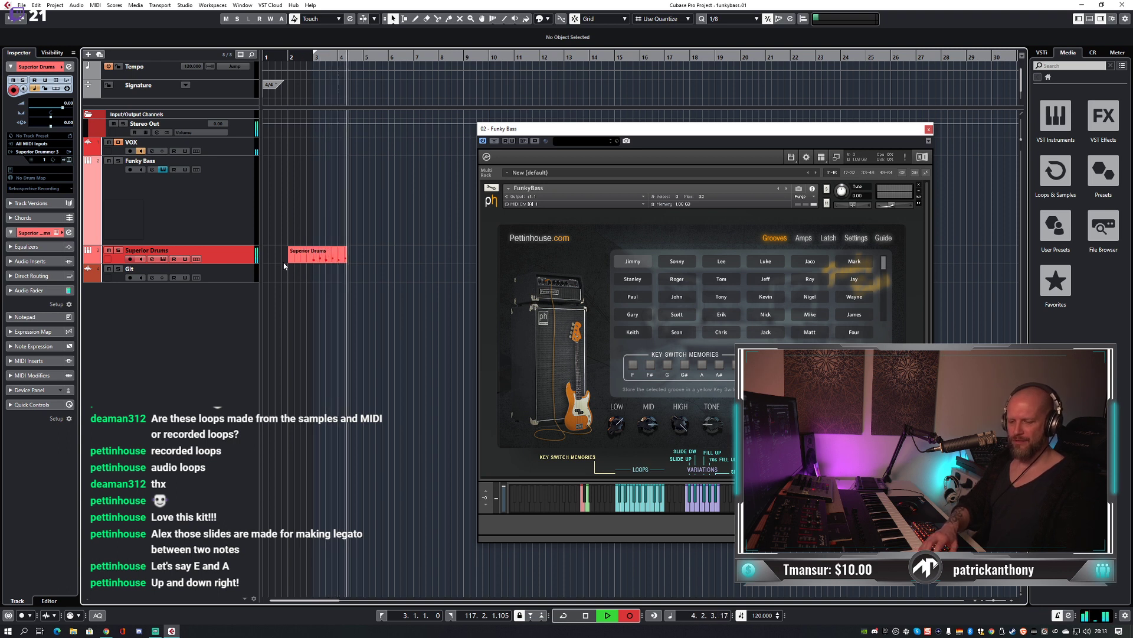
key("space")
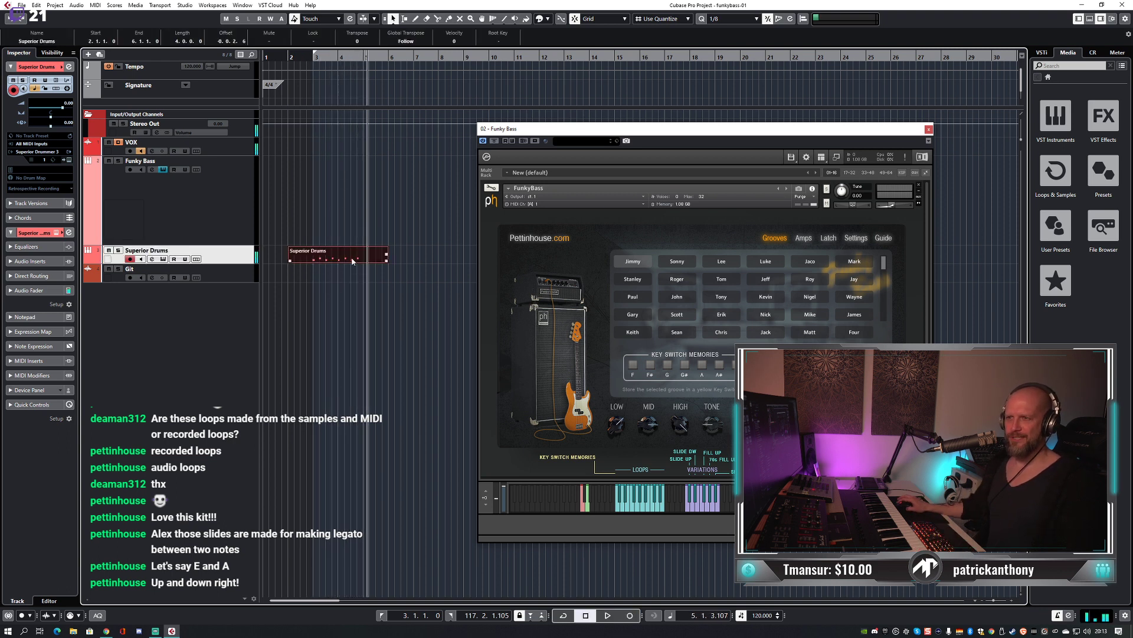
Open the recorded drum part in the Key Editor and select all its notes.
double_click(353, 261)
left_click_drag(831, 138, 849, 134)
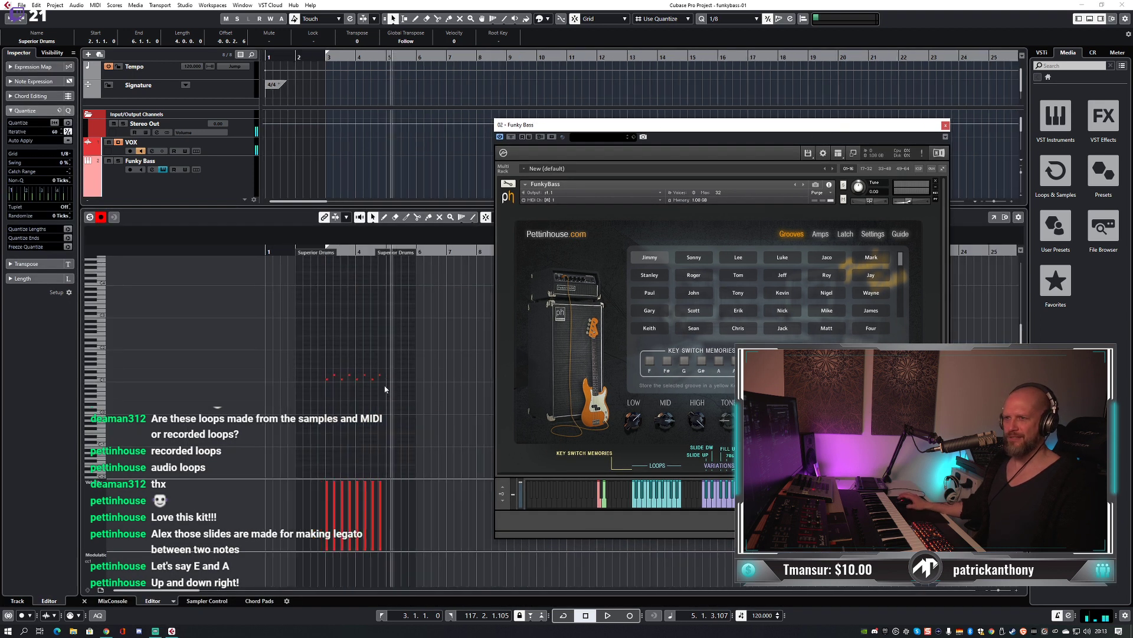
scroll(394, 389, "up", 4)
left_click_drag(219, 339, 465, 410)
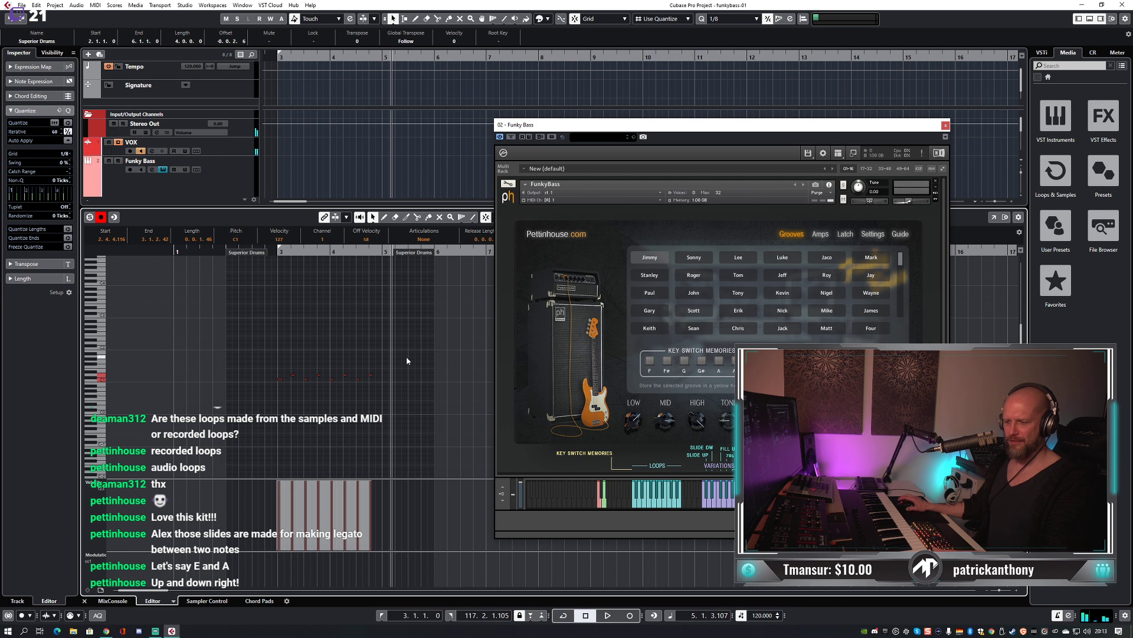
Overdub a second layer of drum hits onto the Superior Drums part from bar 3.
key("KP_Subtract")
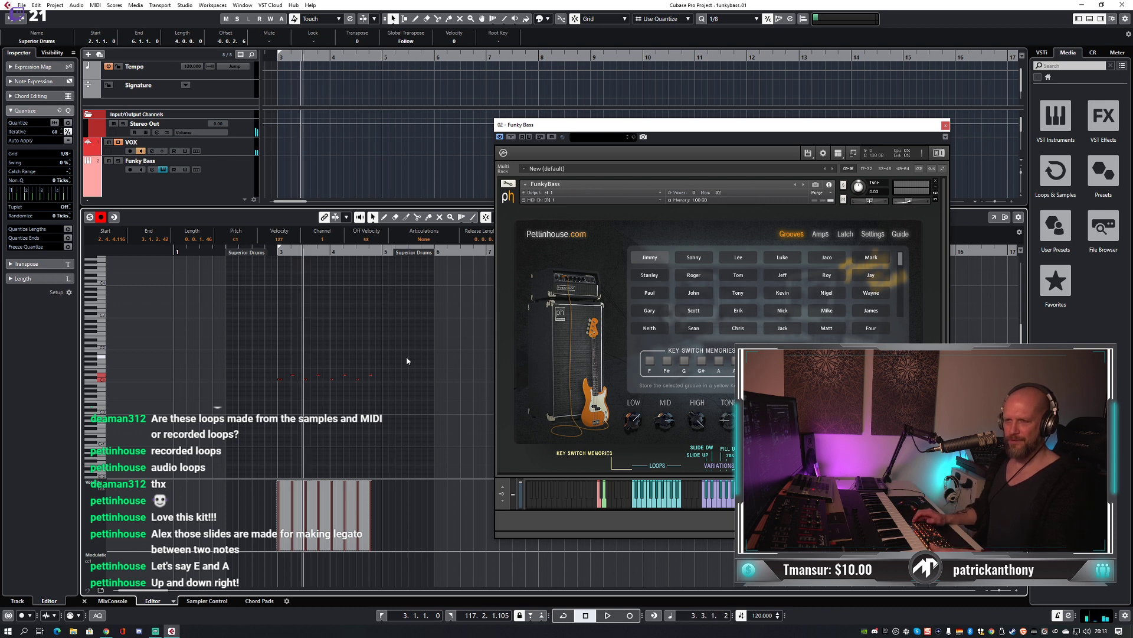
key("KP_Multiply")
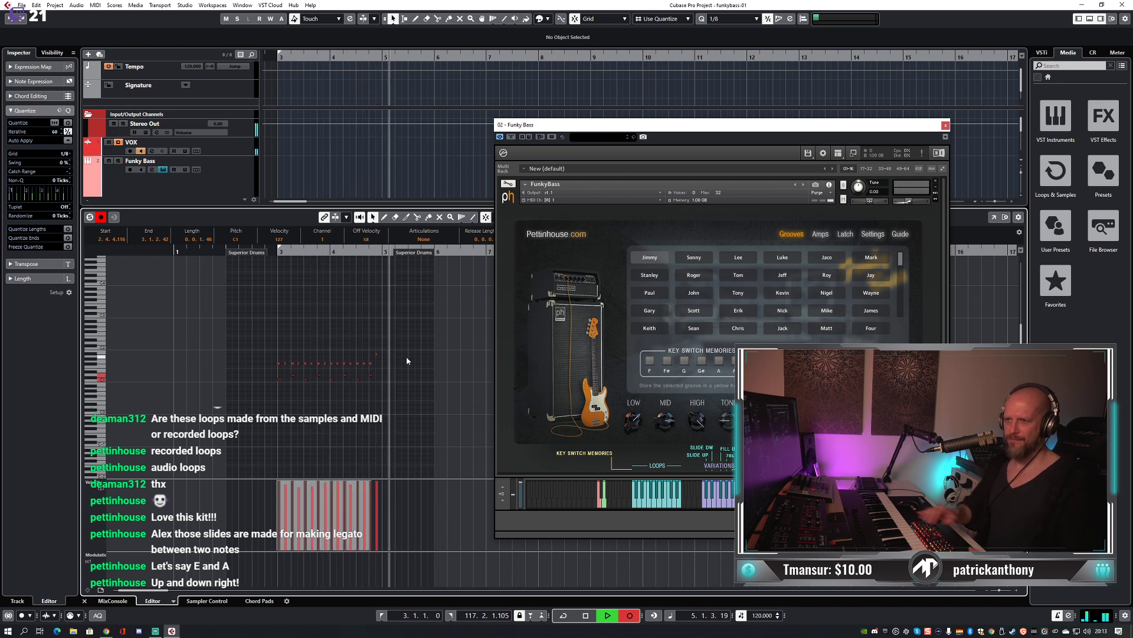
key("space")
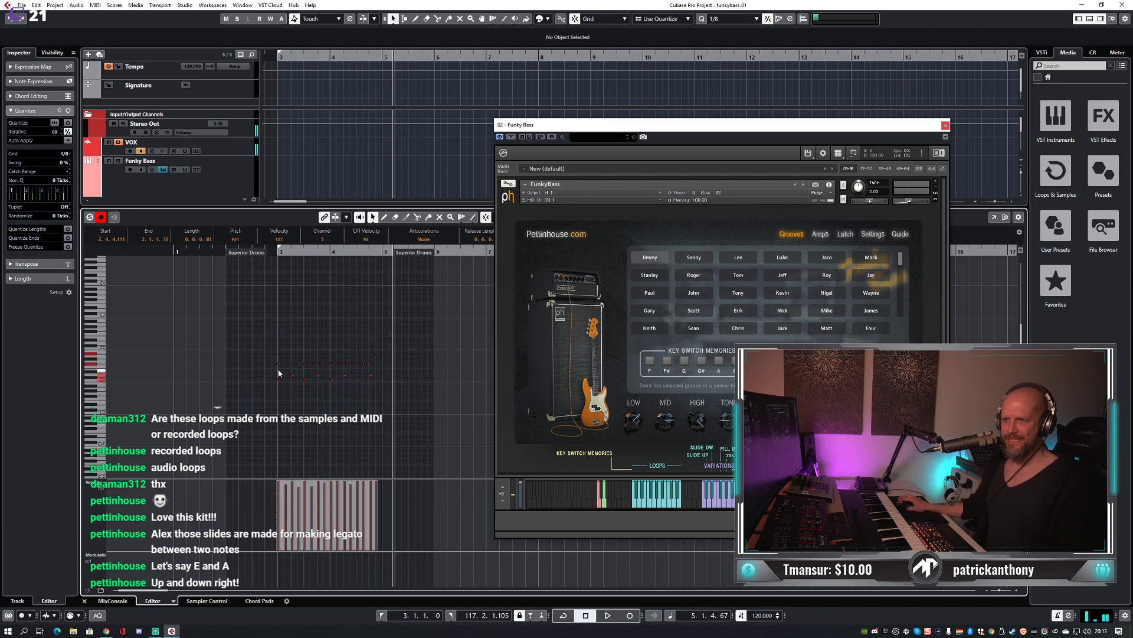
Play back the overdubbed drum part from bar 3 and close the Key Editor.
left_click(311, 319)
key("KP_1")
key("space")
left_click_drag(267, 323, 372, 386)
key("ctrl+alt+e")
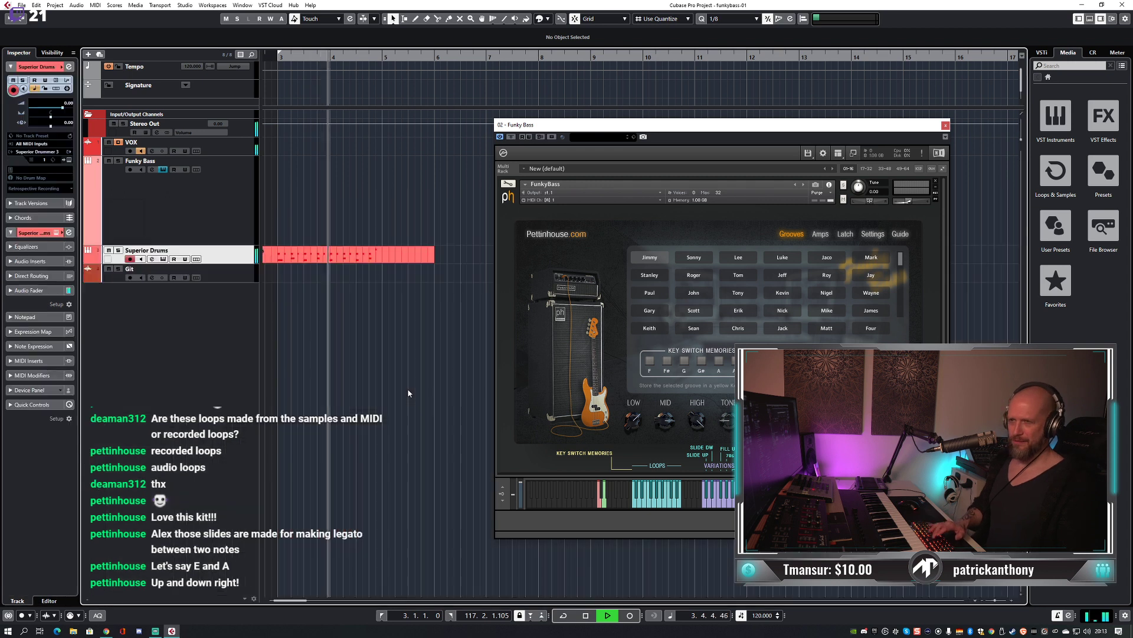
Split the Superior Drums part at bar 5 and delete the excess, keeping a two-bar pattern from bar 3.
key("3")
left_click(383, 256)
key("1")
left_click(395, 257)
key("Delete")
Duplicate the two-bar drum part so that four consecutive copies fill bars 3 to 11.
key("g")
key("g")
key("ctrl+d")
key("ctrl+d")
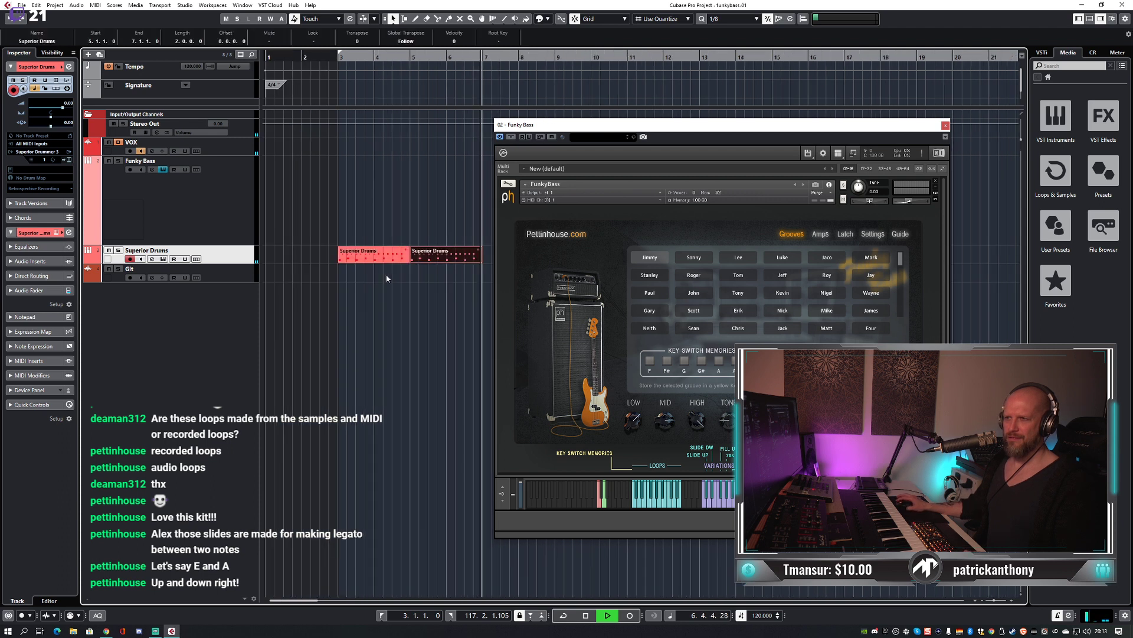
left_click_drag(649, 123, 717, 130)
key("g")
key("space")
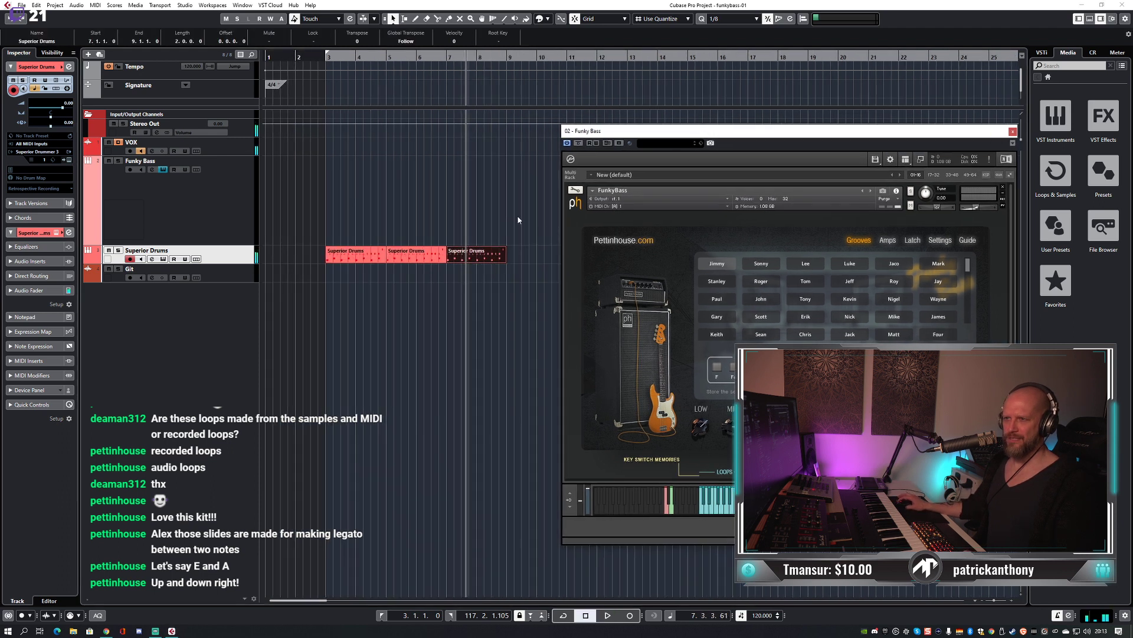
key("ctrl+d")
left_click_drag(620, 131, 841, 146)
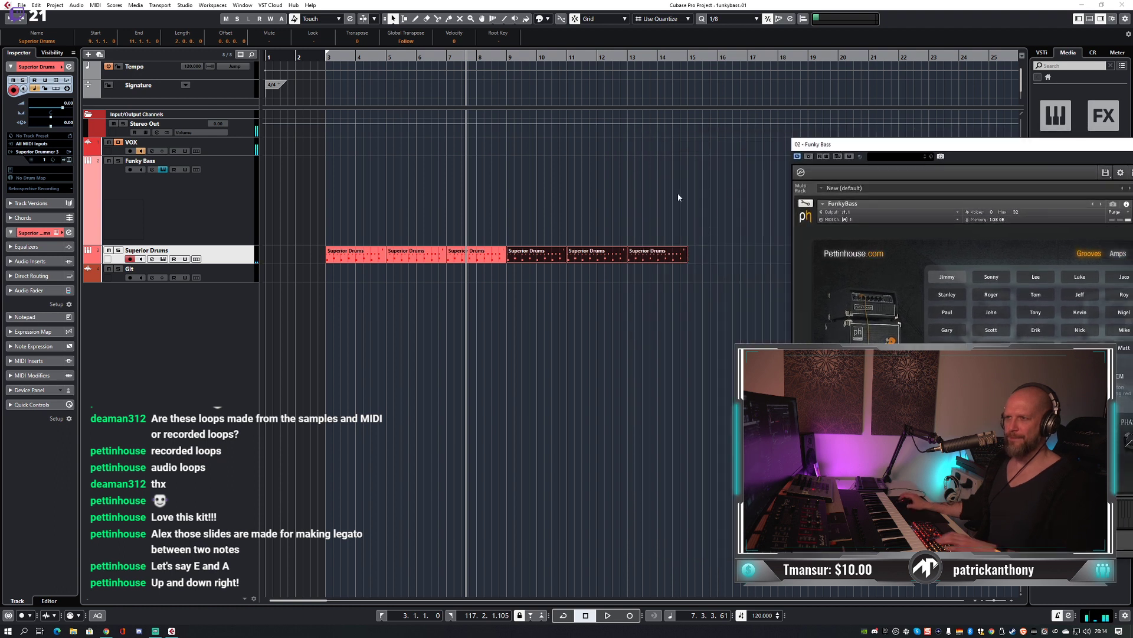
left_click(677, 195)
key("ctrl+z")
Set the right locator to bar 11 and start cycled playback of the drum parts from bar 3.
left_click(570, 58, "alt")
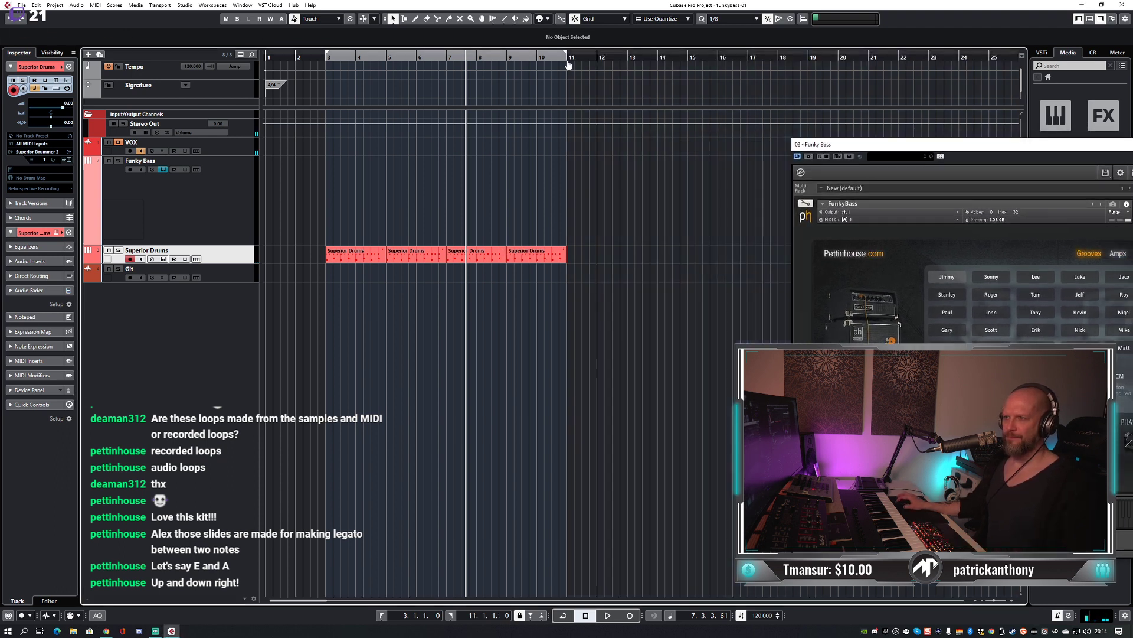
left_click_drag(880, 148, 441, 98)
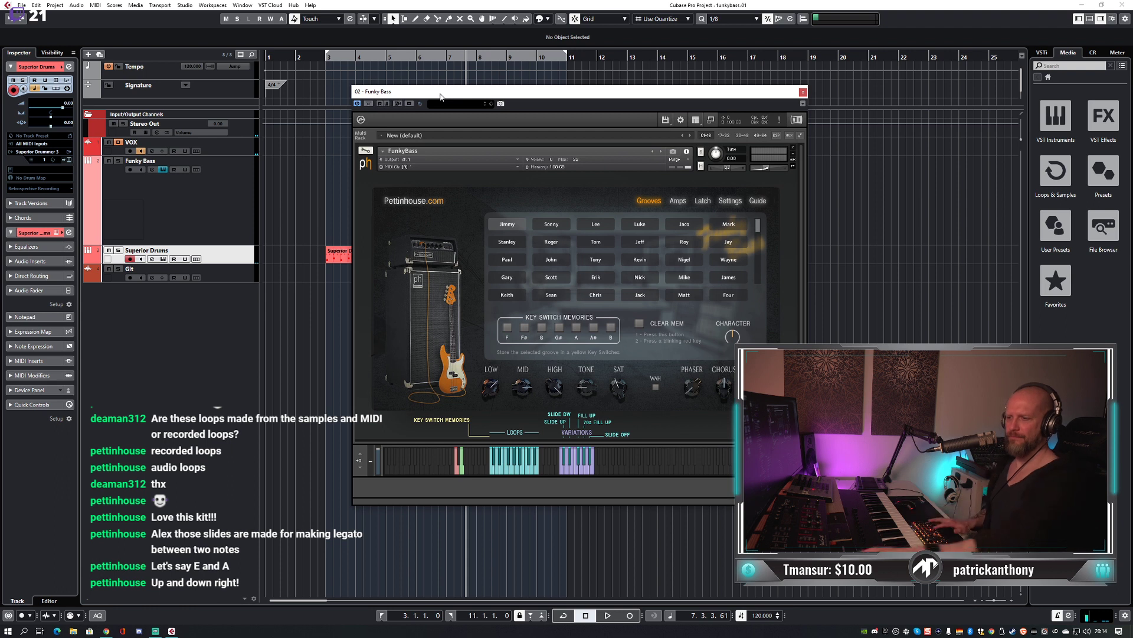
key("slash")
key("space")
Select the Funky Bass track and audition the Sonny and Lee grooves over the looping drums.
left_click_drag(440, 96, 363, 85)
left_click(155, 221)
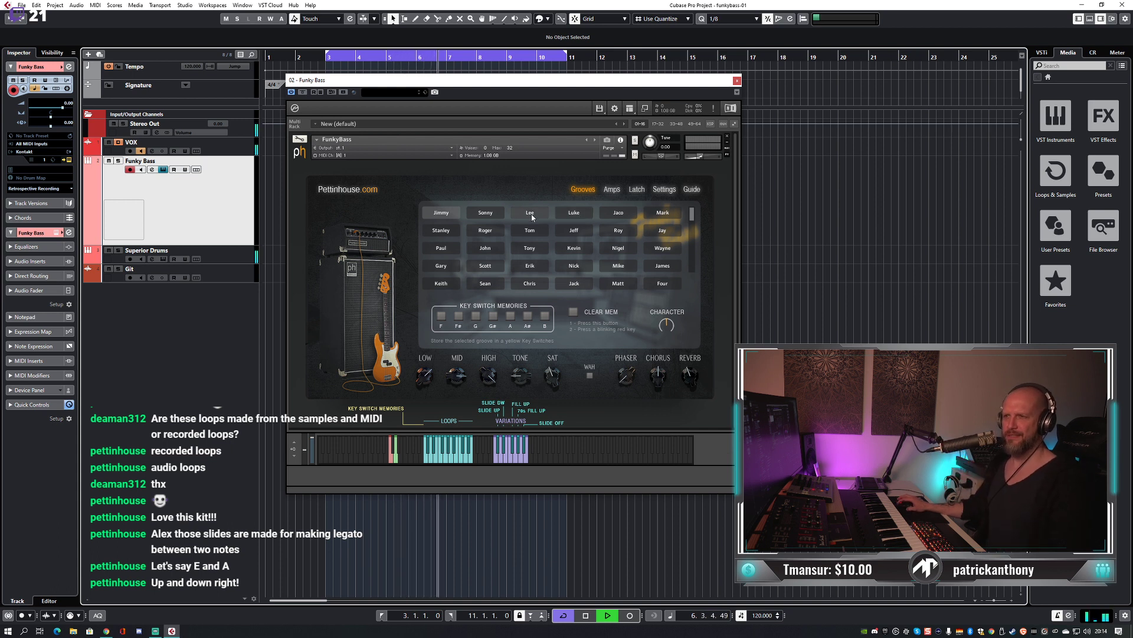
left_click(487, 213)
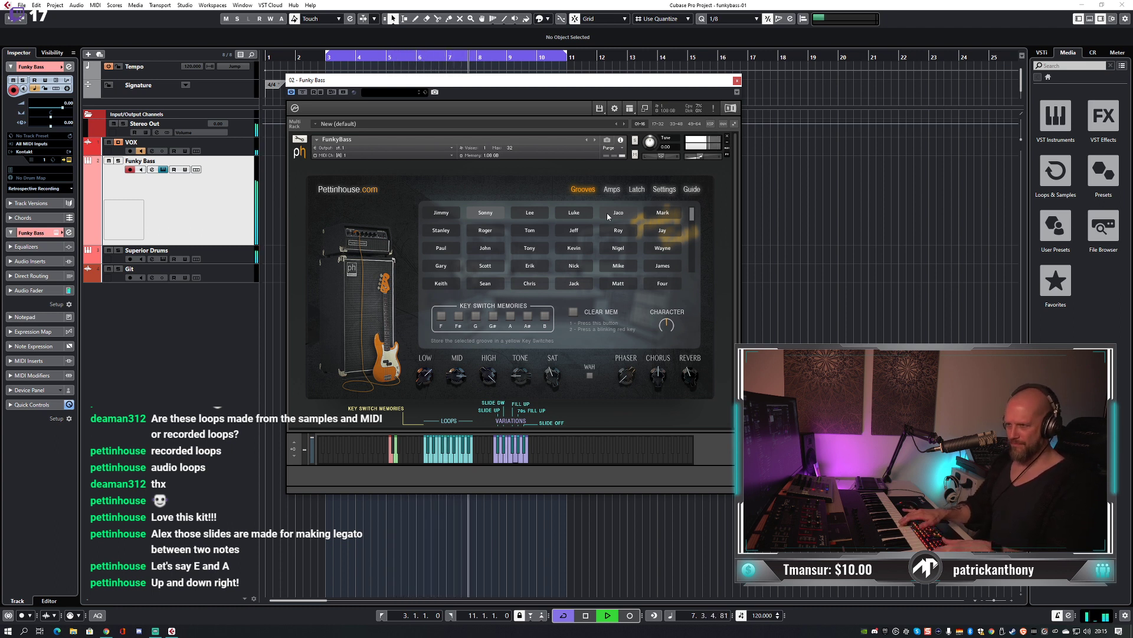
key("space")
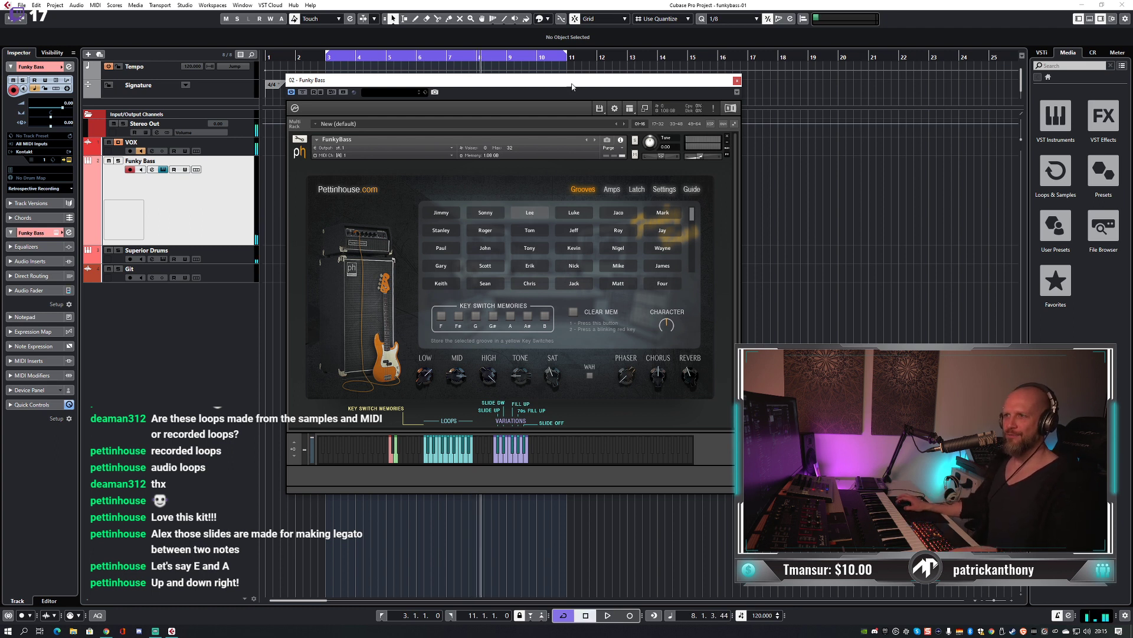
Audition the Luke groove over the looping drums and switch the bass to the Jaco groove.
left_click_drag(572, 87, 559, 79)
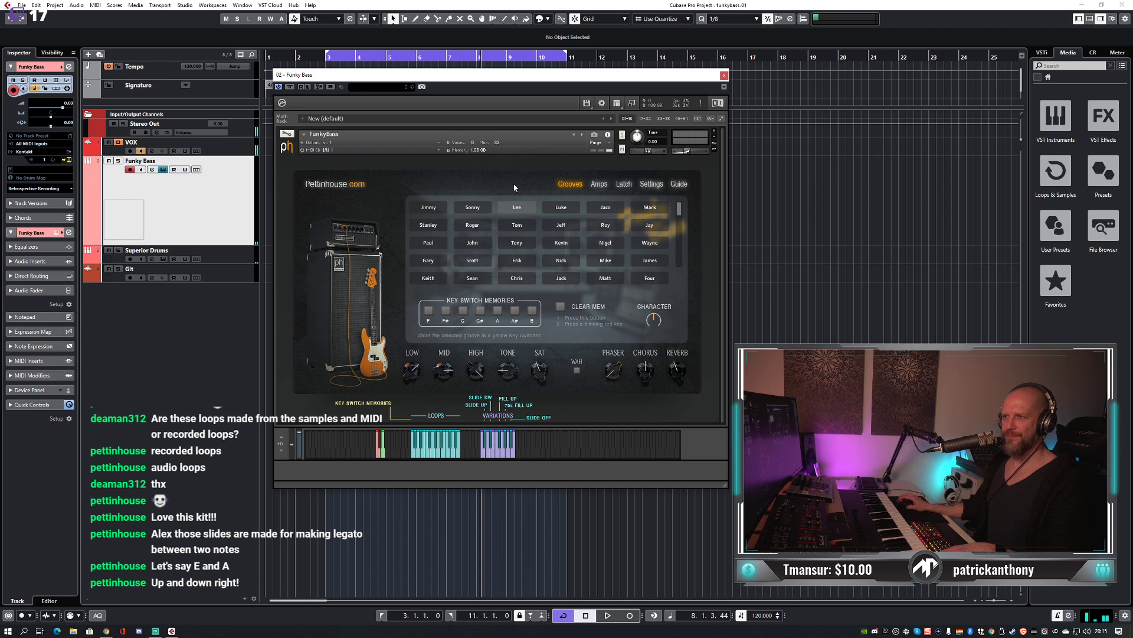
left_click_drag(556, 78, 552, 74)
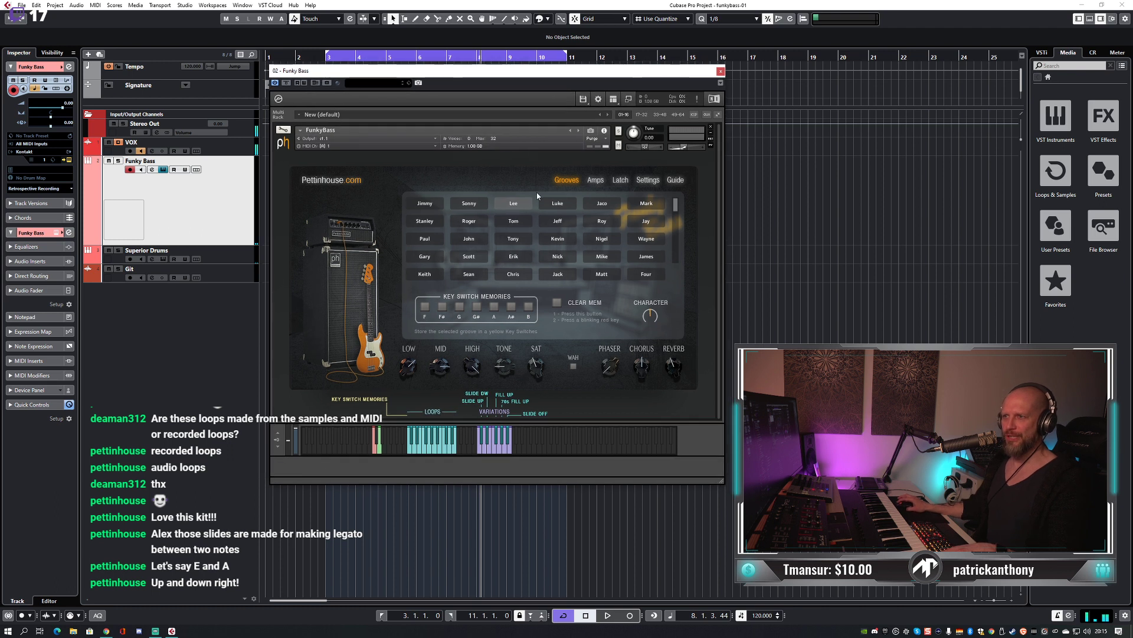
key("space")
key("space")
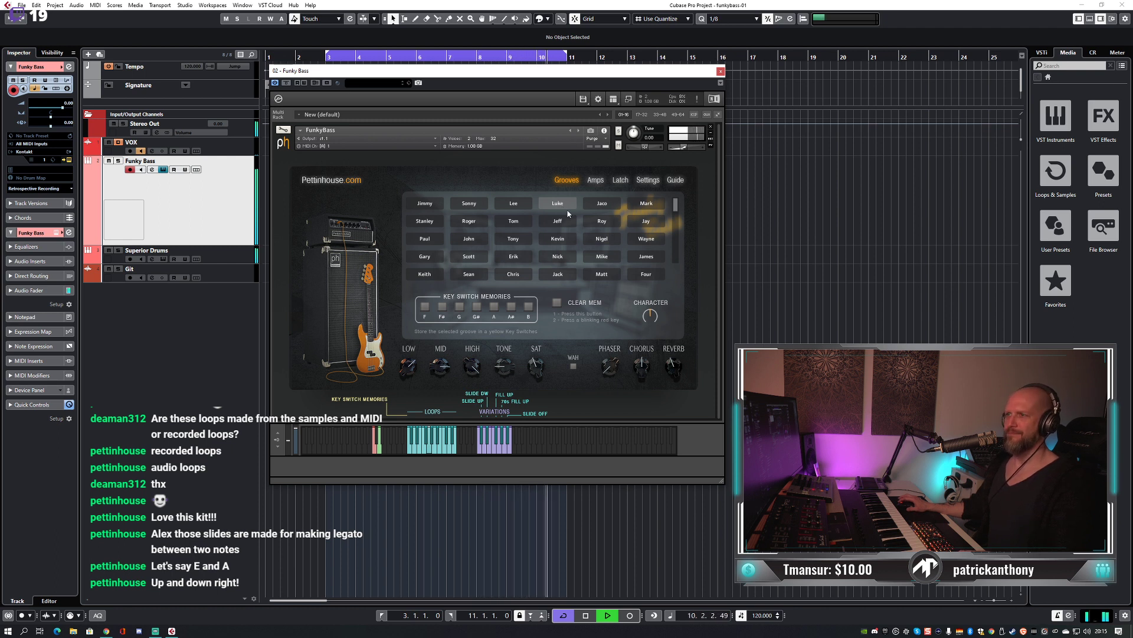
left_click(603, 205)
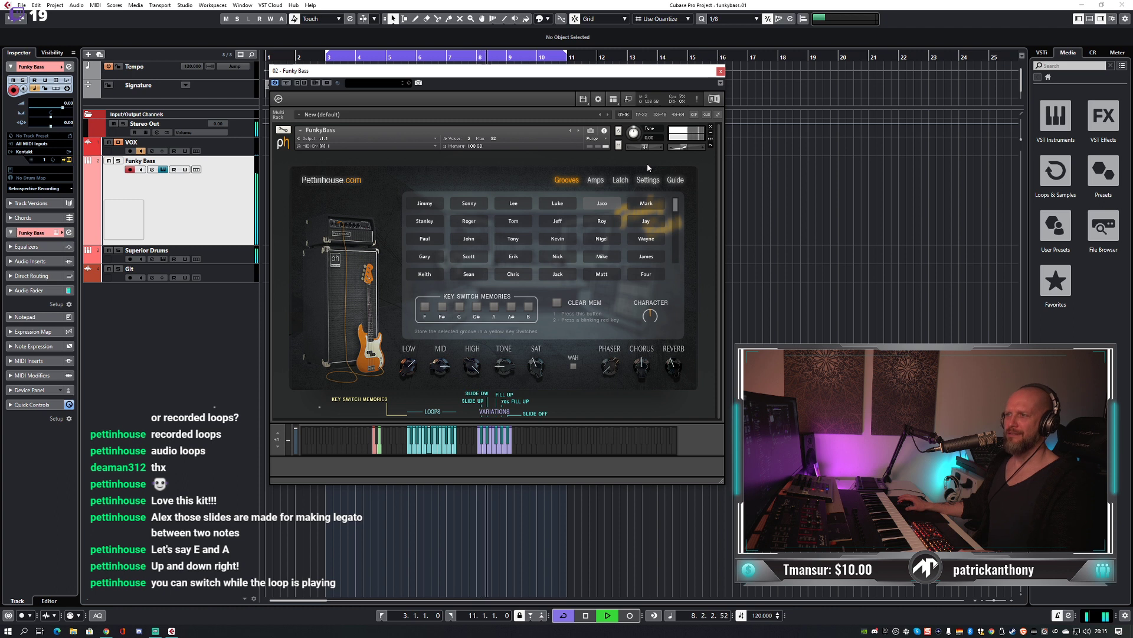
Stop the drum loop and switch the bass to the Mark groove to audition it.
key("space")
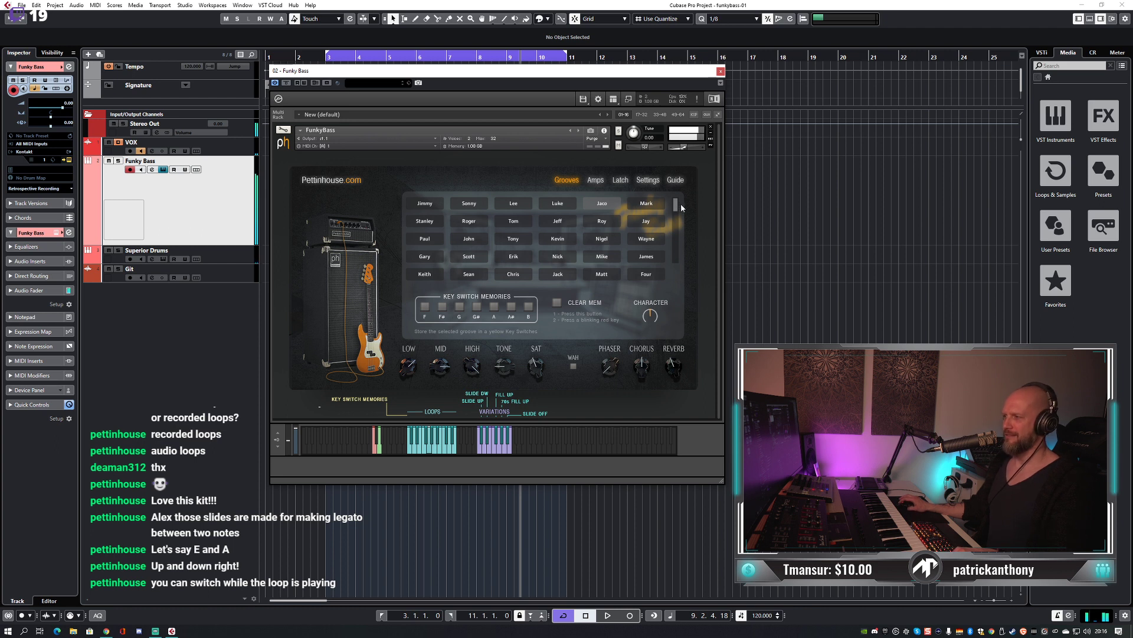
left_click(647, 205)
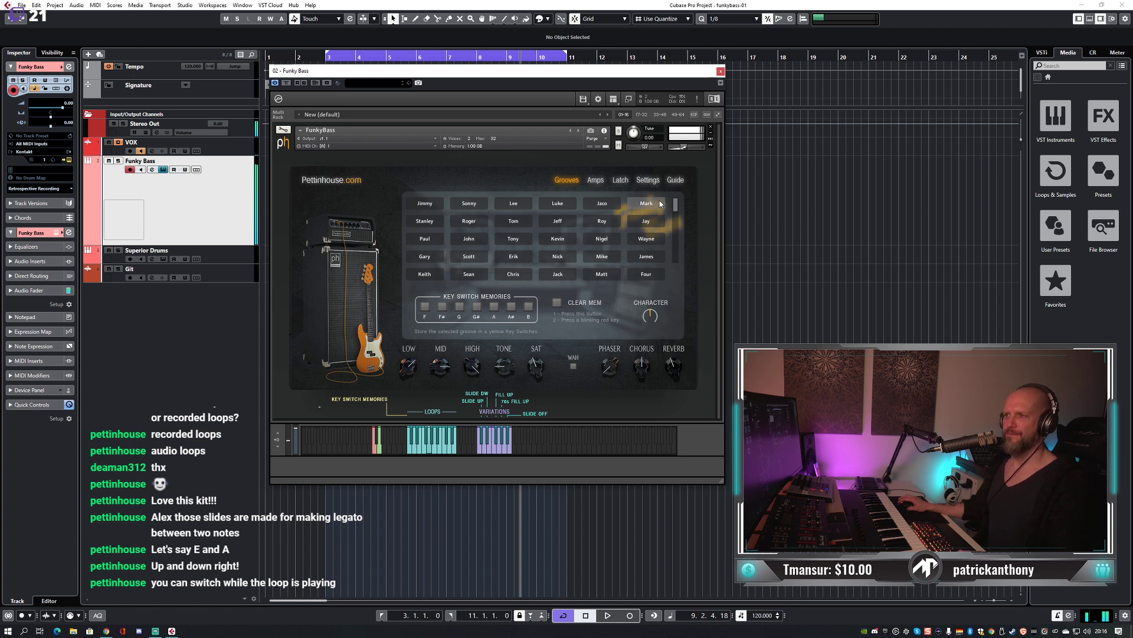
key("space")
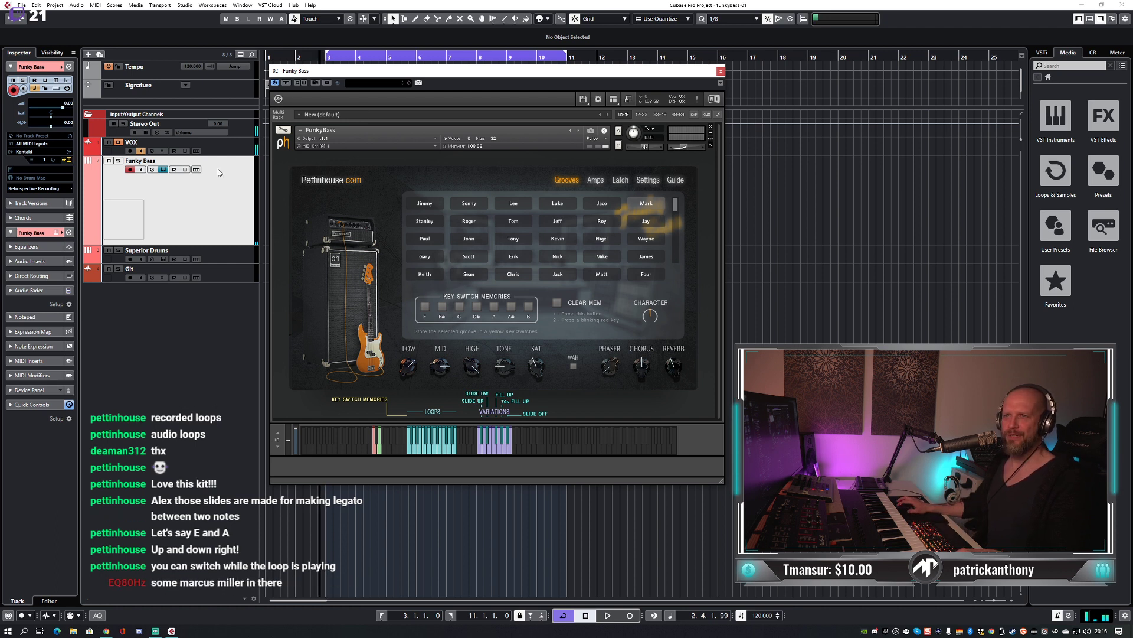
Select the Superior Drums track and lower its mixer channel volume to about -3.7 dB.
left_click(213, 256)
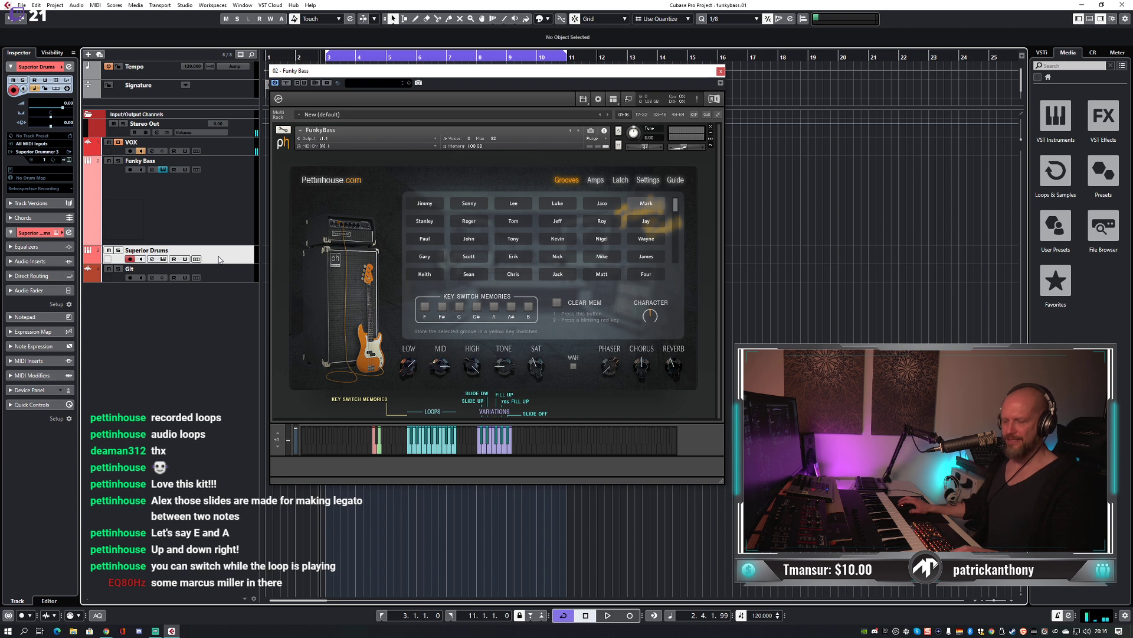
key("F3")
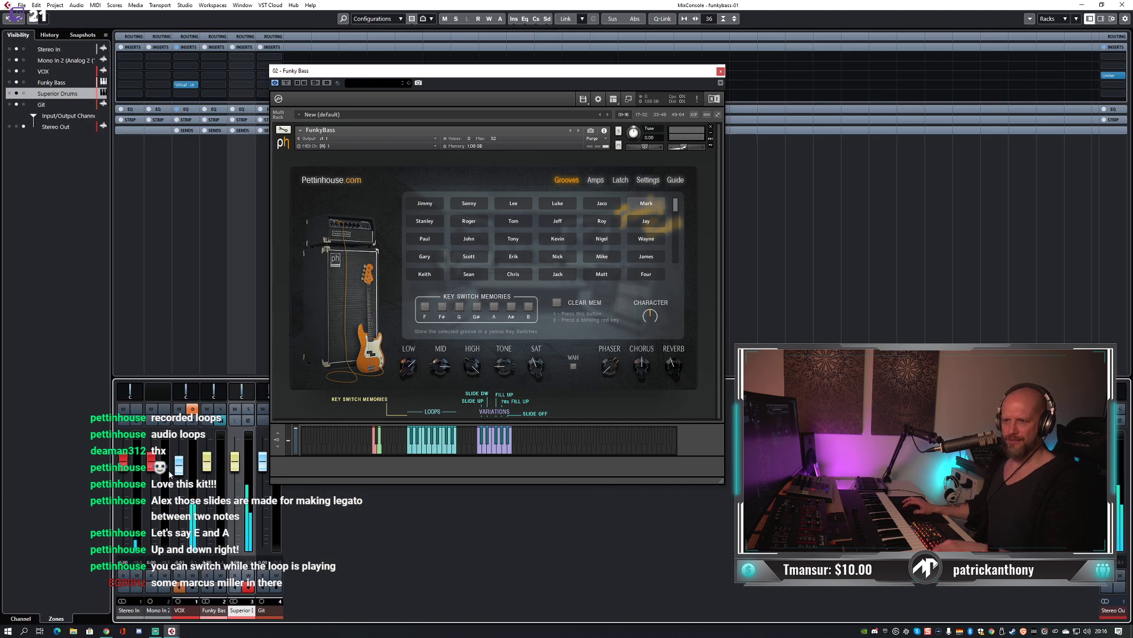
left_click_drag(235, 467, 234, 480)
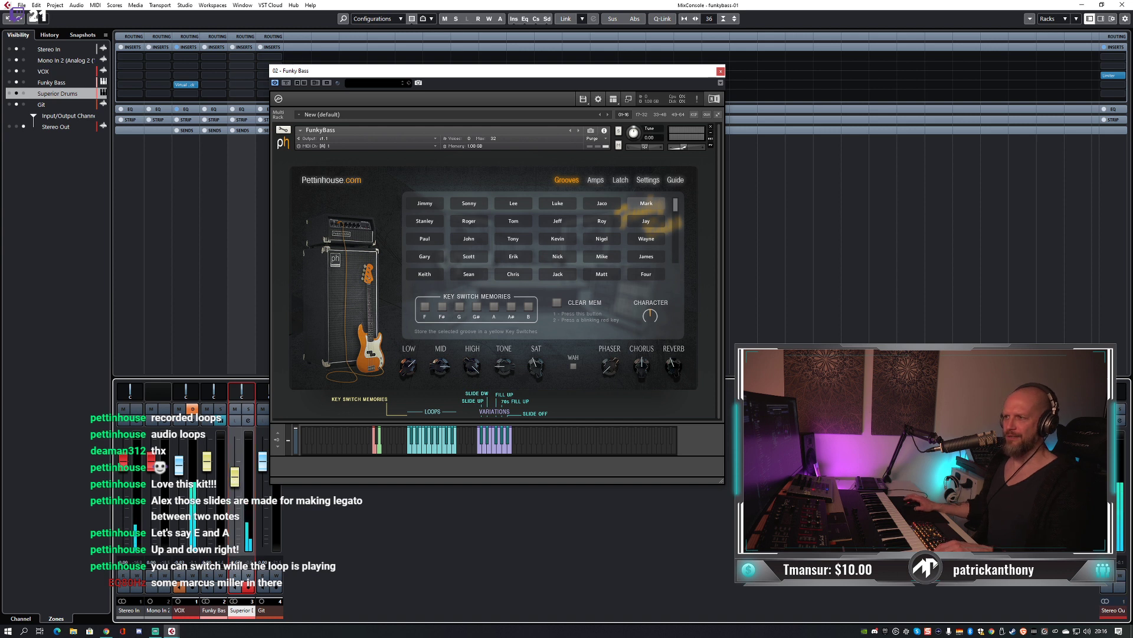
key("F3")
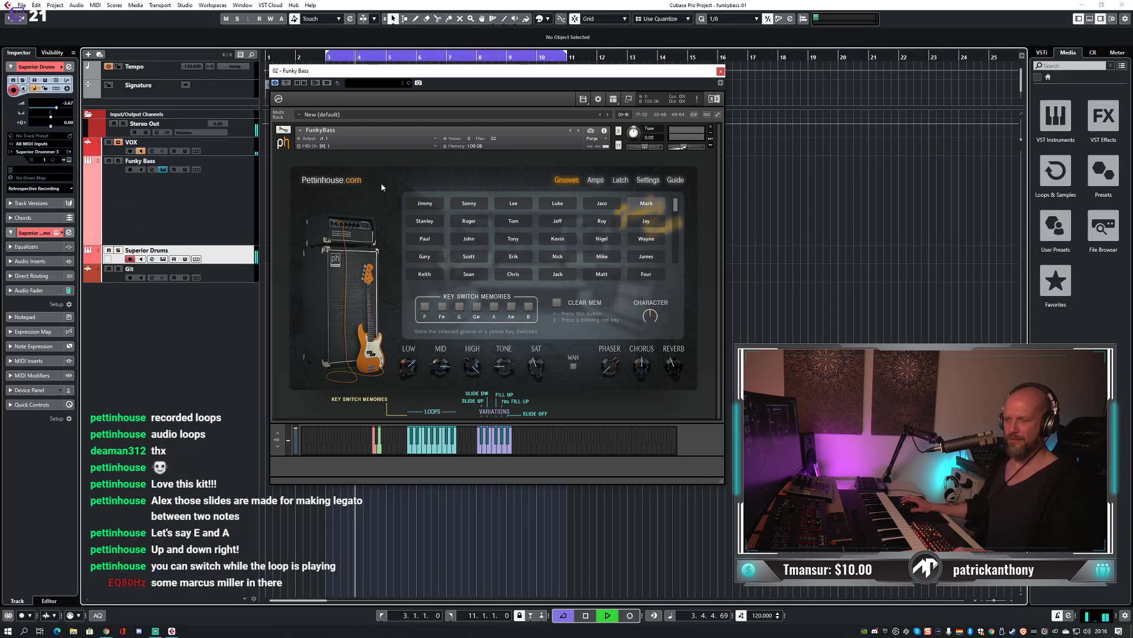
Select the Funky Bass track, audition the Stanley groove over the looping drums, and stop playback.
left_click(426, 222)
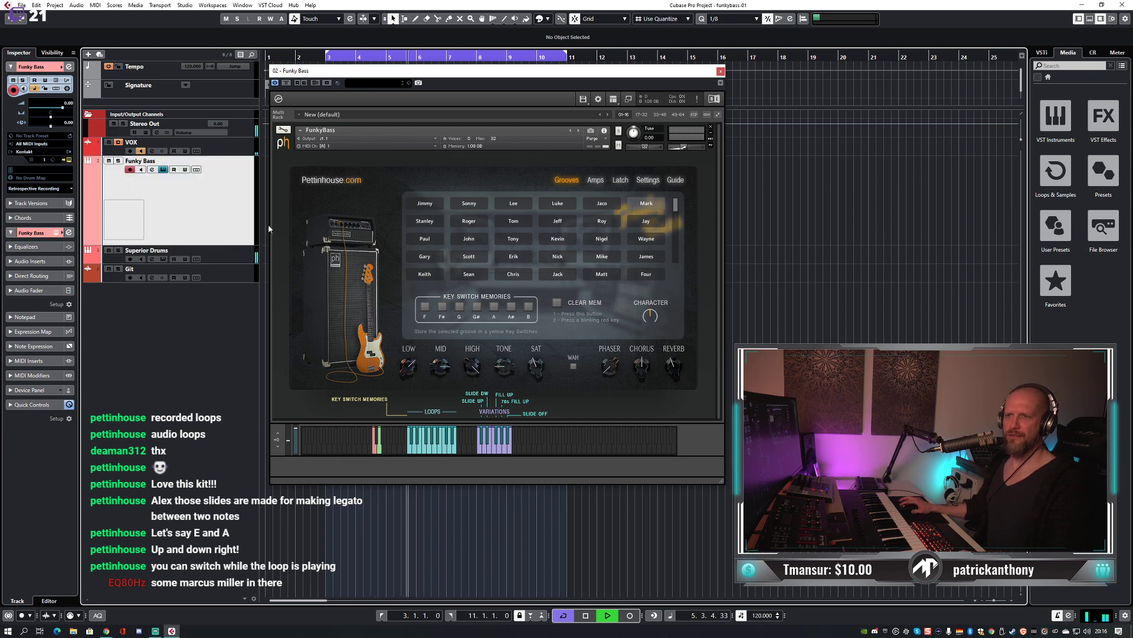
left_click(434, 224)
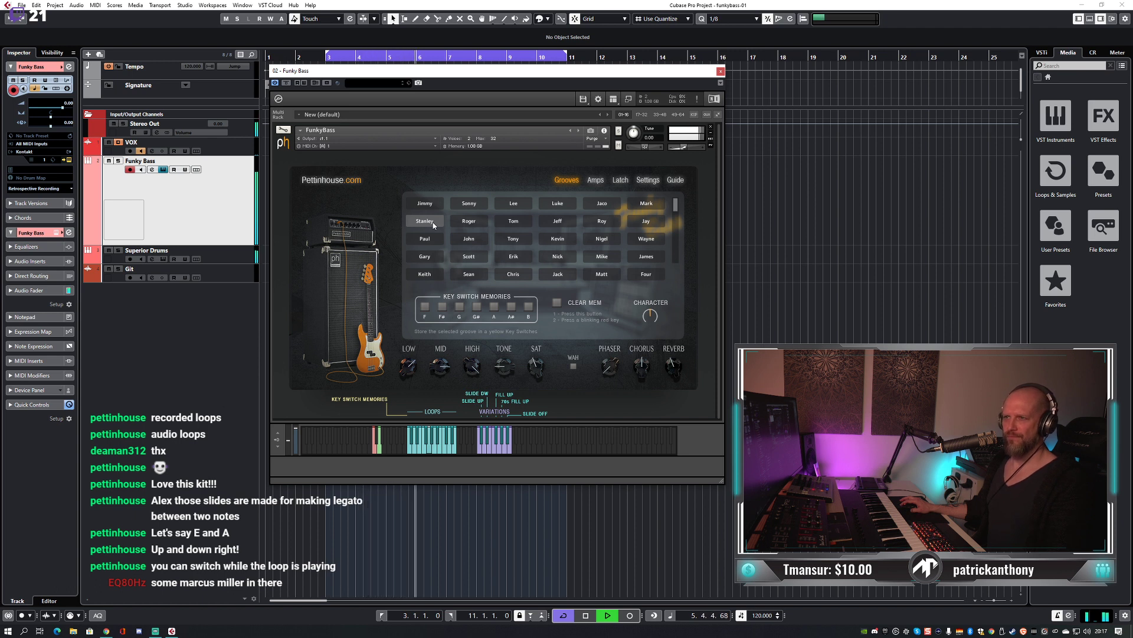
left_click(469, 222)
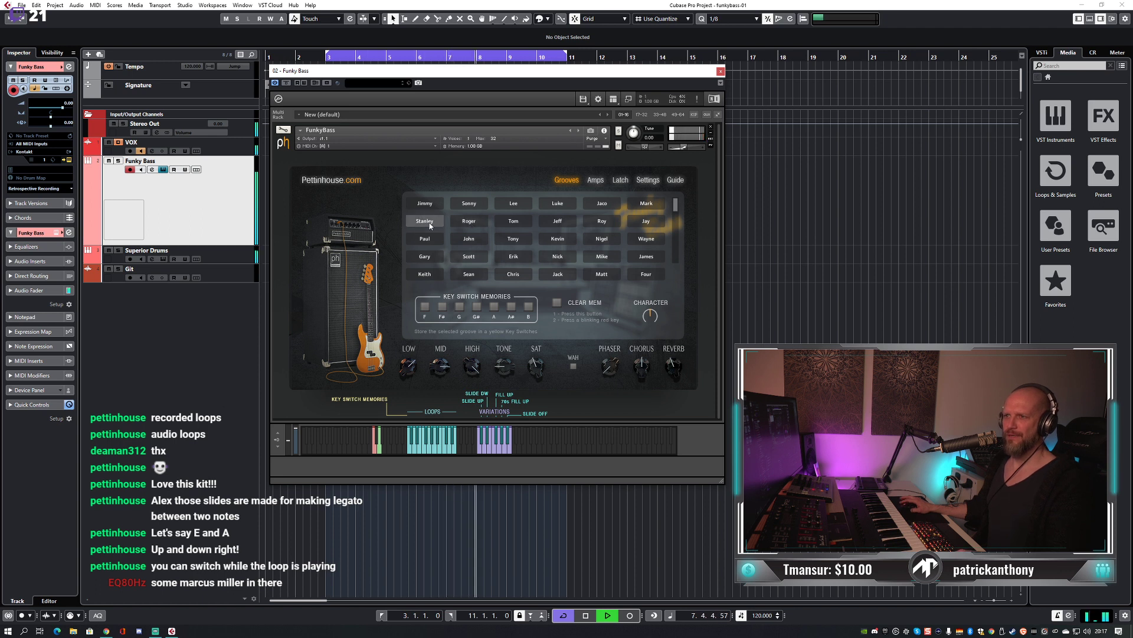
key("space")
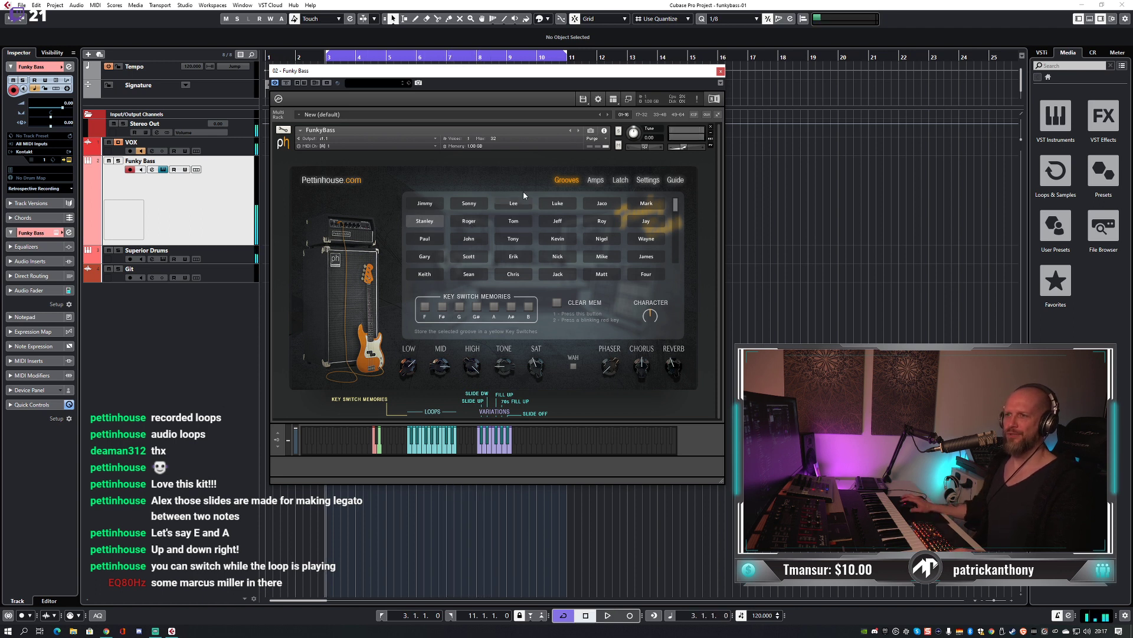
Audition the Roger groove without the drums, switch back to Stanley, and restart the drum loop.
left_click(460, 223)
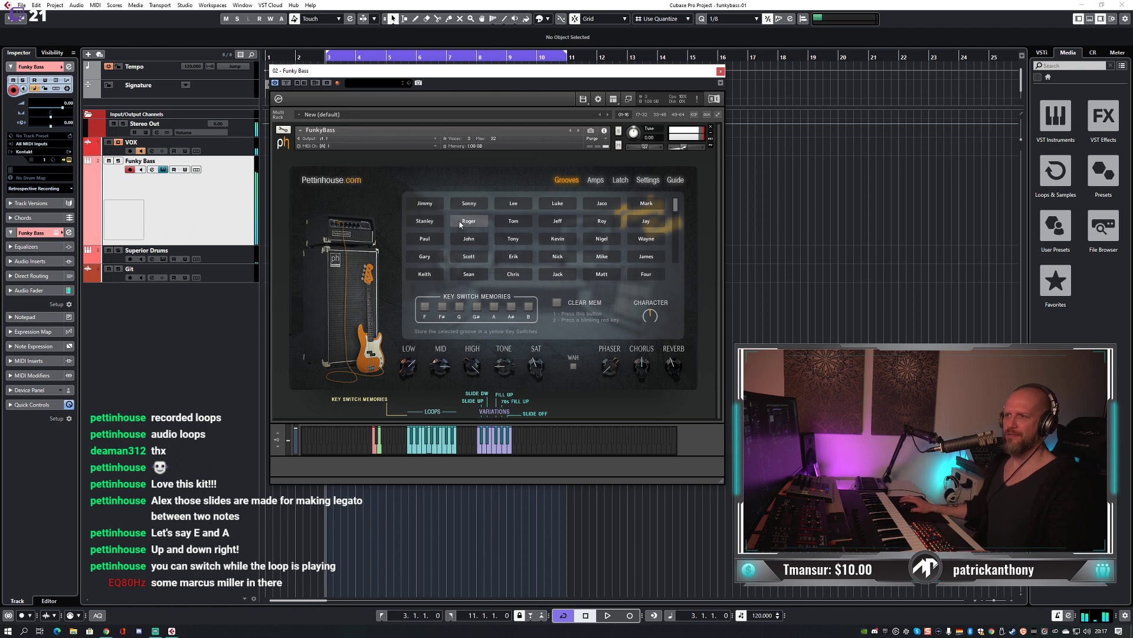
left_click(434, 224)
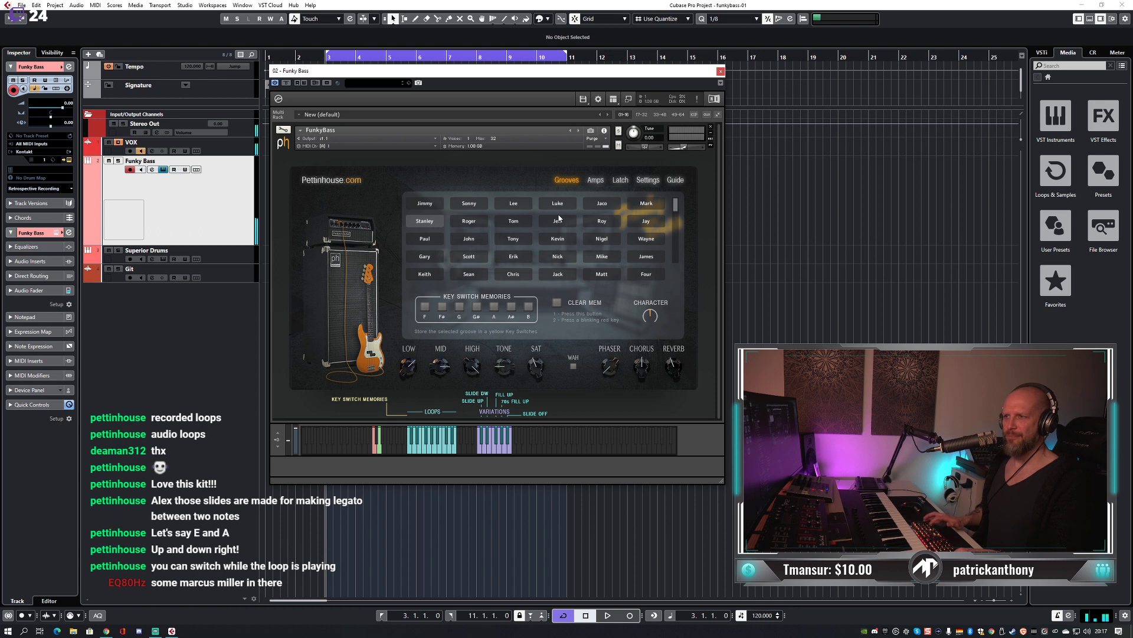
key("space")
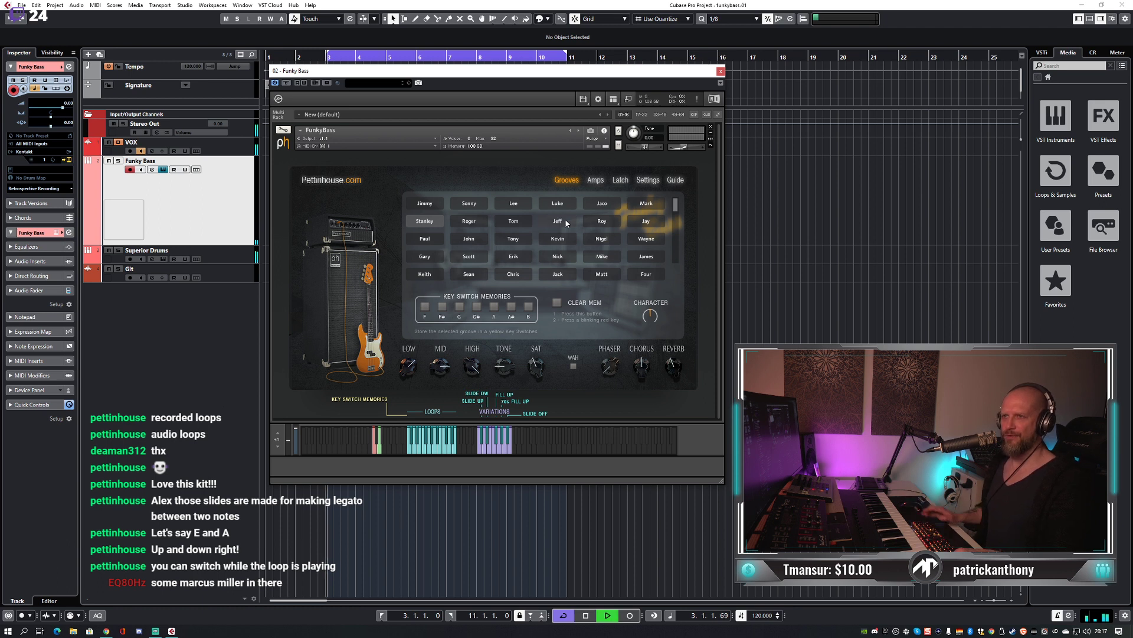
Audition the Roger, Tom, Jeff and Roy grooves over the looping drums.
left_click(477, 221)
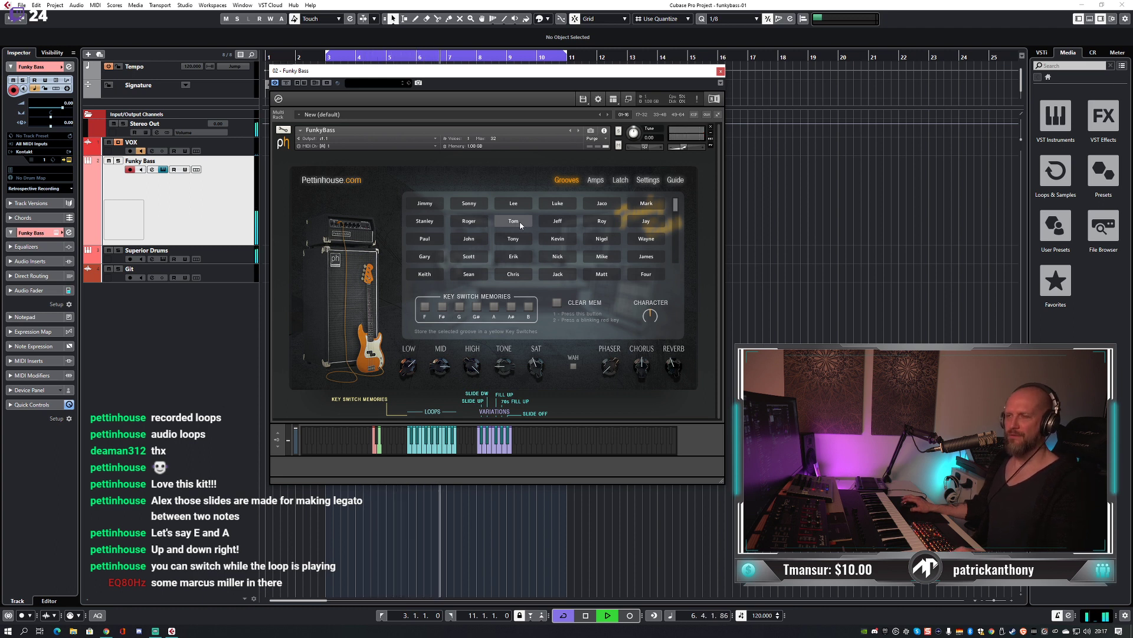
left_click(554, 223)
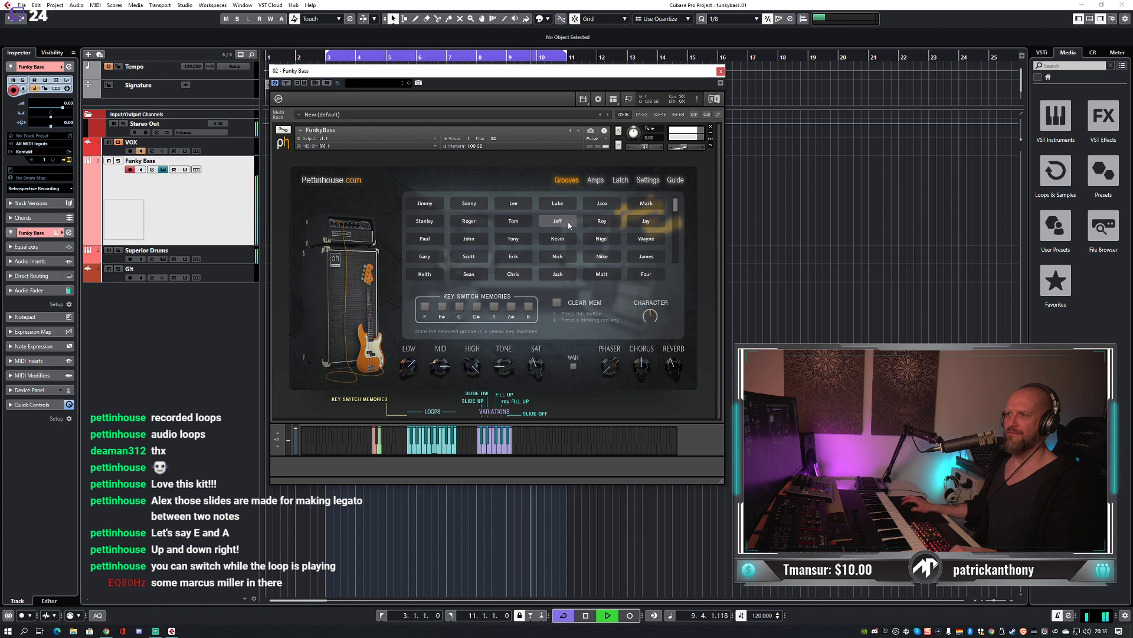
left_click(600, 223)
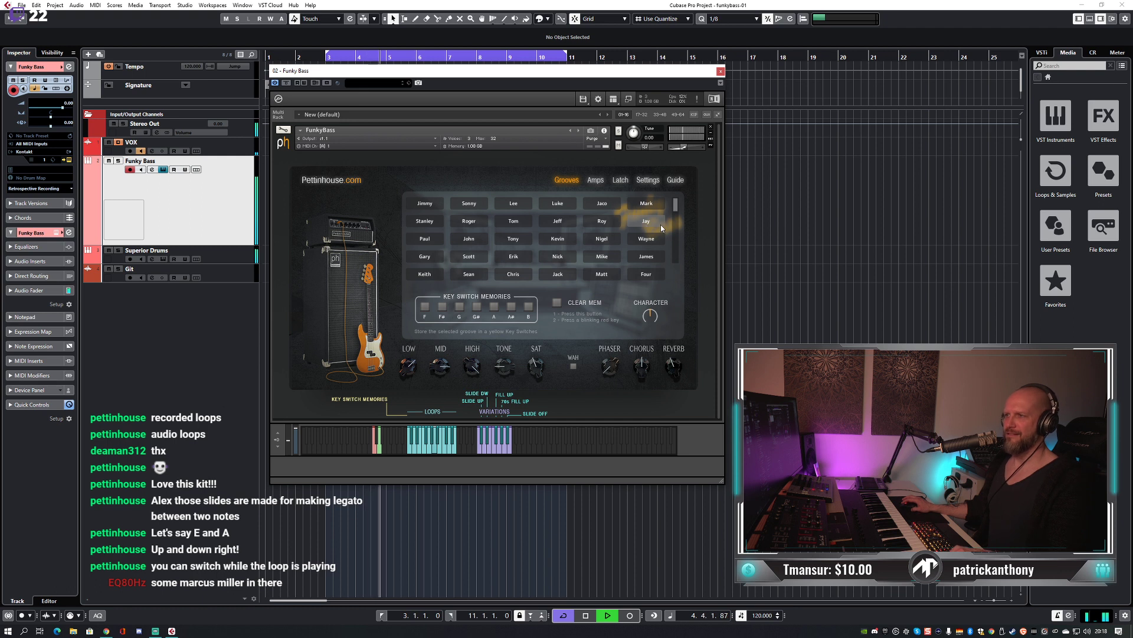
Audition the Paul, John and Tony grooves over the looping drums.
scroll(677, 217, "down", 1)
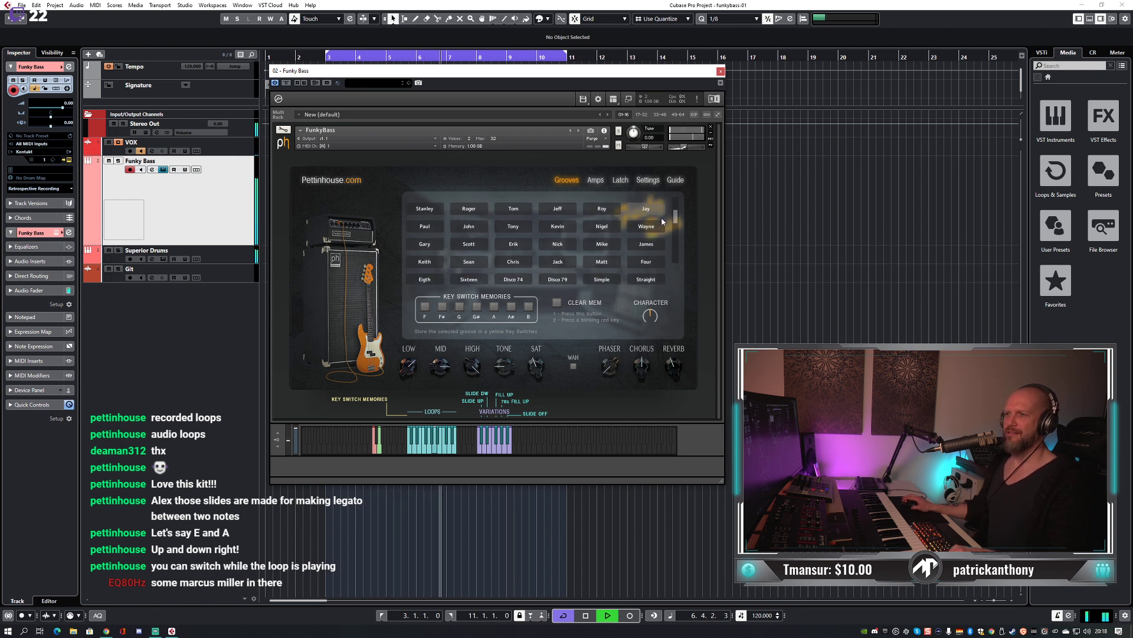
left_click(433, 228)
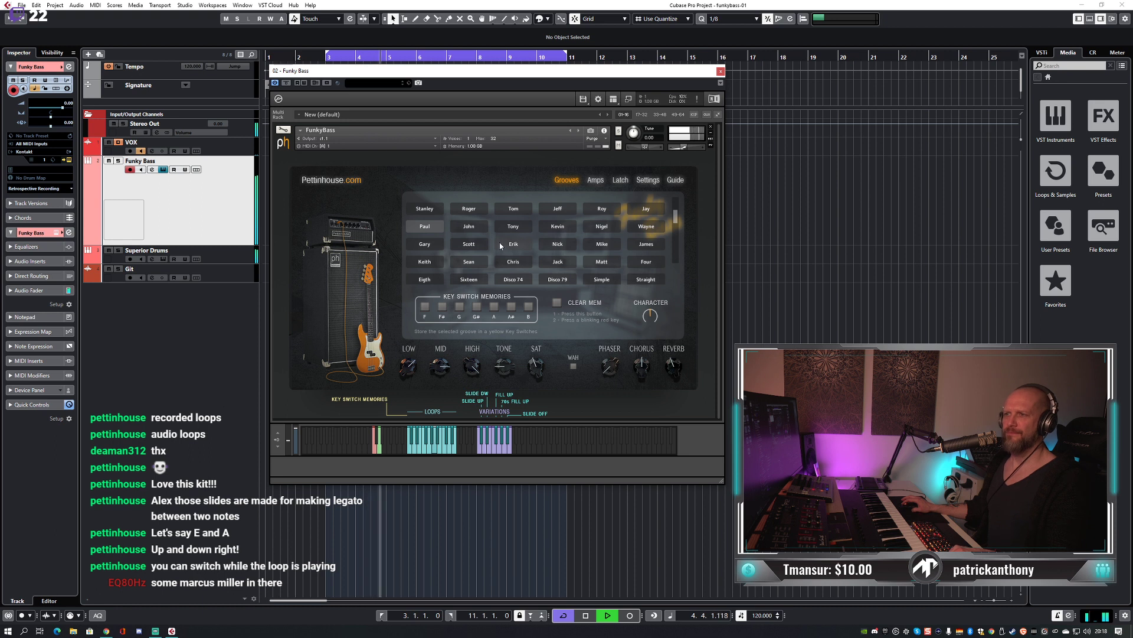
left_click(472, 227)
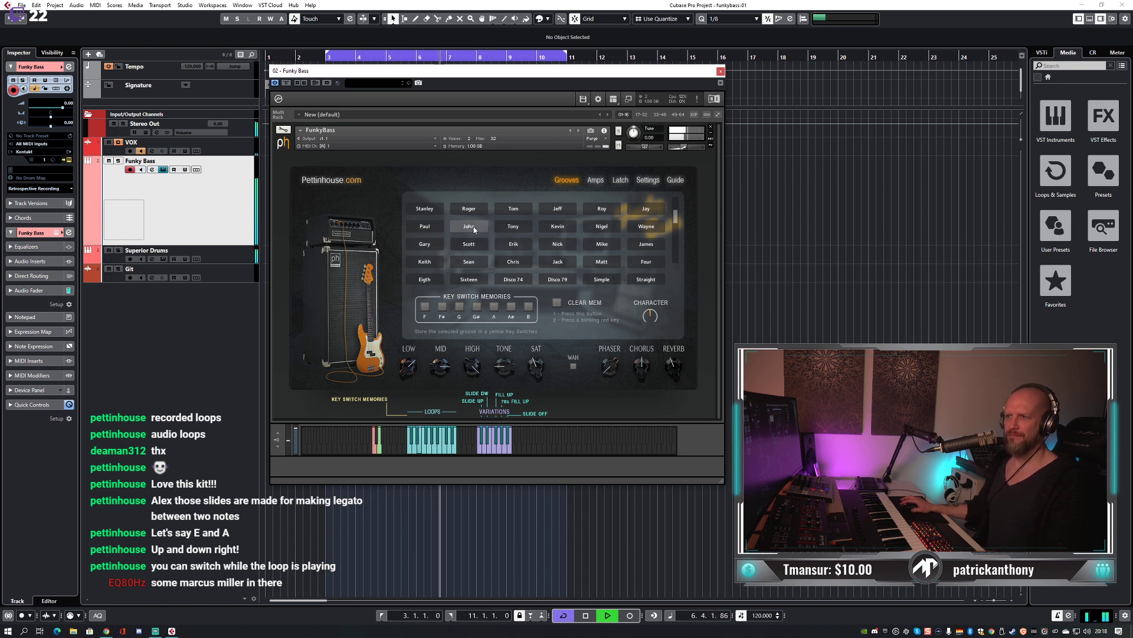
left_click(513, 227)
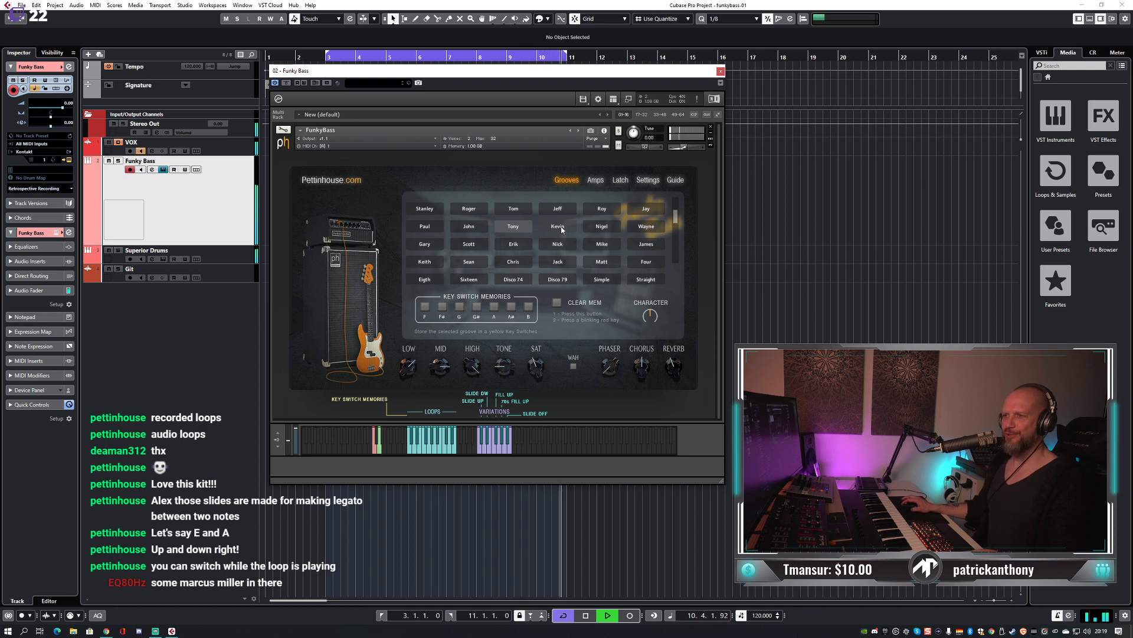
Stop the drum loop and audition the Kevin and Nigel grooves without drums.
key("space")
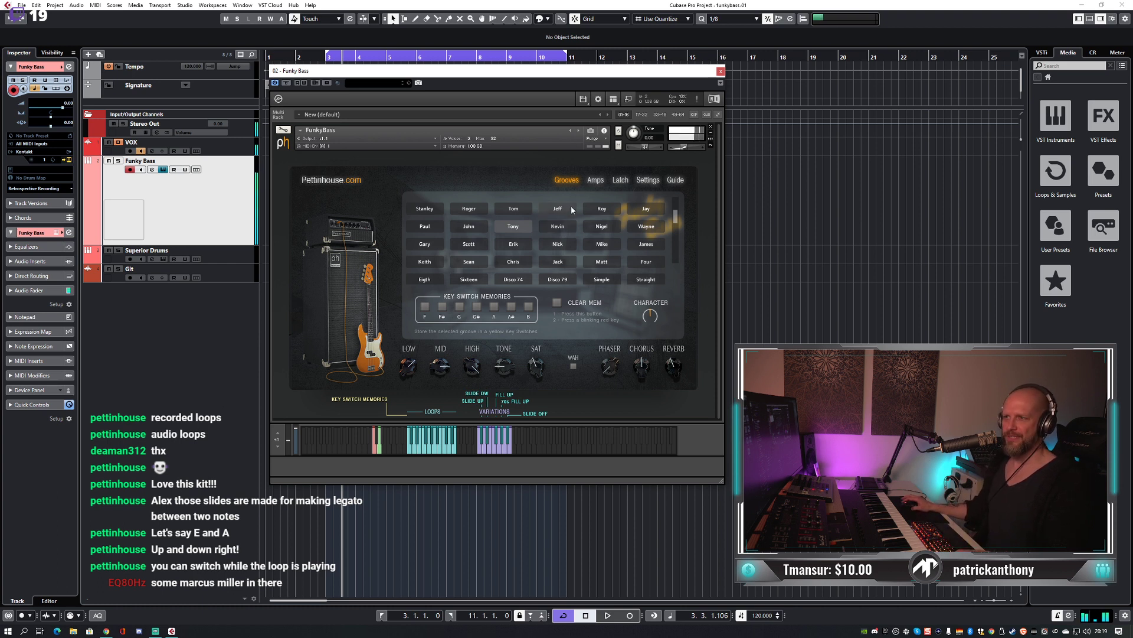
left_click(564, 228)
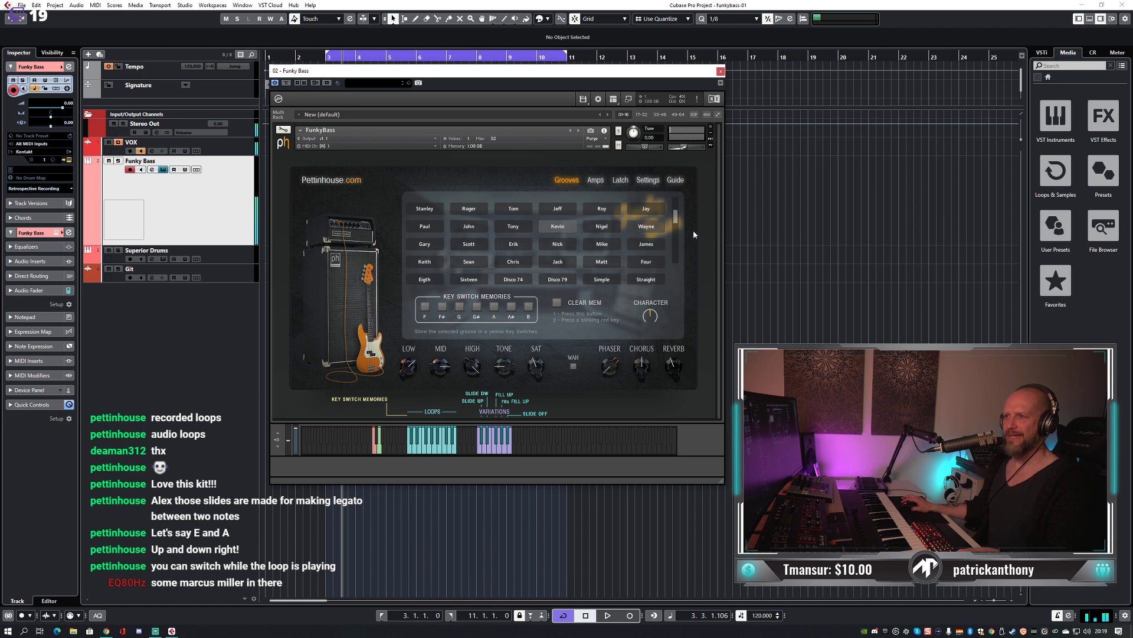
left_click_drag(676, 219, 681, 226)
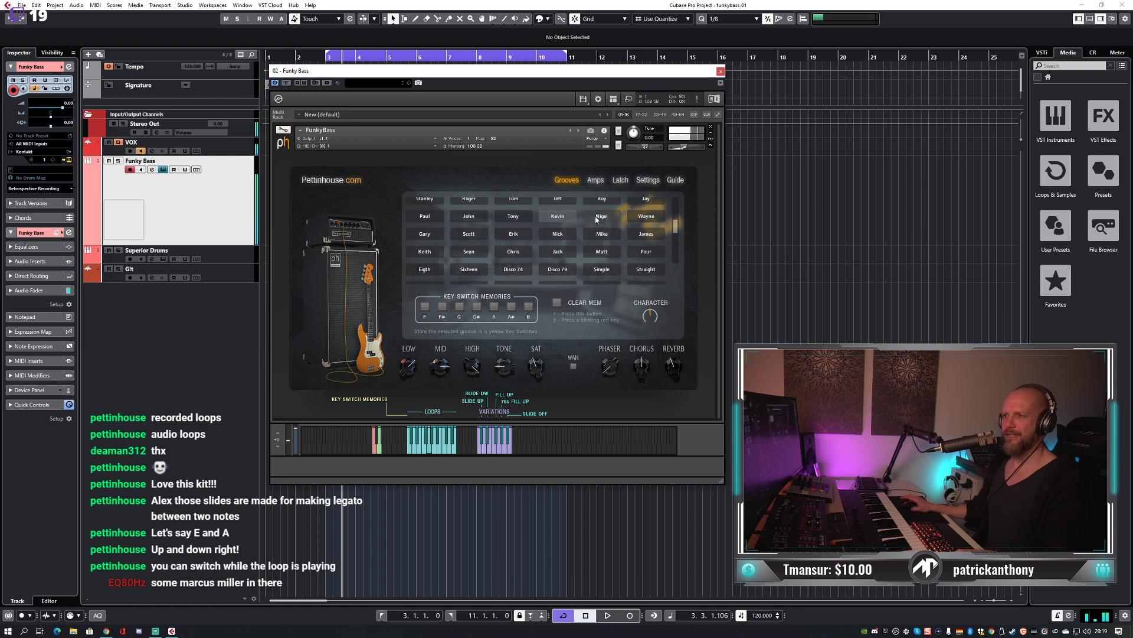
left_click(597, 221)
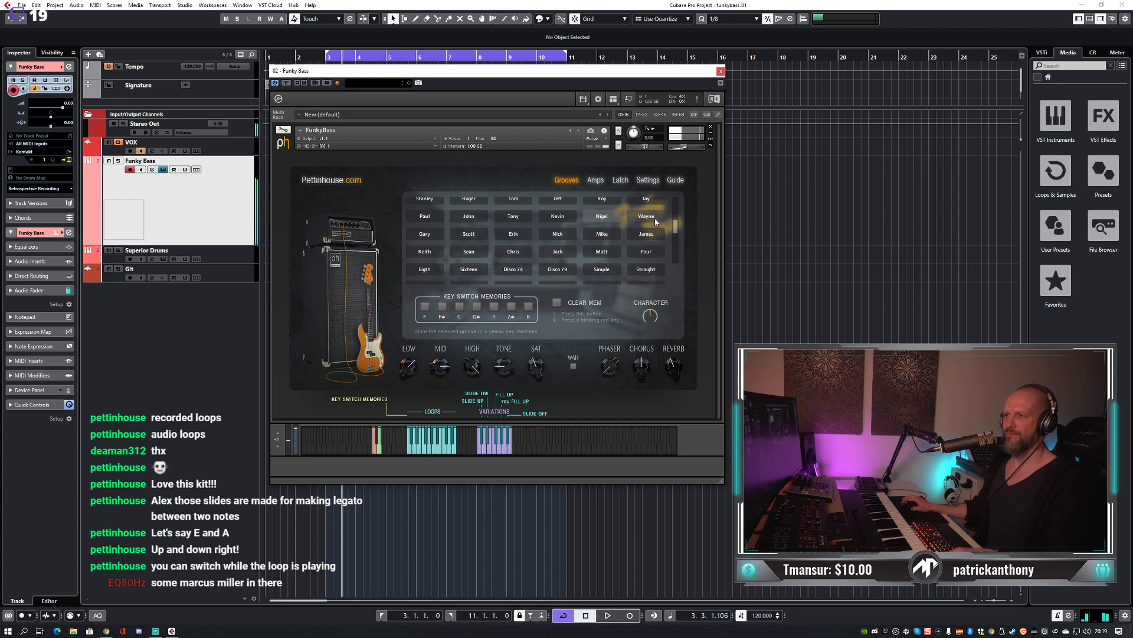
Audition the Gary, Scott, Erik, Nick and Mike grooves without the drum loop.
left_click_drag(677, 229, 678, 232)
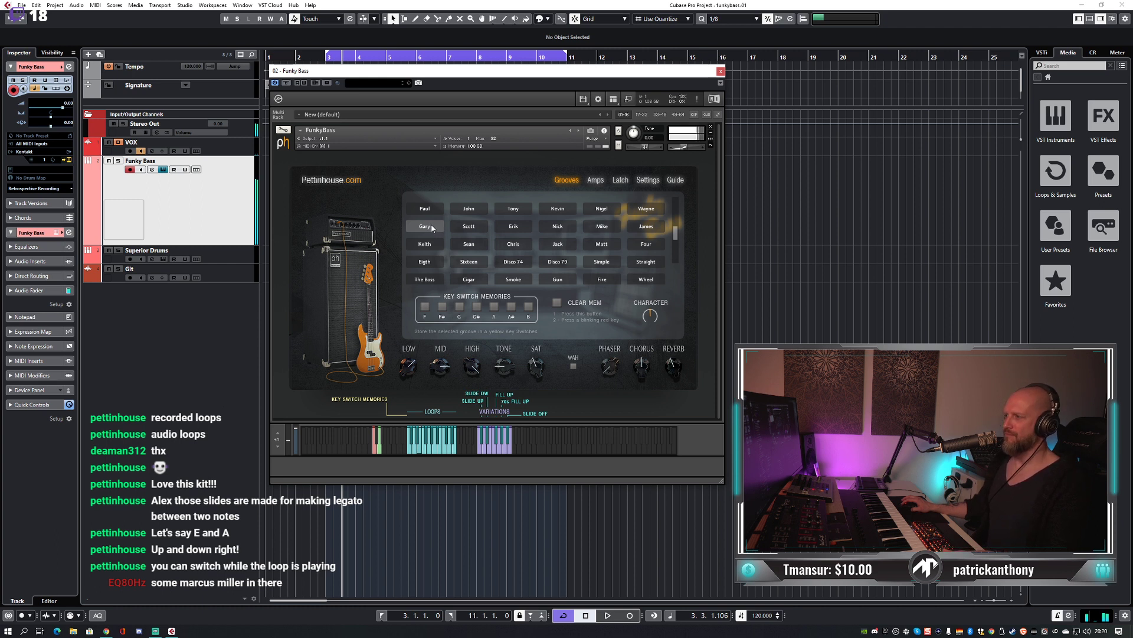
left_click(469, 227)
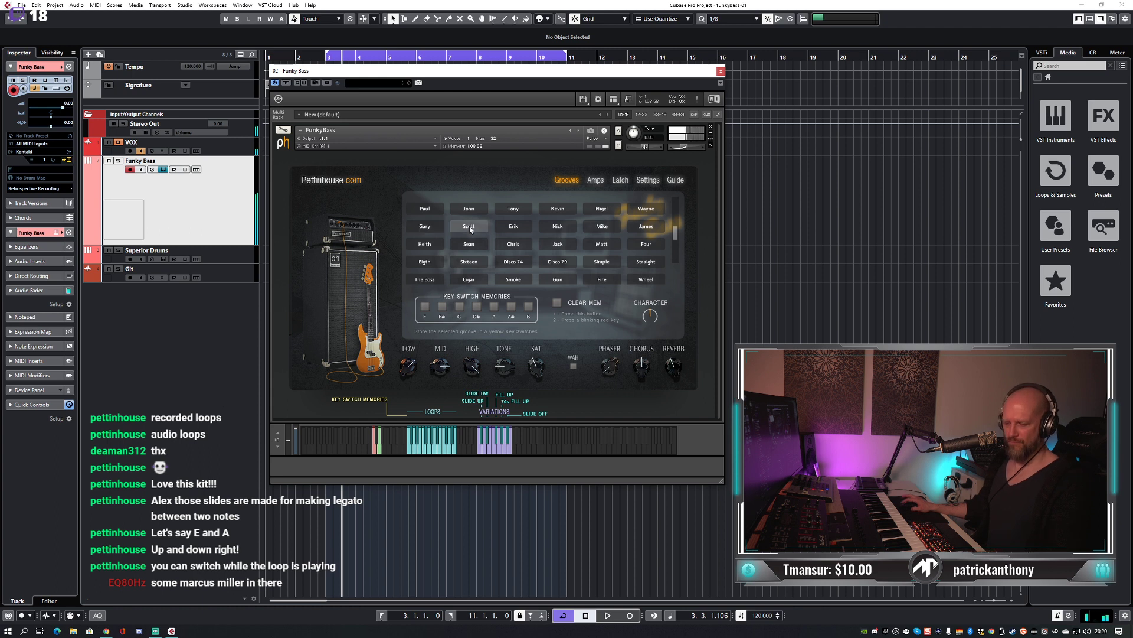
left_click(513, 227)
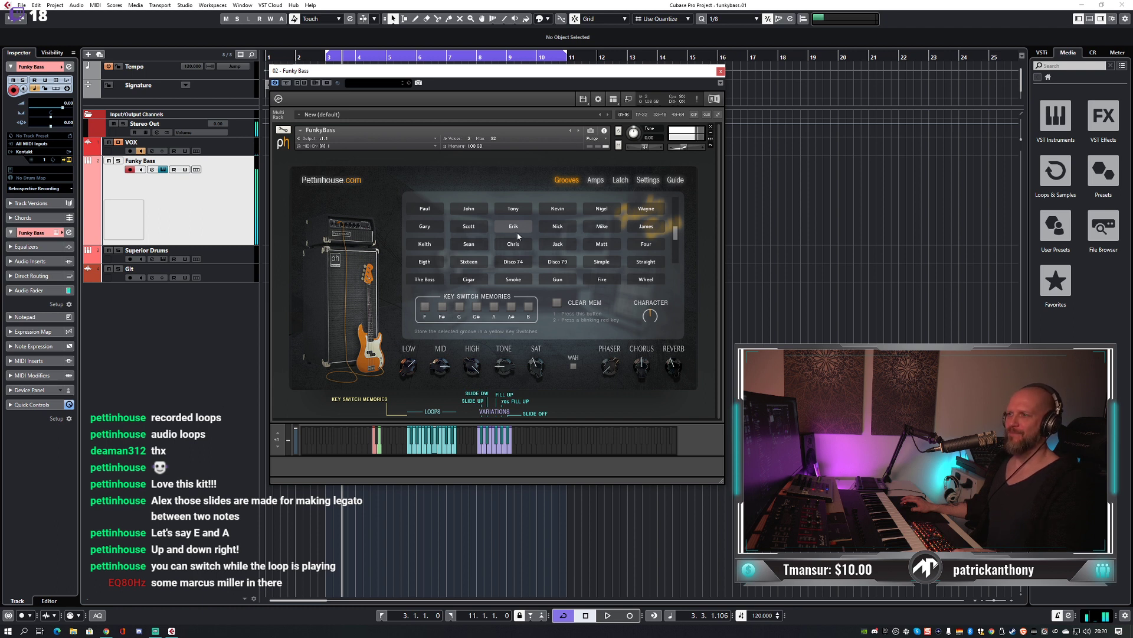
left_click(557, 228)
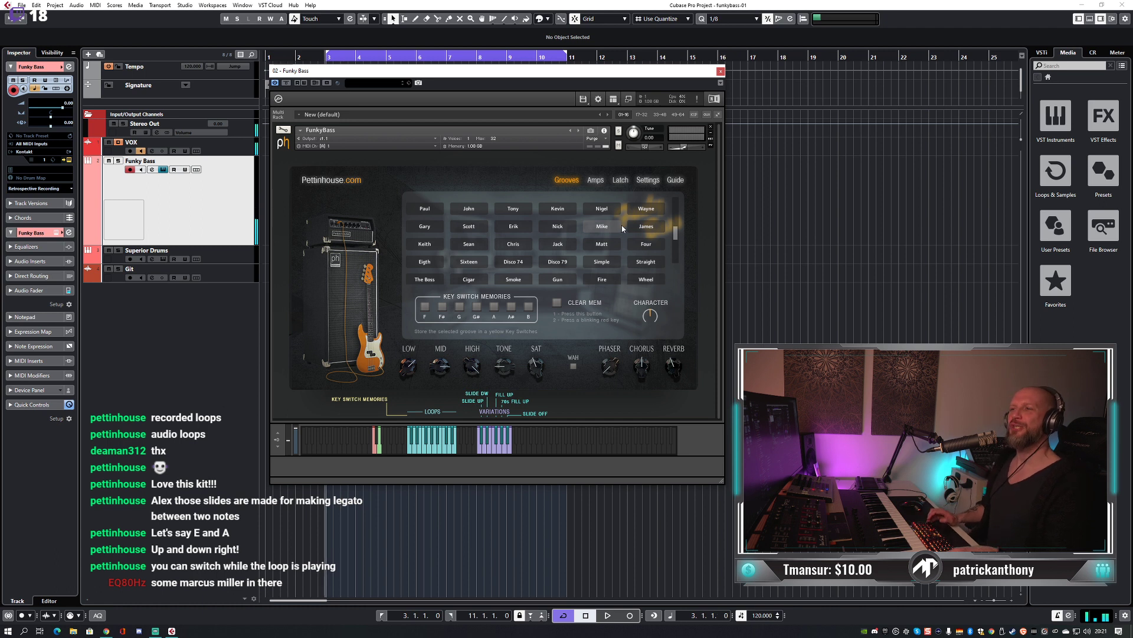
Restart the drum loop and audition the James, Keith, Sean, Chris, Jack, Matt and Four grooves over it.
key("space")
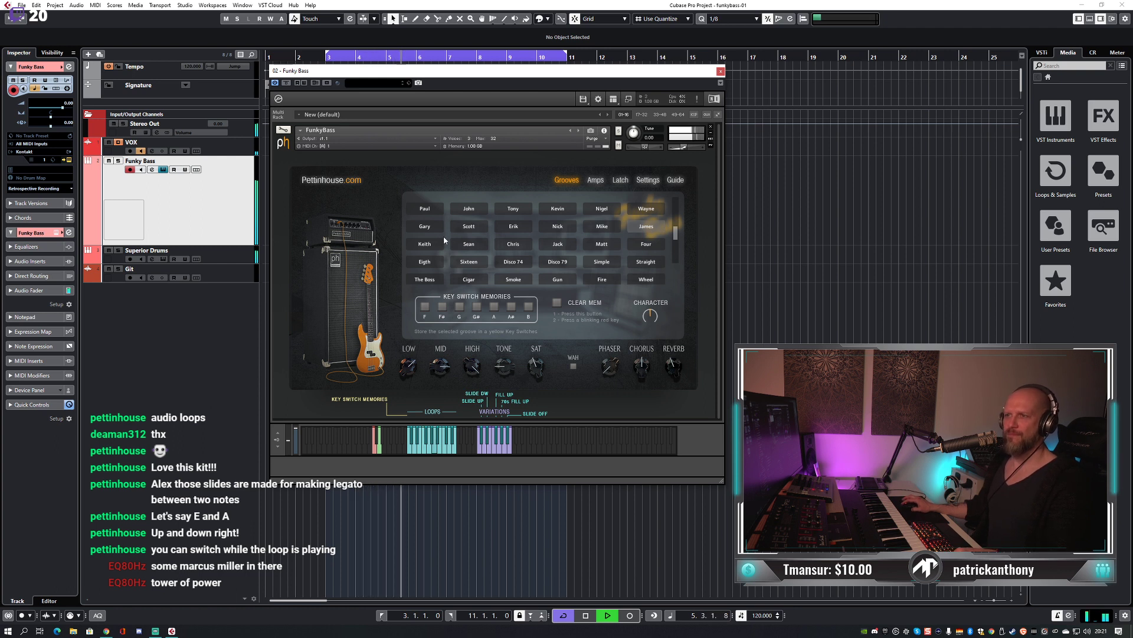
left_click(421, 246)
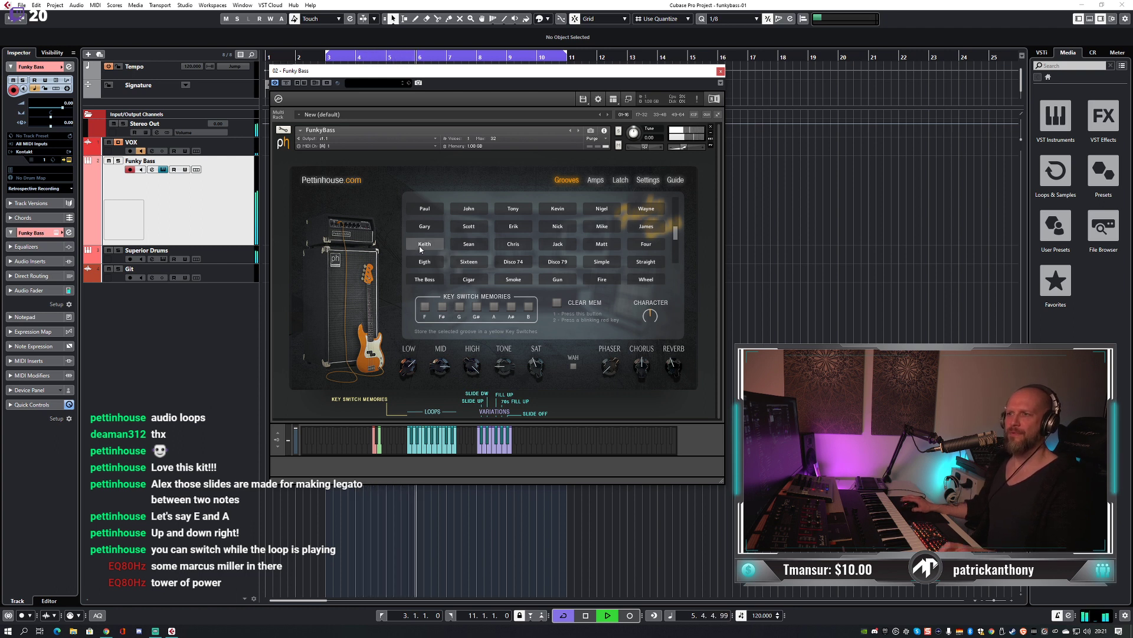
left_click(469, 246)
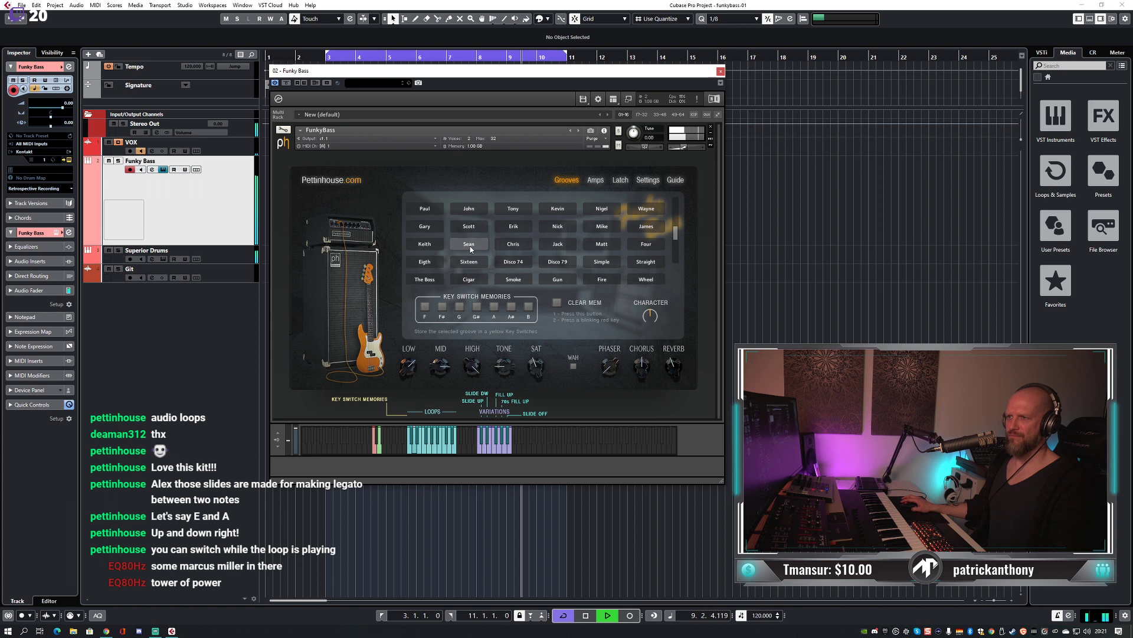
left_click(513, 244)
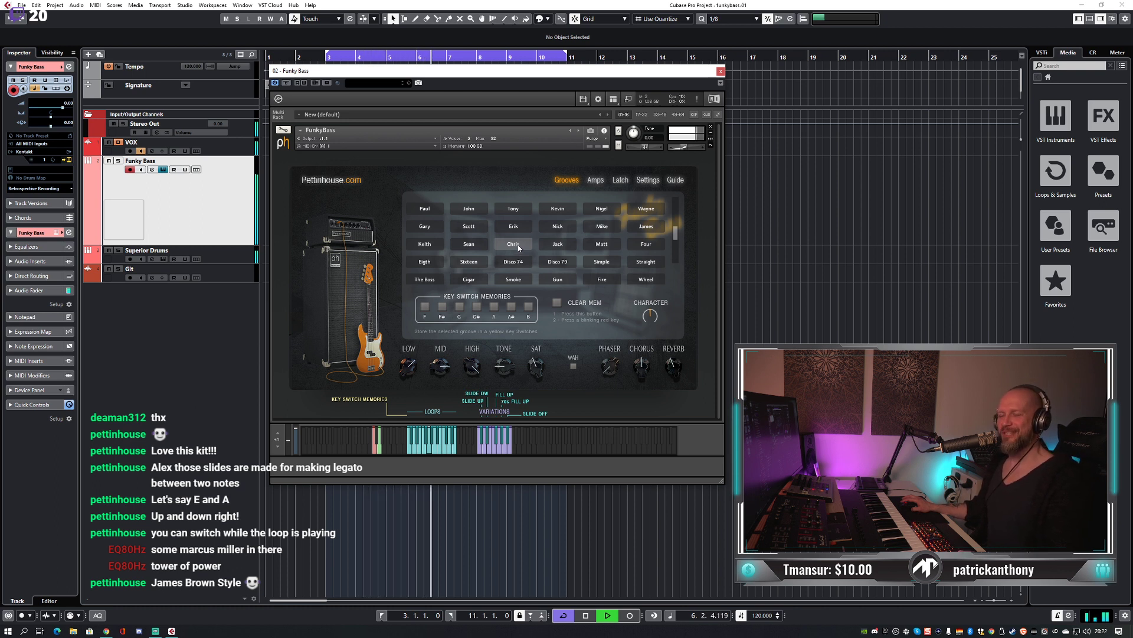
left_click(554, 250)
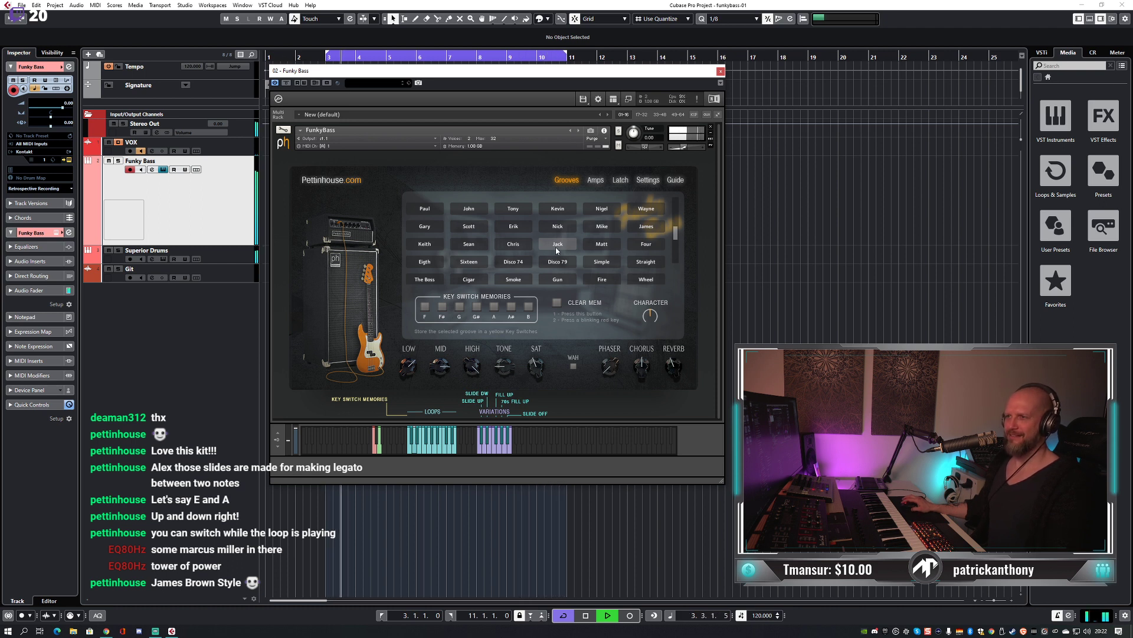
left_click(604, 246)
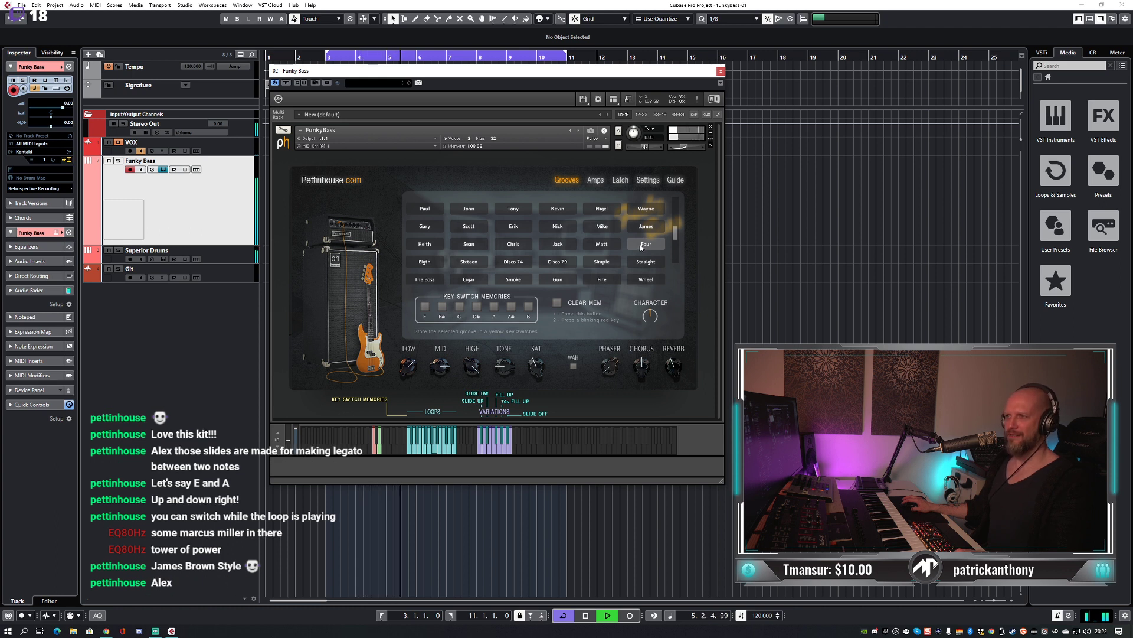
Stop the drum loop and audition the Eigth, Sixteen, Disco 74 and Disco 79 grooves without drums.
key("space")
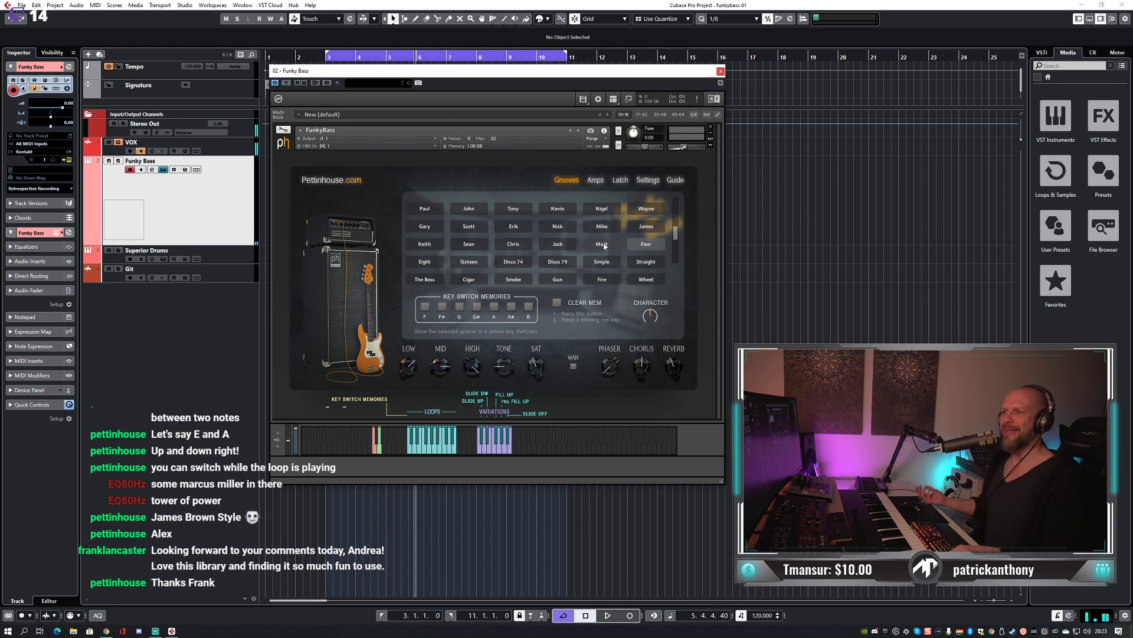
left_click(416, 264)
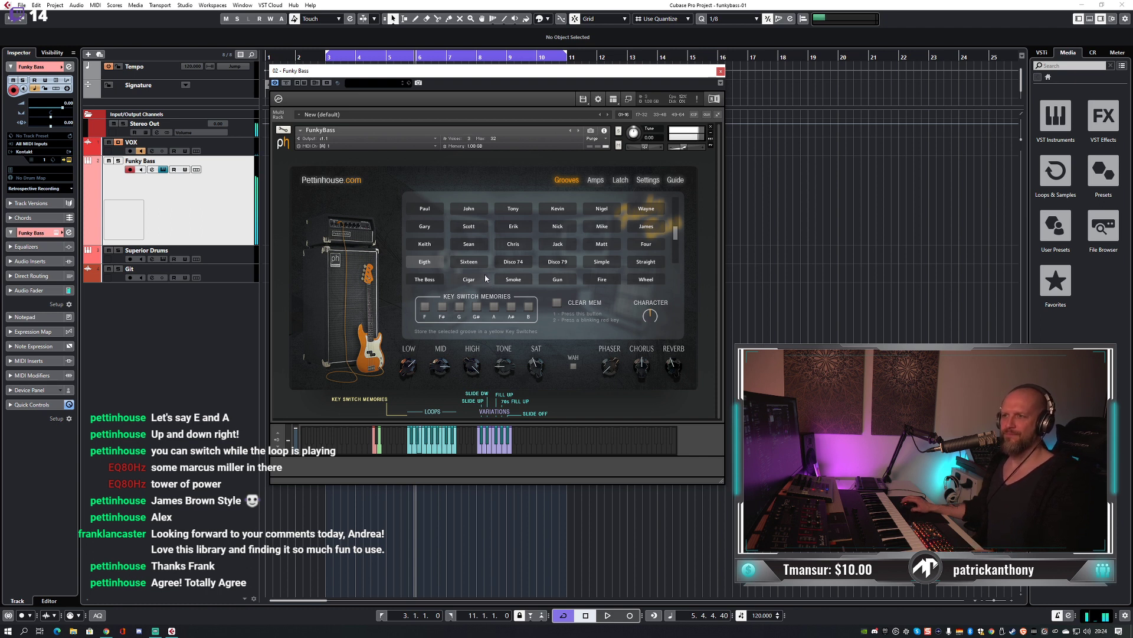
left_click(473, 262)
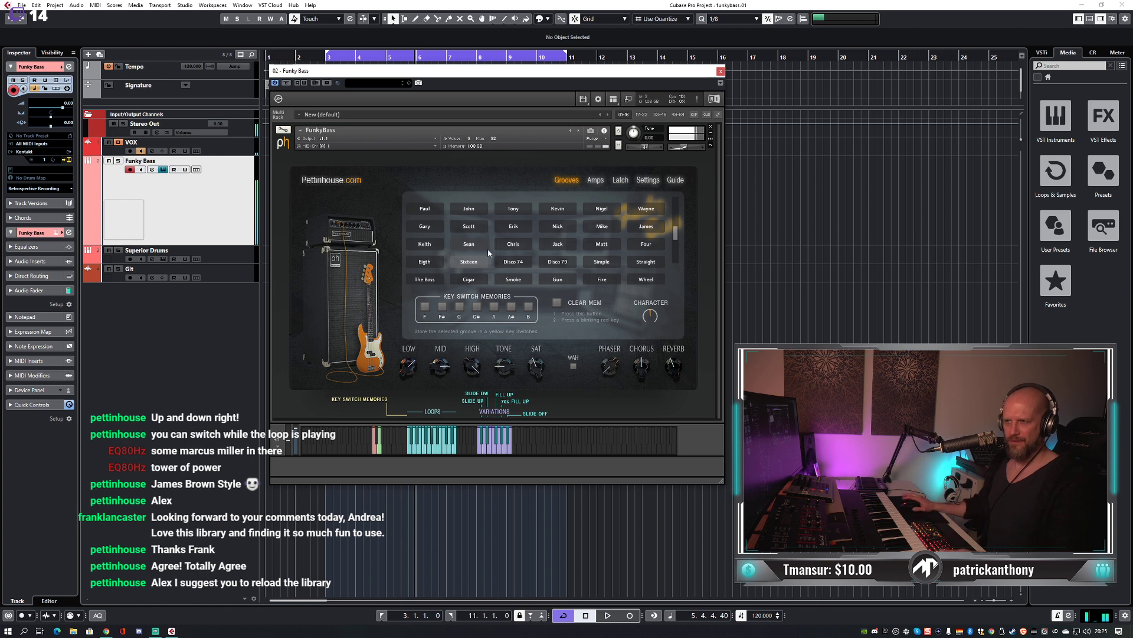
left_click(513, 261)
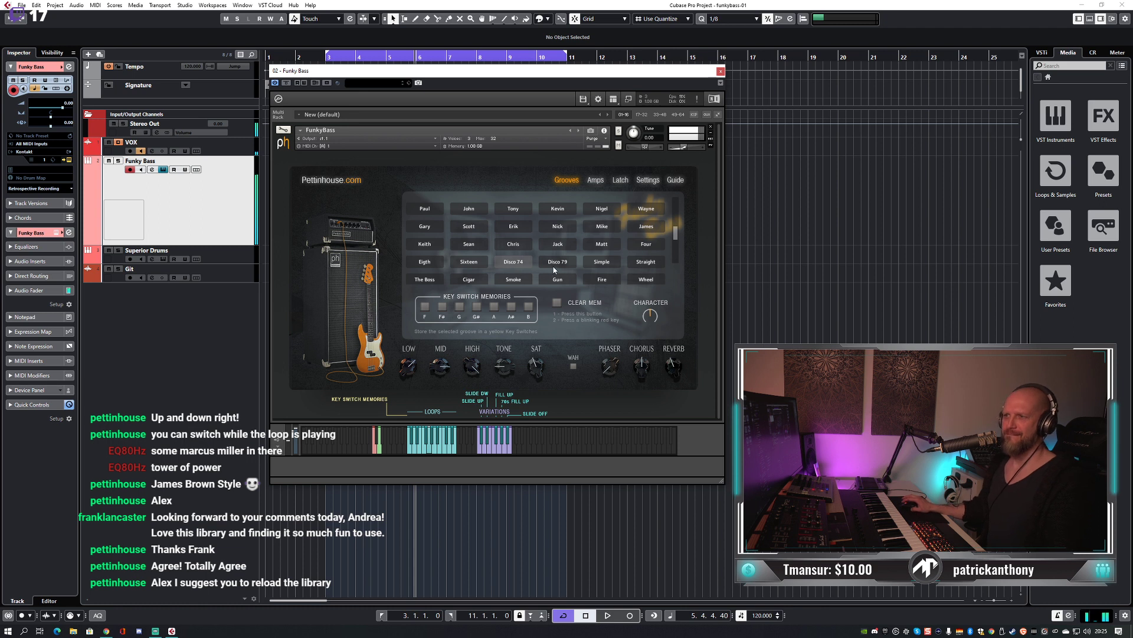
left_click(563, 262)
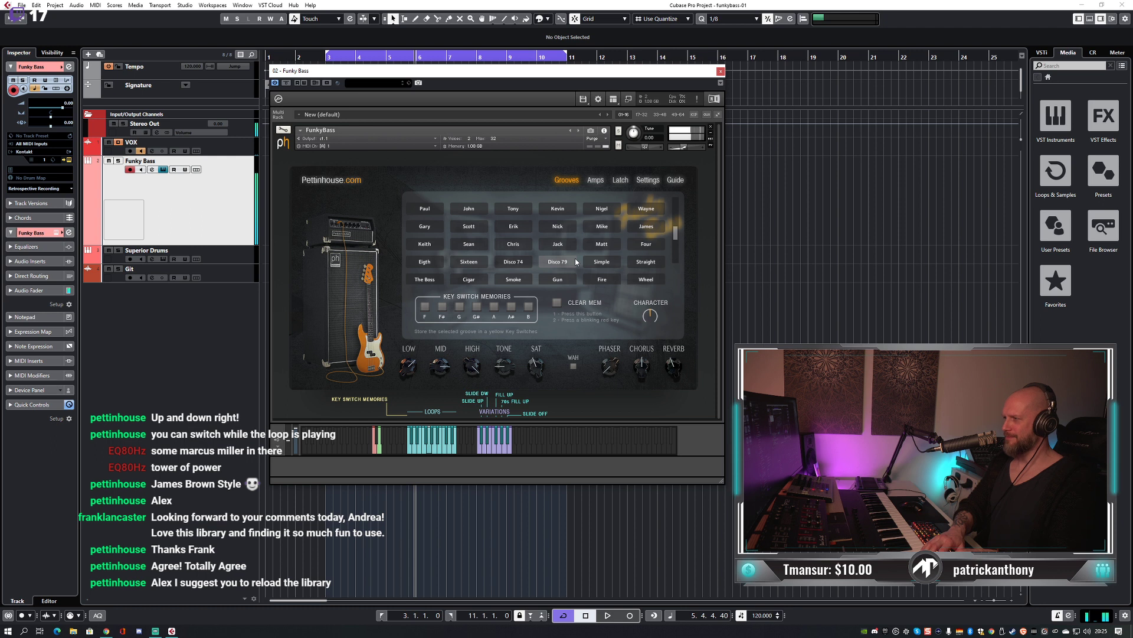
Reload the instrument from the Kontakt file browser by replacing the loaded FunkyBass with FunkyBass.nki.
left_click(614, 99)
left_click(623, 110)
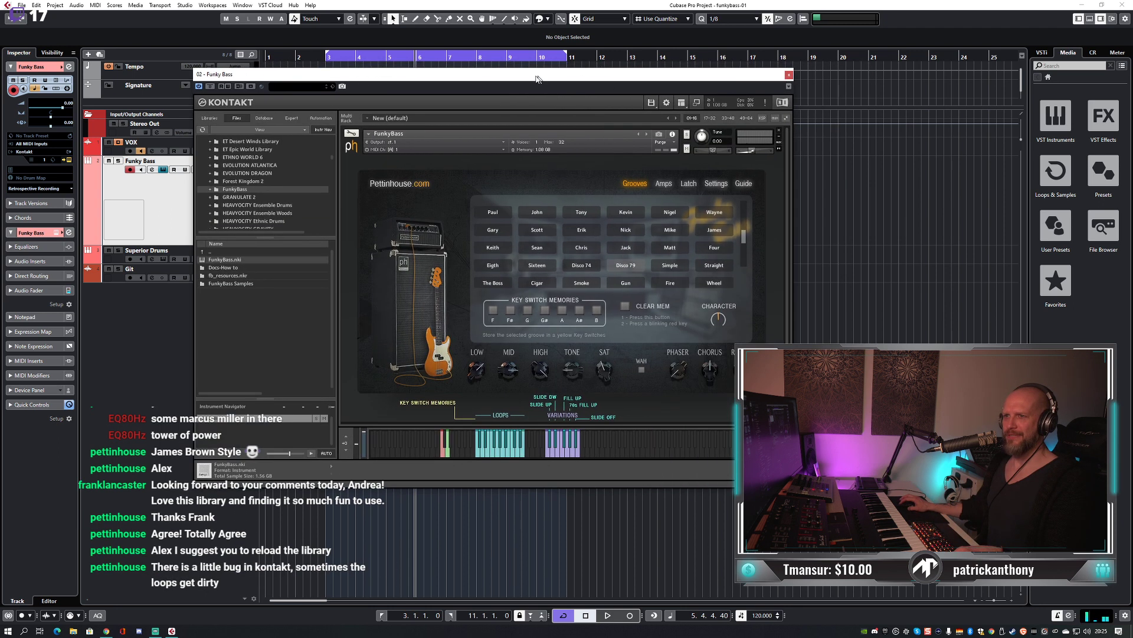
left_click_drag(216, 260, 478, 237)
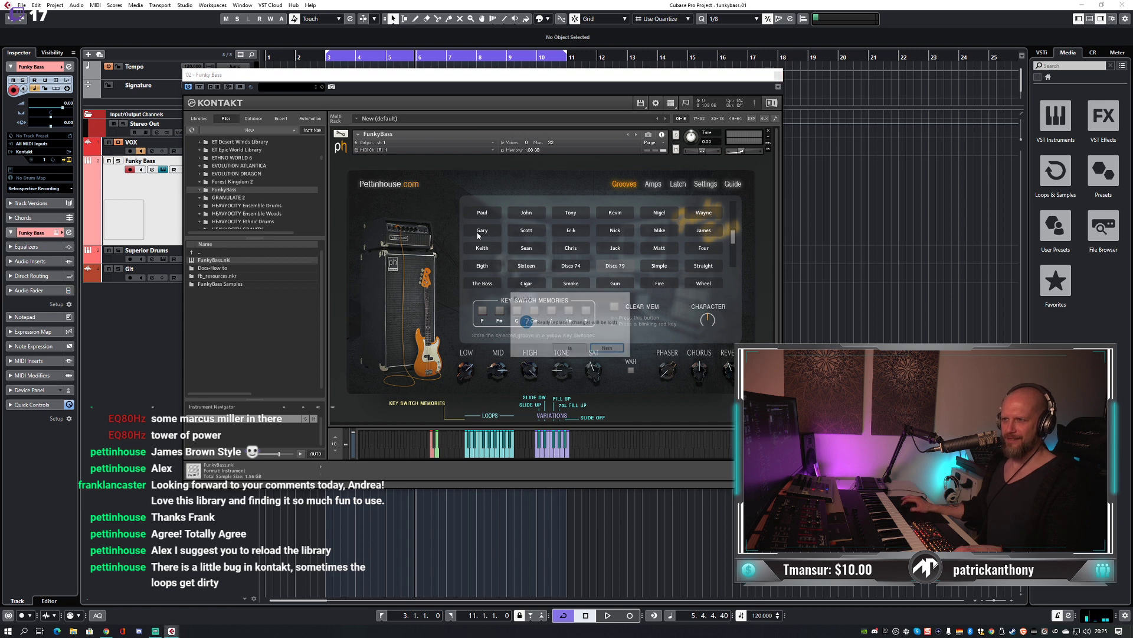
left_click(559, 343)
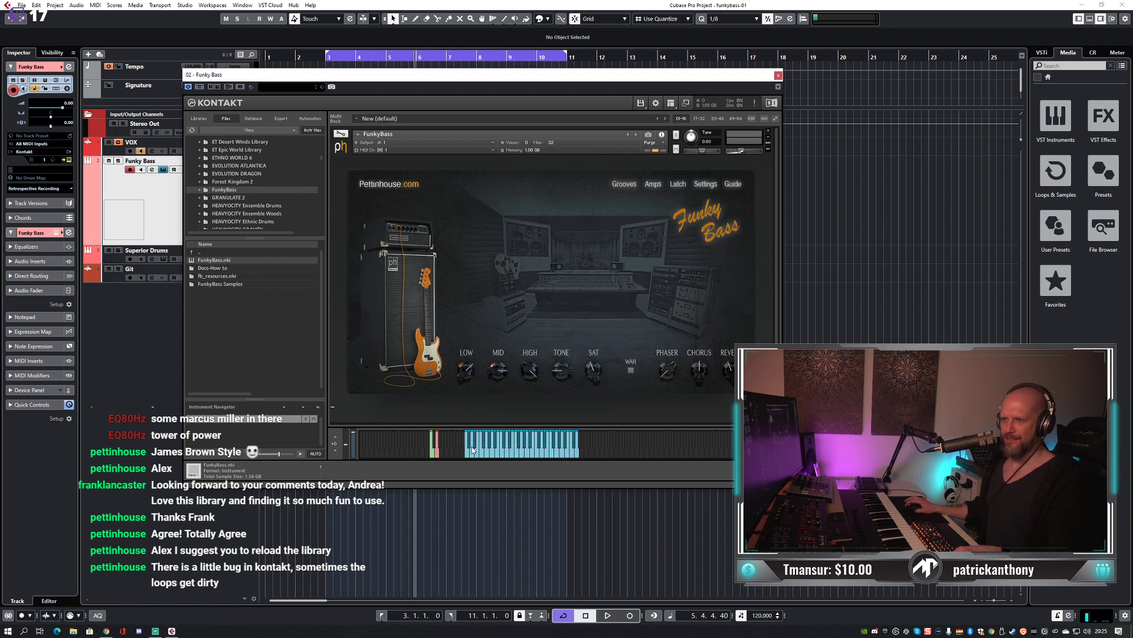
left_click(435, 456)
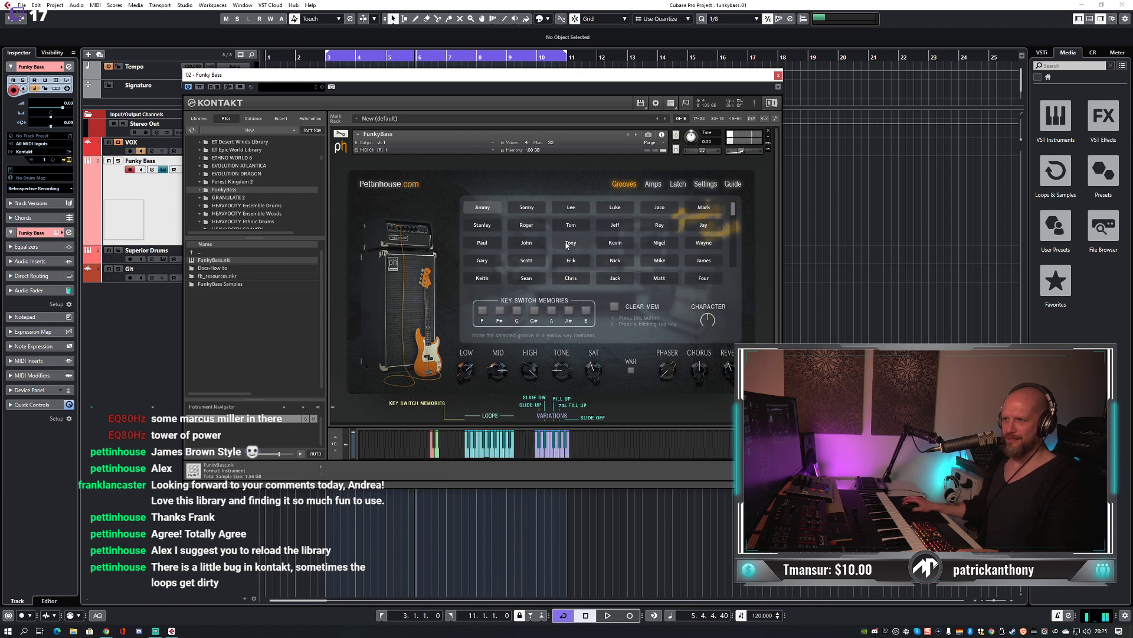
Audition the Disco 79, Simple and Straight grooves of the reloaded instrument without drums.
left_click_drag(733, 210, 733, 266)
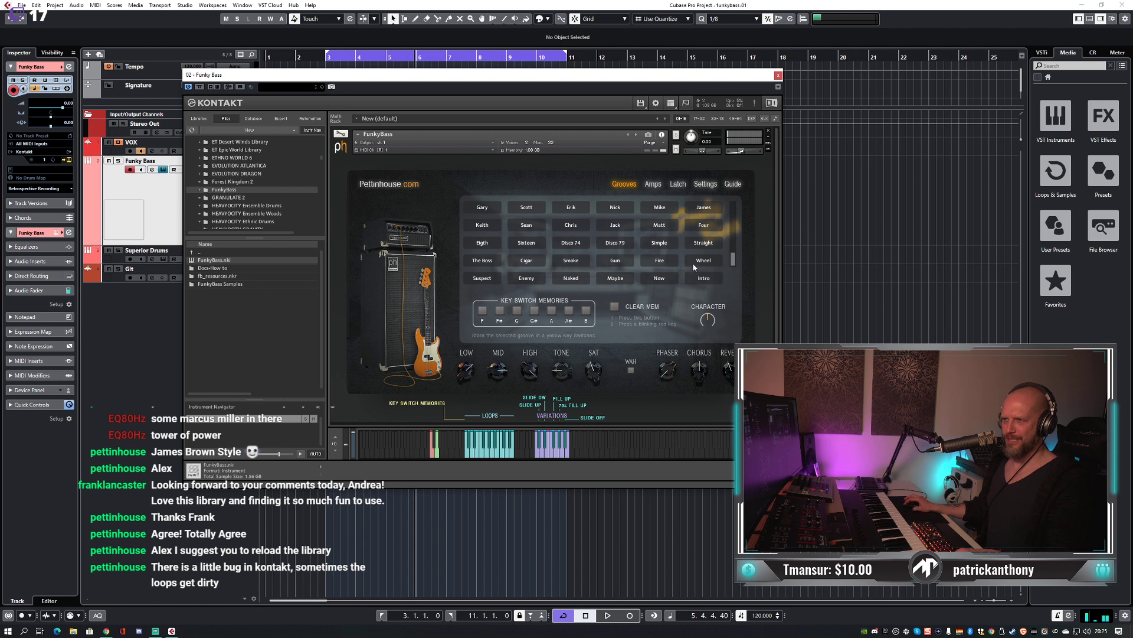
left_click(614, 243)
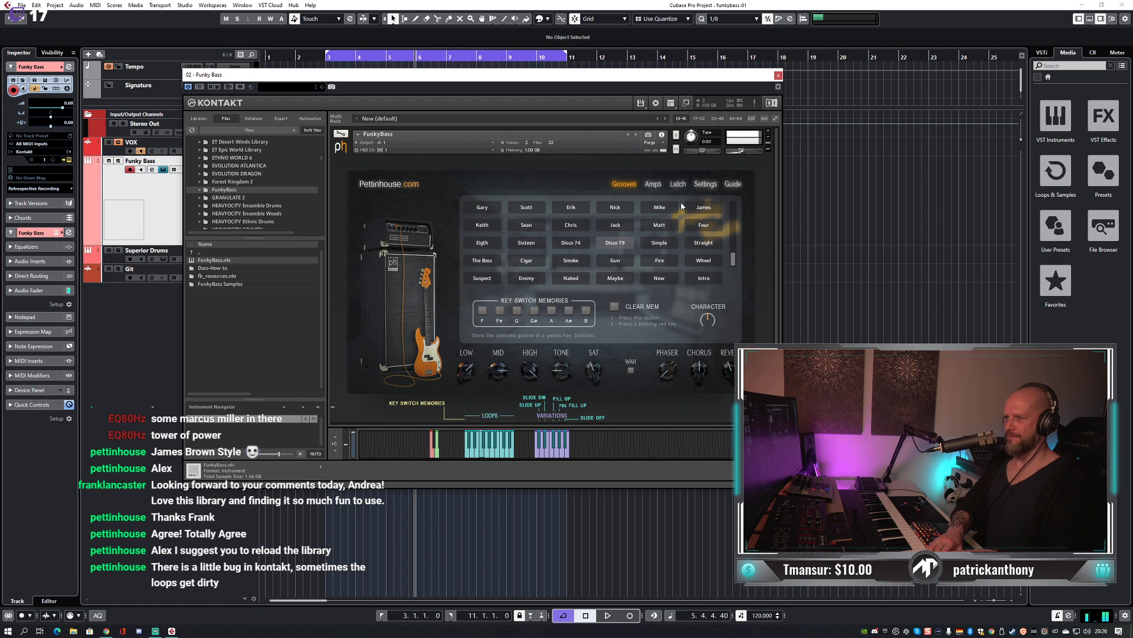
left_click(659, 243)
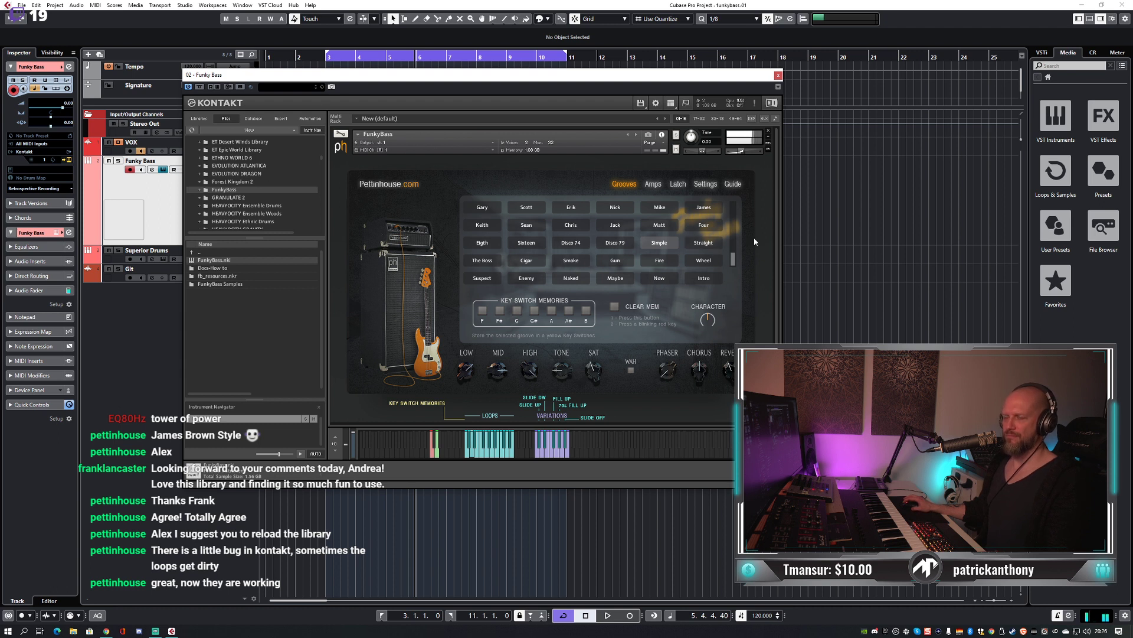
left_click(716, 243)
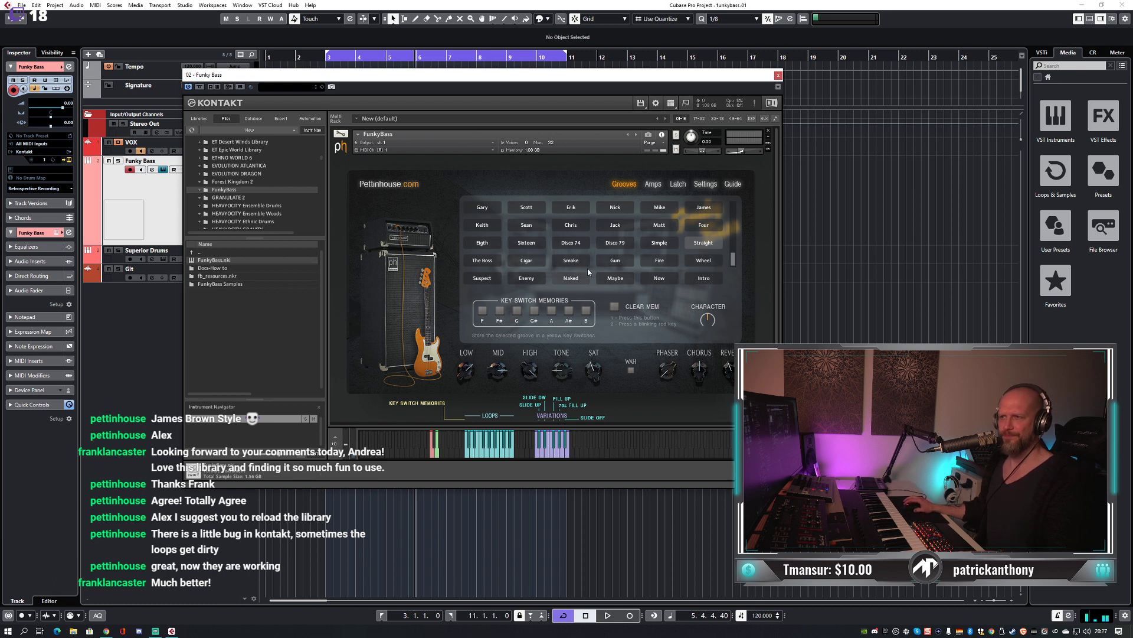
Audition The Boss, Cigar, Smoke, Gun and Wheel grooves without the drum loop.
left_click(490, 263)
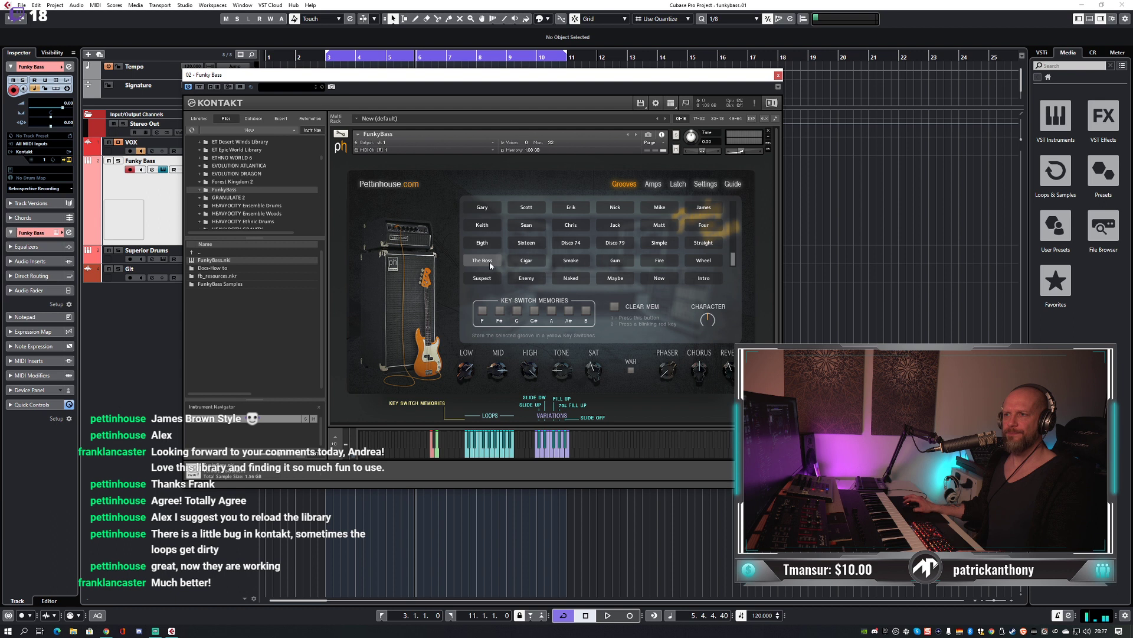
left_click(531, 260)
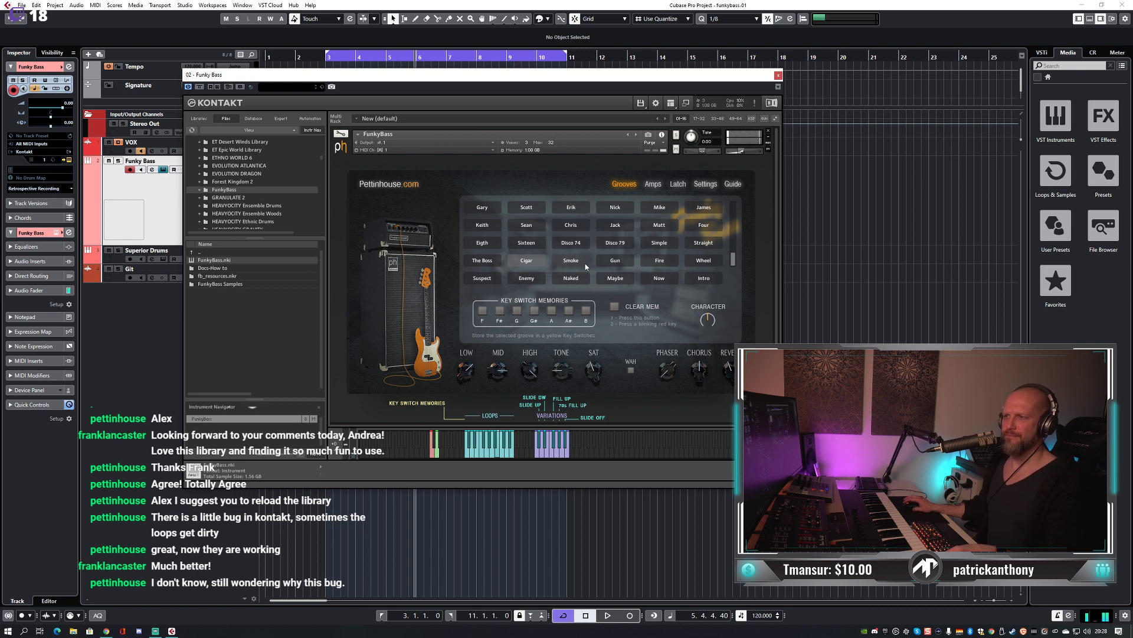
left_click(578, 264)
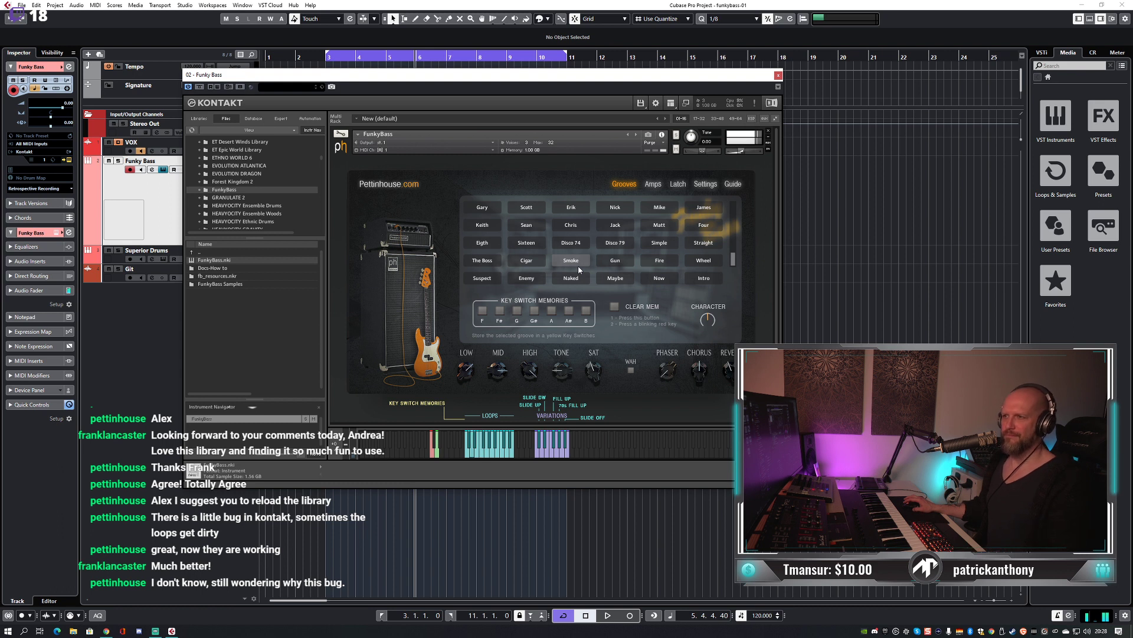
left_click(618, 260)
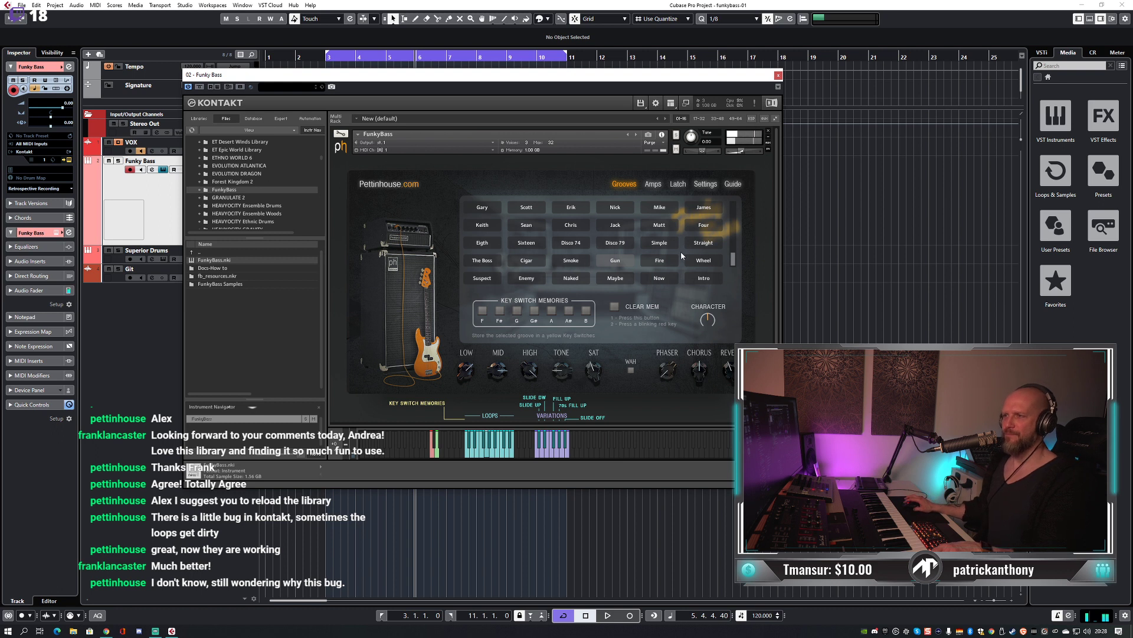
left_click(711, 259)
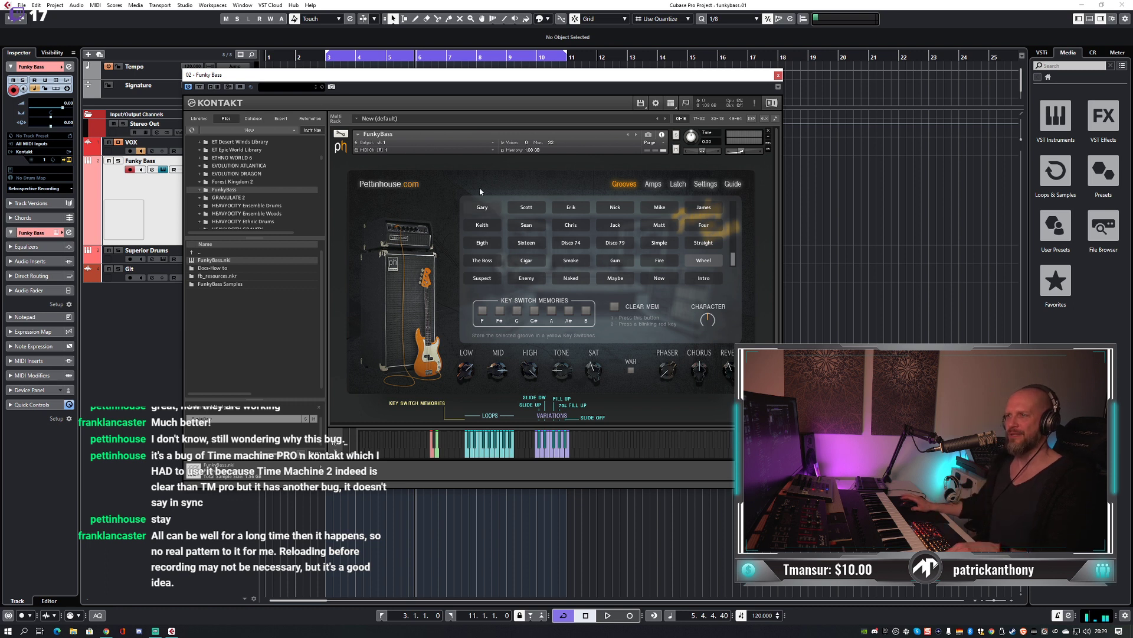
Select the Suspect groove, set the project tempo to 105 BPM and audition the groove over the drum loop.
left_click_drag(609, 79, 605, 77)
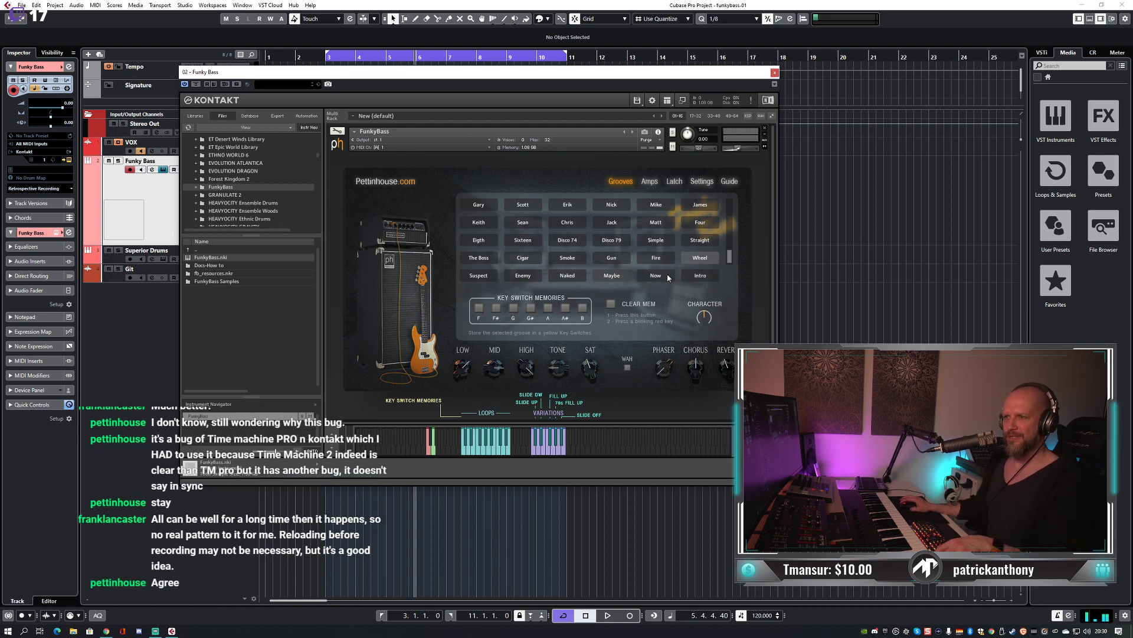
left_click(493, 276)
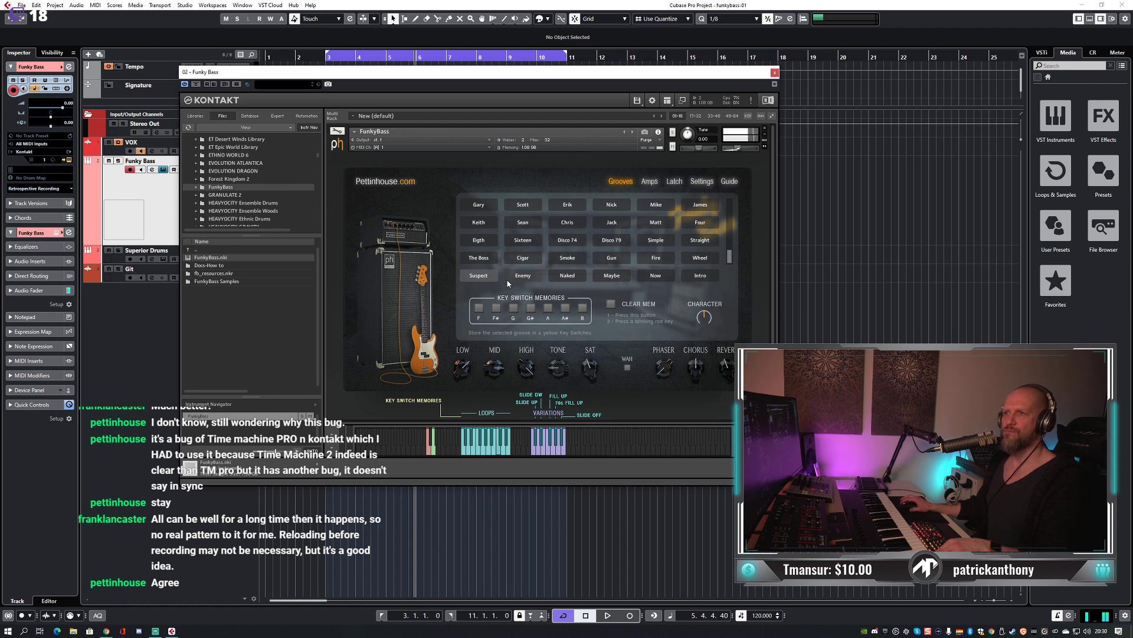
left_click_drag(501, 77, 497, 135)
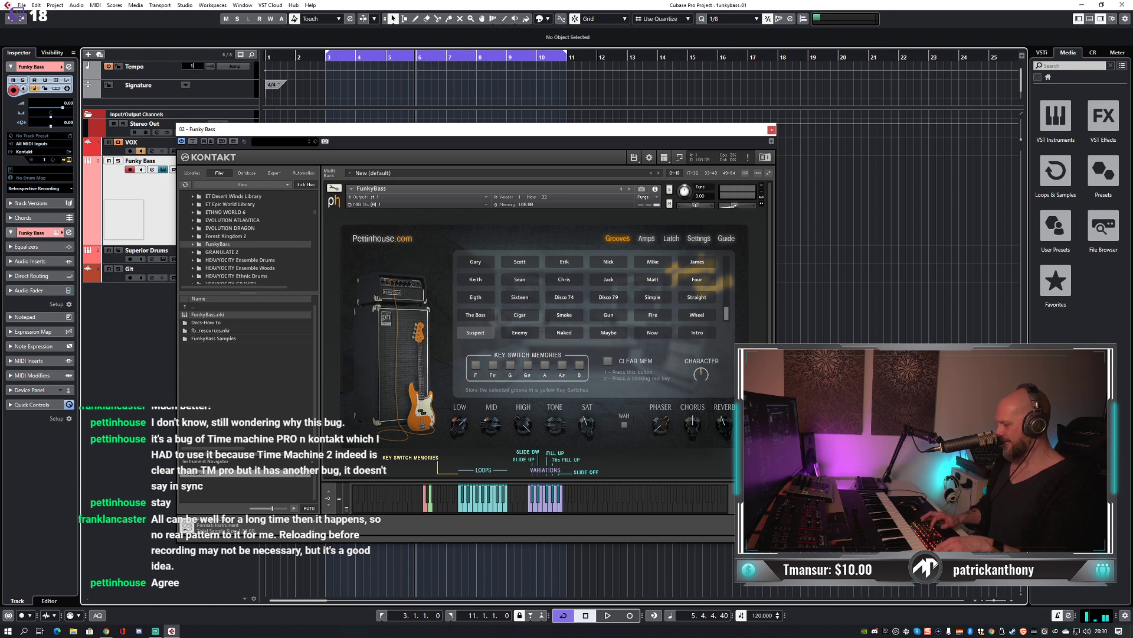
key("Return")
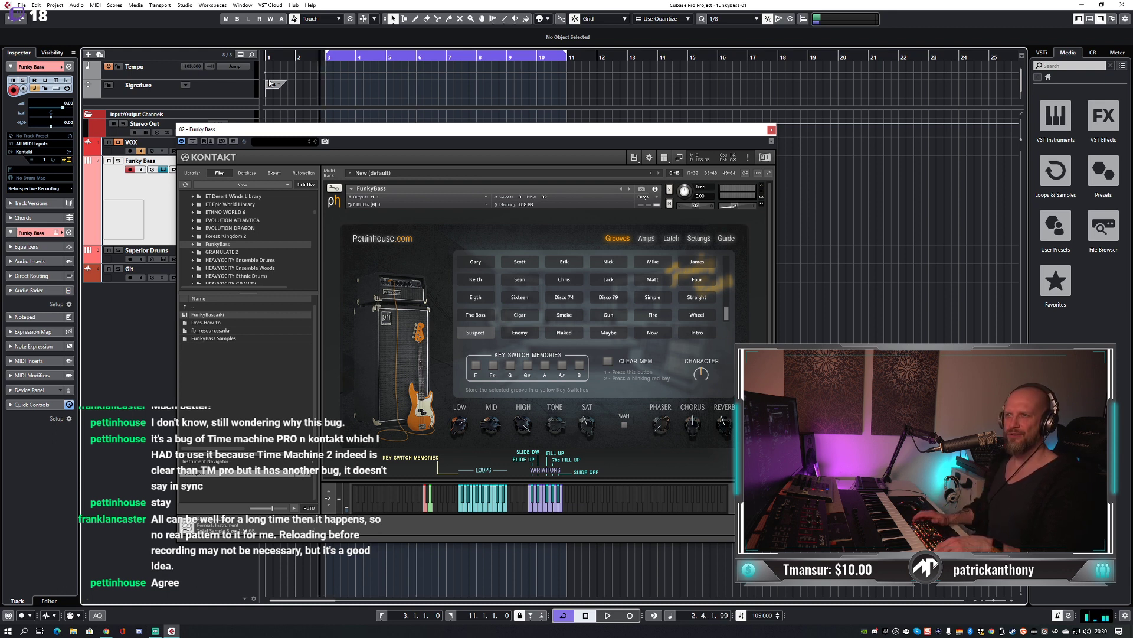
key("space")
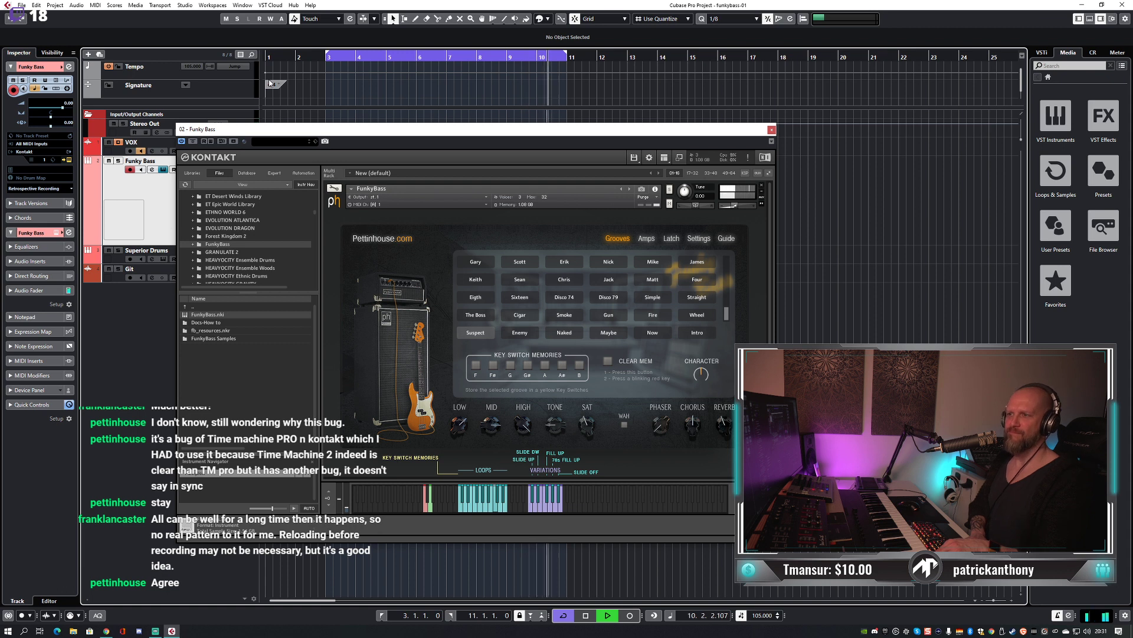
key("space")
Audition the Enemy groove, then briefly try the Naked groove over the drum loop.
left_click(528, 338)
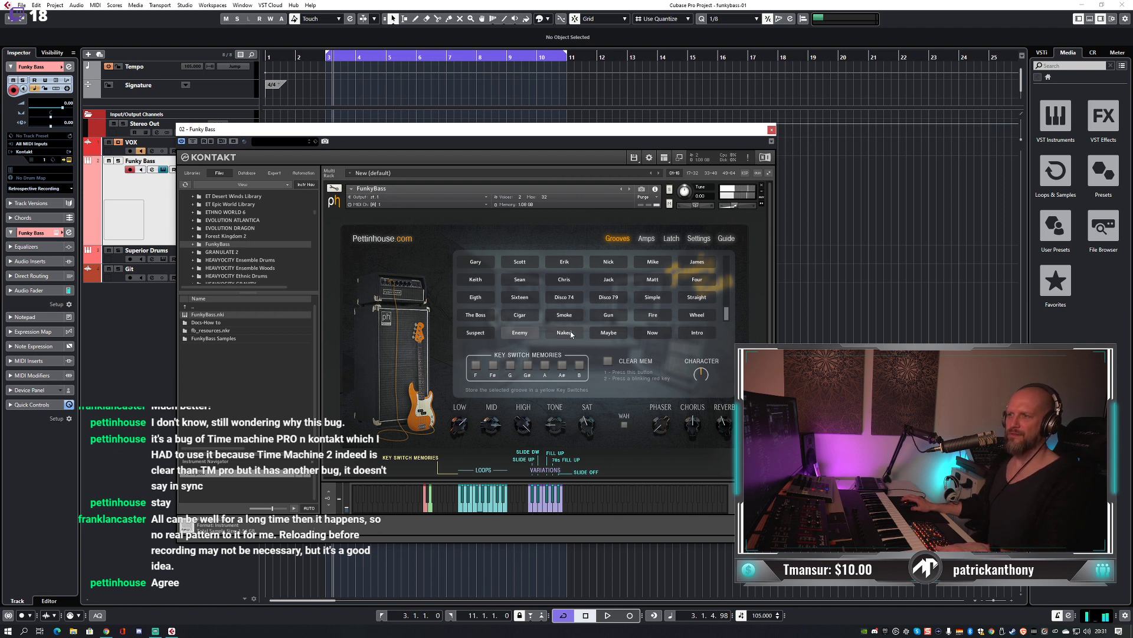
left_click(563, 333)
key("space")
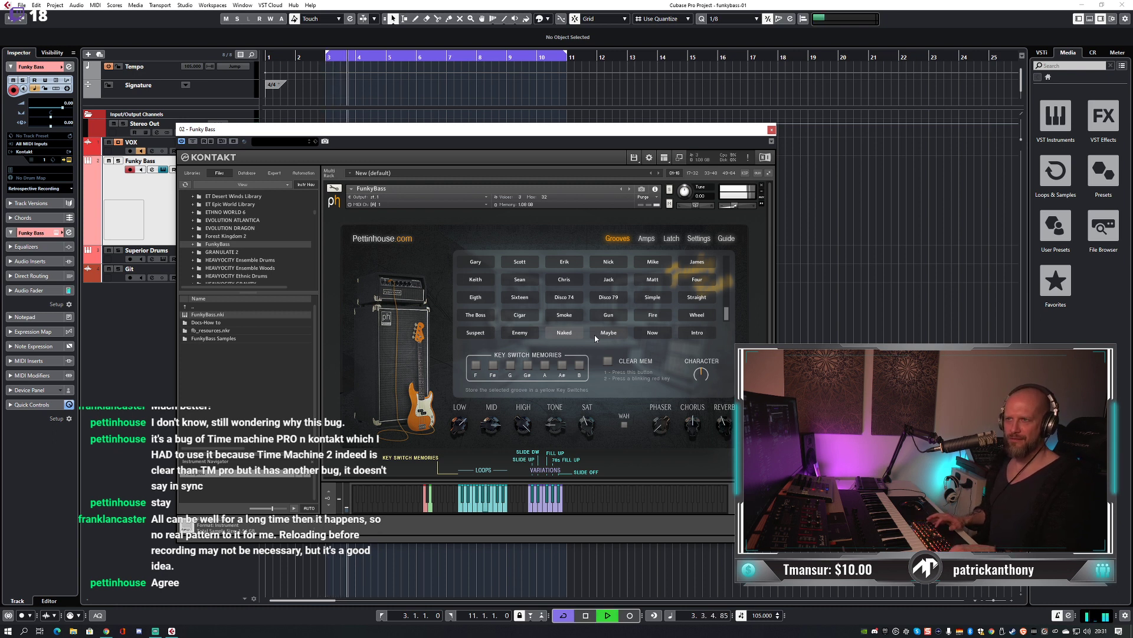
key("space")
Raise the project tempo to 115 BPM and audition the Naked and Maybe grooves over the drum loop.
scroll(190, 66, "up", 1)
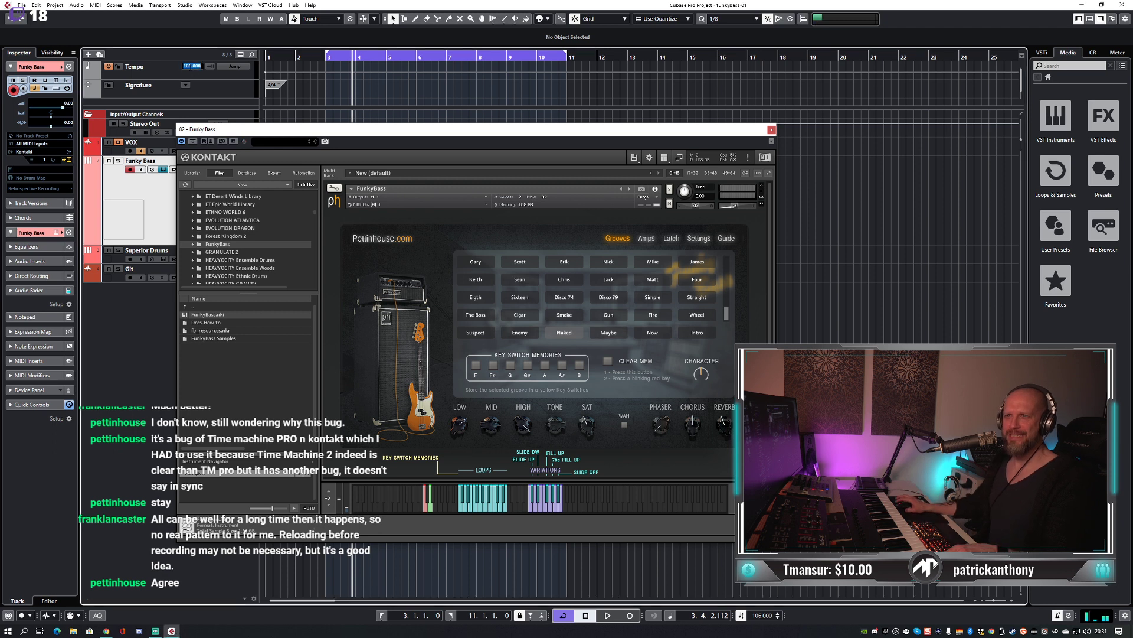
key("Return")
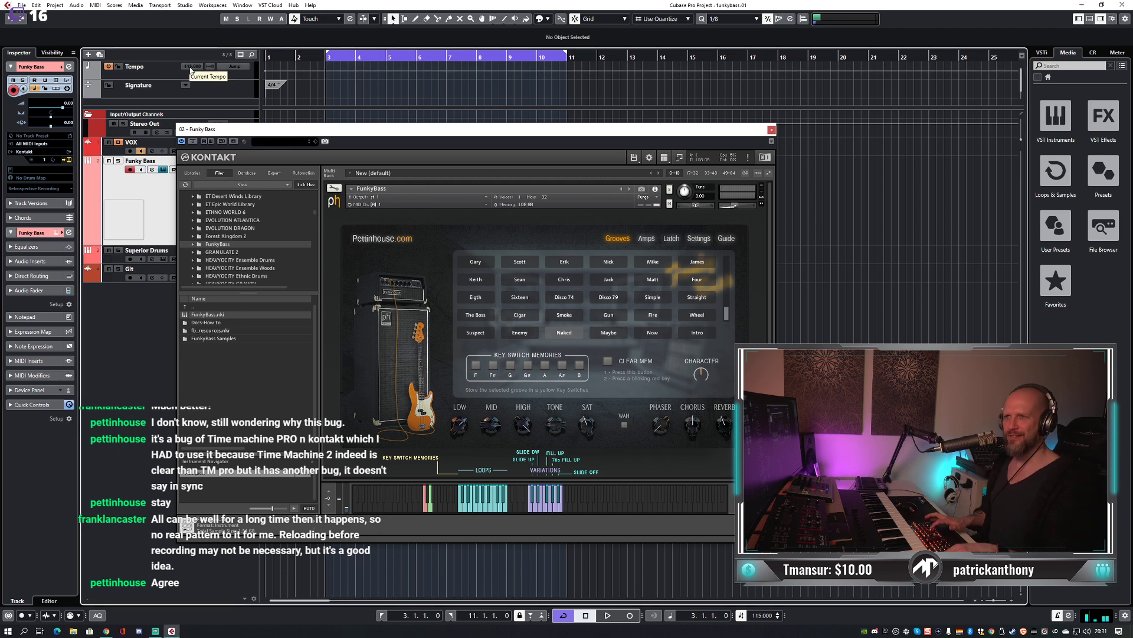
key("space")
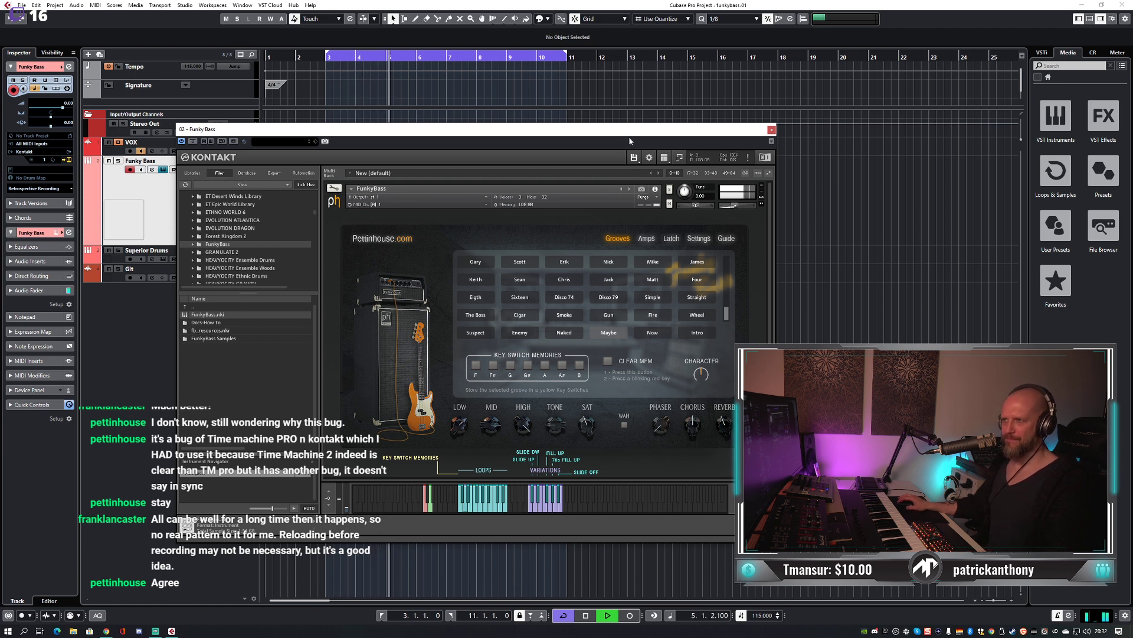
left_click_drag(620, 128, 626, 118)
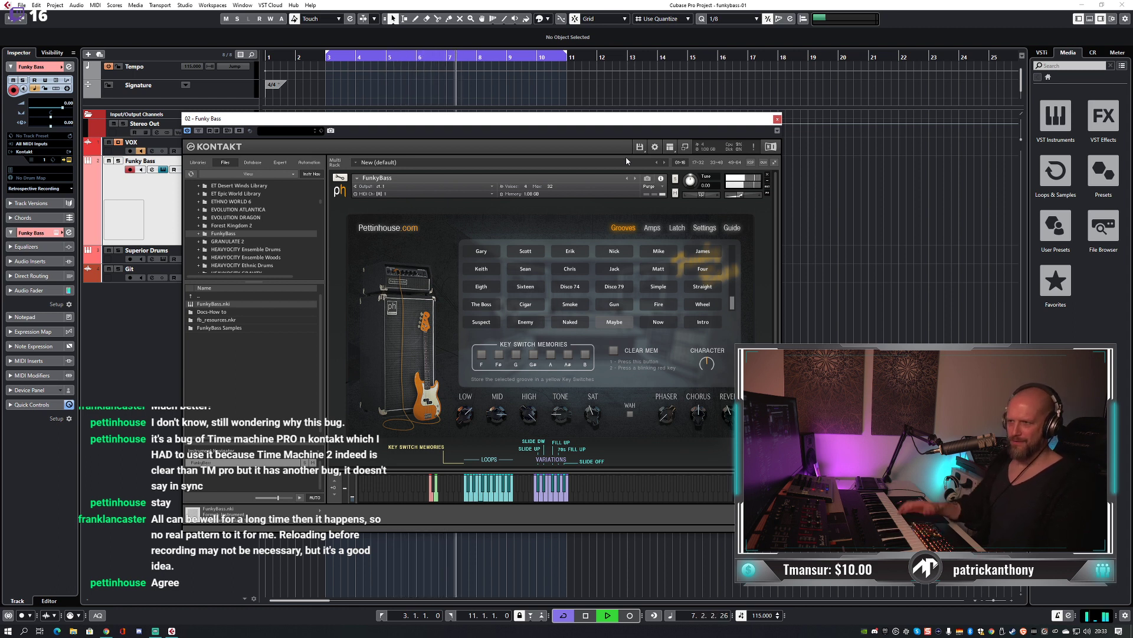
key("space")
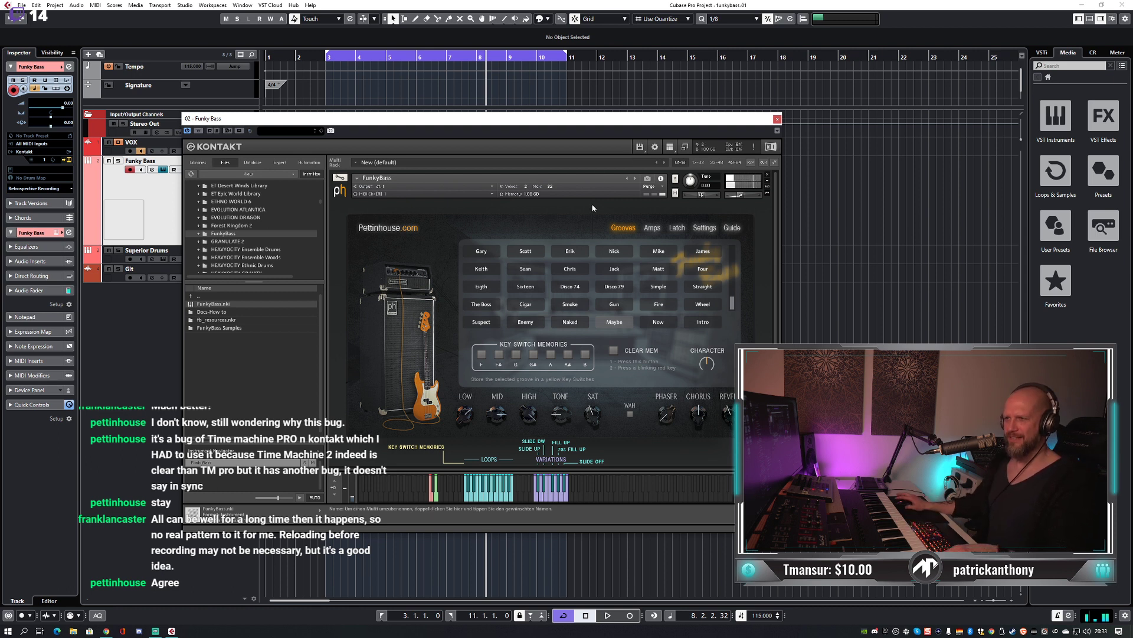
Audition the Now and Intro grooves without the drum loop.
left_click(659, 327)
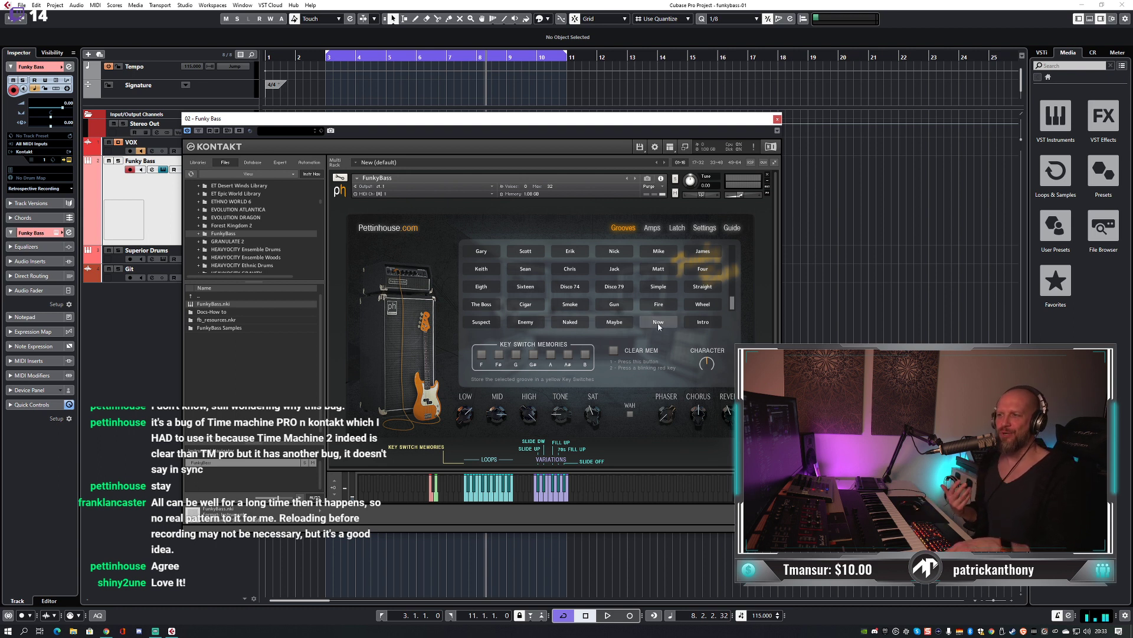
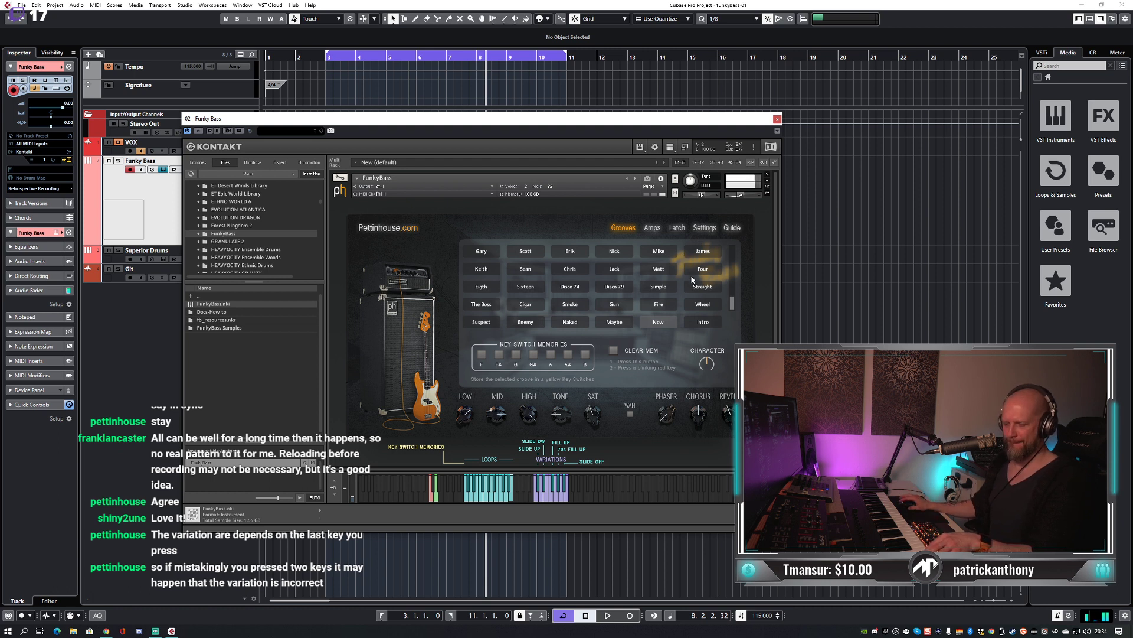
left_click(710, 327)
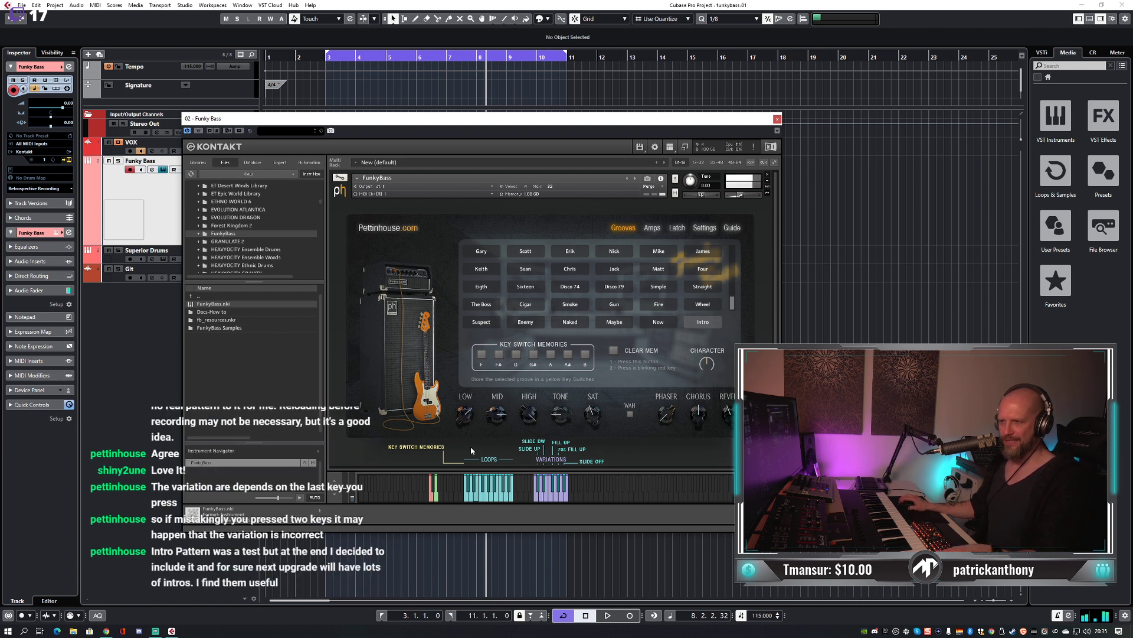
Adjust the bass amp's Low tone knob and select the Jimmy groove at the start of the groove list.
left_click_drag(465, 416, 465, 425)
left_click_drag(469, 409, 477, 423)
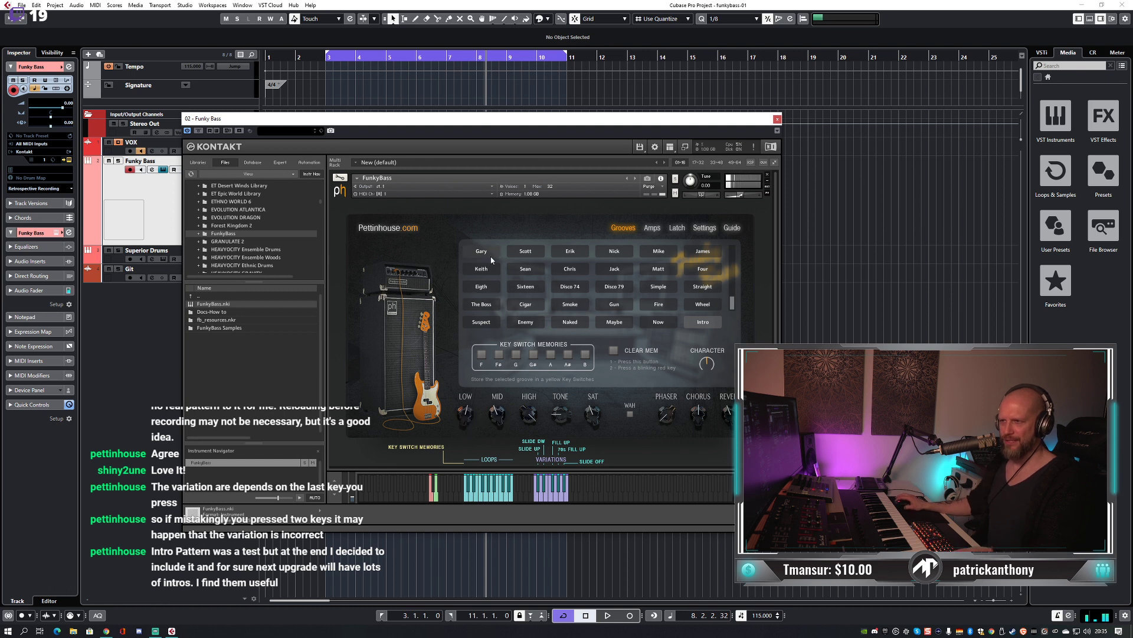
scroll(619, 307, "up", 3)
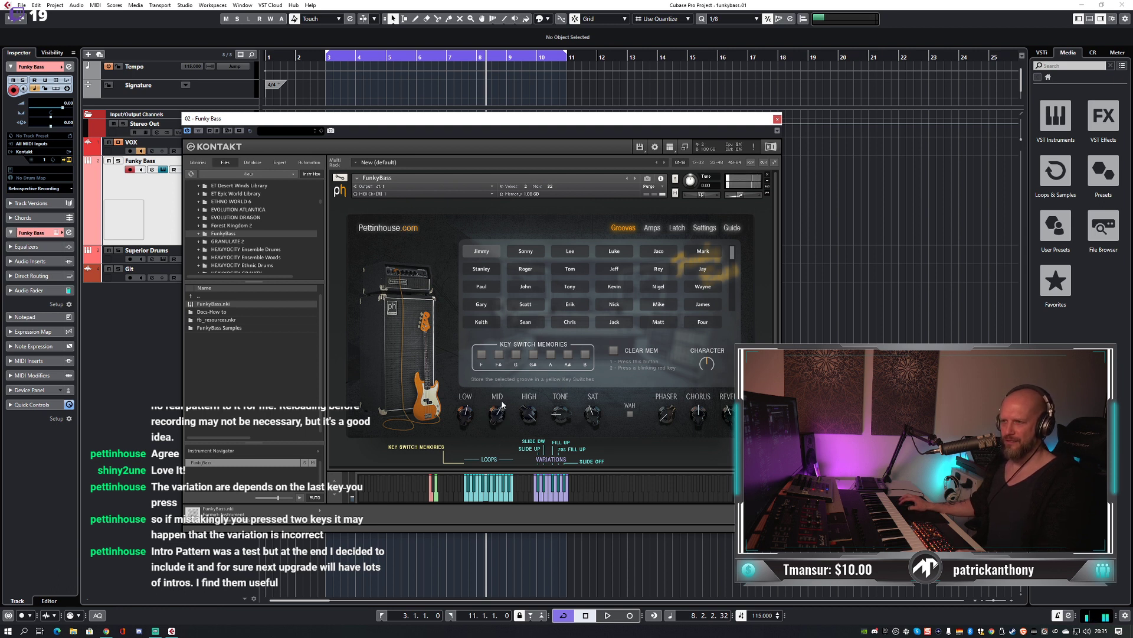
Adjust the High, Sat and Phaser knobs, and try the Wah effect on and off.
mouse_move(530, 440)
left_mouse_down()
mouse_move(530, 462)
mouse_move(528, 424)
left_mouse_up()
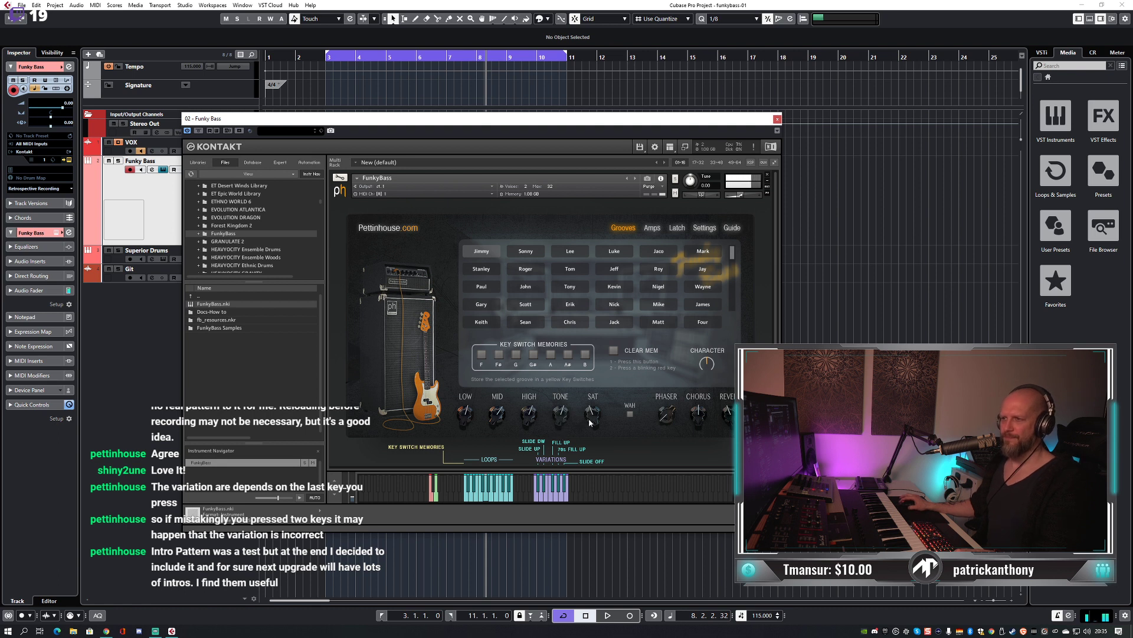
mouse_move(592, 416)
left_mouse_down()
mouse_move(591, 431)
mouse_move(593, 396)
mouse_move(592, 421)
mouse_move(593, 398)
mouse_move(595, 410)
left_mouse_up()
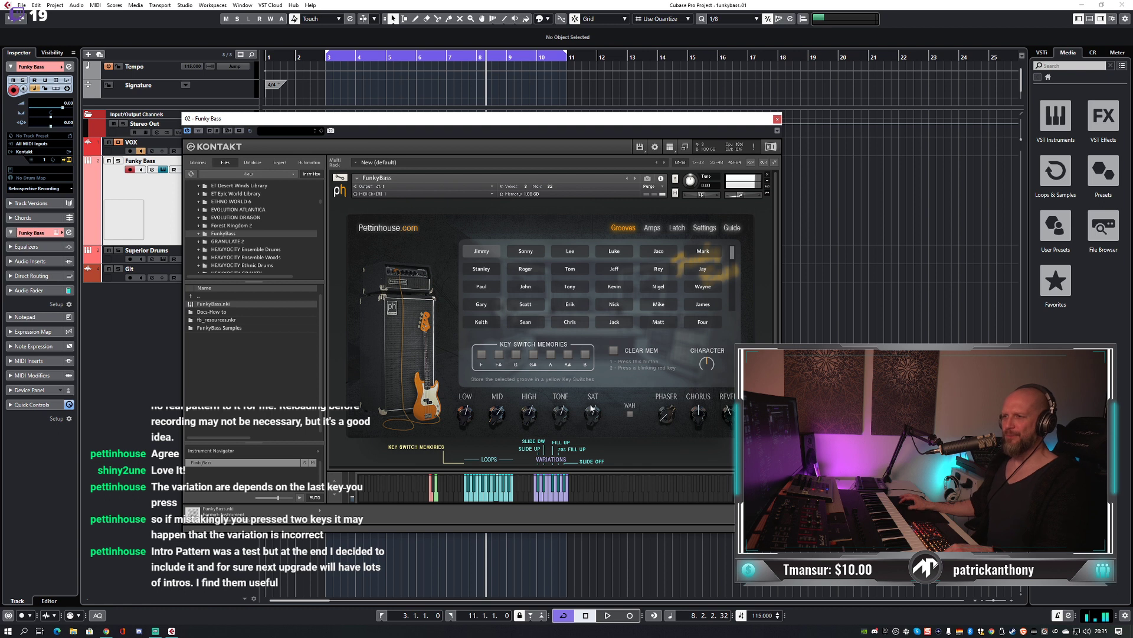
left_click(630, 415)
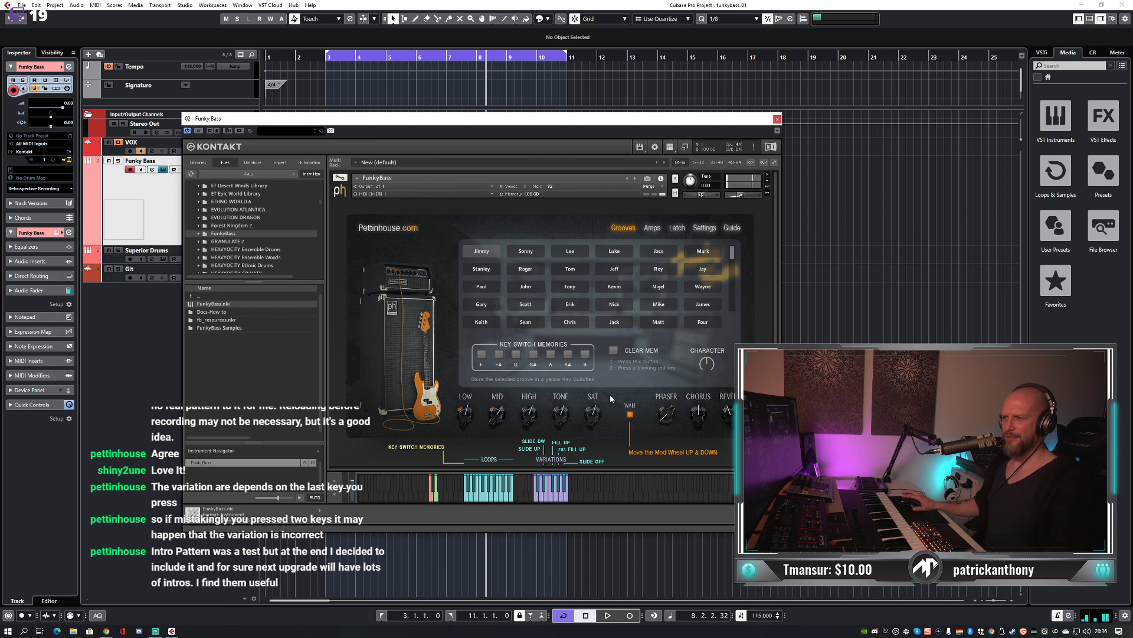
left_click(631, 414)
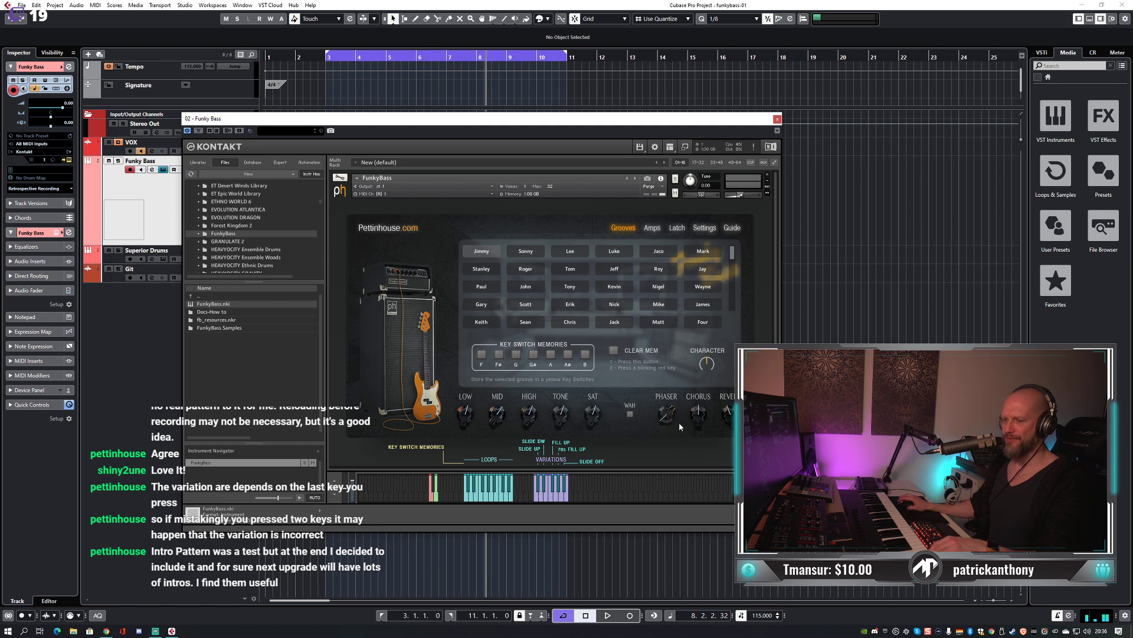
left_click_drag(677, 418, 672, 374)
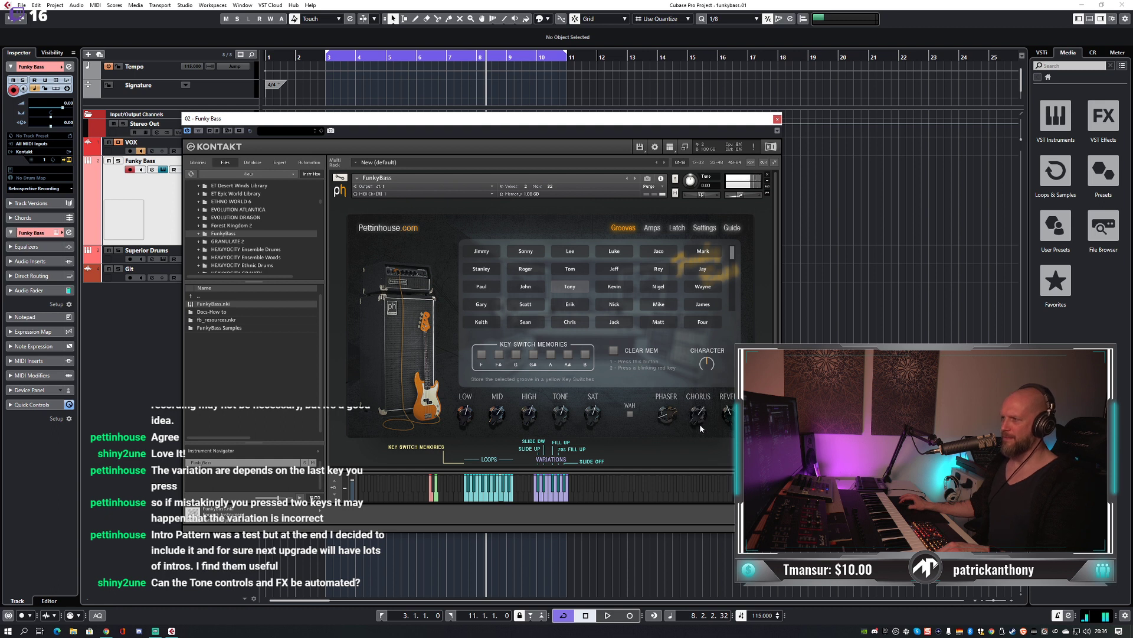
Check the Tone knob for an automation option and start MIDI CC learn for the Low knob.
right_click(560, 413)
left_click(647, 441)
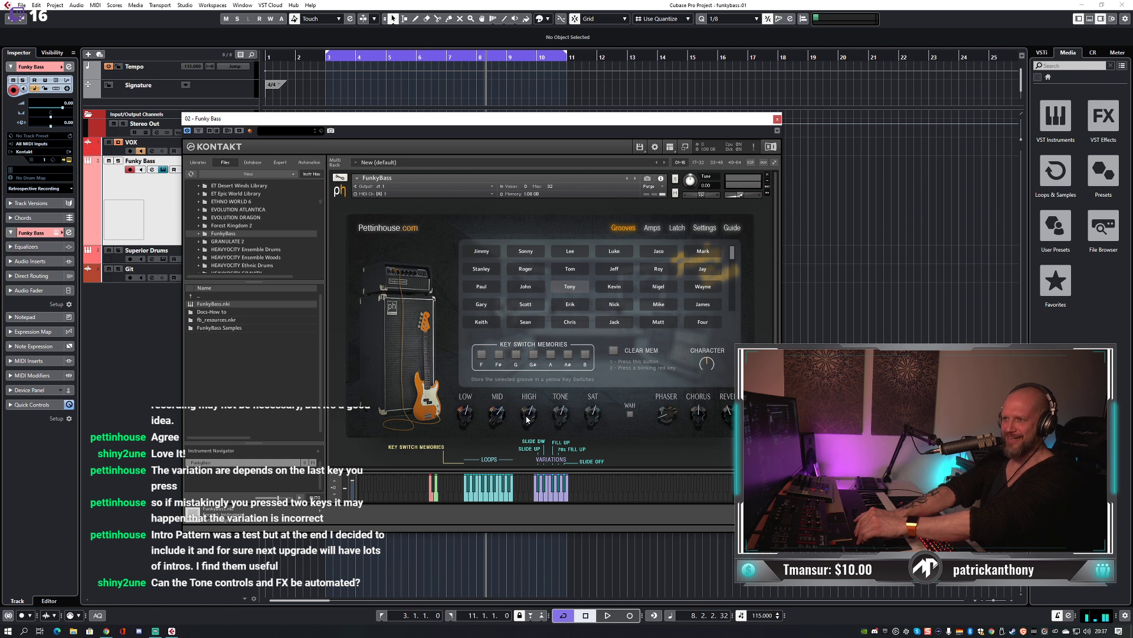
right_click(465, 416)
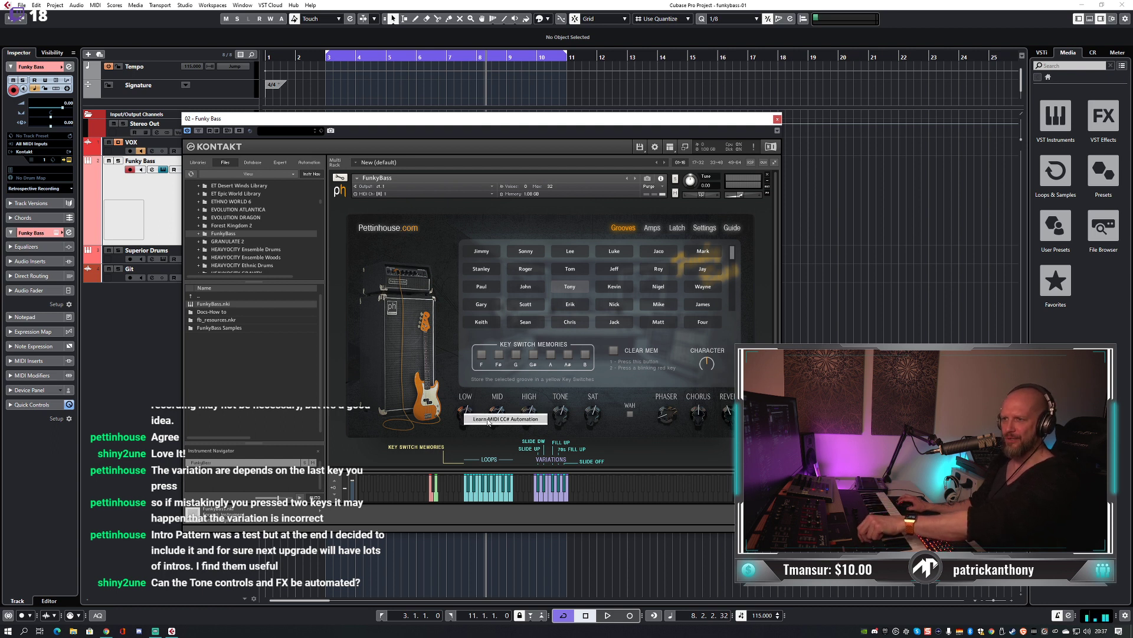
left_click(489, 419)
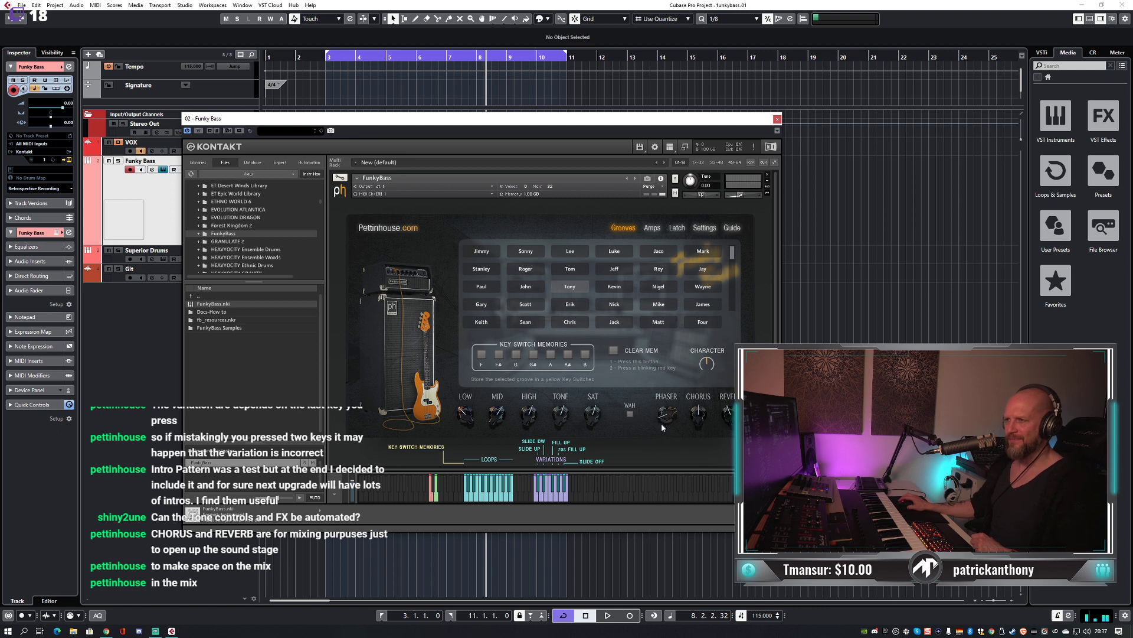
Check whether the Chorus and Mid knobs and the Wah switch offer MIDI CC automation.
right_click(701, 416)
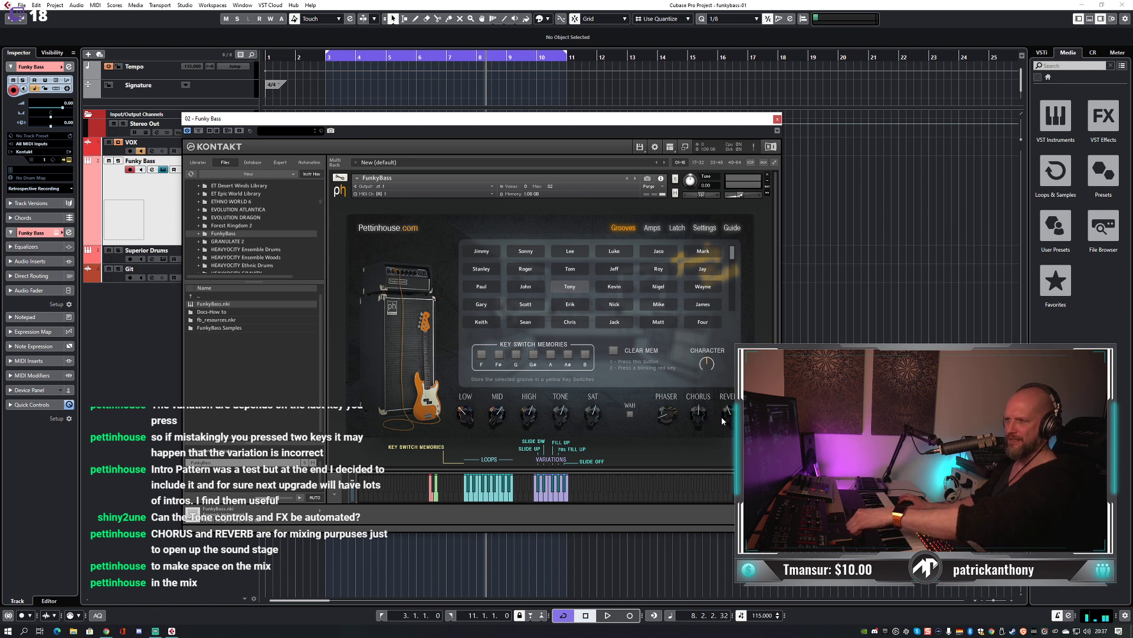
left_click(722, 418)
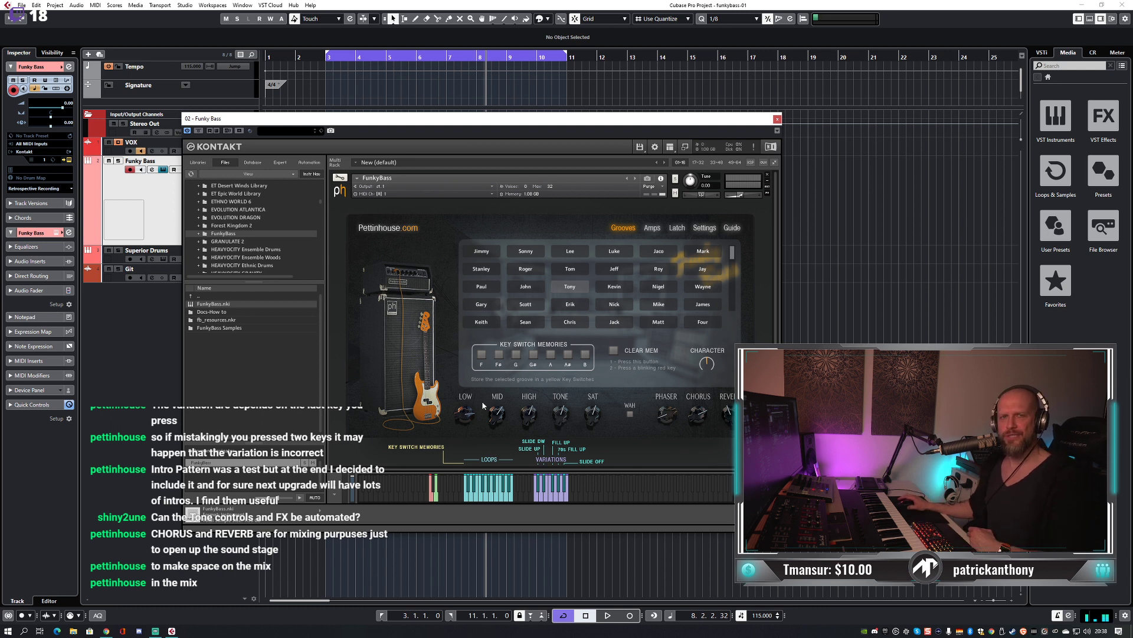
right_click(498, 418)
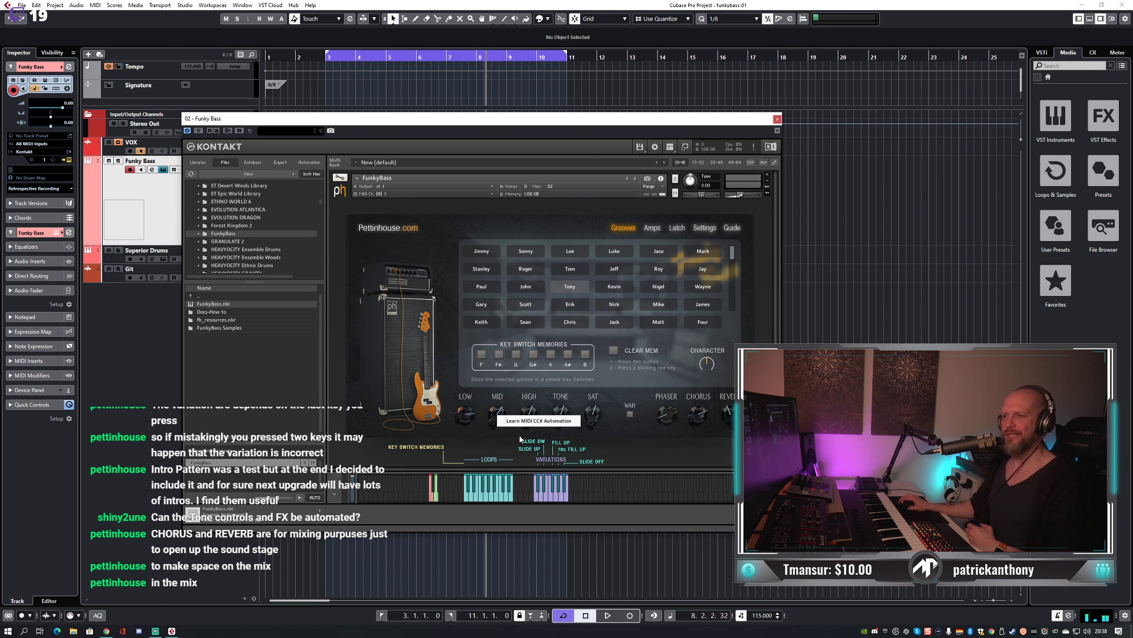
left_click(482, 441)
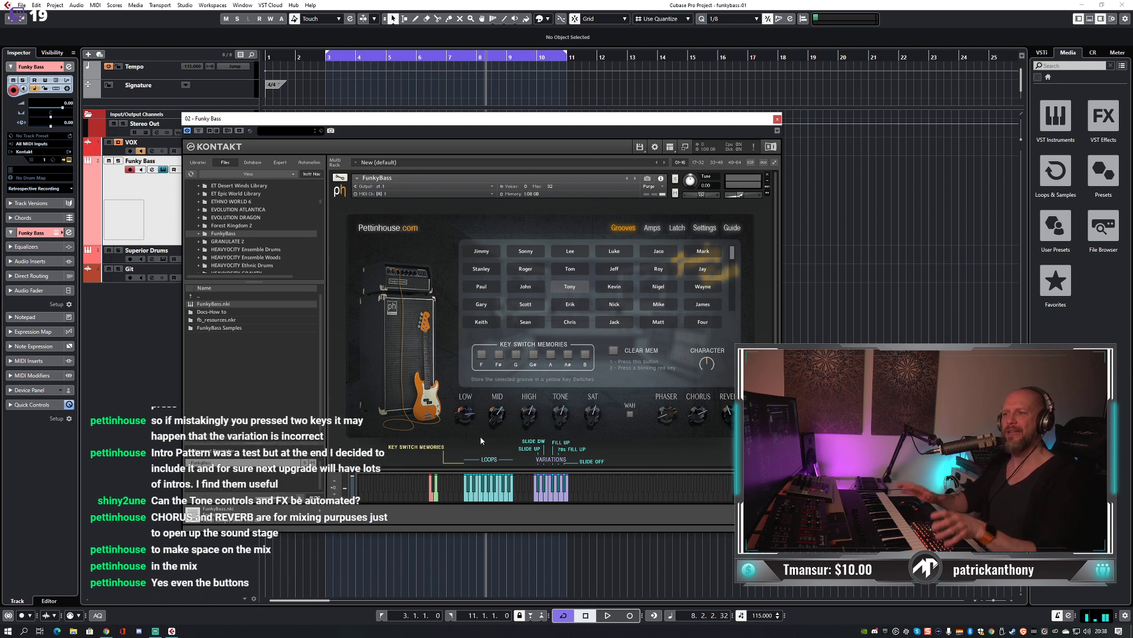
right_click(630, 416)
left_click(619, 436)
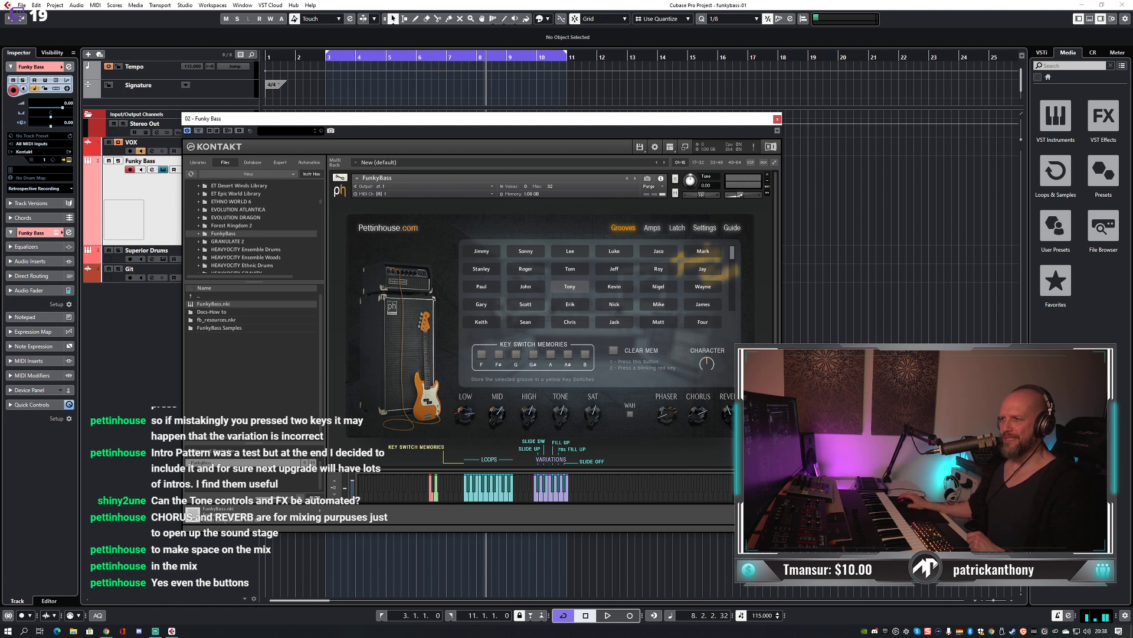
Open the amp selection, try the Dry setting, and select No Amp Simulator.
left_click(653, 229)
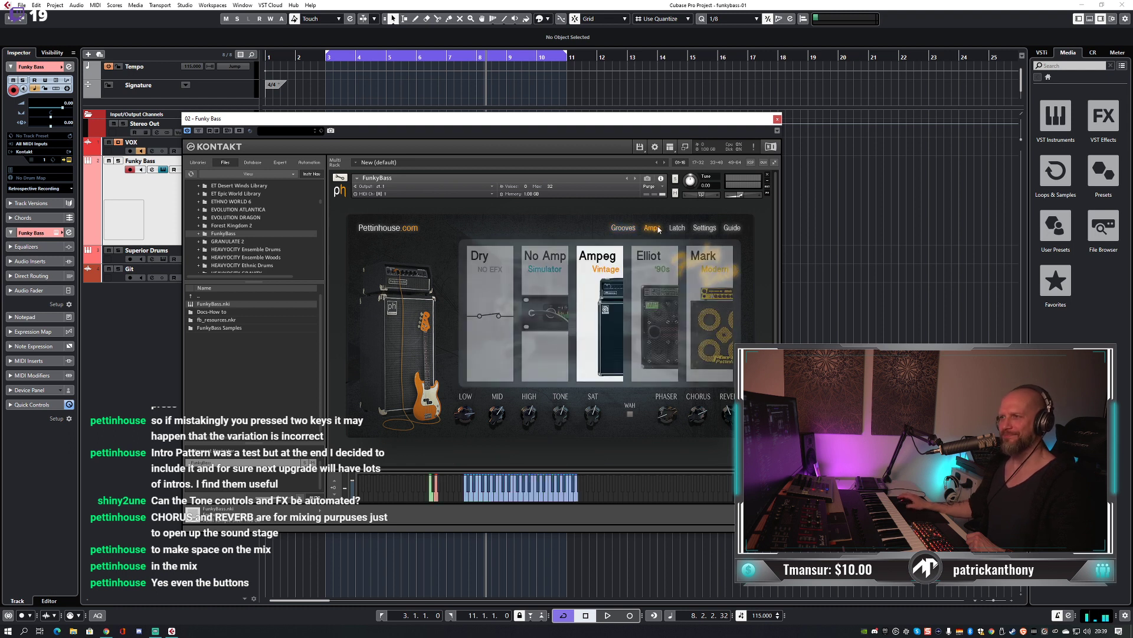
left_click(495, 294)
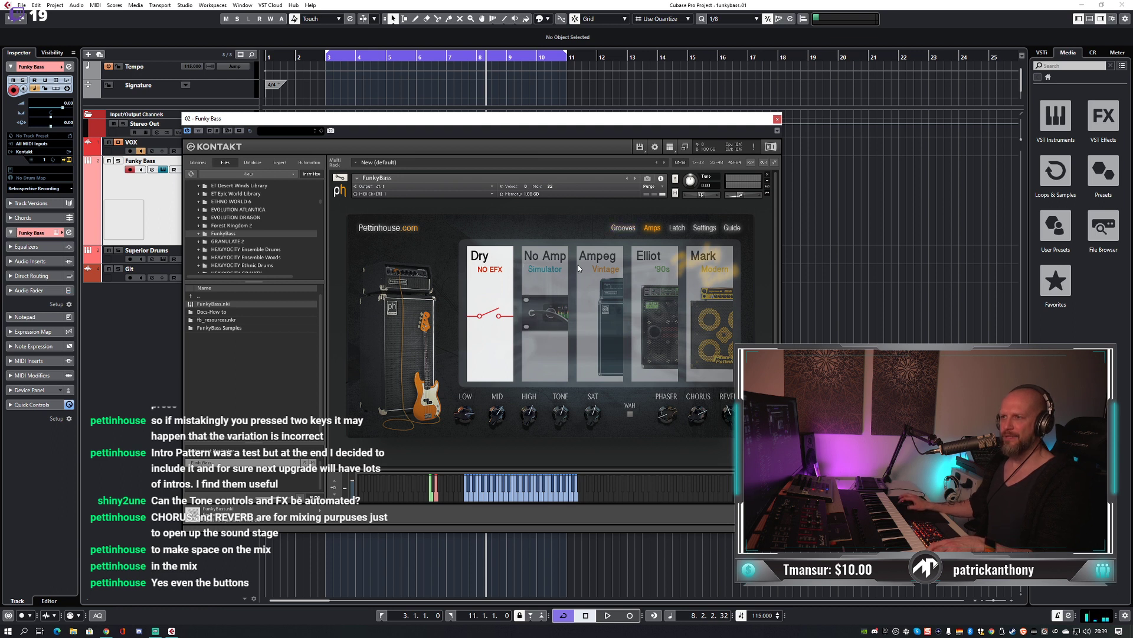
left_click(580, 308)
left_click(525, 353)
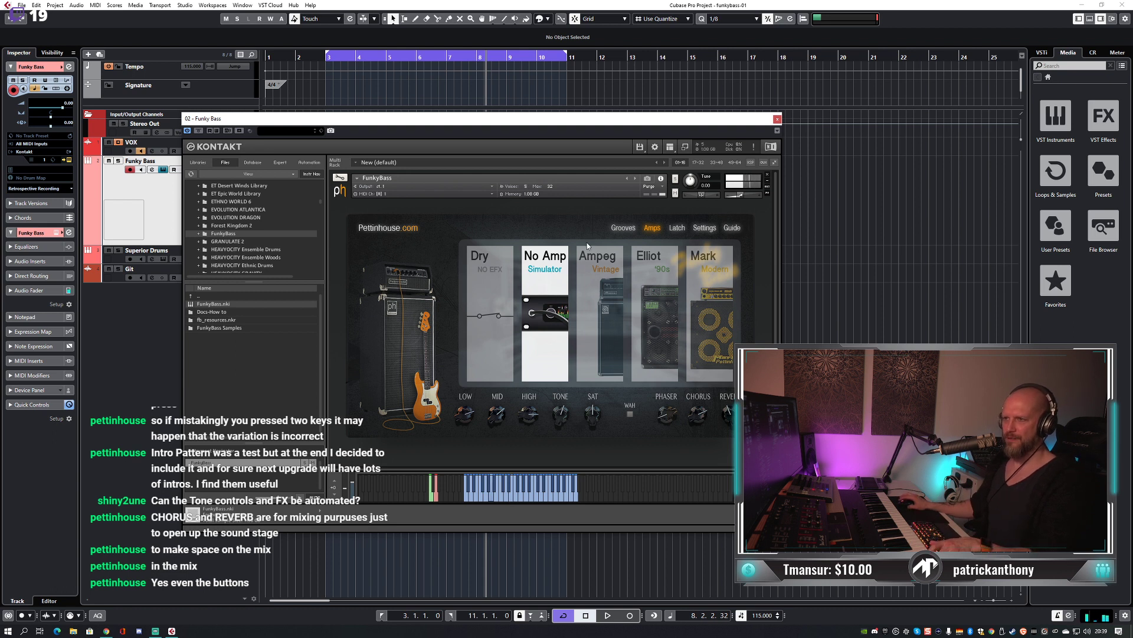
Toggle groove mode from the instrument's key switches and audition the Tony groove with No Amp Simulator selected.
left_click(435, 494)
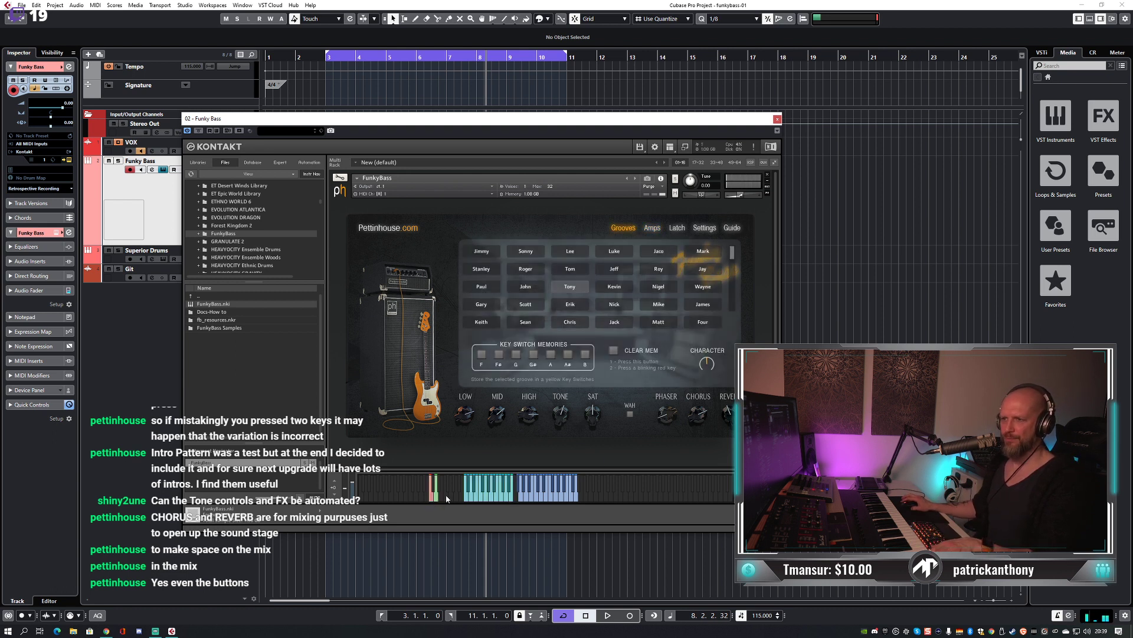
left_click(437, 501)
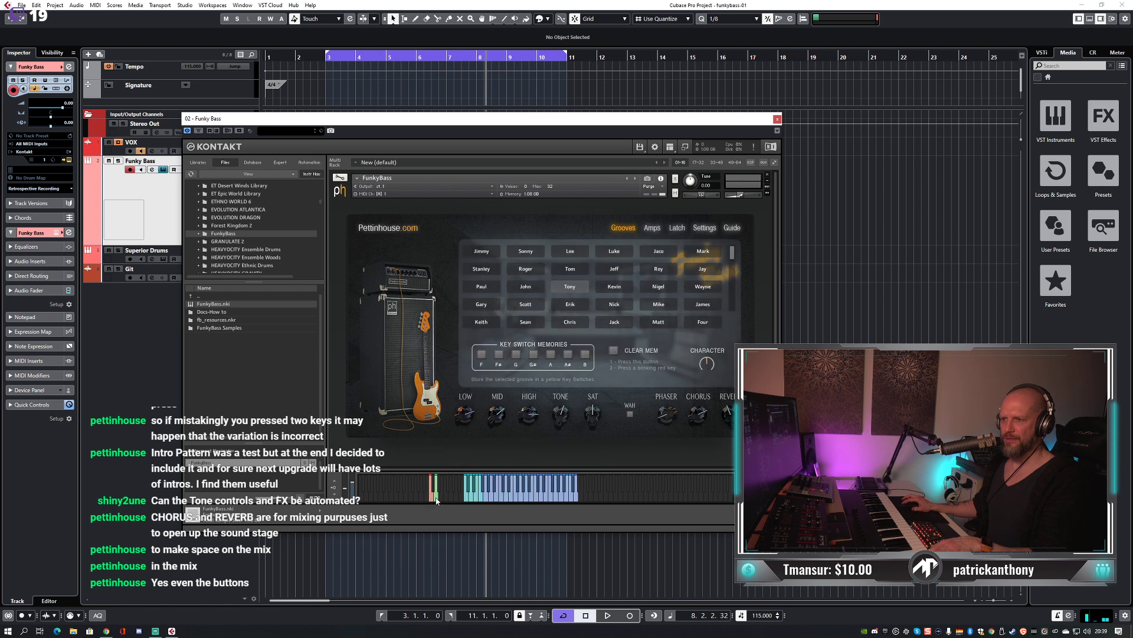
left_click(440, 499)
left_click(442, 498)
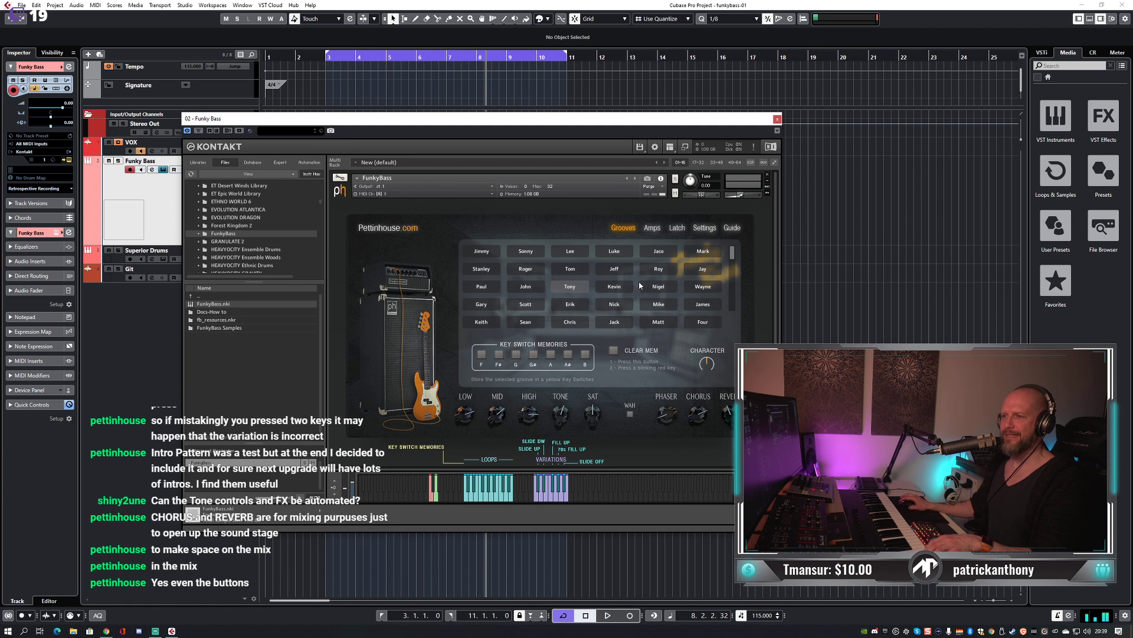
left_click(652, 228)
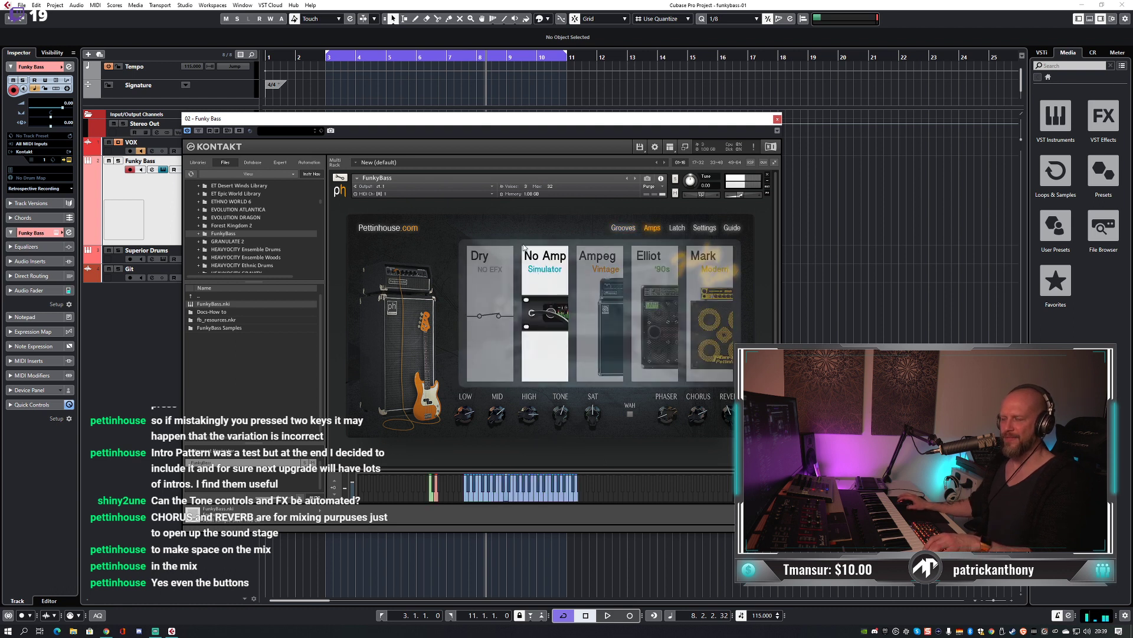
left_click(627, 231)
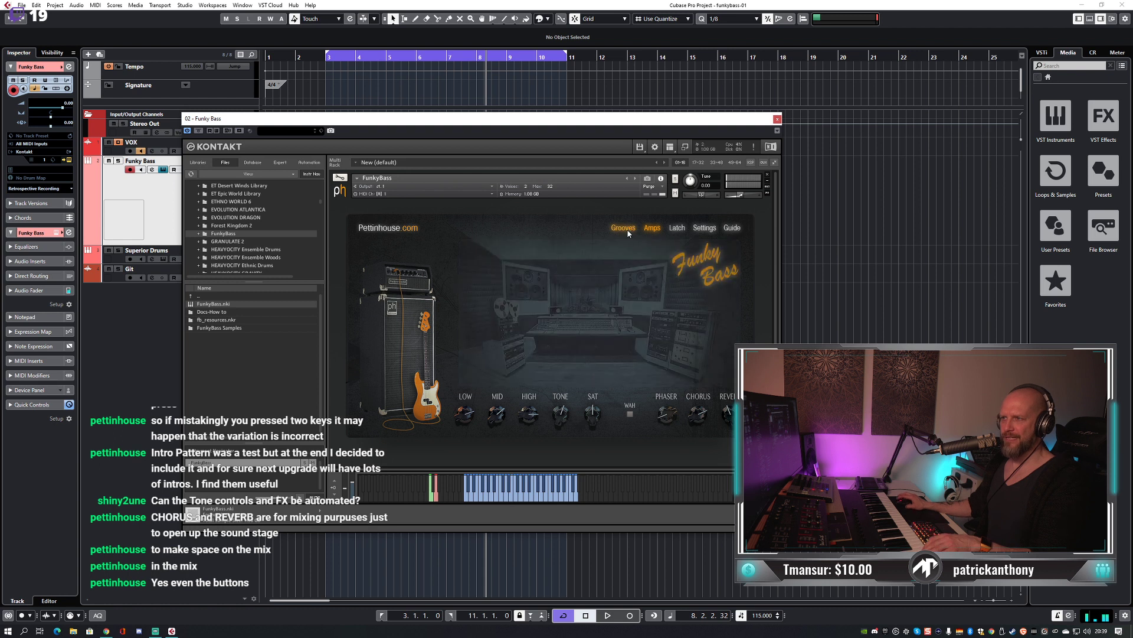
left_click(628, 233)
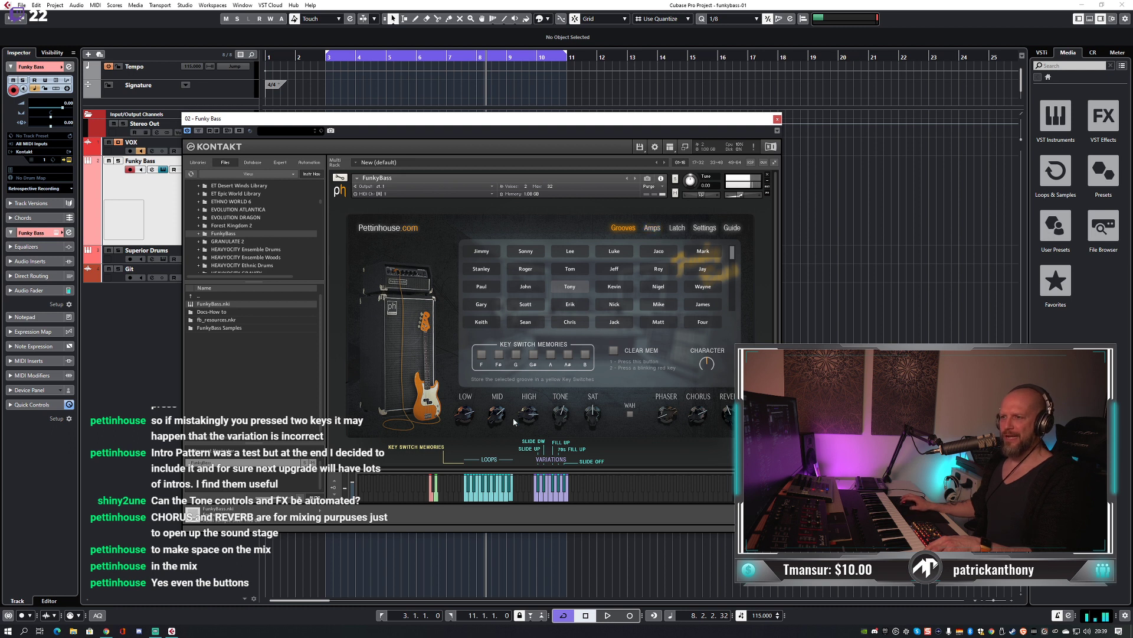
Select the Ampeg Vintage amp and audition the Tony groove, and repeat with the Elliot '90s amp.
left_click(653, 229)
left_click(606, 334)
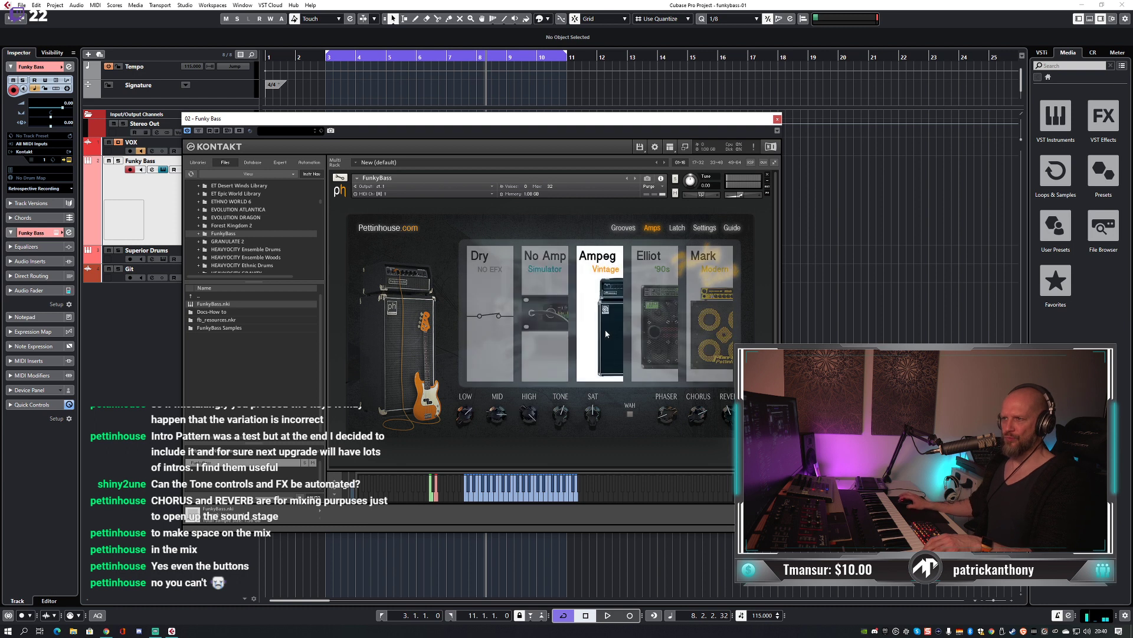
left_click(629, 229)
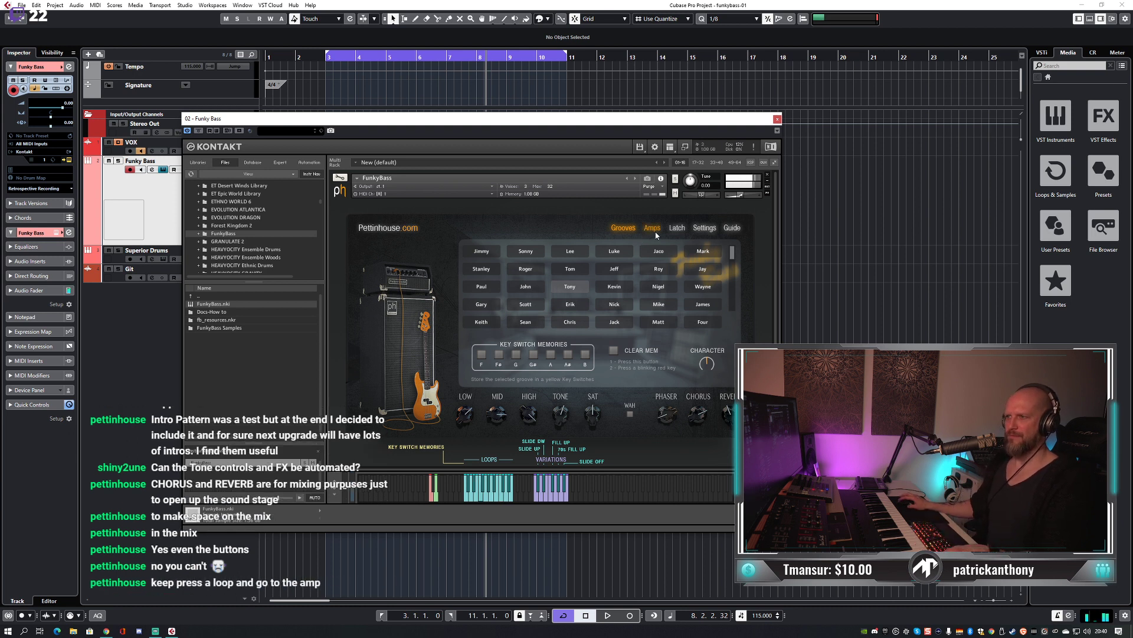
left_click(652, 227)
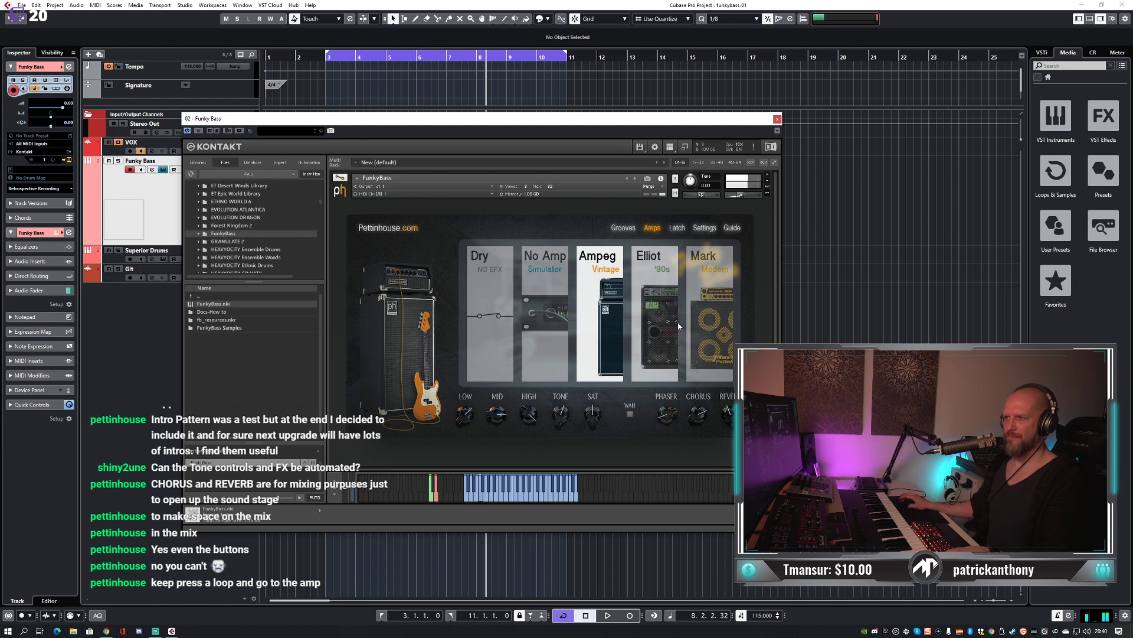
left_click(666, 310)
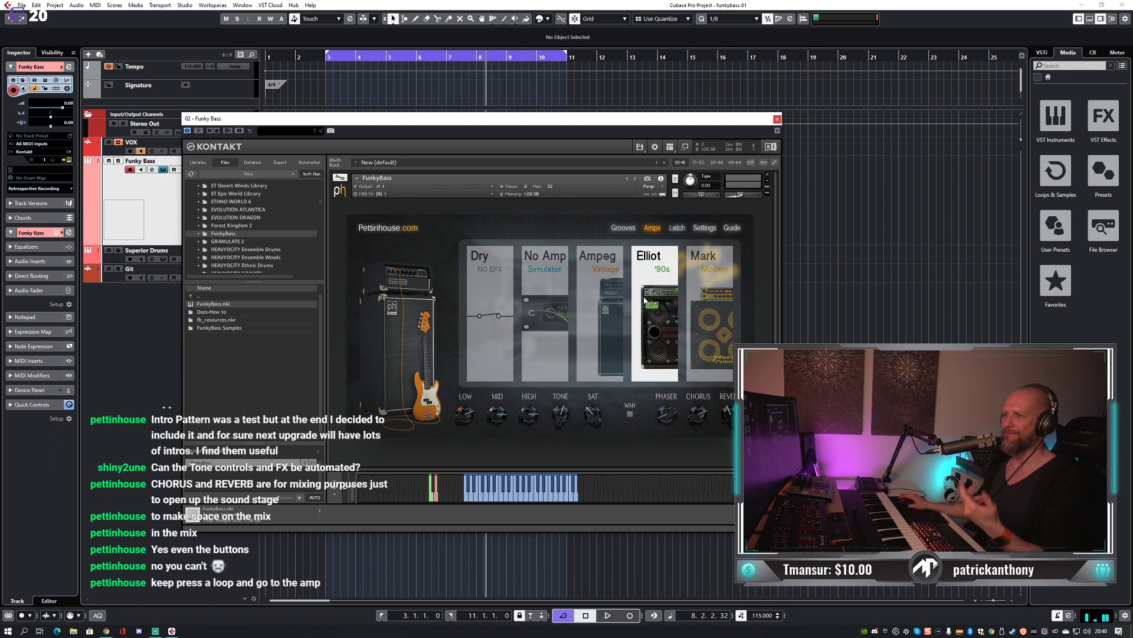
left_click(627, 232)
Compare the Mark Modern amp with Elliot '90s, keep Mark Modern selected, and return to the grooves.
left_click(651, 229)
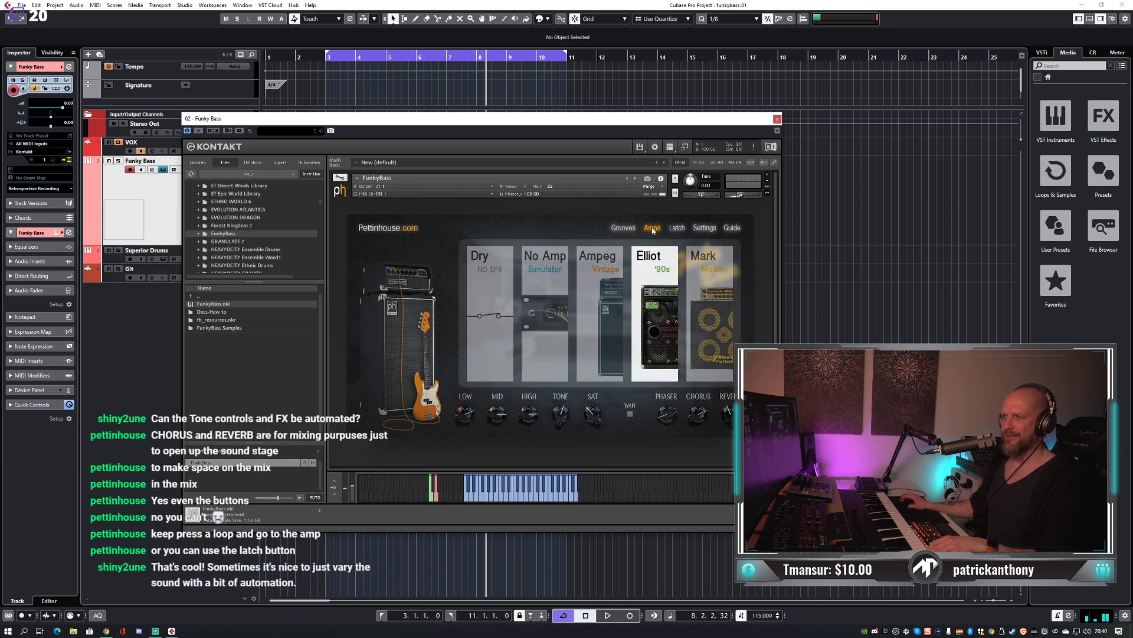
left_click(708, 305)
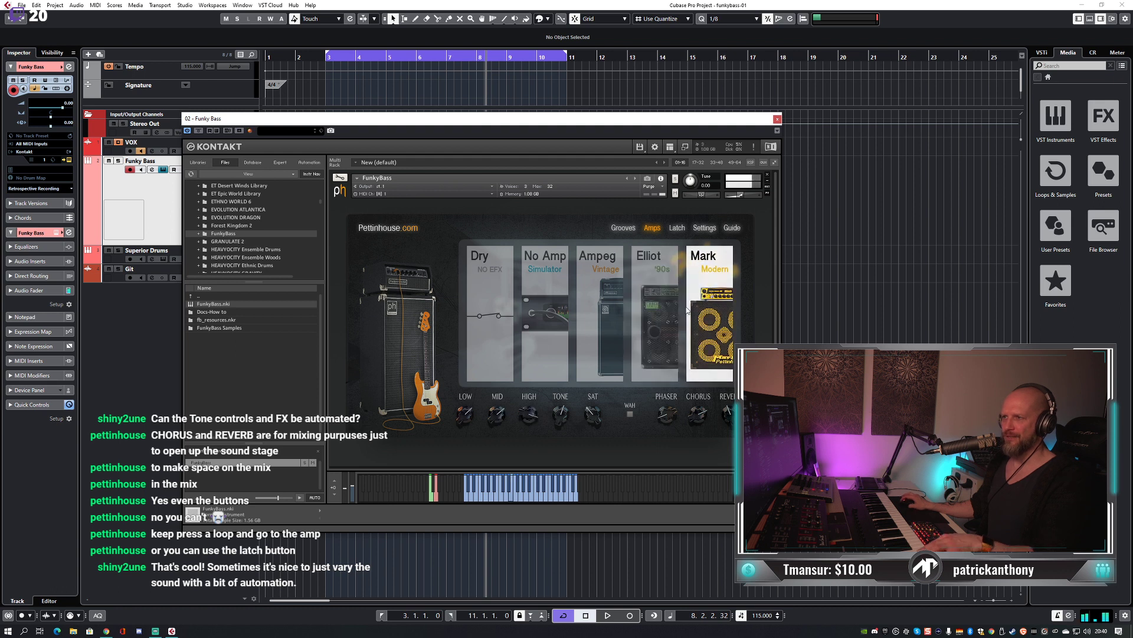
left_click(620, 236)
left_click(652, 228)
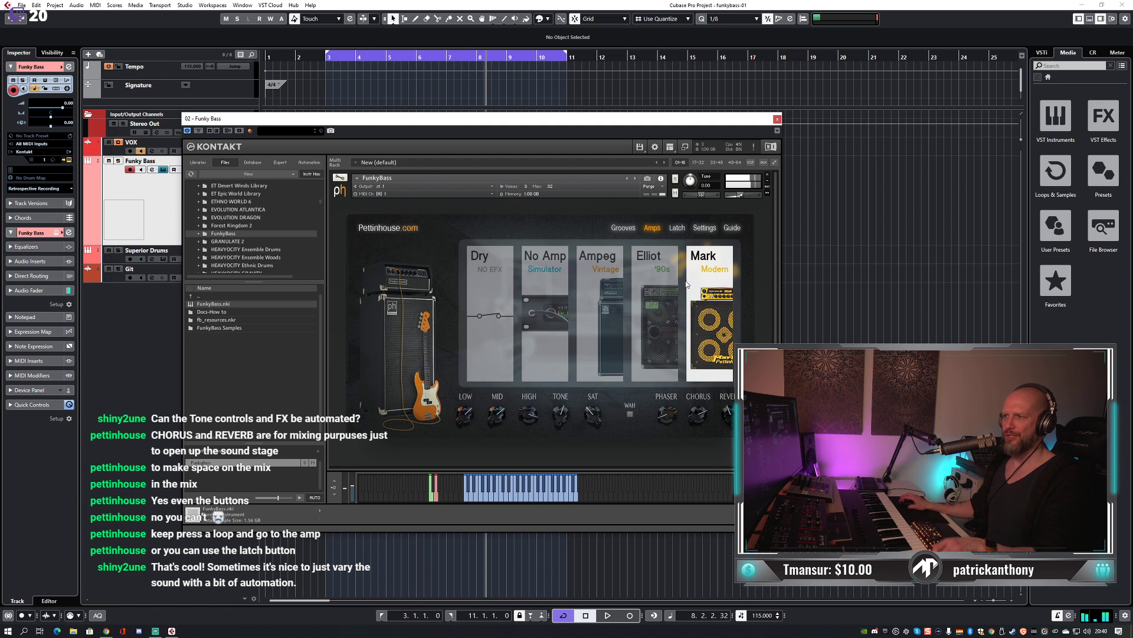
left_click(661, 319)
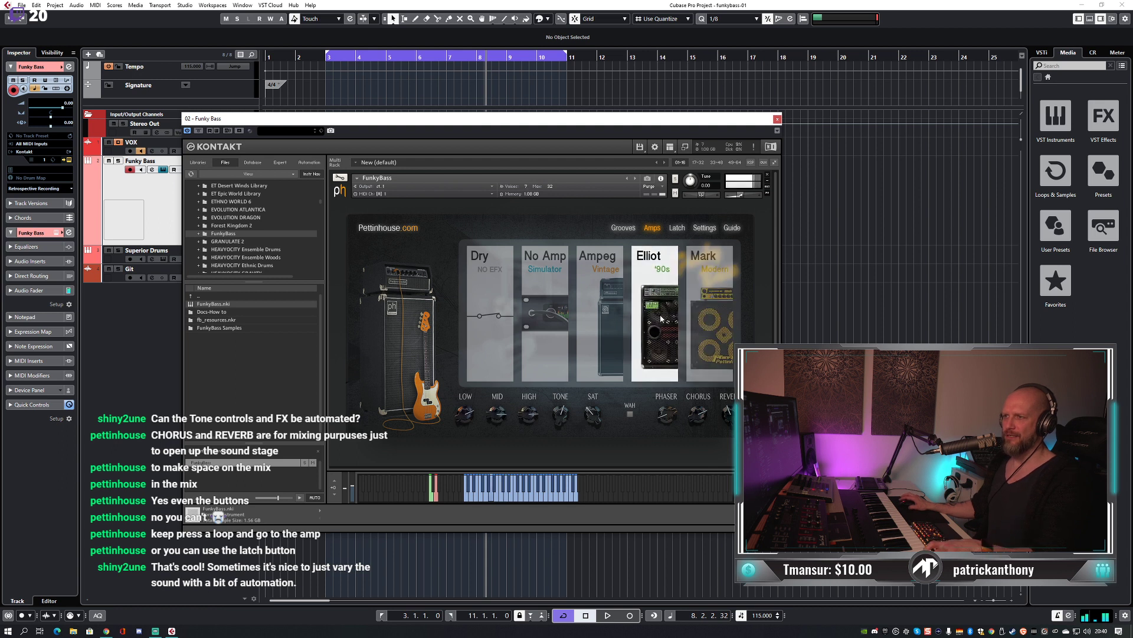
left_click(708, 318)
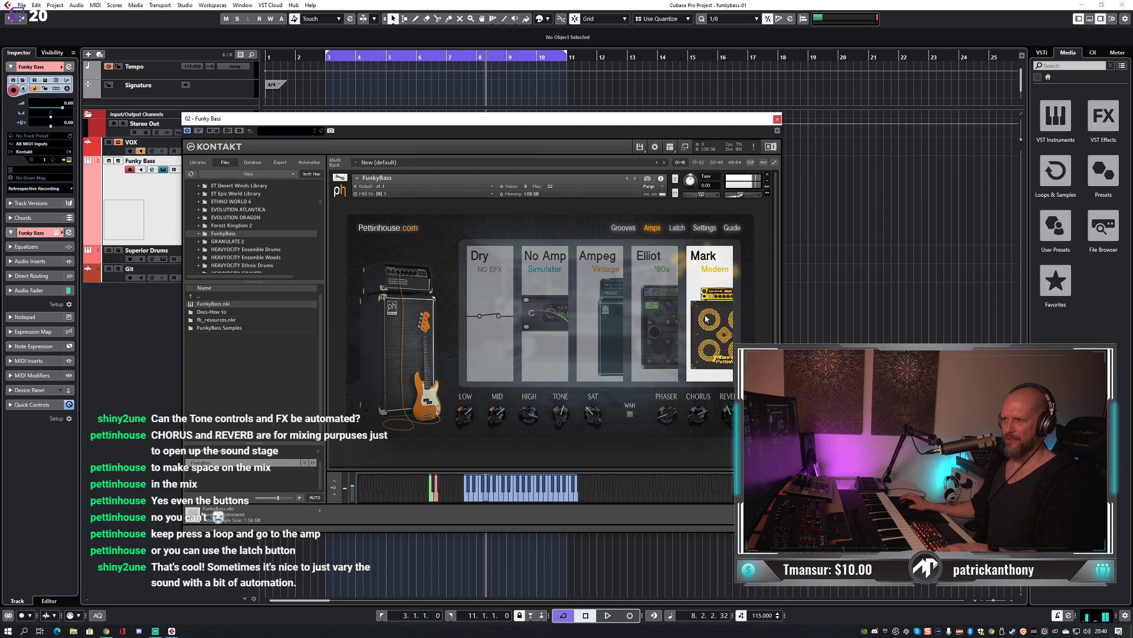
left_click(633, 234)
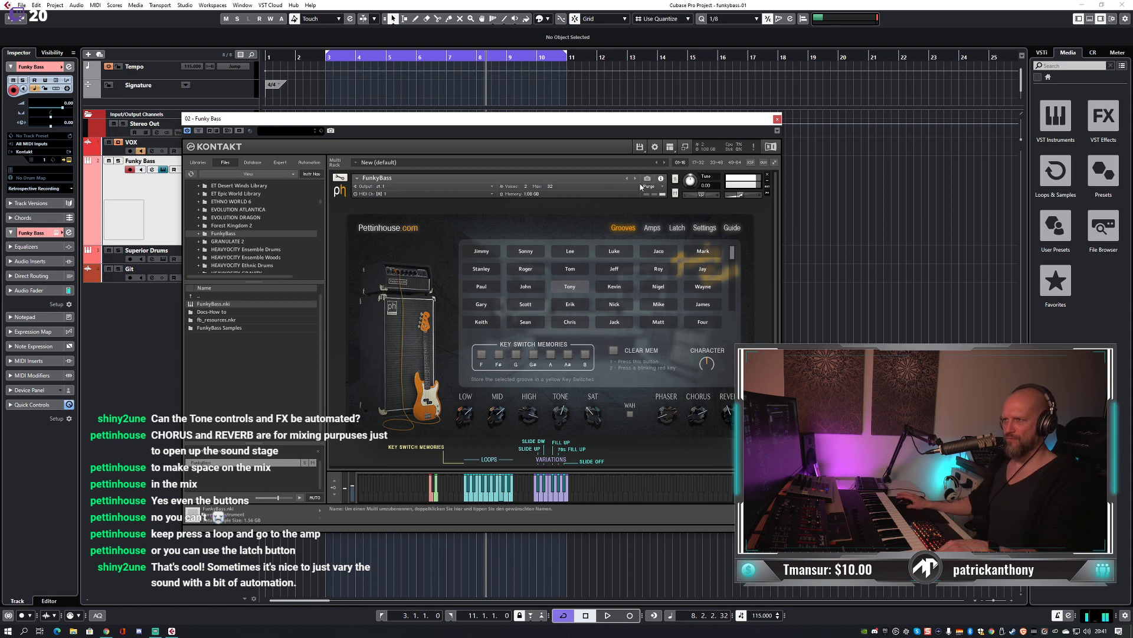
Turn on Latch, revisit the amp selection, and open the instrument's release and fret noise settings.
left_click(678, 231)
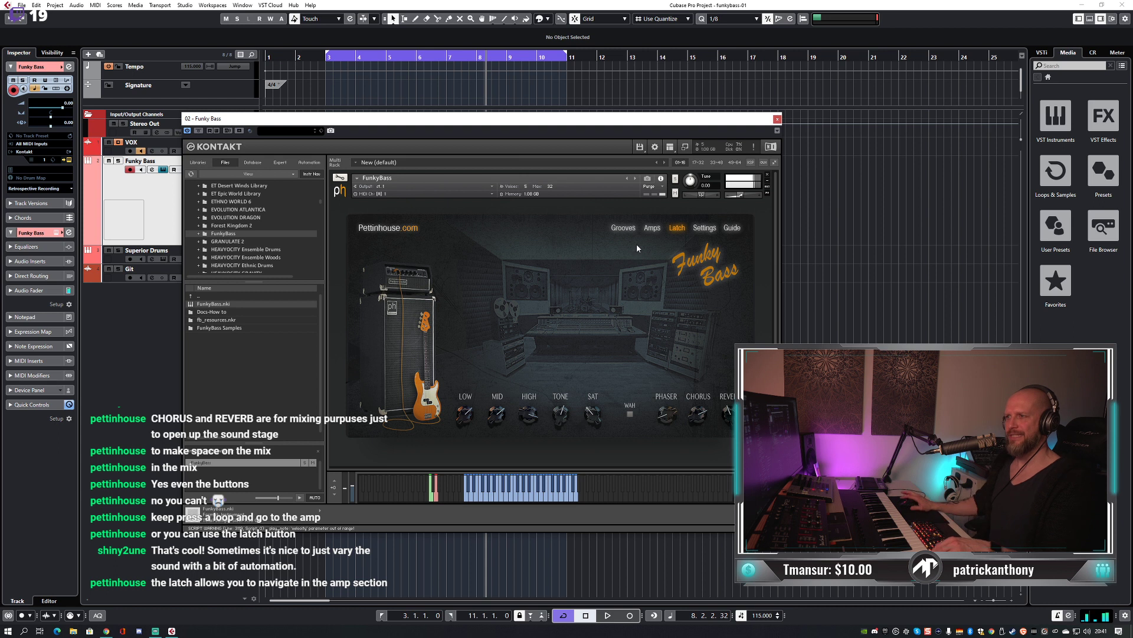
left_click(654, 229)
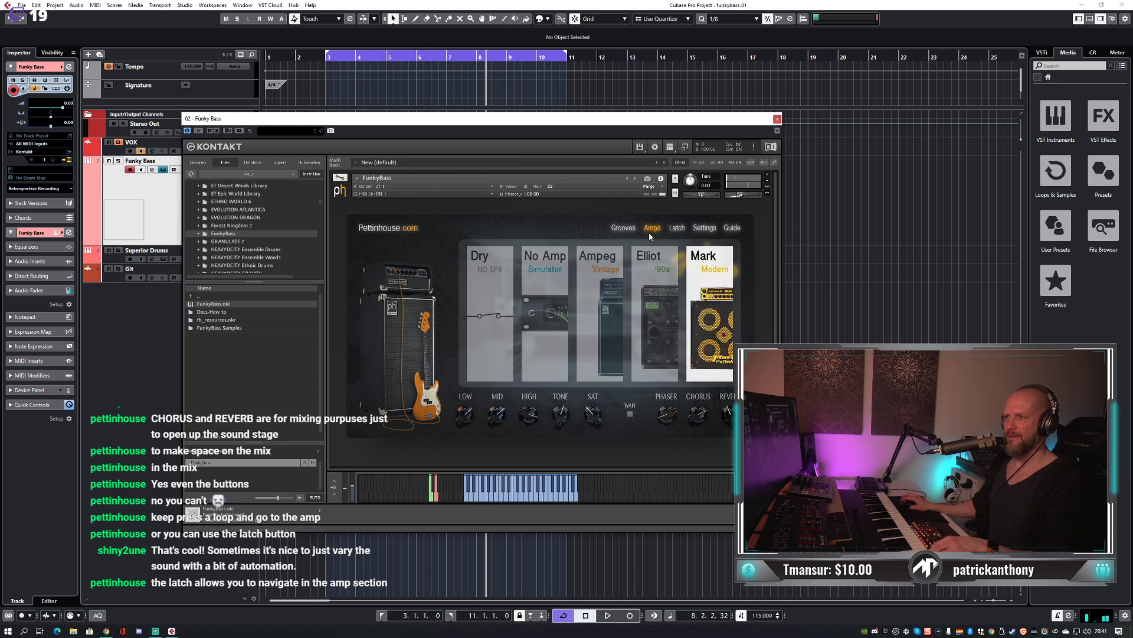
left_click(702, 229)
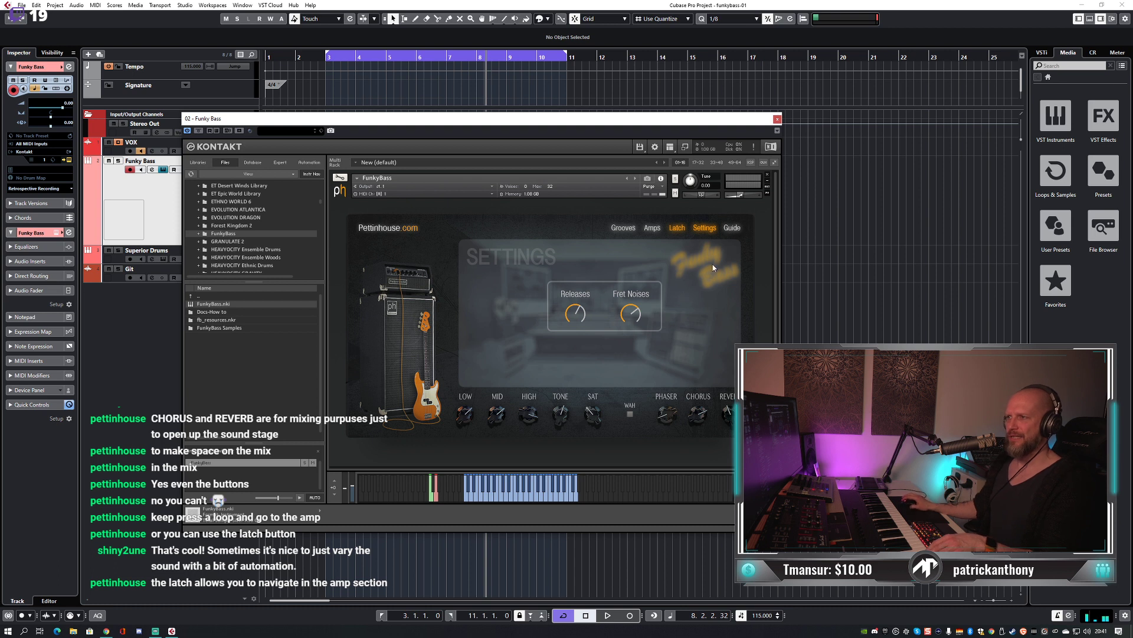
Read through the FunkyBass guide: overview, how-to, memories, other, FAQ and about pages, and return to the overview.
left_click(737, 230)
left_click(737, 230)
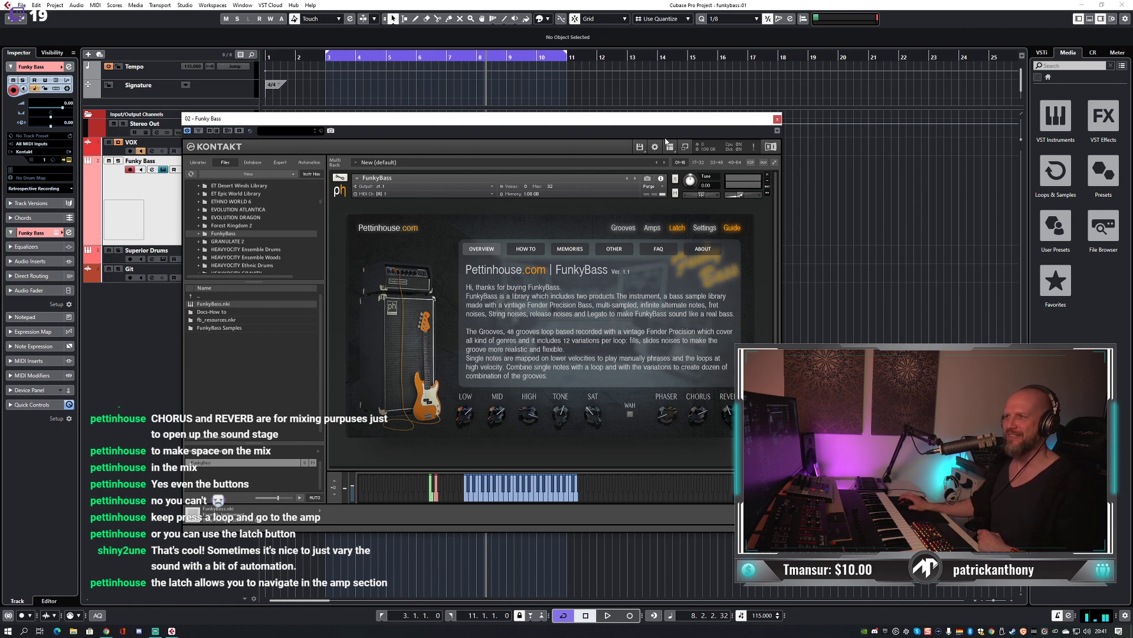
left_click(534, 253)
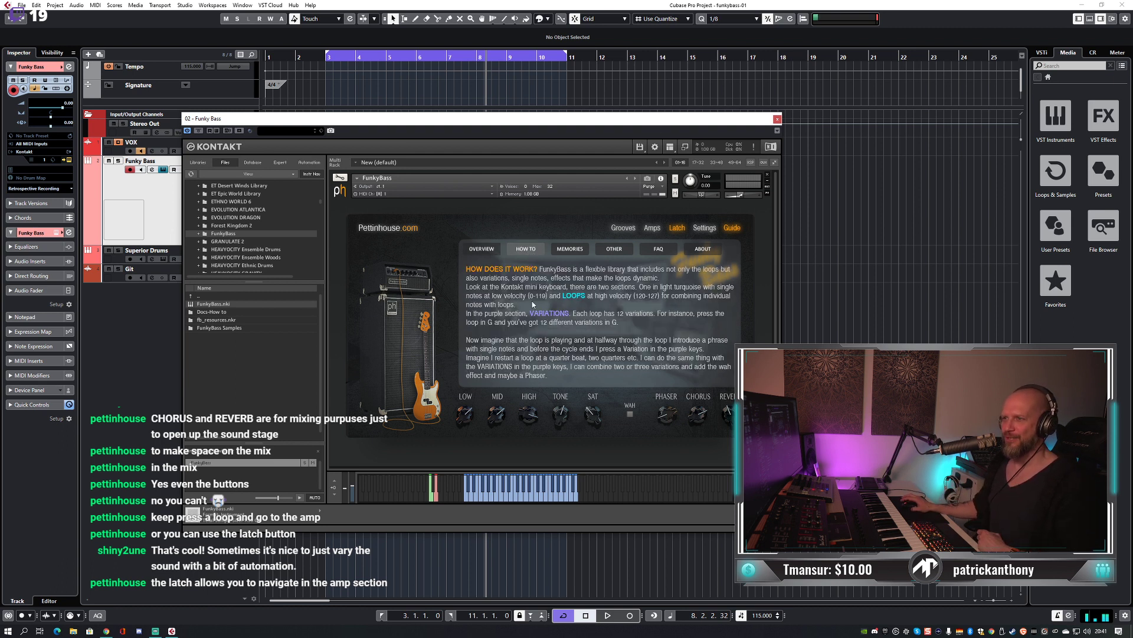
left_click(577, 253)
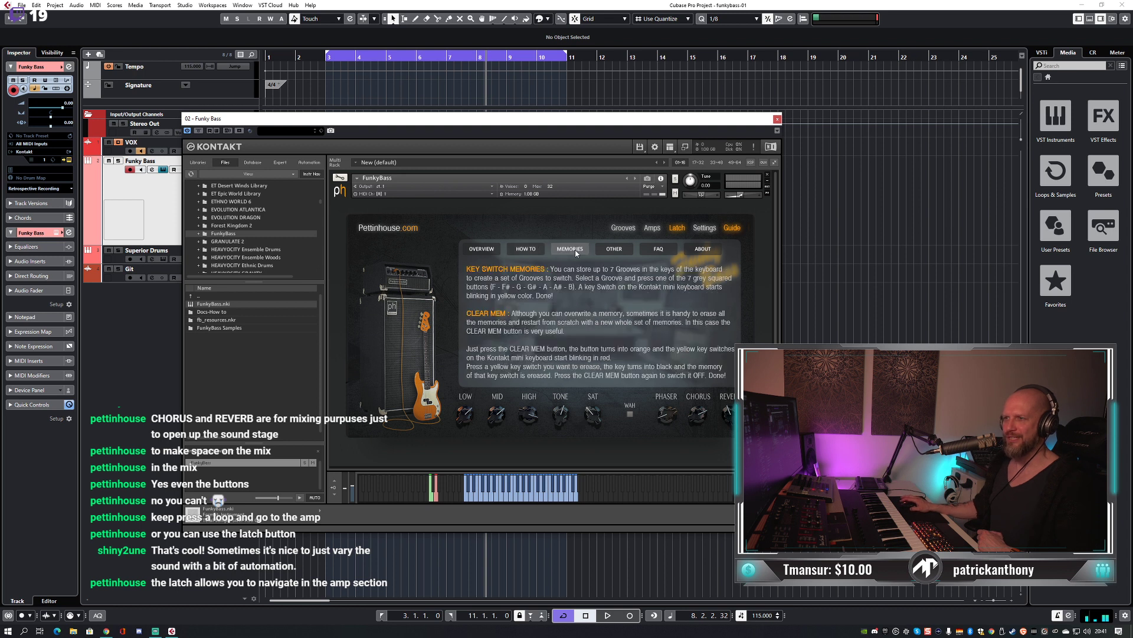
left_click(618, 252)
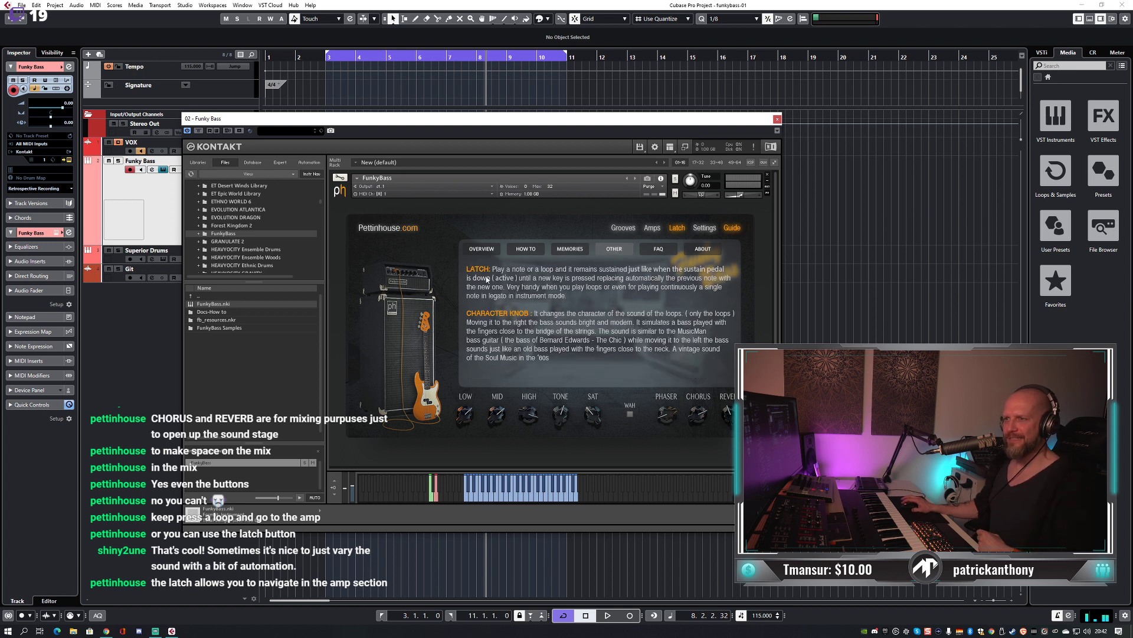
left_click(662, 250)
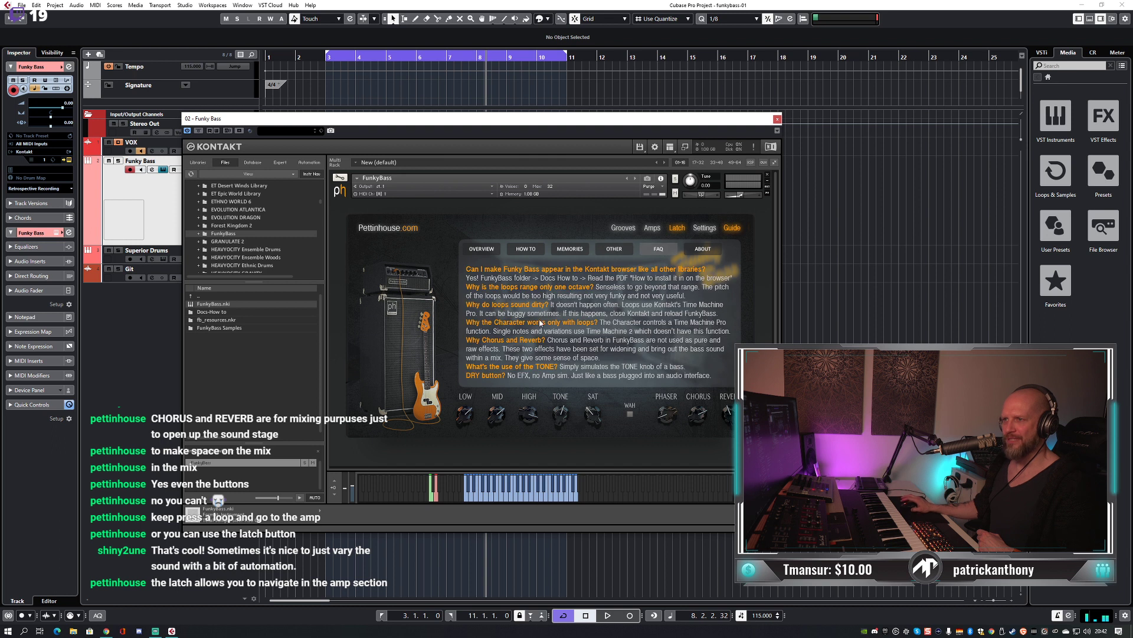
left_click(701, 250)
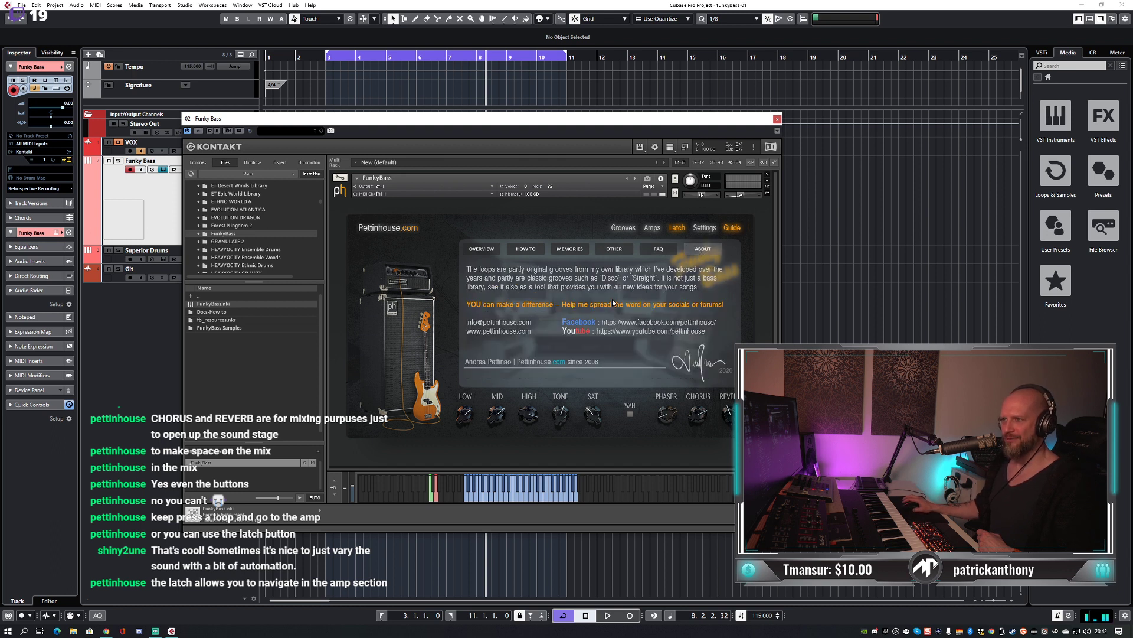
left_click(485, 250)
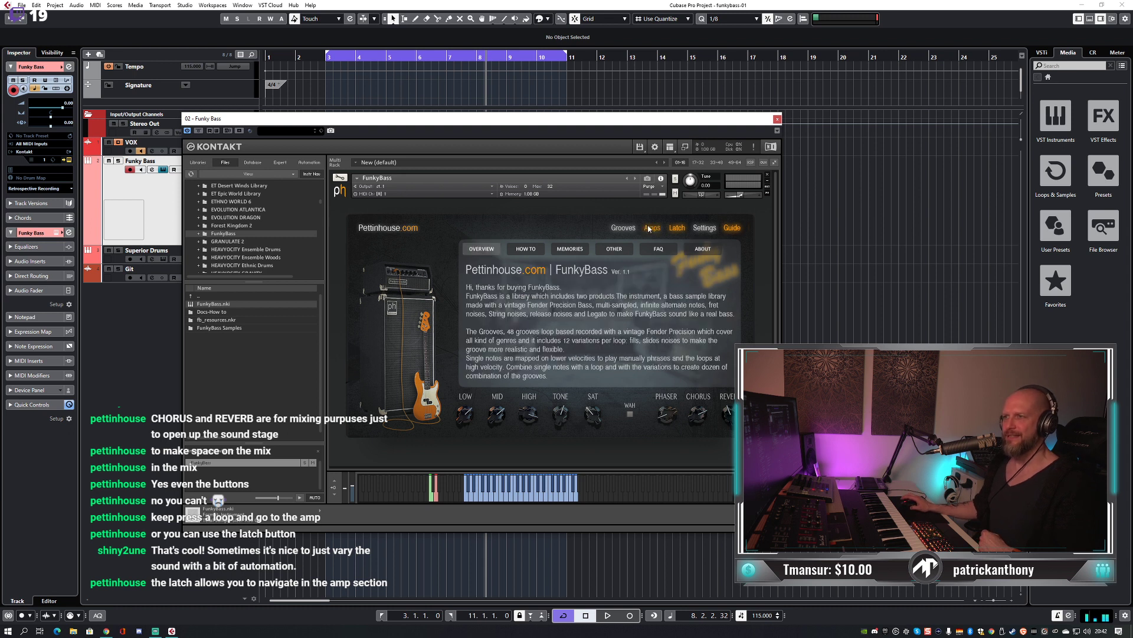
Return to the grooves and store the Lee groove in key switch memory F and the Jeff groove in memory G.
left_click(626, 228)
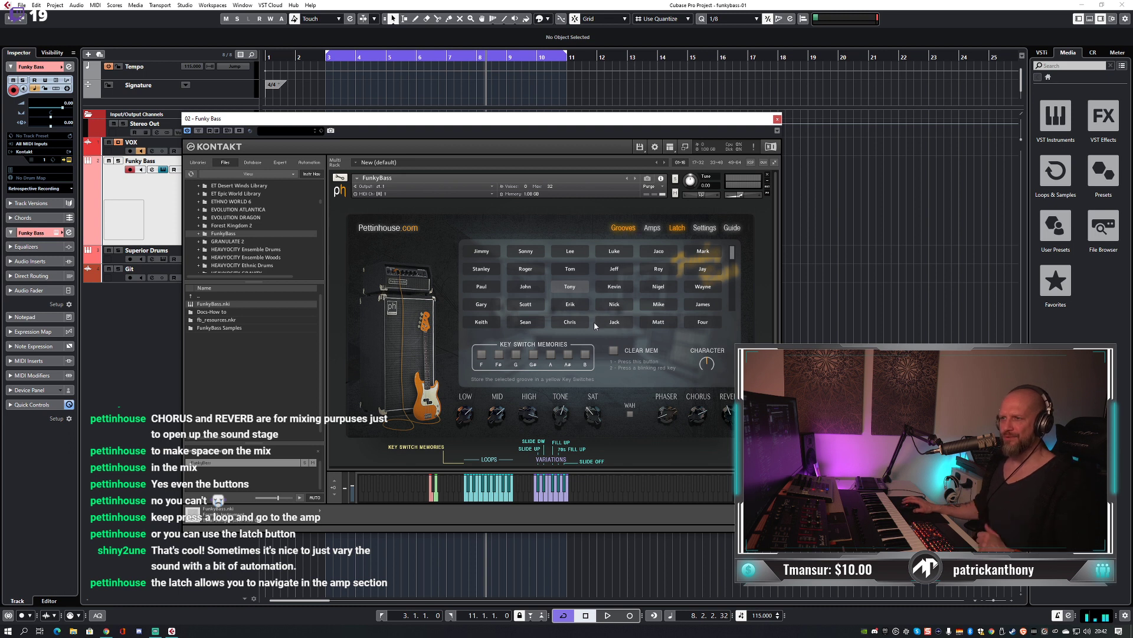
left_click(571, 253)
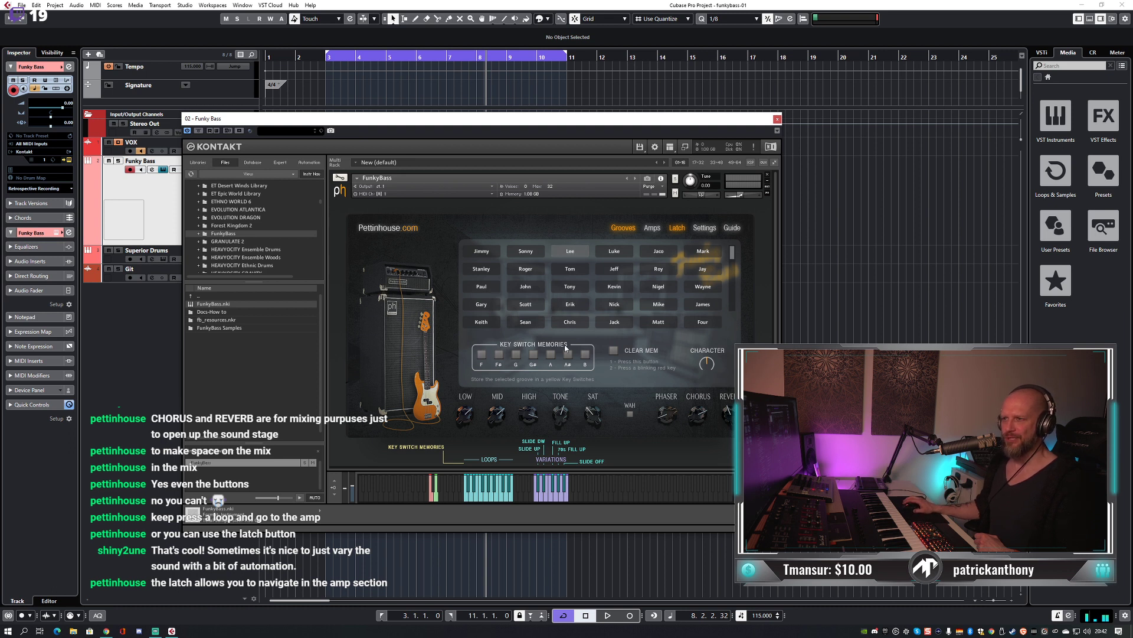
left_click(482, 354)
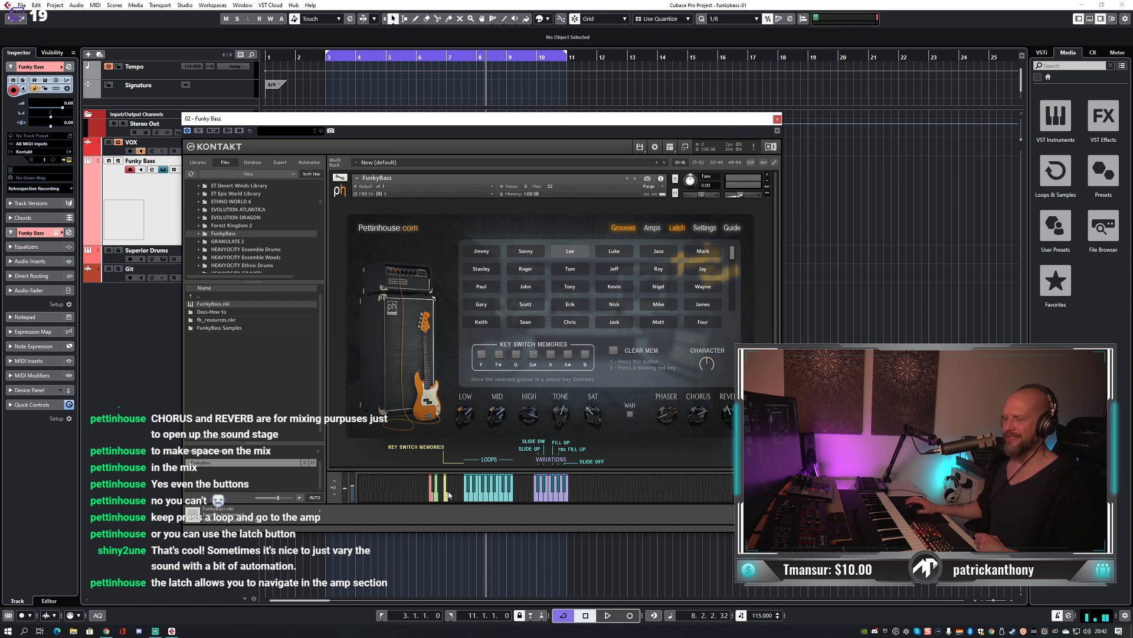
left_click_drag(495, 124, 499, 91)
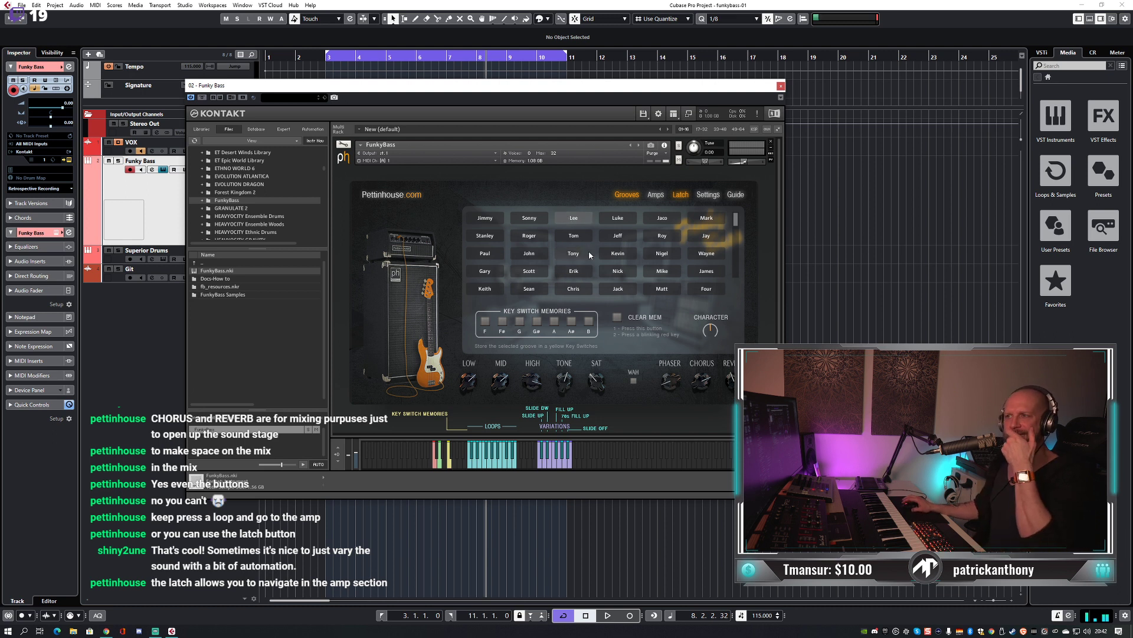
left_click(625, 232)
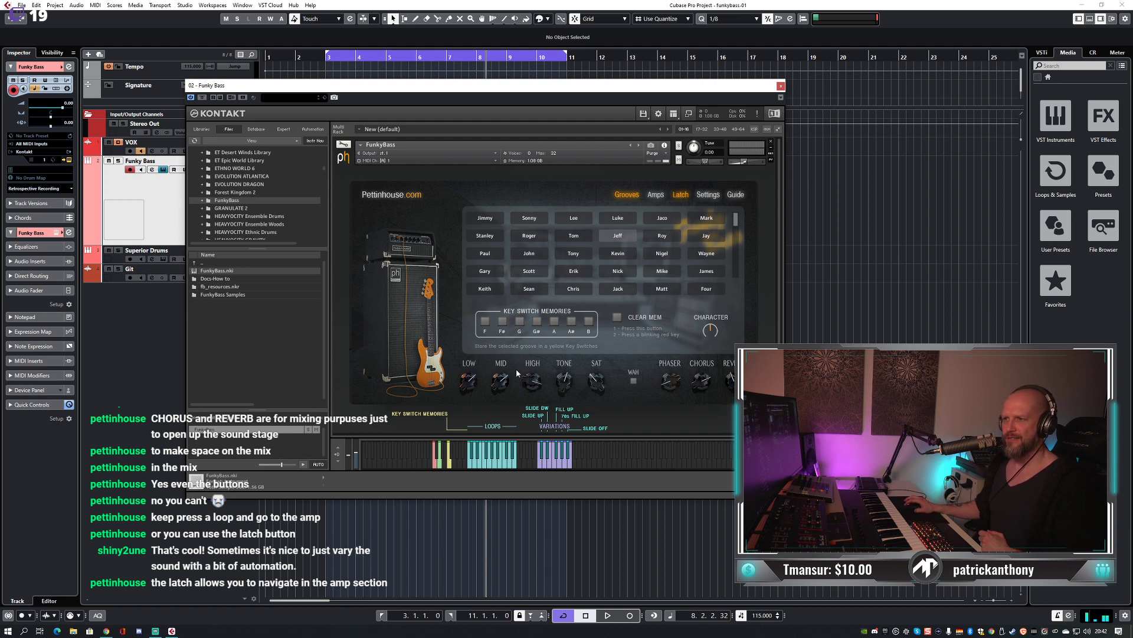
left_click(522, 325)
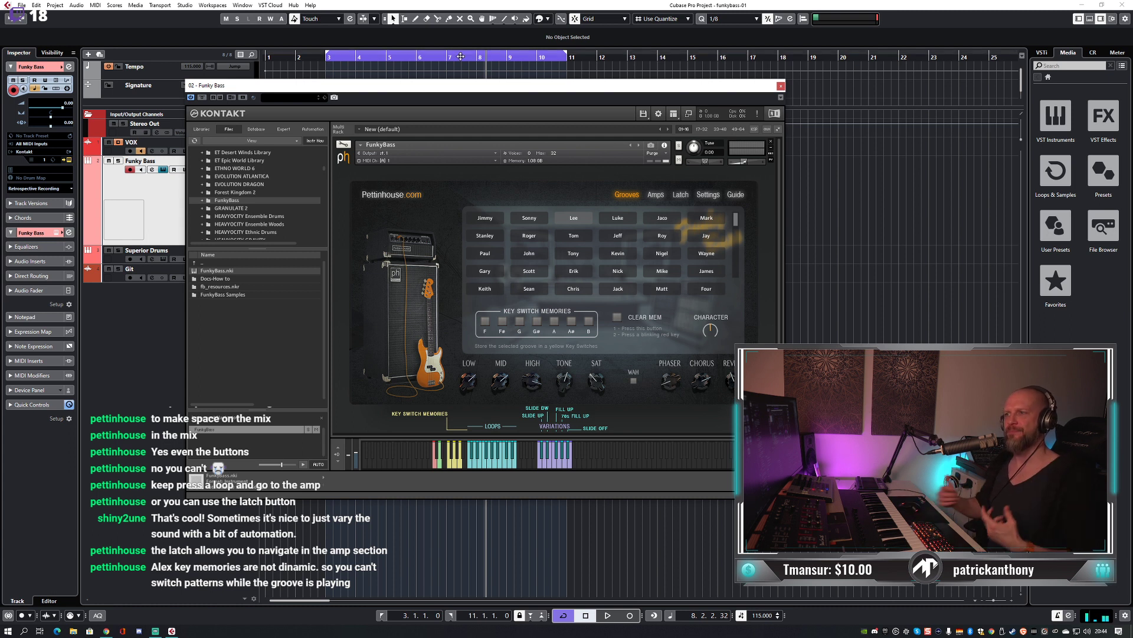
left_click_drag(570, 87, 594, 96)
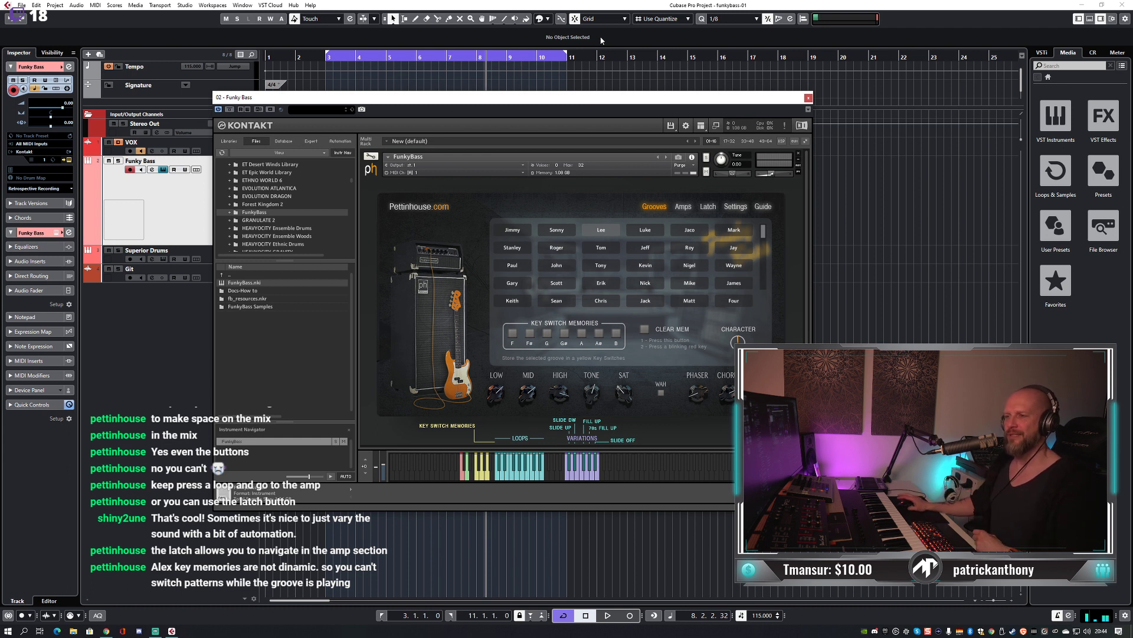
left_click_drag(626, 103, 685, 113)
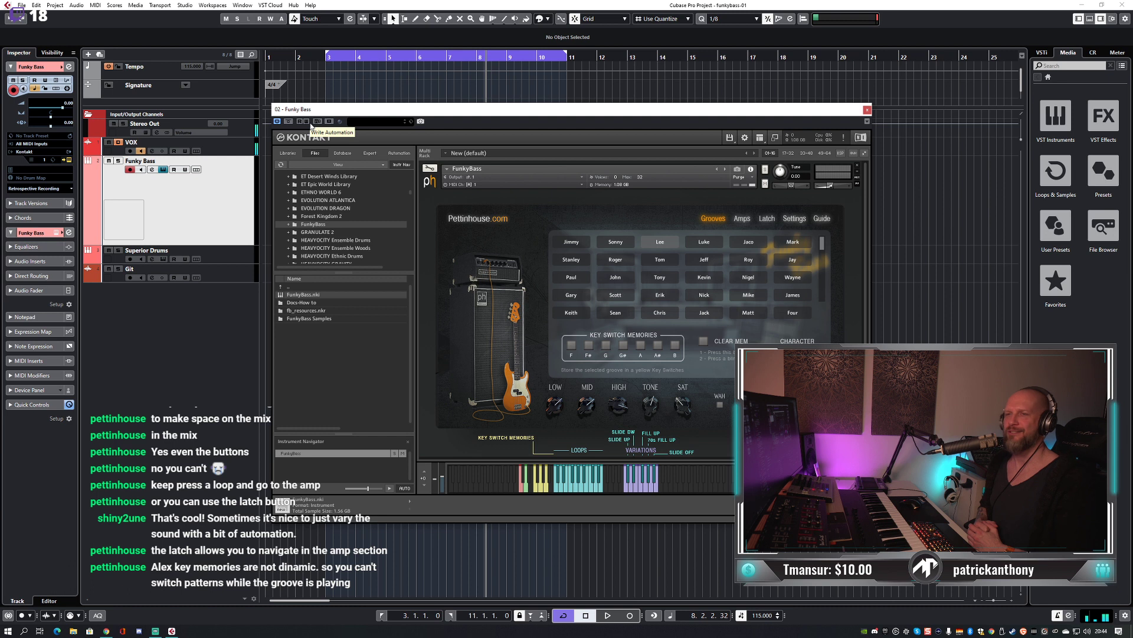
left_click_drag(533, 110, 374, 75)
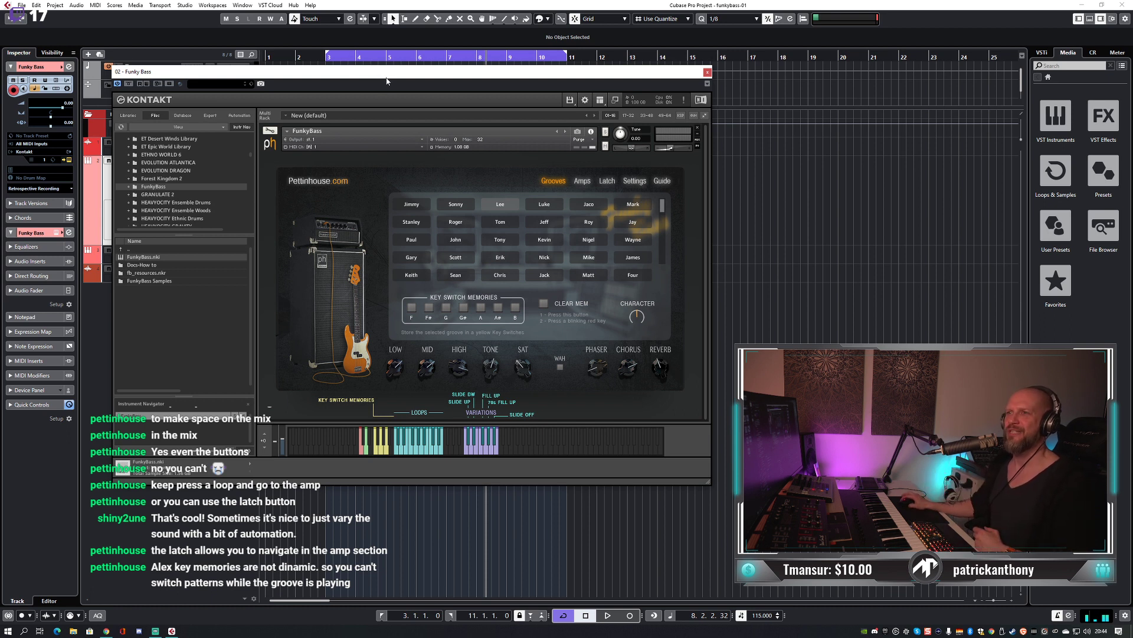
left_click_drag(386, 81, 390, 81)
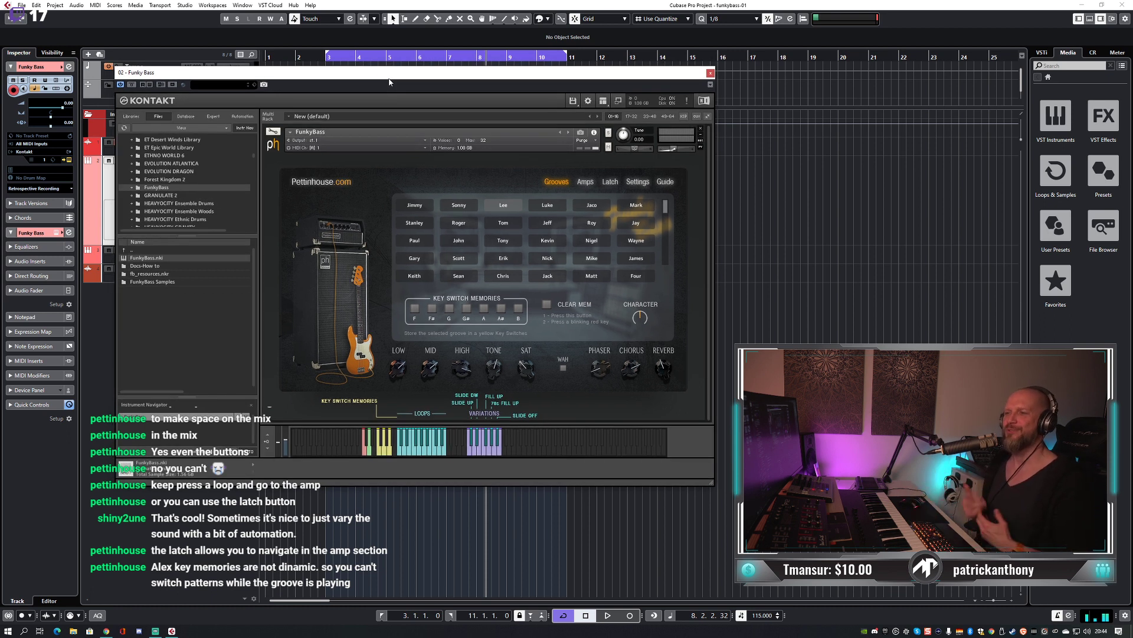
Adjust the track heights, keeping Funky Bass taller with Superior Drums below it, and move the instrument window clear of the track list.
left_click_drag(448, 77, 430, 221)
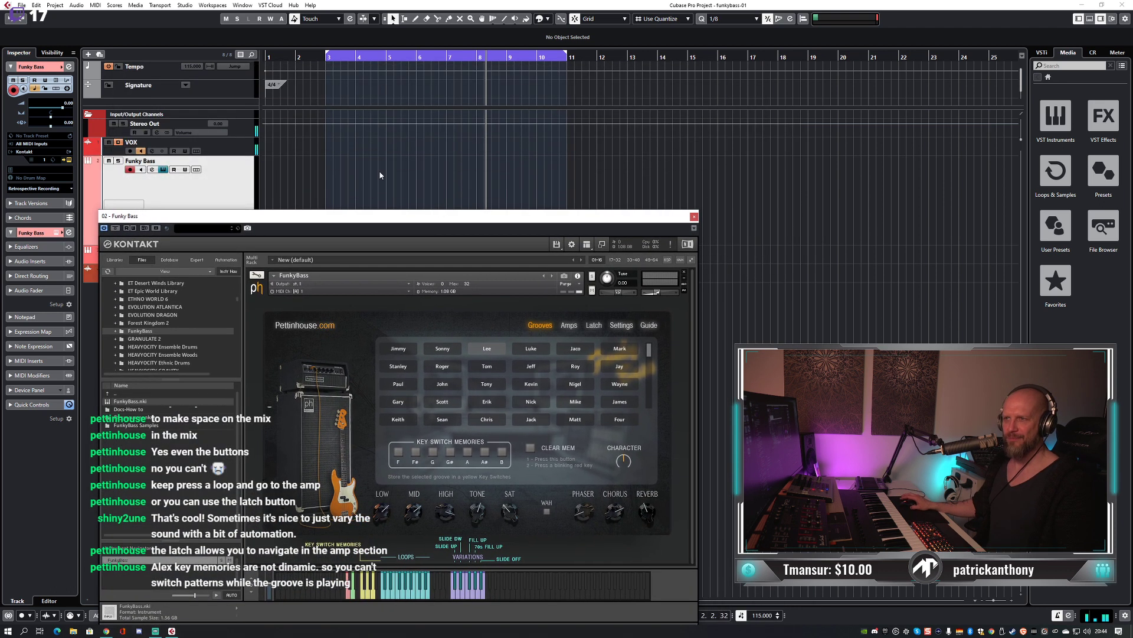
scroll(405, 187, "down", 4)
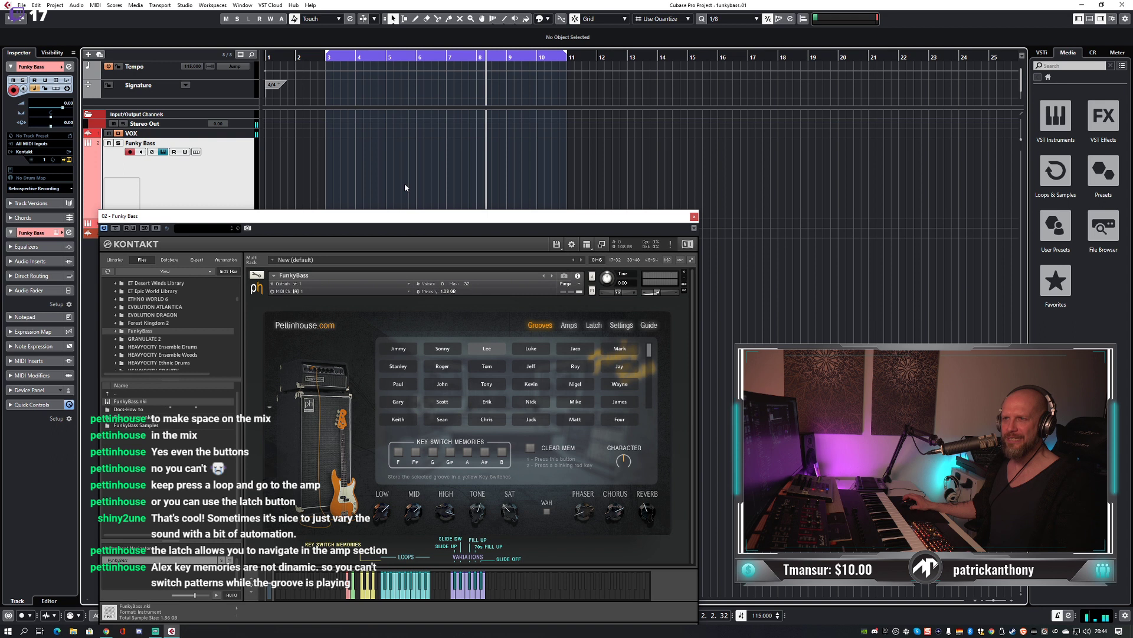
scroll(405, 186, "down", 2)
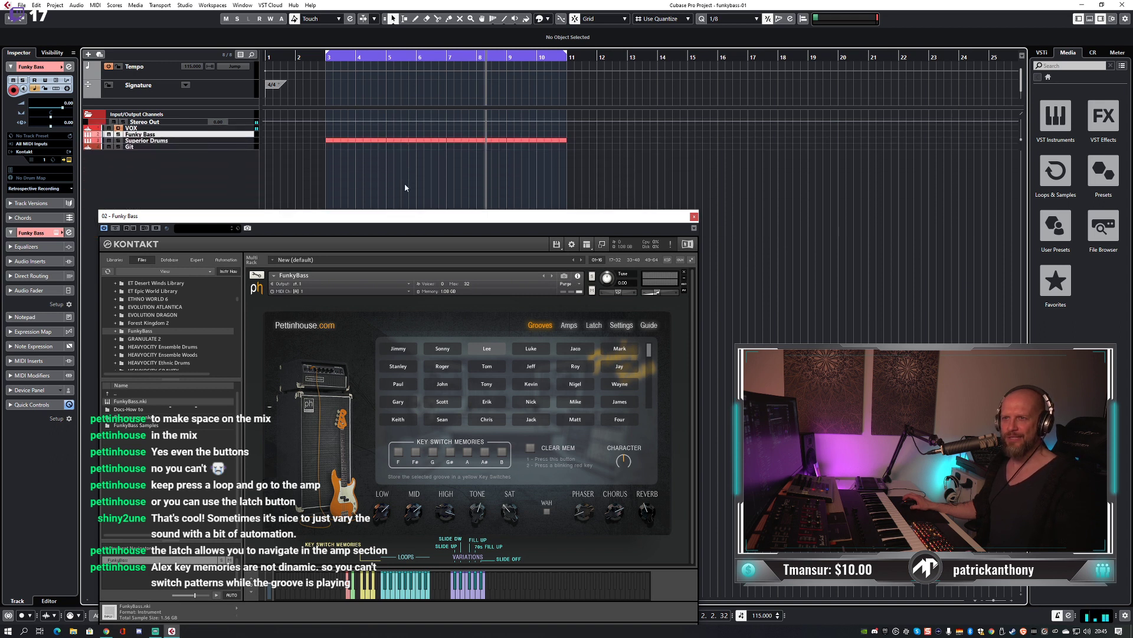
scroll(405, 186, "up", 3)
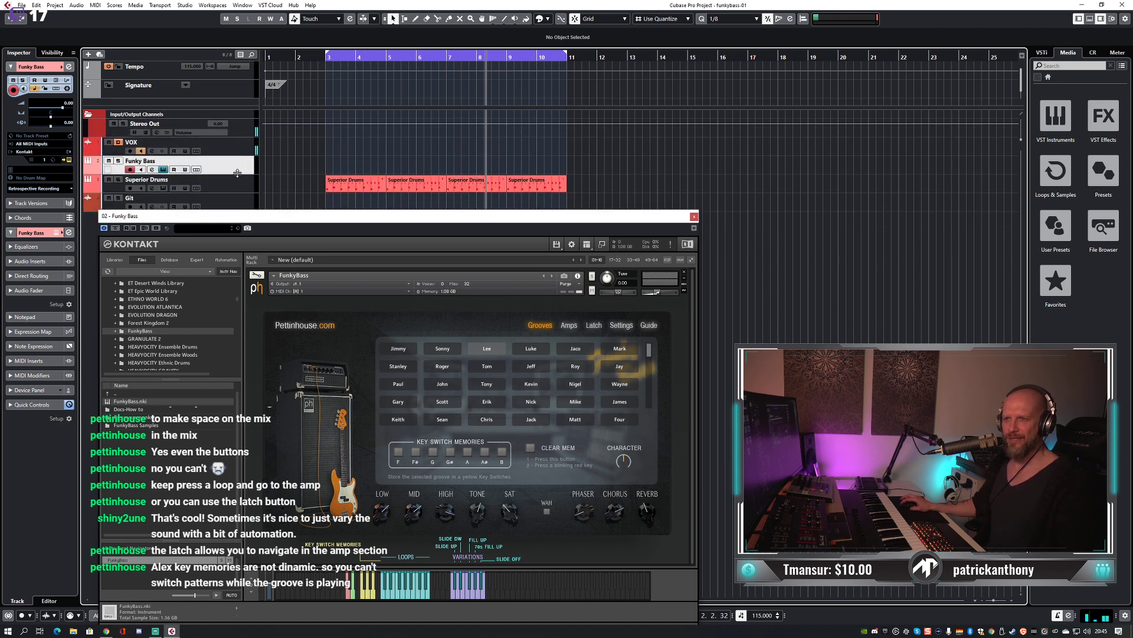
left_click_drag(237, 174, 238, 205)
left_click_drag(335, 221, 687, 173)
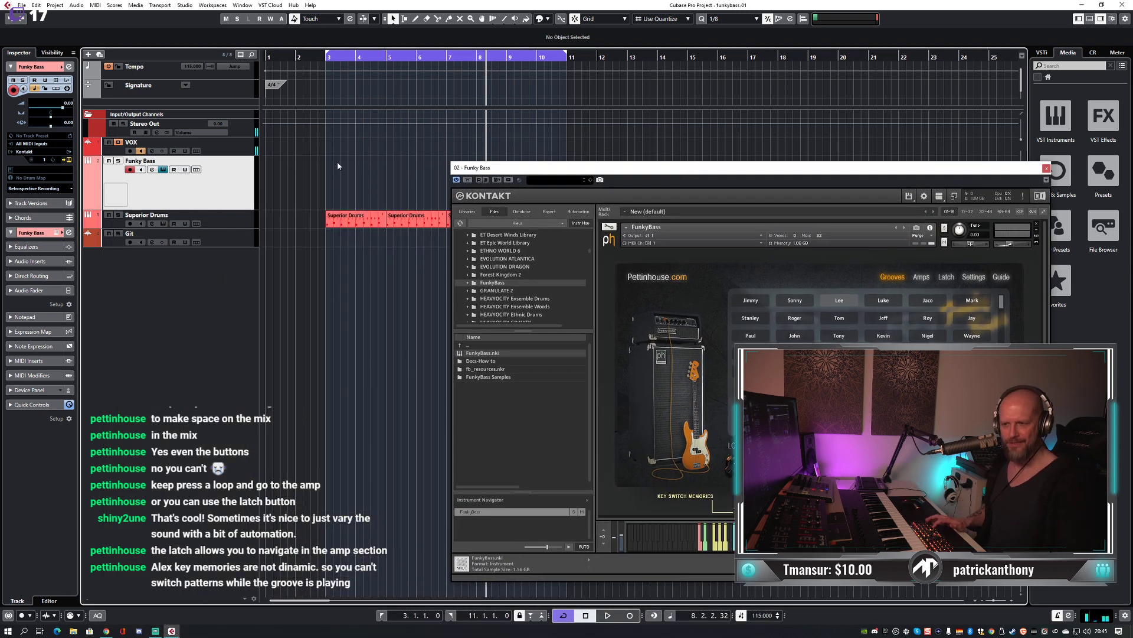
Turn off cycle mode, zoom the timeline out, and briefly play the Superior Drums loop.
key("KP_Divide")
key("KP_0")
left_click_drag(641, 164, 522, 158)
key("g")
key("g")
key("space")
key("h")
left_click_drag(522, 159, 615, 157)
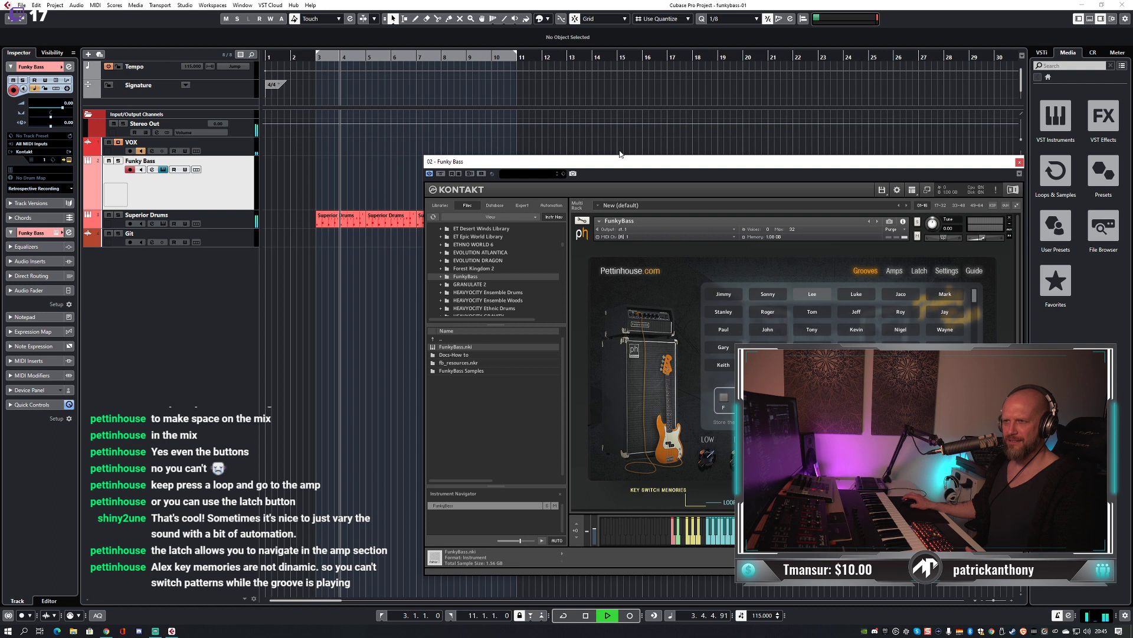
key("space")
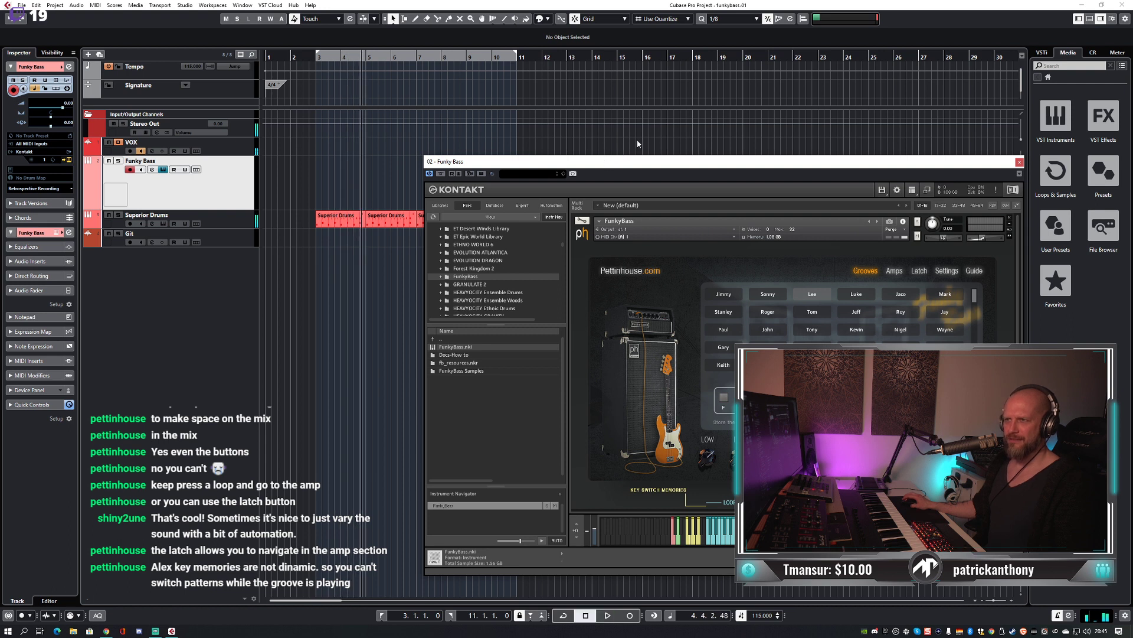
Select the Jimmy groove and record it on the Funky Bass track over the drum loop, starting in bar 2.
key("g")
left_click_drag(538, 166, 576, 176)
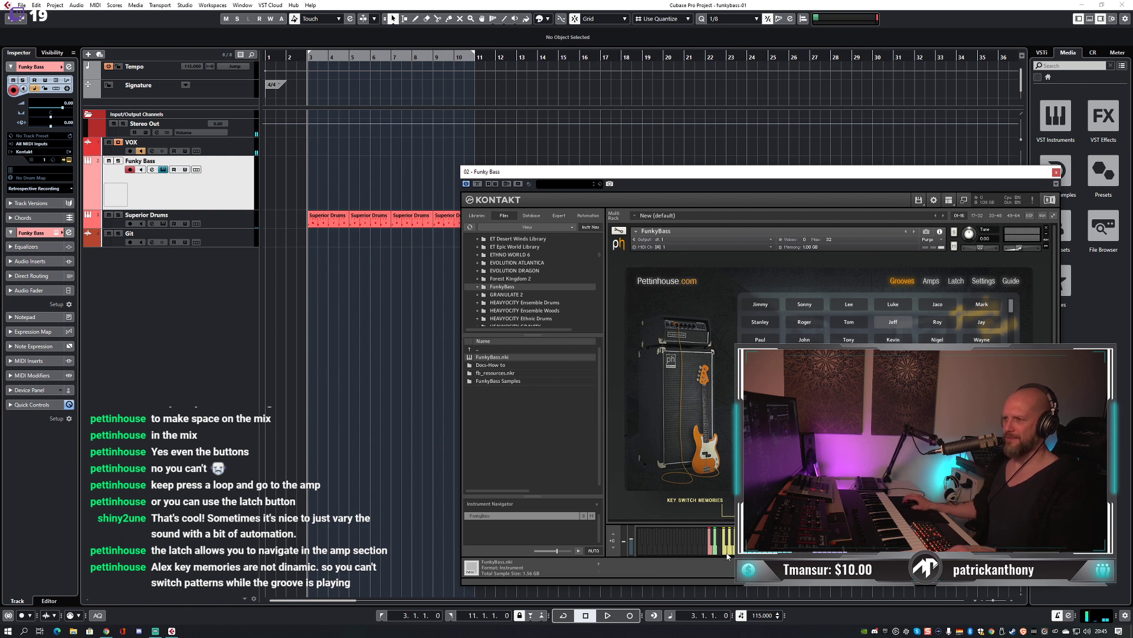
left_click(761, 304)
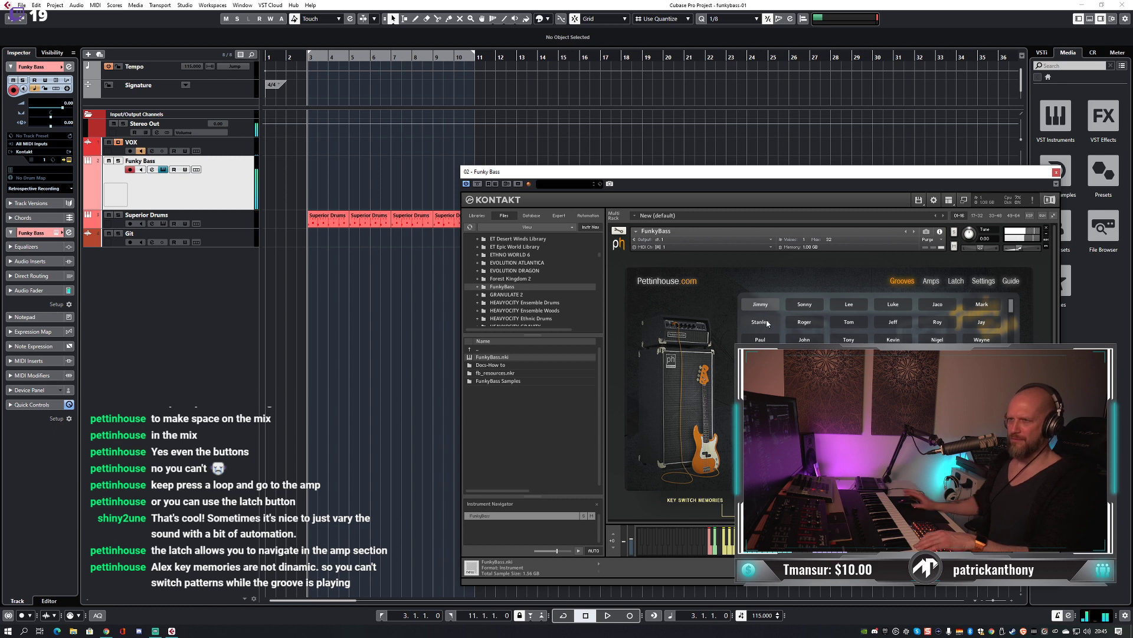
key("space")
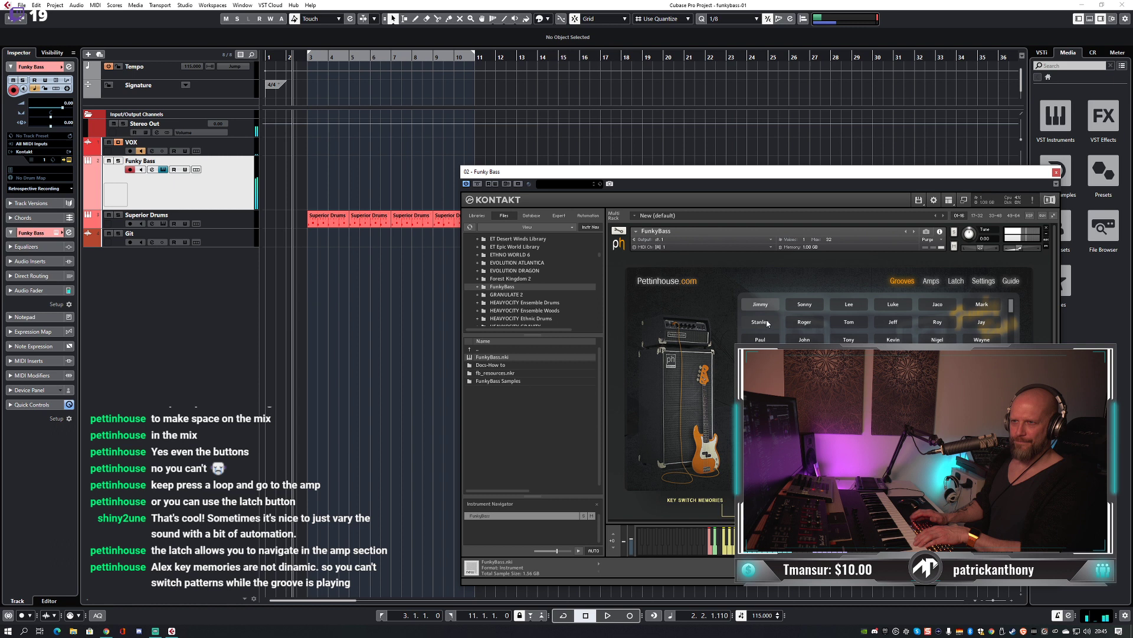
key("KP_Multiply")
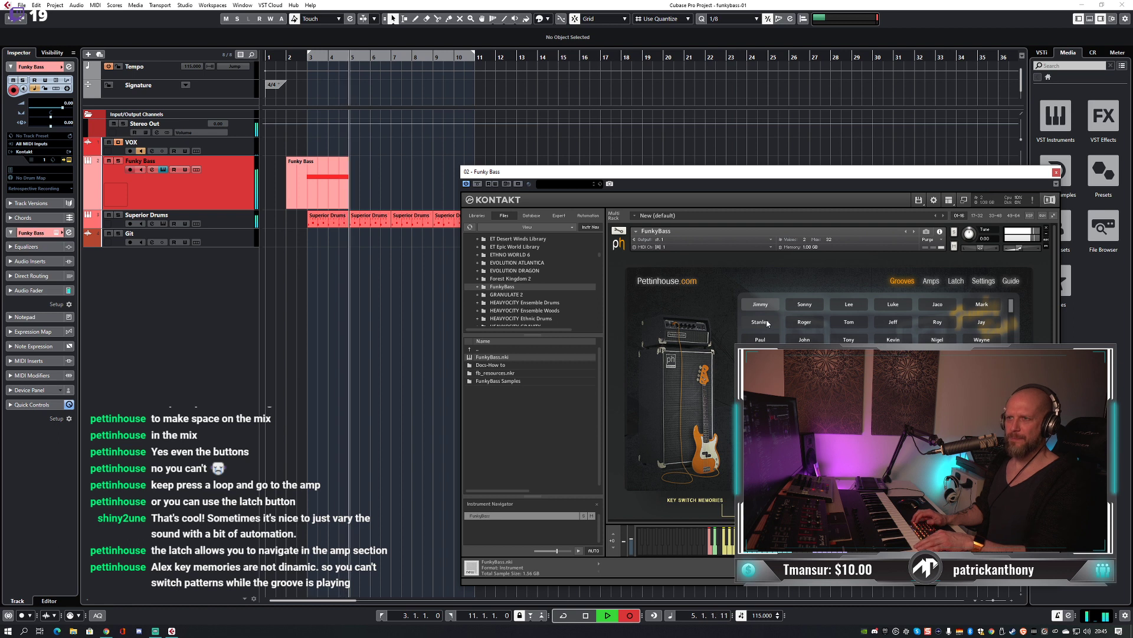
key("space")
Trim the start of the recorded Funky Bass part to bar 3 and move the instrument window away from it.
left_click_drag(303, 175, 308, 174)
left_click(373, 156)
left_click_drag(593, 174, 538, 169)
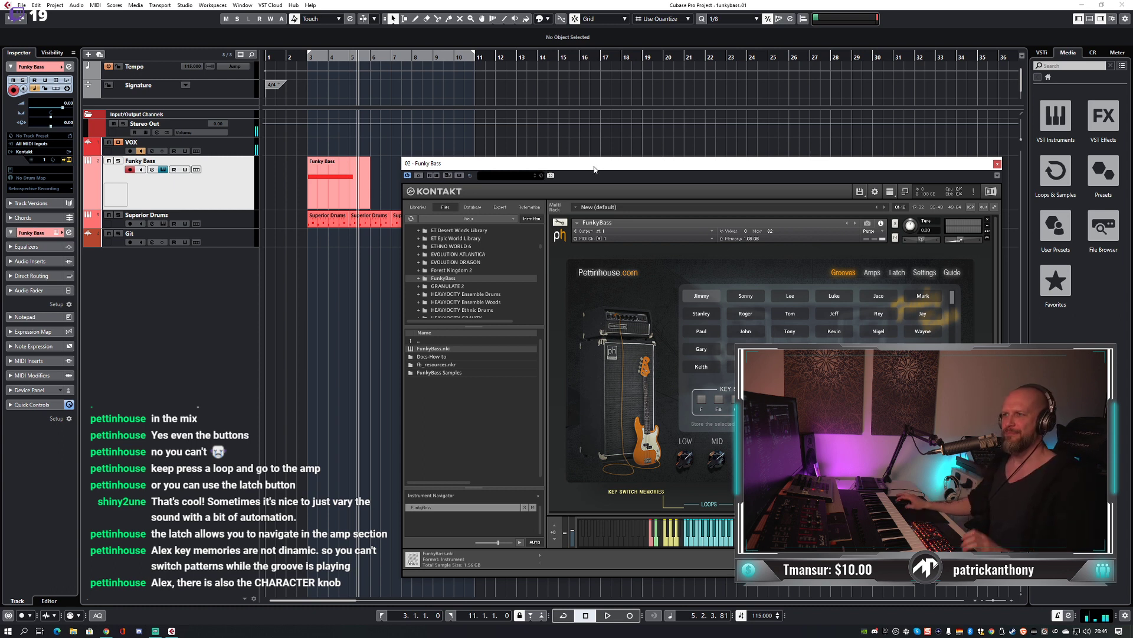
left_click_drag(595, 170, 603, 201)
During playback from bar 3, split the Funky Bass part at bar 5 and erase the remainder.
key("KP_1")
key("space")
key("3")
left_click(350, 177)
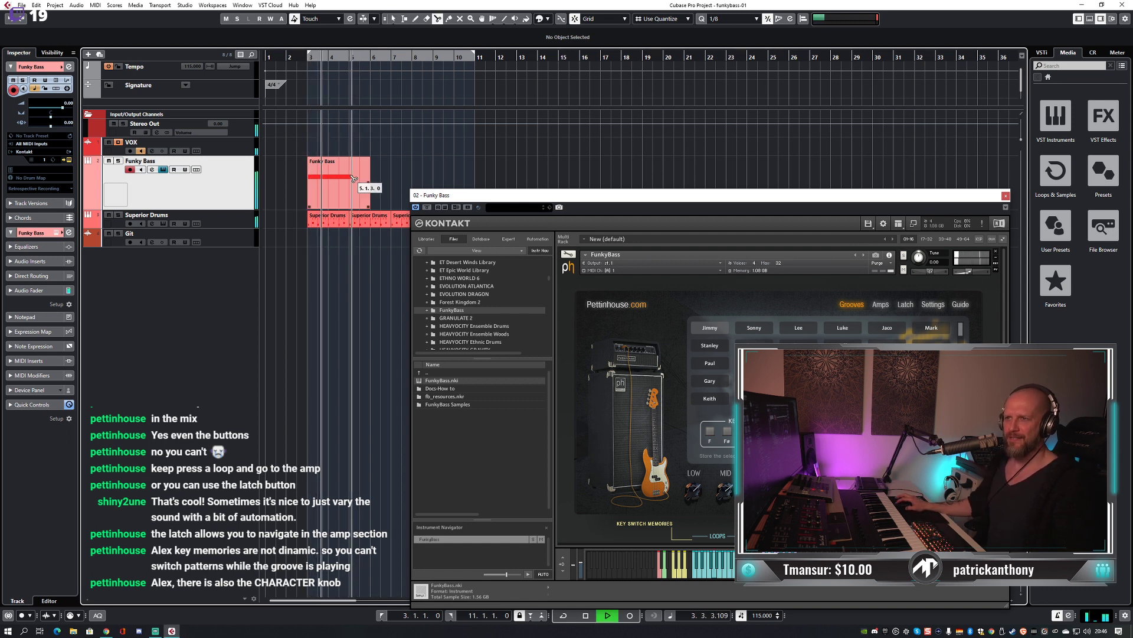
key("5")
left_click(358, 183)
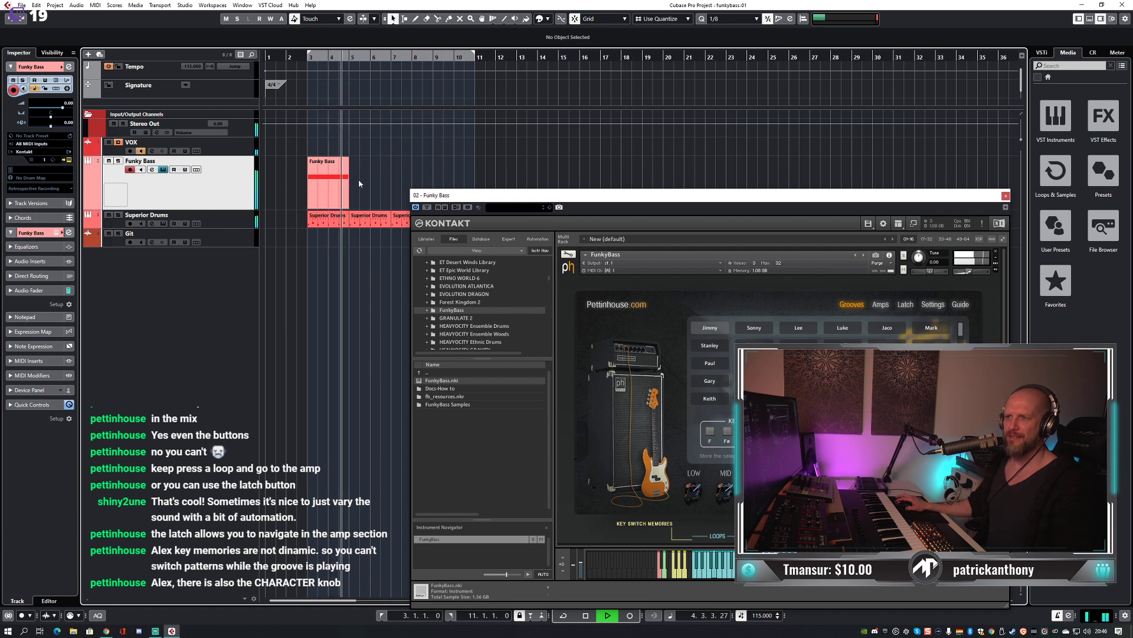
Duplicate the two-bar Funky Bass part to fill bars 3 to 11, and play it with the drums.
key("space")
key("1")
left_click(340, 168)
key("ctrl+d")
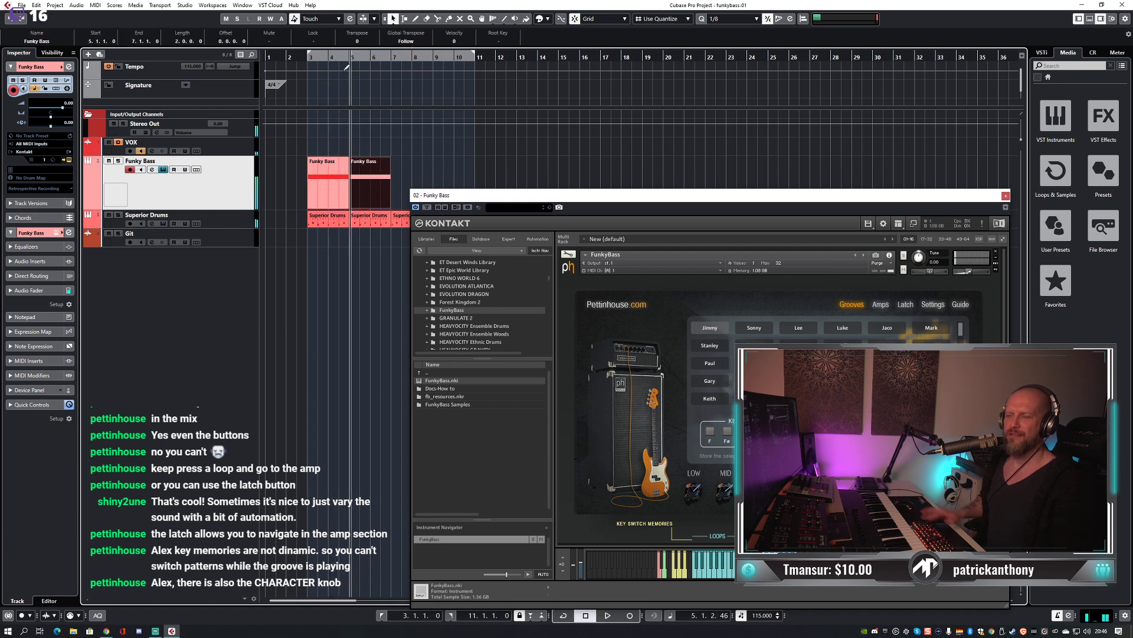
key("space")
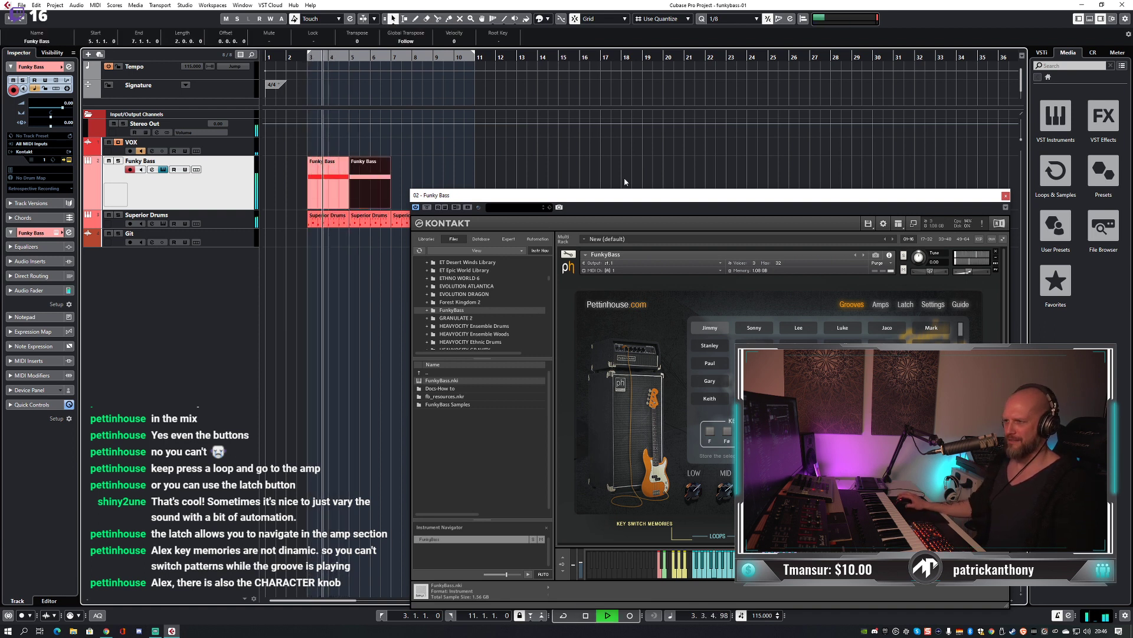
left_click_drag(419, 166, 319, 172)
key("ctrl+d")
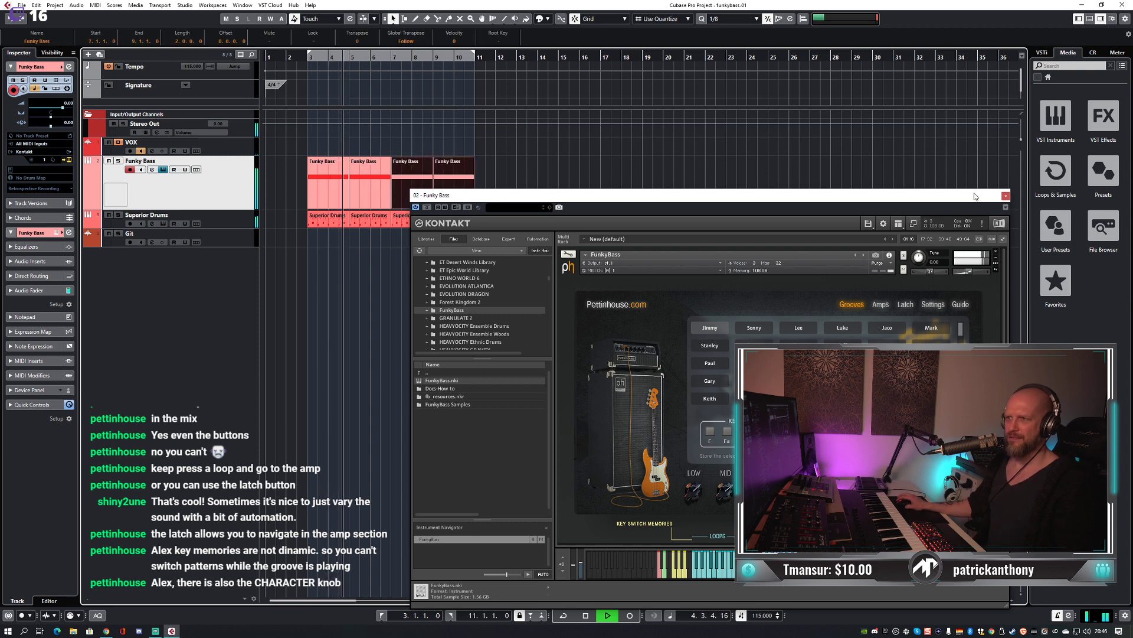
left_click_drag(975, 199, 665, 273)
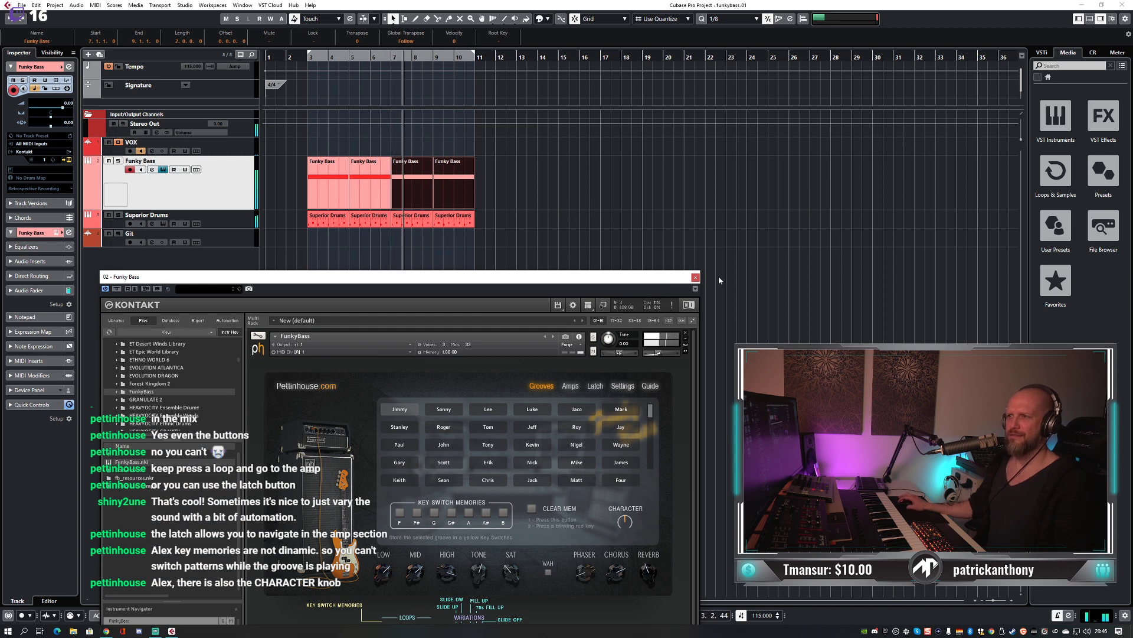
Close the instrument window, enlarge the Funky Bass track and glue its four two-bar parts into one.
left_click(695, 276)
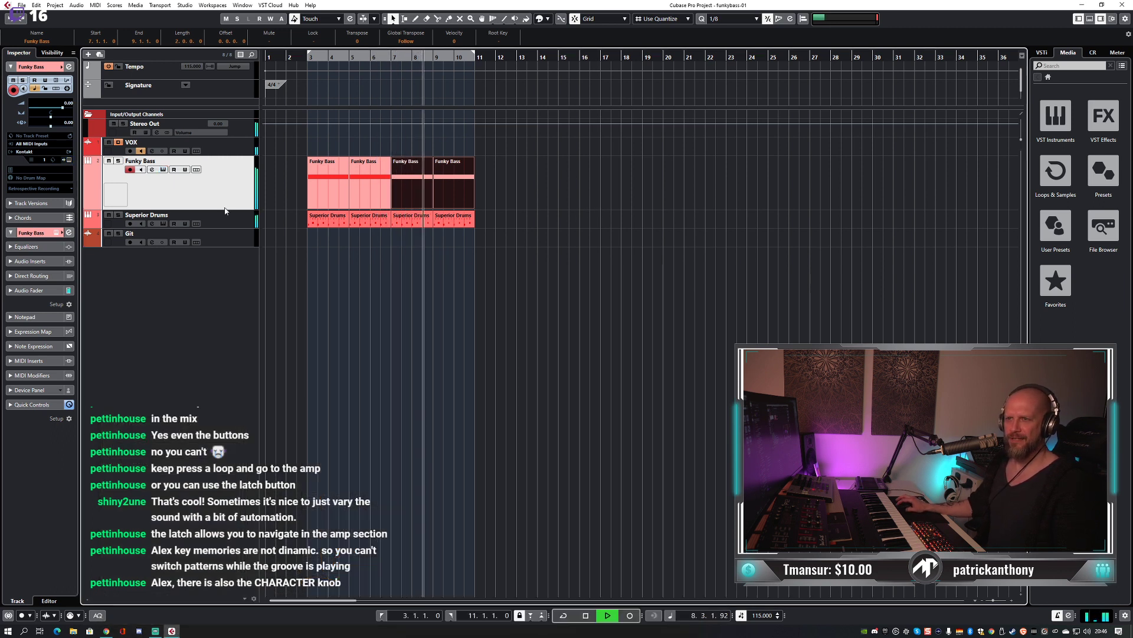
key("ctrl+Down")
key("4")
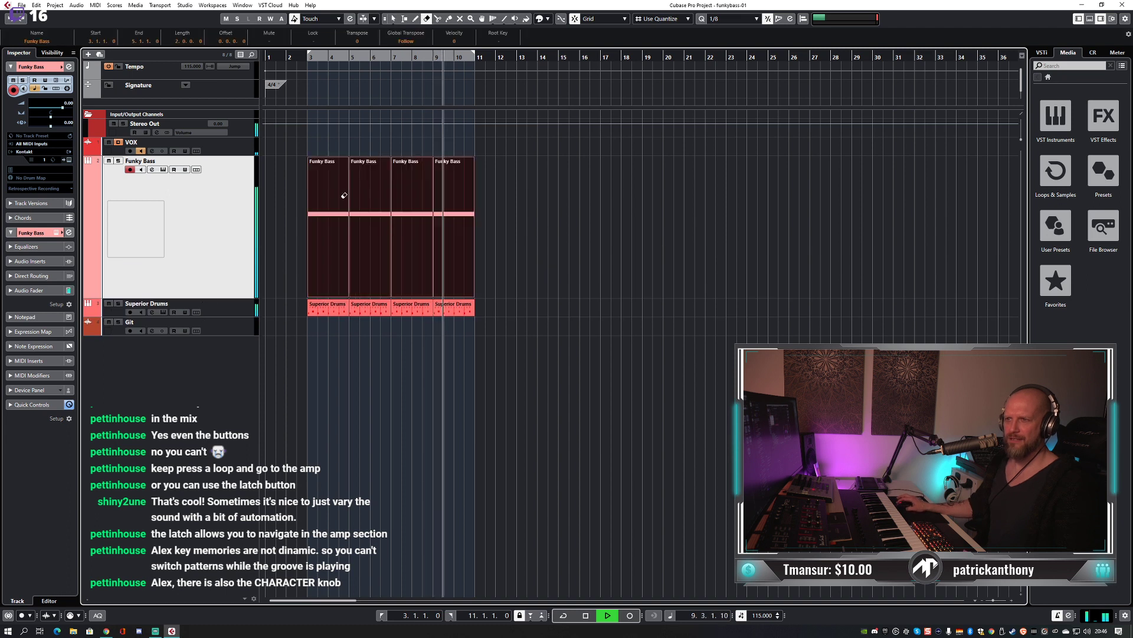
left_click(360, 192, "alt")
Open the glued Funky Bass part in the Key Editor, play it from bar 3, and shorten its last note to end at 10.3.1.0.
key("space")
key("1")
double_click(395, 201)
scroll(430, 316, "up", 3)
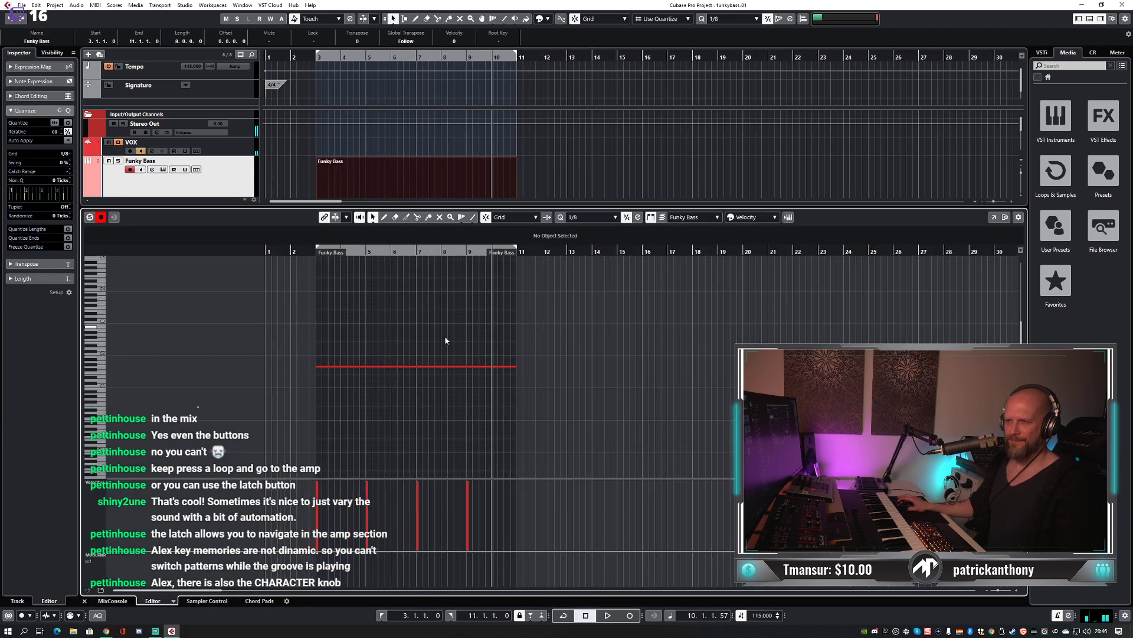
left_click(250, 251)
key("space")
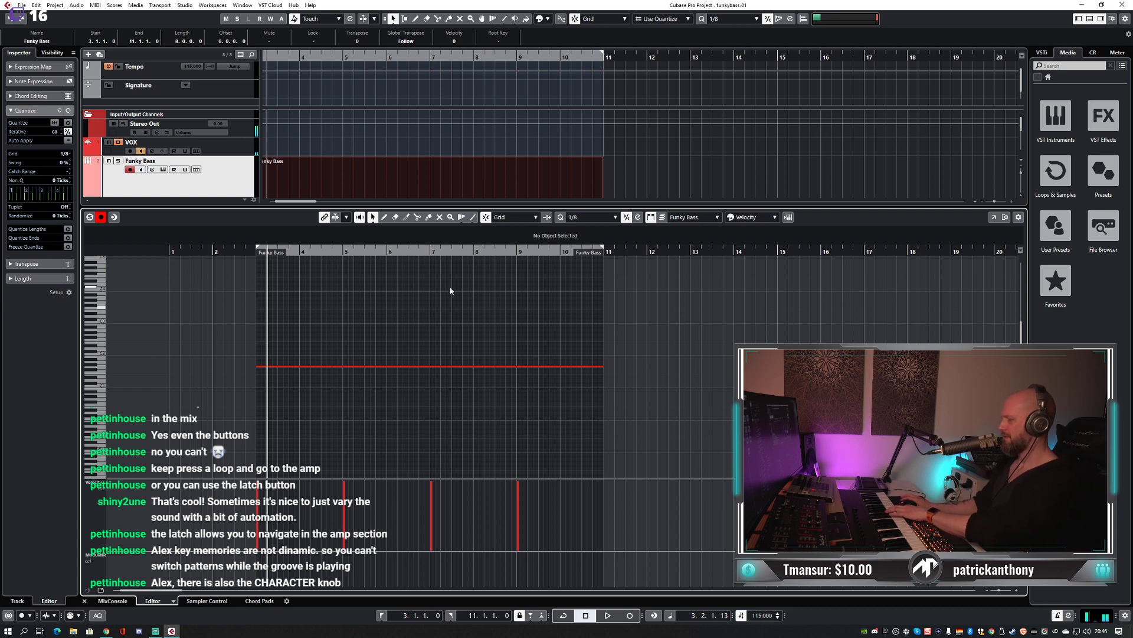
double_click(252, 253)
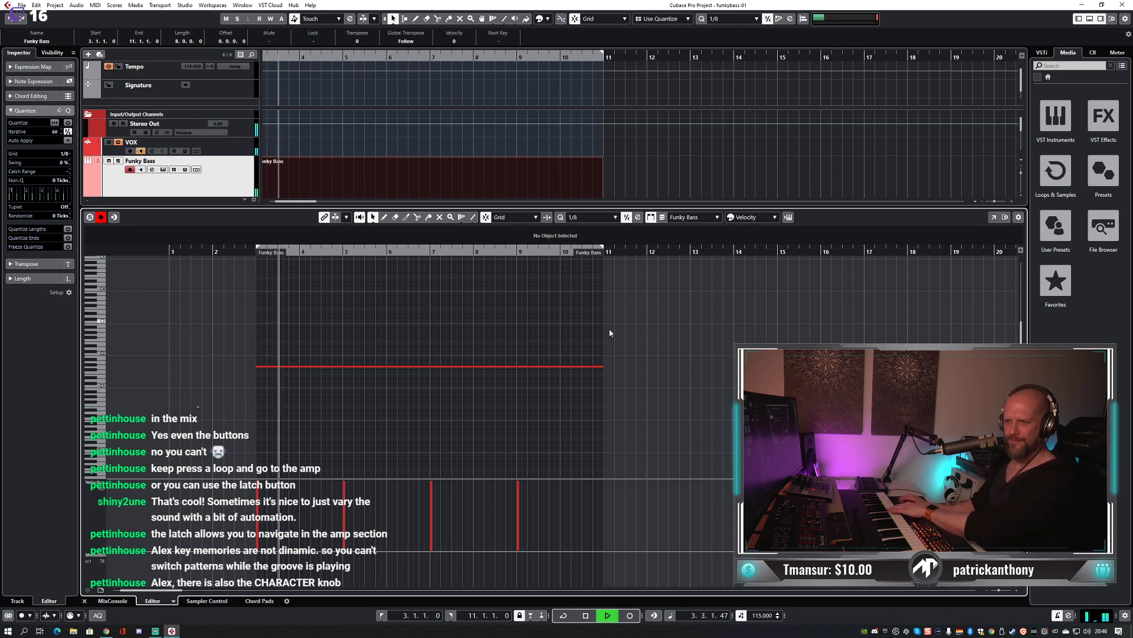
left_click_drag(602, 366, 582, 367)
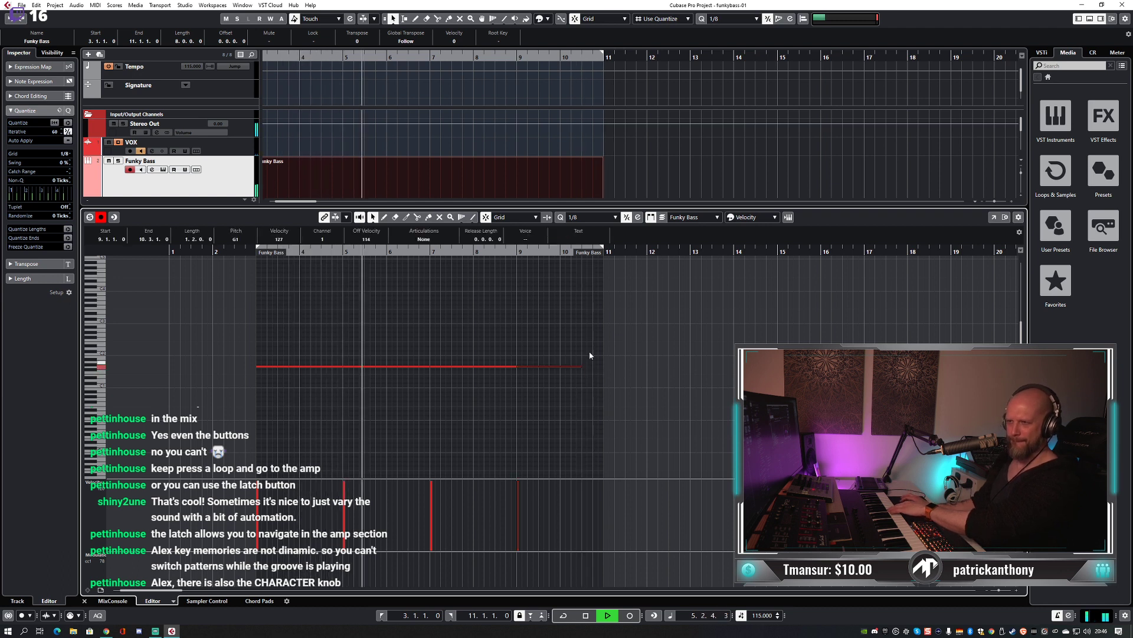
Play from bar 9 and record a G3 fill note into the Funky Bass part at bar 10, beat 3.
left_click(511, 252)
key("KP_Multiply")
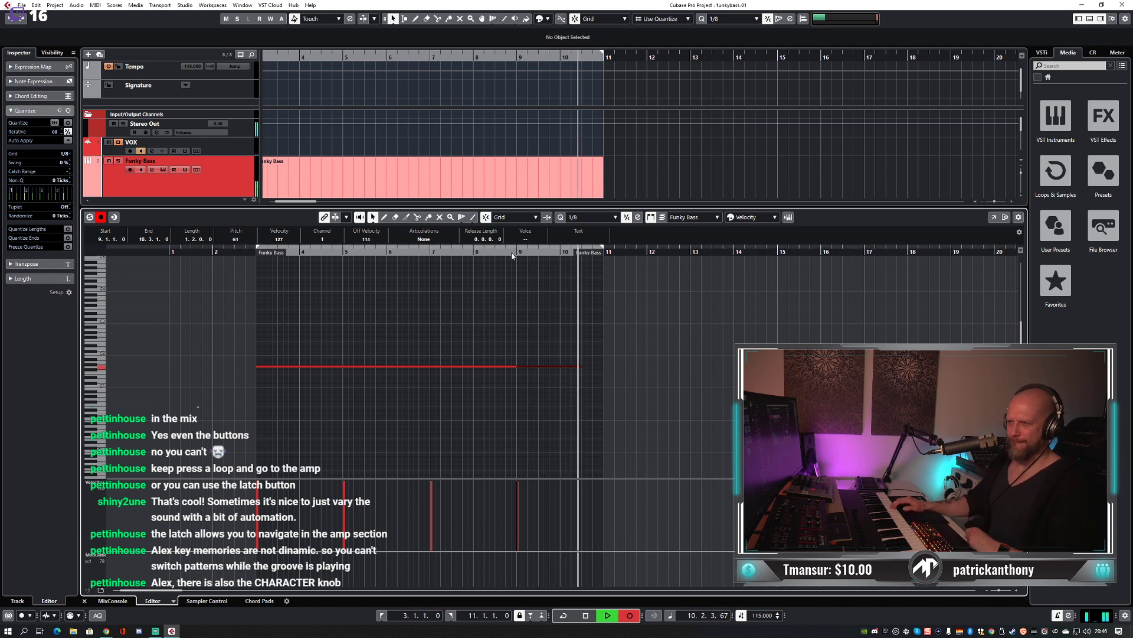
key("space")
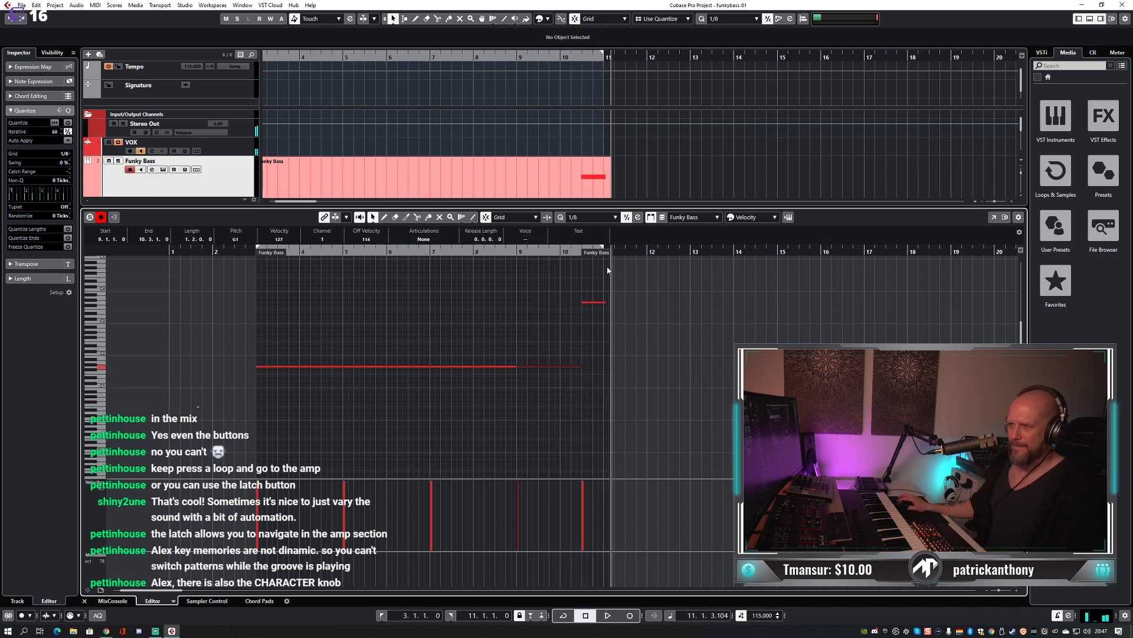
Trim the recorded fill note and the Funky Bass part so that both end at bar 11.
left_click(584, 302)
left_click(578, 317)
key("space")
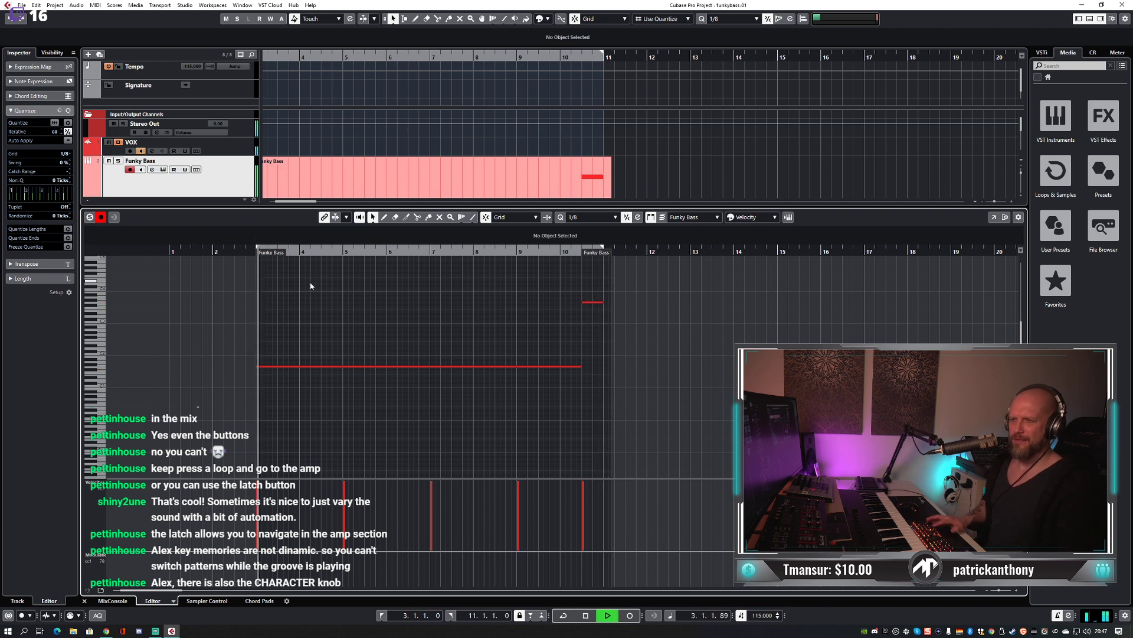
key("space")
left_click(587, 302)
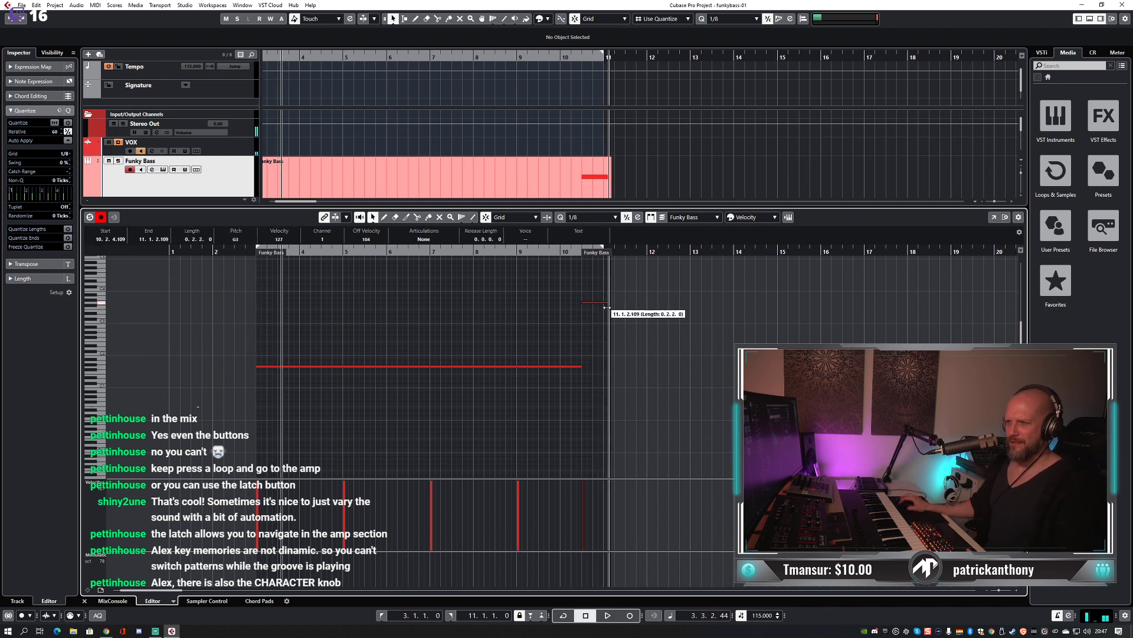
left_click(562, 305)
Close the Key Editor and play the edited Funky Bass part with the drums from bar 3.
key("space")
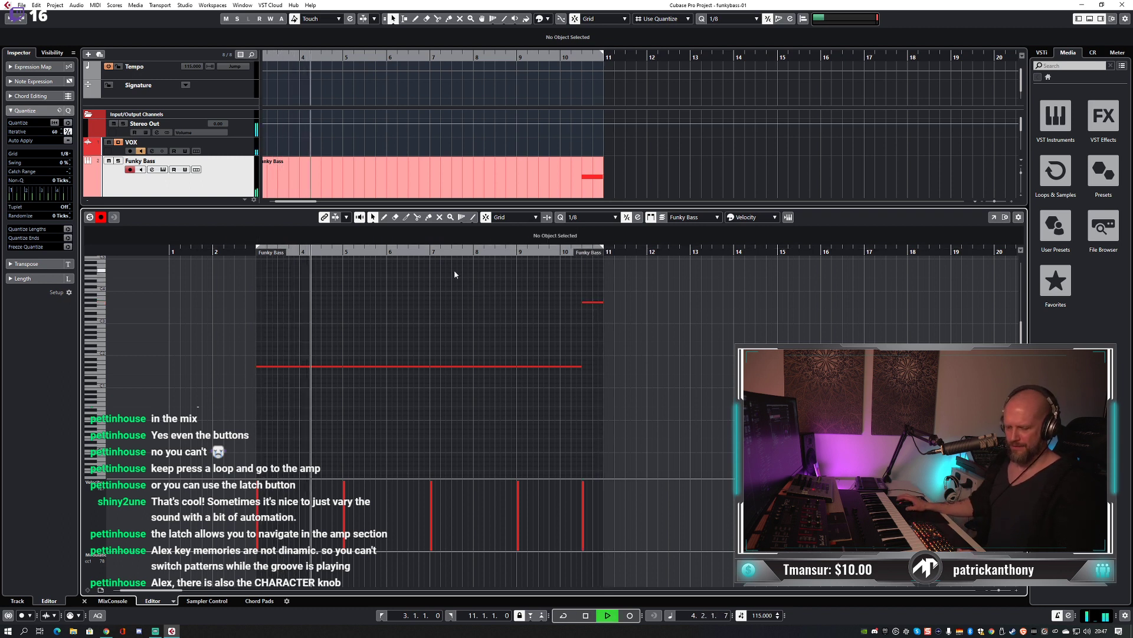
key("F3")
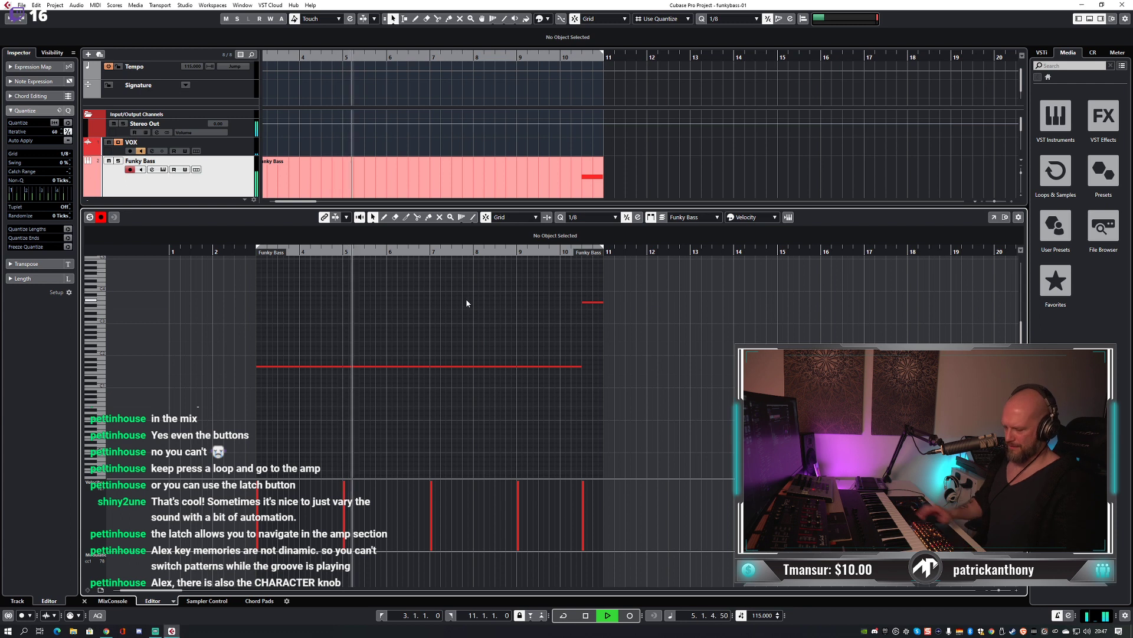
key("ctrl+e")
key("g")
key("g")
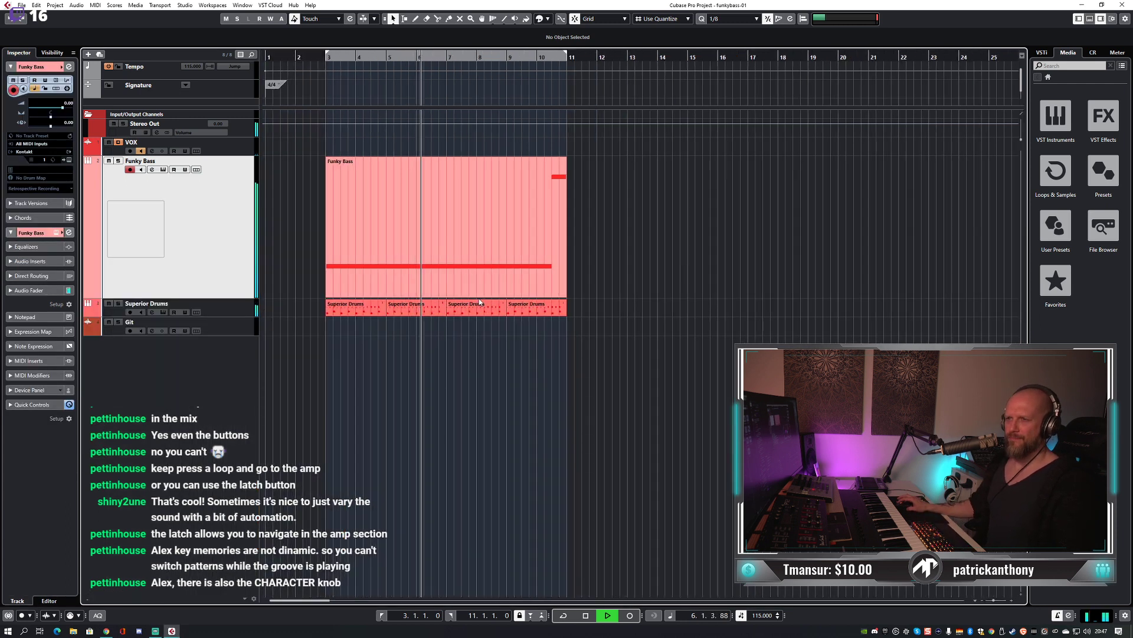
key("g")
key("space")
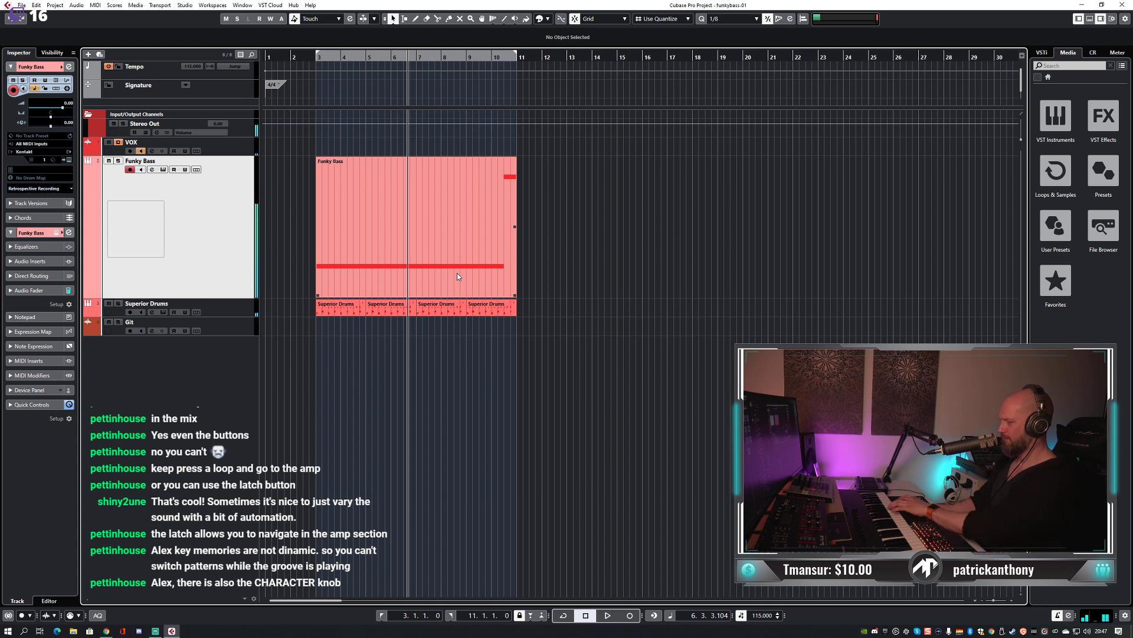
key("KP_1")
key("space")
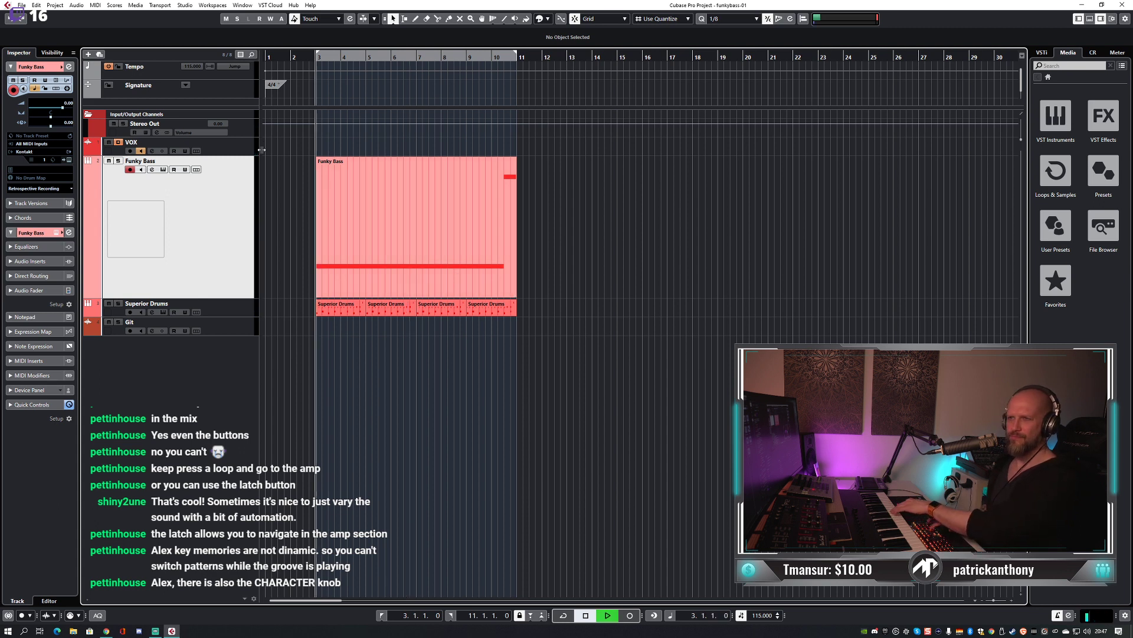
In the Key Editor, split off the note's last beat in bar 6 at 6.4.1.0, transpose it to F3 and play the result.
double_click(419, 196)
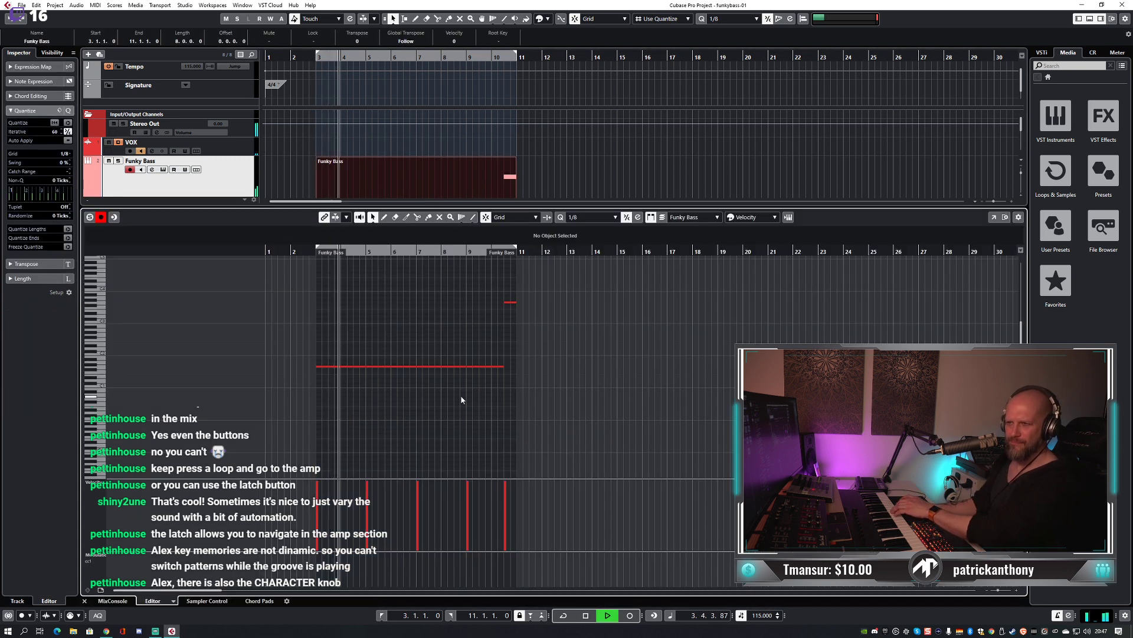
key("space")
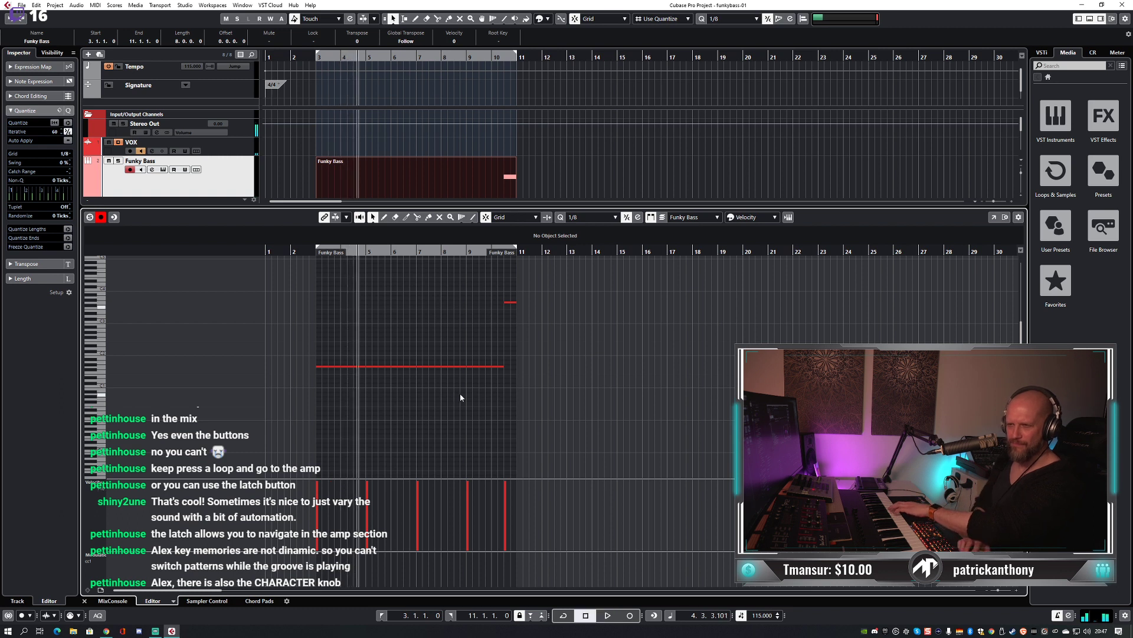
left_click(411, 367)
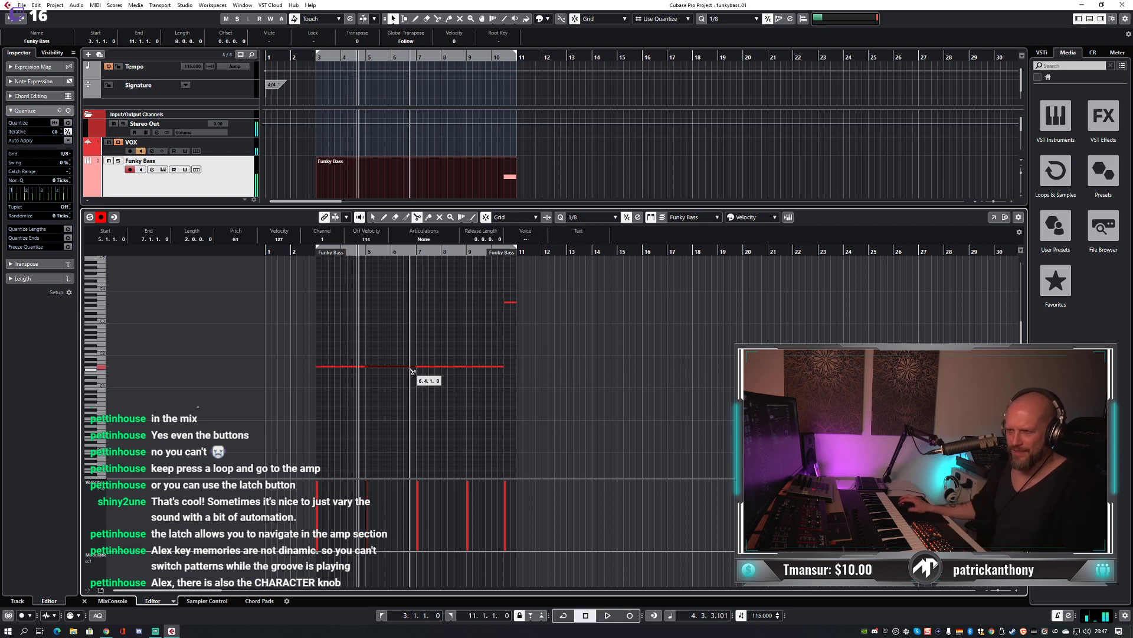
key("shift+Up")
key("shift+Up")
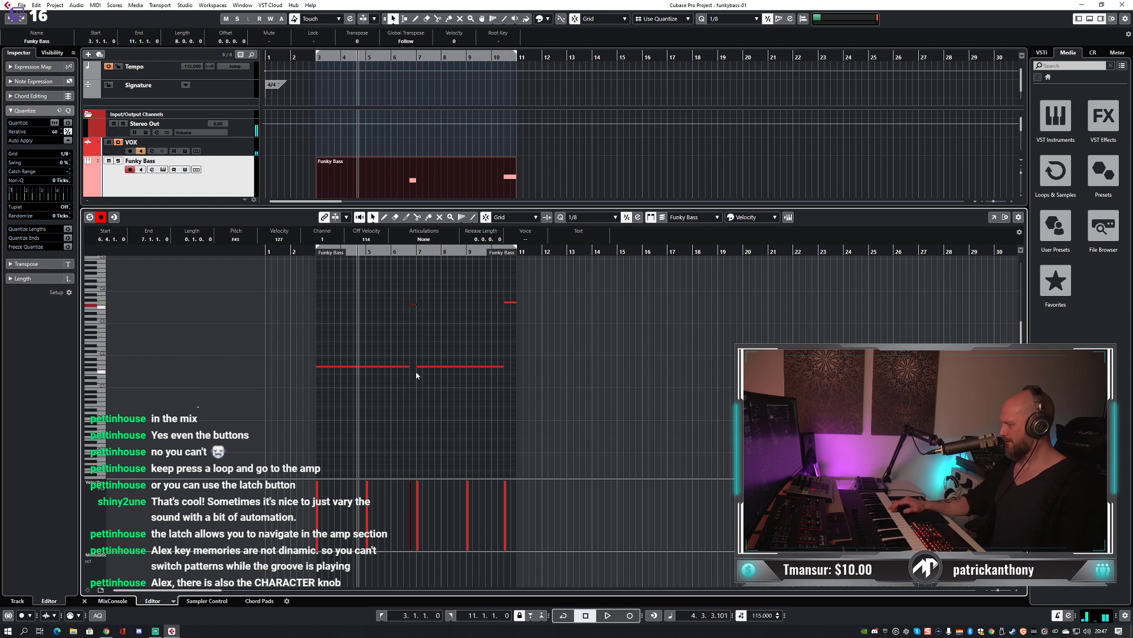
key("Down")
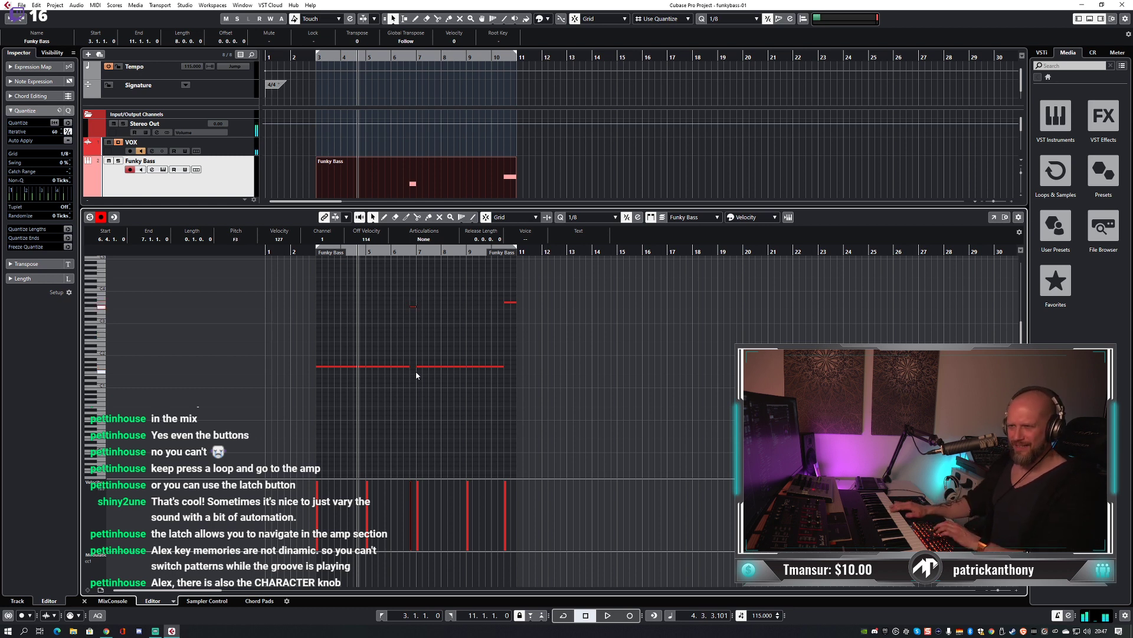
key("space")
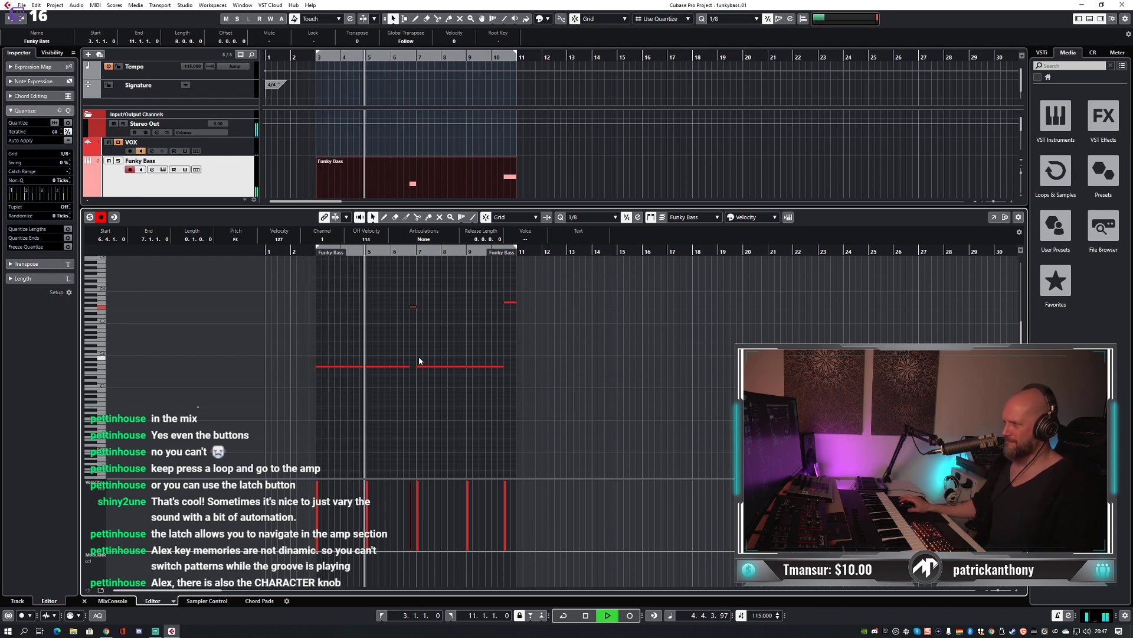
left_click(463, 319)
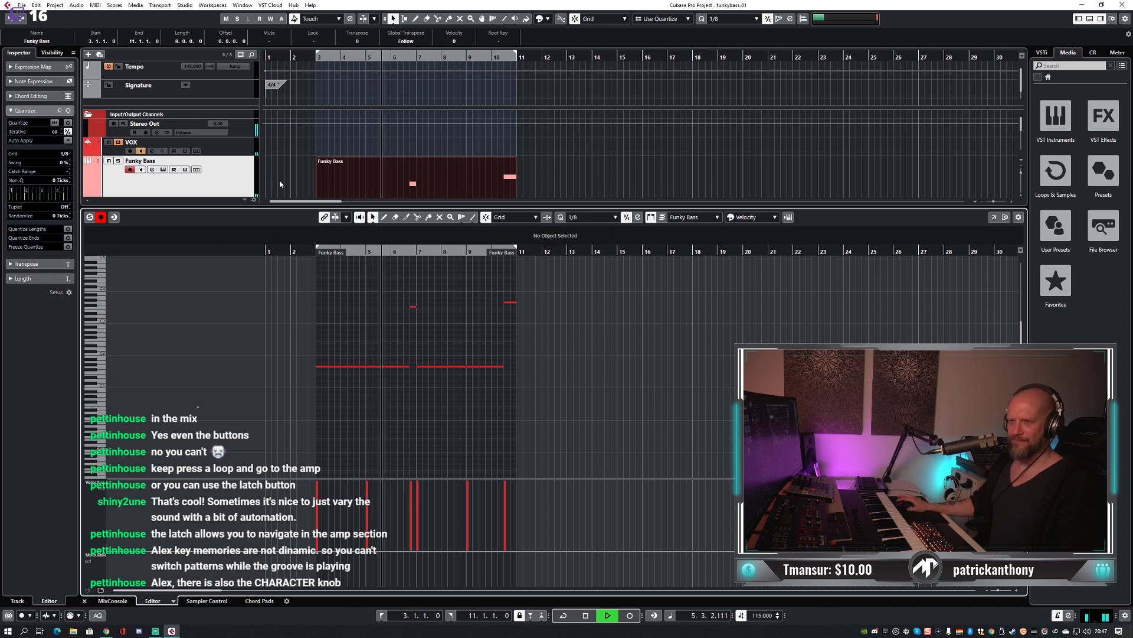
Reopen the Funky Bass instrument, move its window clear of the screen's lower edge, and stop playback.
left_click(163, 171)
left_click_drag(466, 270, 462, 69)
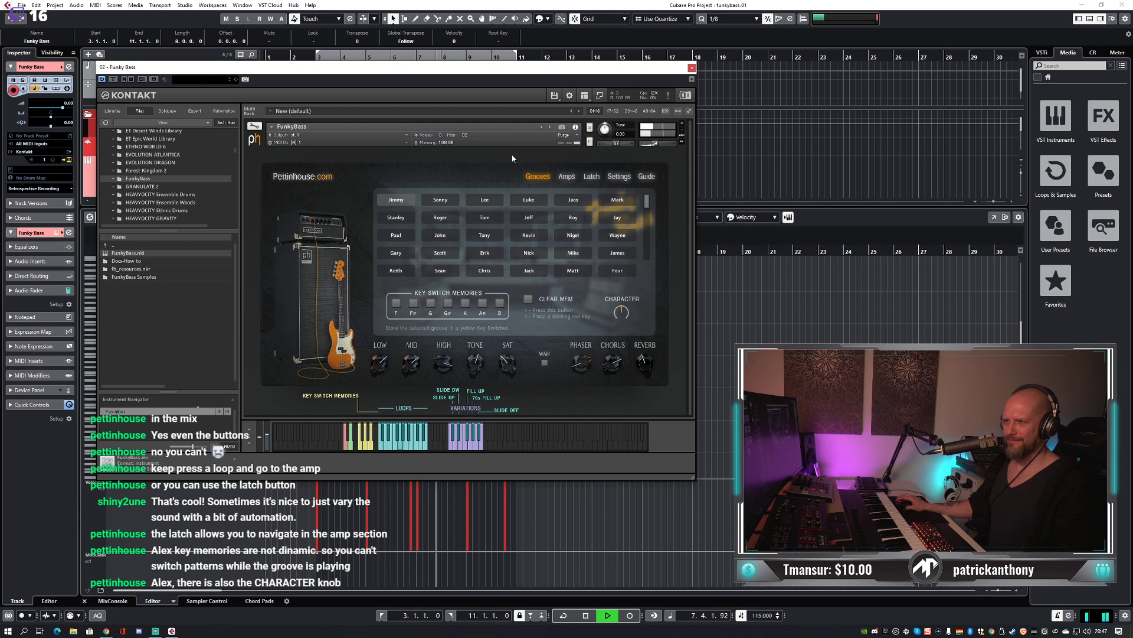
key("space")
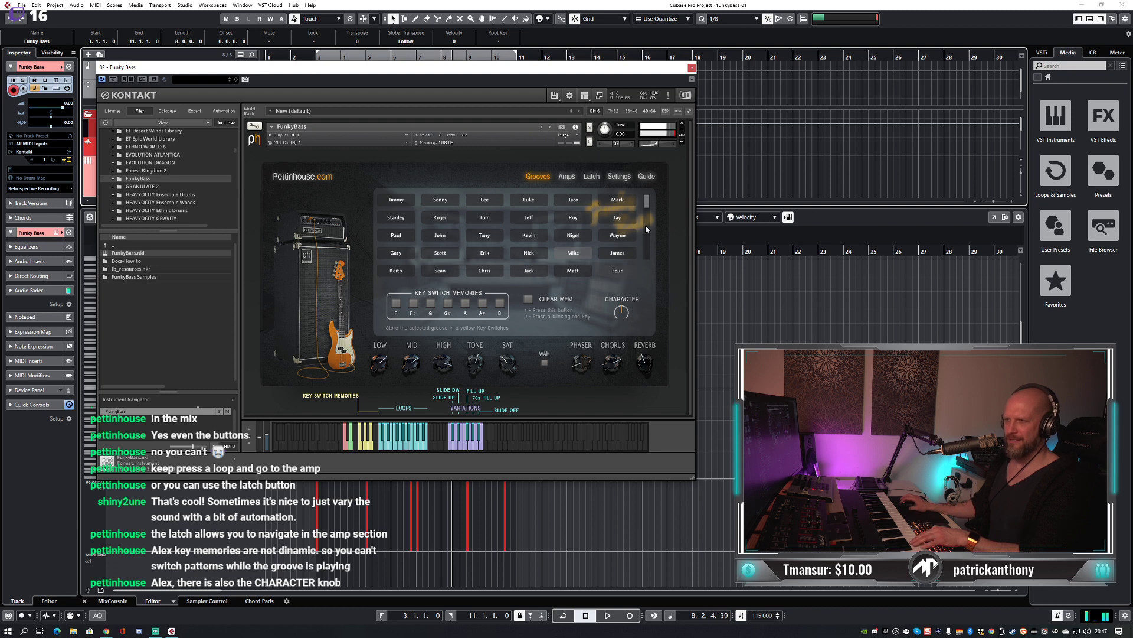
Read the instrument guide's How To, Memories and Other pages, including the Latch and Character knob explanations.
left_click(646, 176)
left_click(440, 197)
left_click(493, 199)
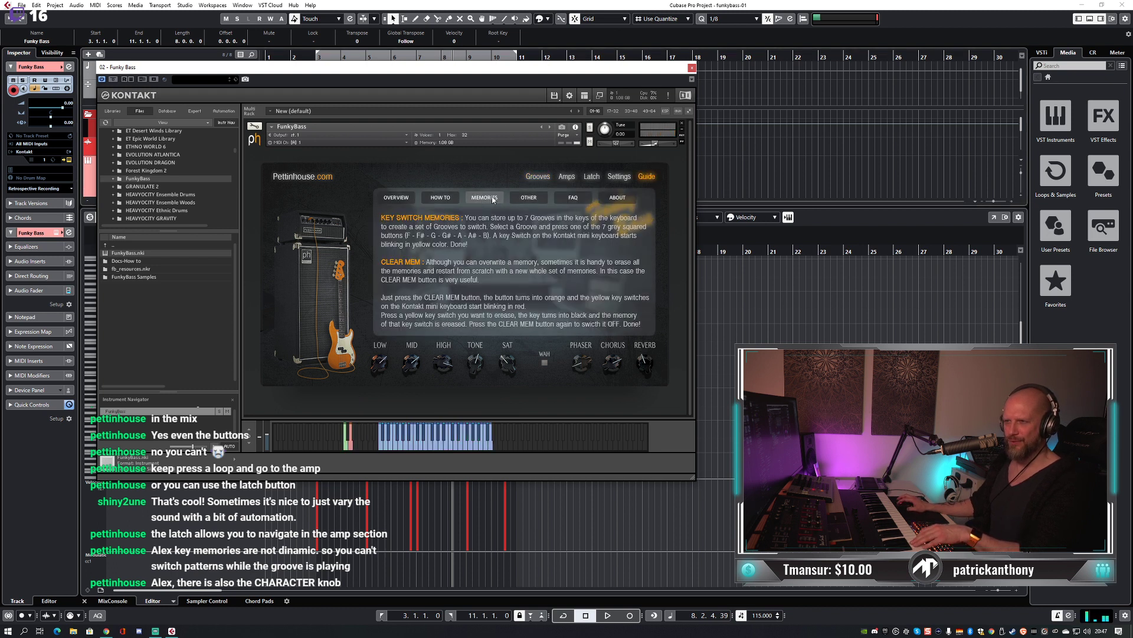
left_click(531, 197)
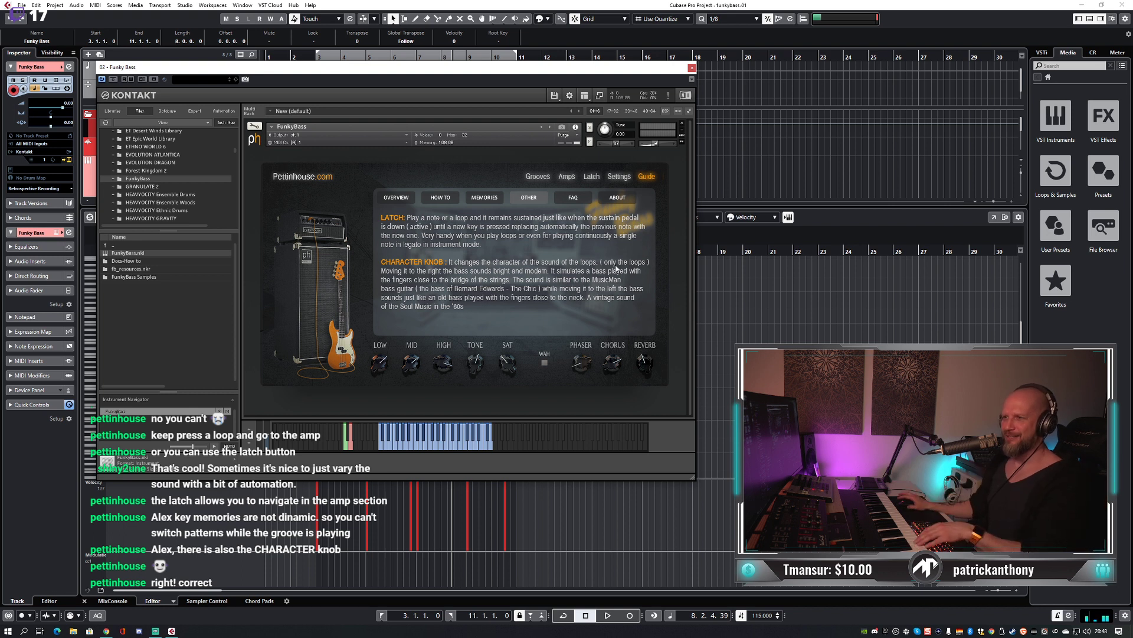
Return to the Grooves page and audition the Mike groove with the Character knob turned brighter and back towards the centre.
left_click(538, 176)
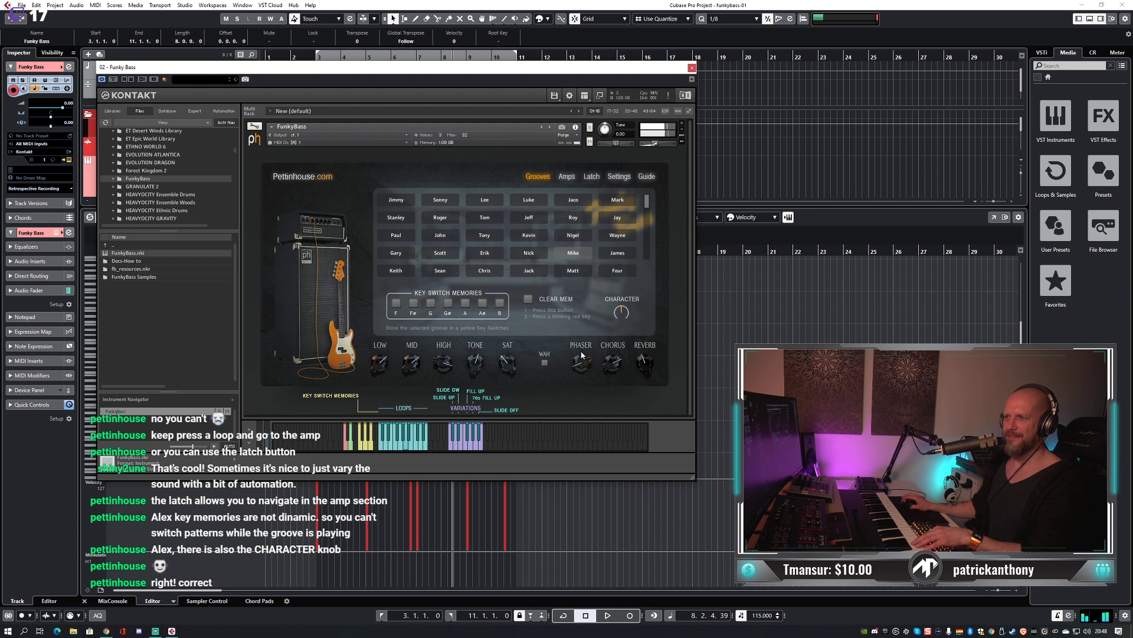
left_click_drag(625, 317, 621, 335)
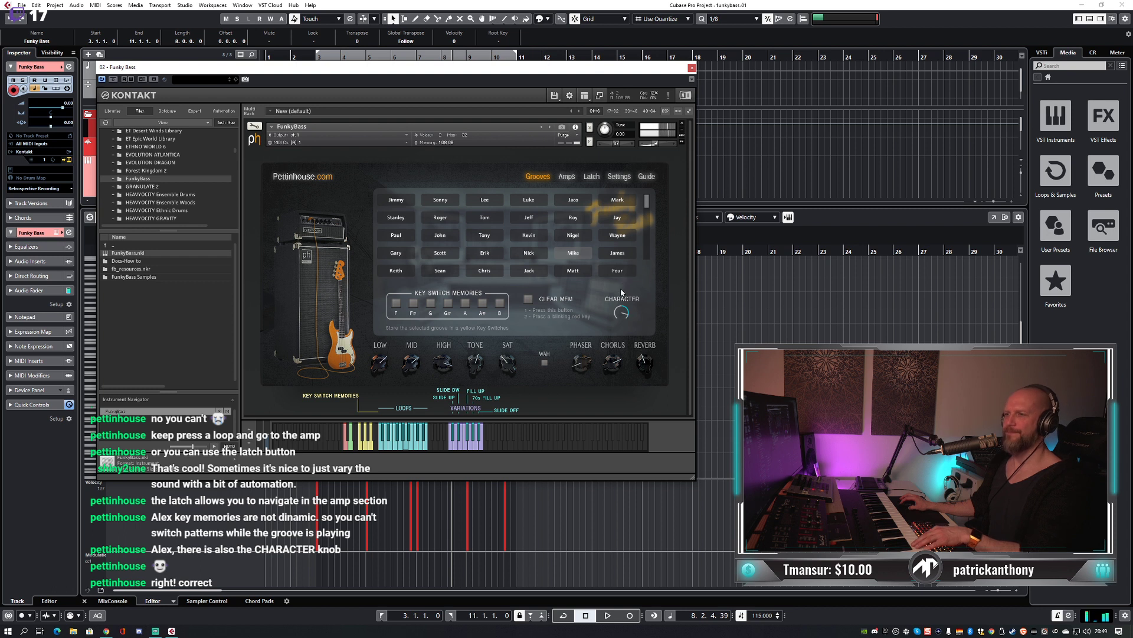
left_click_drag(621, 300, 621, 338)
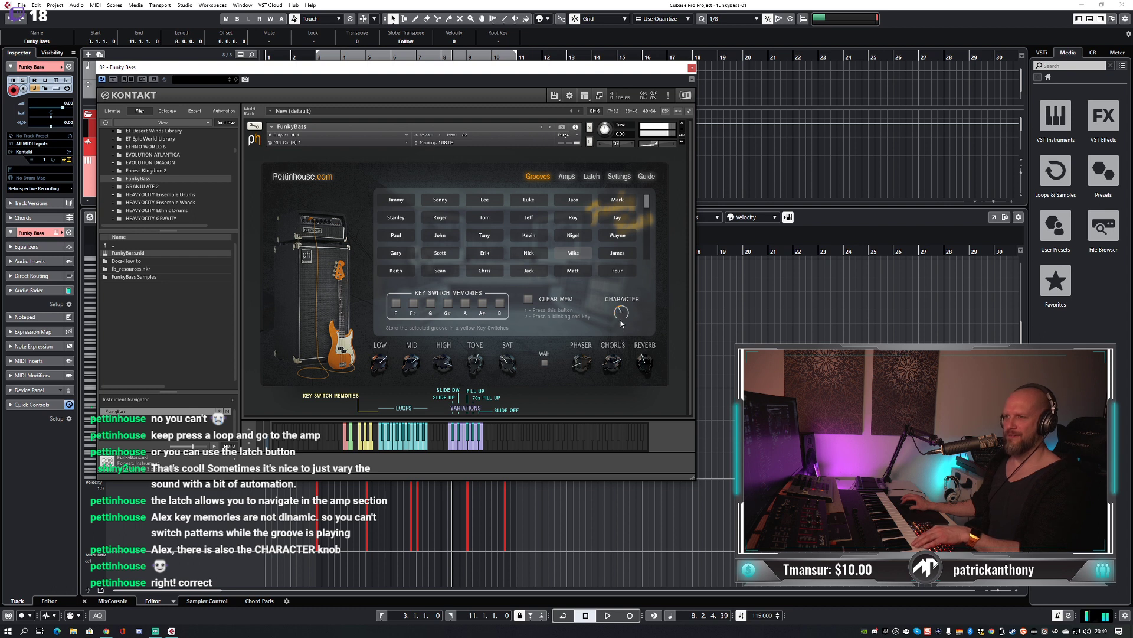
Audition the Disco 79, Disco 74 and Jack grooves with different Character settings, and return the knob to centre.
left_click_drag(647, 202, 648, 260)
left_click(529, 235)
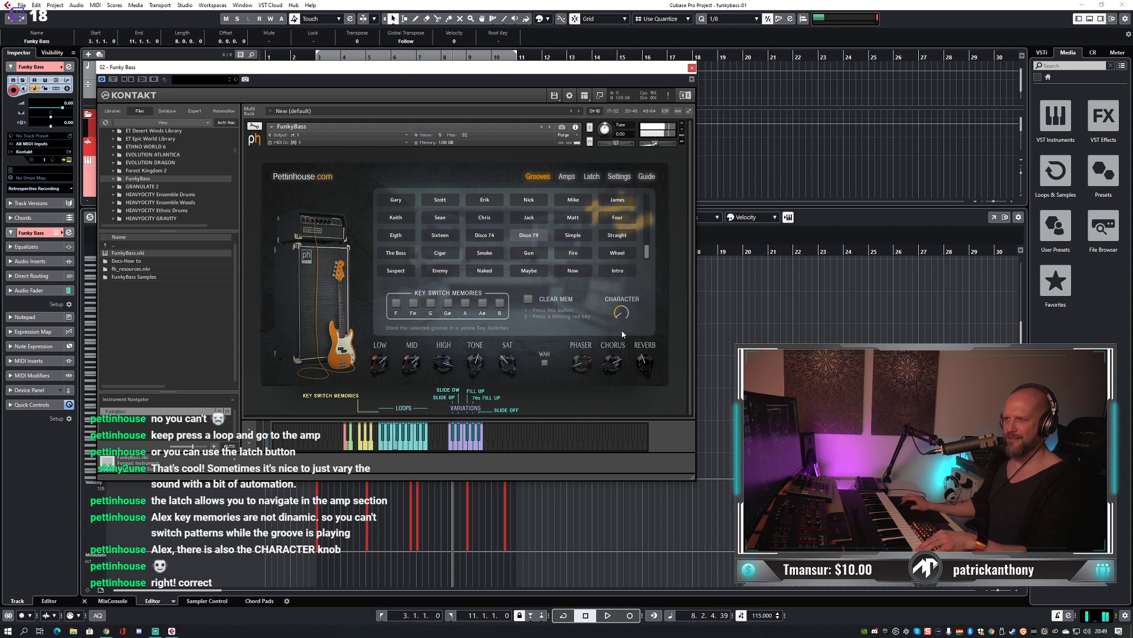
left_click_drag(623, 332, 623, 324)
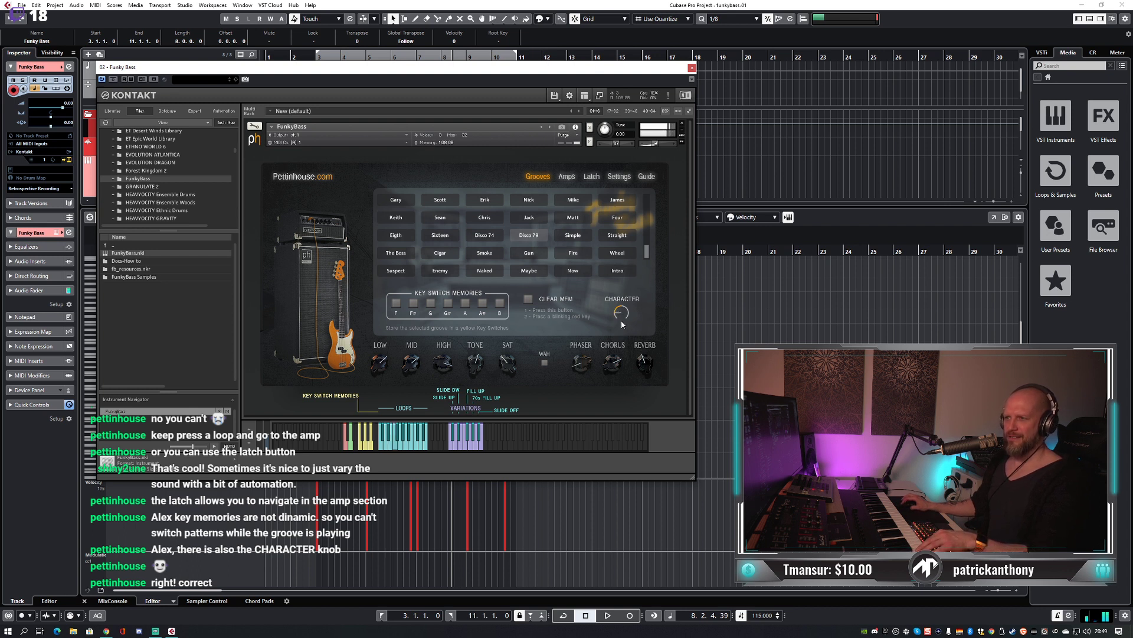
left_click(484, 235)
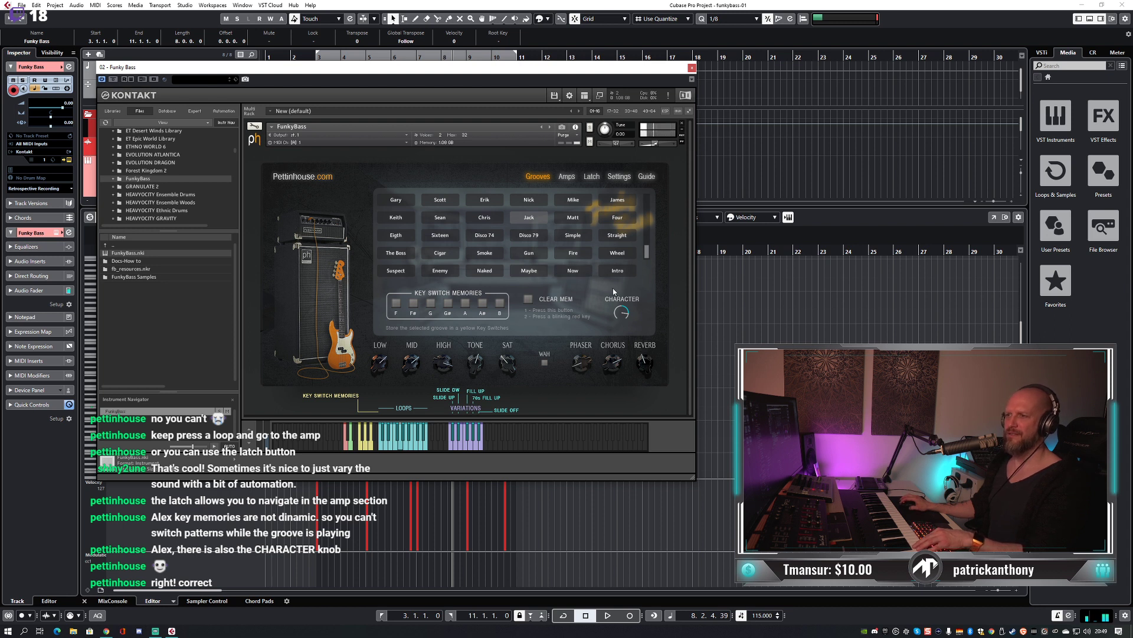
left_click_drag(621, 310, 623, 319)
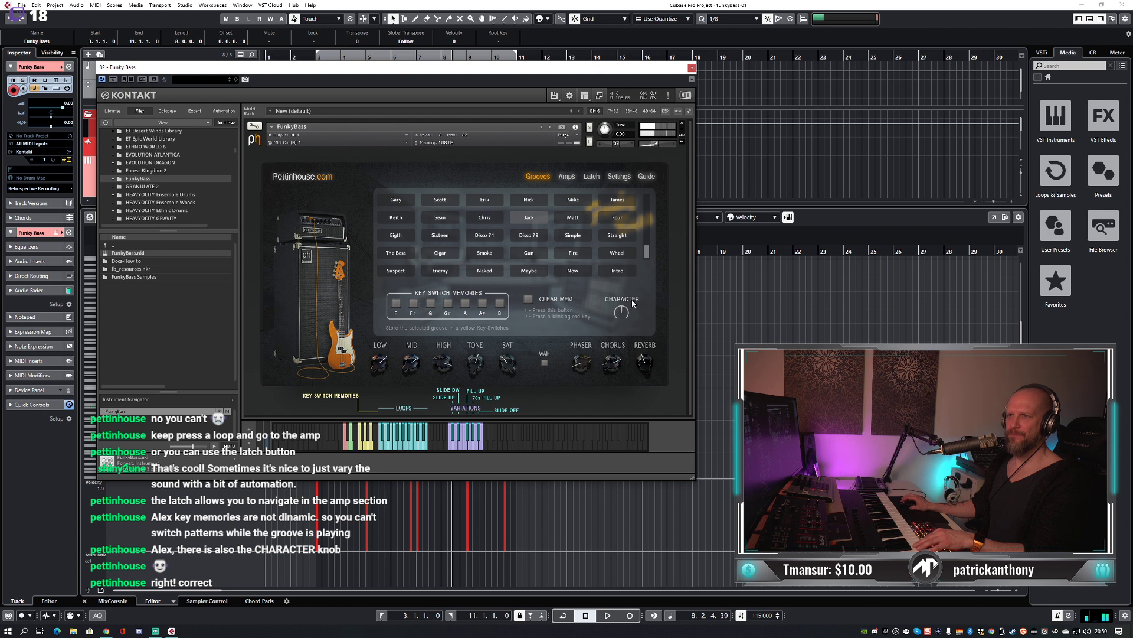
Reload FunkyBass.nki from the file browser over the current instrument and show its Grooves page.
left_click_drag(142, 255, 366, 223)
left_click(569, 349)
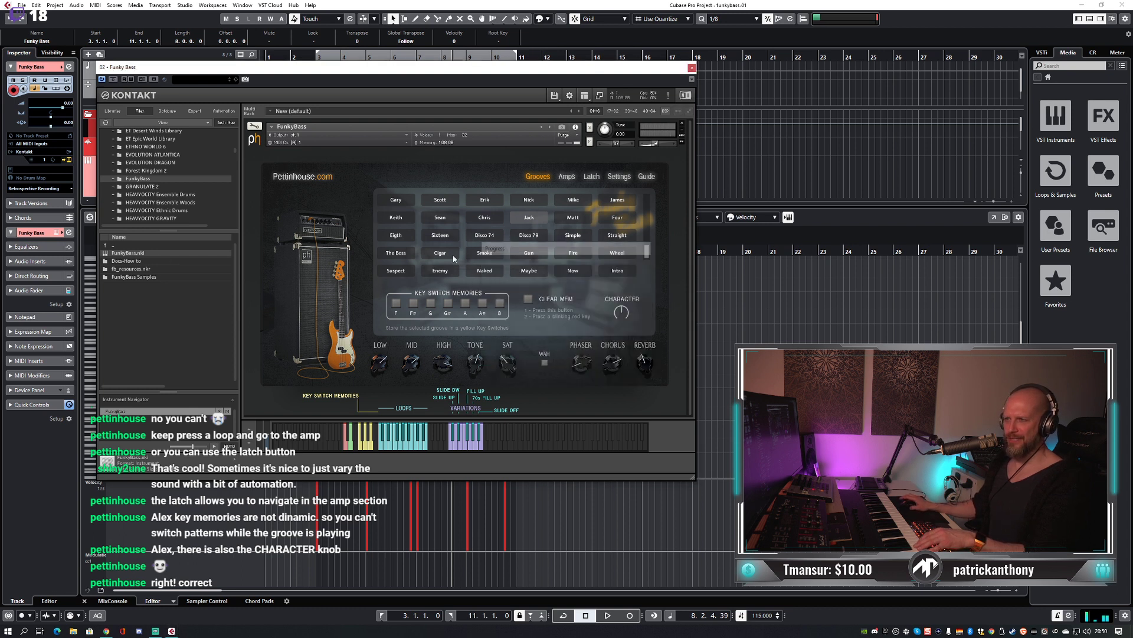
left_click(533, 175)
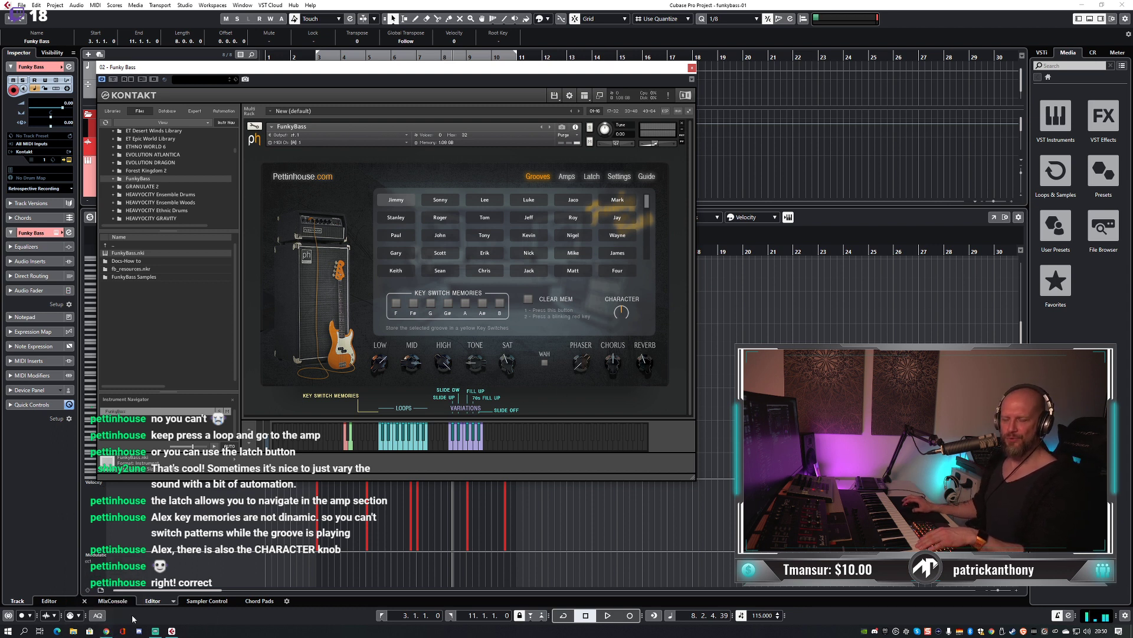
Switch to Chrome and bring its window with the FunkyBass product page into view over the project.
mouse_move(106, 630)
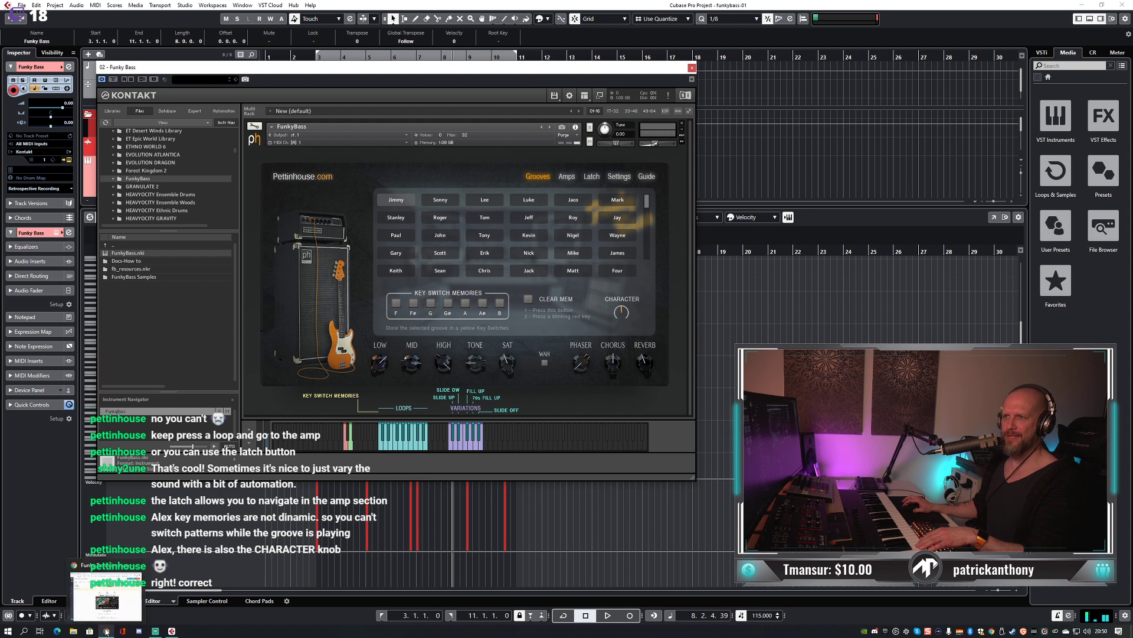
left_click(107, 631)
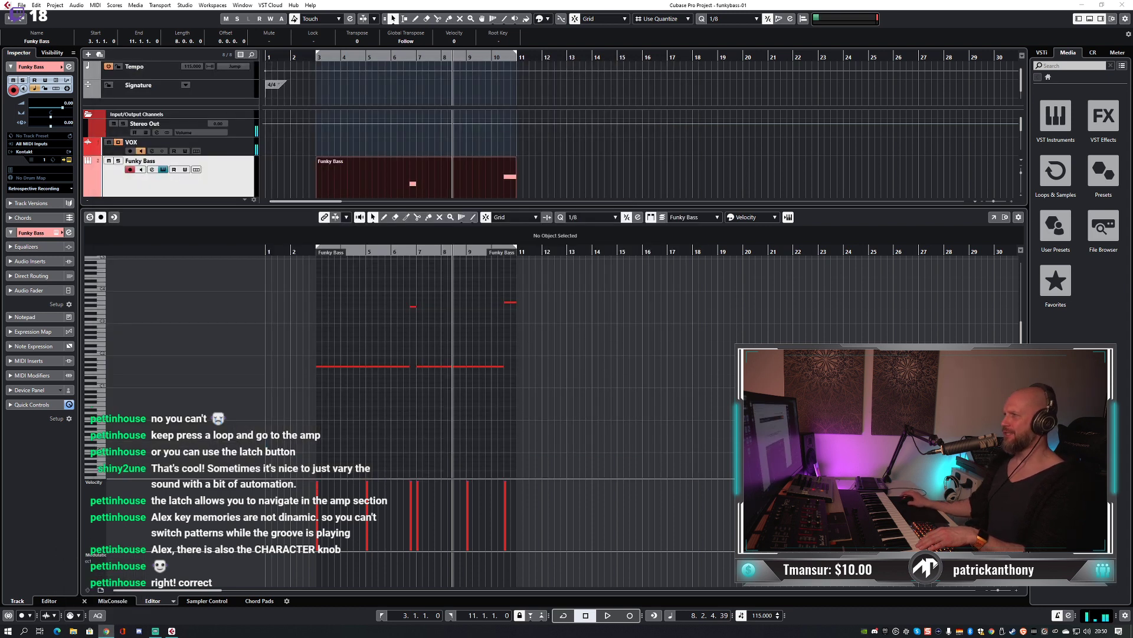
left_click_drag(1132, 24, 320, 39)
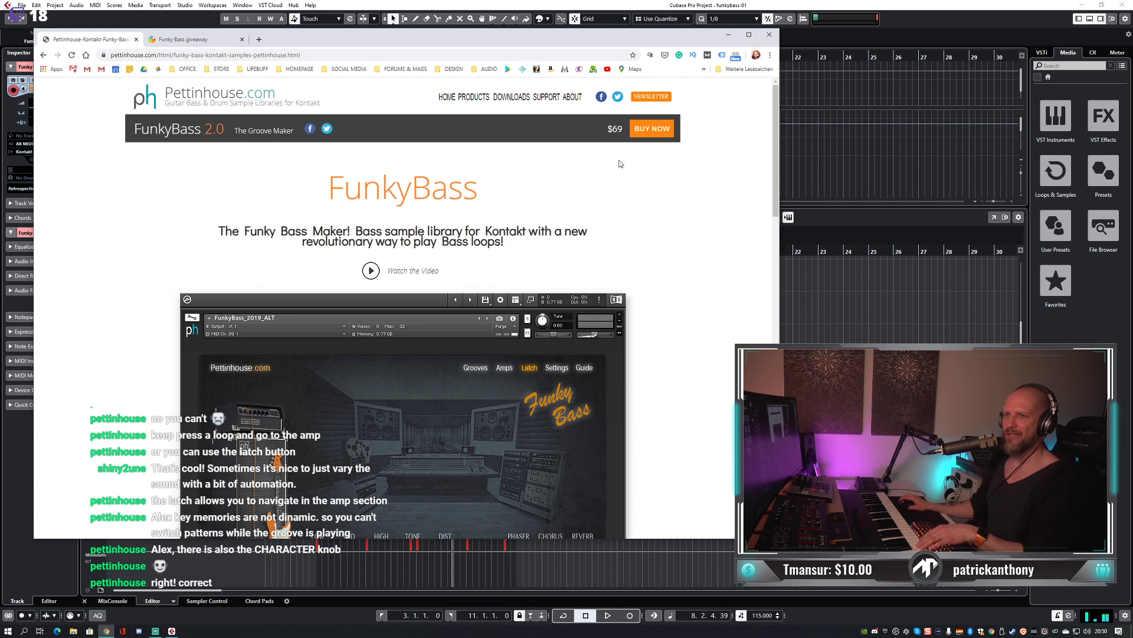
Examine the FunkyBass product page, including the price, product description, demo videos and Kontakt and system requirements.
scroll(644, 166, "down", 1)
scroll(678, 166, "up", 1)
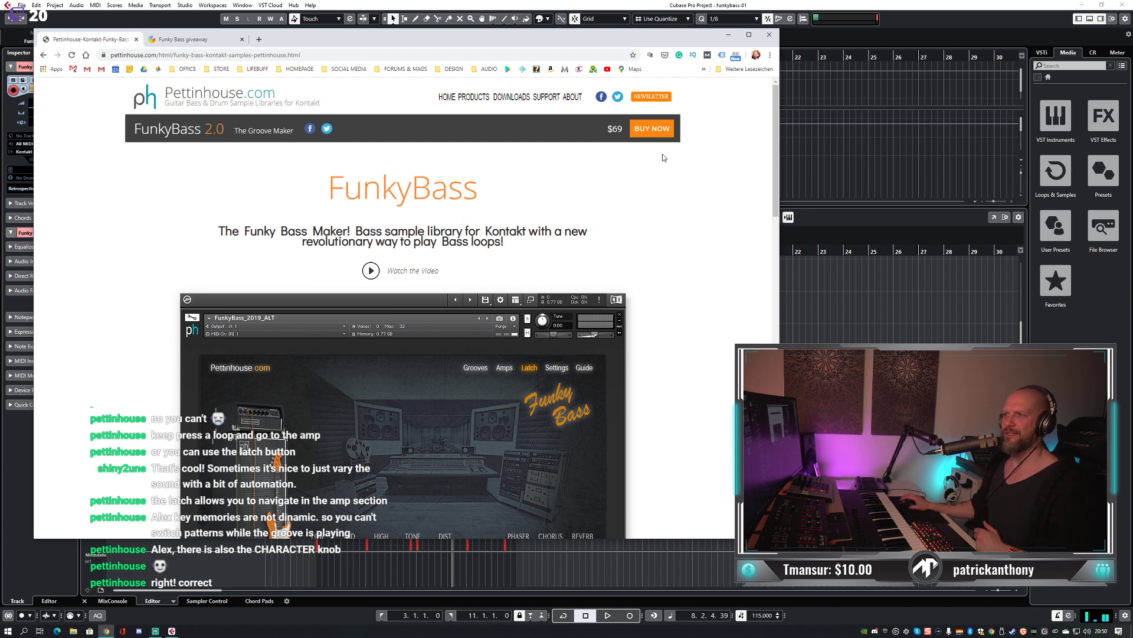
scroll(647, 181, "down", 4)
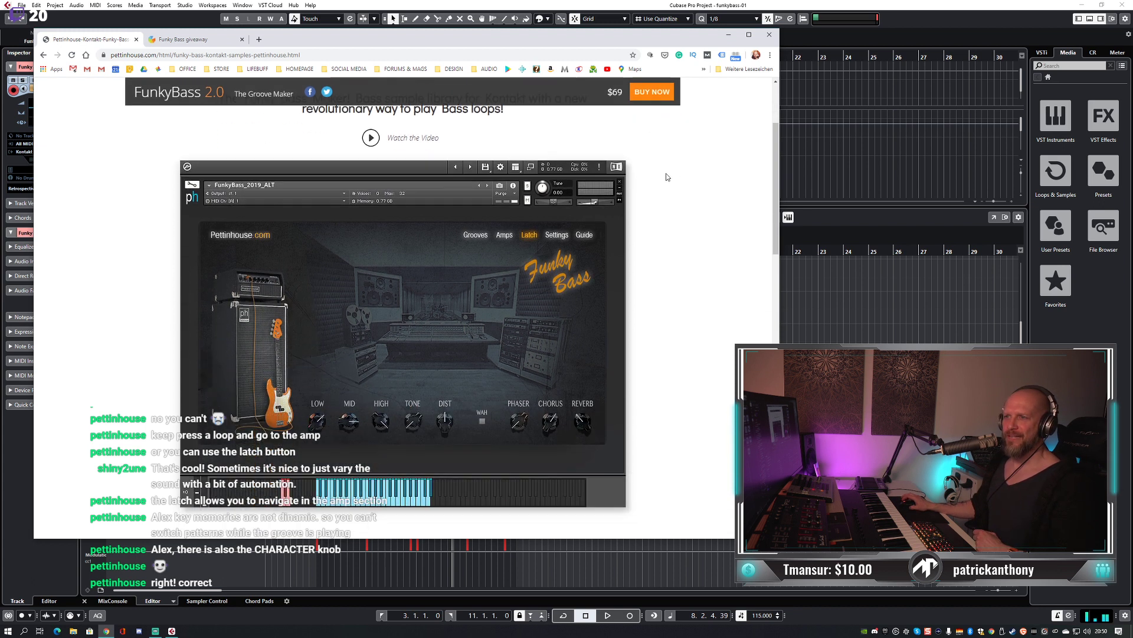
scroll(674, 172, "down", 6)
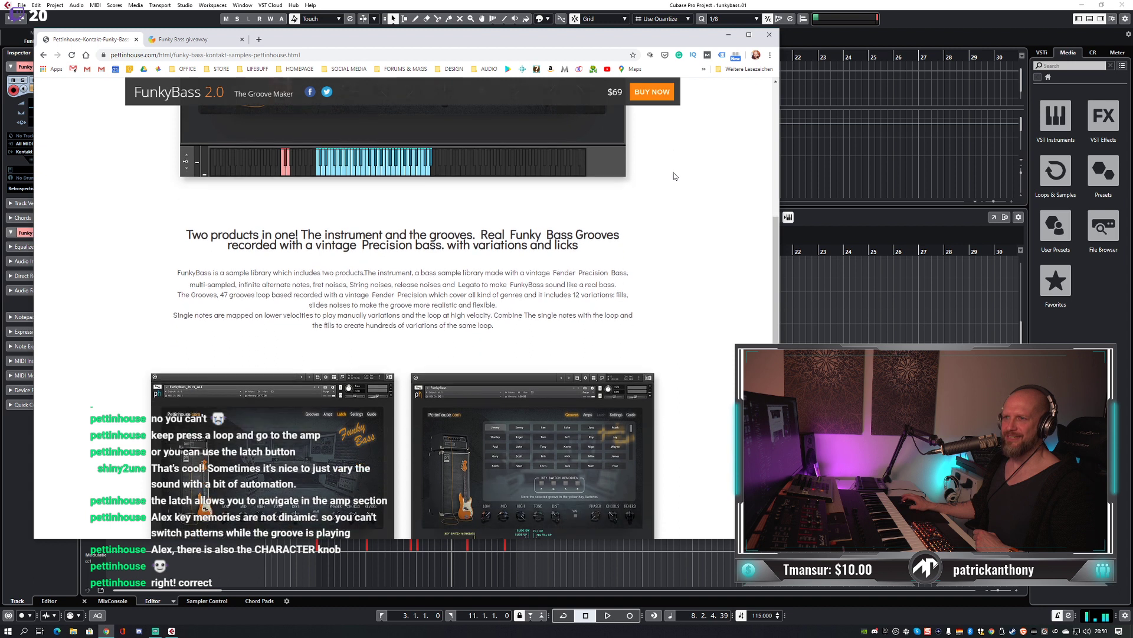
scroll(681, 173, "down", 5)
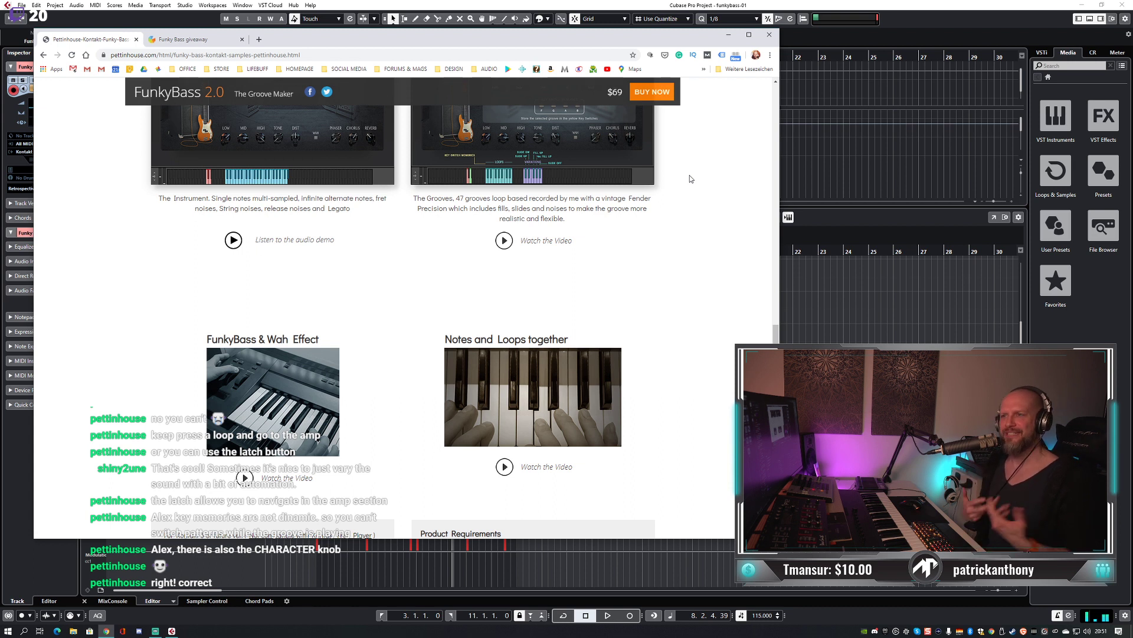
scroll(713, 219, "down", 3)
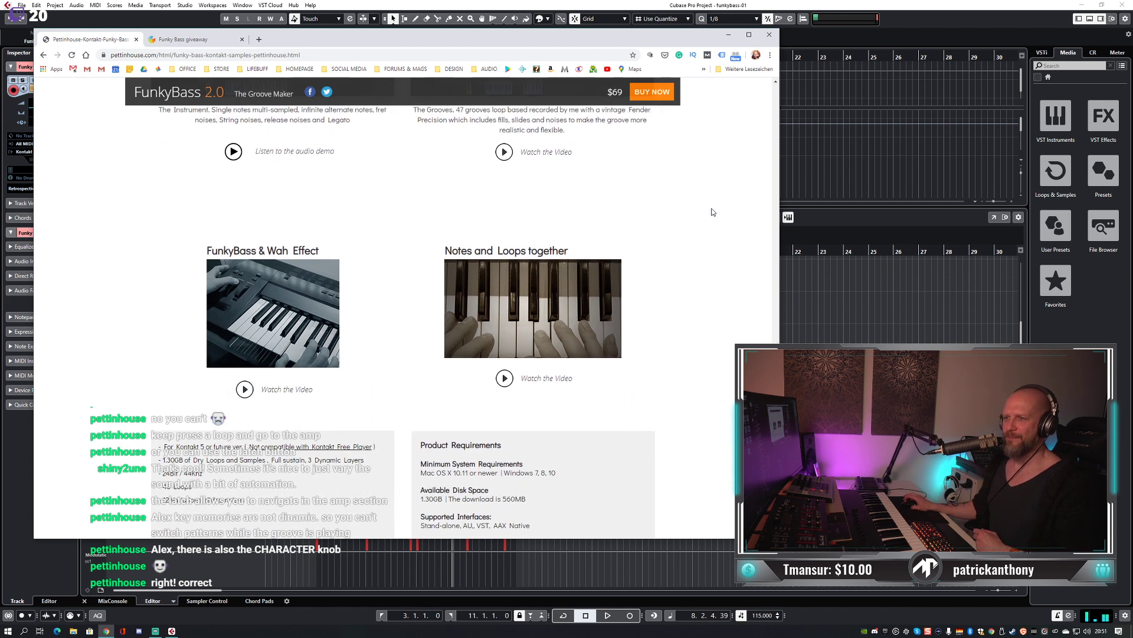
scroll(712, 211, "up", 4)
scroll(712, 211, "down", 5)
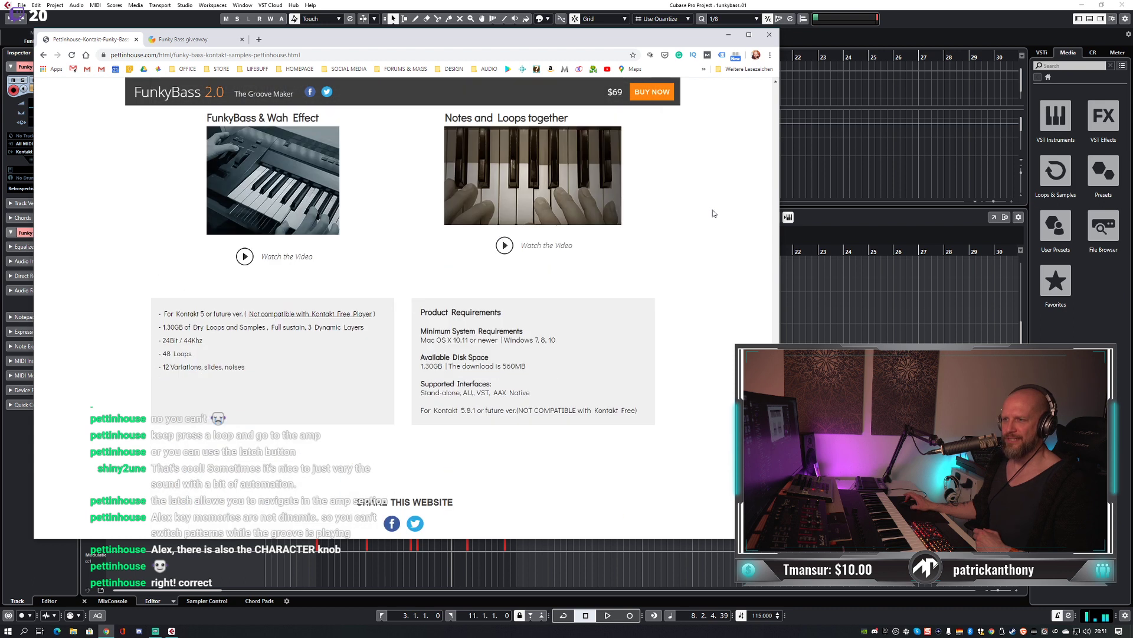
scroll(717, 221, "down", 1)
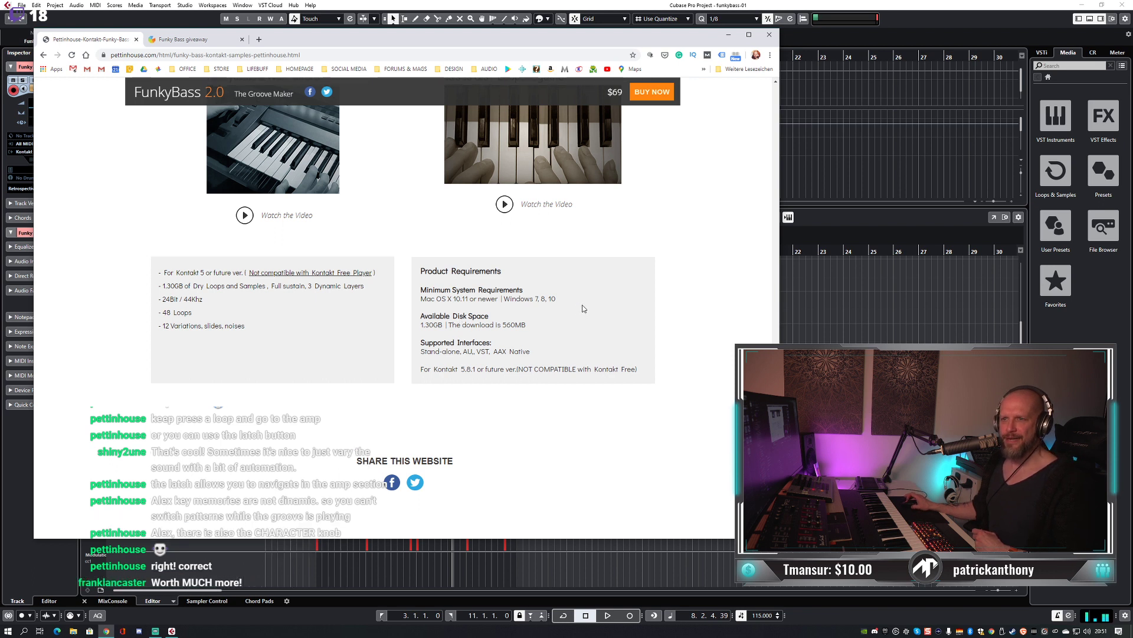
scroll(626, 307, "up", 10)
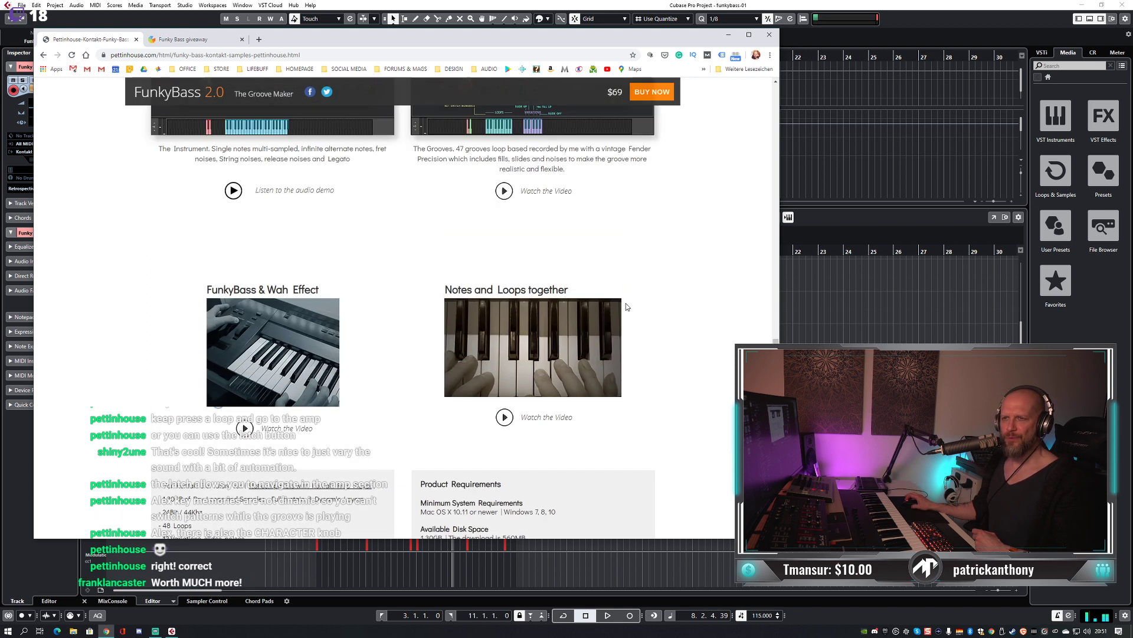
scroll(647, 309, "up", 5)
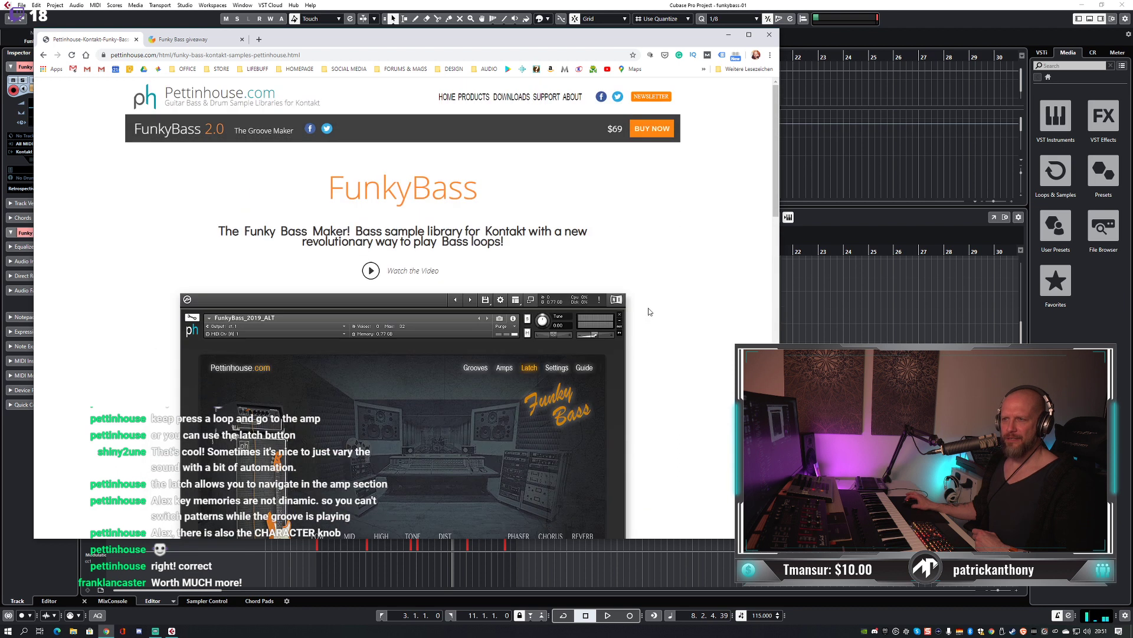
scroll(655, 303, "down", 4)
scroll(661, 301, "down", 3)
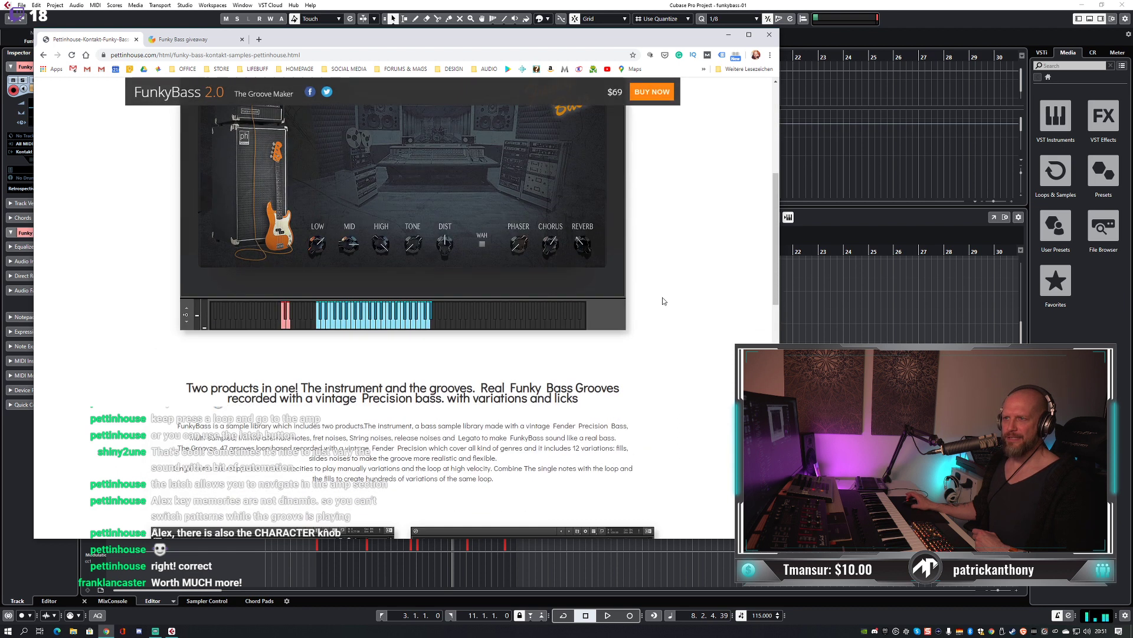
scroll(661, 301, "up", 5)
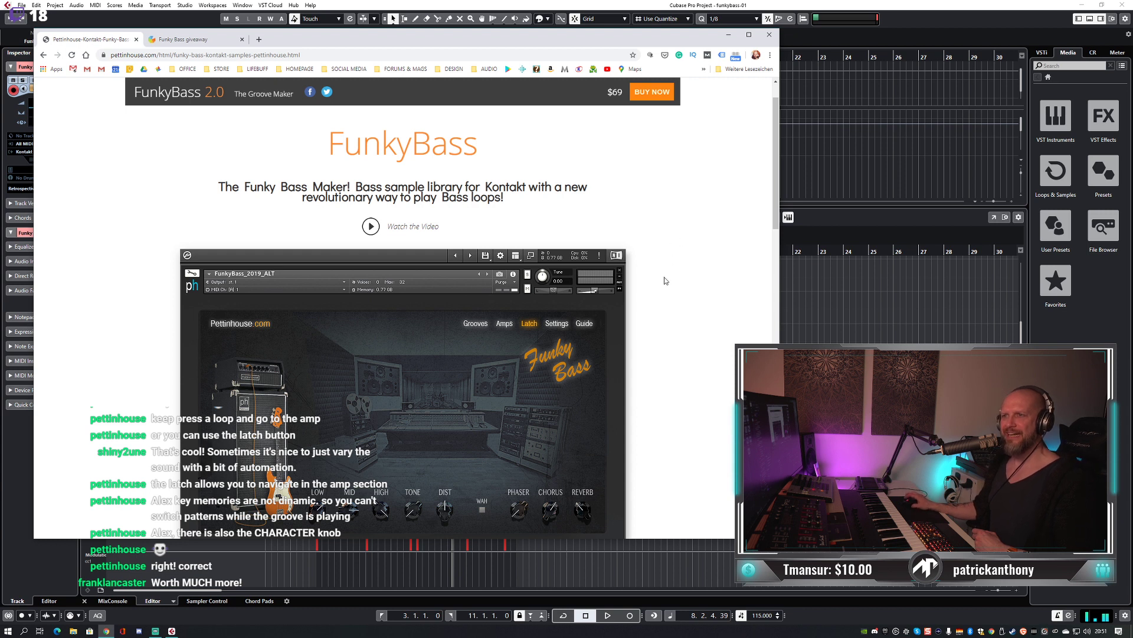
Close the Funky Bass giveaway page in the browser, nudge the window aside and switch back to Cubase.
left_click(242, 39)
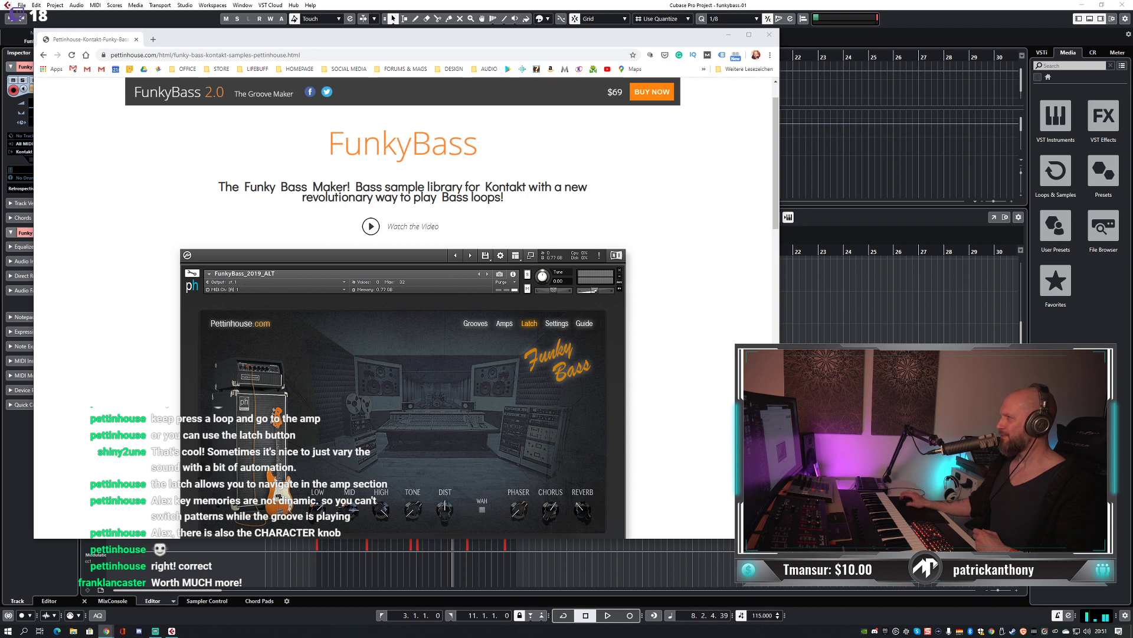
left_click_drag(698, 40, 681, 45)
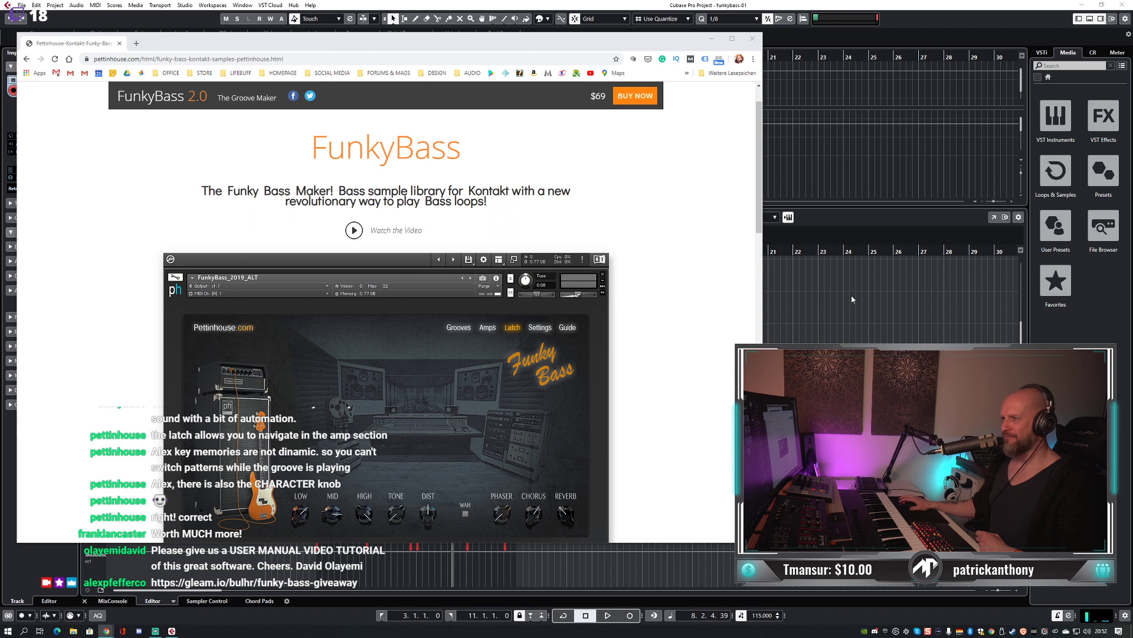
left_click(842, 327)
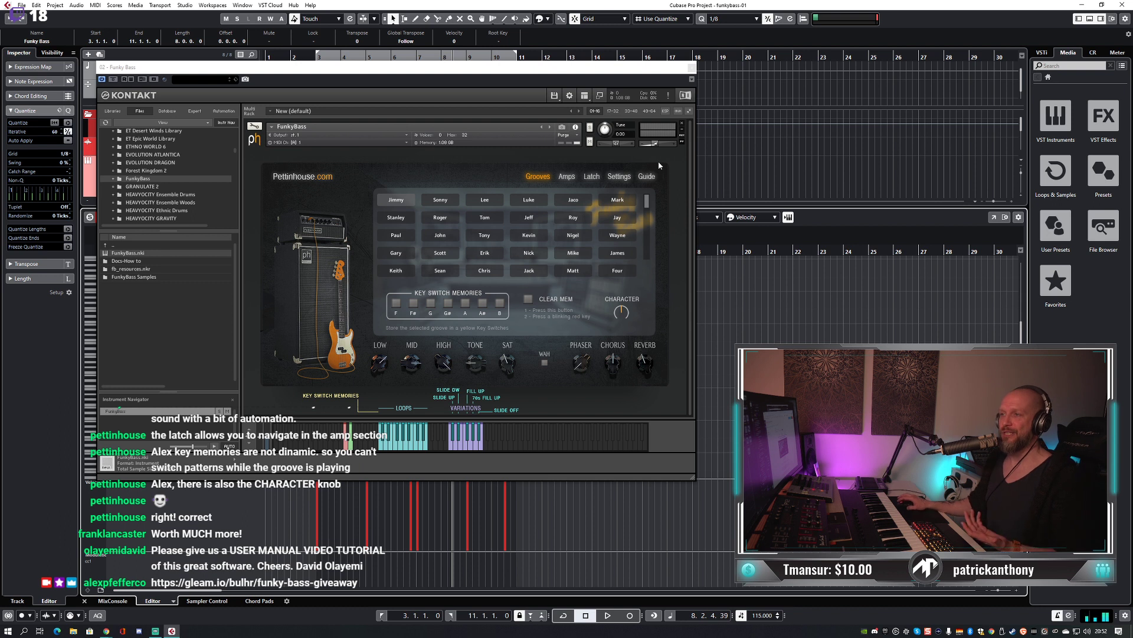
Review the instrument guide's Overview, How To, Memories and Other pages, and return to the Grooves page.
left_click(647, 177)
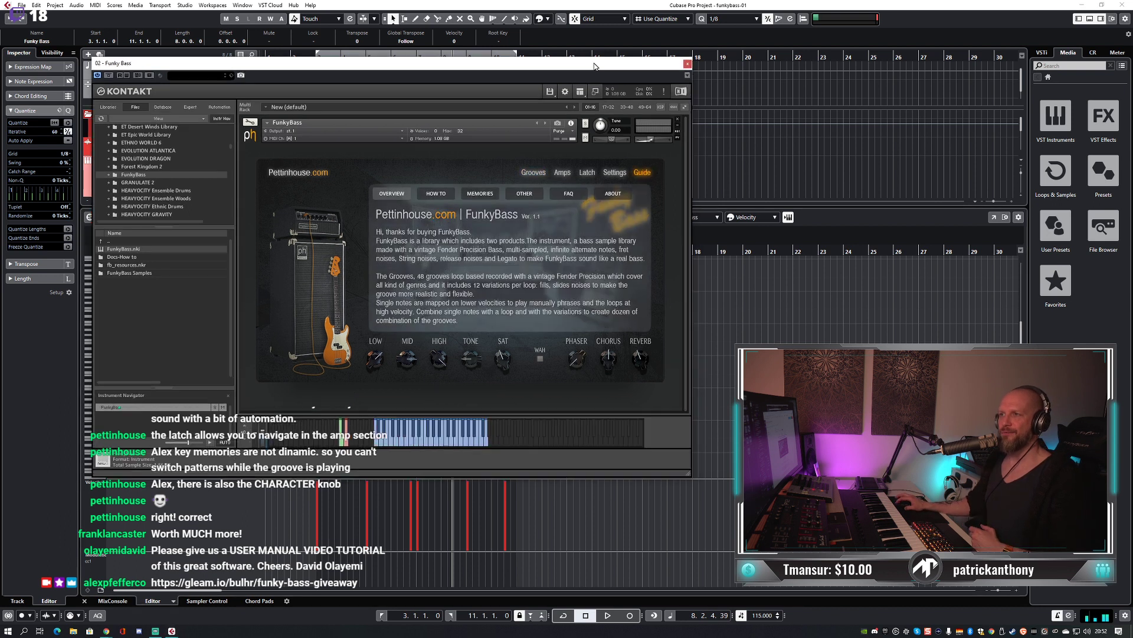
left_click(427, 188)
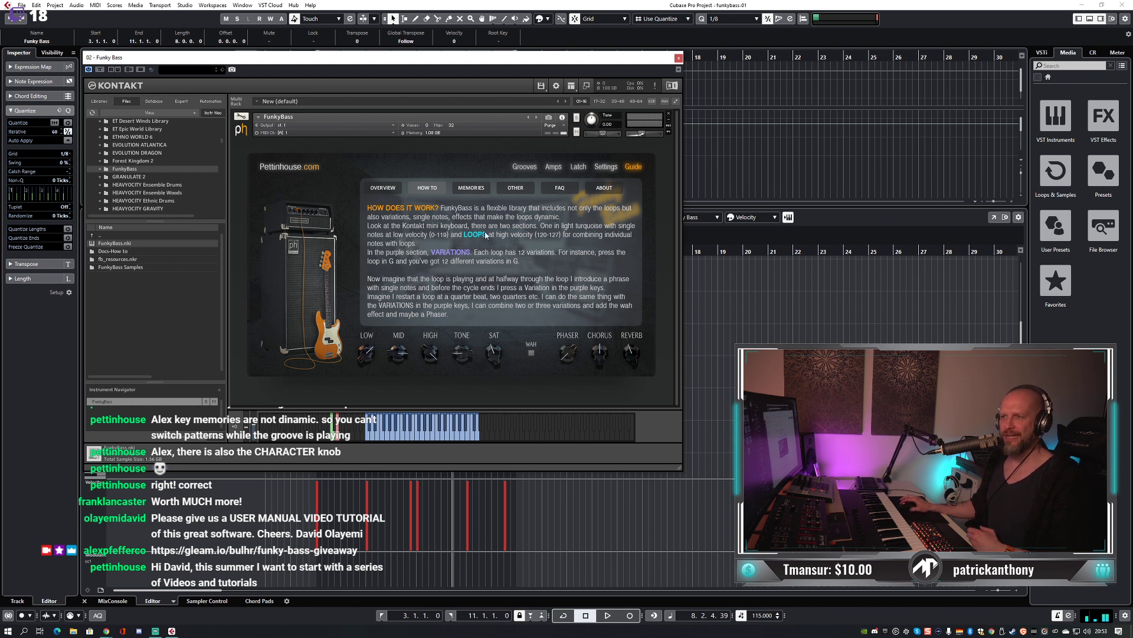
left_click(475, 188)
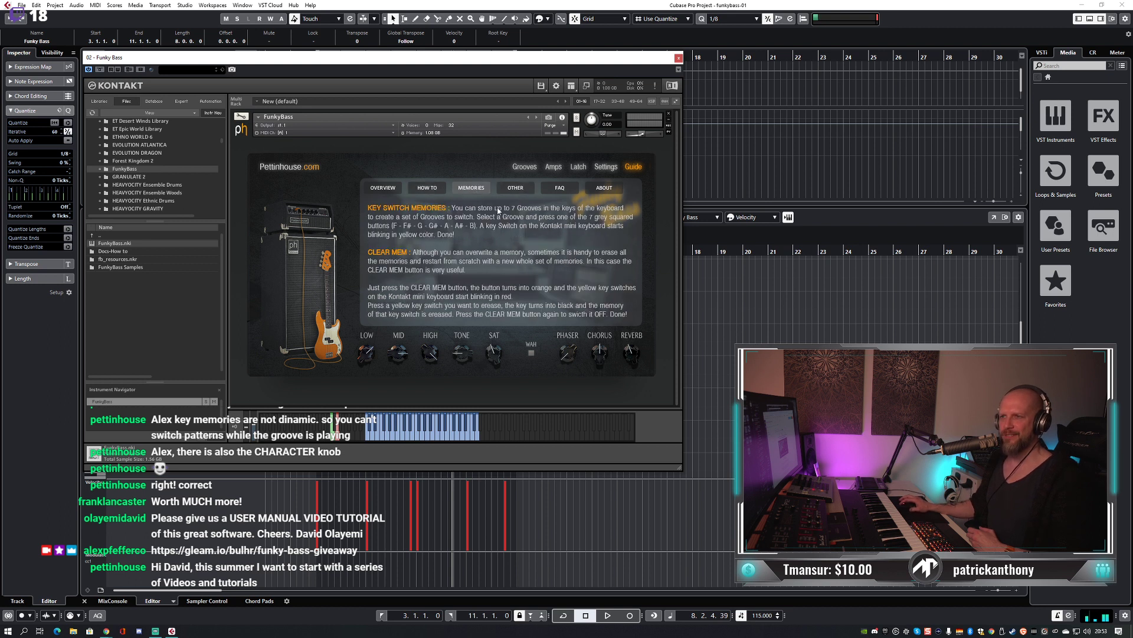
left_click(519, 192)
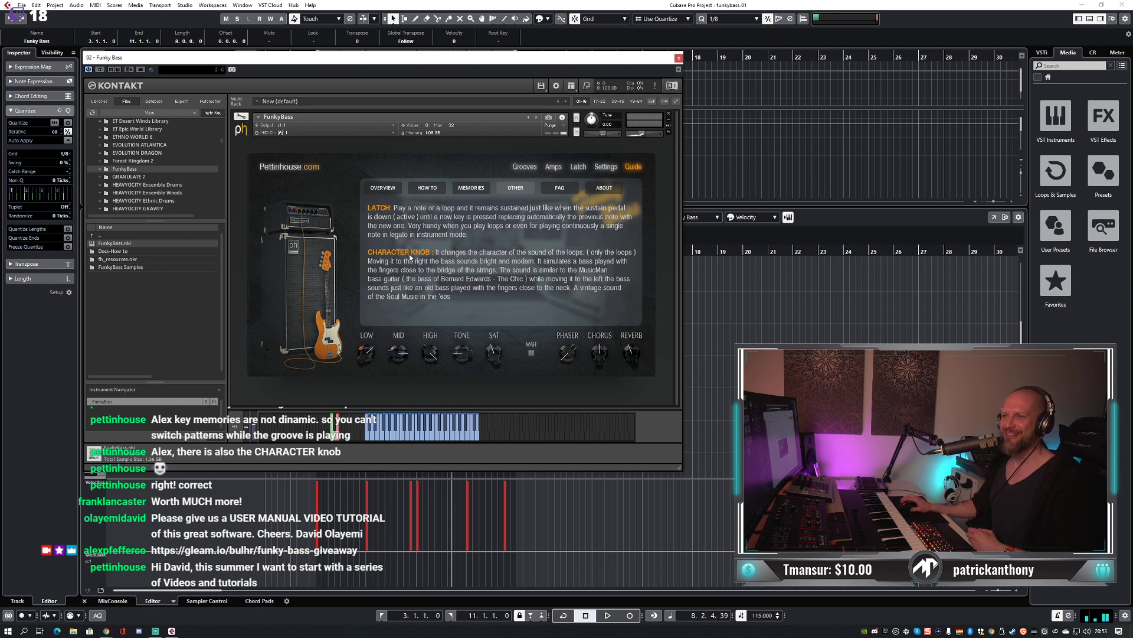
left_click(393, 192)
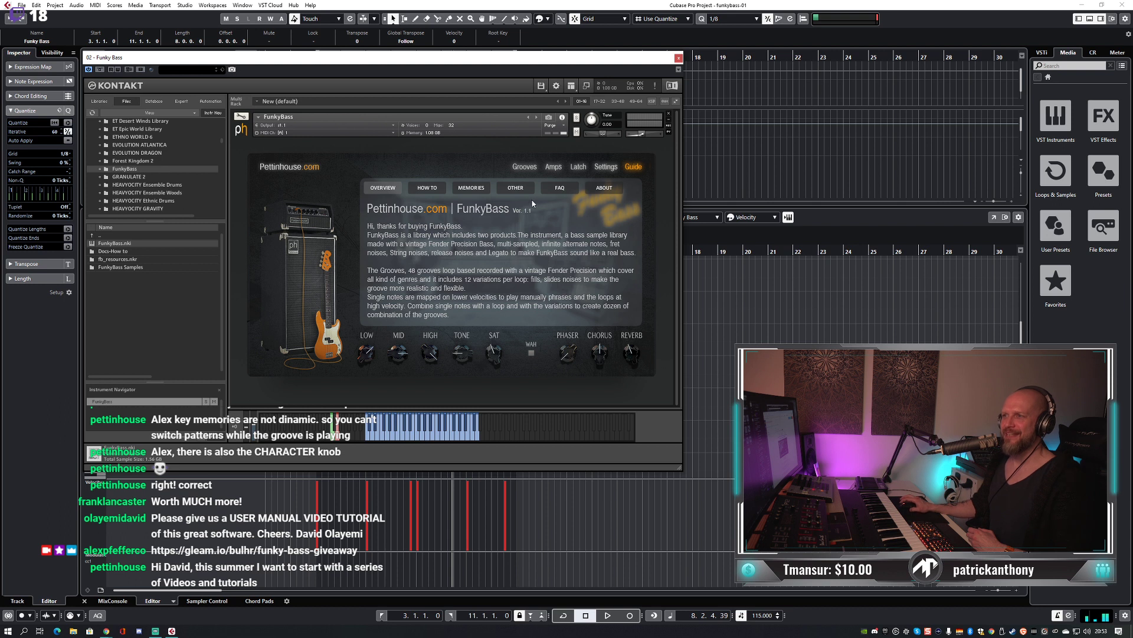
left_click(526, 166)
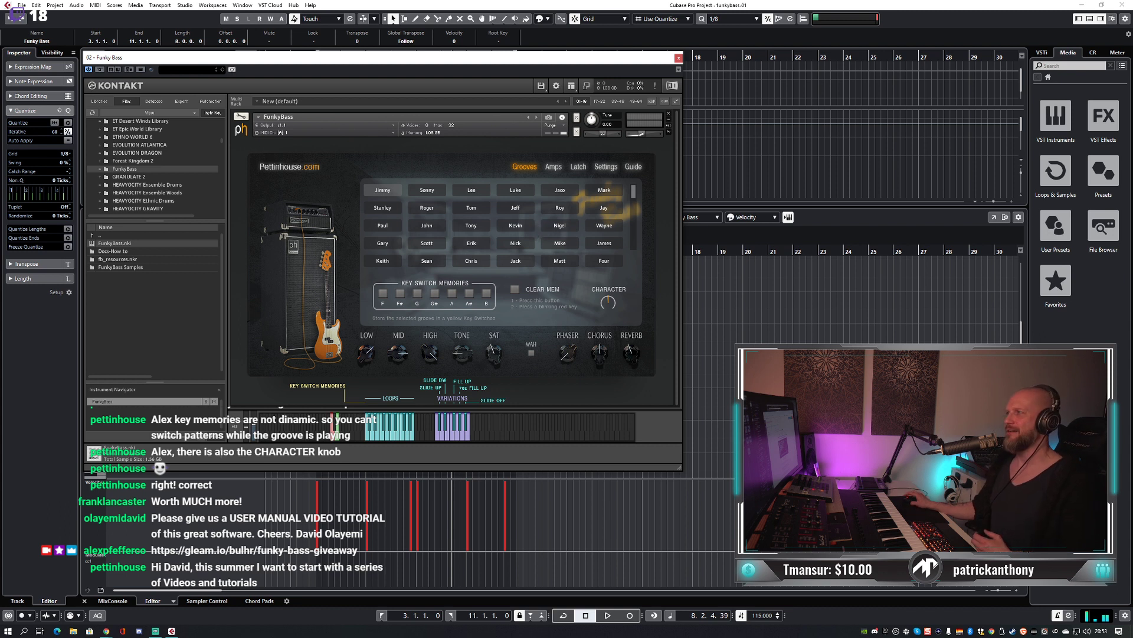
Close the FunkyBass instrument window, enlarge the arrangement area and resize the Funky Bass track so the Superior Drums and Git tracks show.
left_click(978, 244)
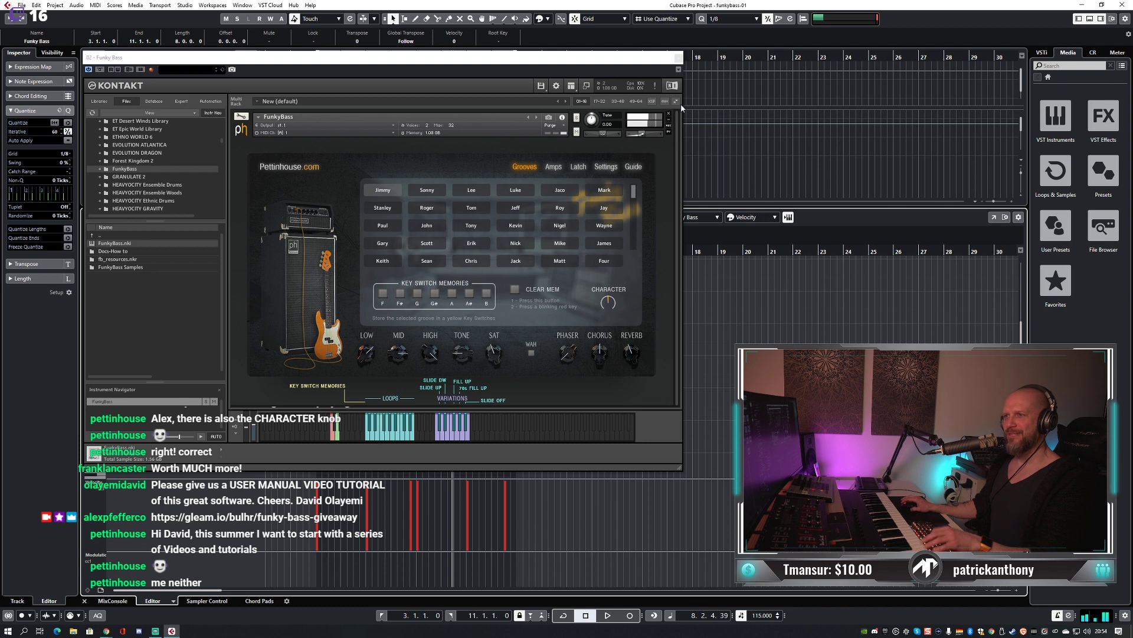
left_click(642, 168)
left_click(641, 168)
left_click_drag(627, 207, 619, 252)
scroll(543, 195, "down", 2)
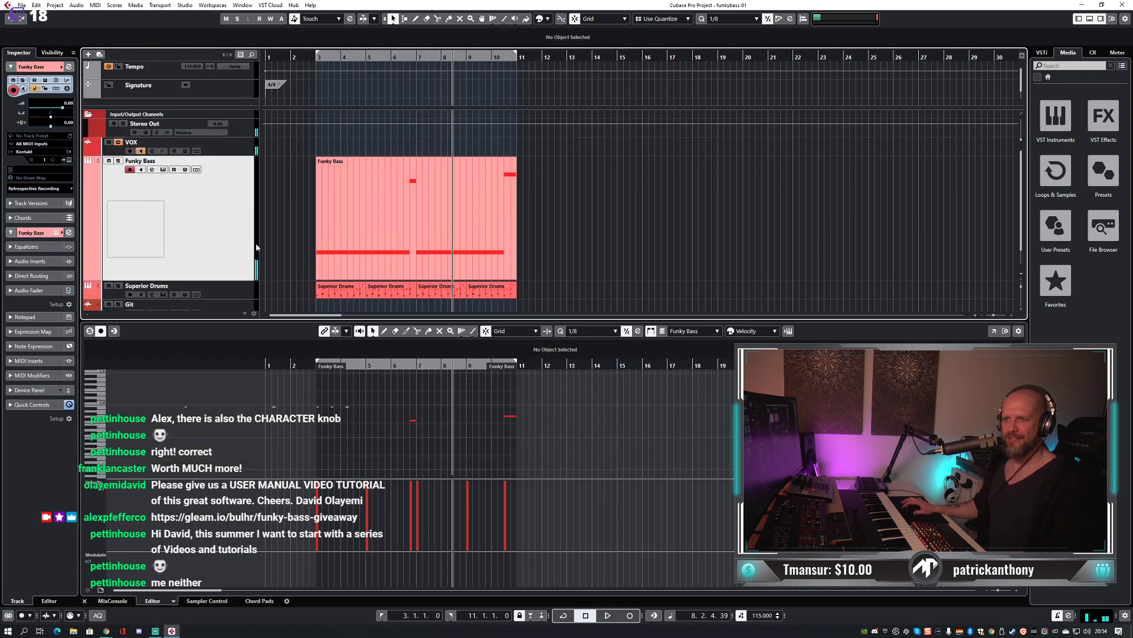
left_click_drag(224, 281, 231, 224)
Play the bass and drums from bar 3 with the FunkyBass instrument window open, close that window and stop playback.
key("space")
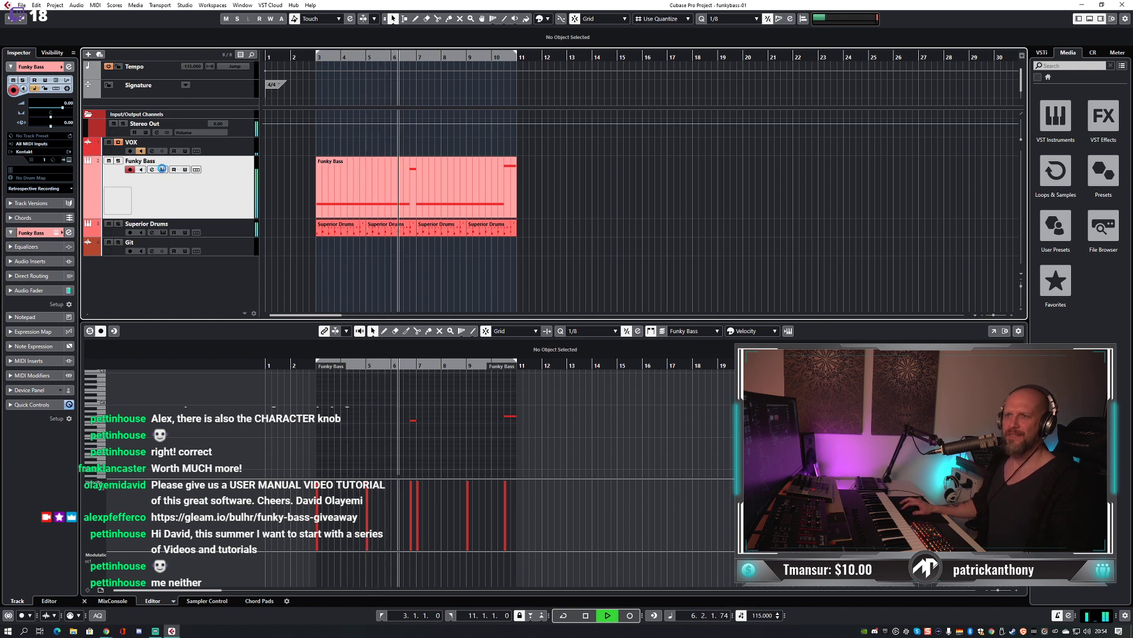
key("e")
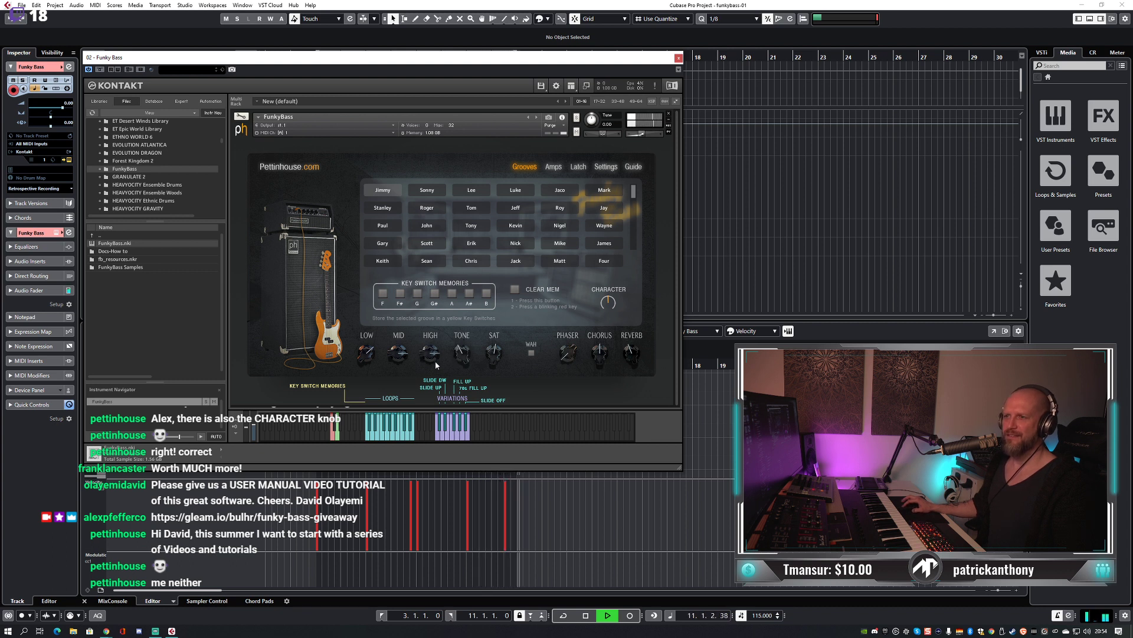
left_click(679, 57)
key("space")
Duplicate the Funky Bass part and all Superior Drums parts directly behind the originals, starting at bar 11.
left_click(483, 176)
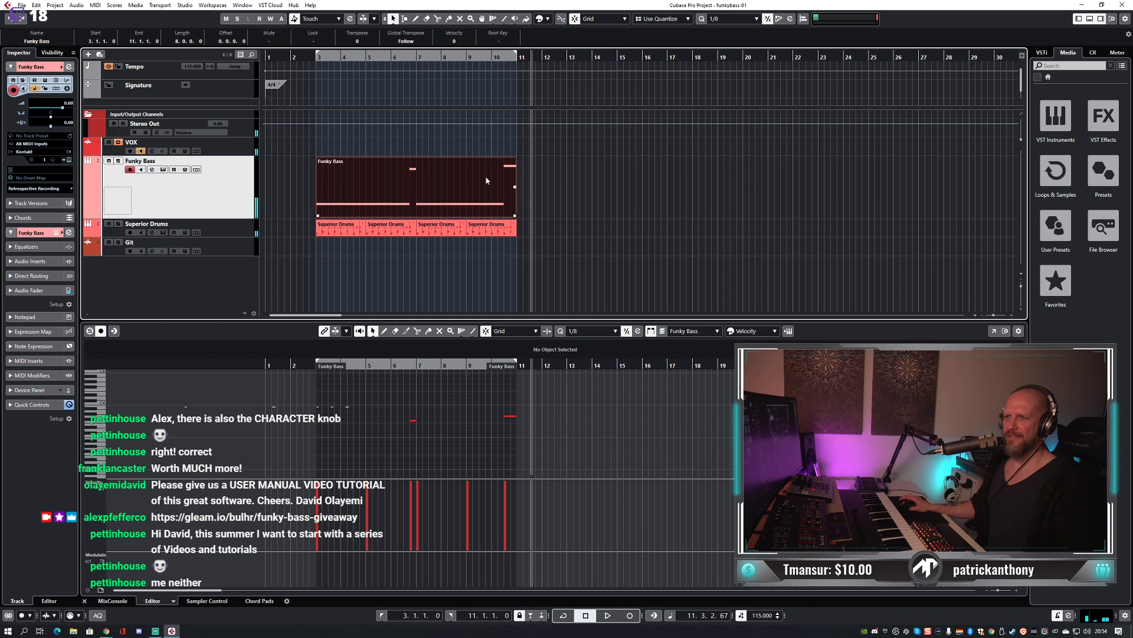
left_click_drag(558, 183, 329, 268)
key("ctrl+d")
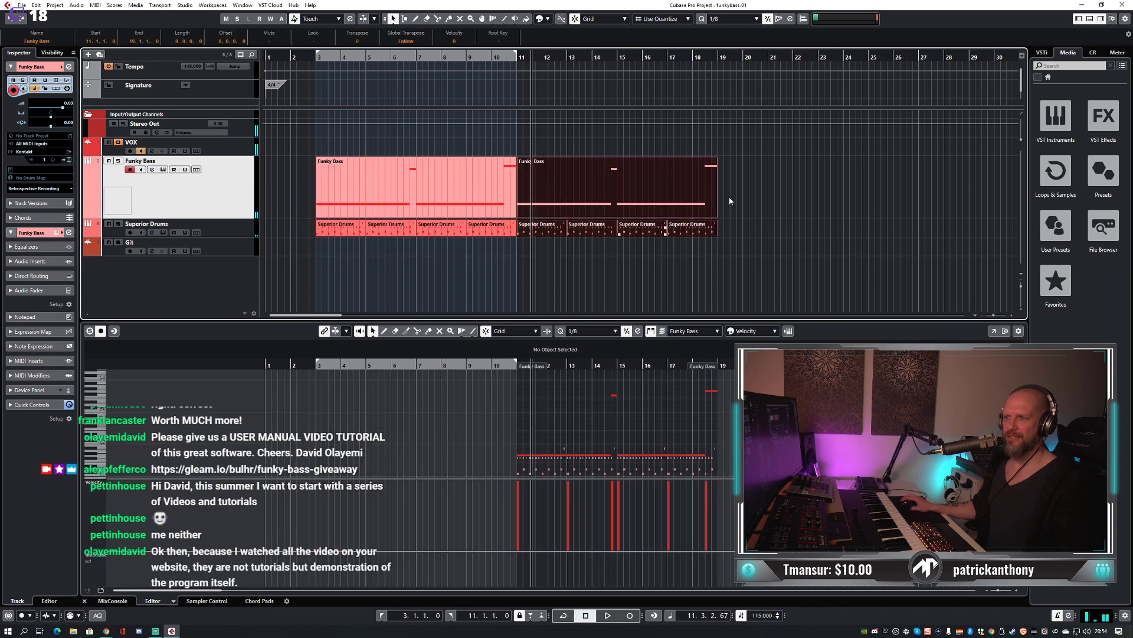
Start playback, extend the locator range to cover bars 3 to 19 and deselect the duplicated parts.
key("space")
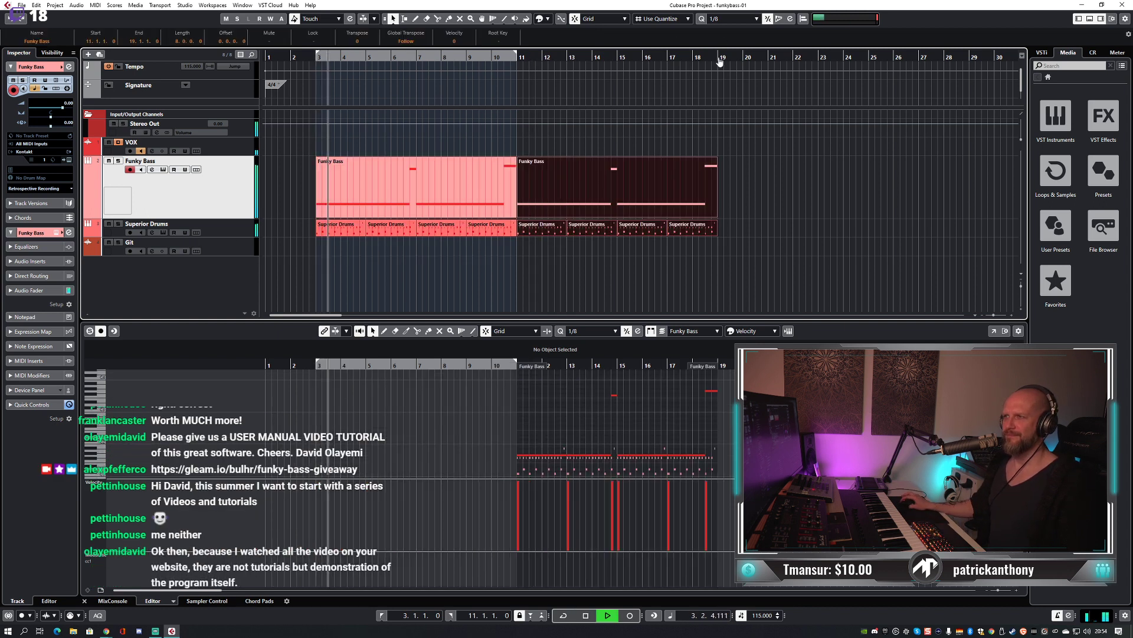
key("p")
key("g")
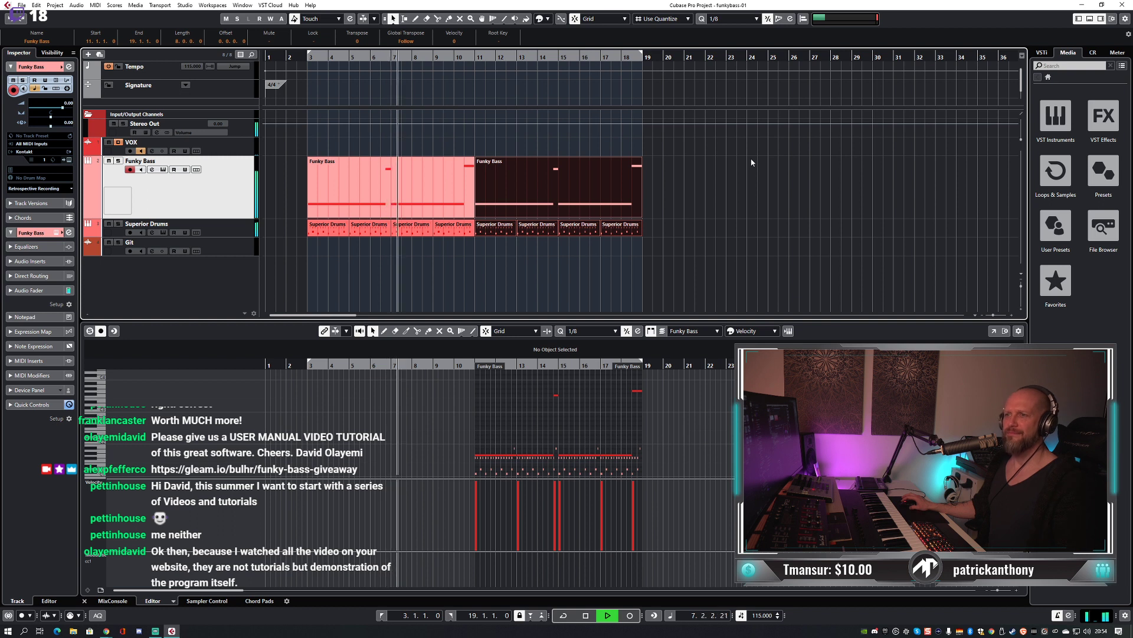
left_click(740, 169)
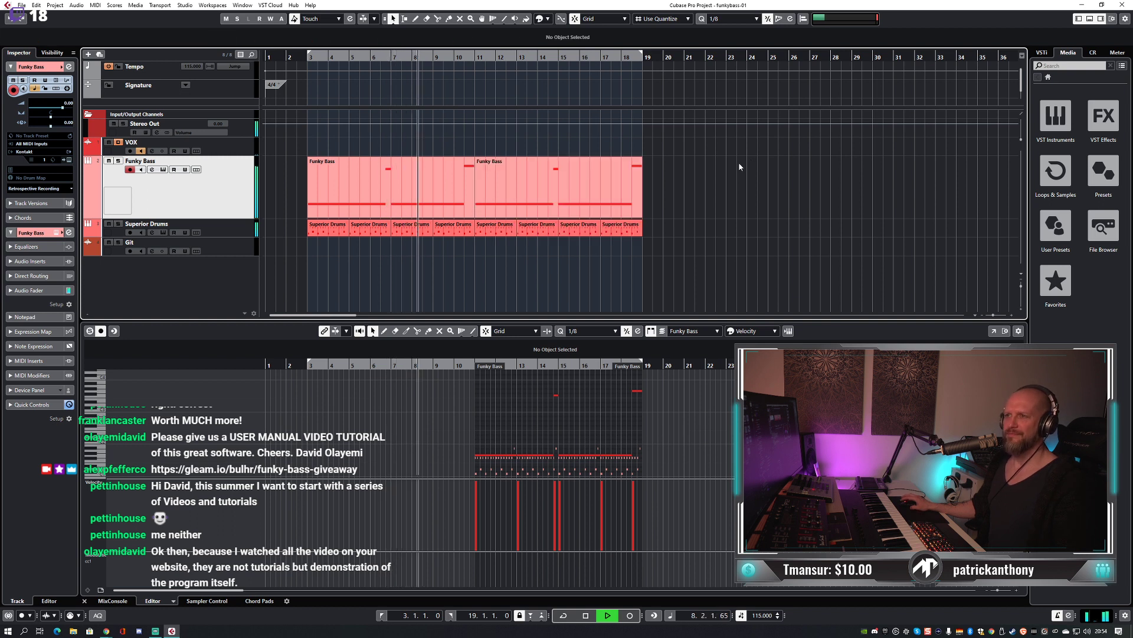
Select all notes in the duplicated Funky Bass part at bar 11, stop playback and transpose them upward.
left_click(595, 199)
left_click(481, 443)
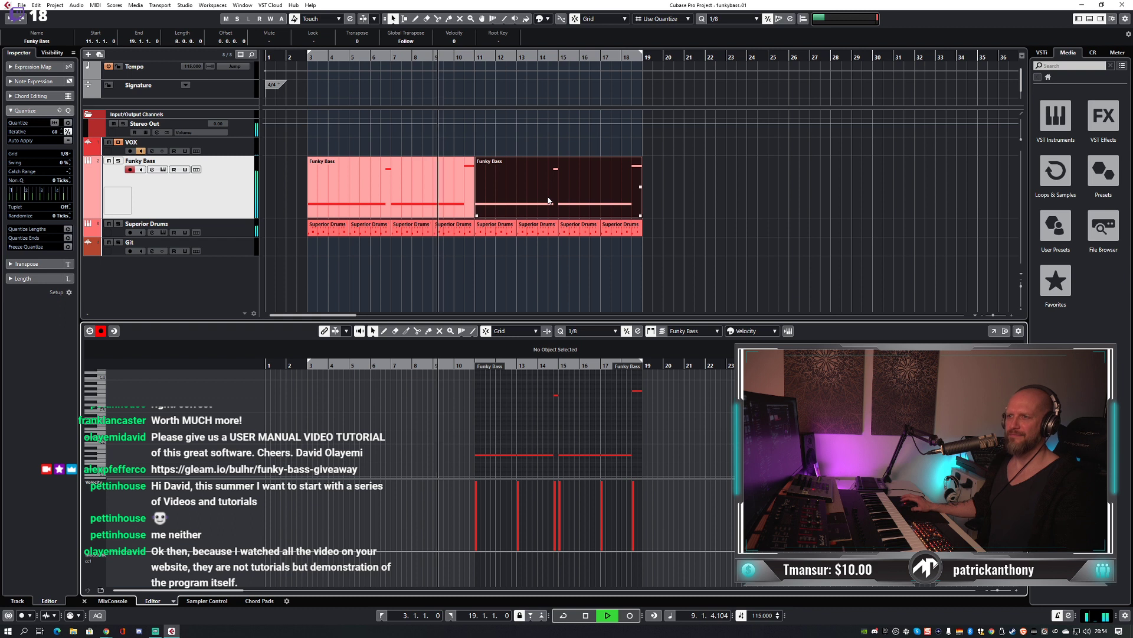
key("ctrl+a")
key("h")
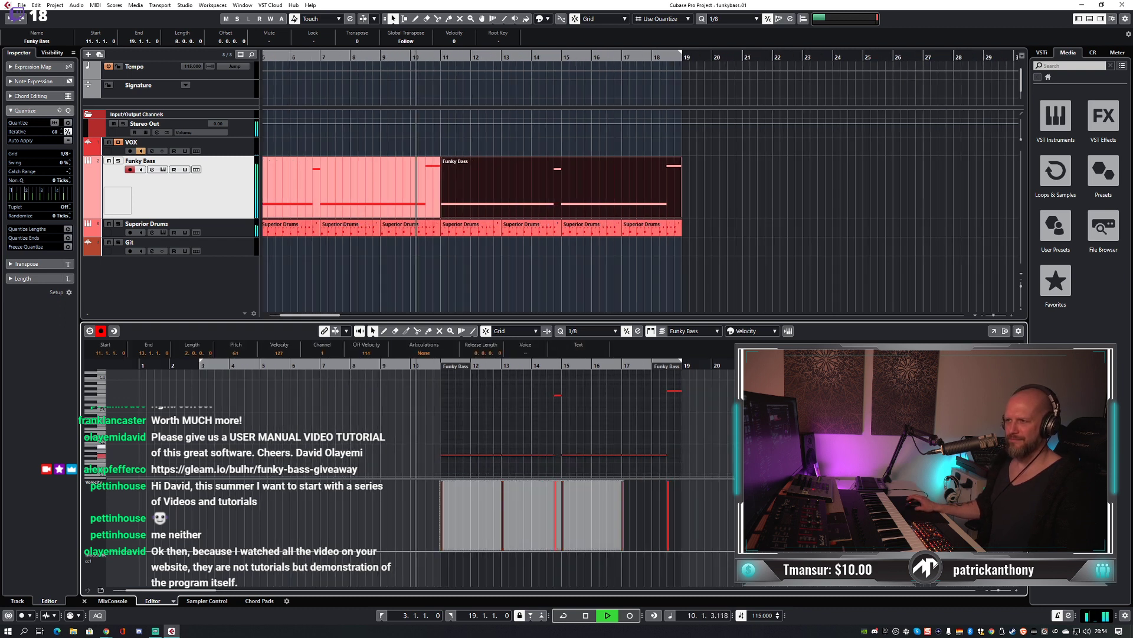
key("space")
key("Up")
key("Up")
key("Up")
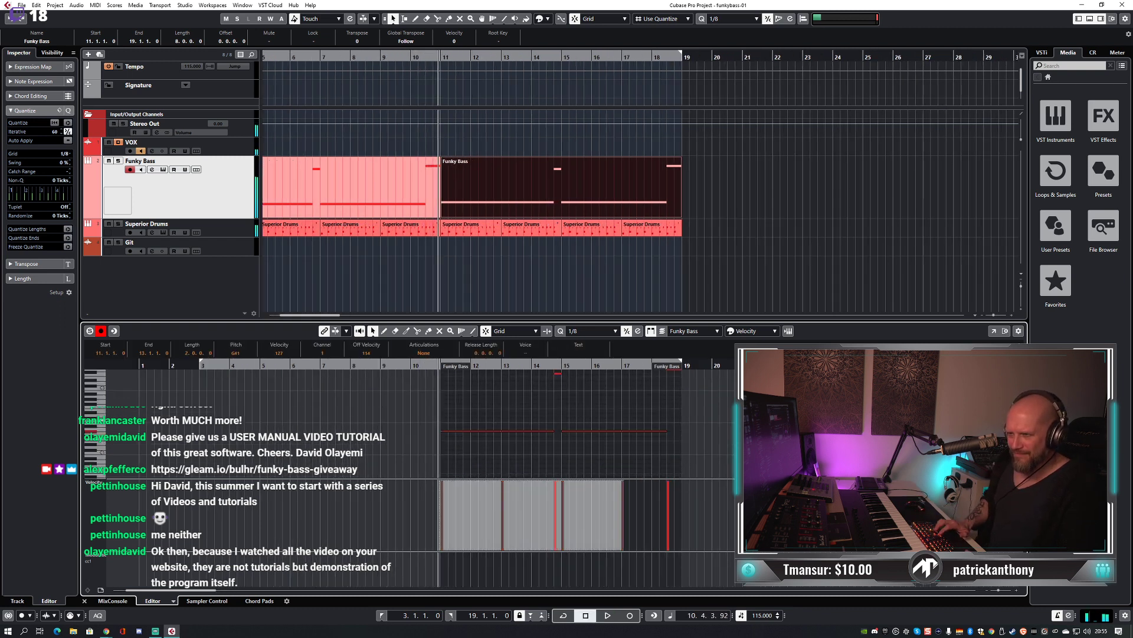
Transpose the selected notes of the second Funky Bass part further up, bringing its first long note to C2.
key("space")
key("Up")
key("Up")
key("space")
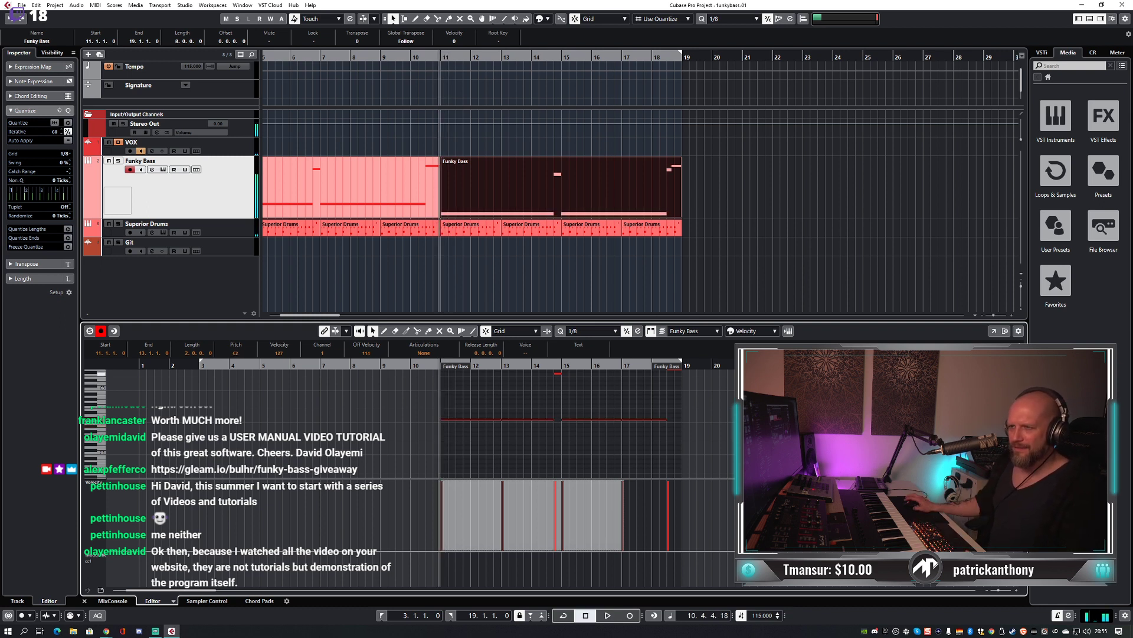
Play the transposed bass part over the drums, deselect it and activate cycle playback for bars 3 to 19.
key("h")
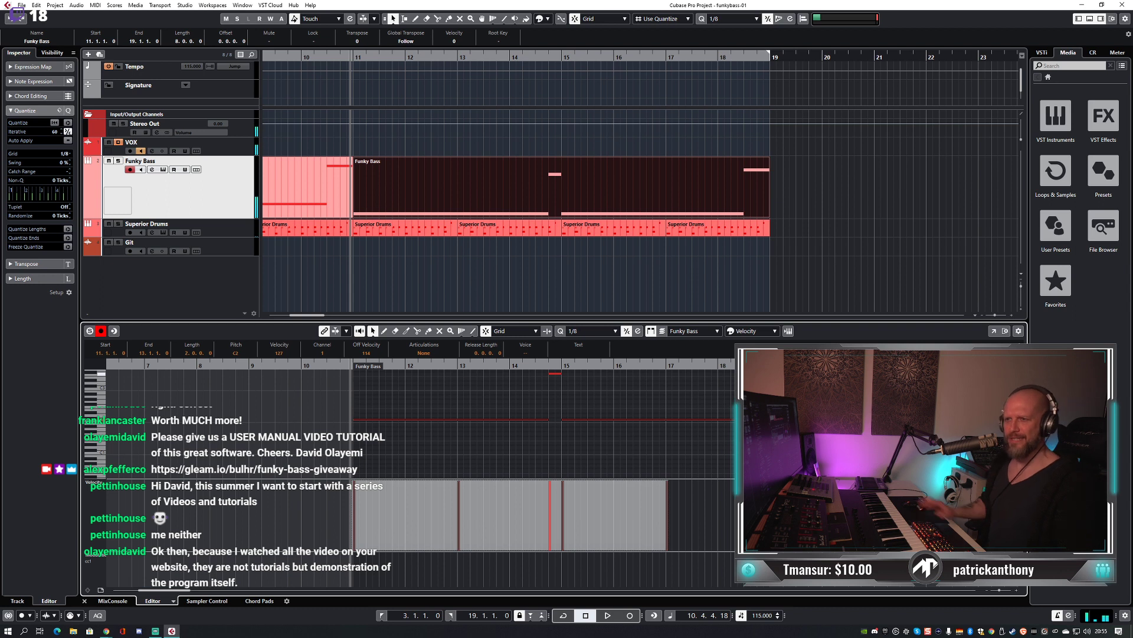
key("space")
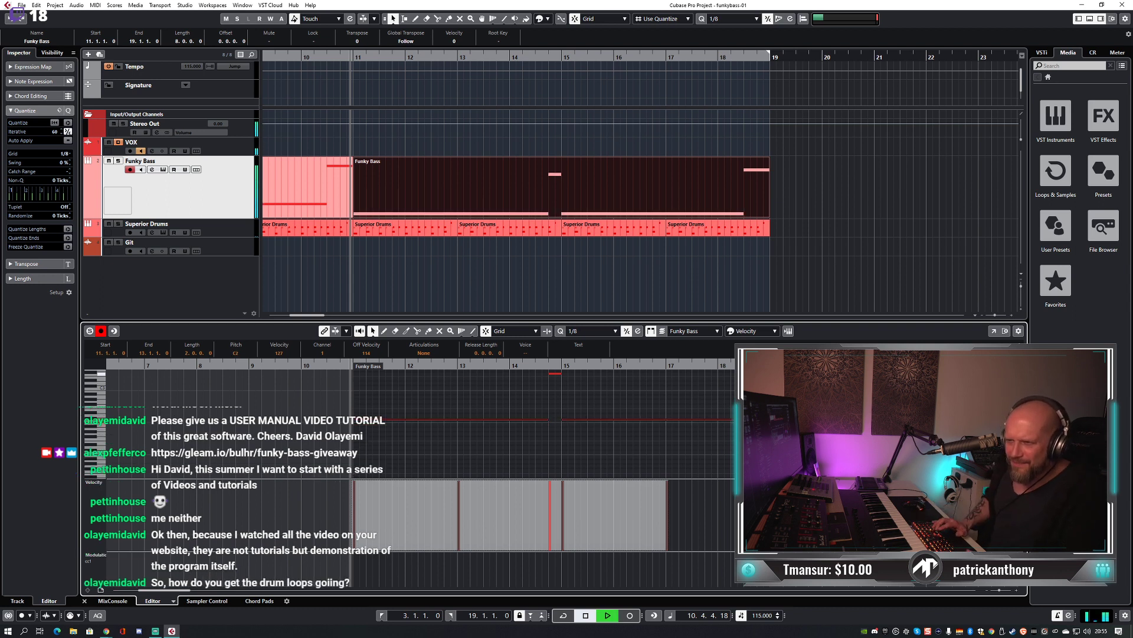
key("g")
key("g")
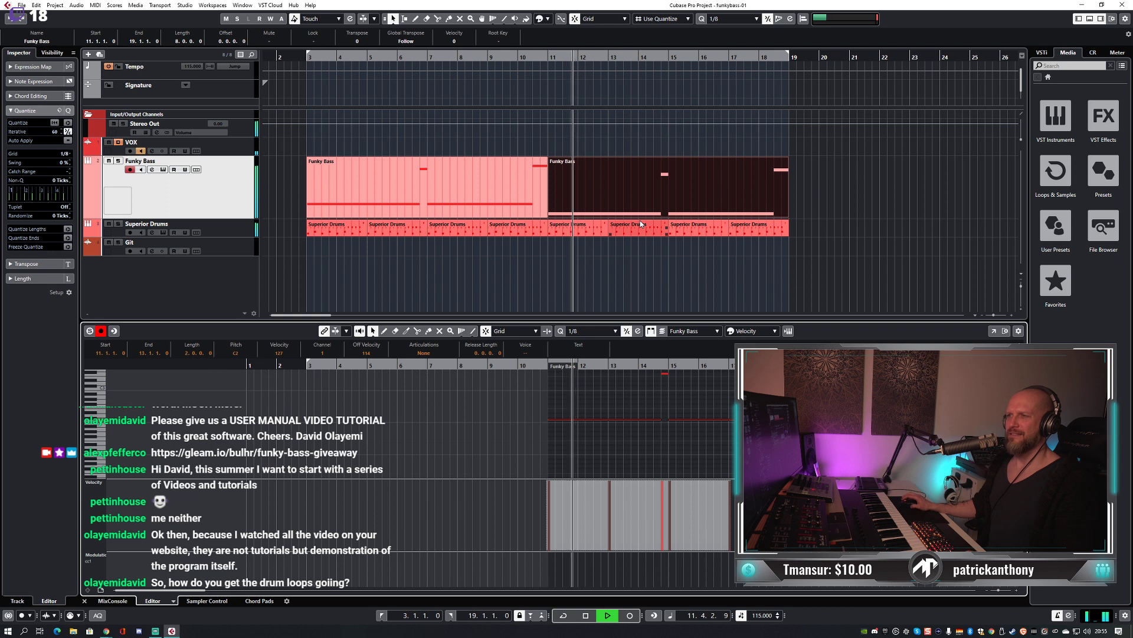
key("g")
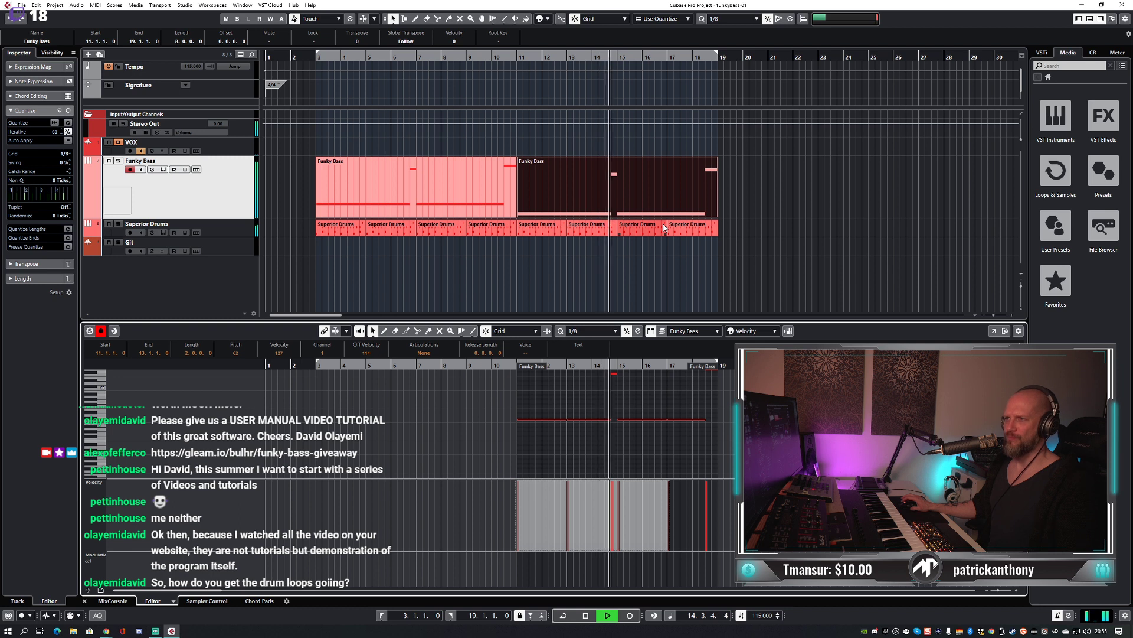
left_click(842, 184)
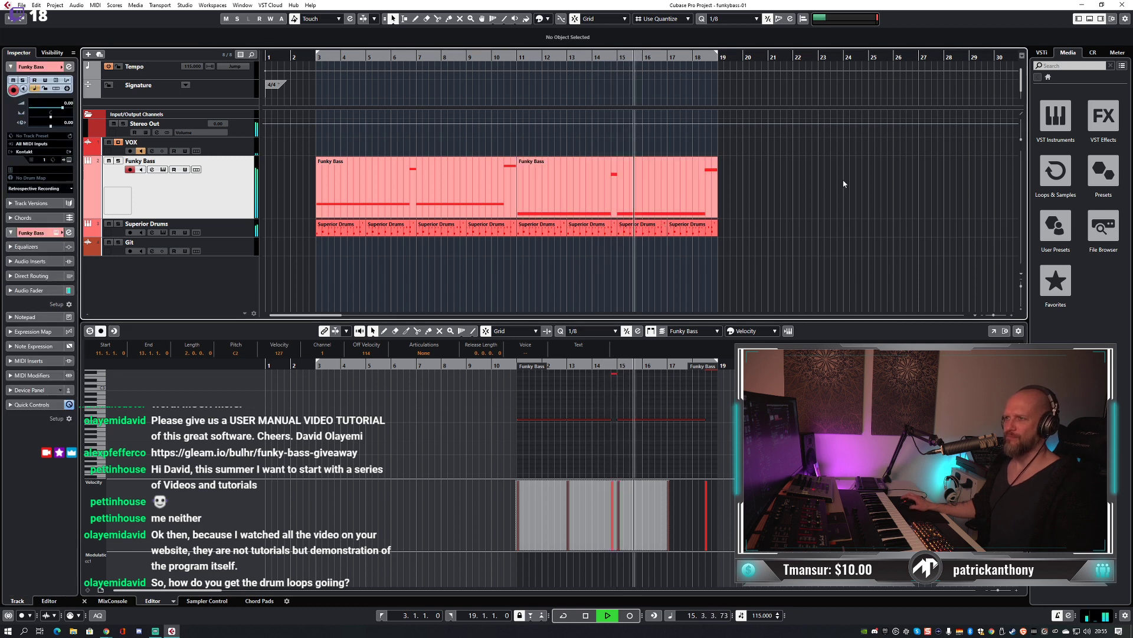
key("g")
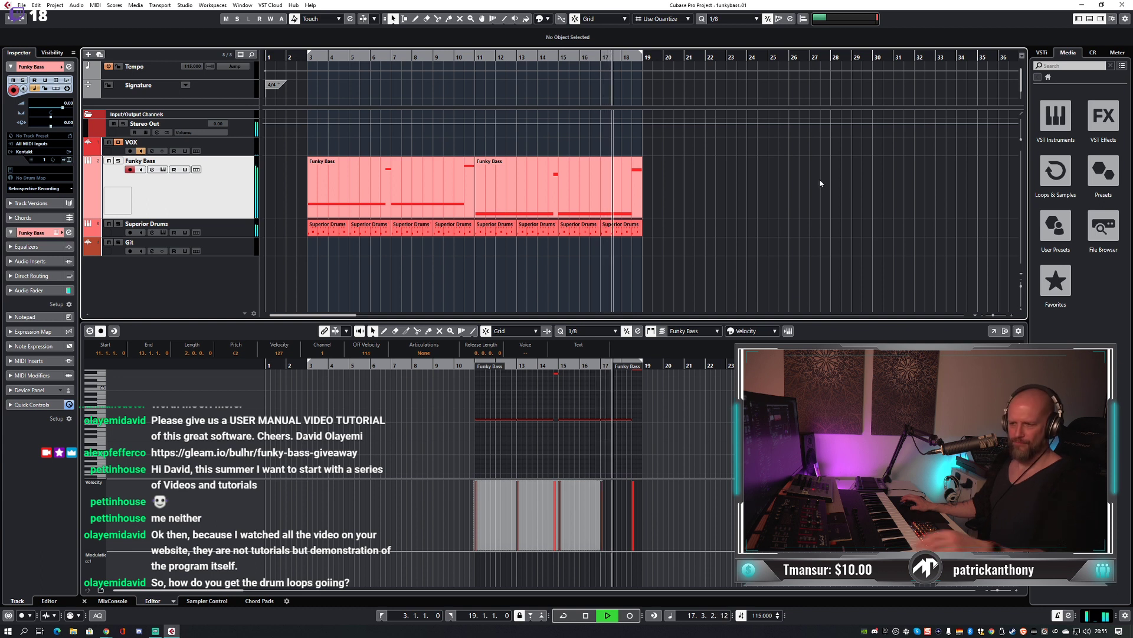
key("KP_Divide")
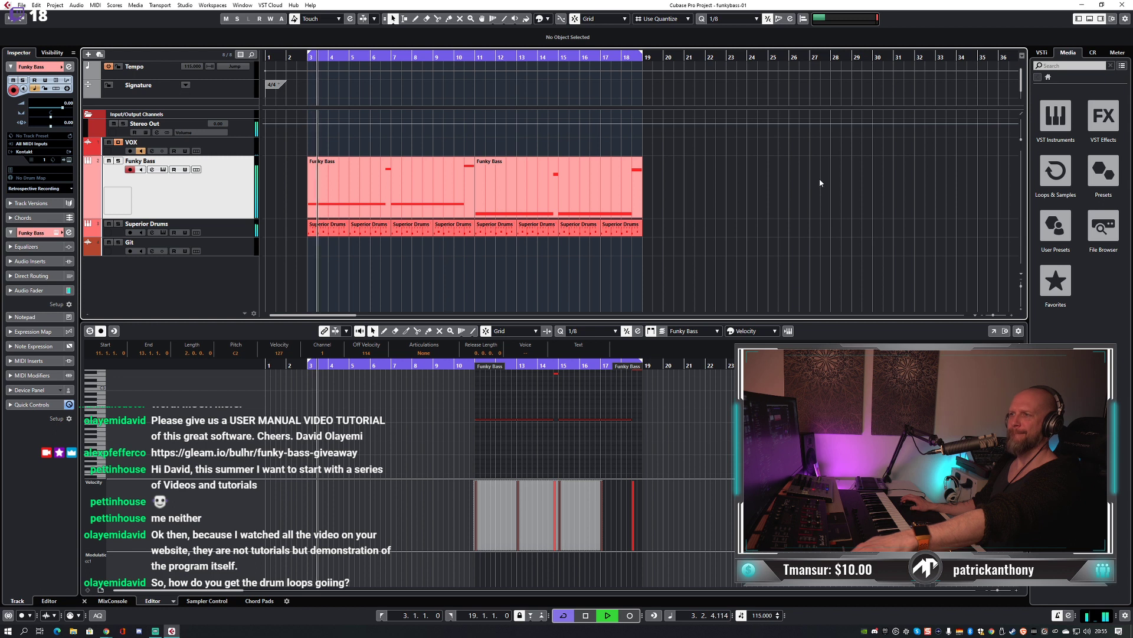
Stop playback and glue the two Funky Bass parts into one continuous part from bar 3 to bar 19.
left_click(543, 186)
key("space")
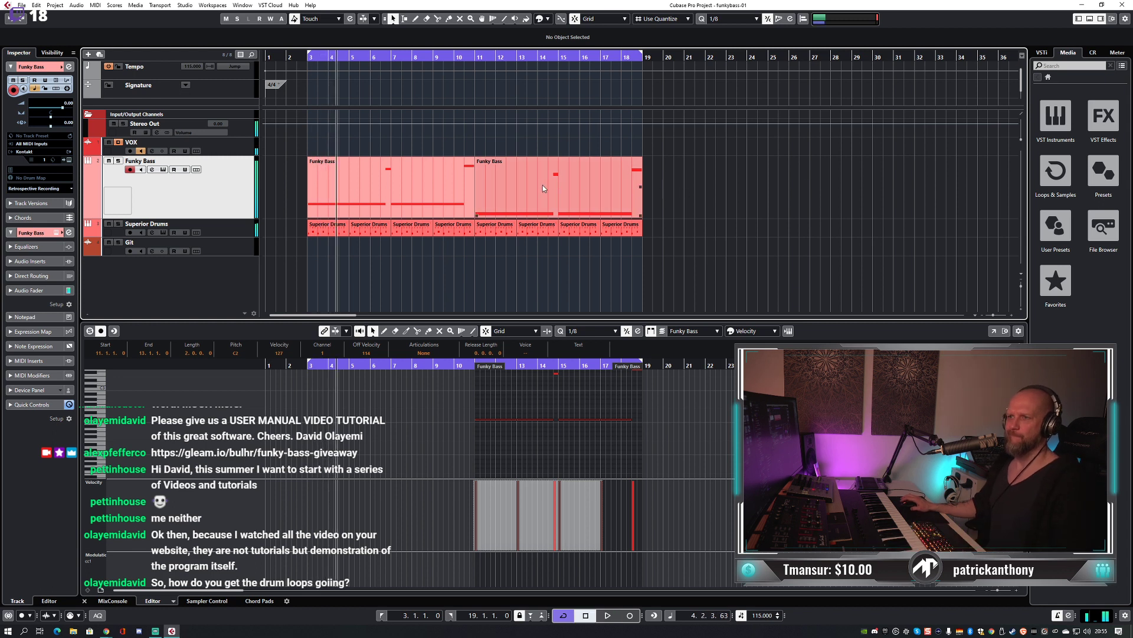
left_click(442, 177, "shift")
key("5")
left_click(445, 176)
key("1")
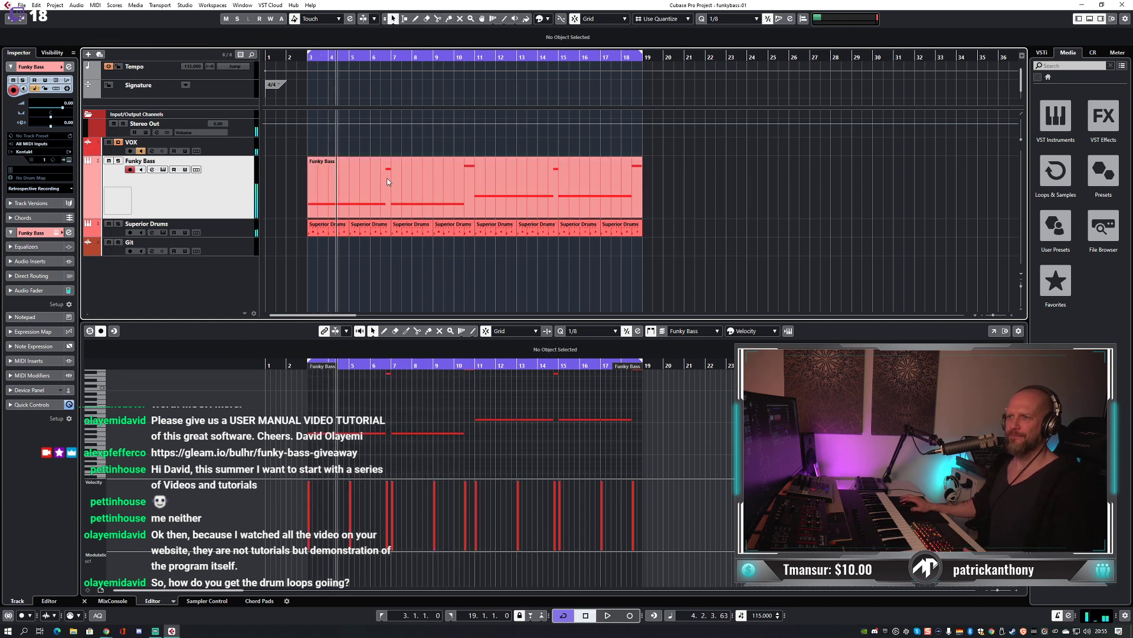
Move the short fill note at the end of bar 6 in the glued bass part down to D2 and audition it.
left_click(388, 178)
scroll(423, 384, "up", 1)
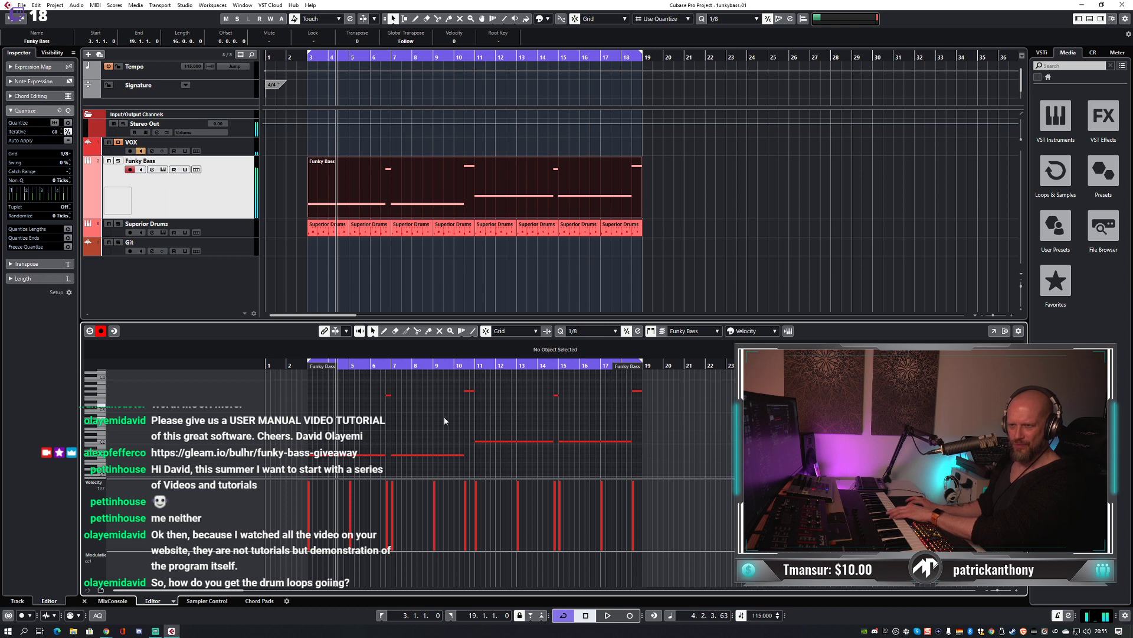
left_click(388, 395)
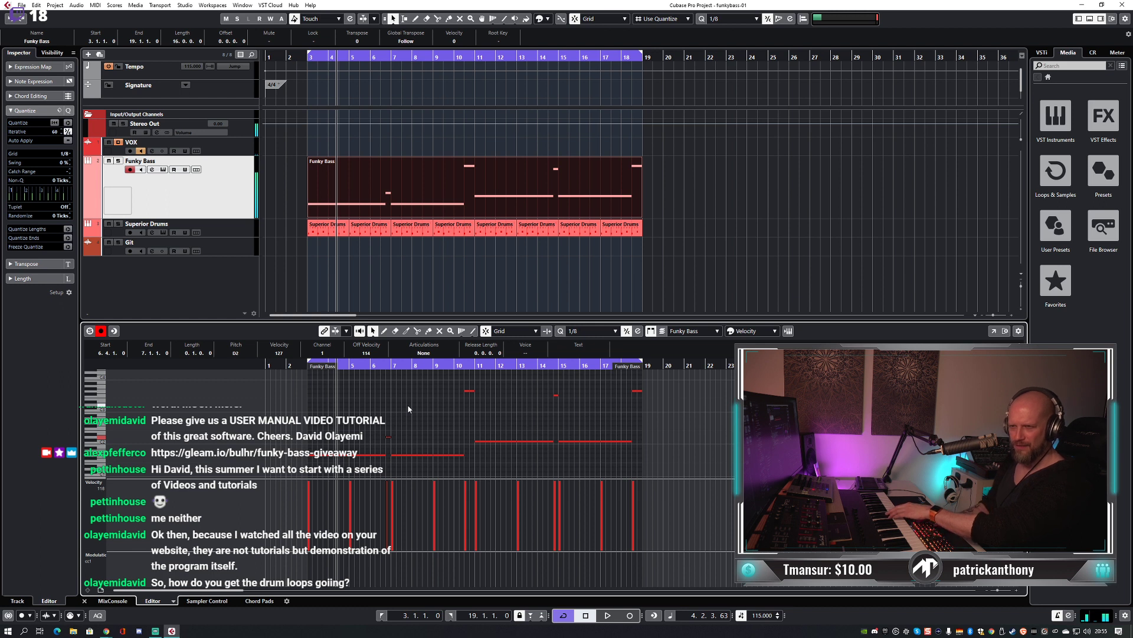
key("space")
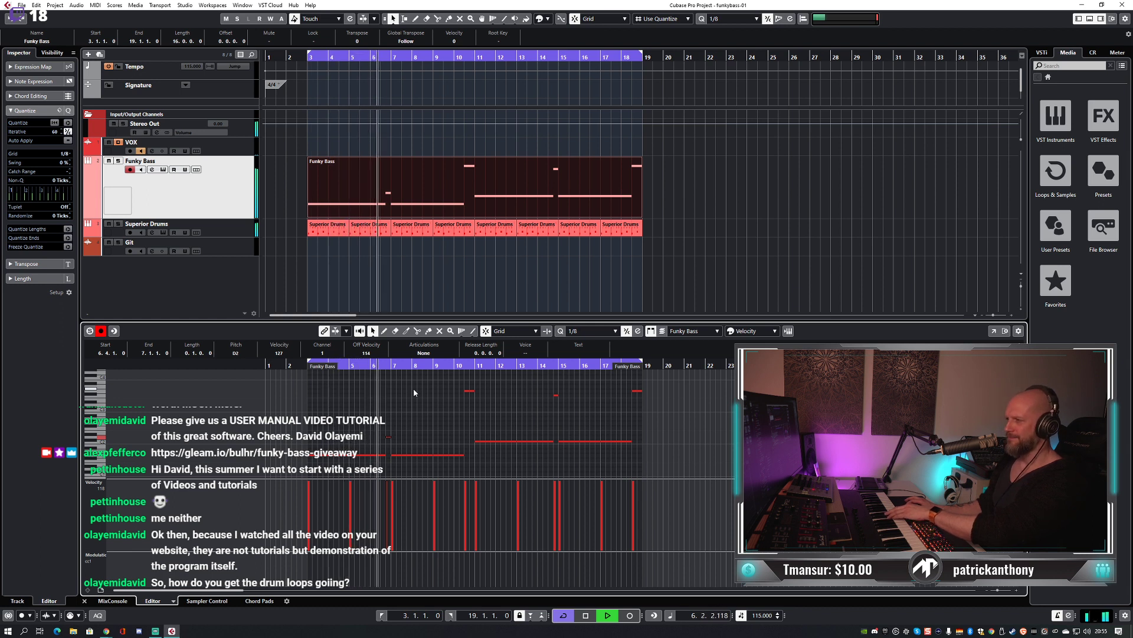
left_click(520, 404)
key("space")
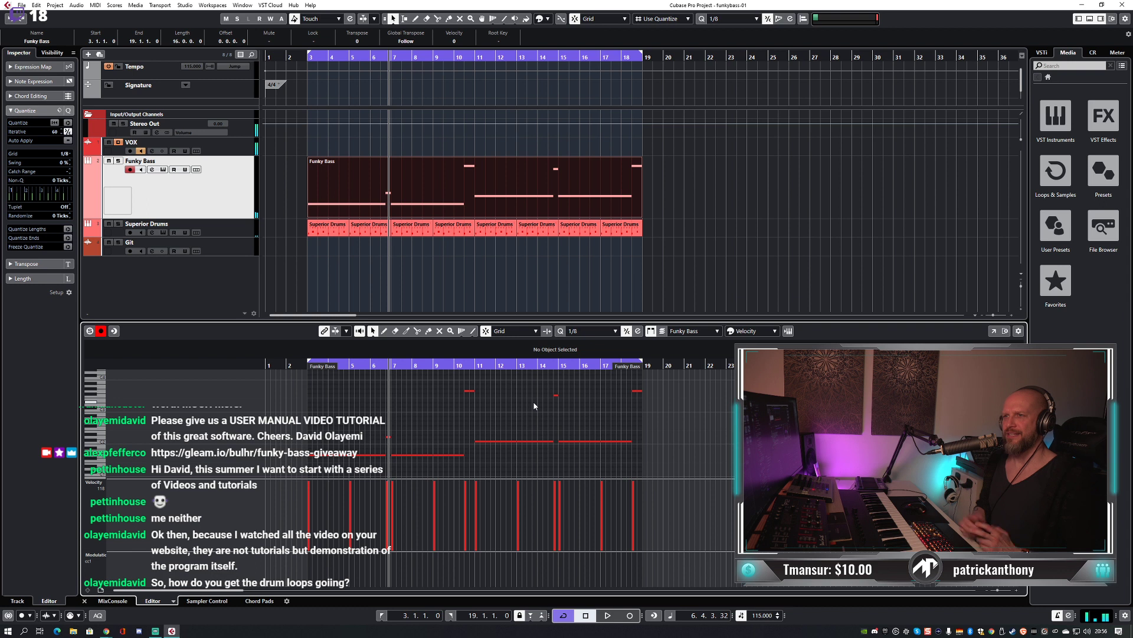
Open the FunkyBass instrument on the Funky Bass track and show its amp choices.
left_click(164, 192)
left_click(163, 170)
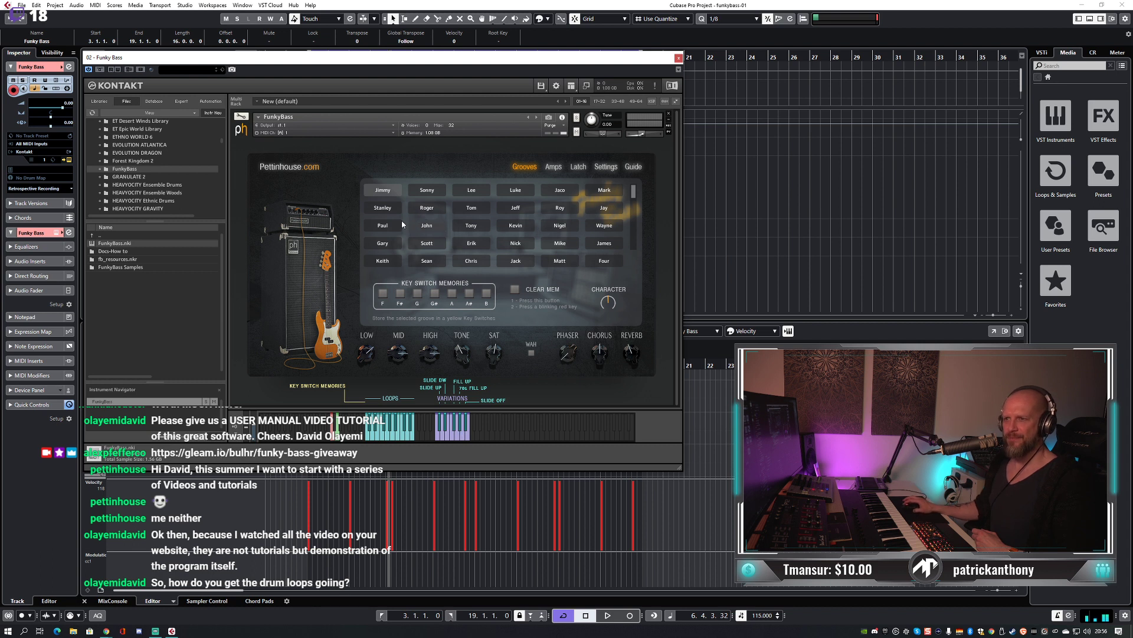
left_click(555, 167)
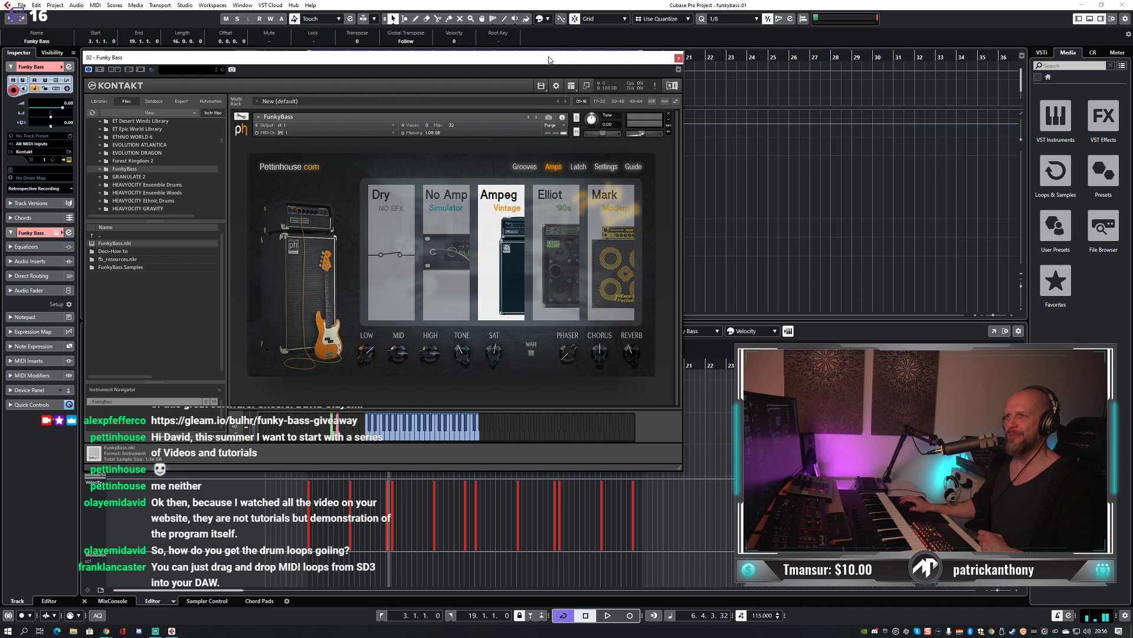
left_click_drag(553, 62, 562, 72)
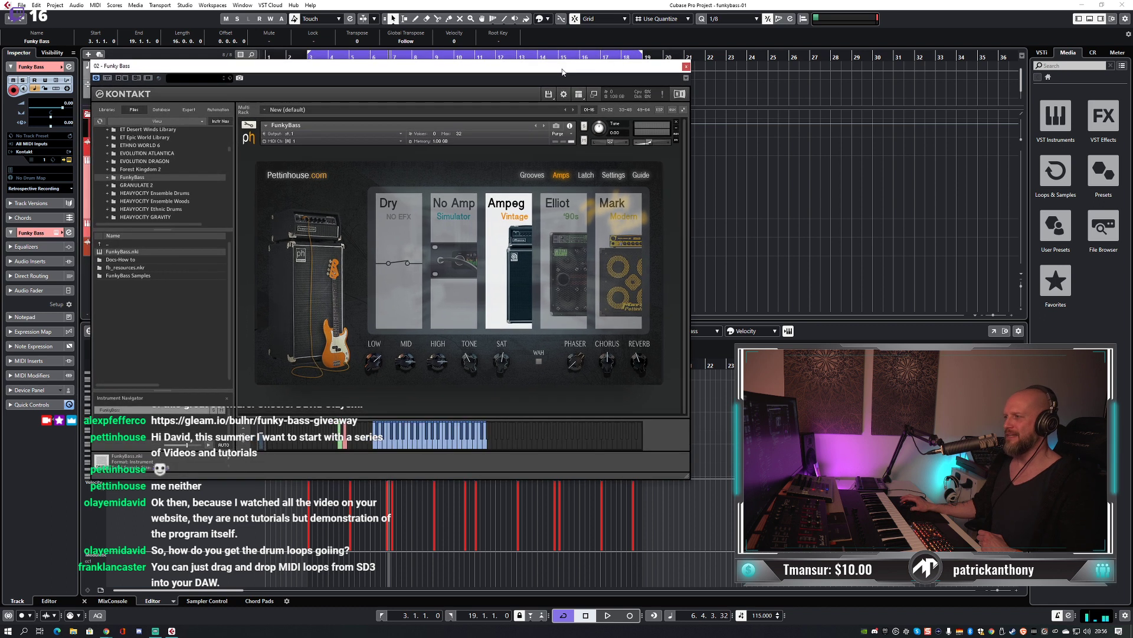
left_click_drag(562, 72, 574, 67)
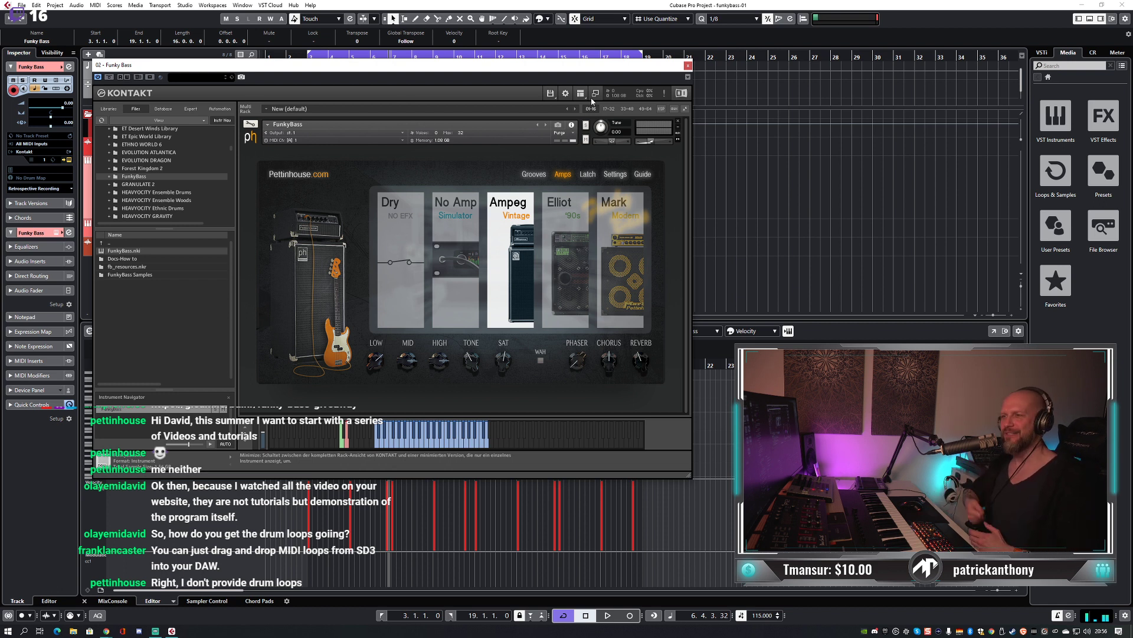
left_click_drag(588, 68, 588, 59)
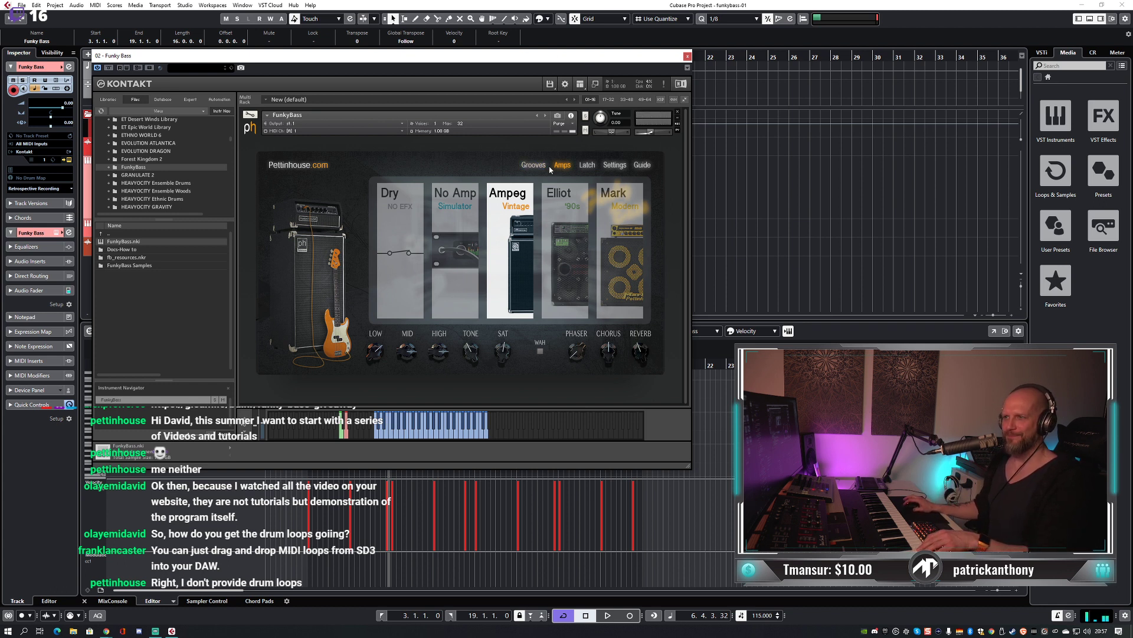
Return to the FunkyBass grooves page, audition a coloured key on the virtual keyboard and close the instrument window.
left_click(533, 165)
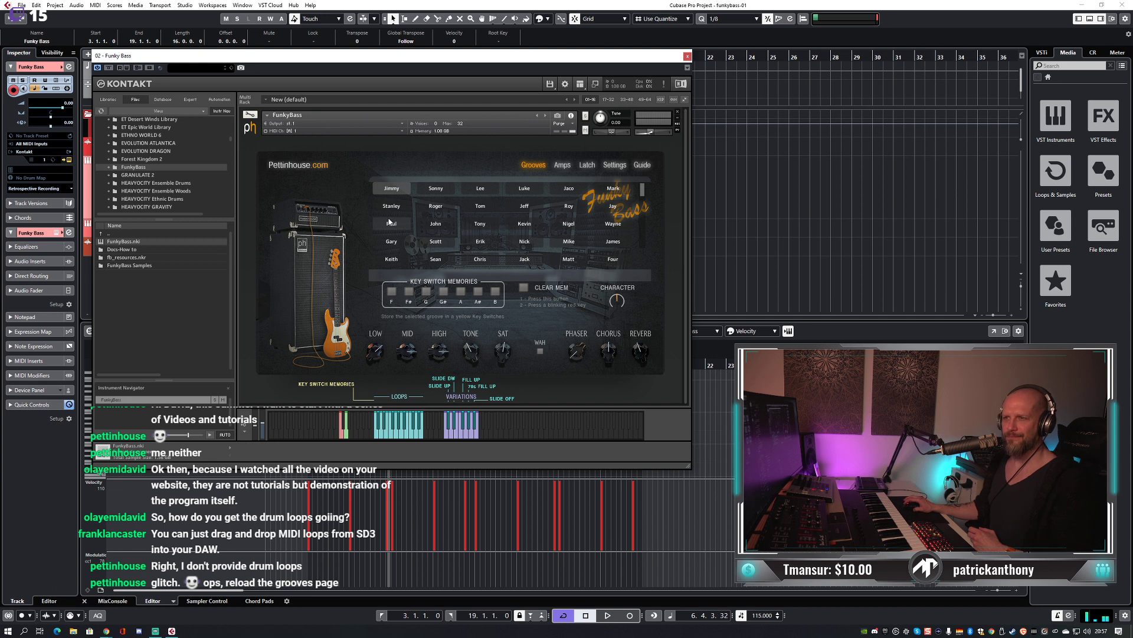
left_click(343, 437)
left_click(345, 436)
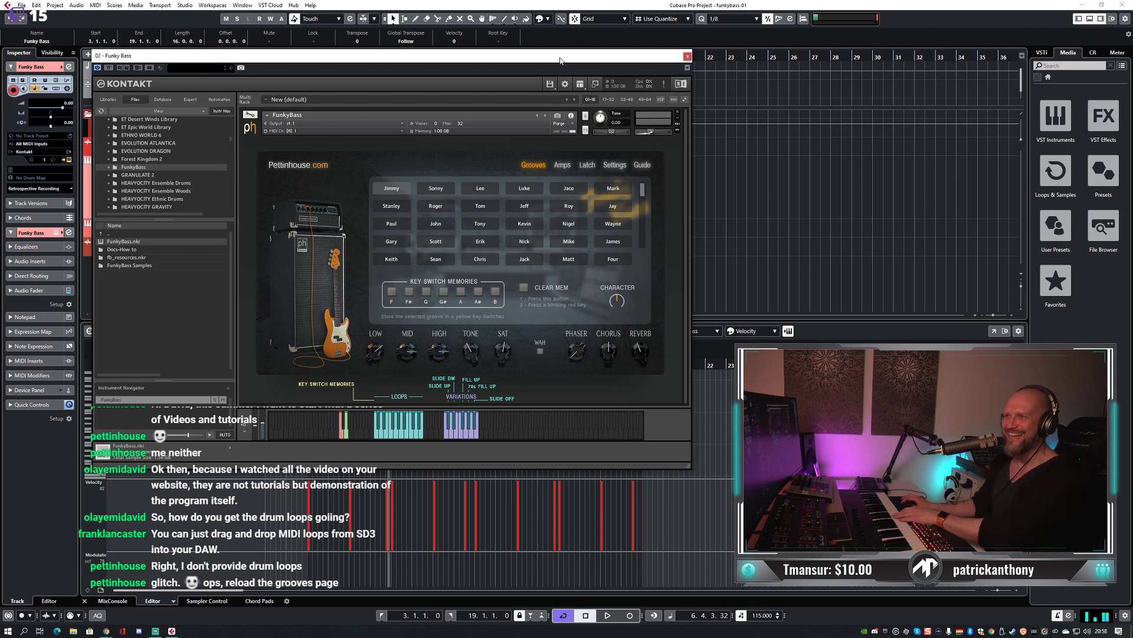
left_click_drag(561, 59, 554, 56)
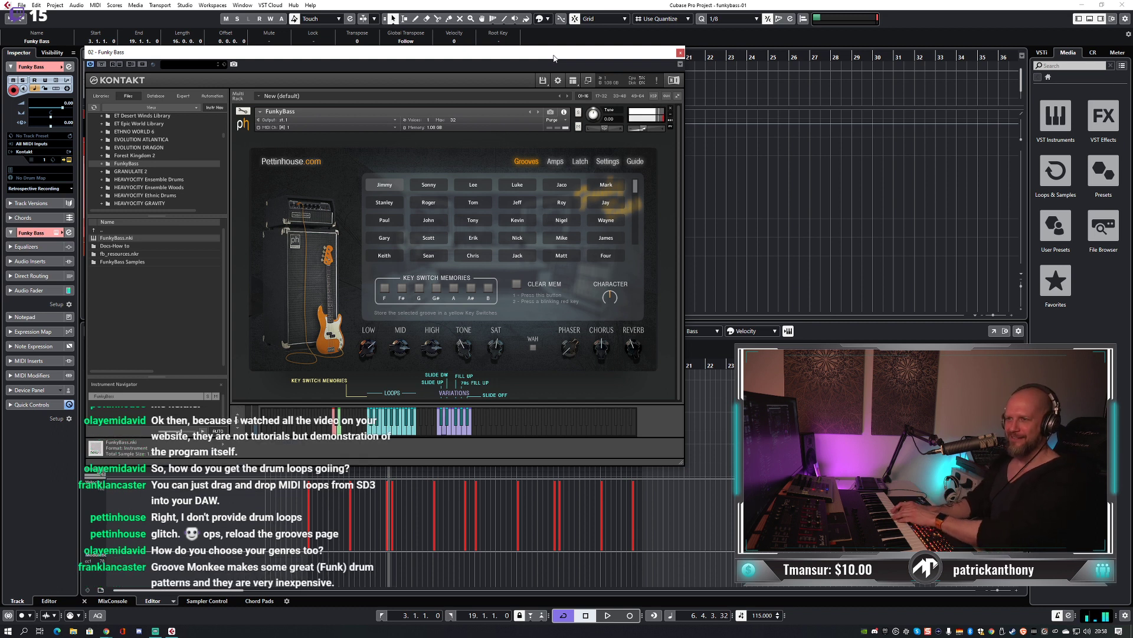
left_click(680, 52)
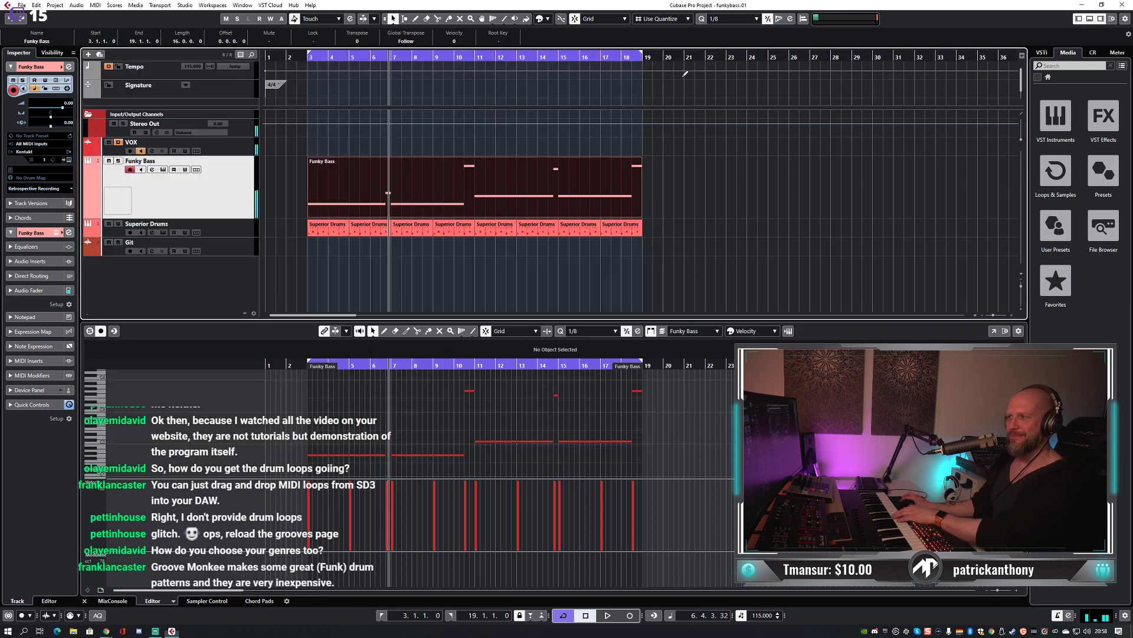
Deselect the bass part, select the Superior Drums track and play the bass and drums from bar 3.
left_click(688, 202)
key("space")
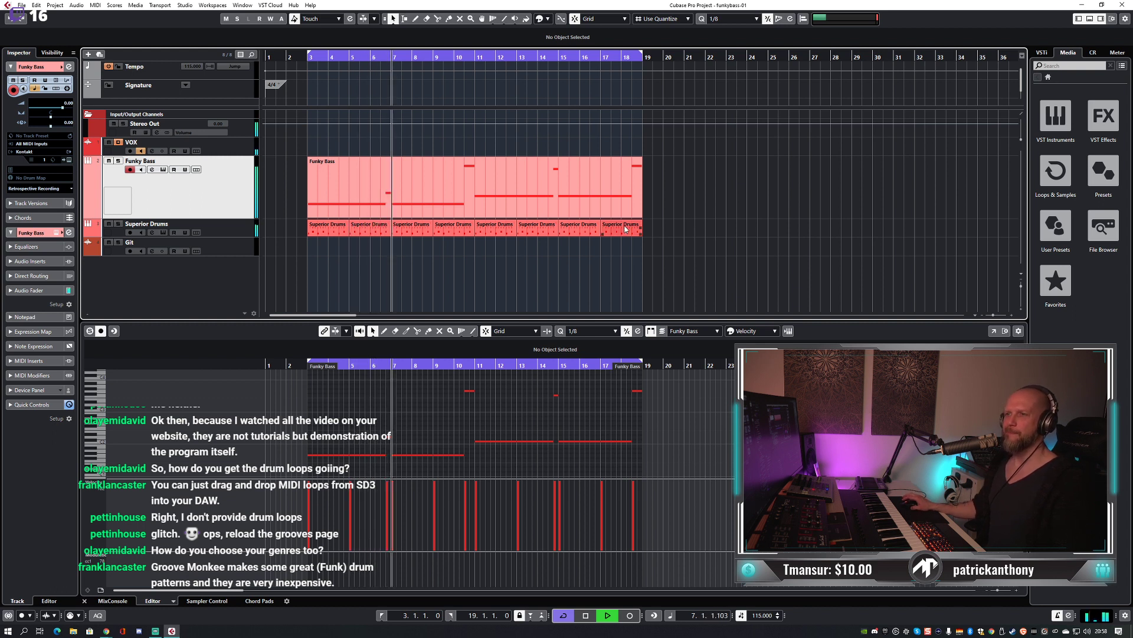
key("space")
left_click(236, 235)
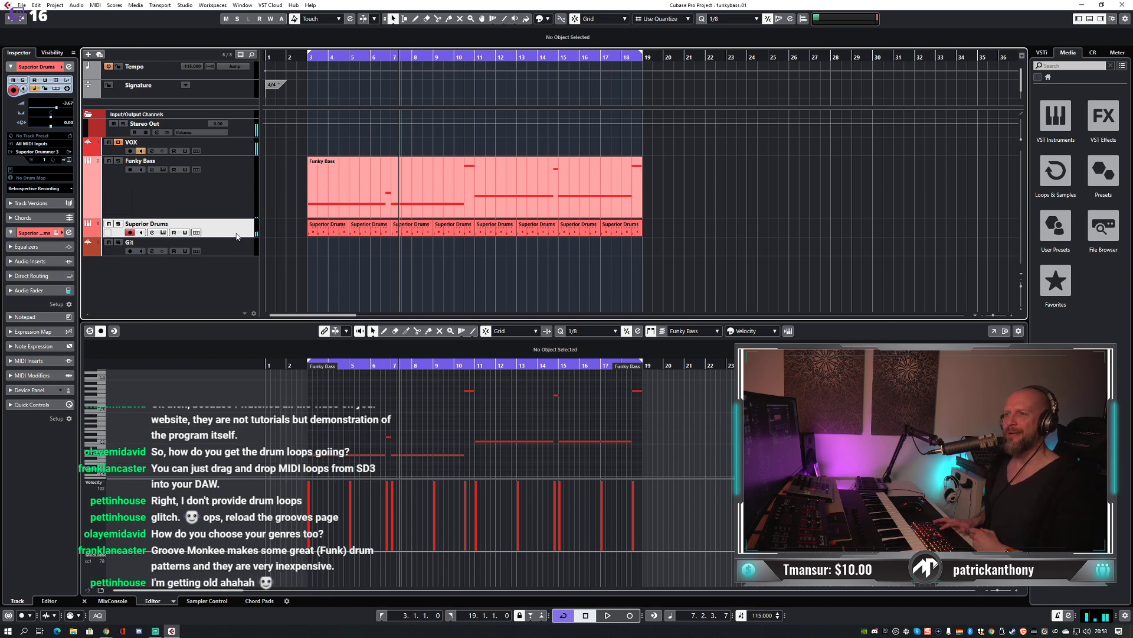
key("space")
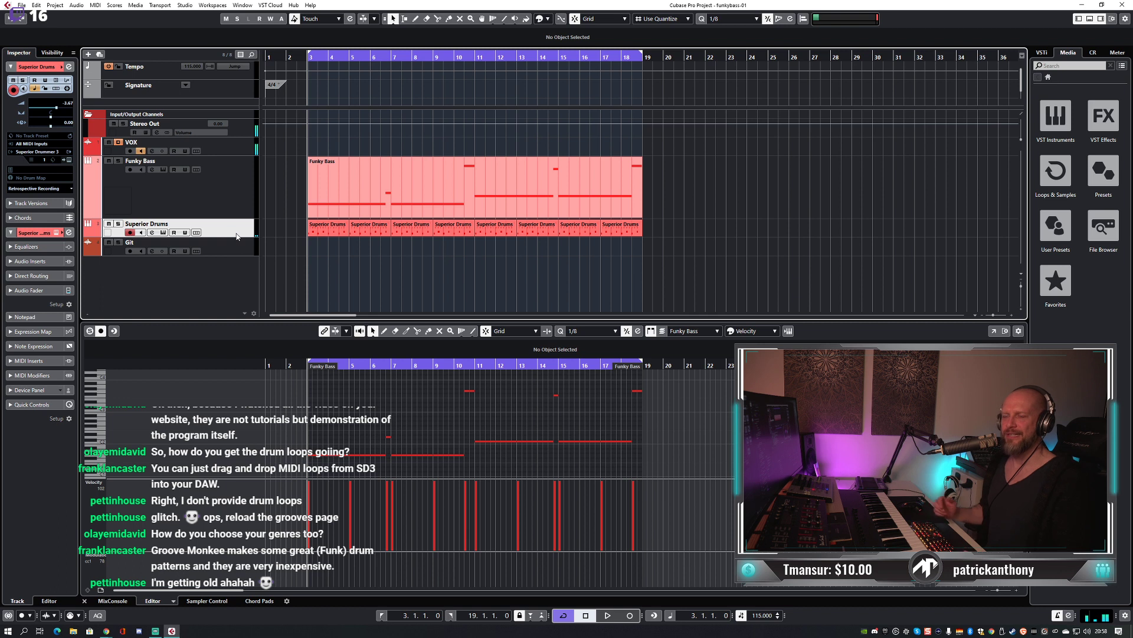
key("space")
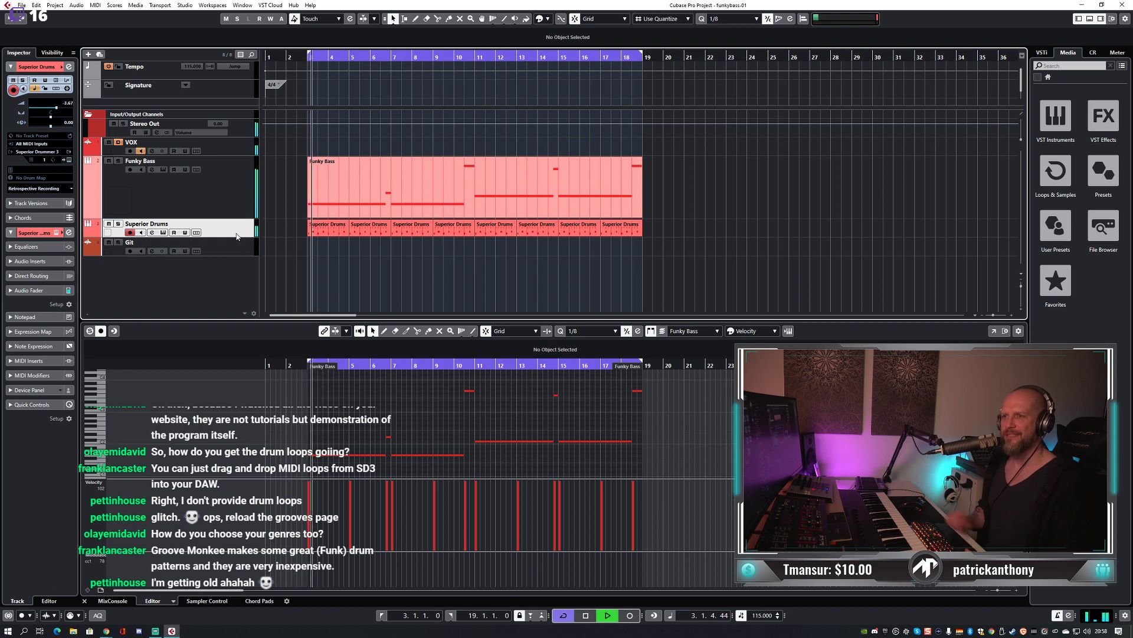
Lower the Funky Bass level and raise Superior Drums to -1.72 in the MixConsole, then return to the project.
key("F3")
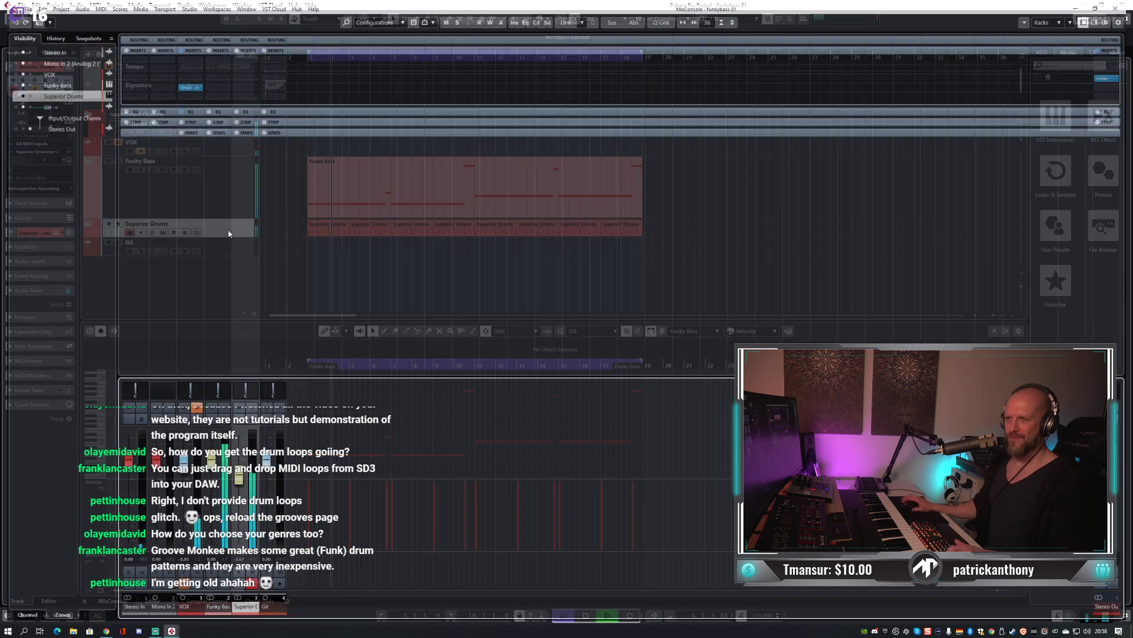
left_click(213, 471)
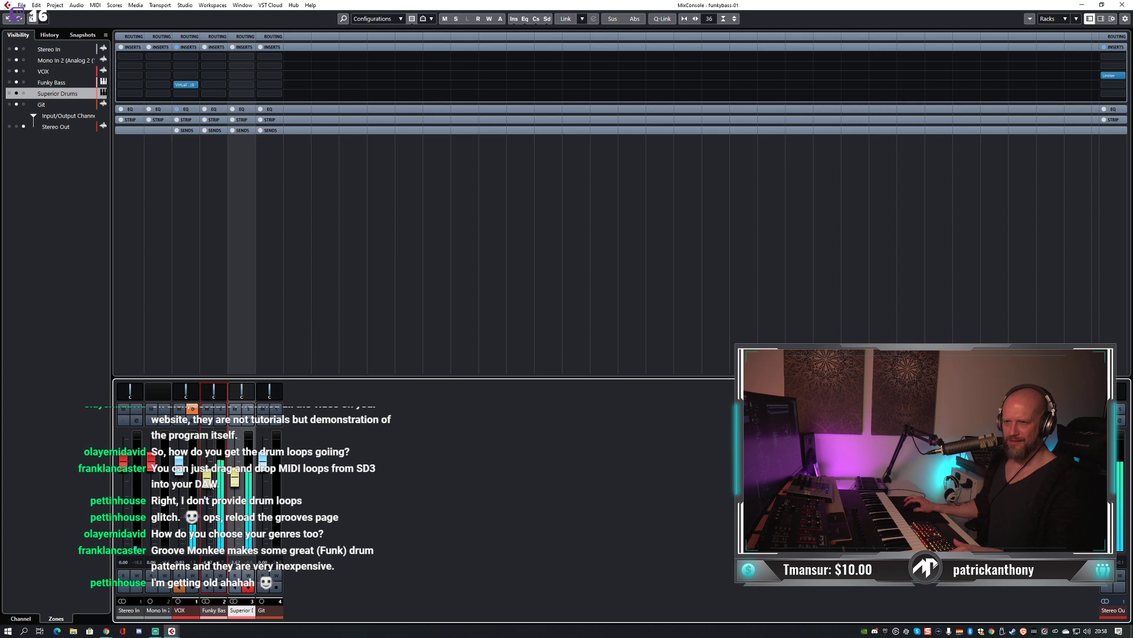
left_click(235, 473)
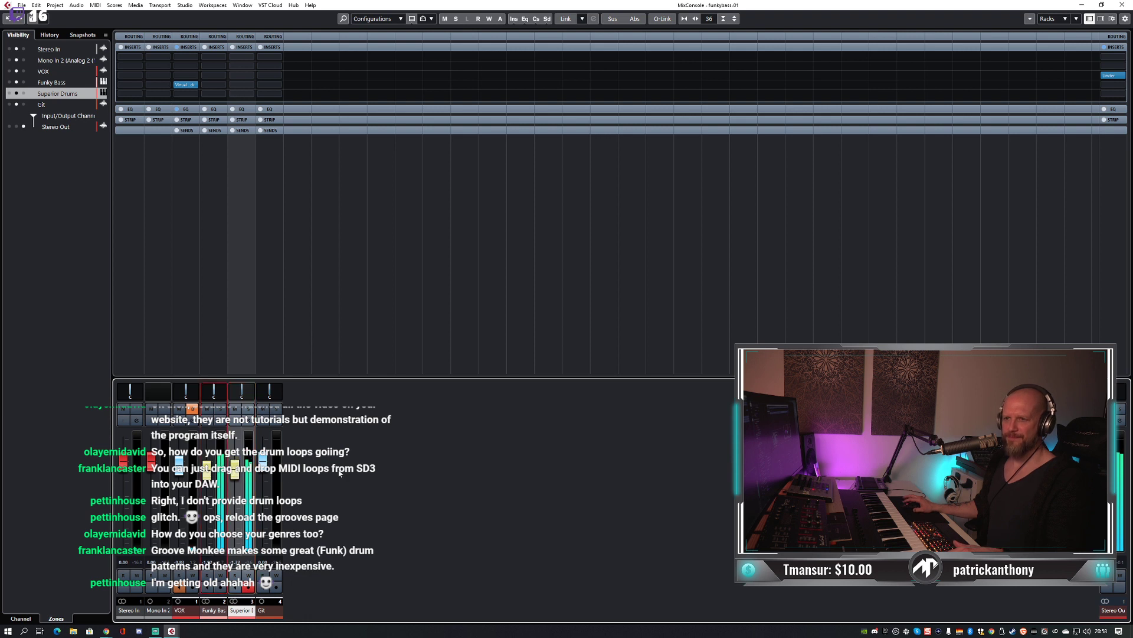
key("F3")
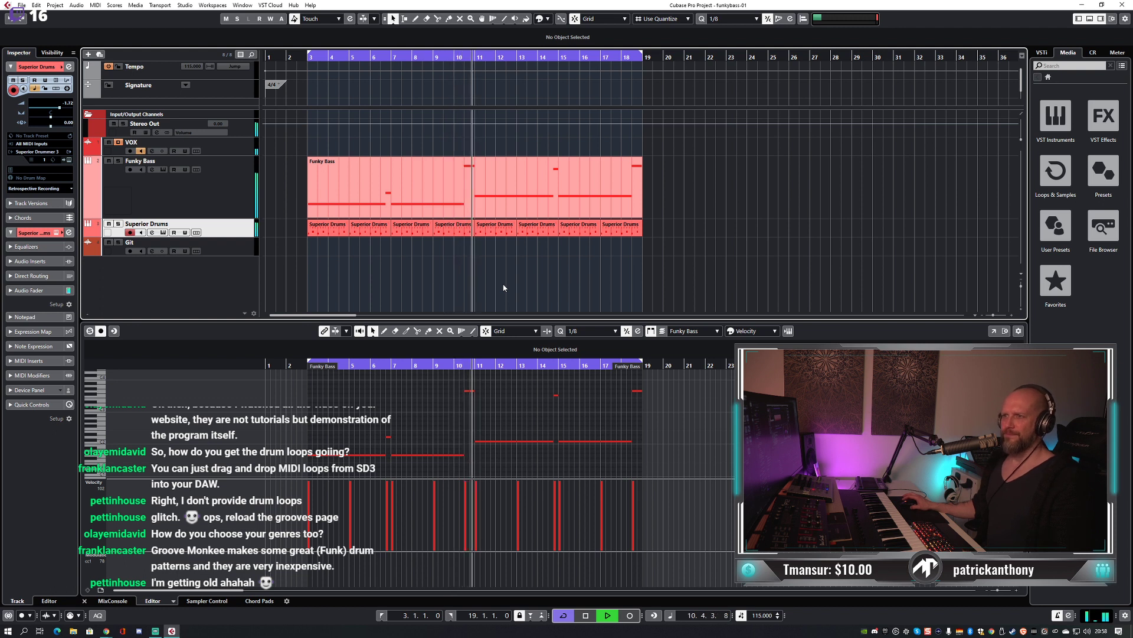
Stop playback and select the Git track.
key("space")
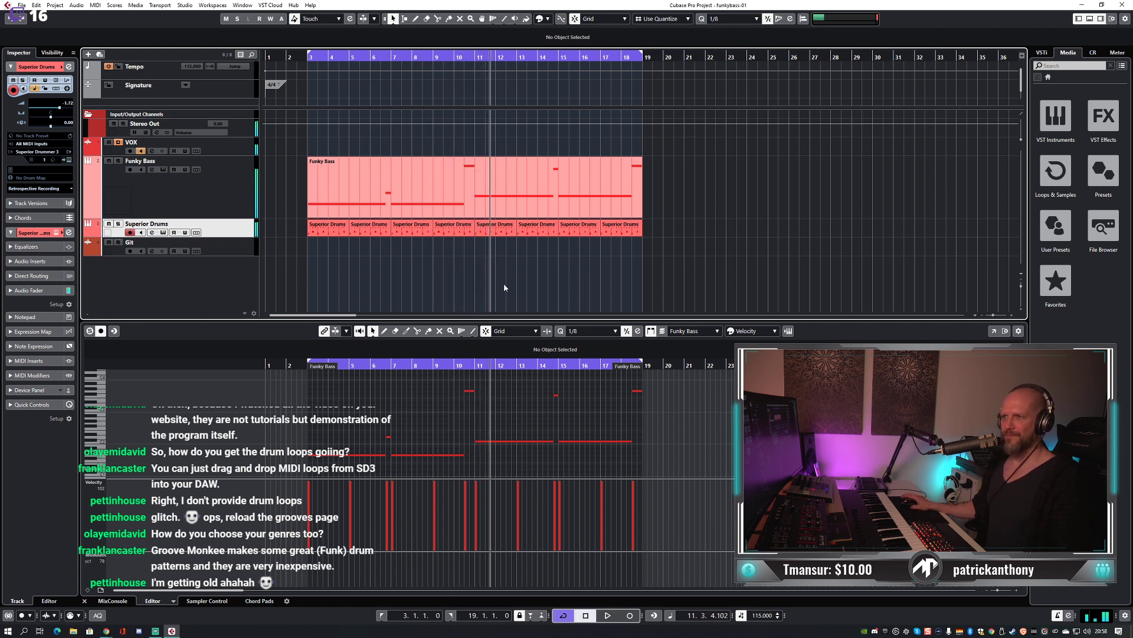
left_click(235, 251)
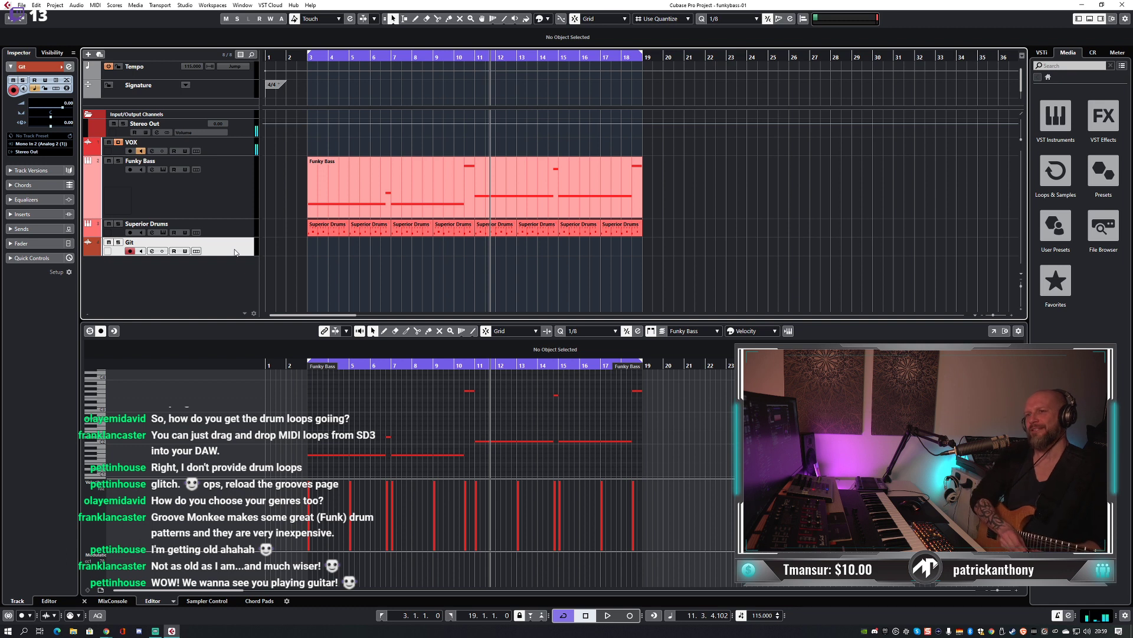
Turn on input monitoring for the Git track and load Archetype Nolly in insert slot 3 of its channel.
left_click(141, 251)
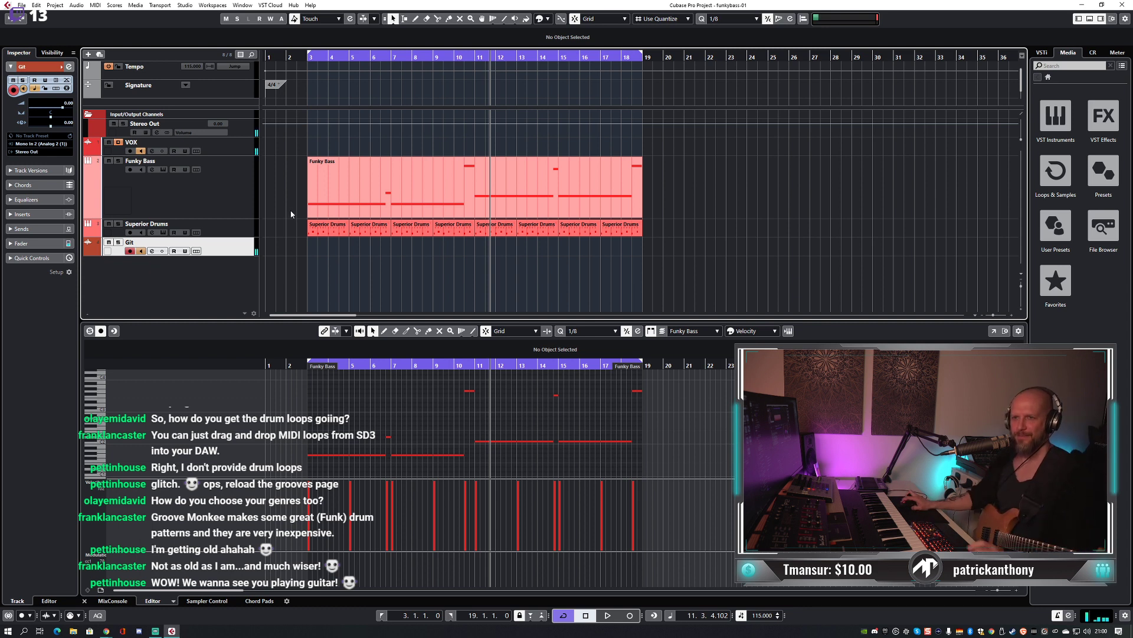
key("F3")
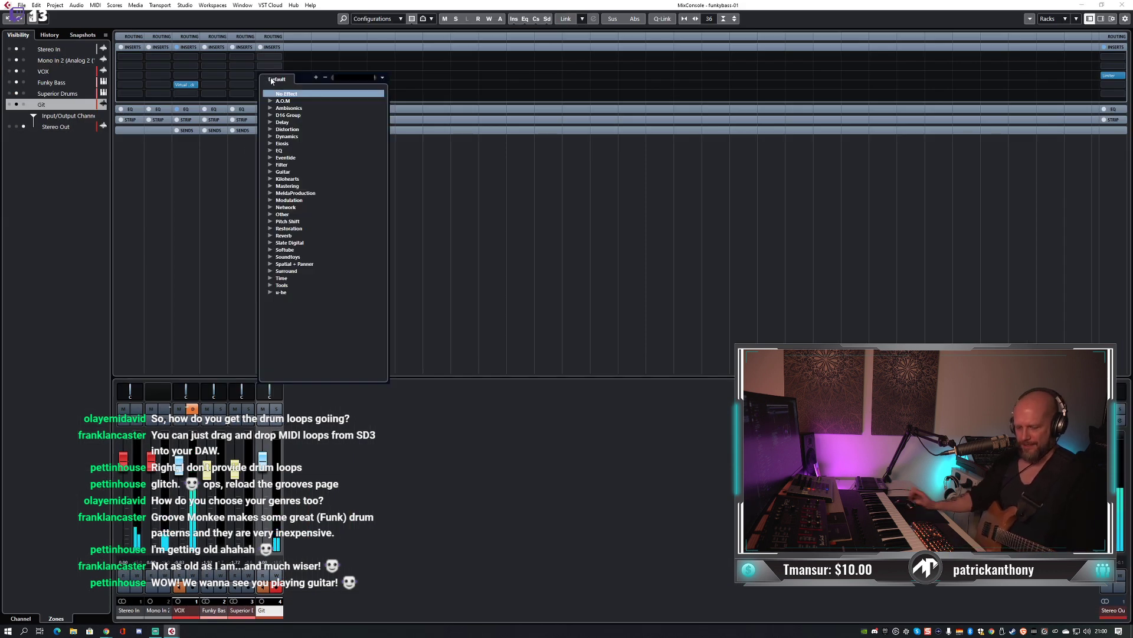
type("nol")
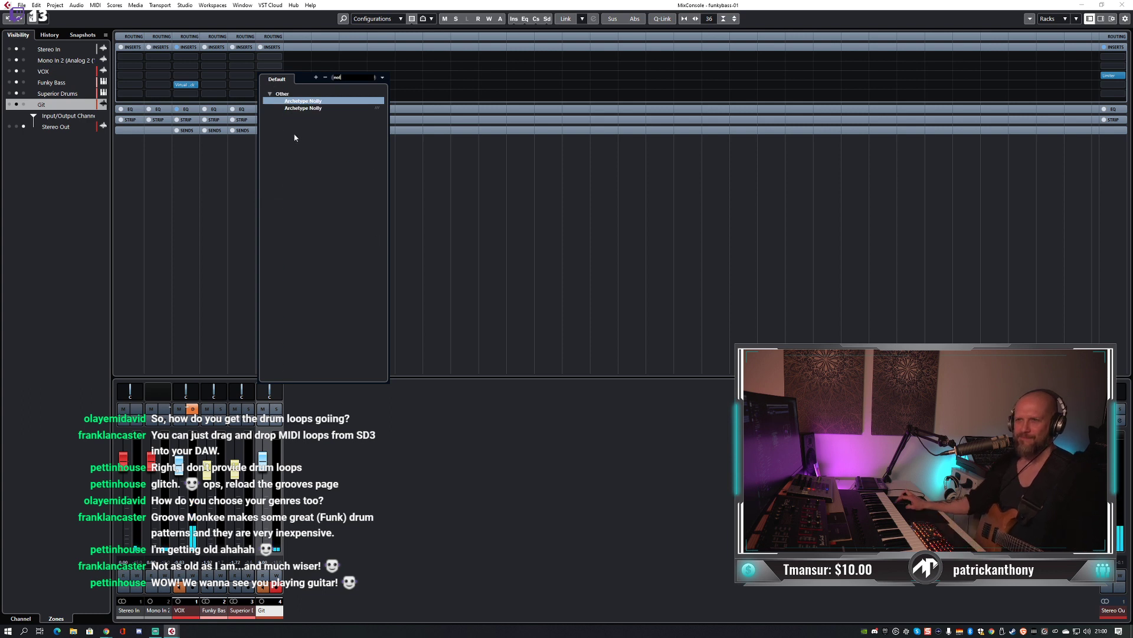
key("Return")
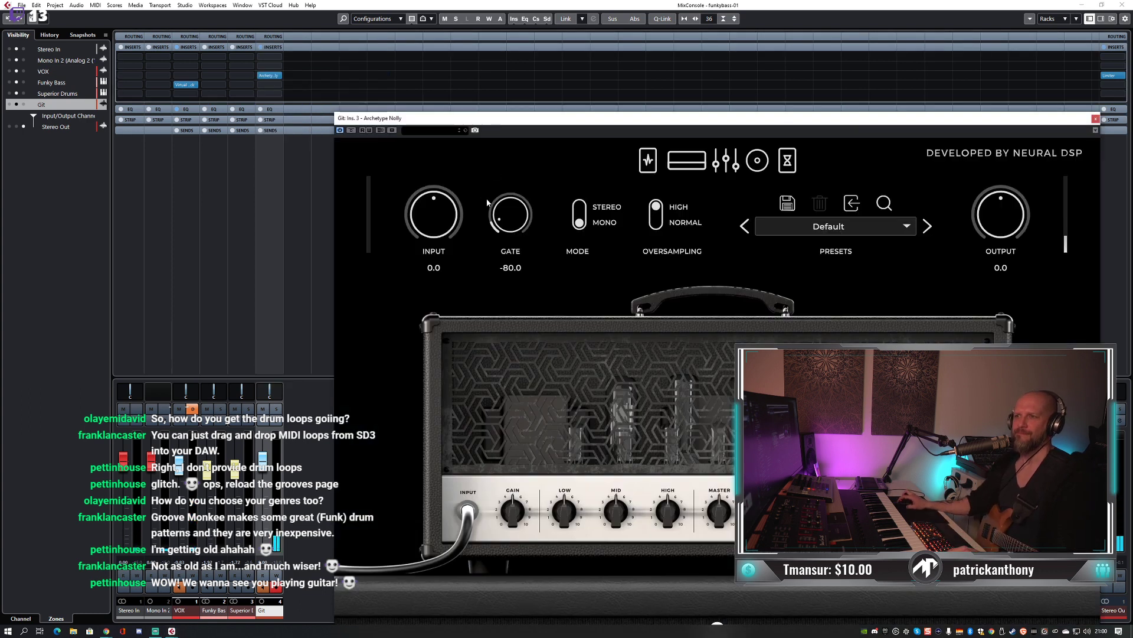
key("F3")
Shrink the Archetype Nolly window, move it clear of the track list and switch to its second amplifier, closing the plug-in when set.
left_click_drag(753, 125, 658, 81)
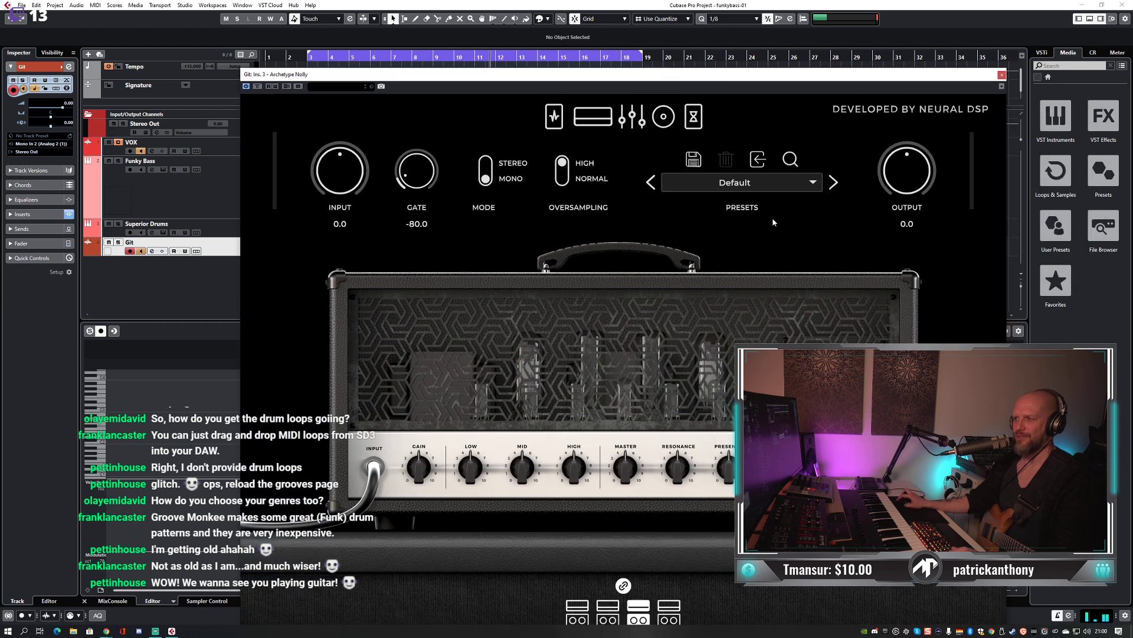
left_click_drag(896, 90, 806, 64)
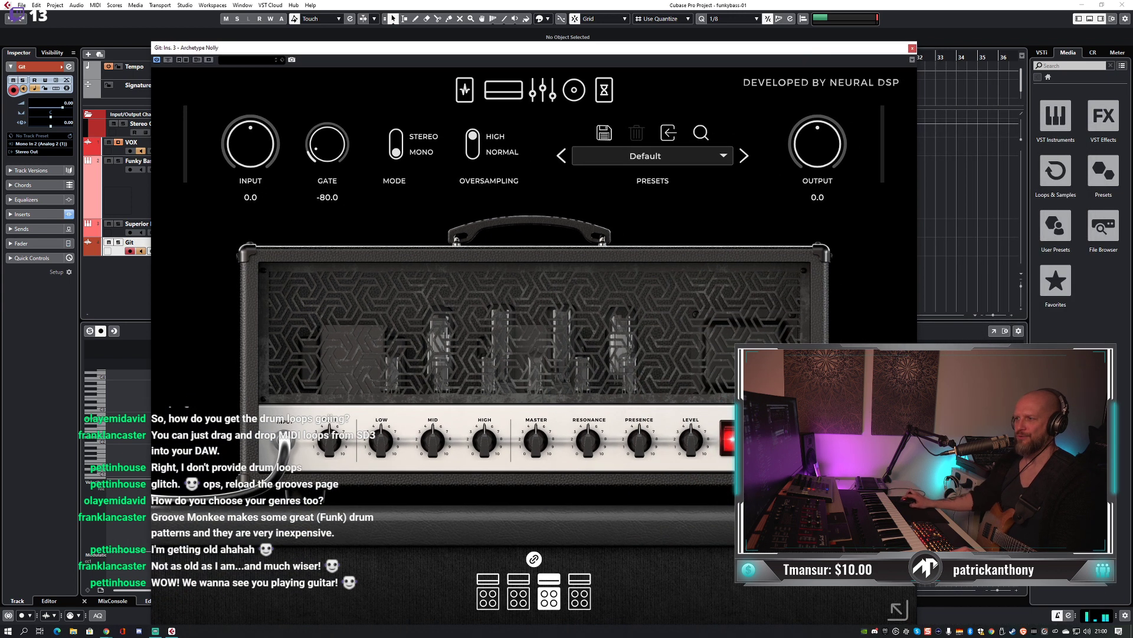
left_click_drag(896, 608, 566, 369)
left_click_drag(500, 53, 711, 185)
left_click(568, 499)
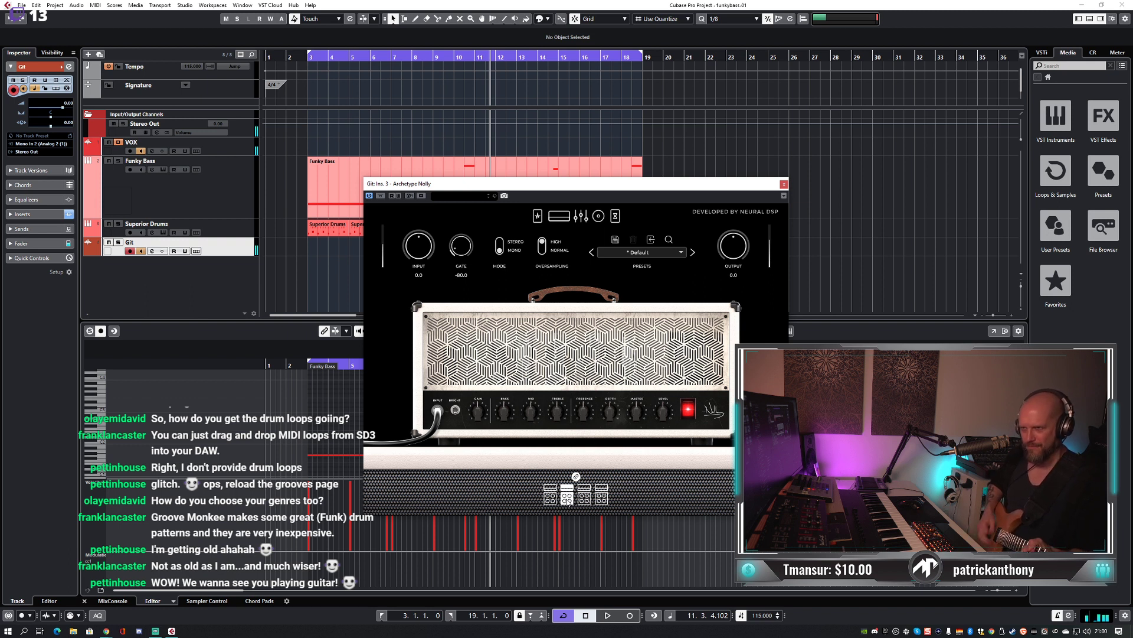
left_click(783, 184)
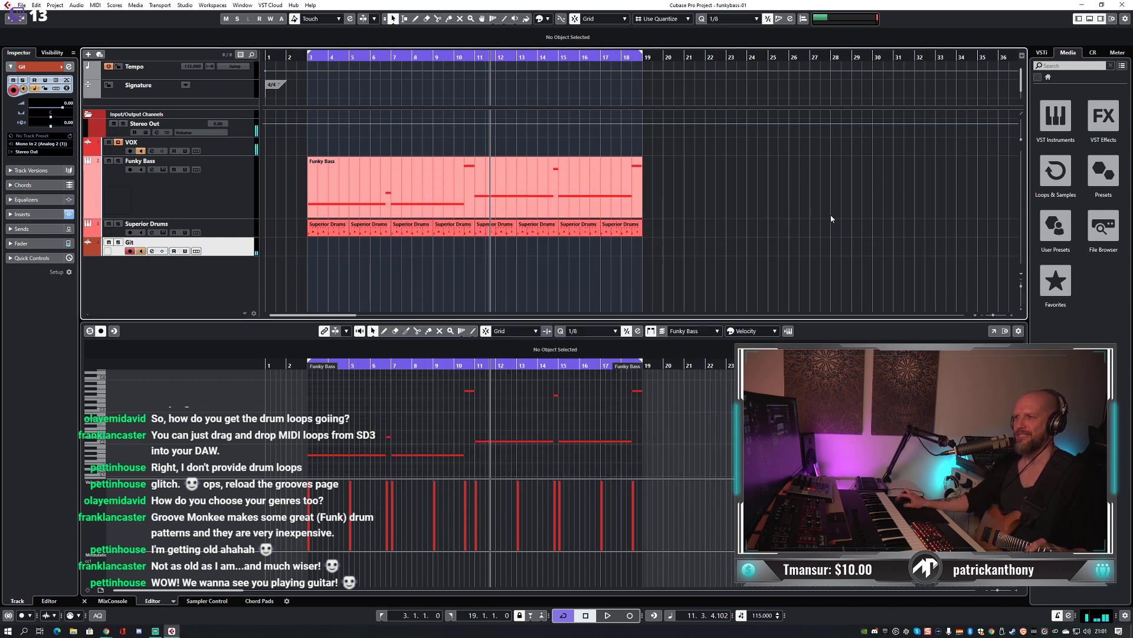
Turn off cycle mode and play the project from bar 3.
key("space")
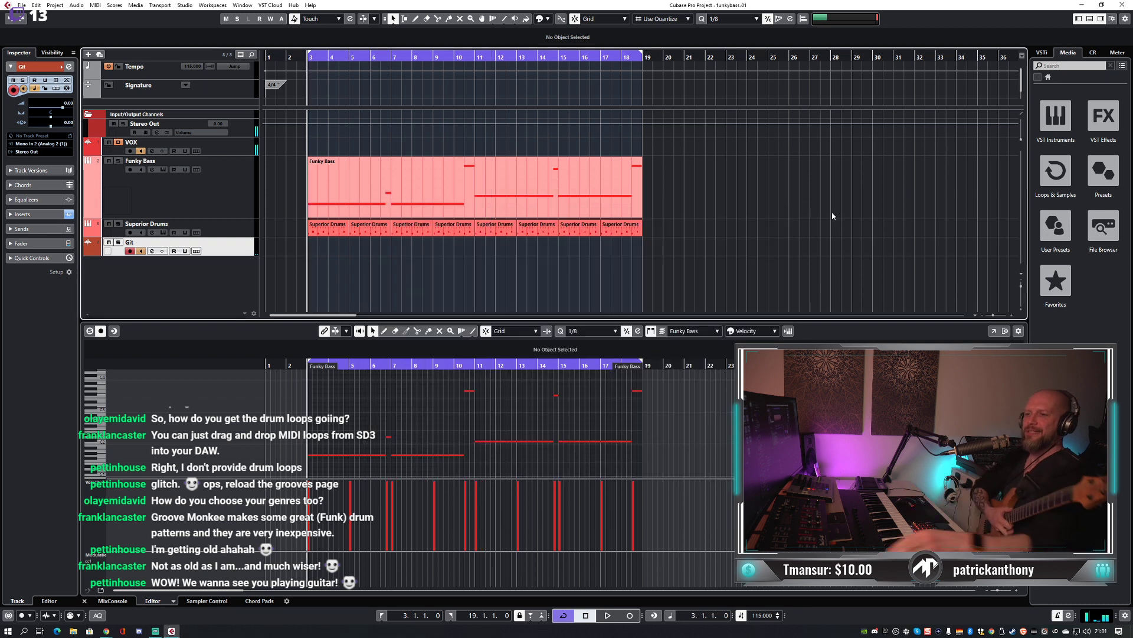
key("KP_Divide")
key("space")
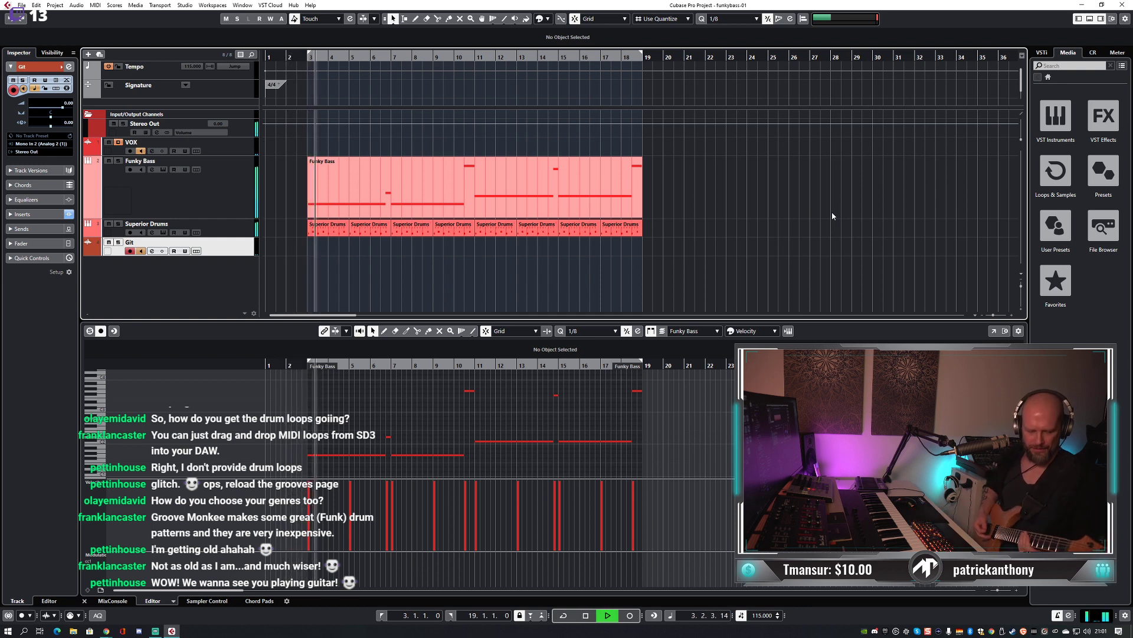
Stop playback, set the project tempo to 119 BPM and play the project at that speed.
key("space")
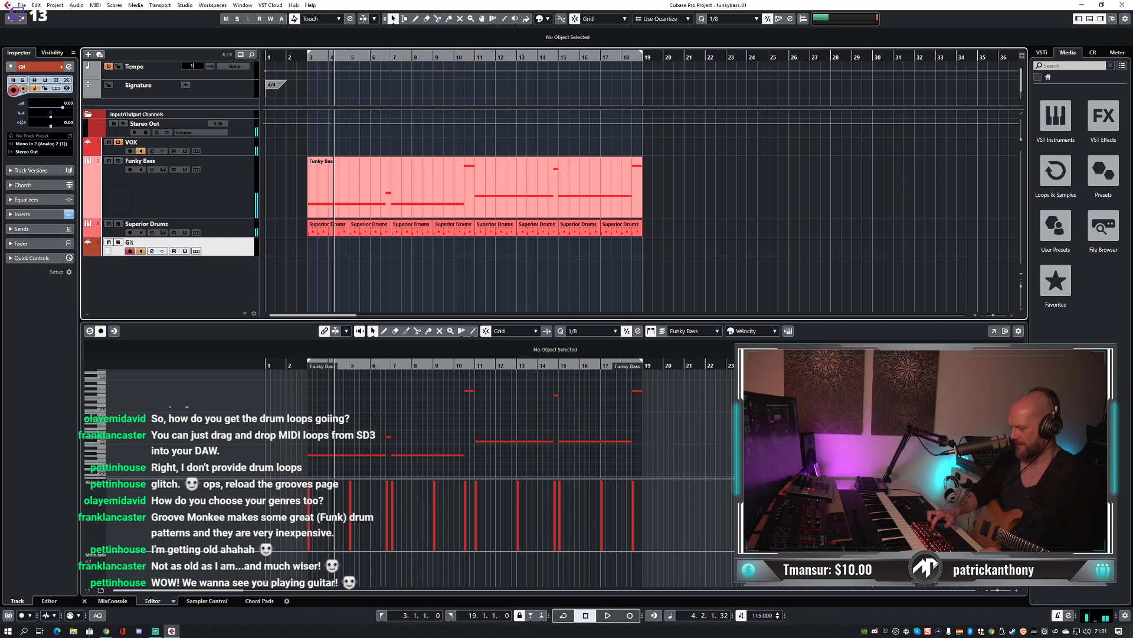
key("Return")
key("space")
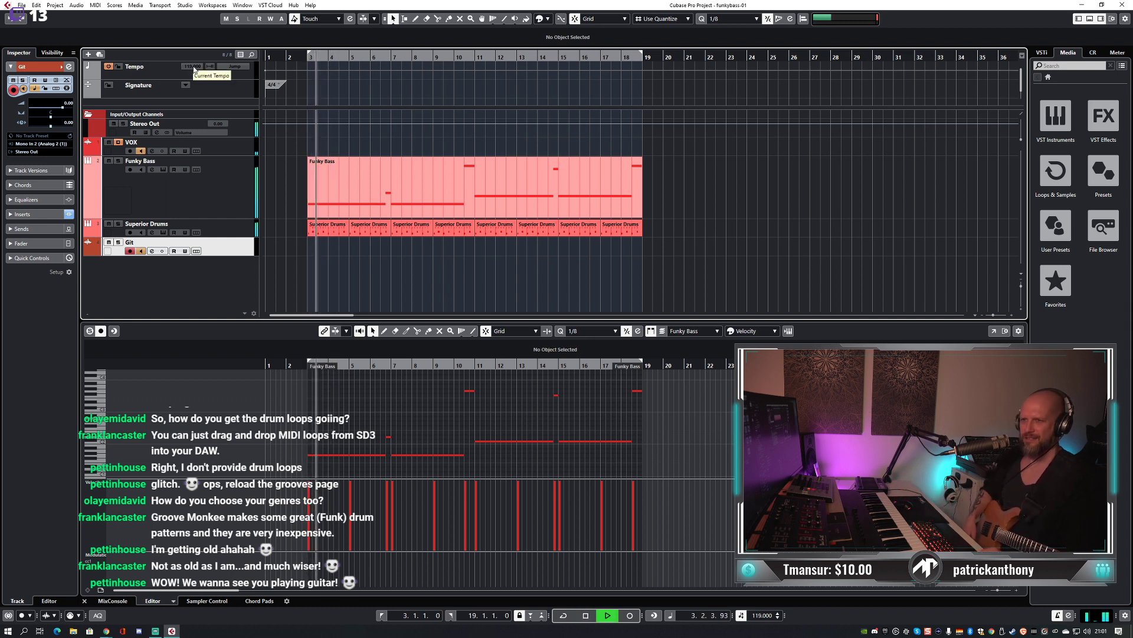
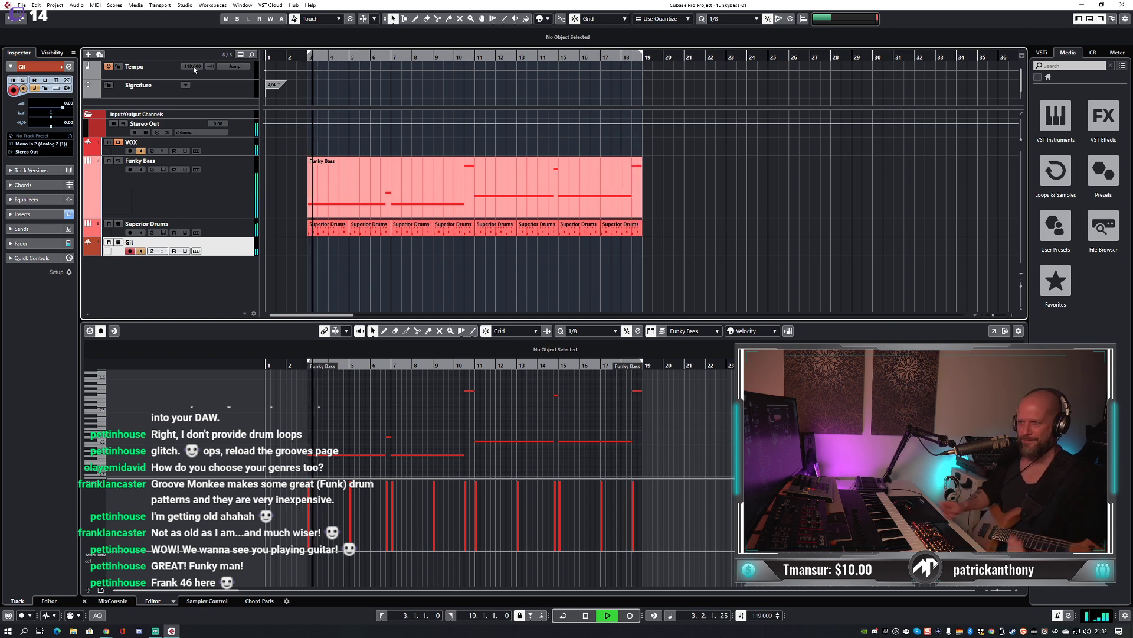
Set the left locator to bar 2 and play the project from there, returning to the locator at the end.
key("space")
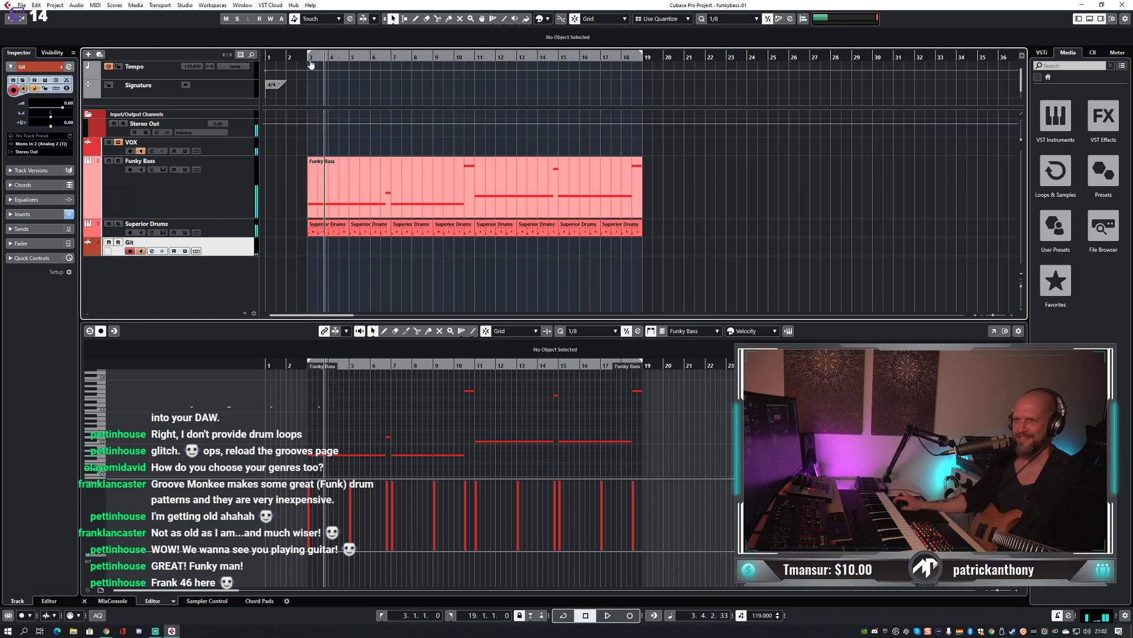
key("KP_1")
key("space")
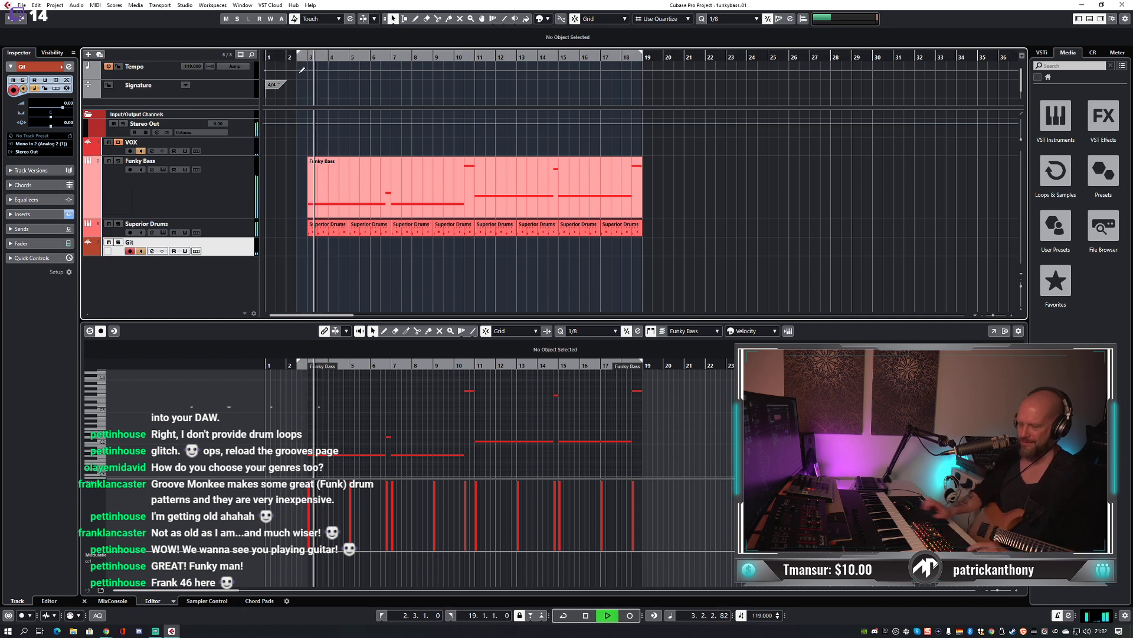
key("space")
left_click(287, 59, "ctrl")
key("KP_1")
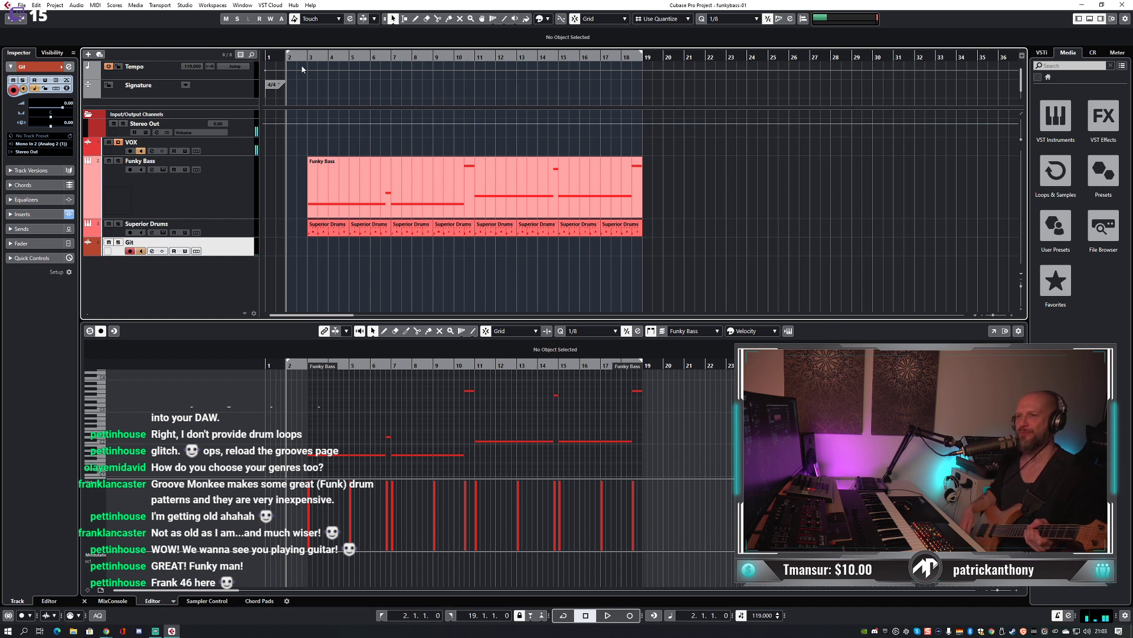
key("space")
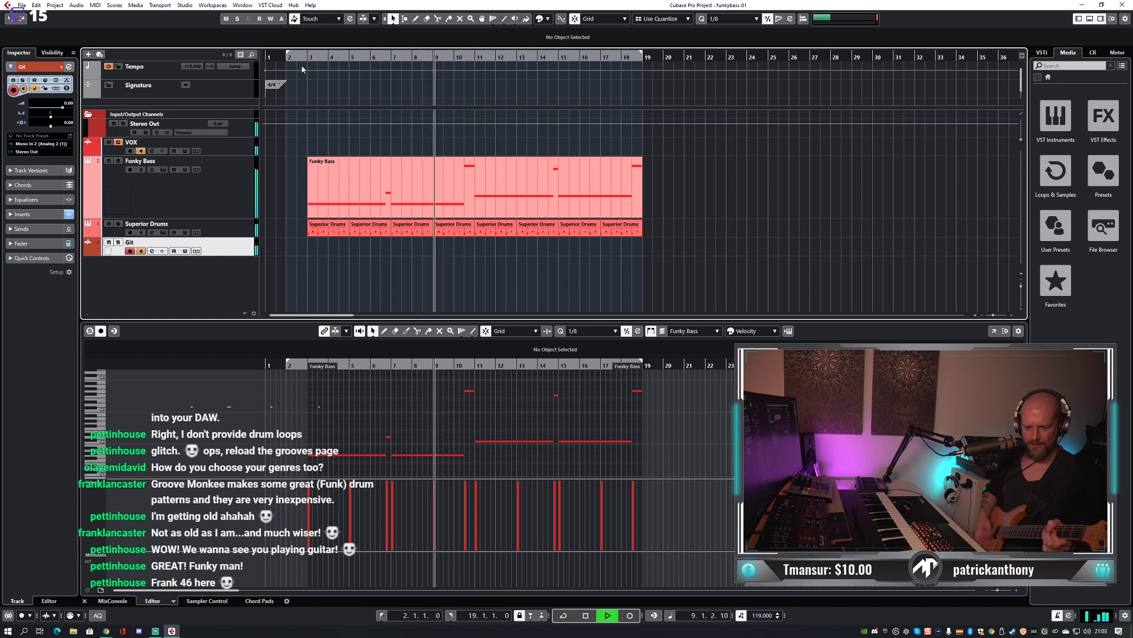
key("space")
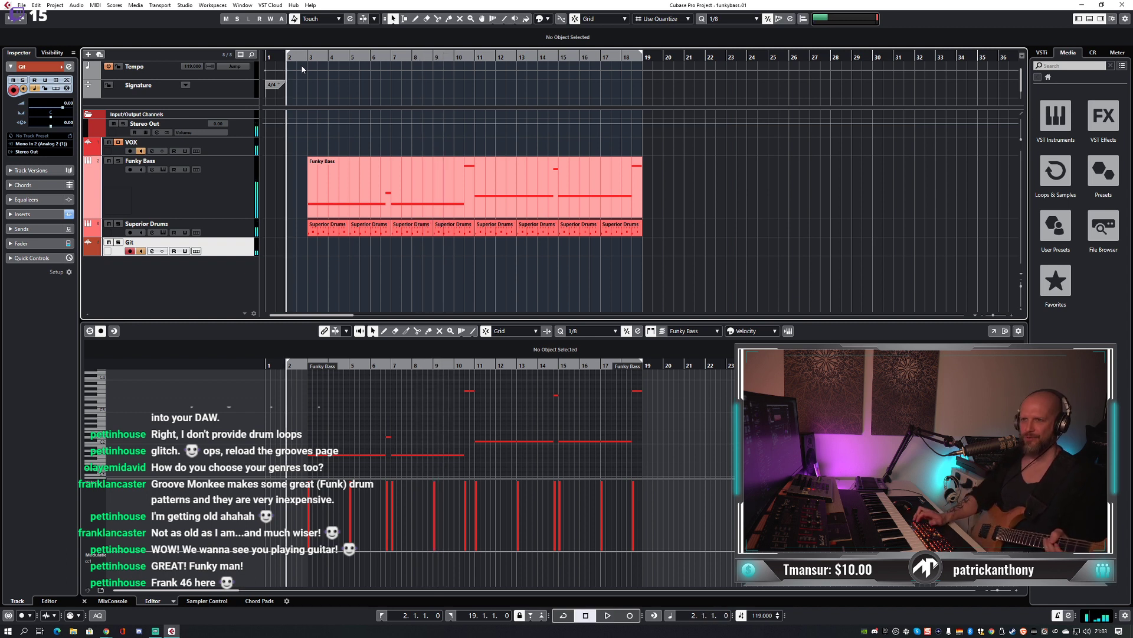
Record a guitar take on the Git track from bar 2 to about bar 13, restarting after each false start.
key("KP_Multiply")
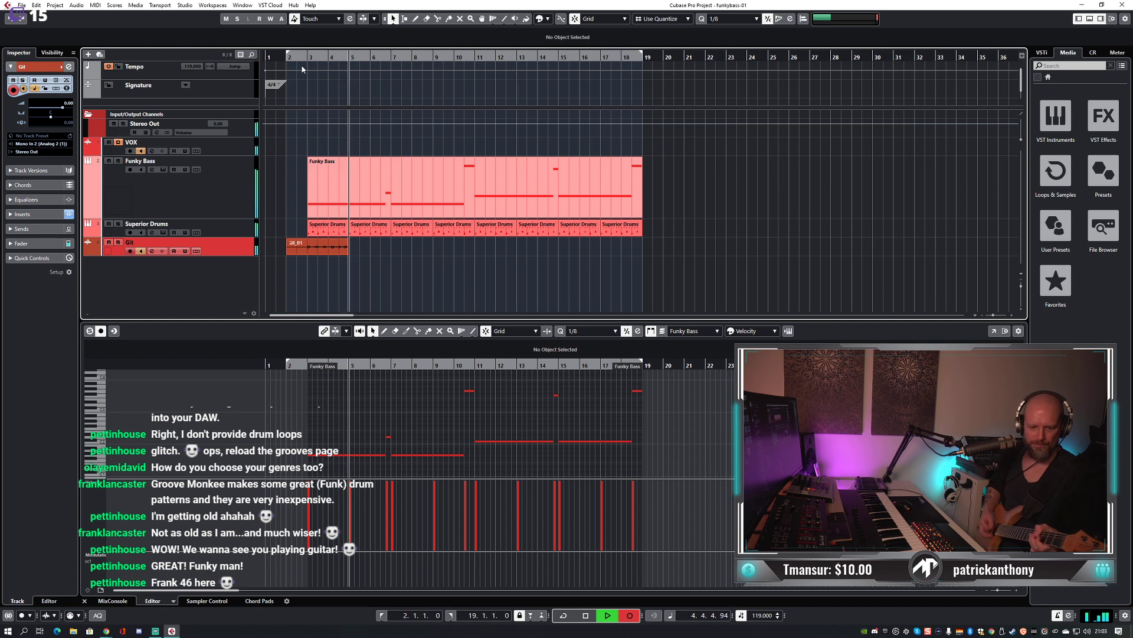
key("KP_Multiply")
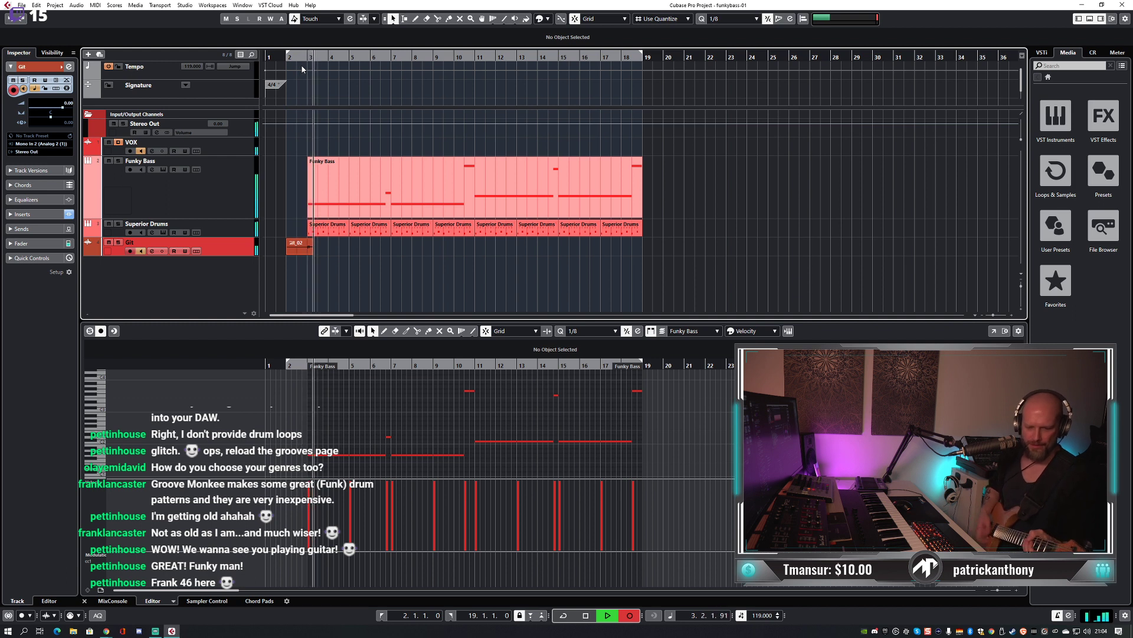
key("space")
key("KP_Multiply")
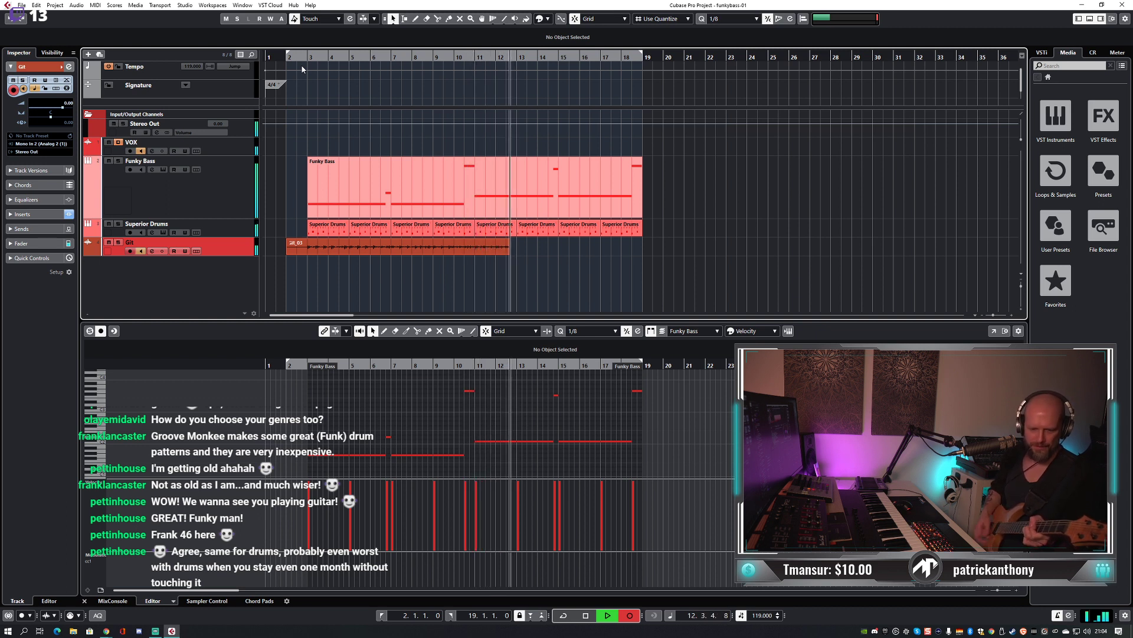
key("space")
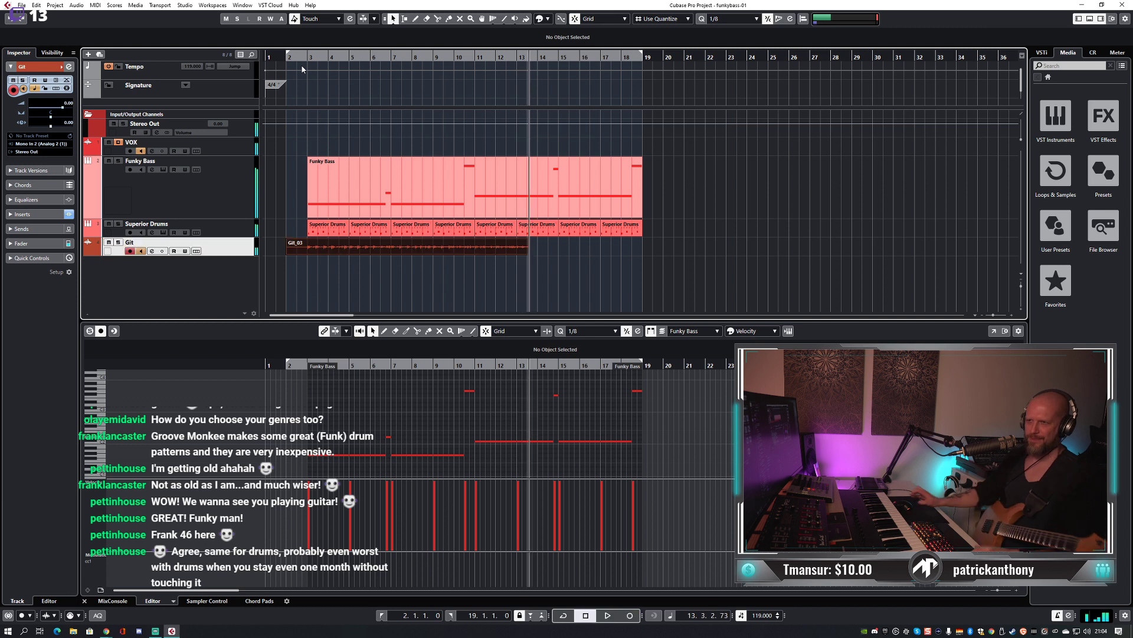
Split the recorded guitar event on the Git track at bar 11 and erase the part after the cut.
key("3")
left_click(481, 248)
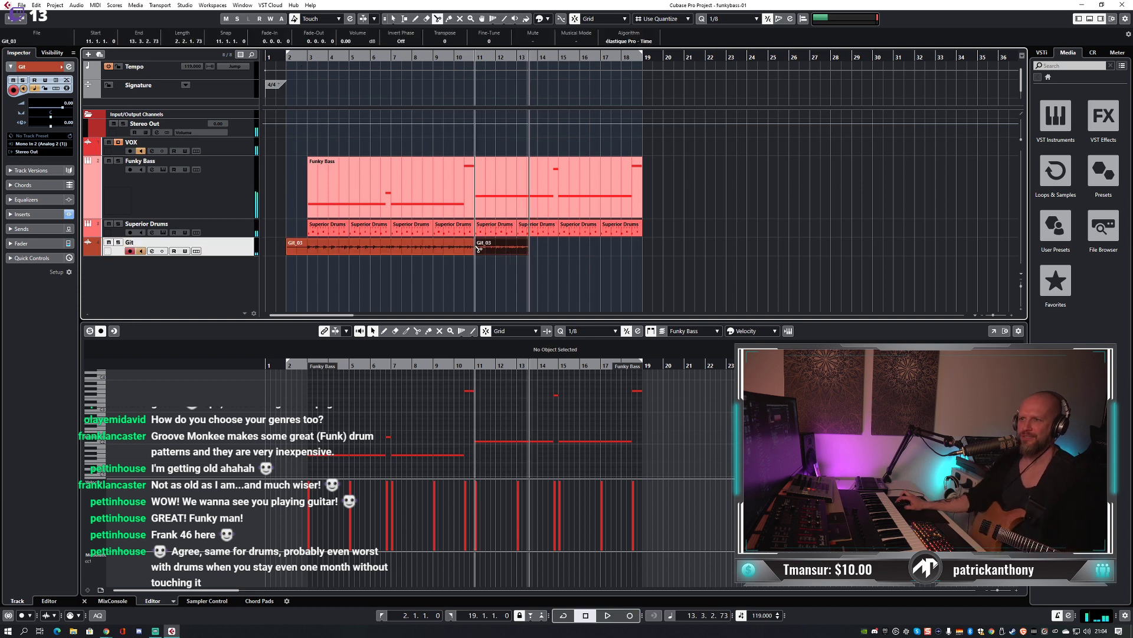
key("5")
left_click(485, 244)
key("1")
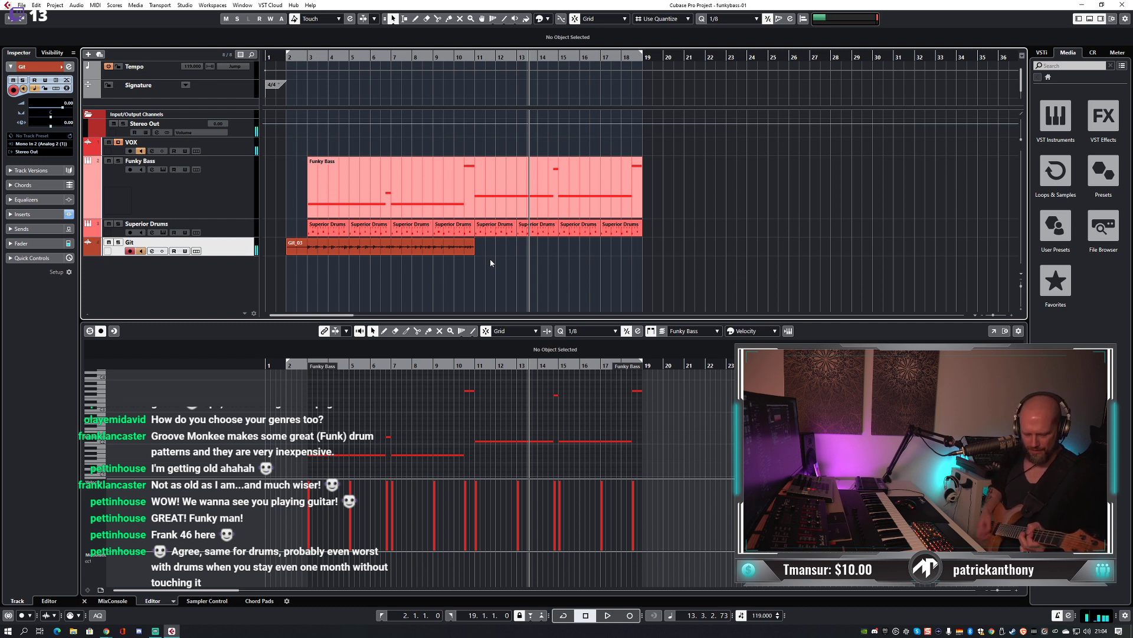
Try two times to record the guitar continuation on the Git track from about bar 9, discarding each take.
key("KP_Subtract")
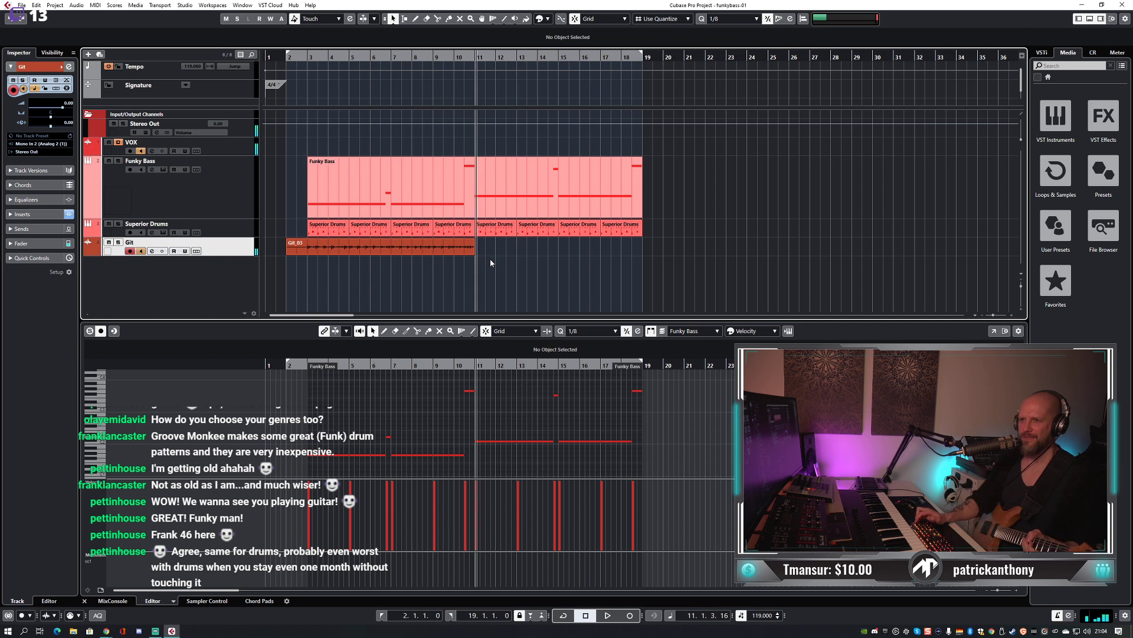
key("KP_Multiply")
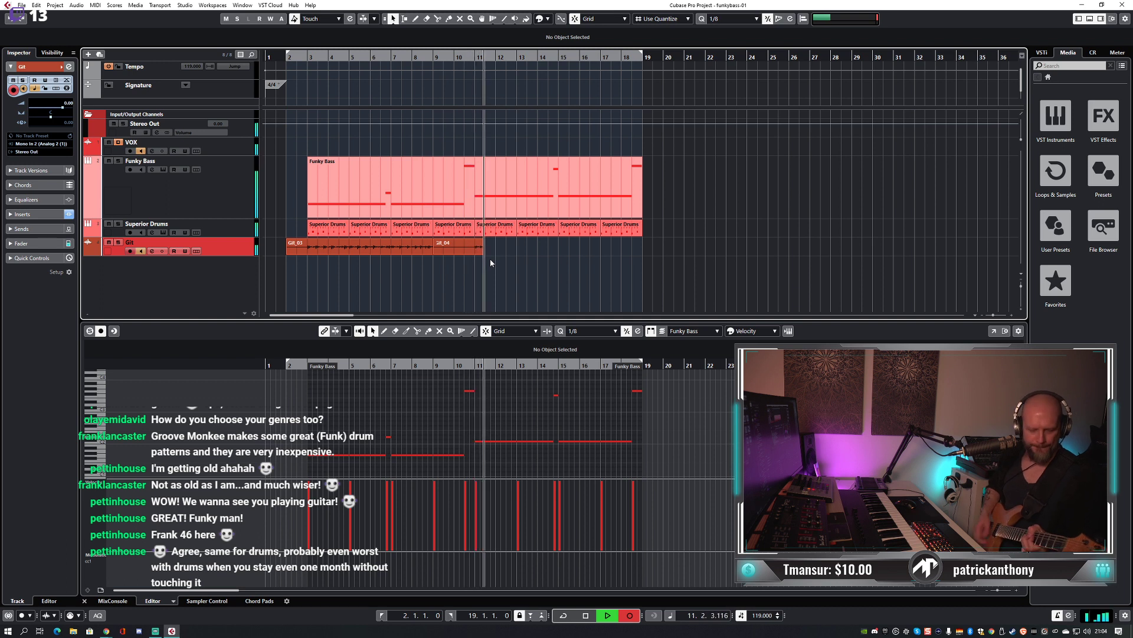
key("space")
key("Delete")
key("KP_Subtract")
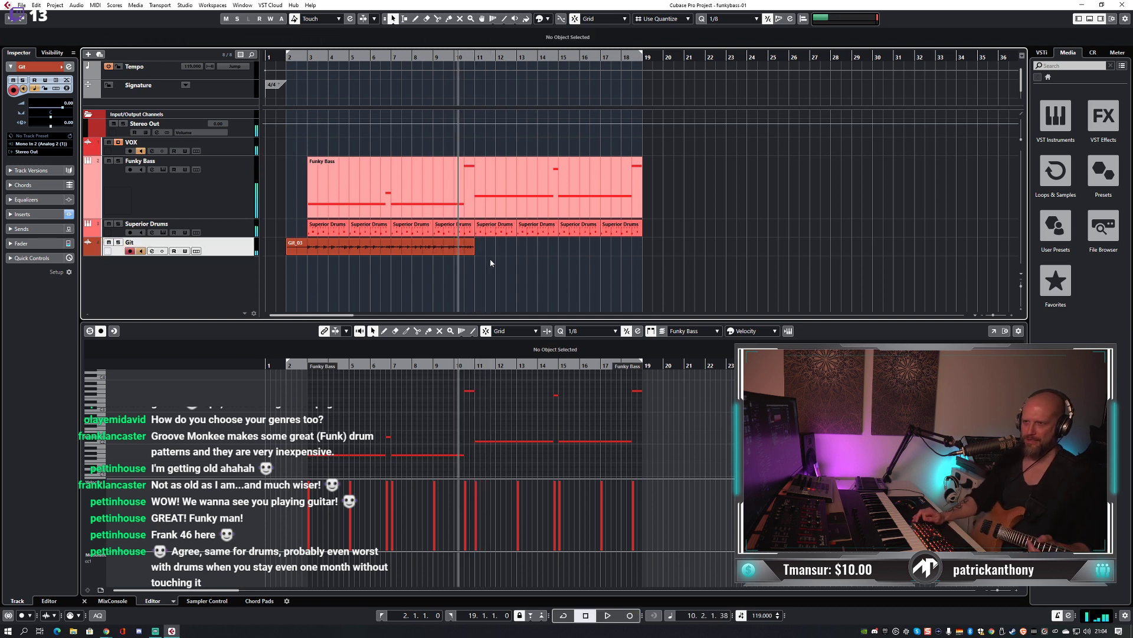
key("KP_Multiply")
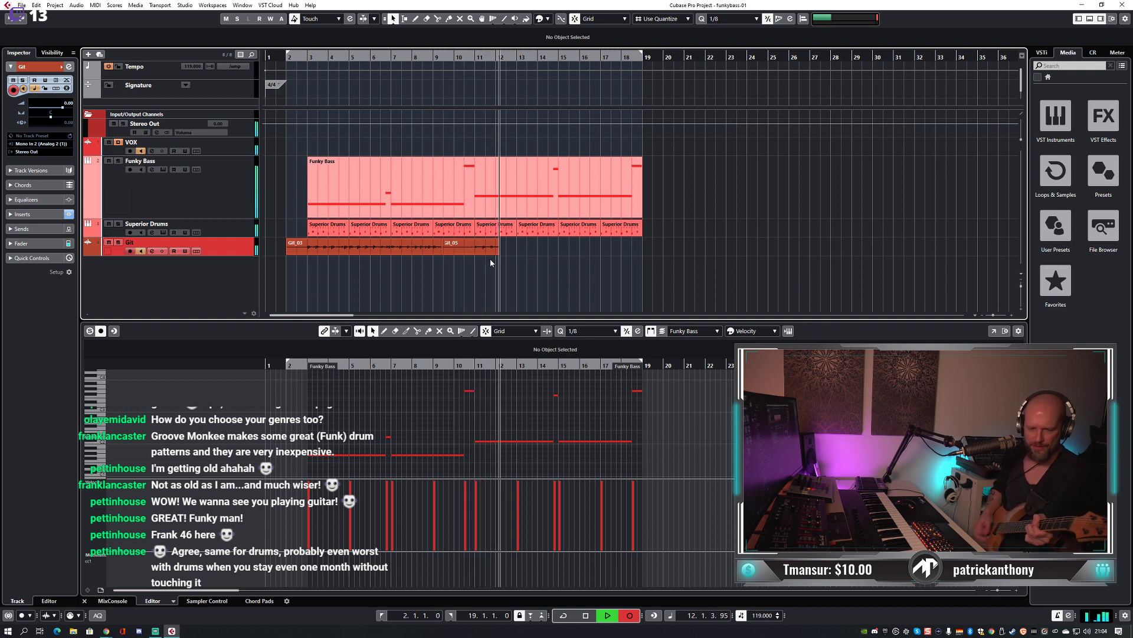
key("space")
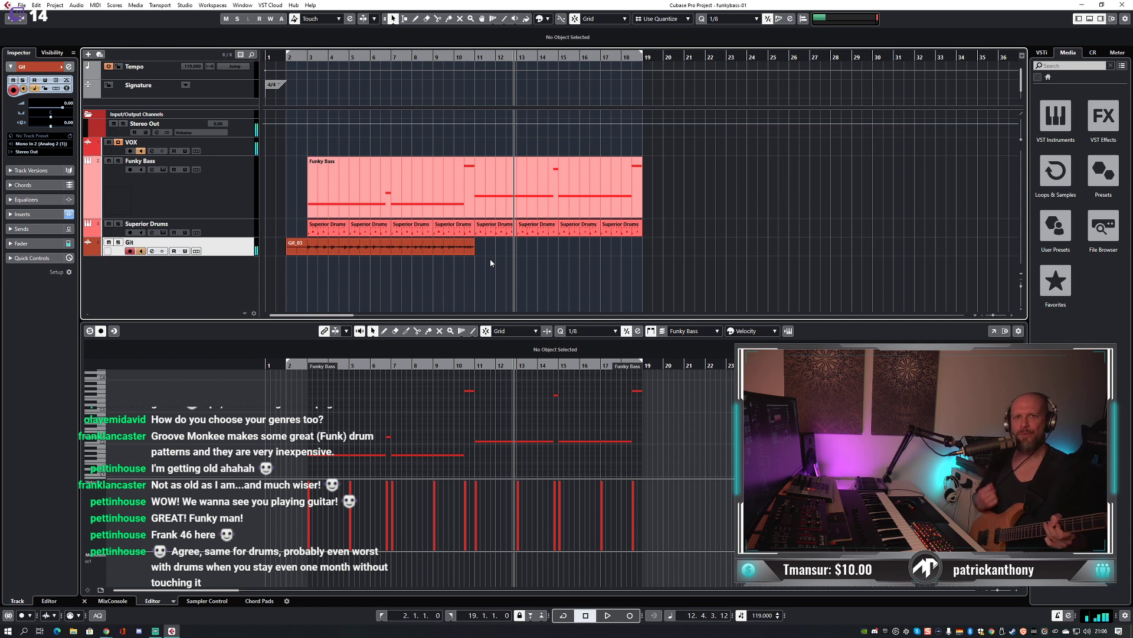
Play through the section after the guitar event, try another continuation take from about bar 9 and delete it.
key("KP_Subtract")
key("space")
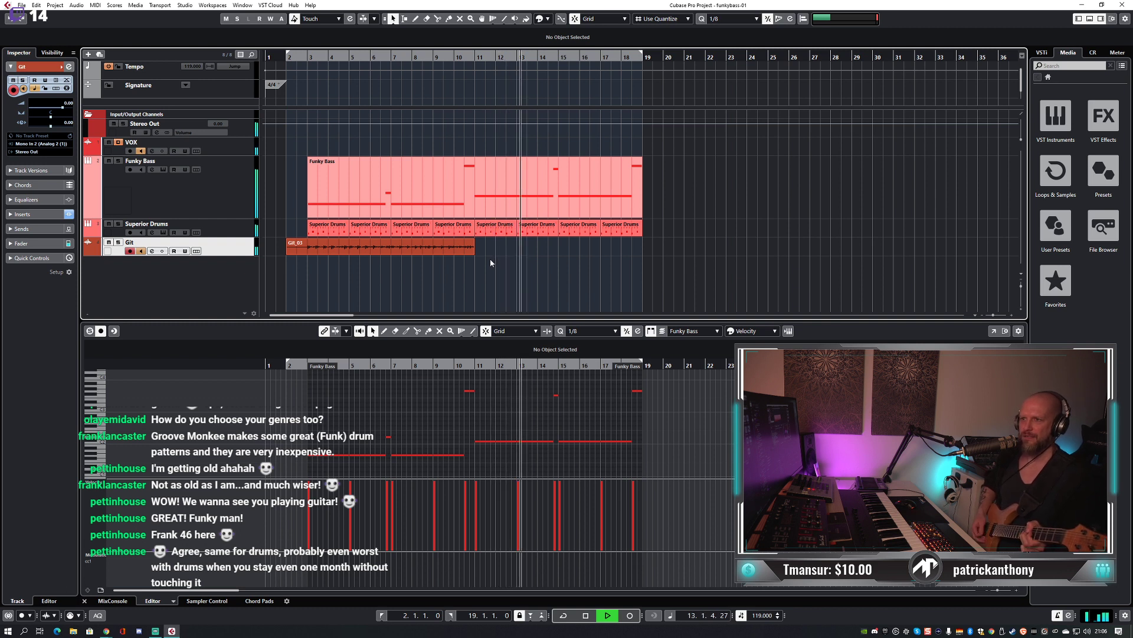
key("space")
key("KP_Subtract")
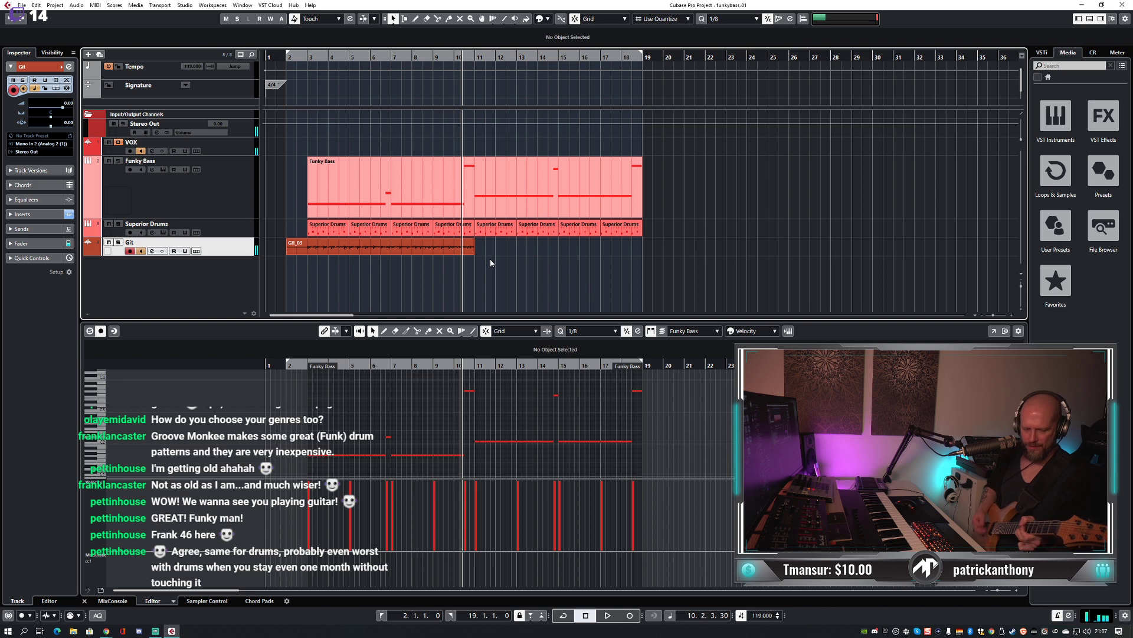
key("KP_Multiply")
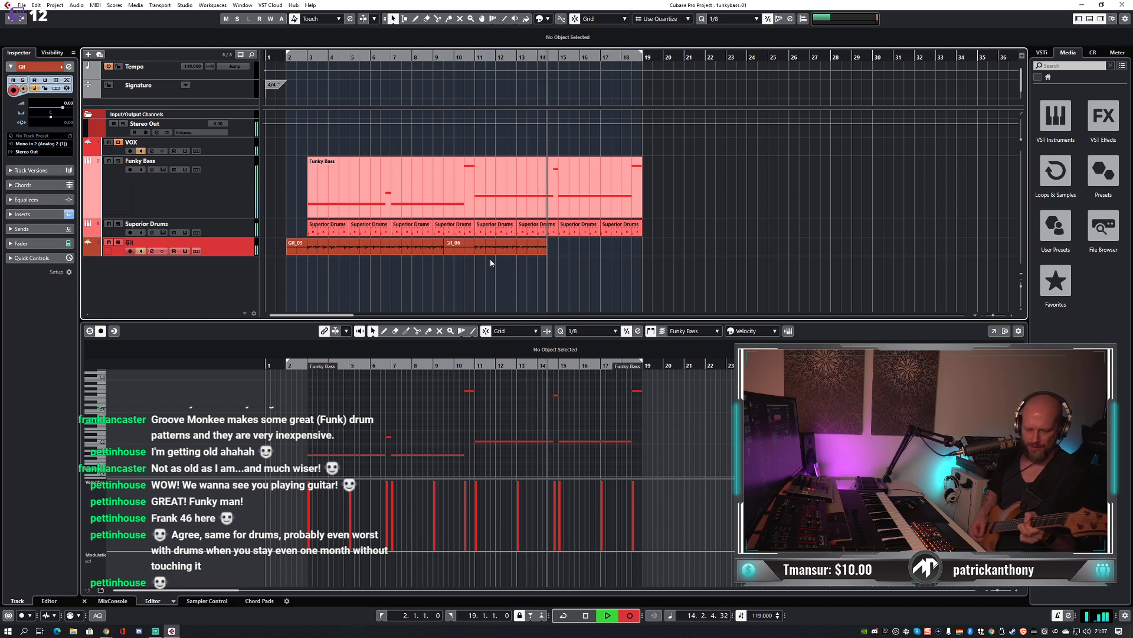
key("space")
key("Delete")
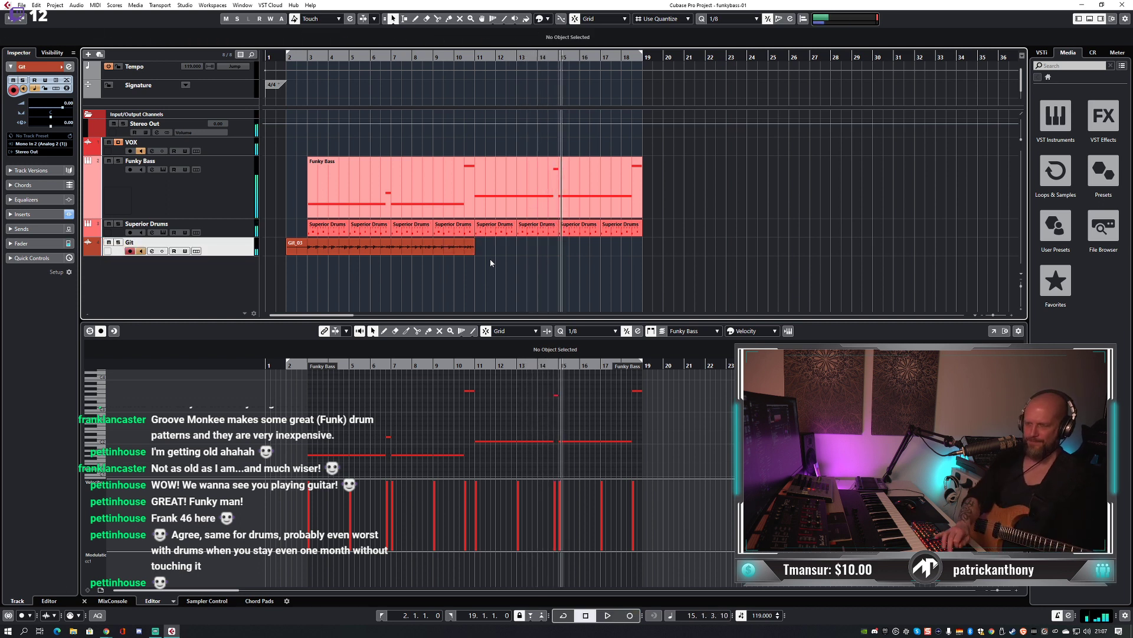
Record the guitar continuation on the Git track through bar 19 and trim the new event's start to bar 11.
key("KP_Subtract")
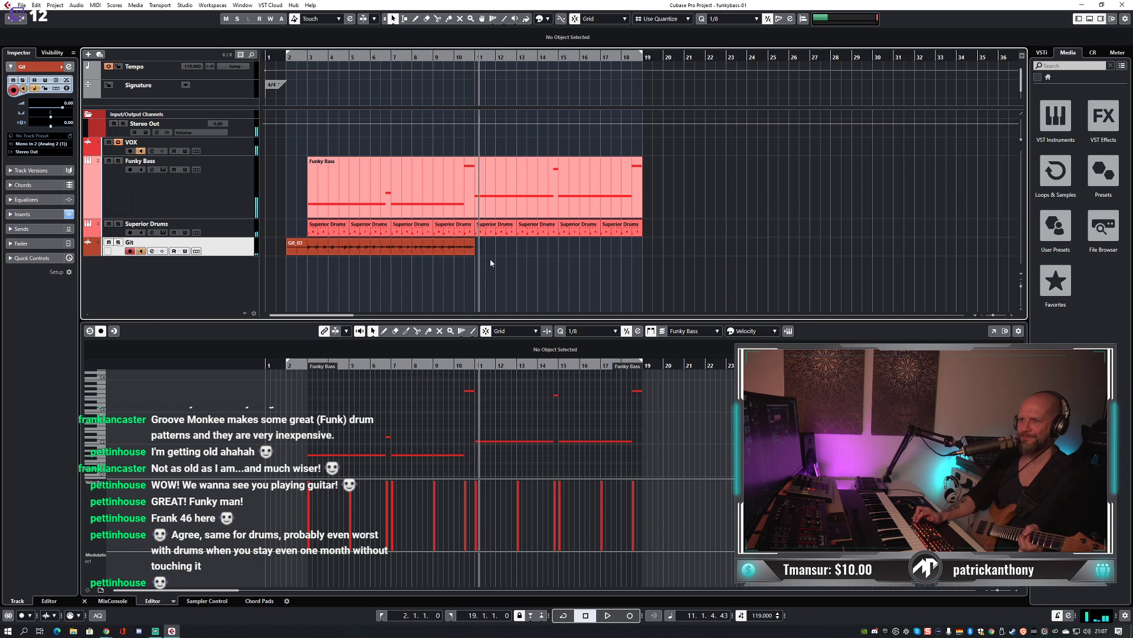
key("KP_Multiply")
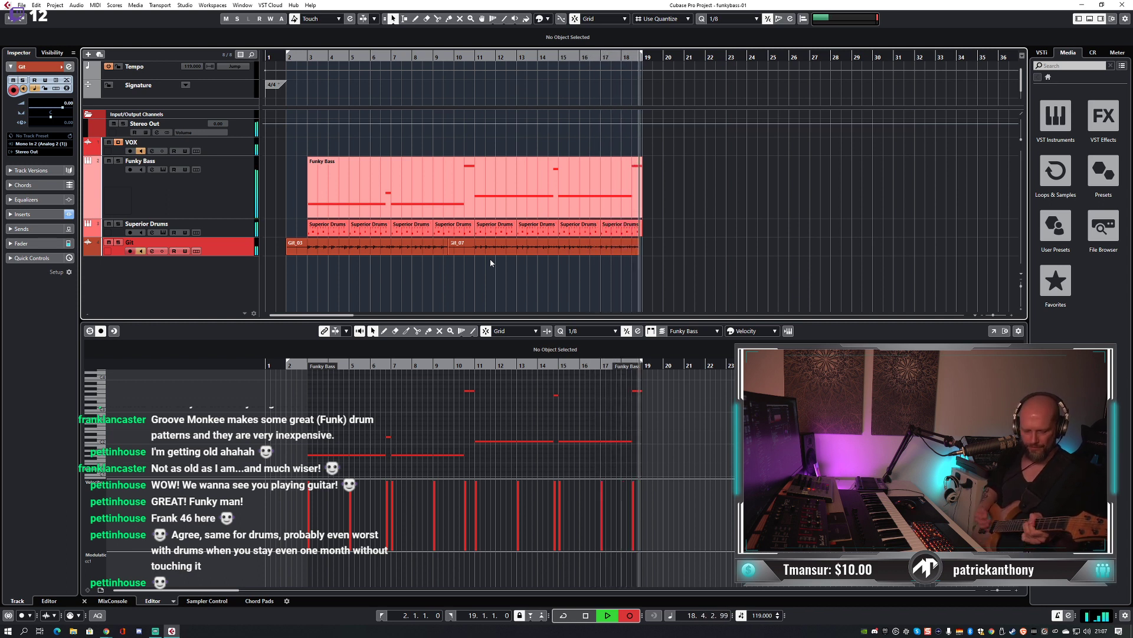
key("space")
left_click_drag(449, 251, 476, 251)
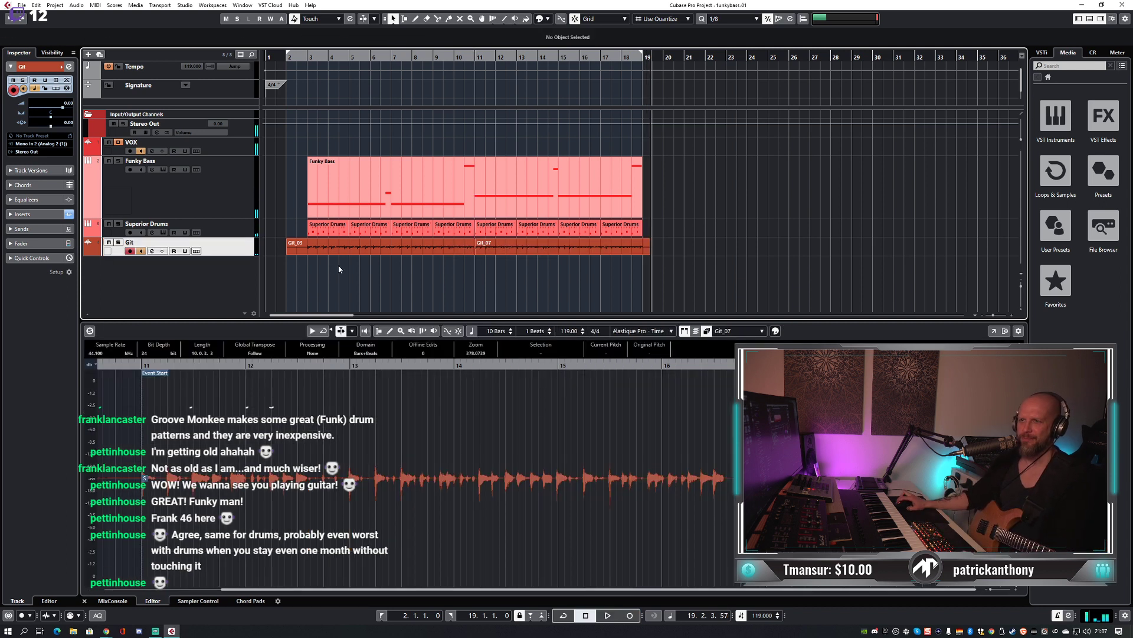
Split the first guitar event on the Git track at bar 3 and erase the part before the cut.
left_click(311, 251, "alt")
key("ctrl+z")
left_click(309, 251, "alt")
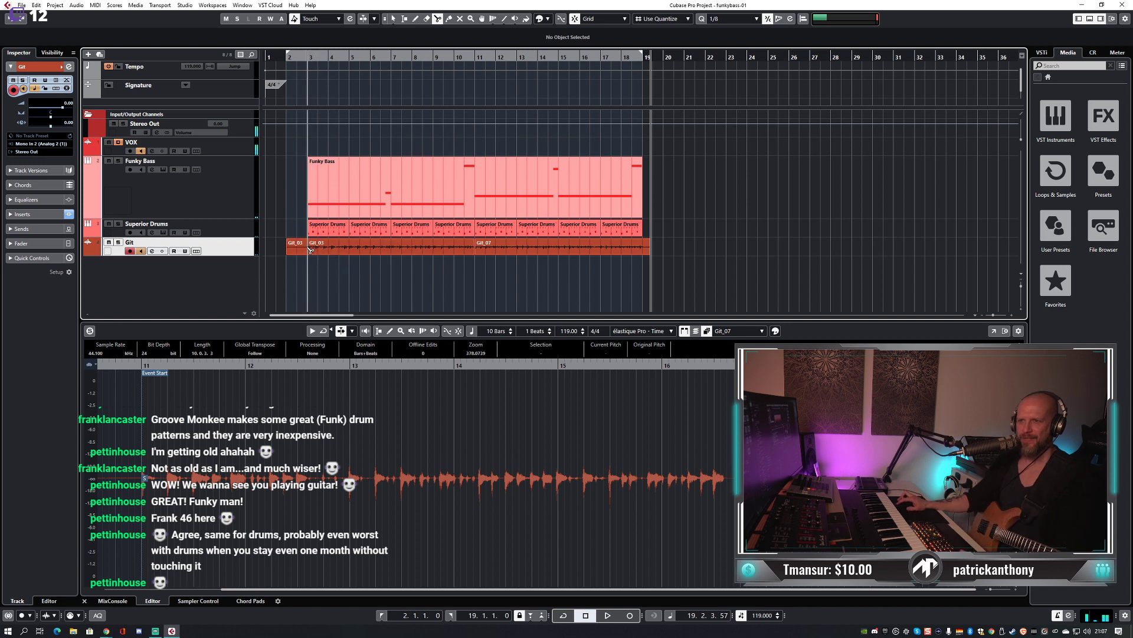
left_click(299, 244)
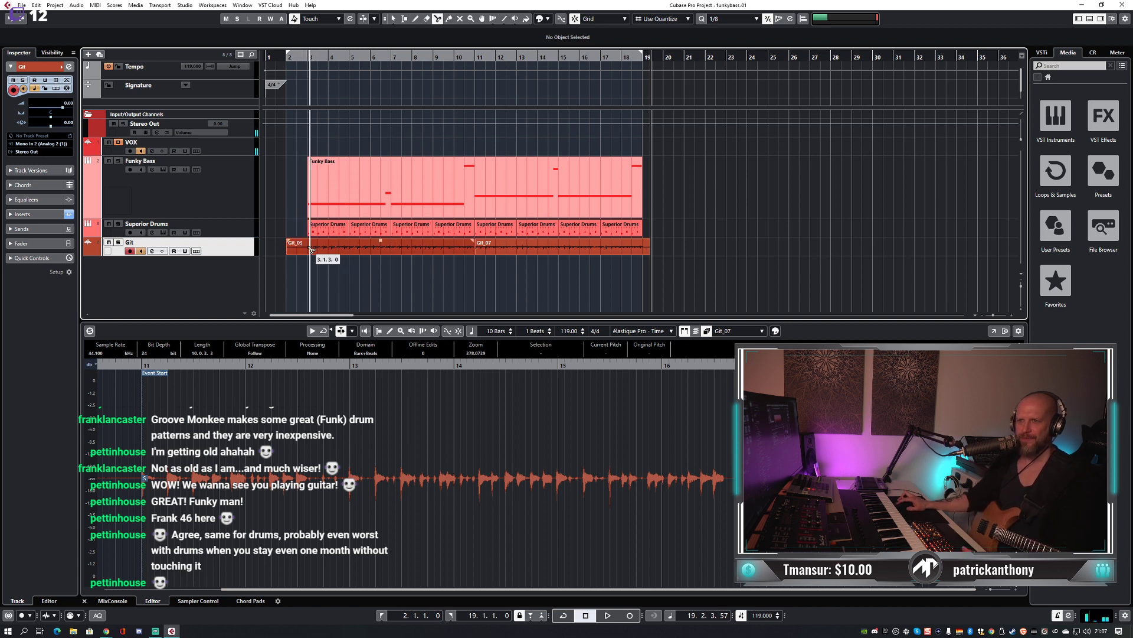
left_click(311, 248, "alt")
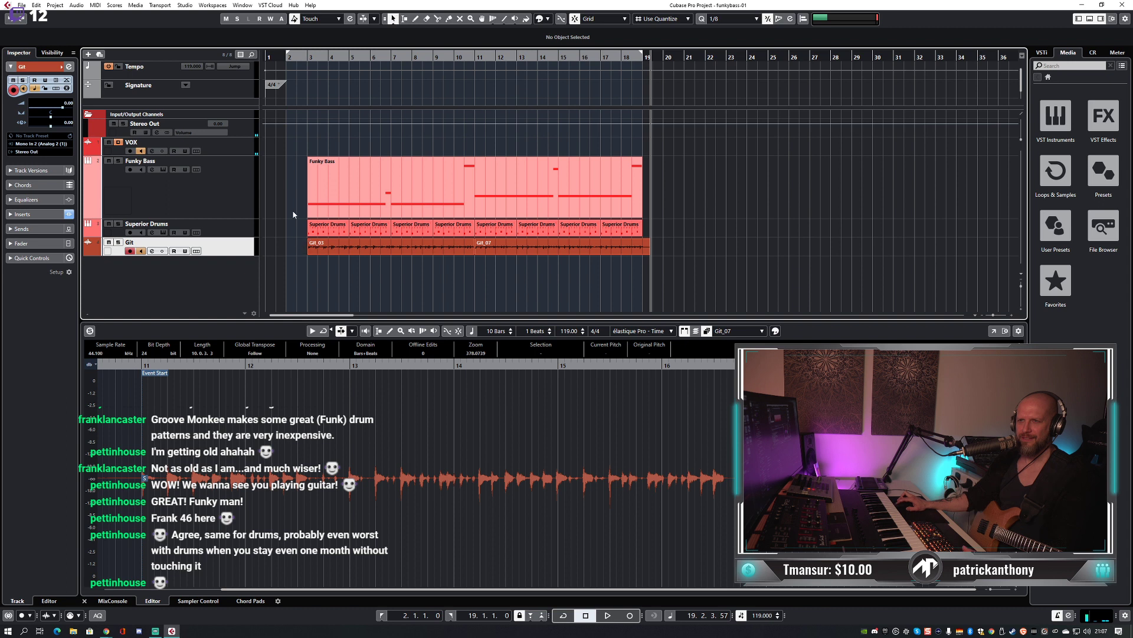
Trim the end of the second guitar event to bar 19 and disarm recording and monitoring on the Git track.
key("space")
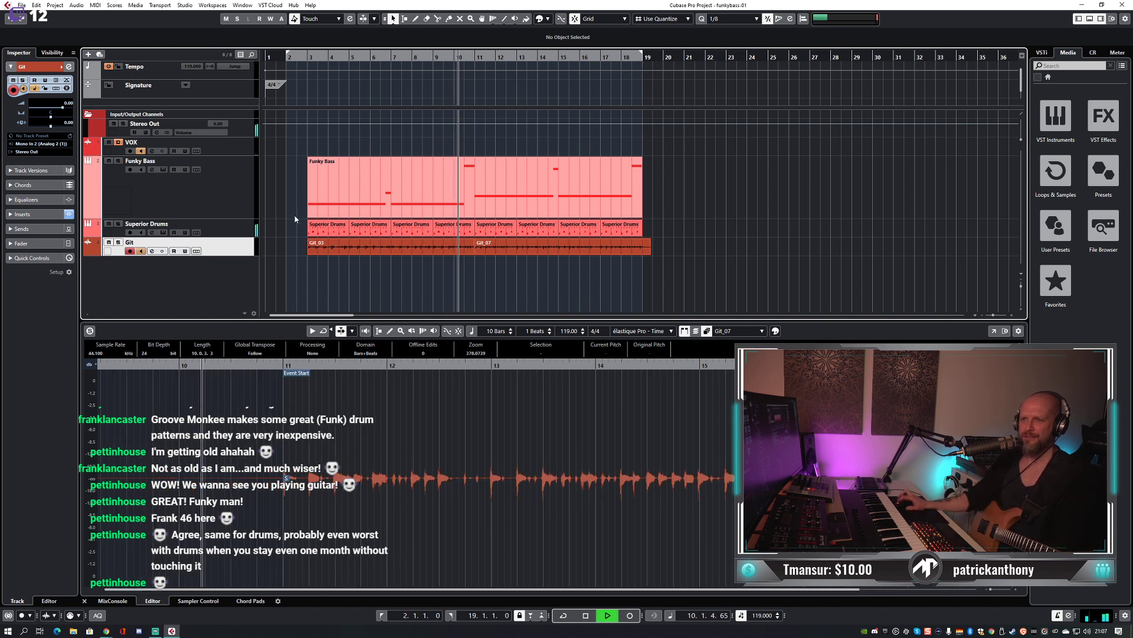
key("space")
key("space")
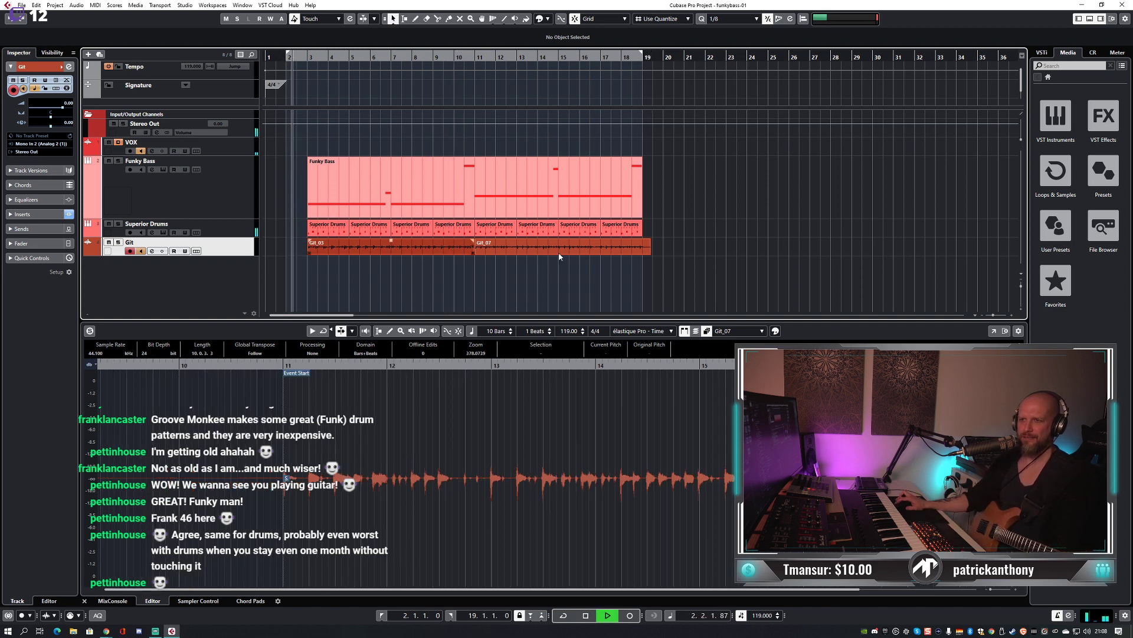
left_click_drag(651, 248, 646, 248)
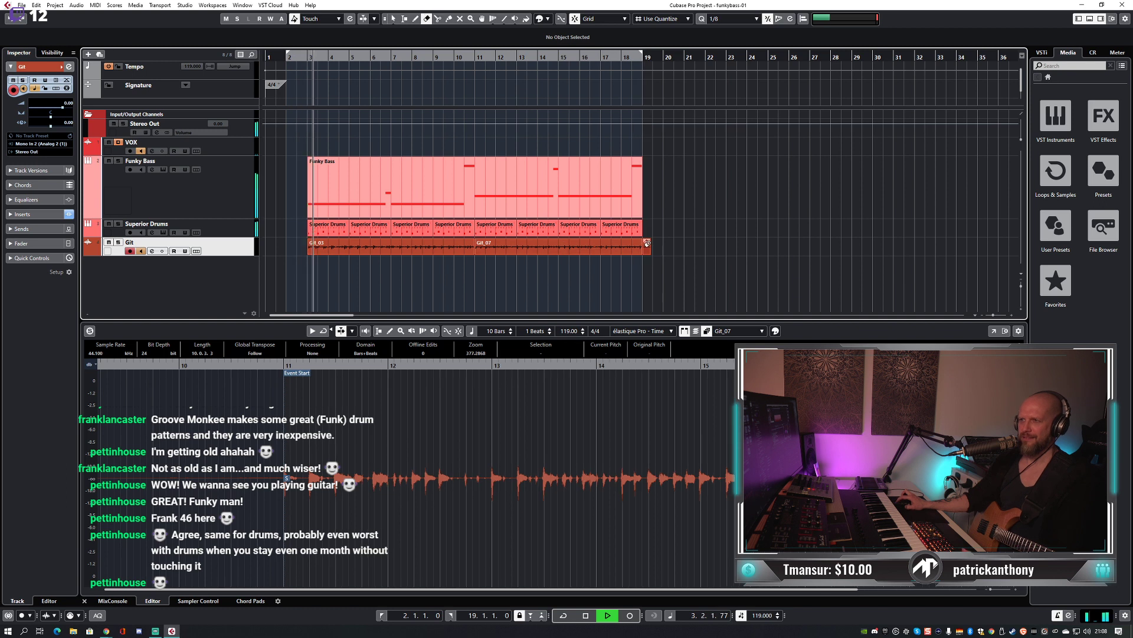
left_click(130, 251)
key("space")
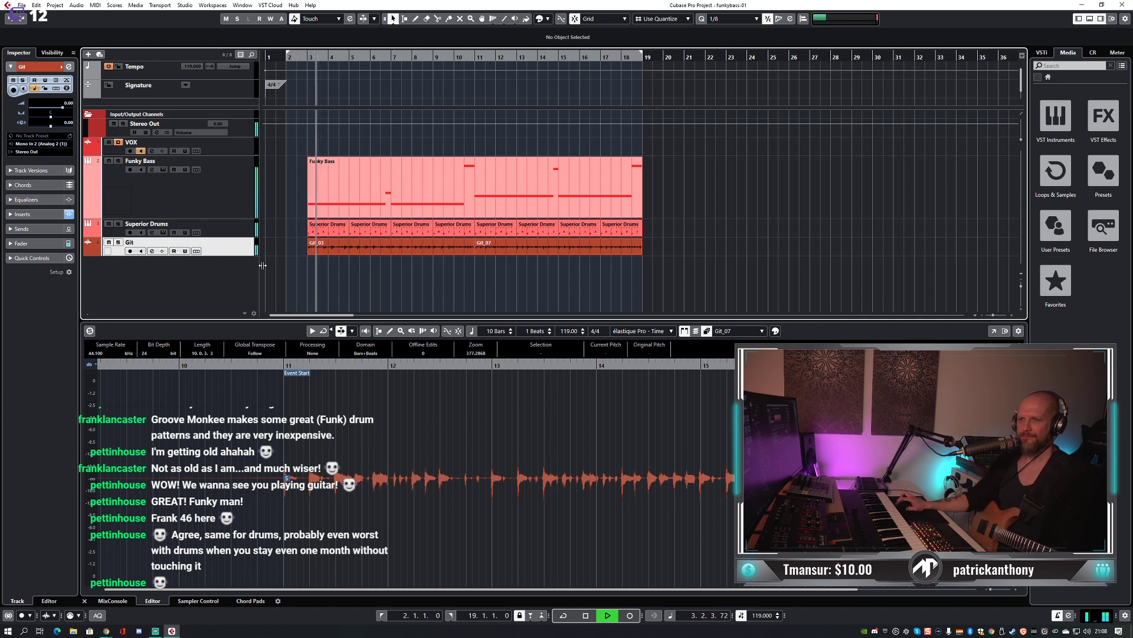
Set the Git channel's volume to -4.62 dB in the mixer and select the Funky Bass track.
key("F3")
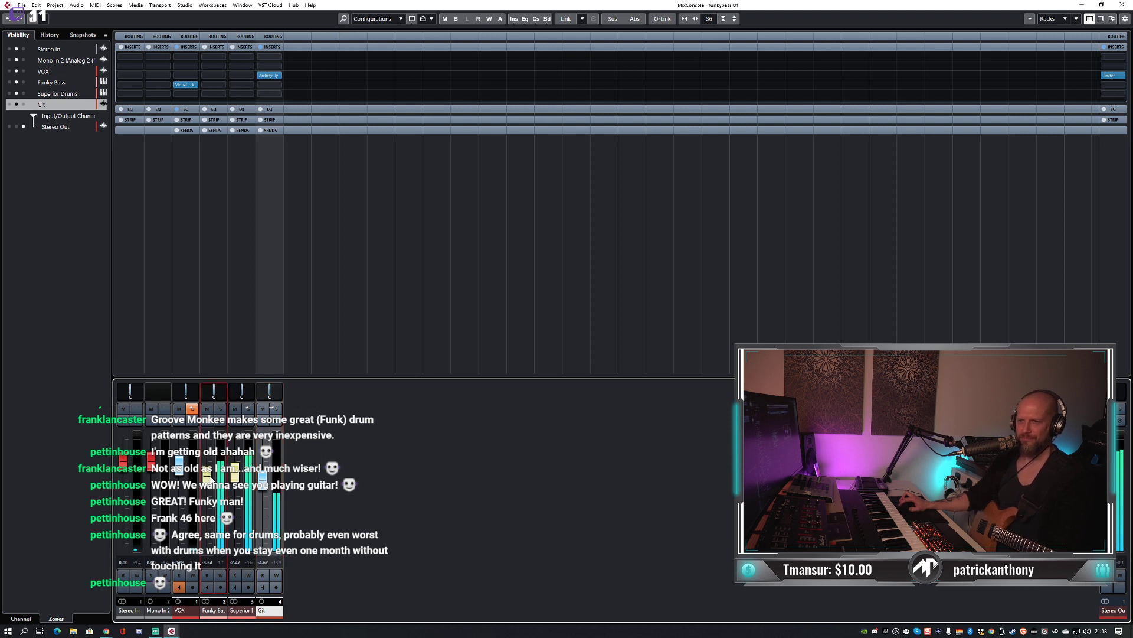
key("F3")
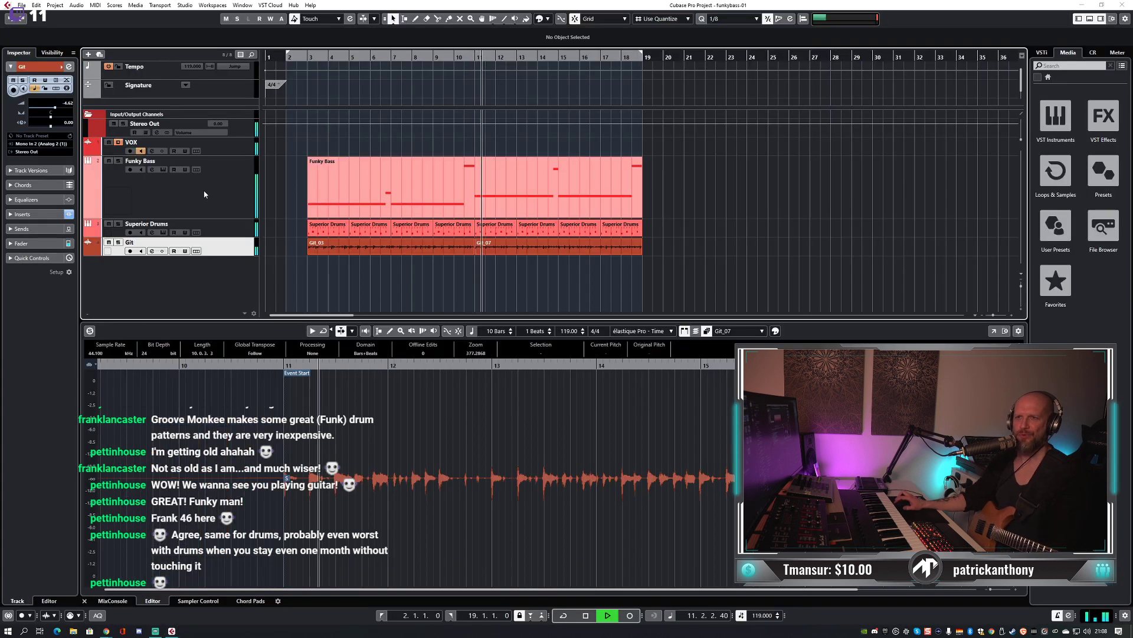
left_click(185, 177)
key("space")
Listen to the second guitar event and add free warp markers near bars 12, 13 and 15 to tighten its timing.
left_click(468, 57)
left_click(446, 170)
key("space")
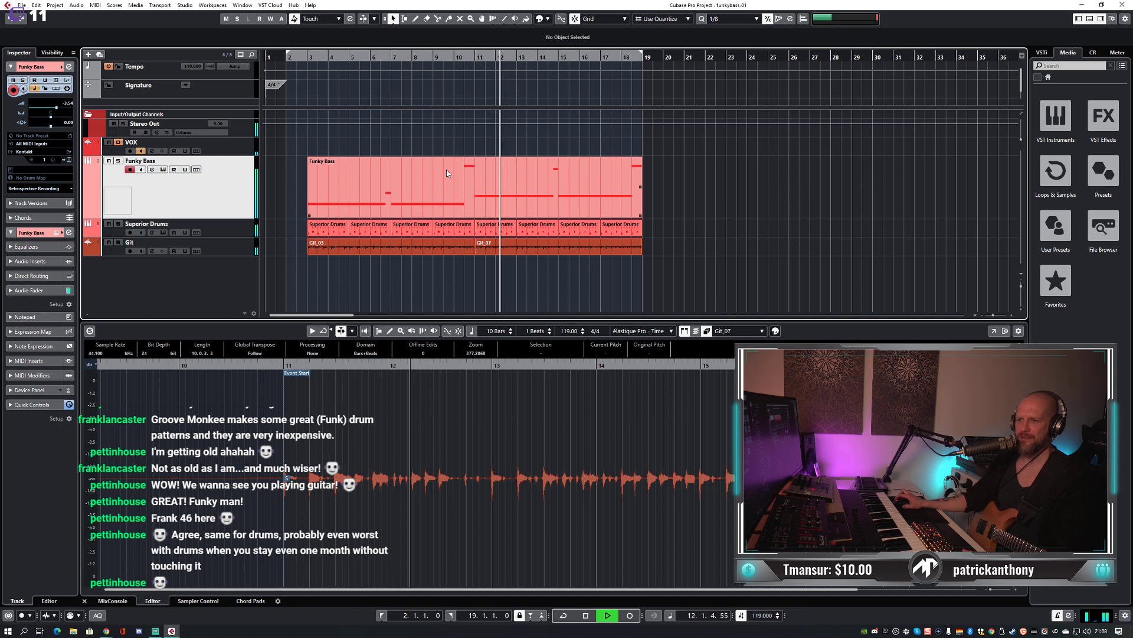
left_click(468, 455)
key("space")
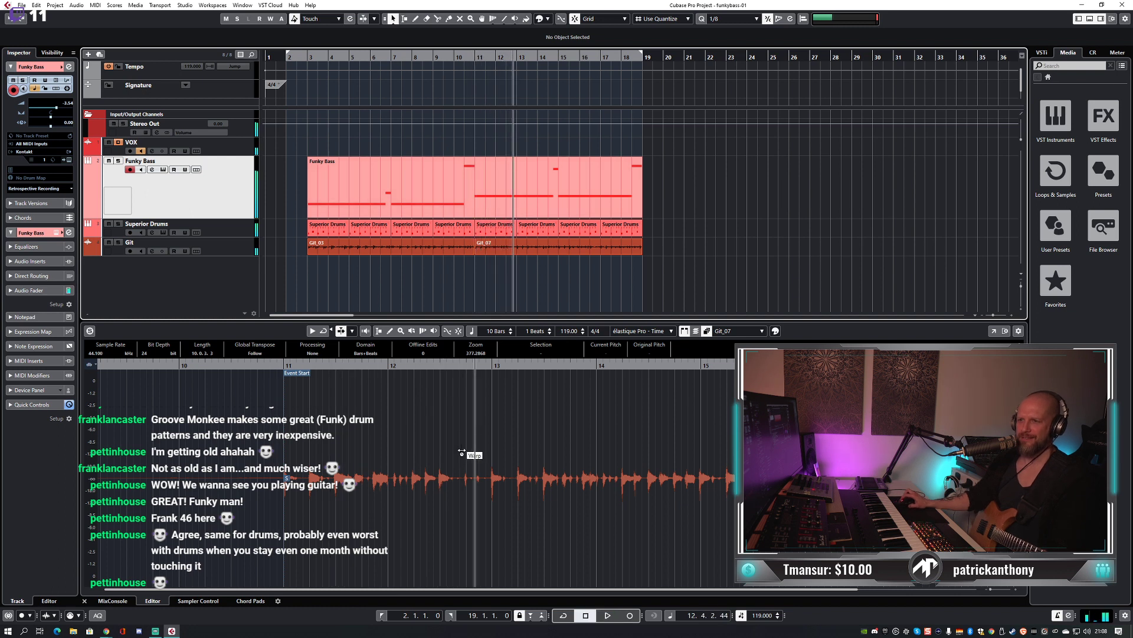
left_click(491, 481)
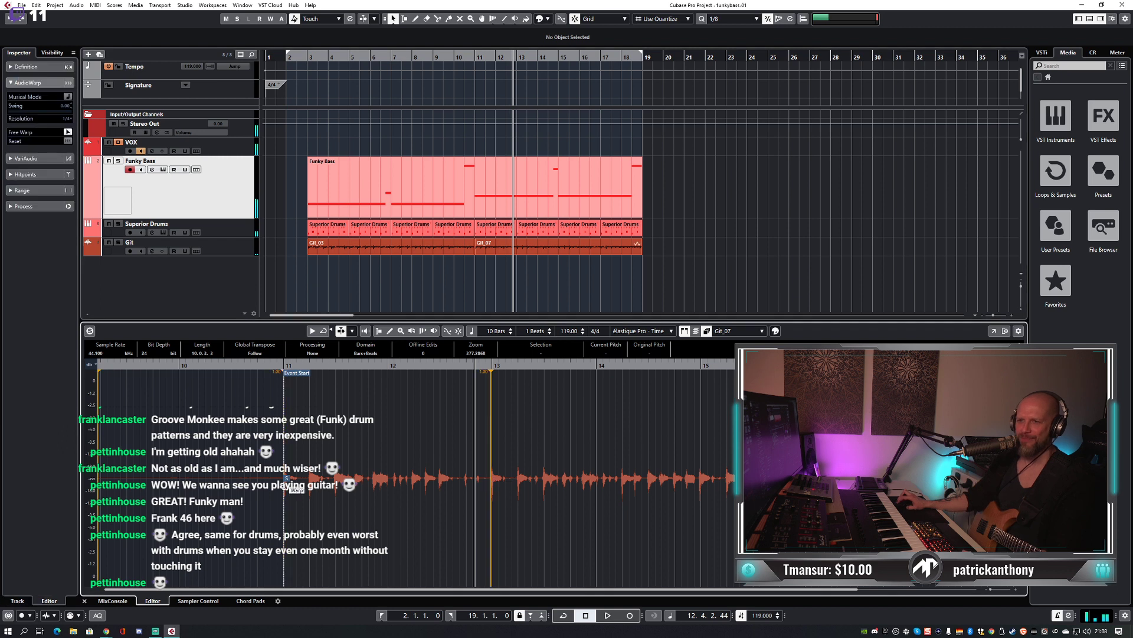
left_click_drag(412, 486, 414, 486)
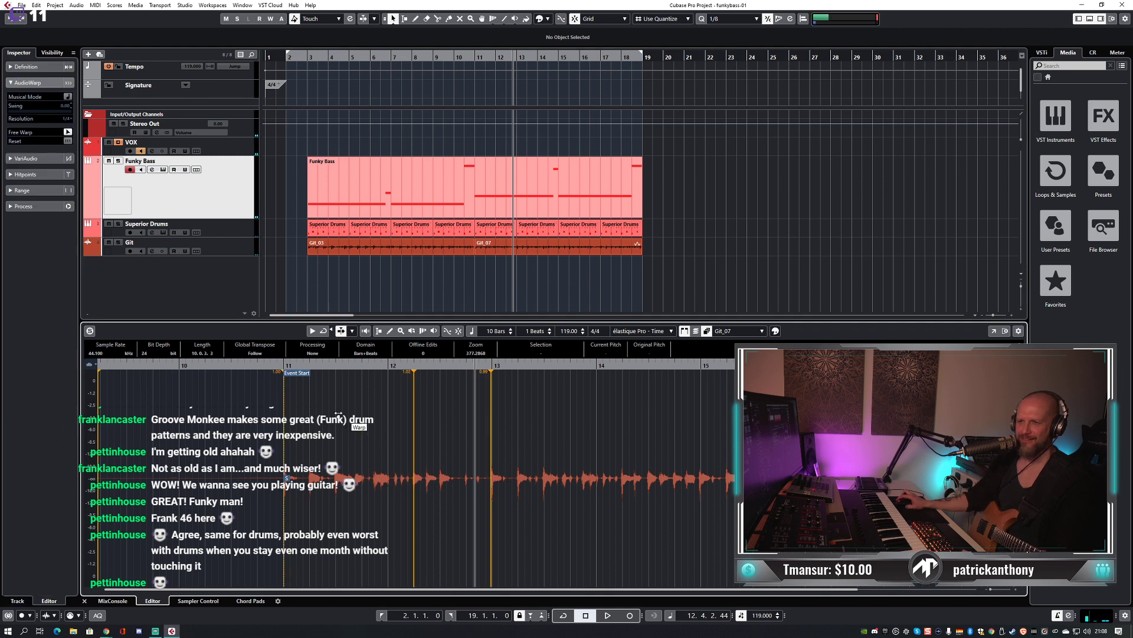
key("space")
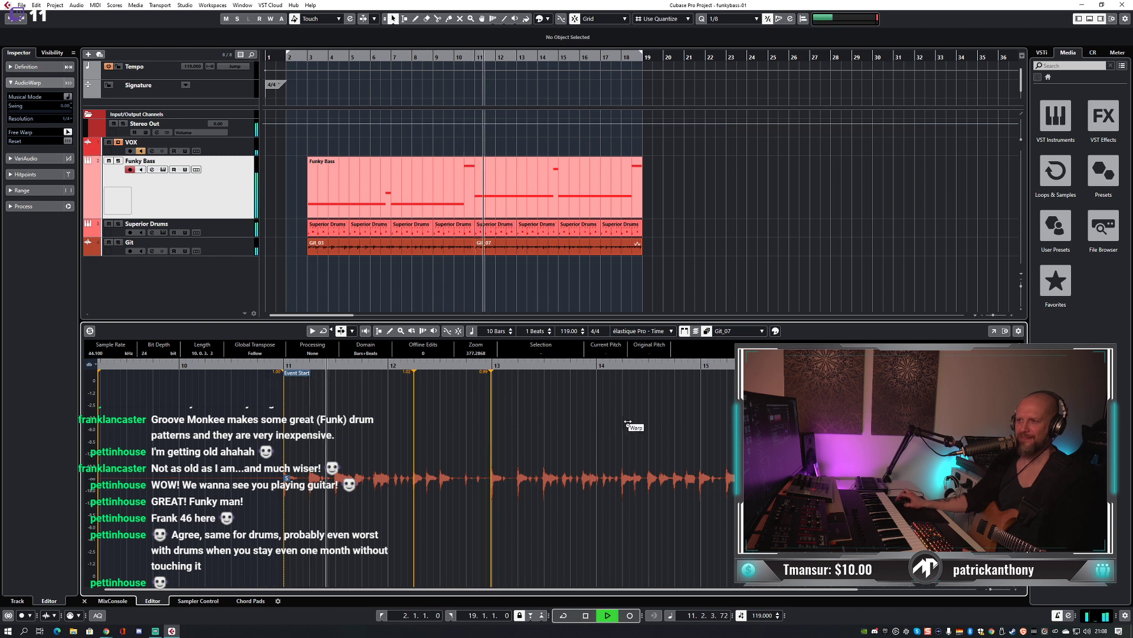
left_click(700, 487)
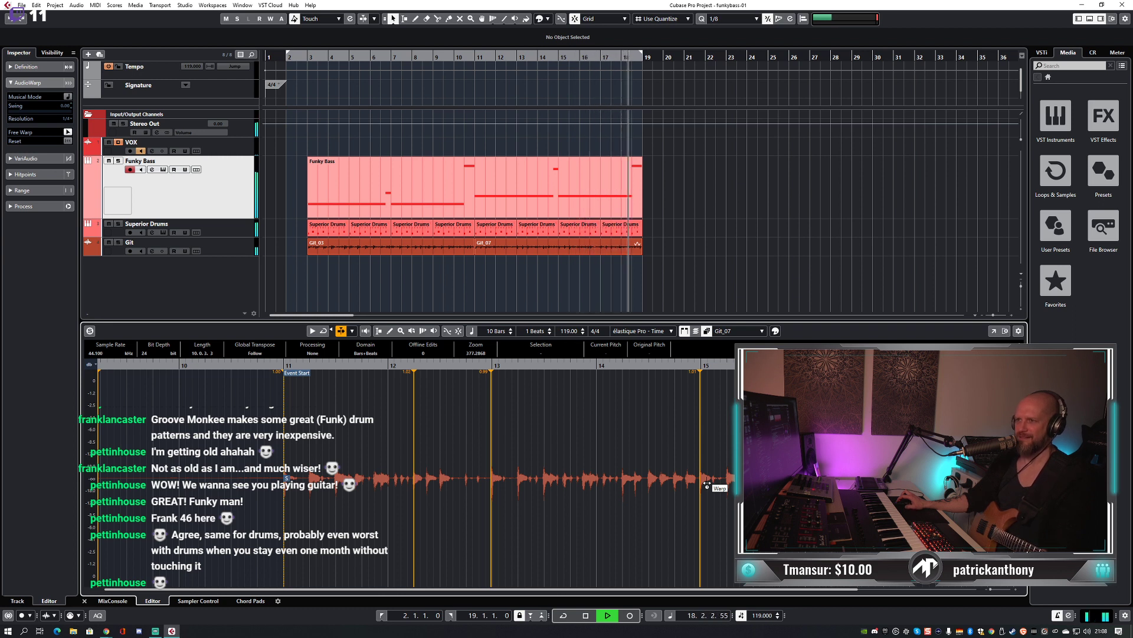
key("space")
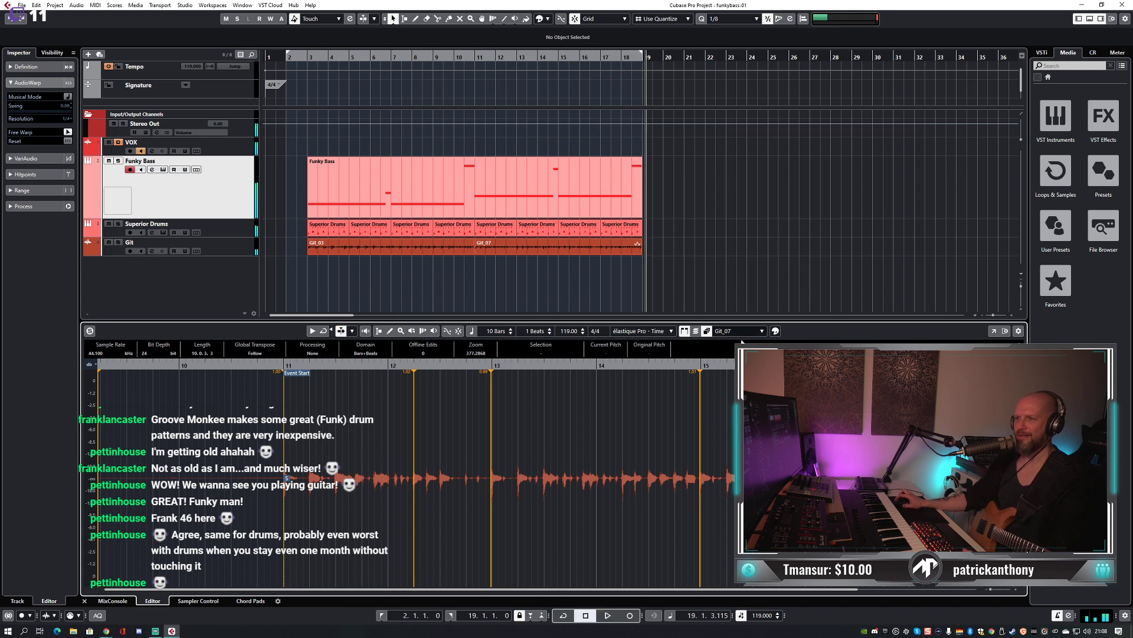
Hide the sample editor, set Object Selection to Normal Sizing and place the playback position just before bar 3.
key("ctrl+e")
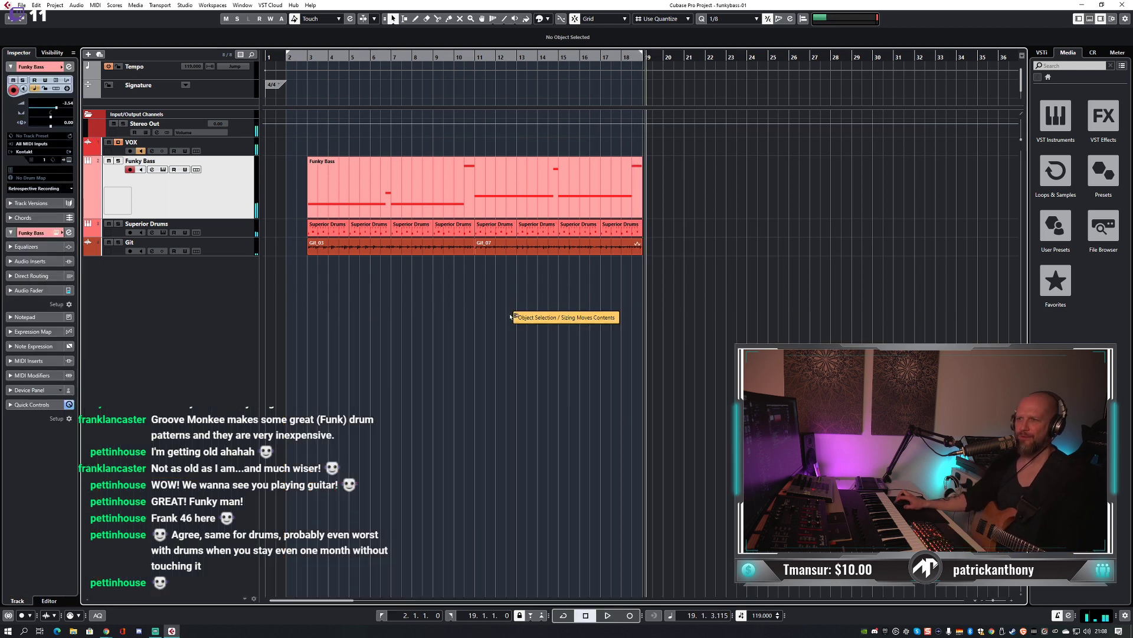
key("1")
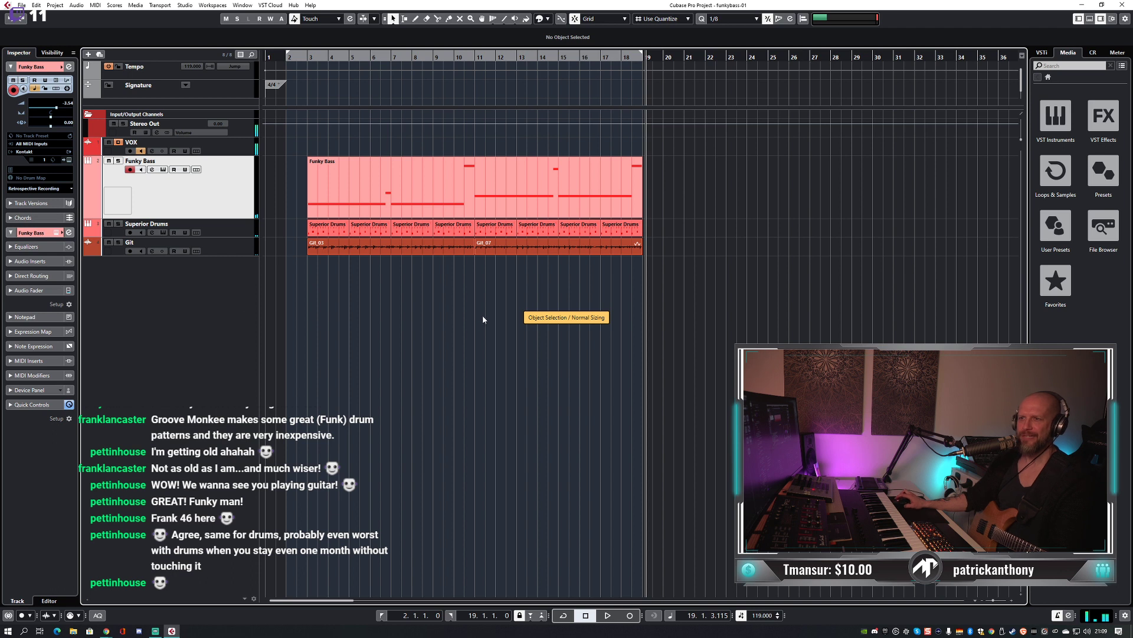
left_click(305, 57)
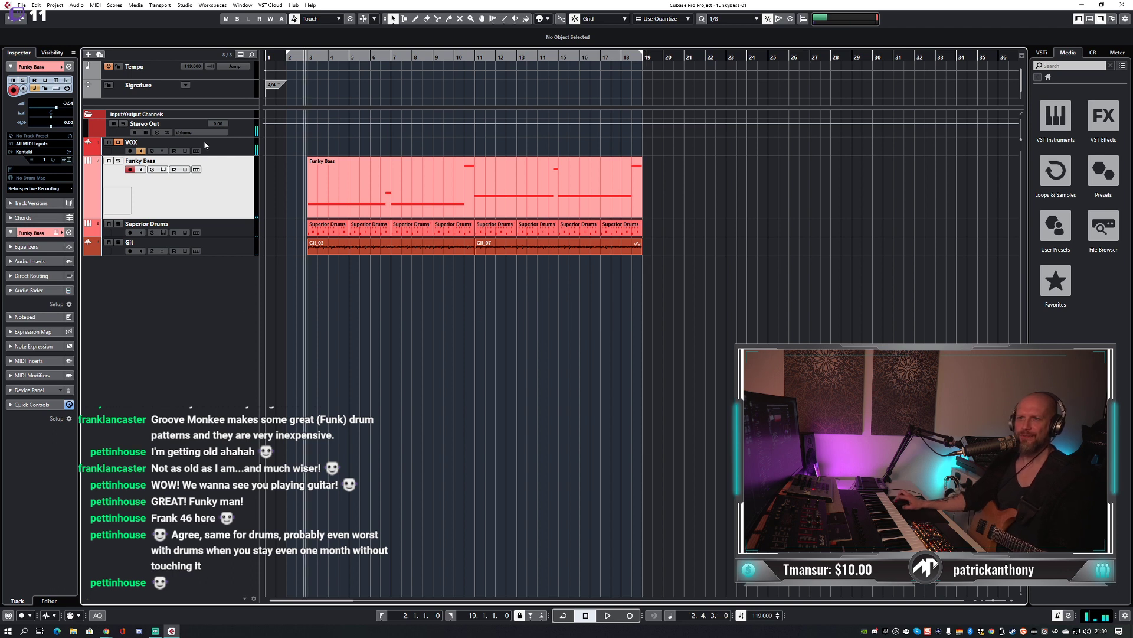
Open the Funky Bass instrument in Kontakt, raise its Character control while auditioning the loop, and close the instrument window.
left_click(164, 170)
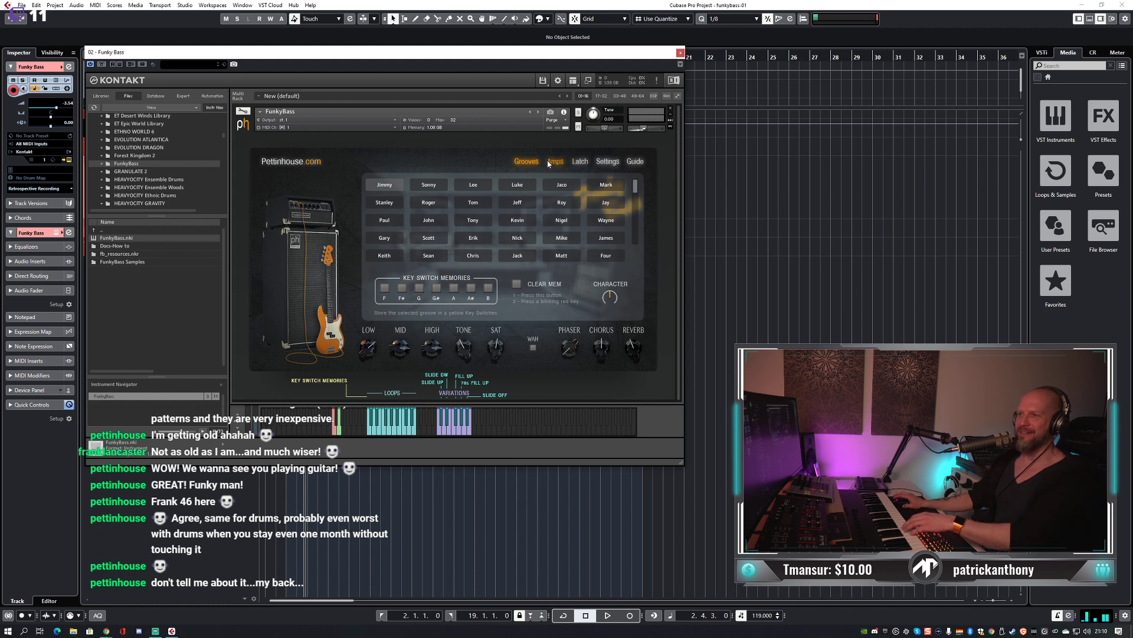
left_click_drag(568, 52, 533, 34)
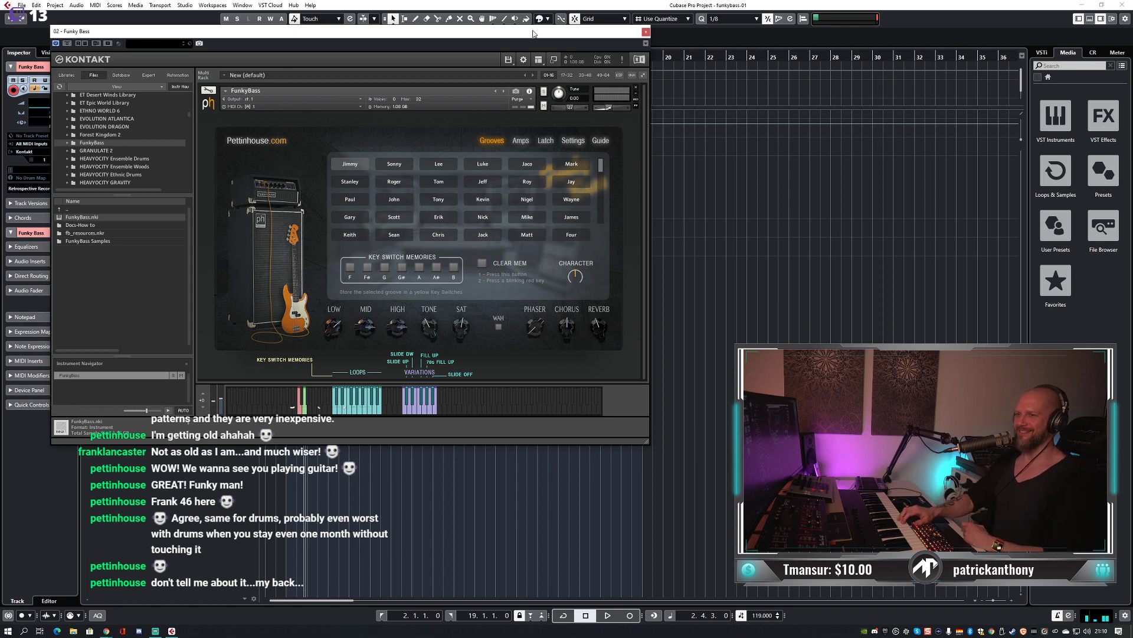
left_click_drag(533, 33, 583, 30)
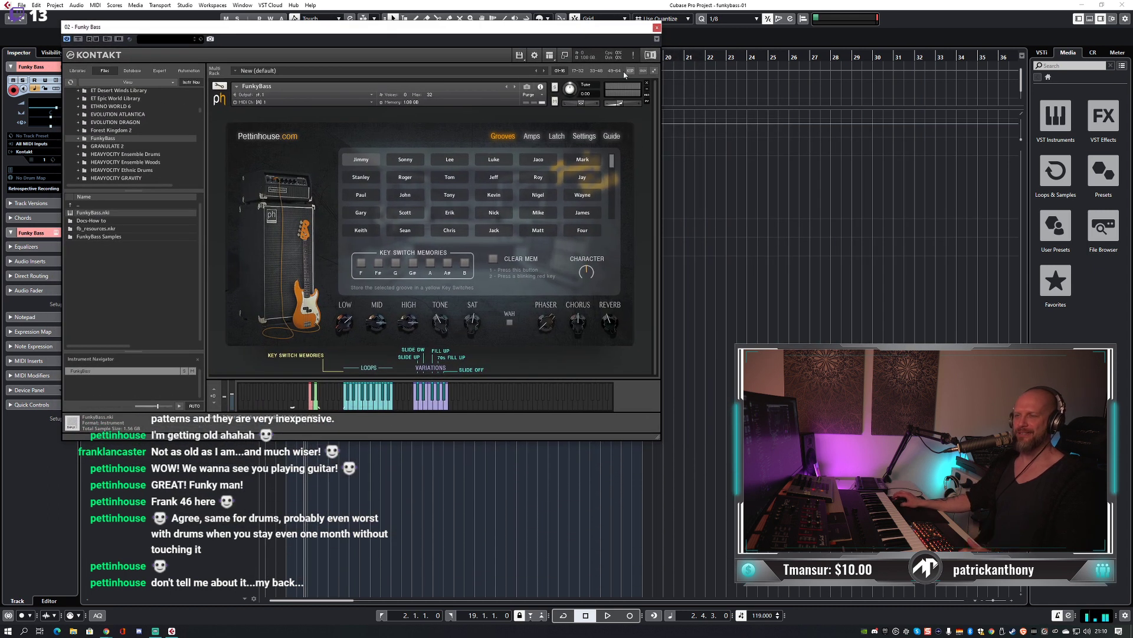
key("space")
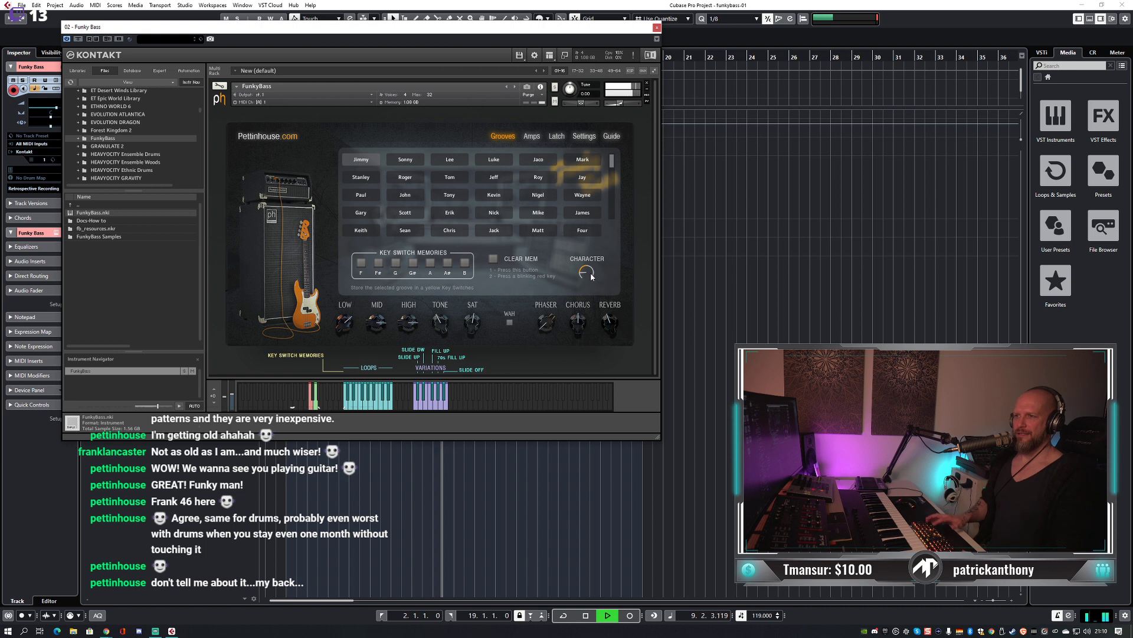
key("space")
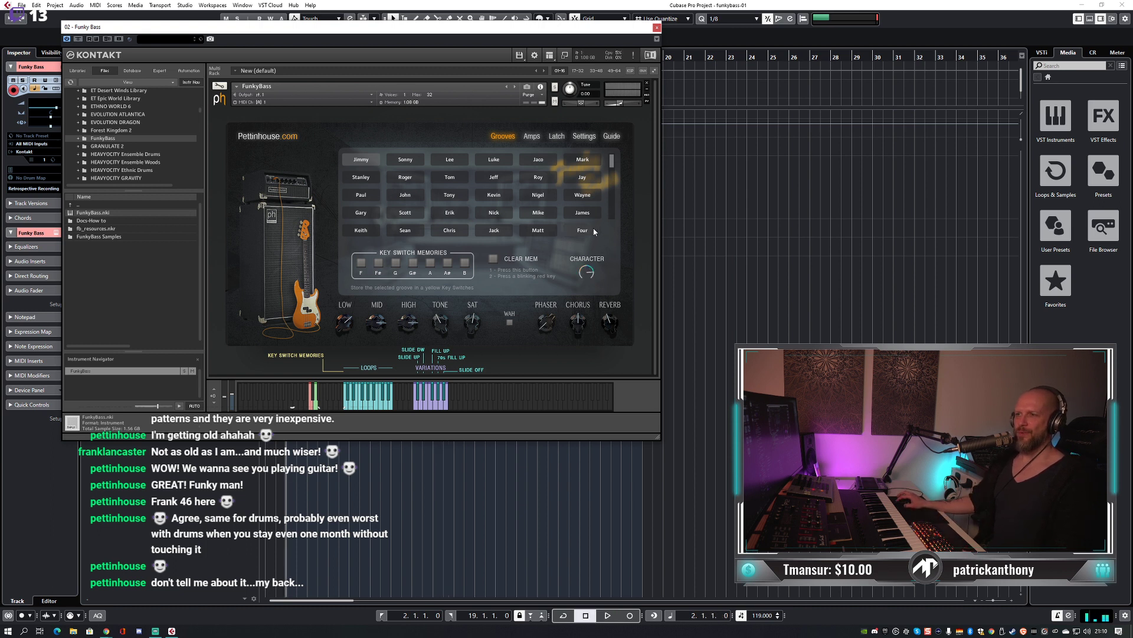
key("space")
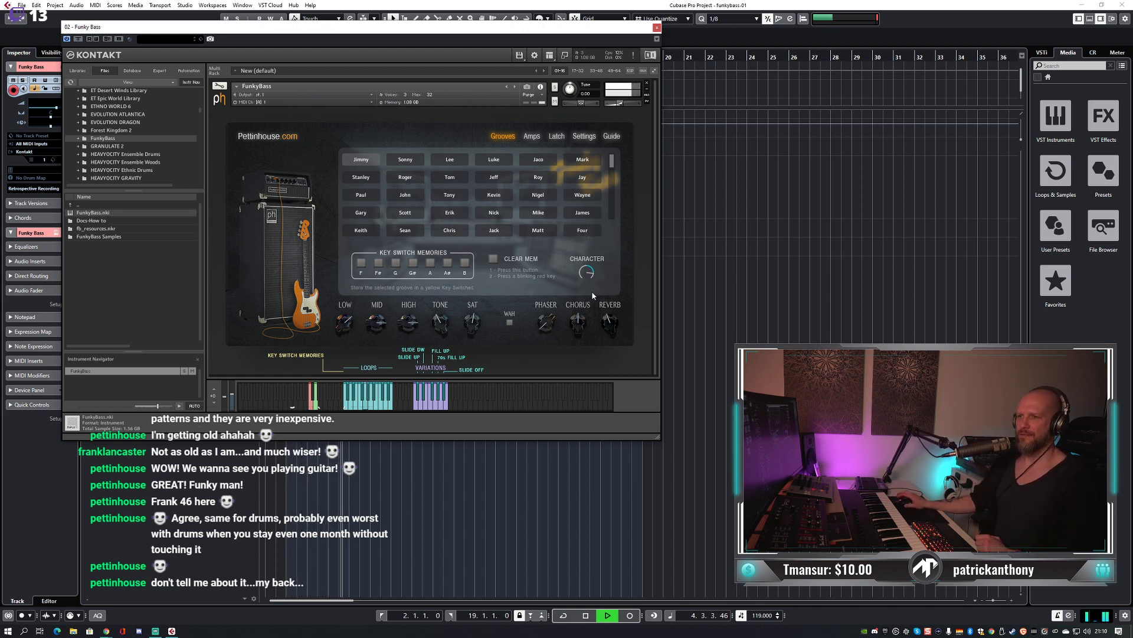
left_click(657, 27)
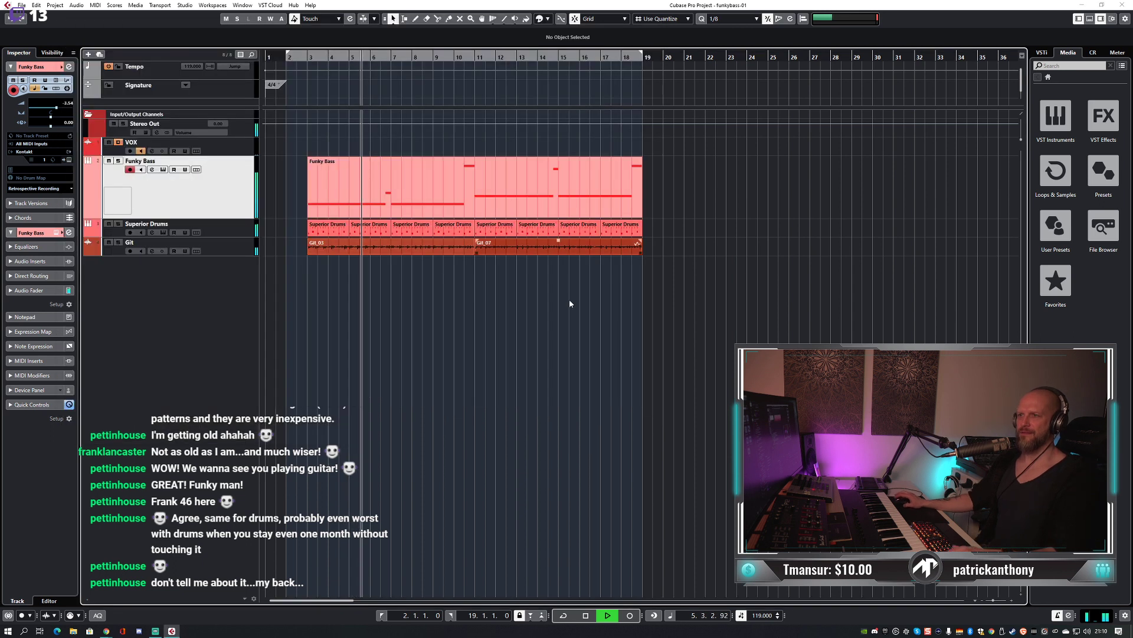
Lower the Git channel in the mixer and set the Funky Bass volume to -4.34 dB during playback.
key("F3")
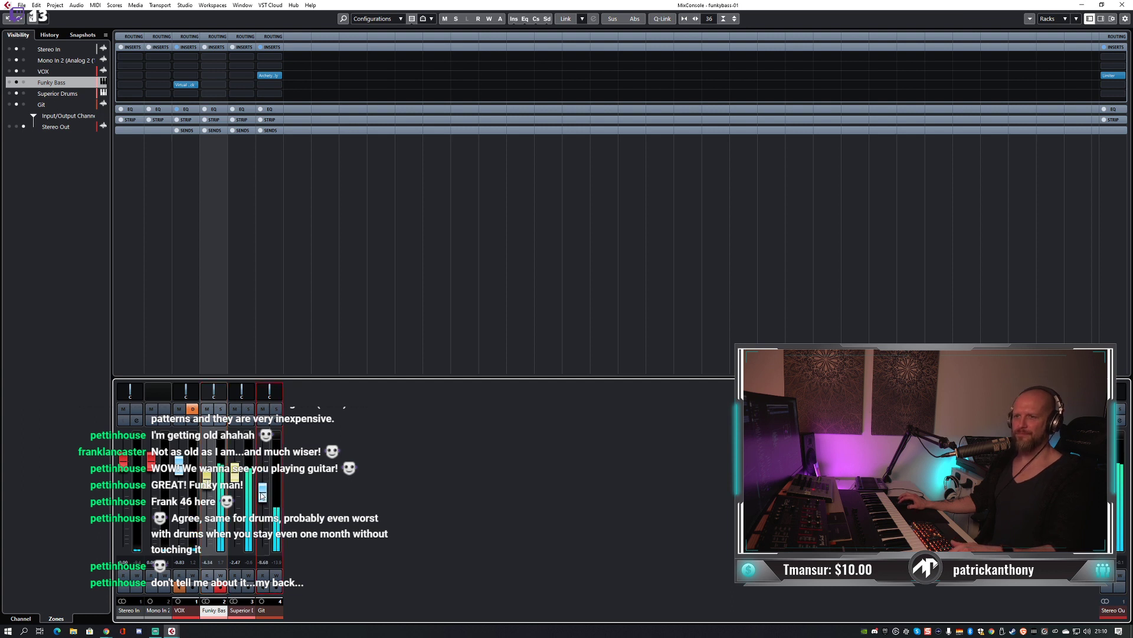
key("F3")
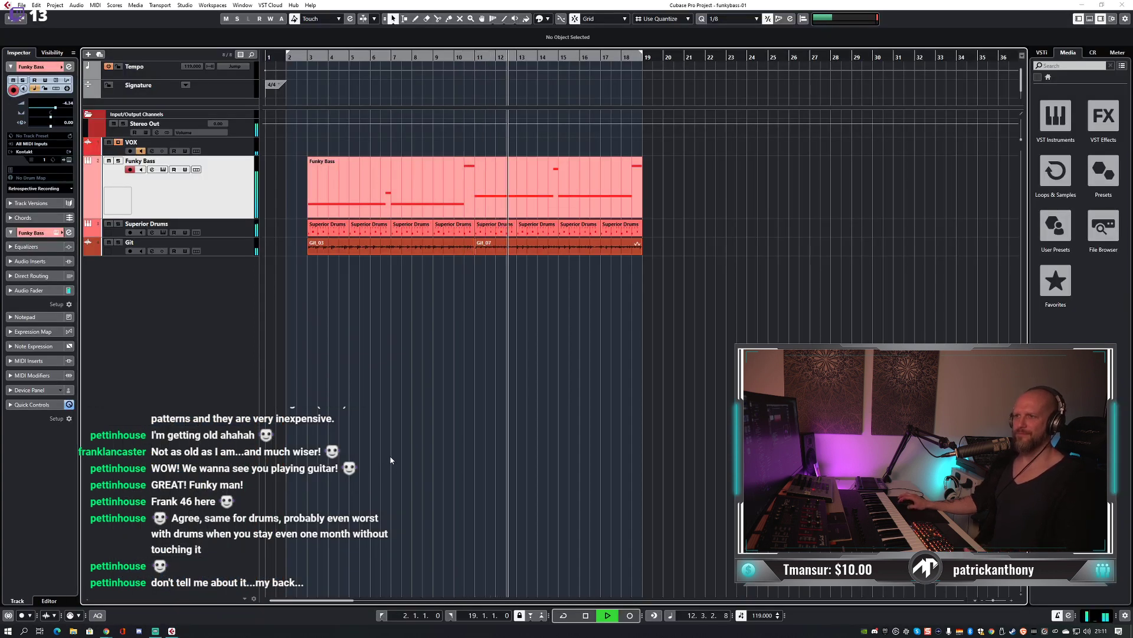
Add a free warp marker halfway through bar 13 of the second guitar event and turn on cycle playback.
double_click(533, 243)
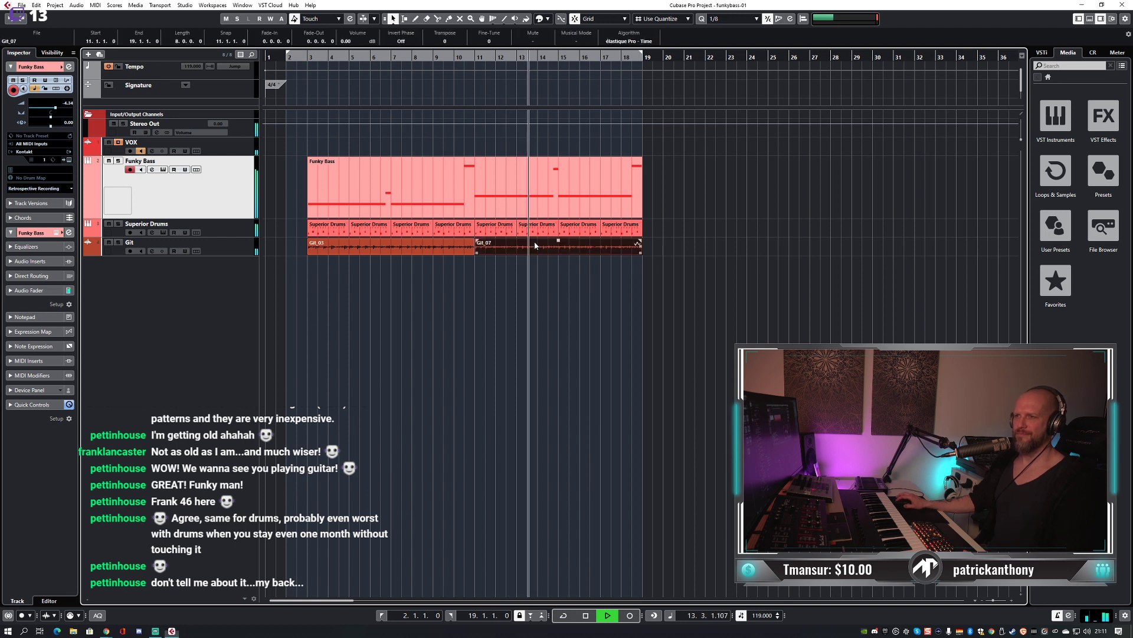
left_click(545, 481)
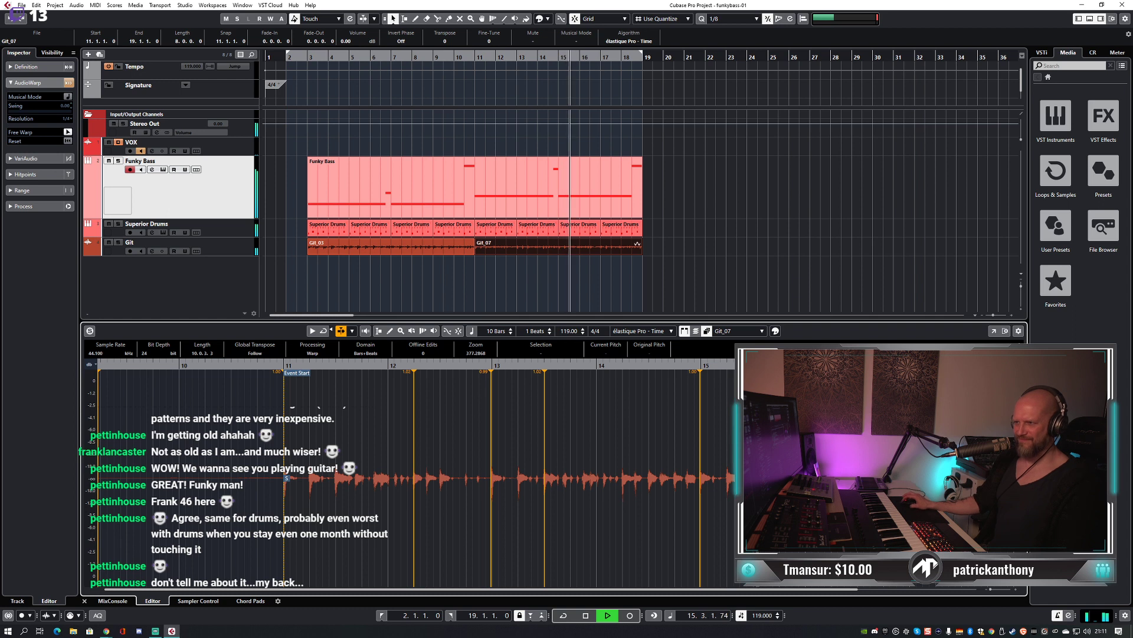
scroll(804, 596, "right", 3)
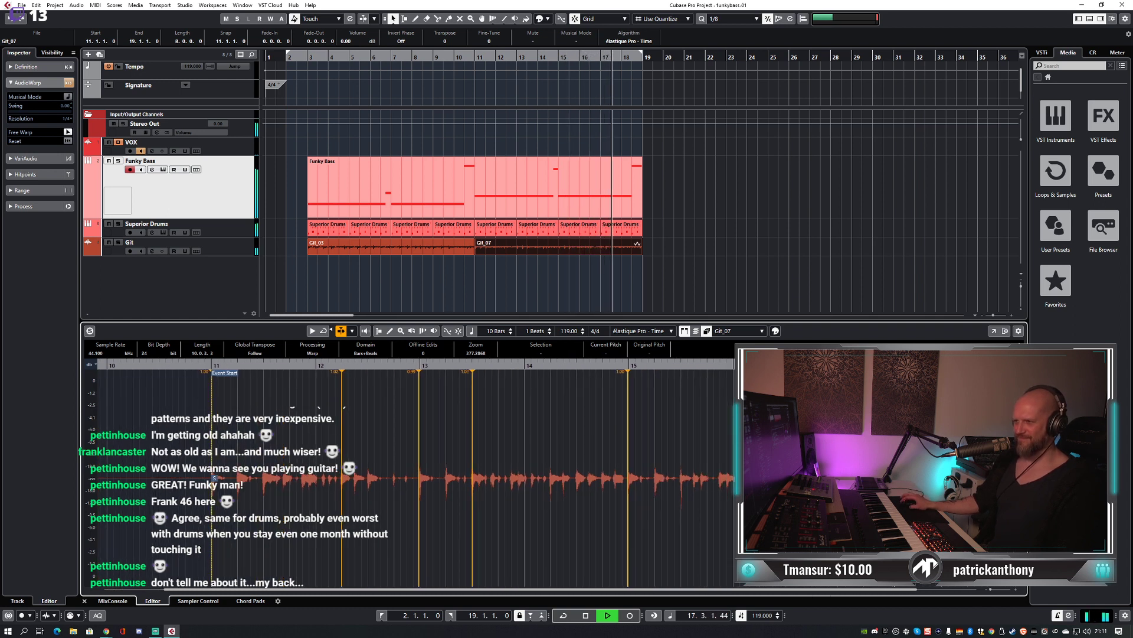
key("KP_Divide")
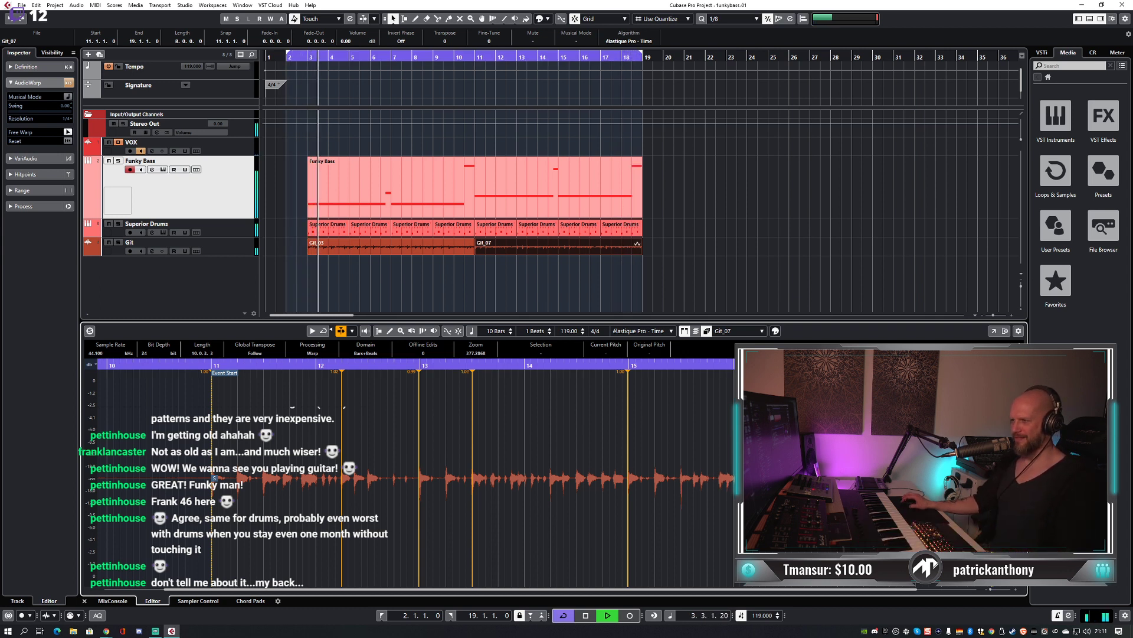
Stop playback, hide the sample editor, start the cycle range at bar 3 and play the loop.
key("space")
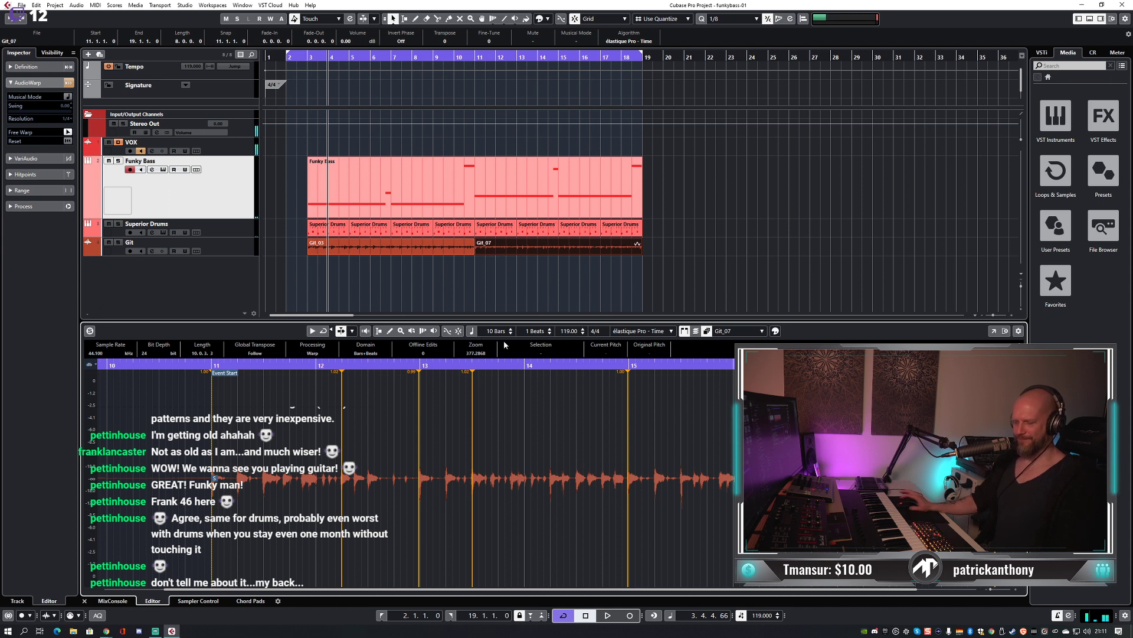
key("ctrl+alt+e")
left_click(397, 304)
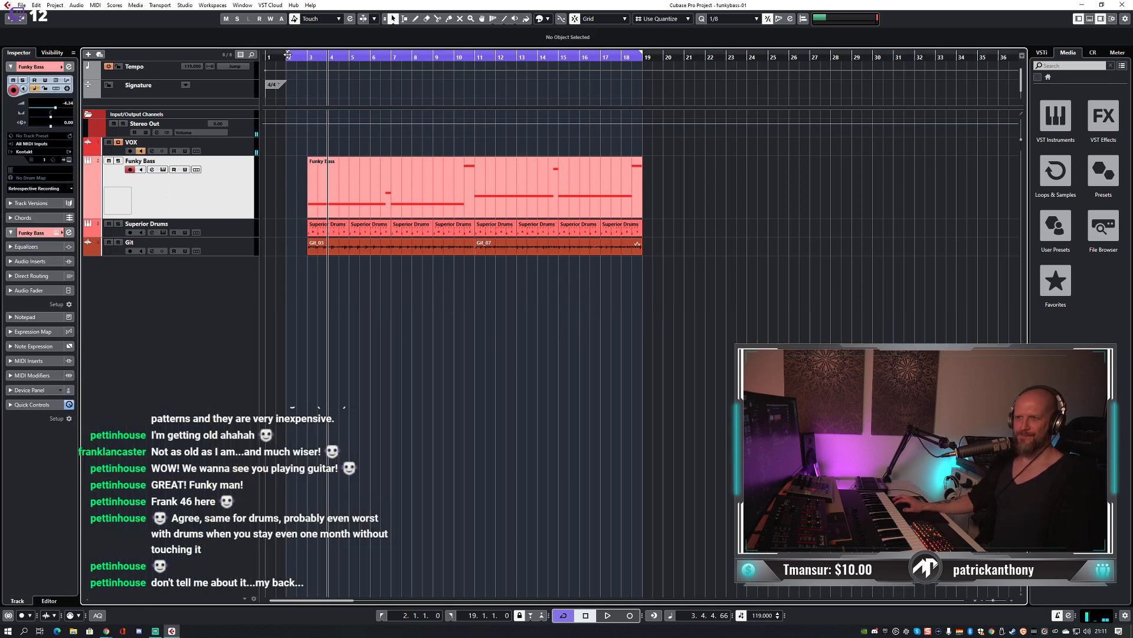
left_click(307, 63)
key("space")
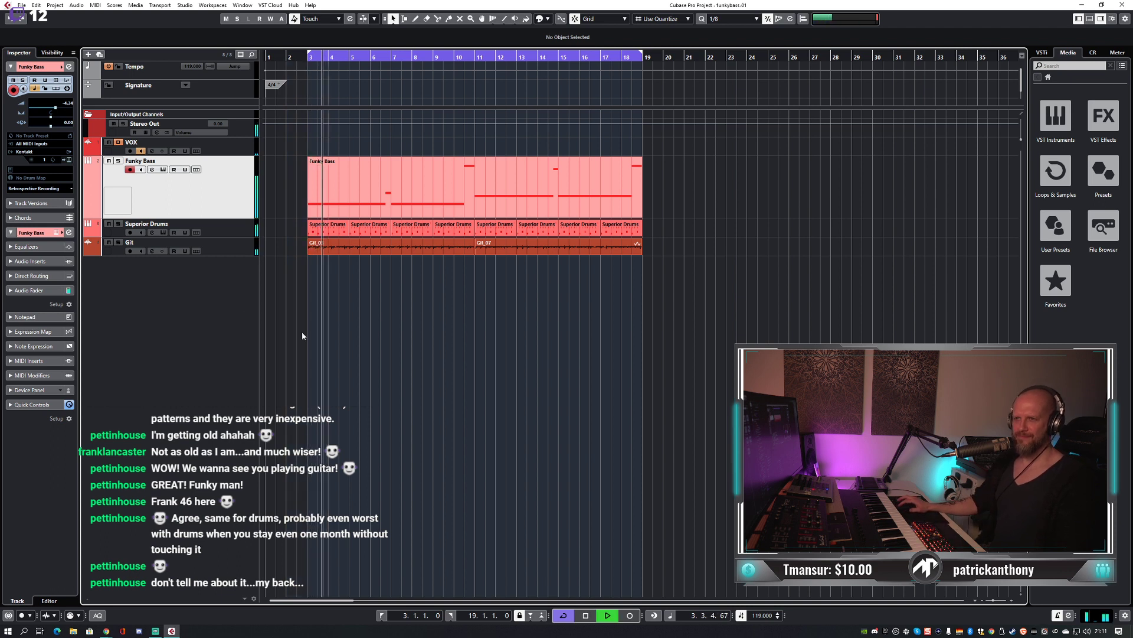
Look over the Funky Bass instrument's tone controls in Kontakt during playback, close its window and stop playback.
left_click(152, 169)
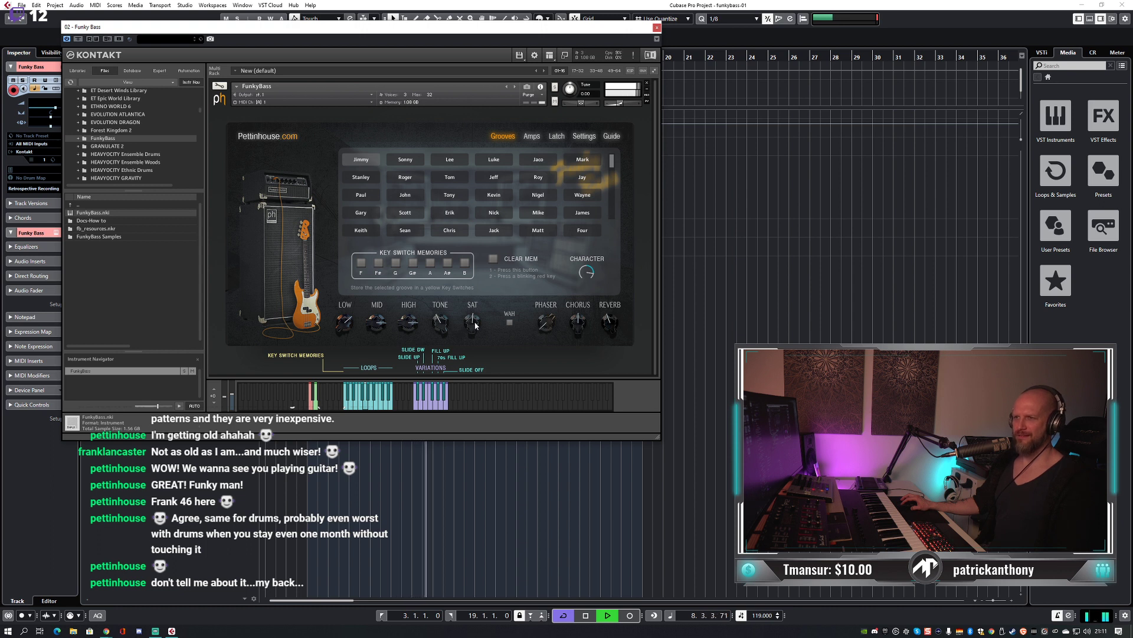
left_click(656, 27)
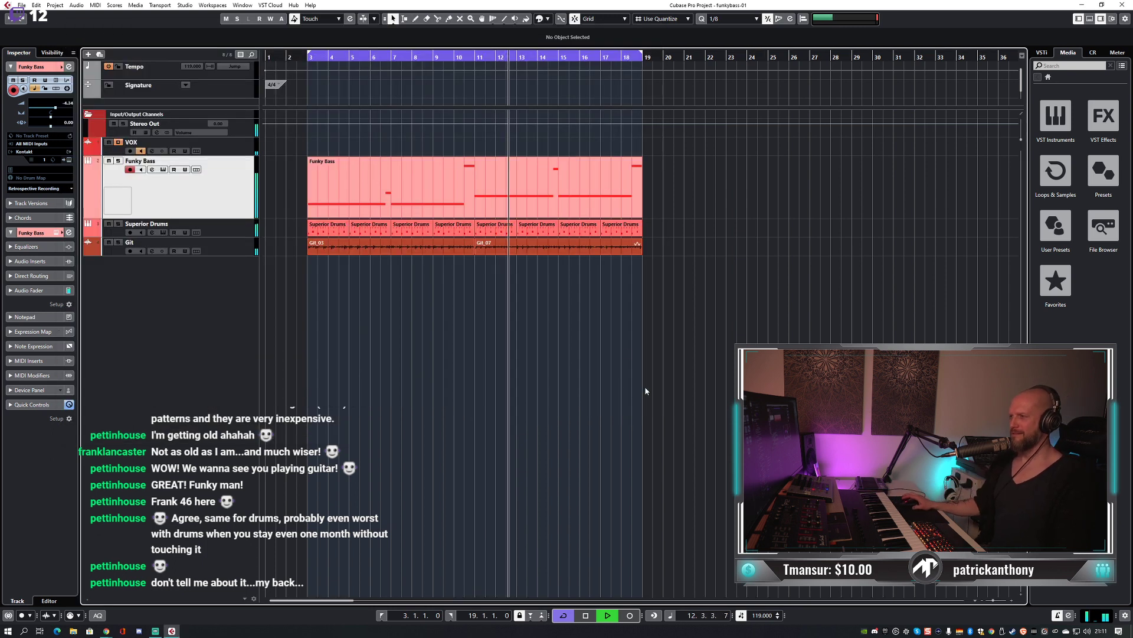
key("space")
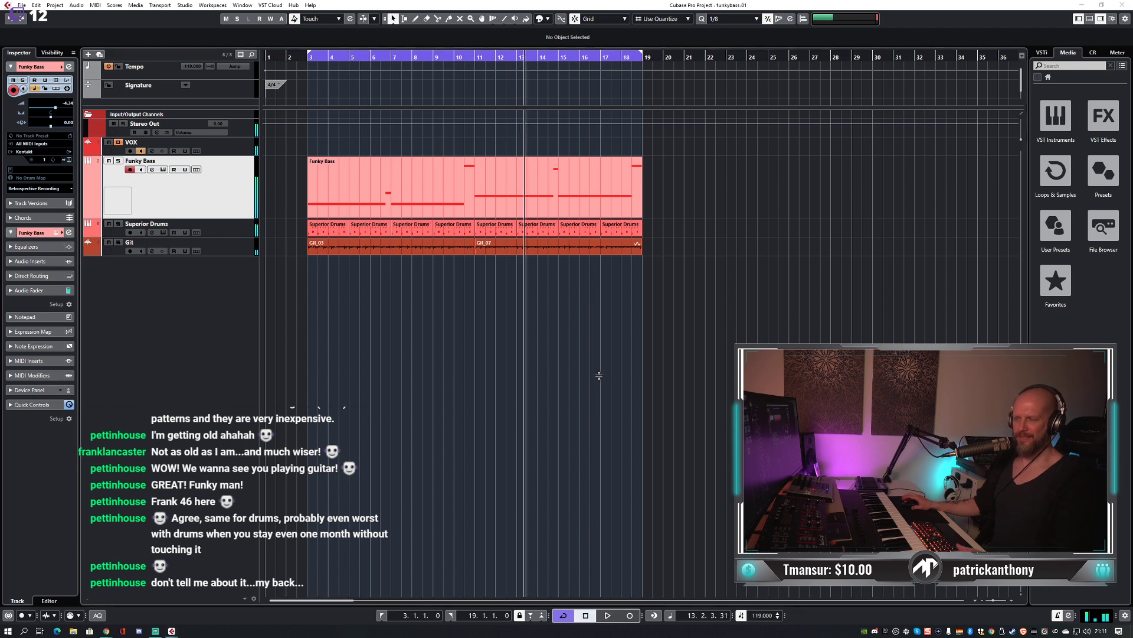
Move the Stereo Out Limiter down to insert slot 5, add Dynamic Spectrum Mapper V2 in slot 2 and position its window over the project.
key("F3")
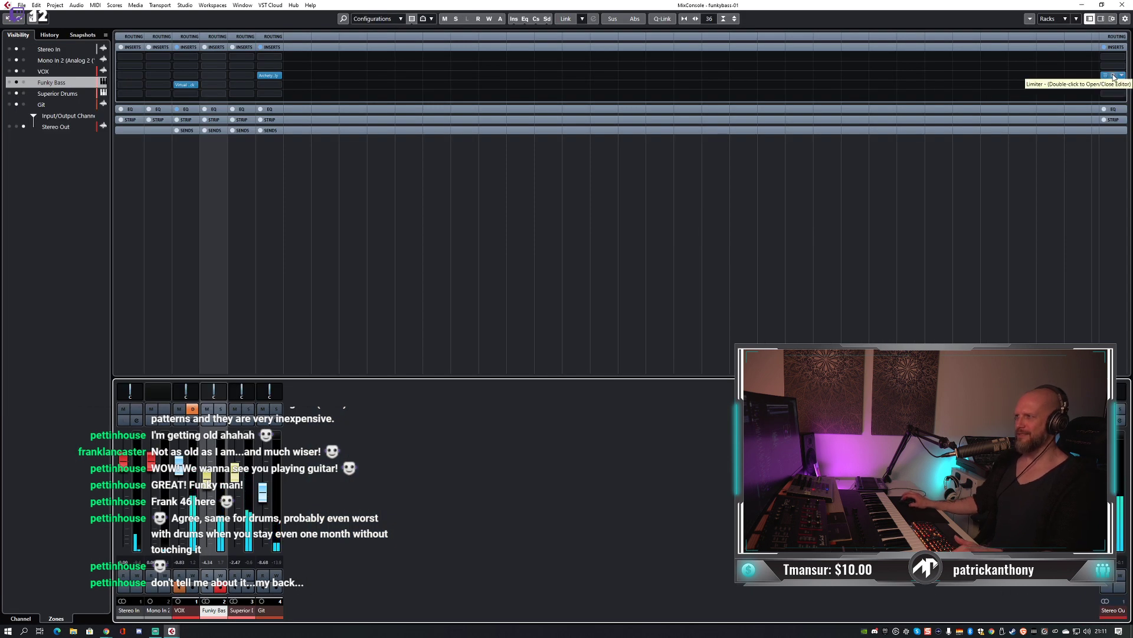
left_click_drag(1114, 77, 1113, 93)
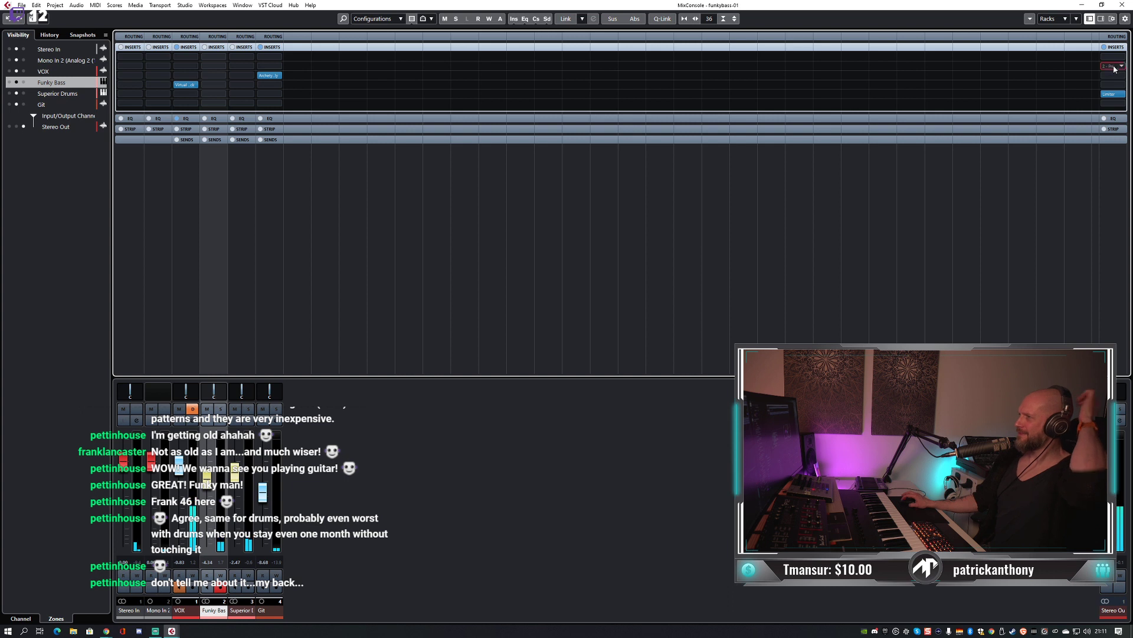
left_click(1115, 69)
type("mapper")
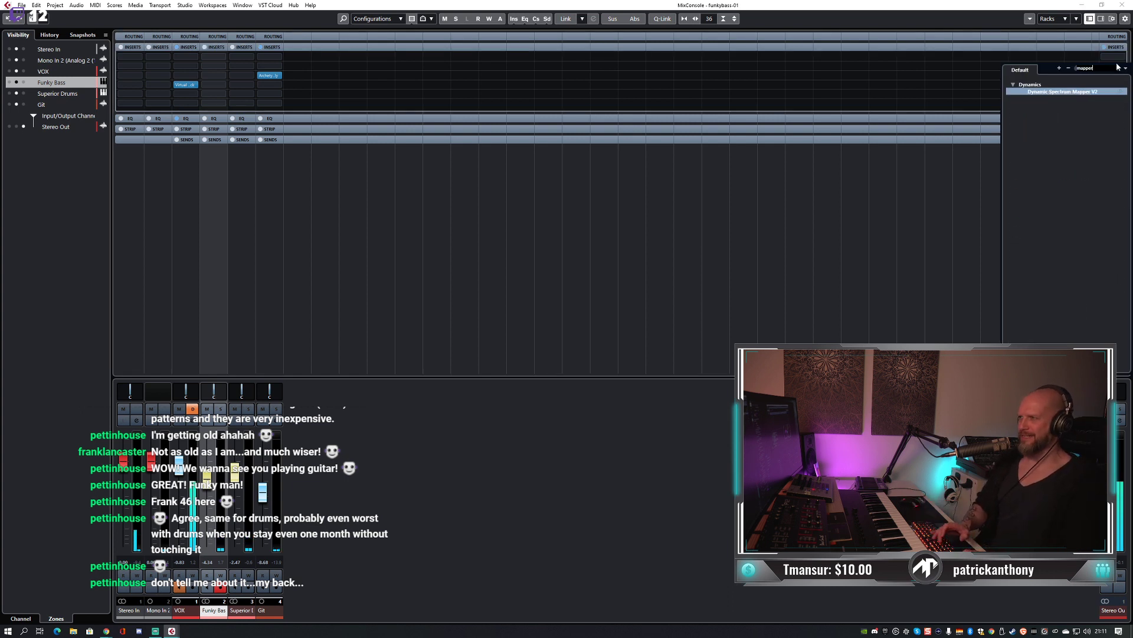
key("Escape")
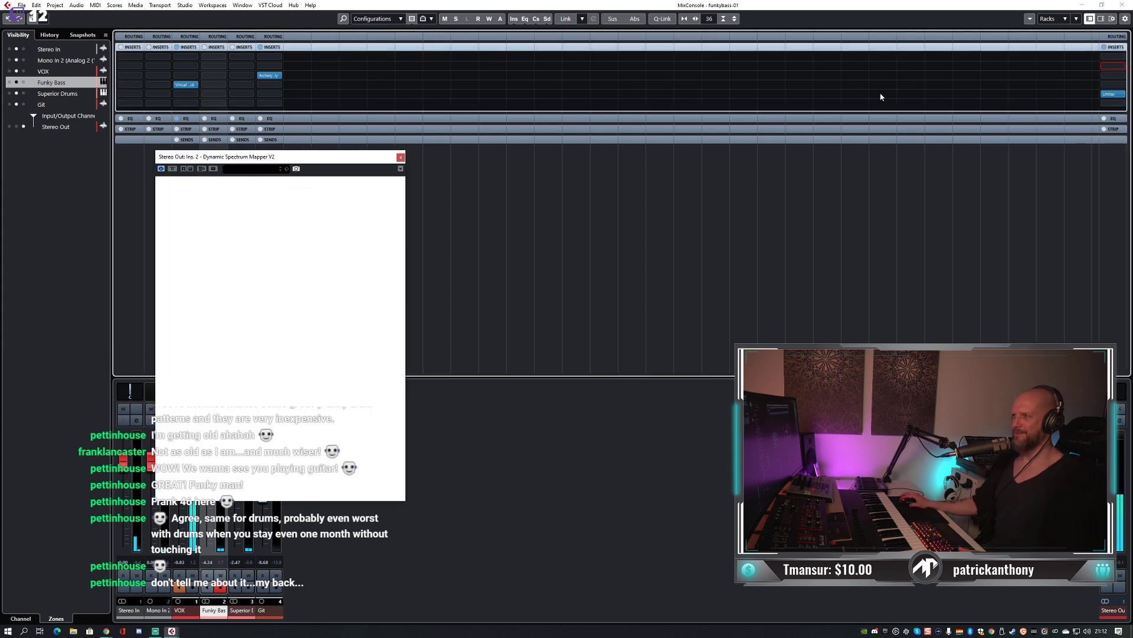
key("F3")
left_click_drag(354, 160, 472, 126)
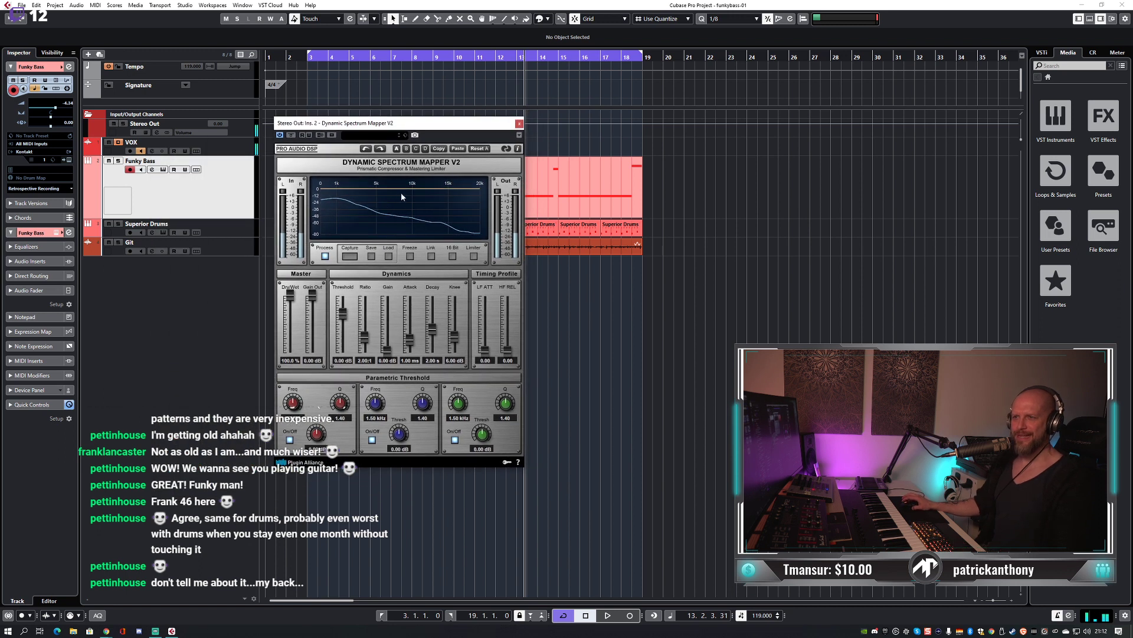
left_click_drag(447, 125, 542, 125)
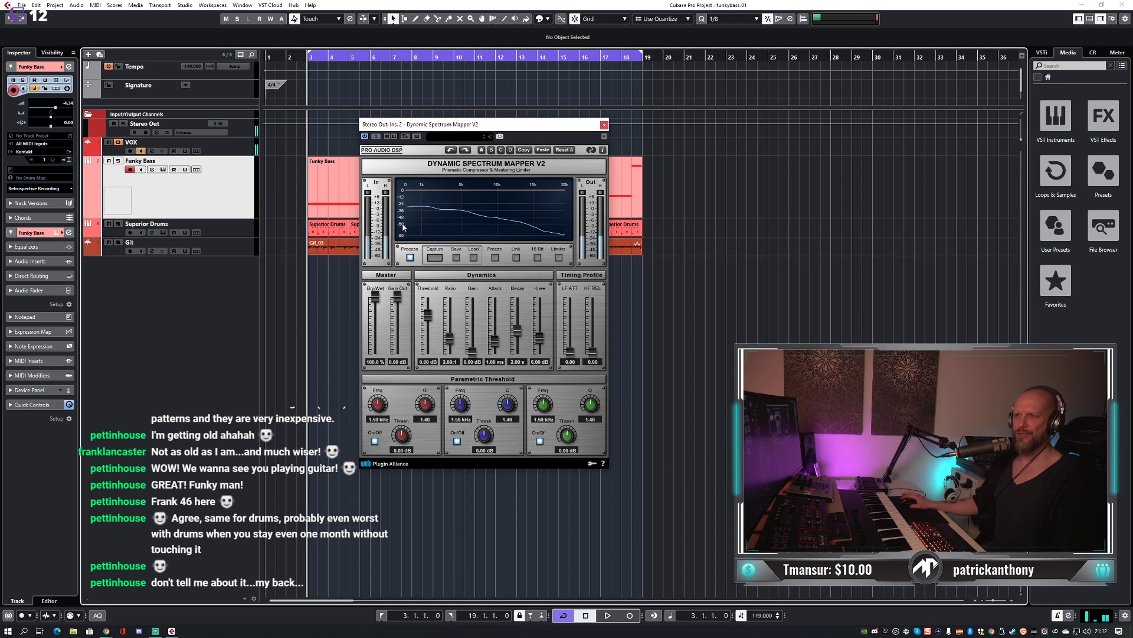
key("space")
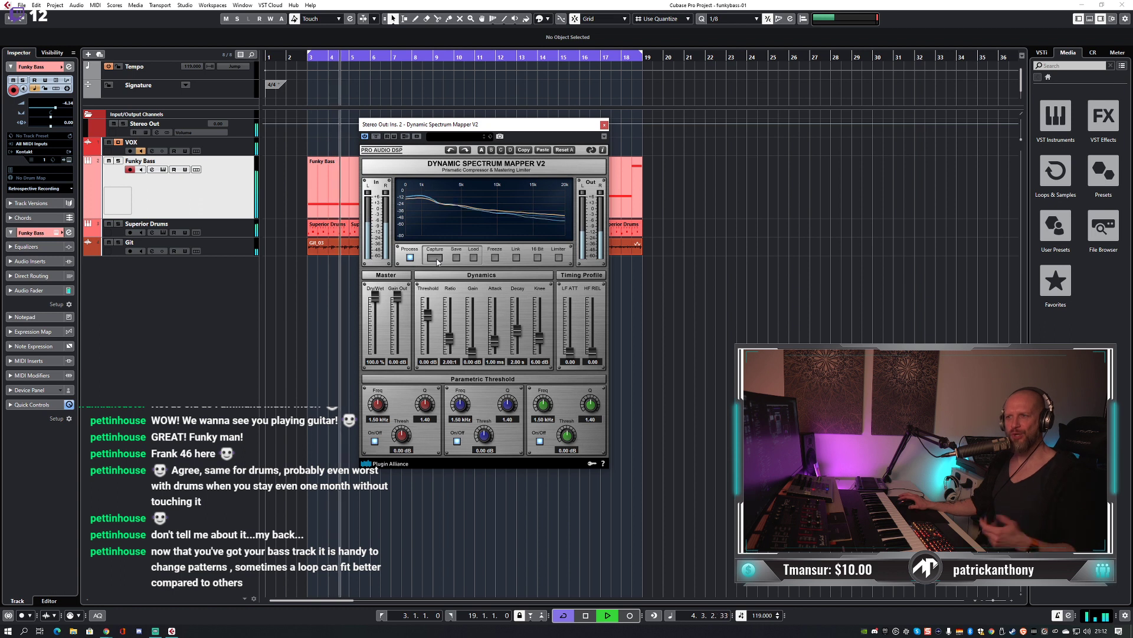
key("space")
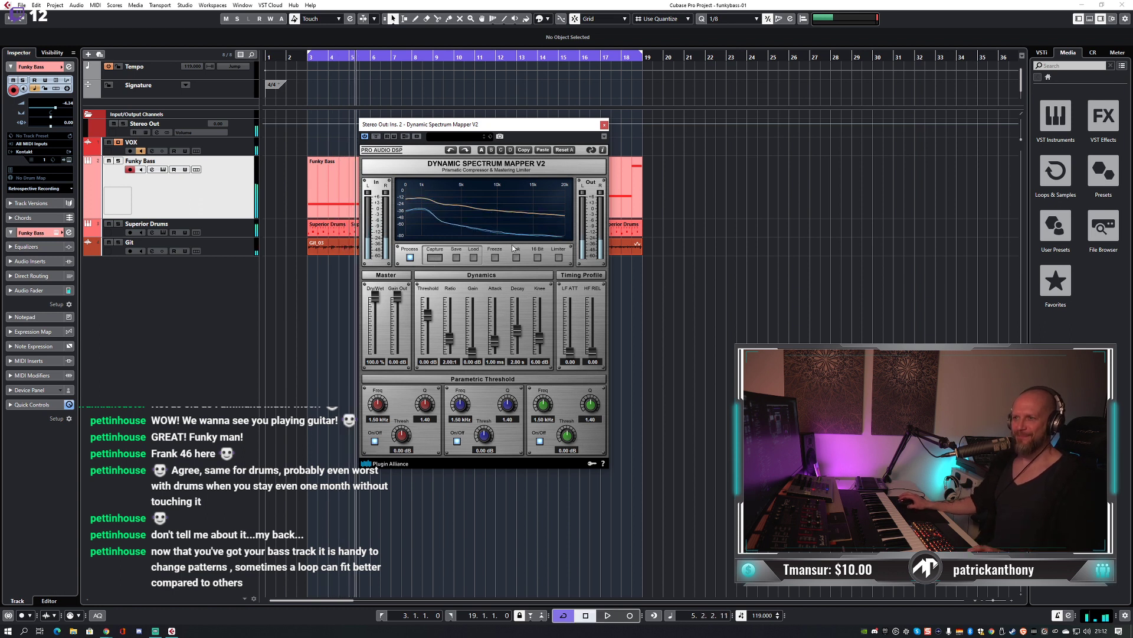
left_click(564, 150)
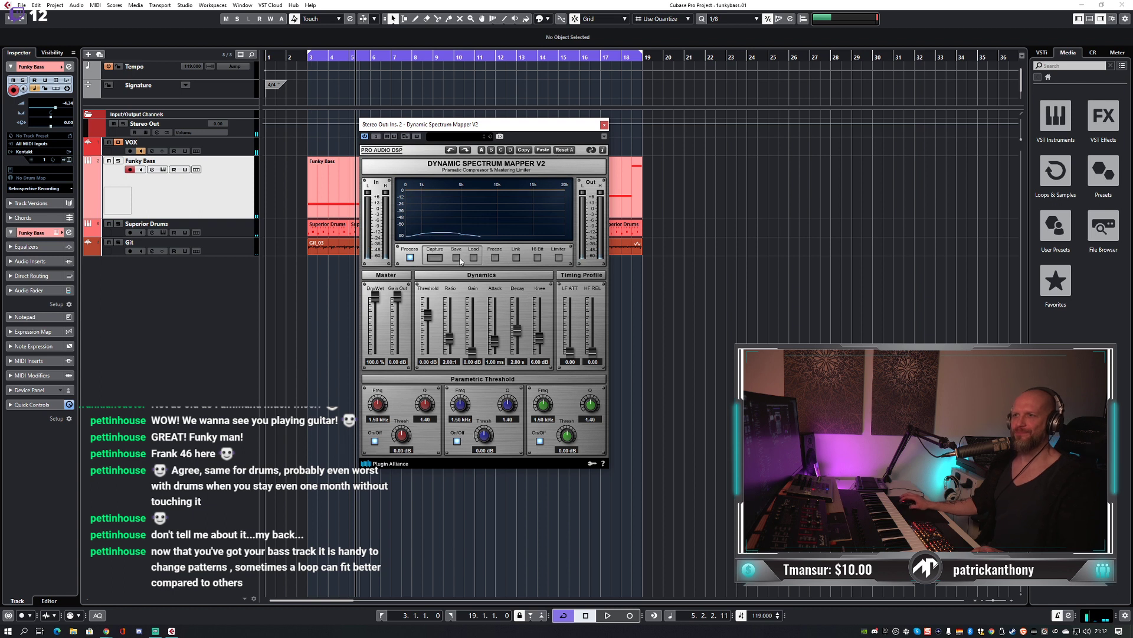
Capture the mix's spectrum in Dynamic Spectrum Mapper V2 while playing the loop from bar 3.
key("KP_0")
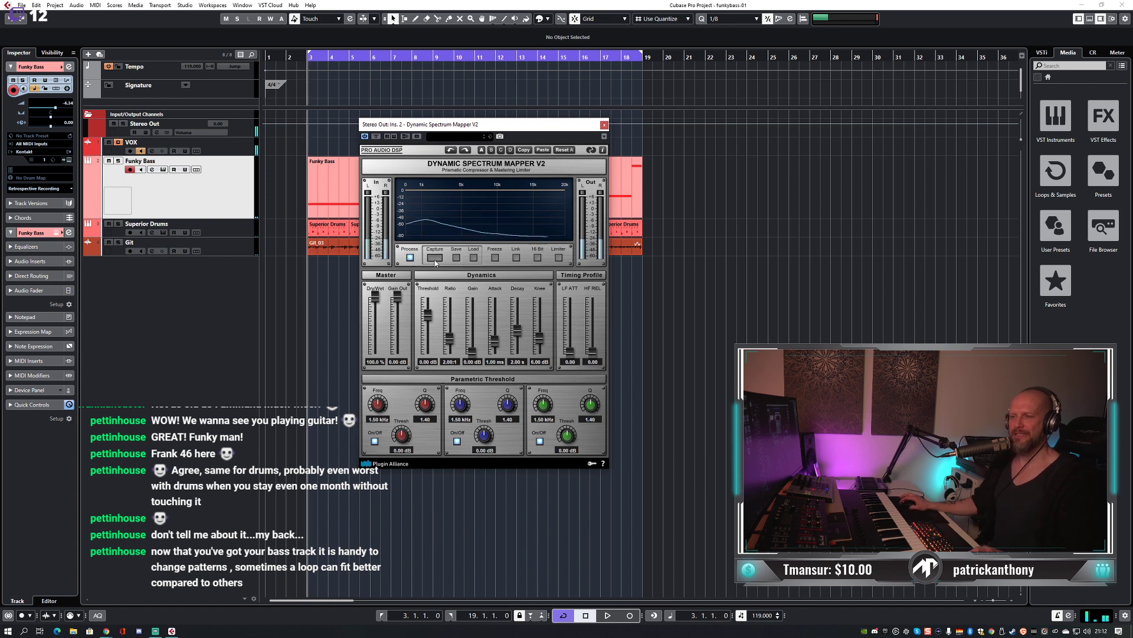
left_click(435, 257)
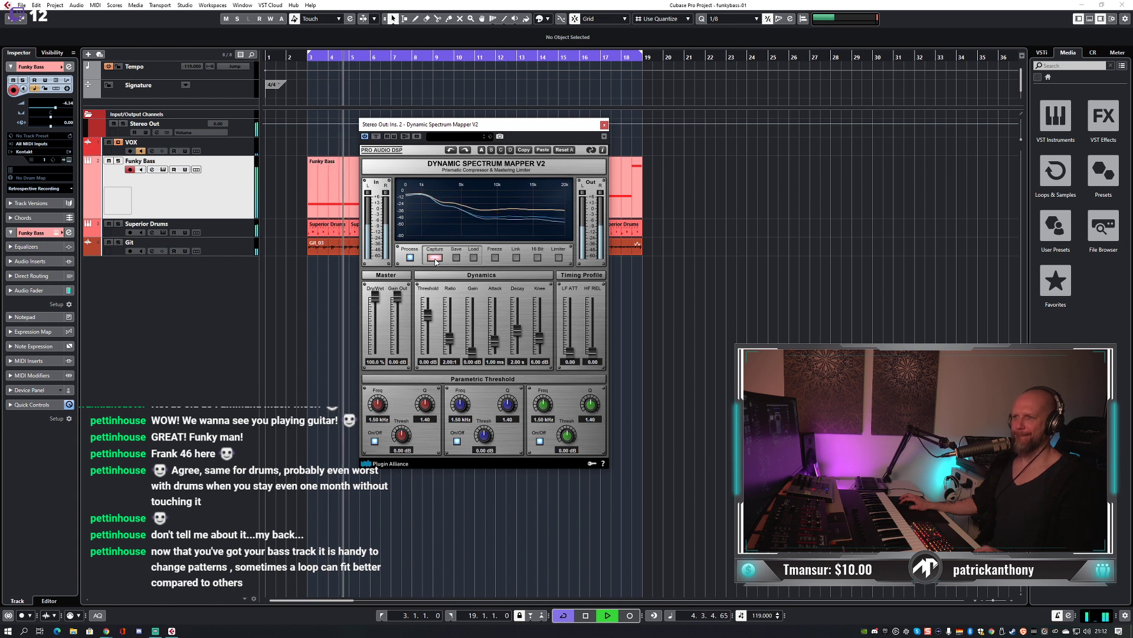
left_click(434, 258)
Set Dynamic Spectrum Mapper's Threshold to -3.50 dB, Ratio to 1.98:1 and Gain to 4.50 dB, enable its Limiter and close it.
left_click_drag(428, 313, 427, 317)
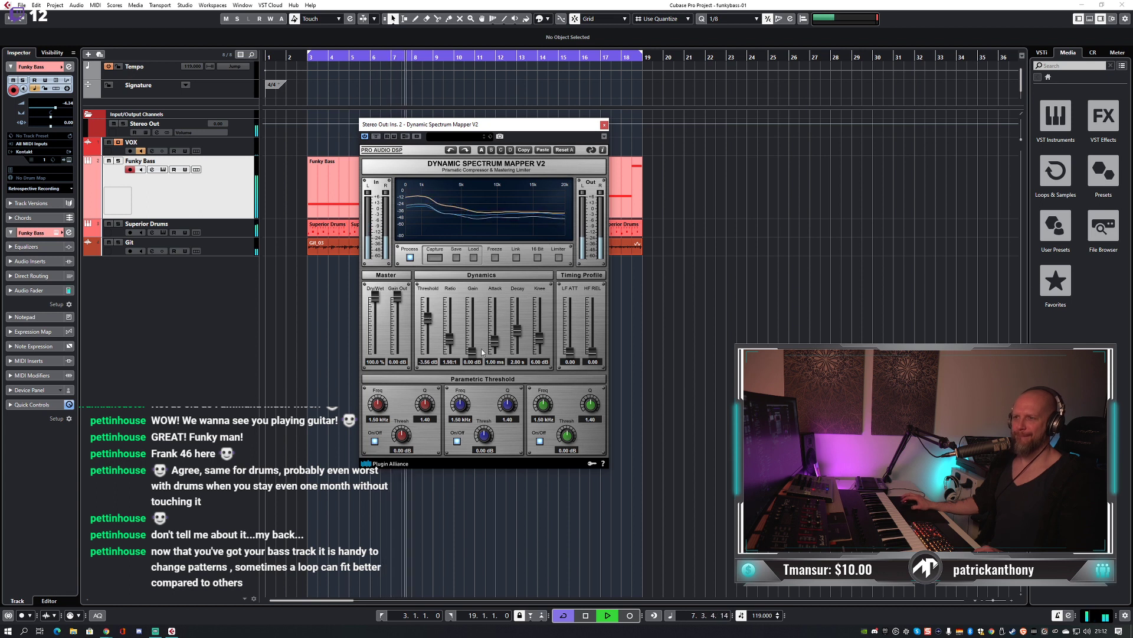
left_click_drag(476, 353, 476, 342)
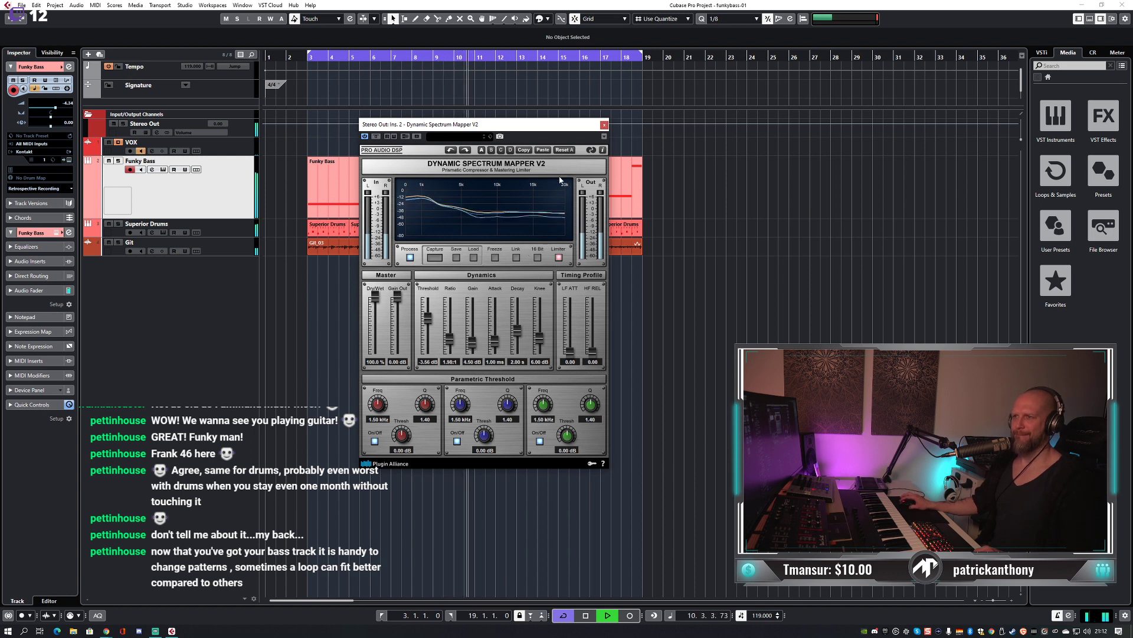
left_click(604, 125)
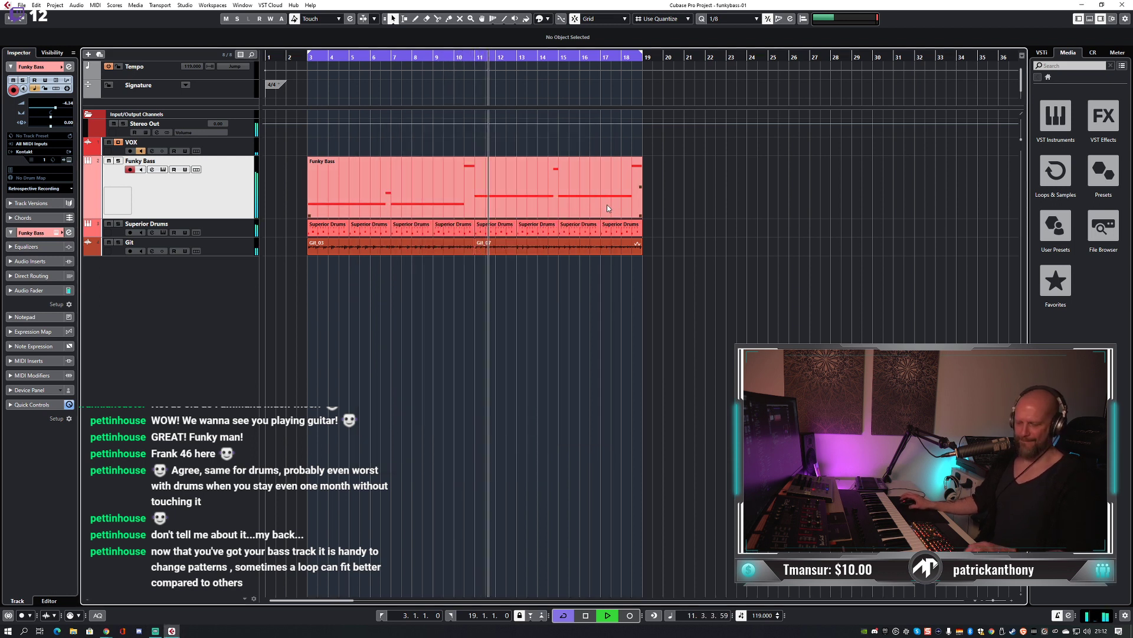
Lower the Funky Bass channel to -7.73 dB and insert Virtual Mix Rack in slot 4 of Superior Drums.
key("F3")
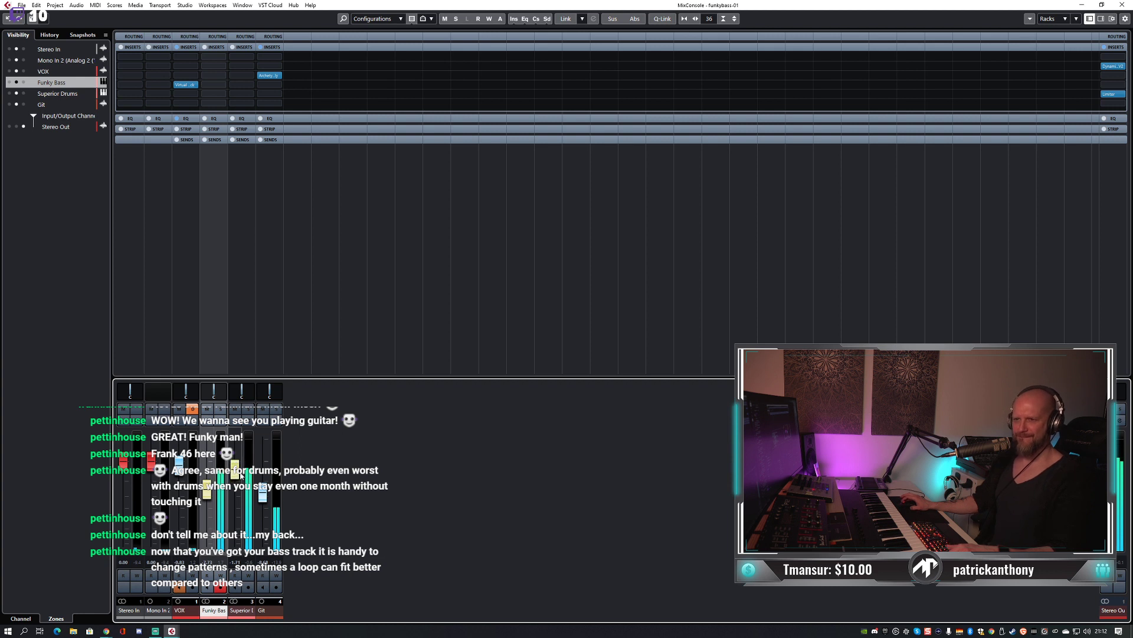
left_click(242, 85)
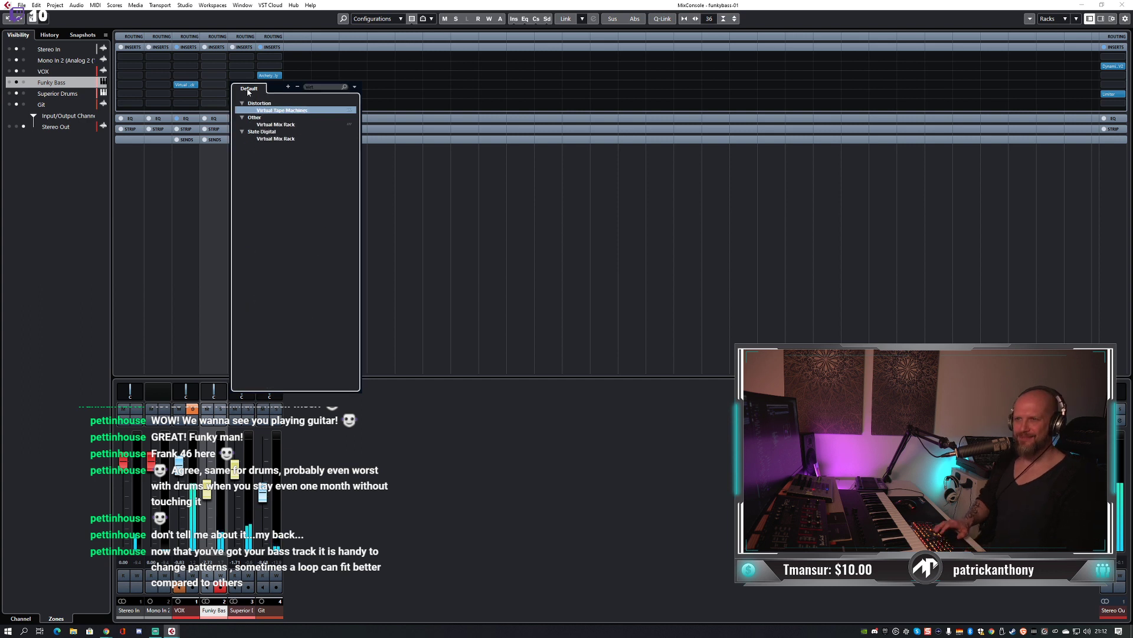
key("Escape")
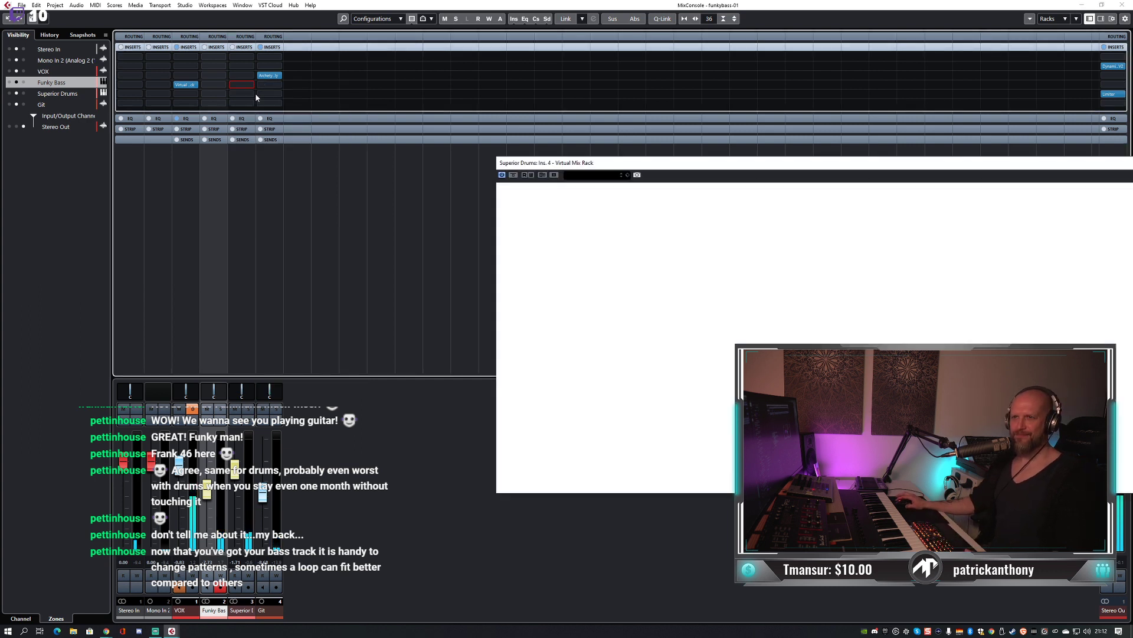
left_click(829, 193)
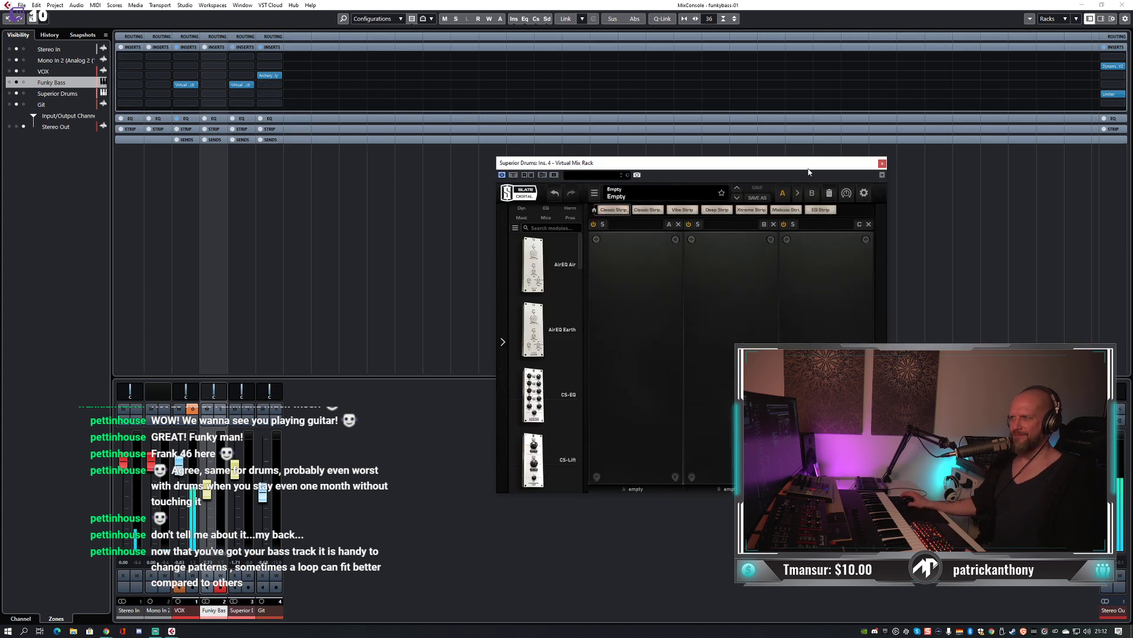
Load the FG-401 compressor into the rack's first slot, dial in its settings with the mix at 78% and return to the project.
left_click_drag(567, 162, 307, 133)
scroll(285, 300, "down", 5)
scroll(285, 301, "up", 1)
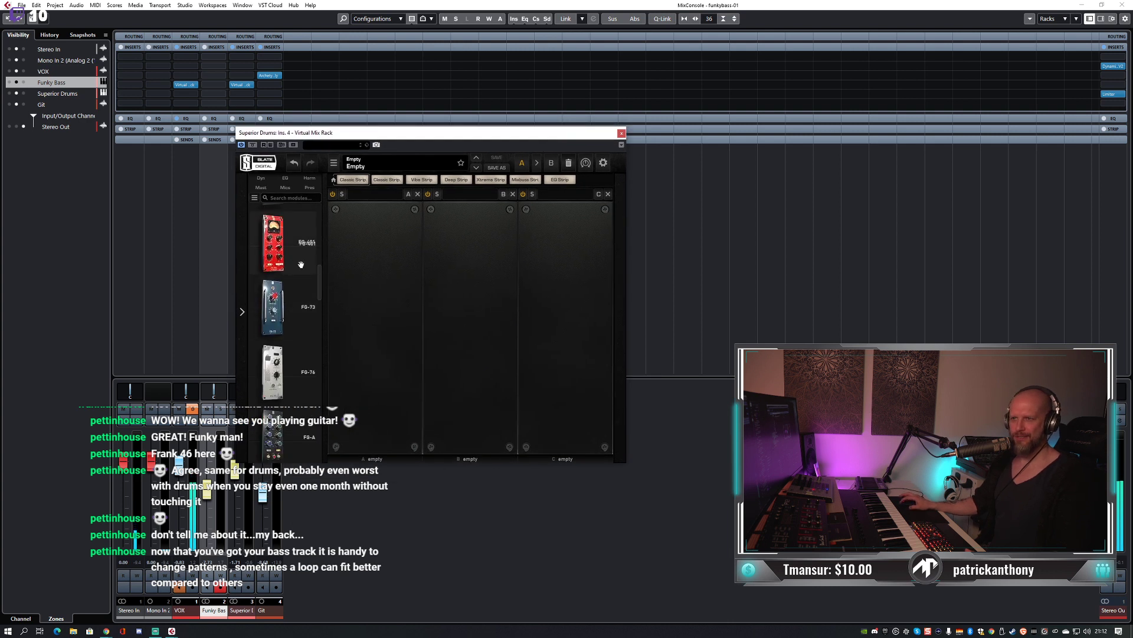
left_click_drag(278, 254, 376, 300)
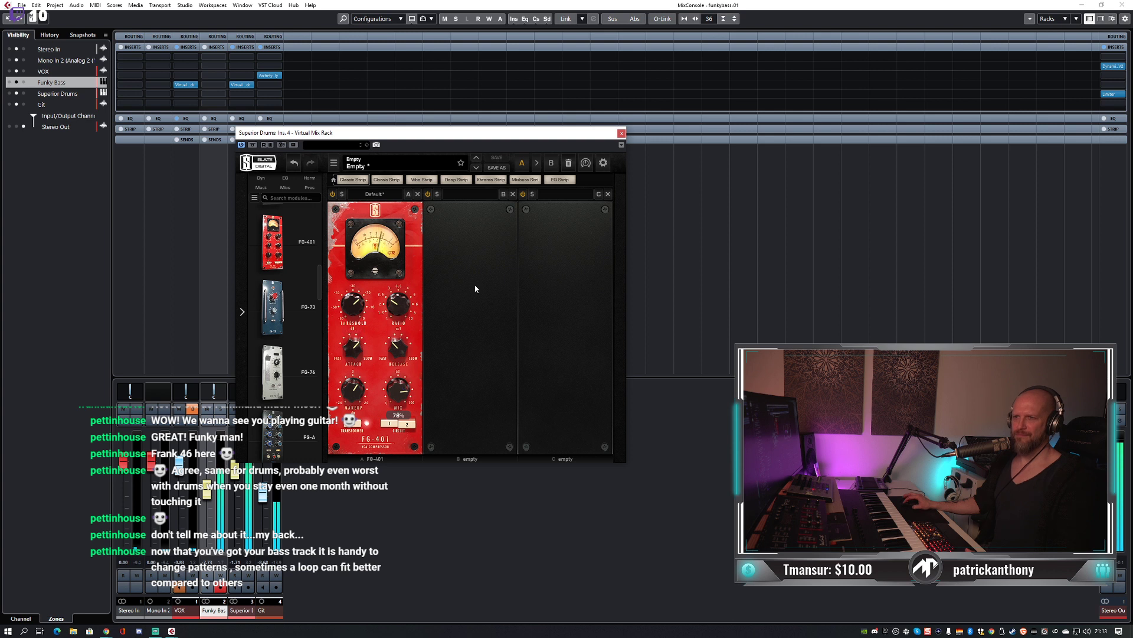
left_click(621, 134)
key("F3")
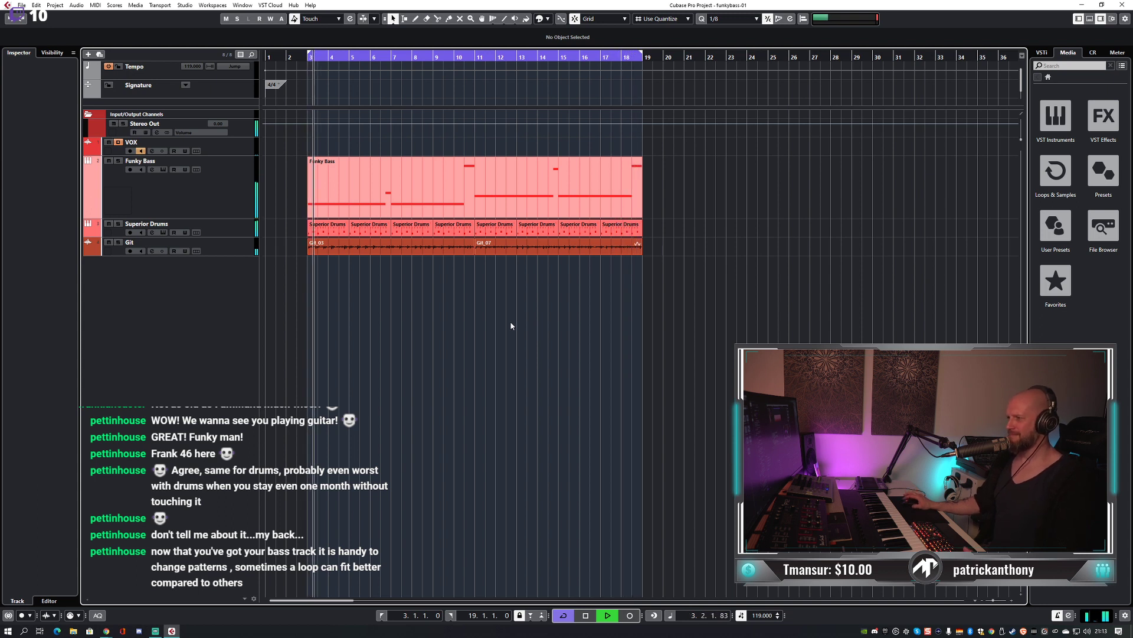
Open the Funky Bass instrument in Kontakt, choose the Lee groove while auditioning the loop, stop playback and close the window.
left_click(218, 201)
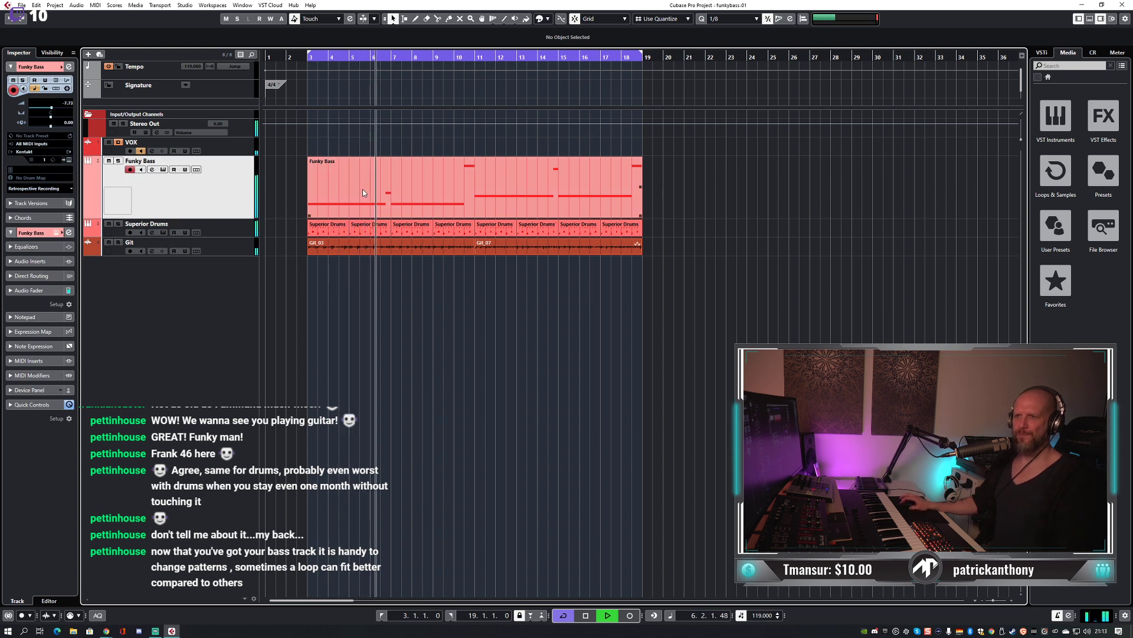
key("space")
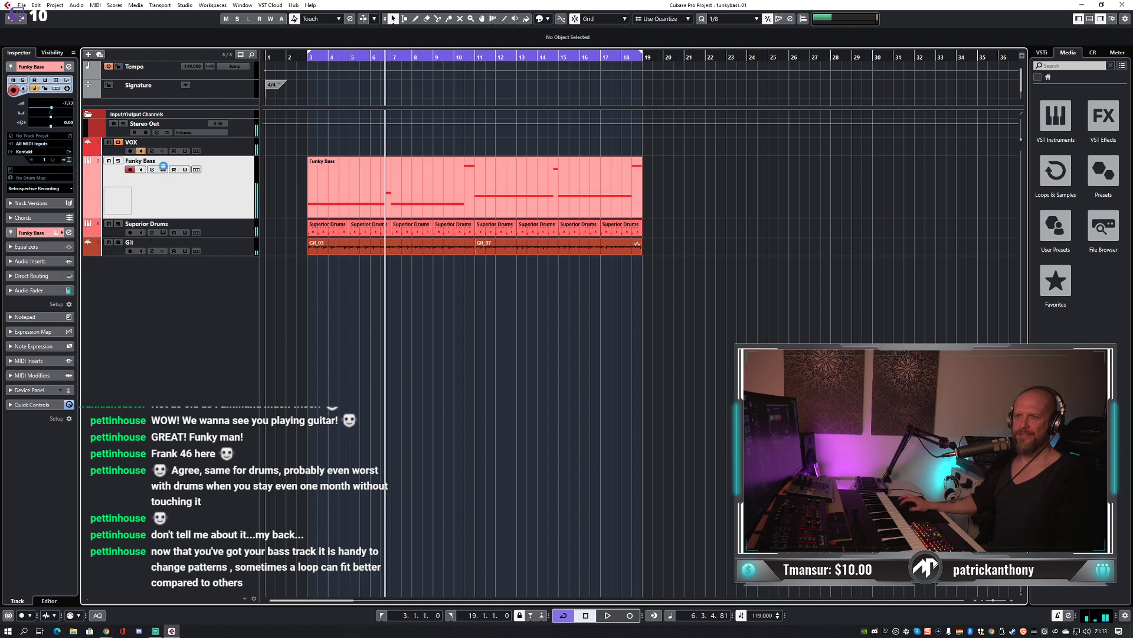
left_click(164, 169)
left_click_drag(430, 35, 449, 104)
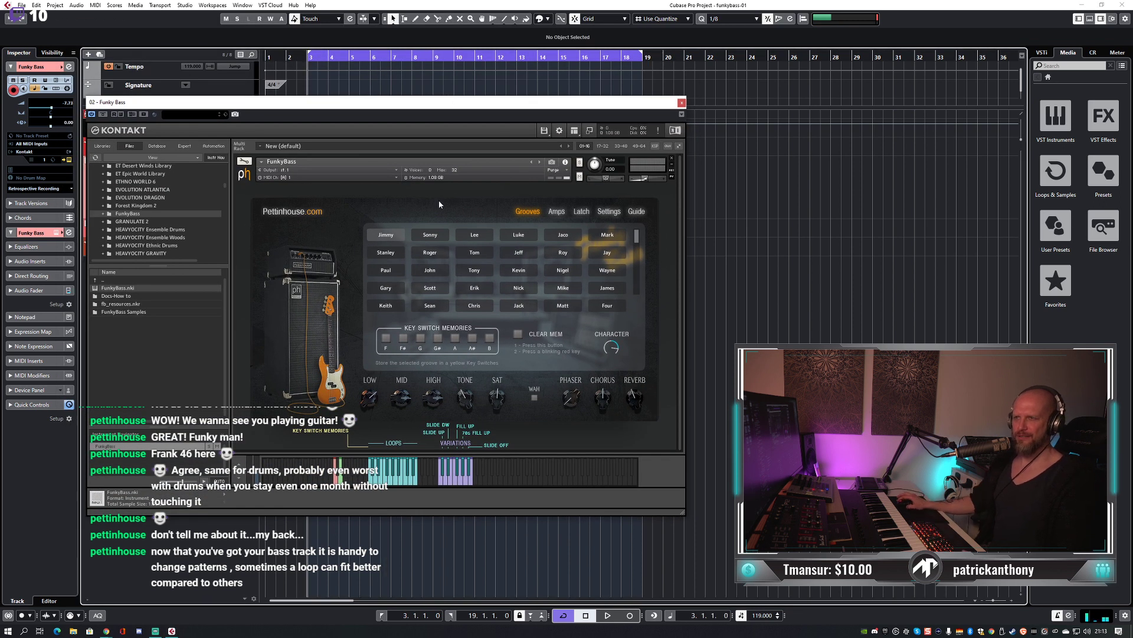
key("space")
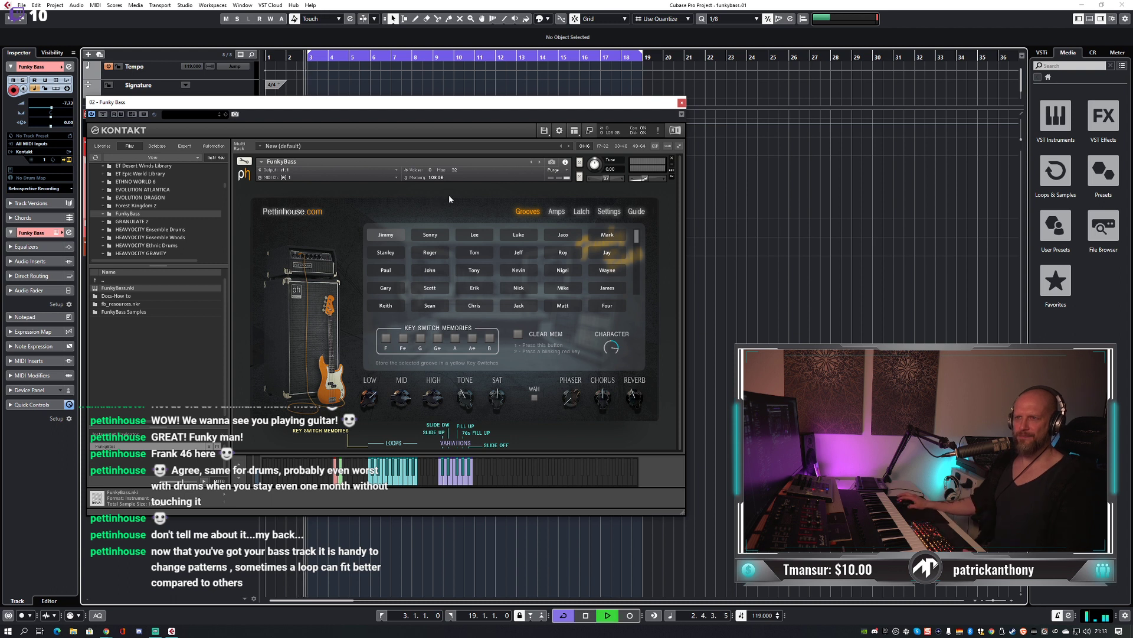
left_click(476, 235)
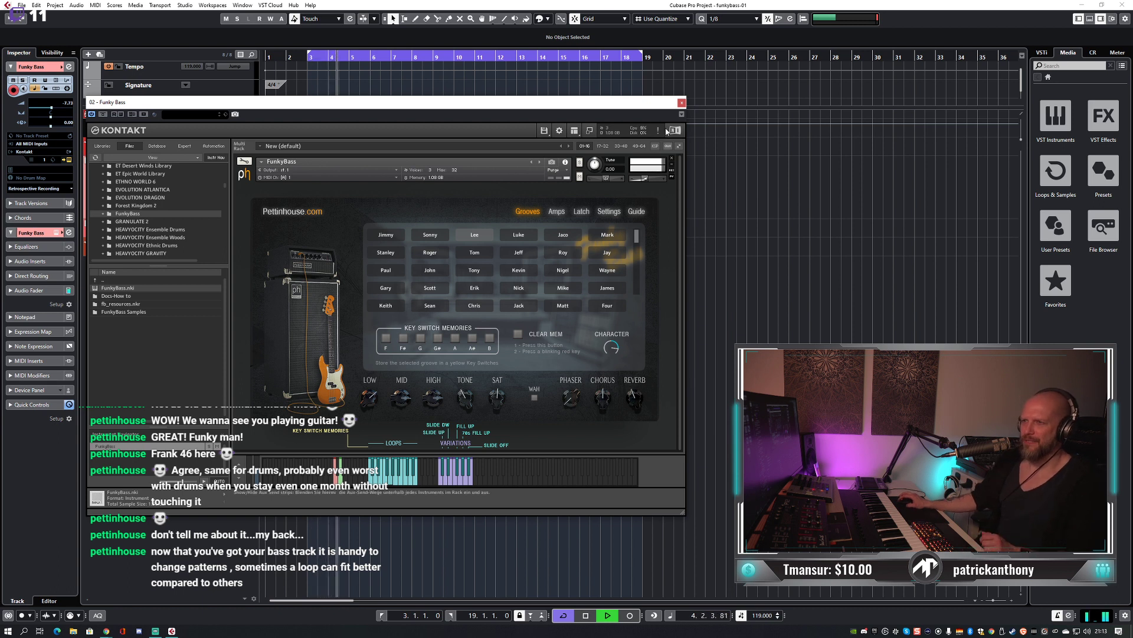
key("space")
left_click(682, 102)
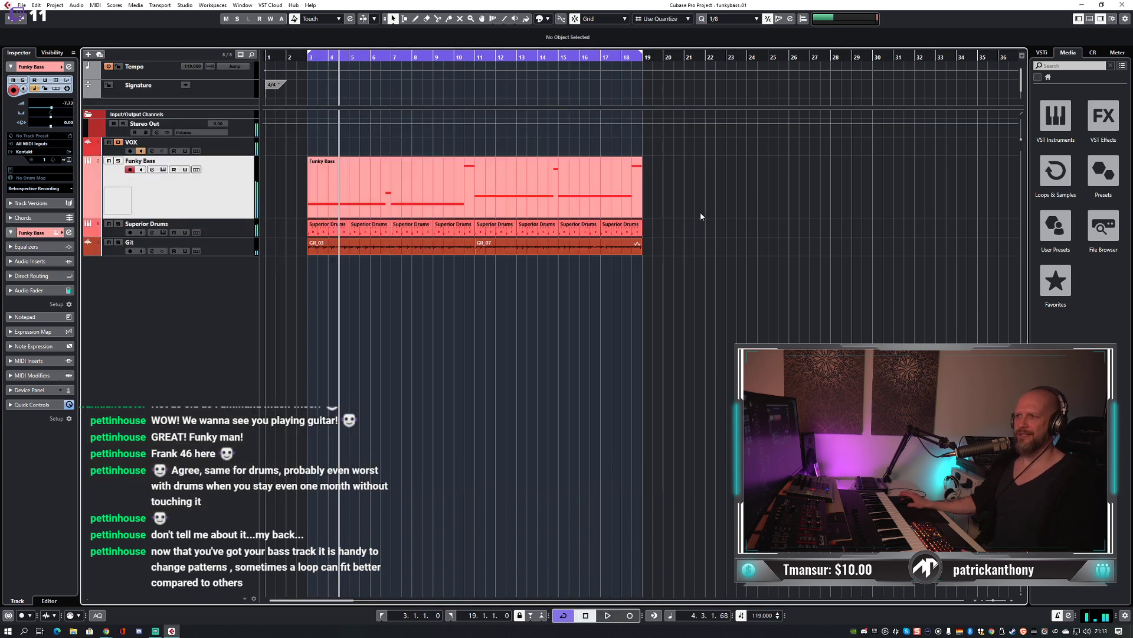
double_click(433, 183)
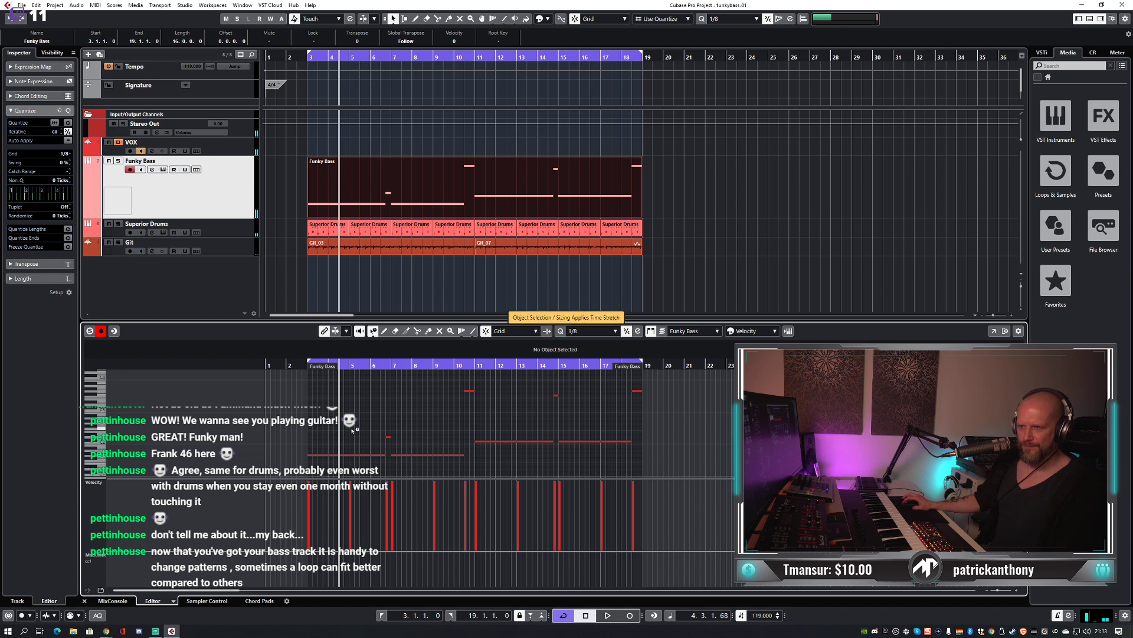
left_click(333, 454)
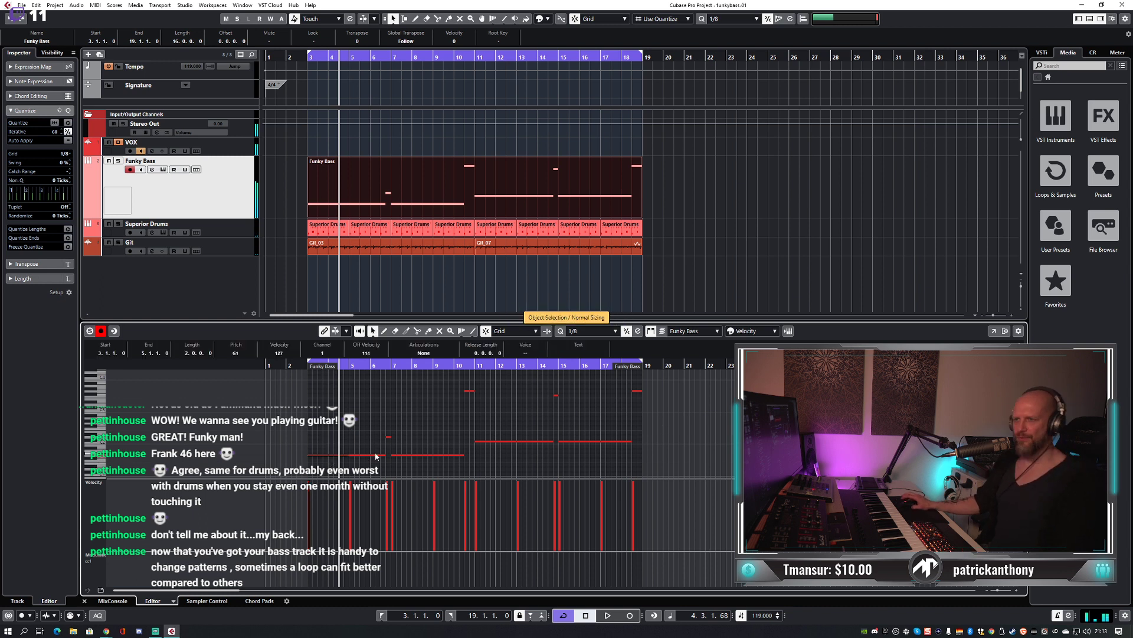
key("ctrl+e")
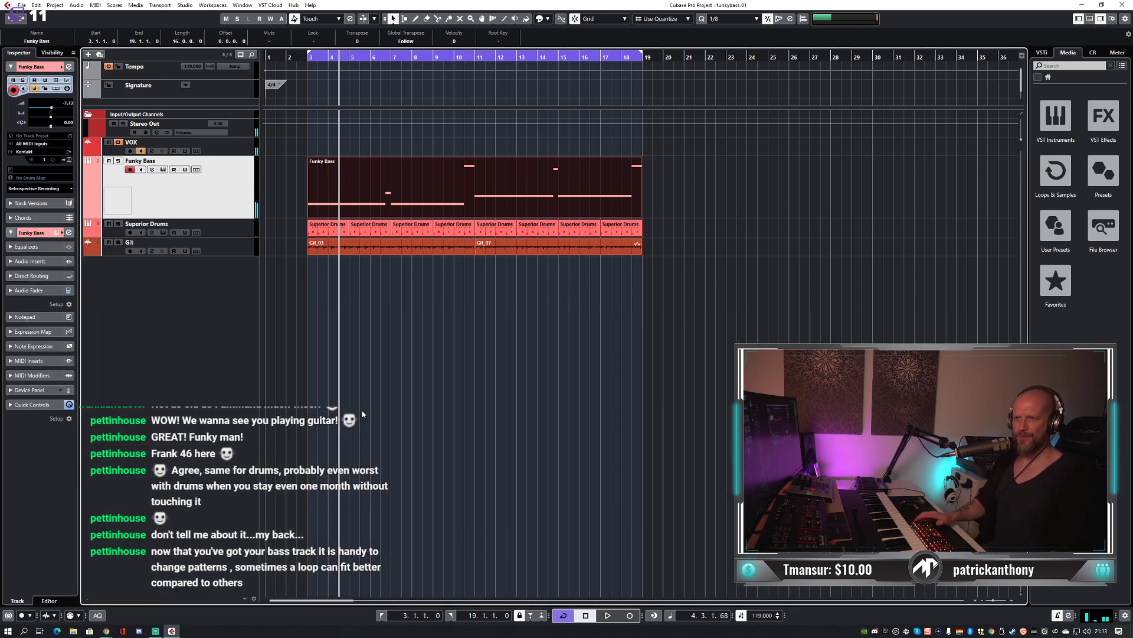
Start playback, open the Funky Bass instrument and audition the Jaco, Roger, Erik, Nick, Mike and James grooves against the loop, then stop playback.
key("KP_Subtract")
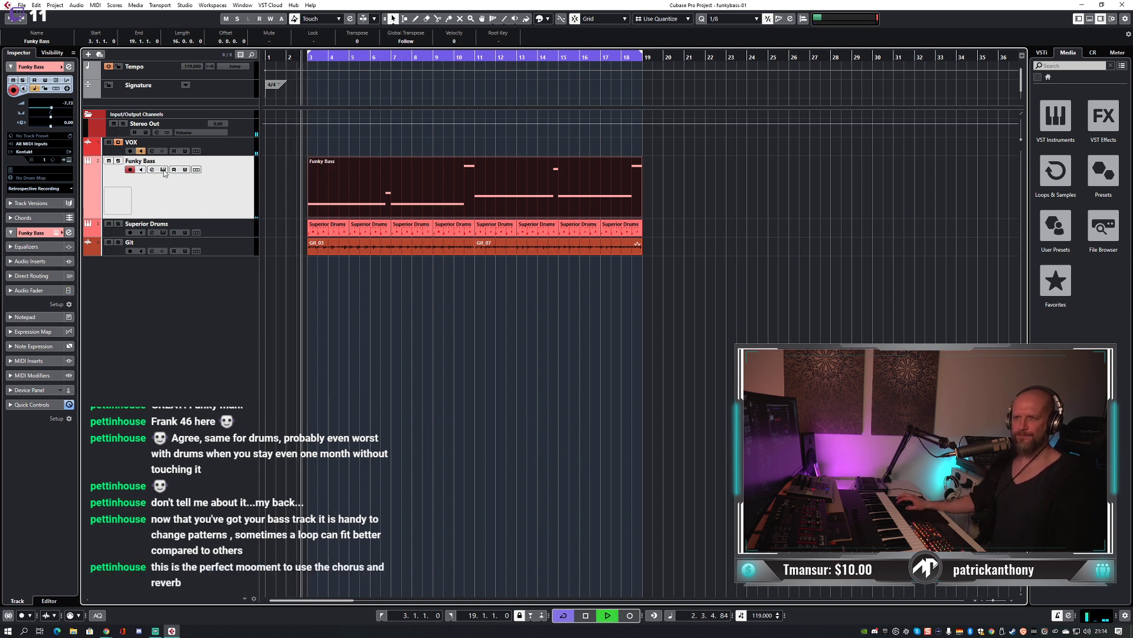
key("ctrl+e")
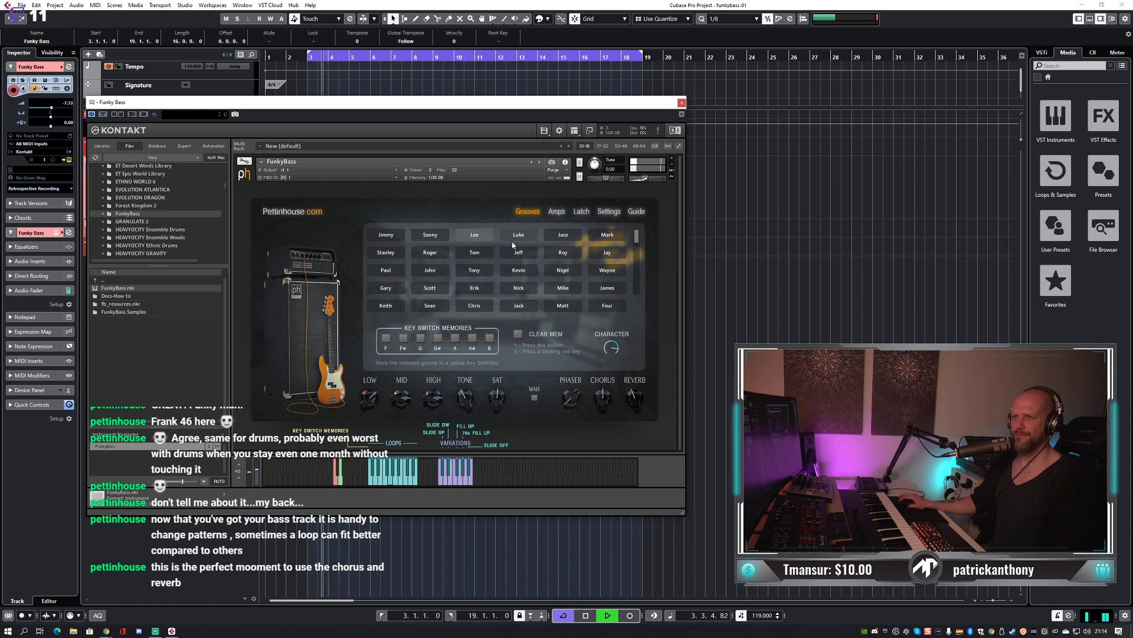
left_click(564, 236)
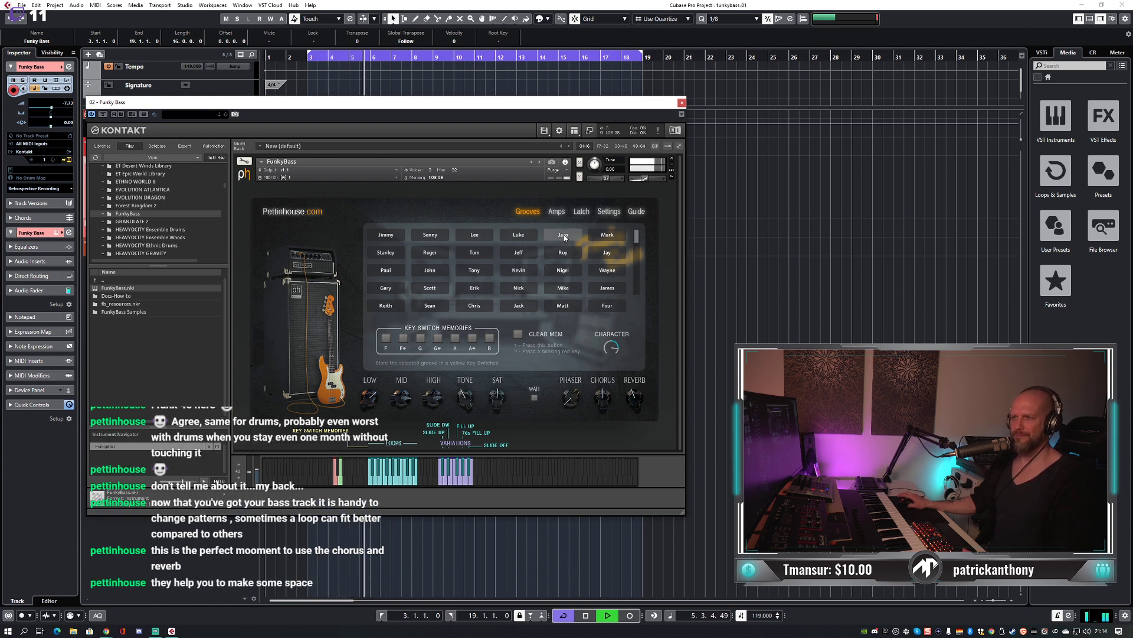
left_click(437, 253)
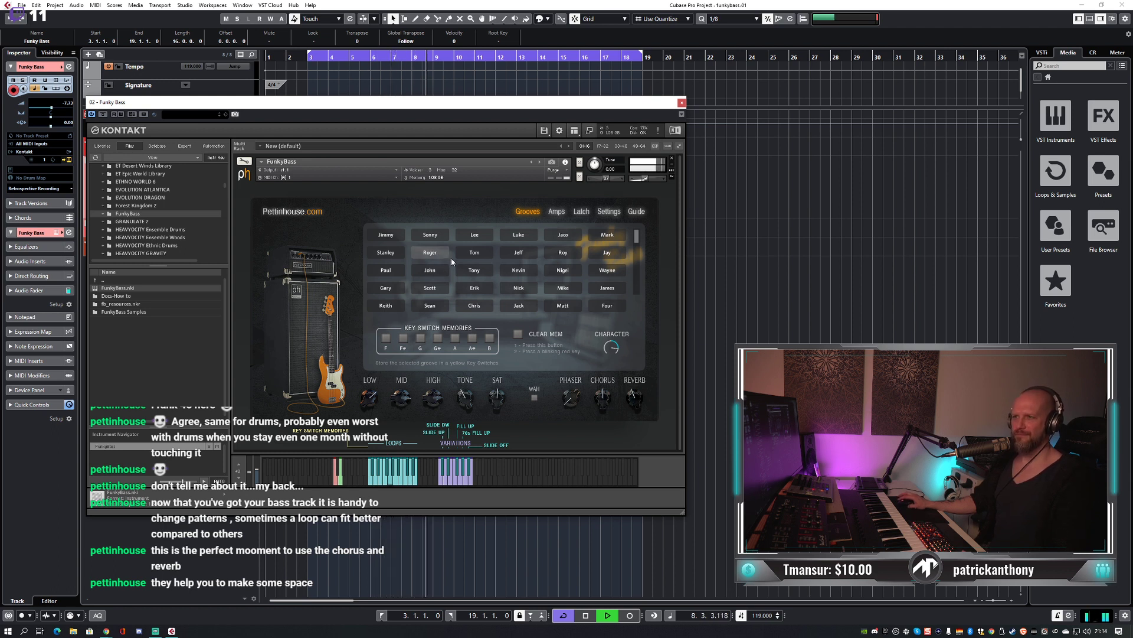
left_click(487, 289)
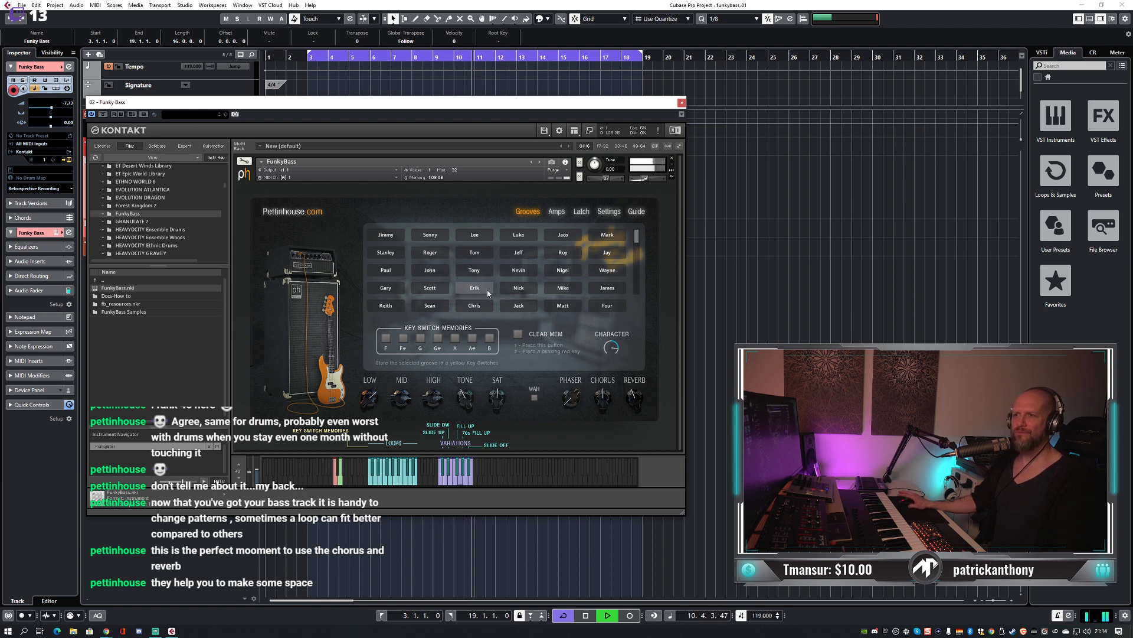
left_click(526, 293)
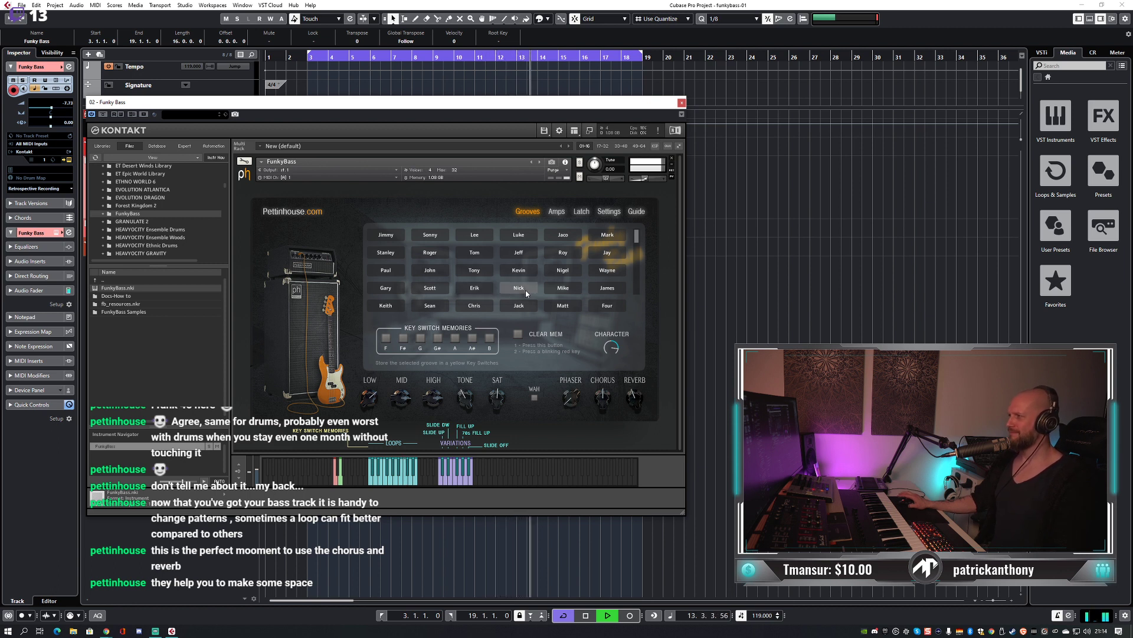
left_click(556, 294)
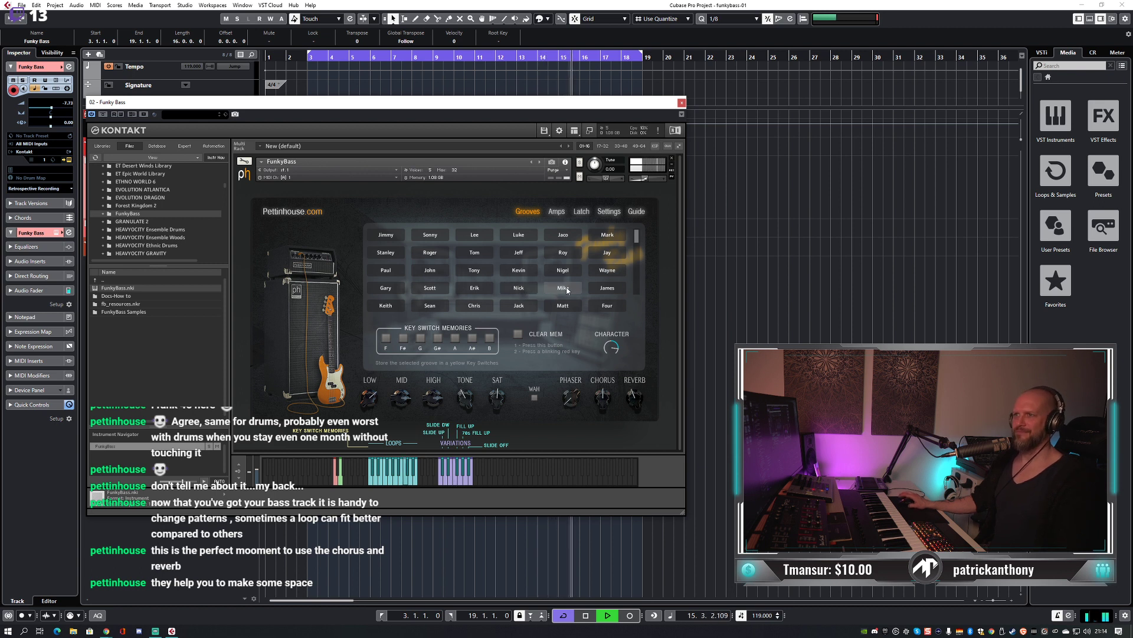
left_click(605, 289)
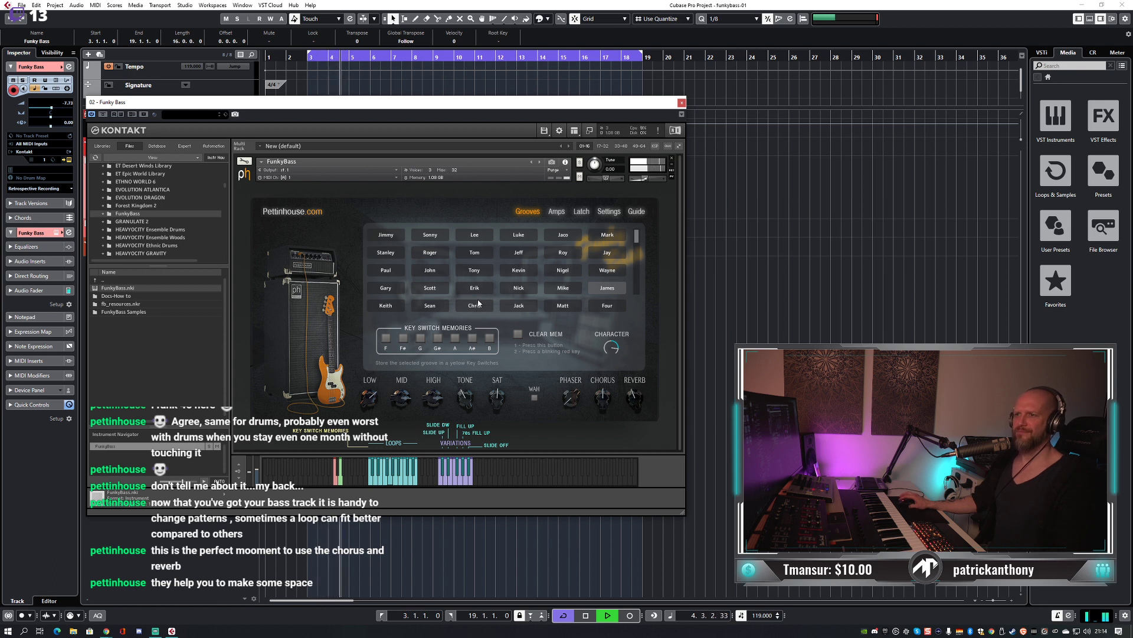
key("space")
Audition the Enemy, Naked, Four, The Boss and Cigar grooves further down the list with the transport at the loop start.
left_click_drag(637, 236, 635, 295)
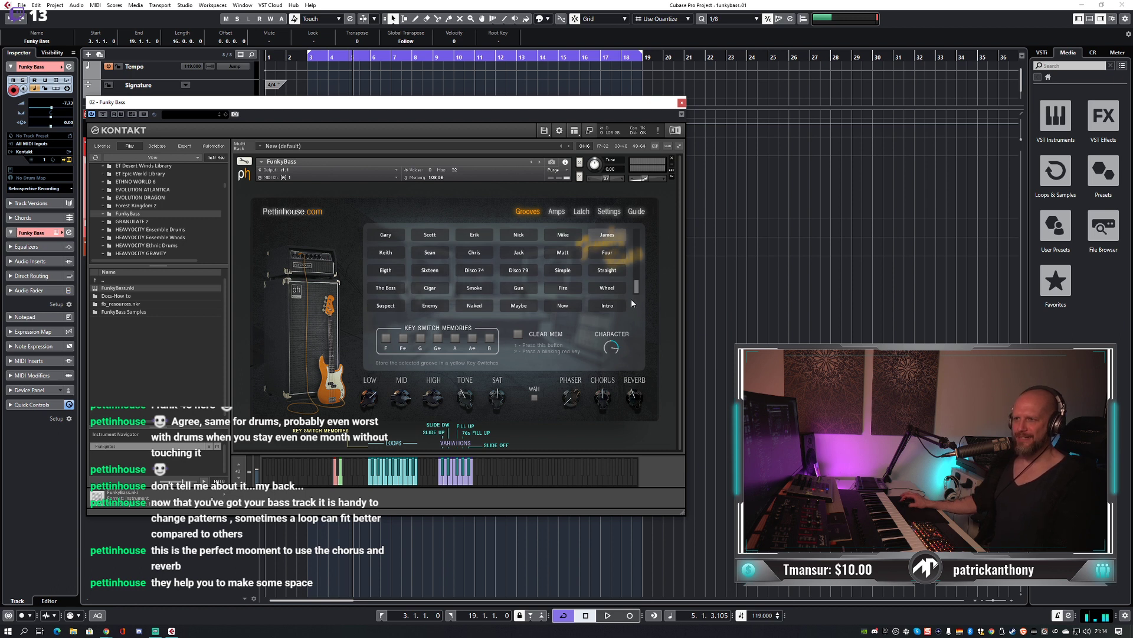
key("KP_1")
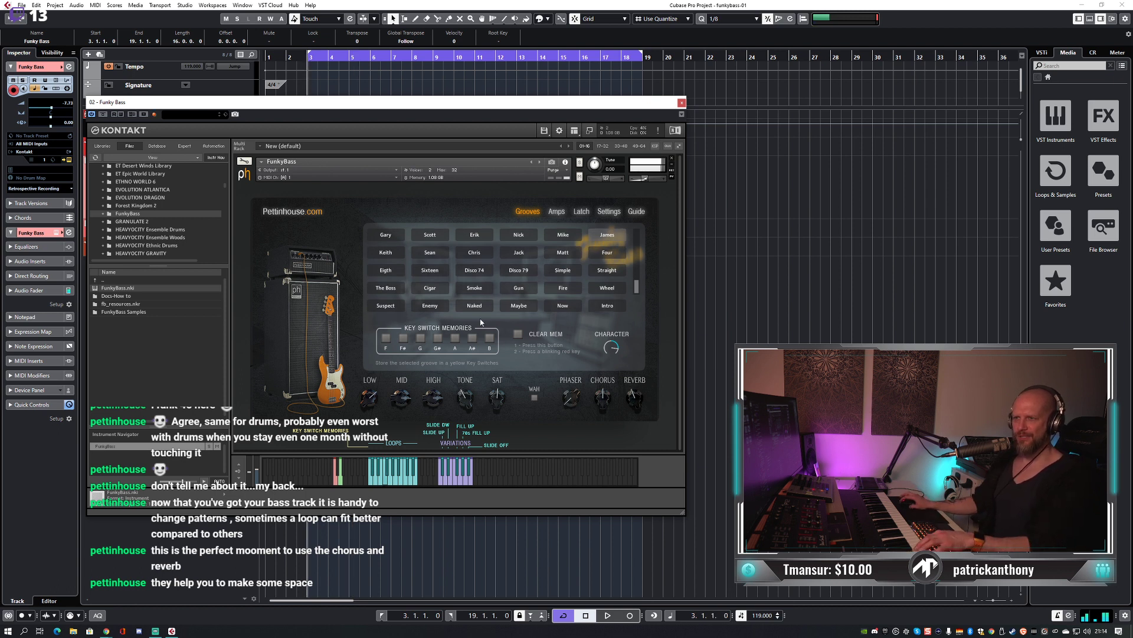
left_click(435, 307)
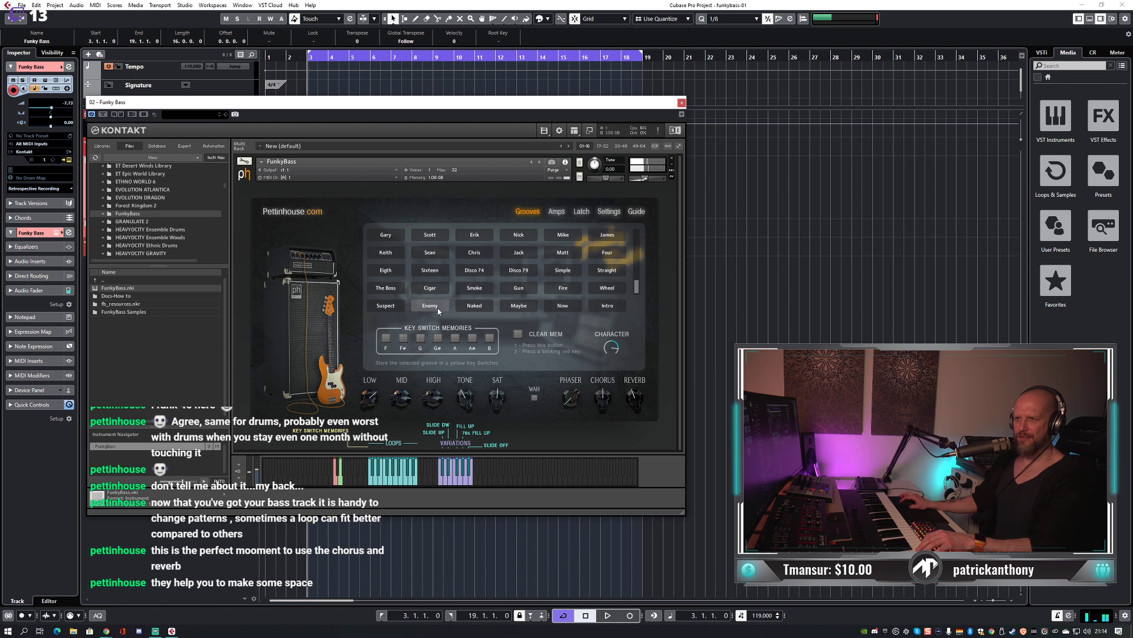
left_click(474, 307)
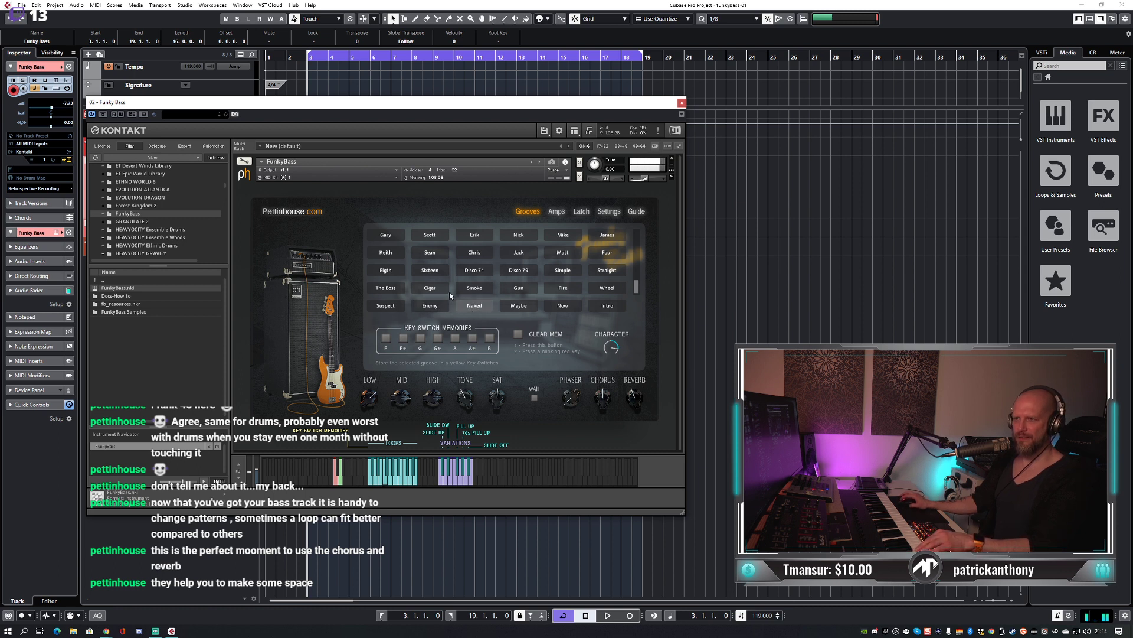
left_click(605, 255)
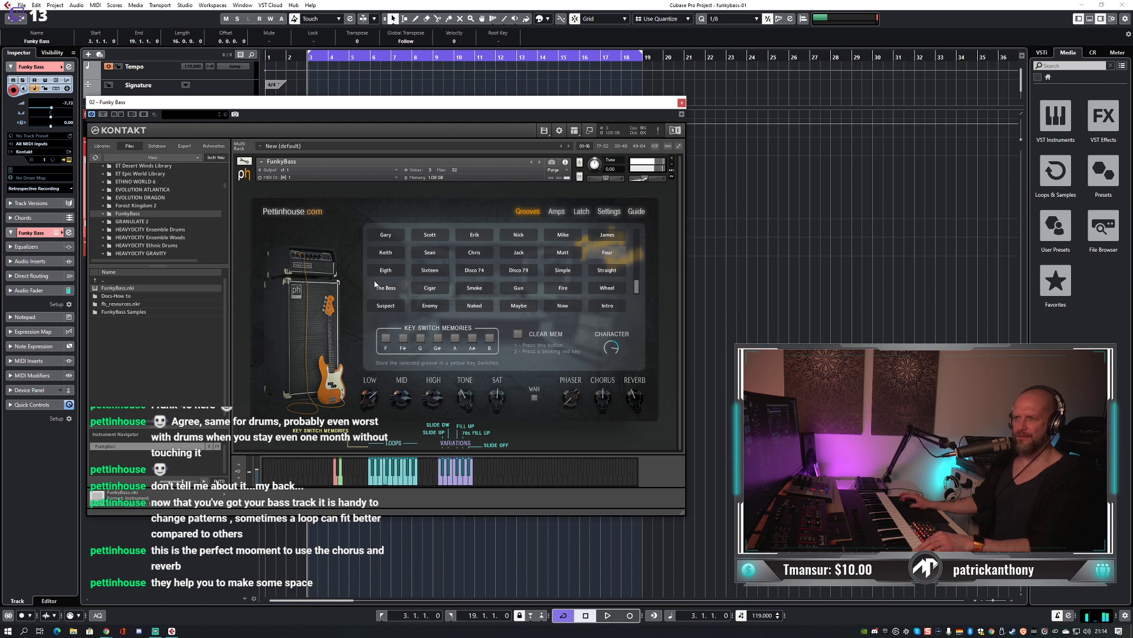
left_click(390, 290)
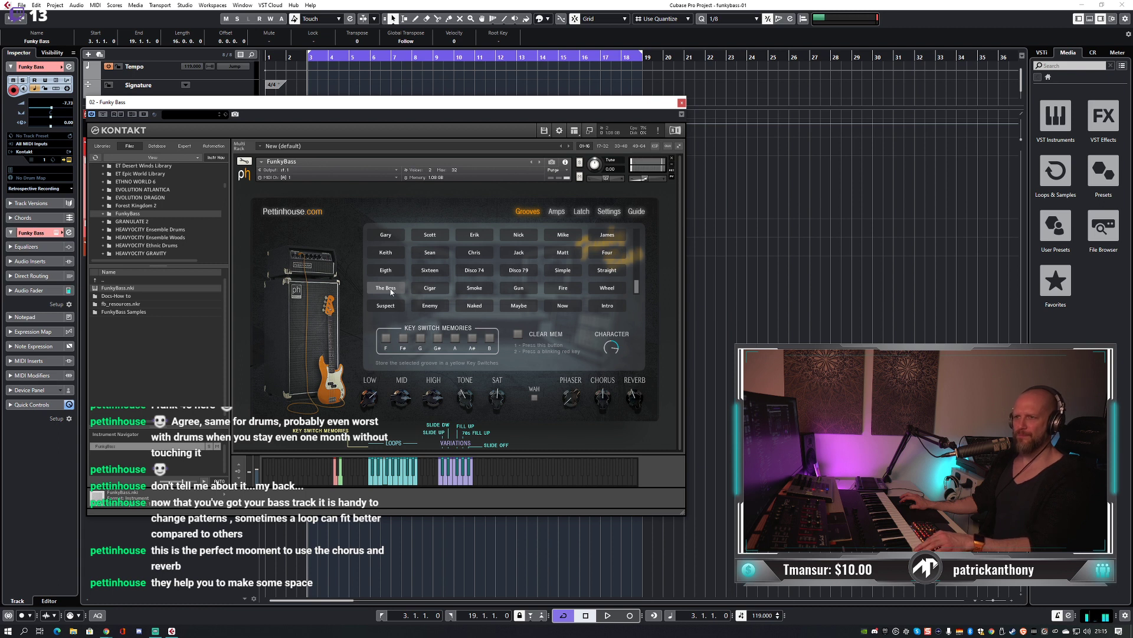
left_click(429, 290)
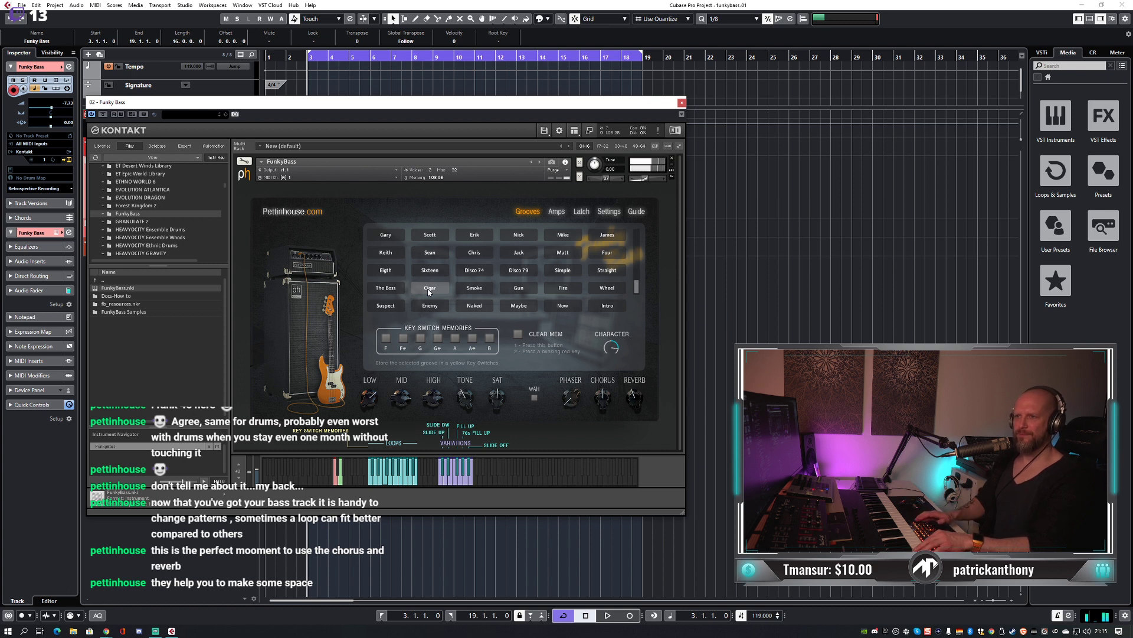
Play the loop, choose the Luke groove from the start of the list and stop playback.
key("space")
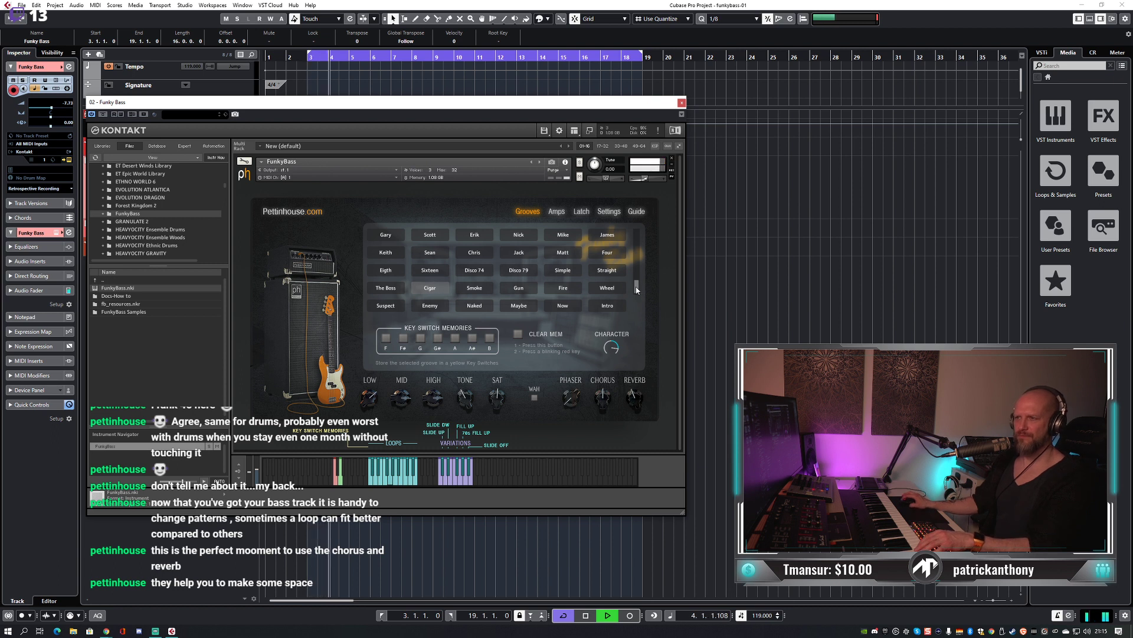
left_click_drag(636, 289, 635, 236)
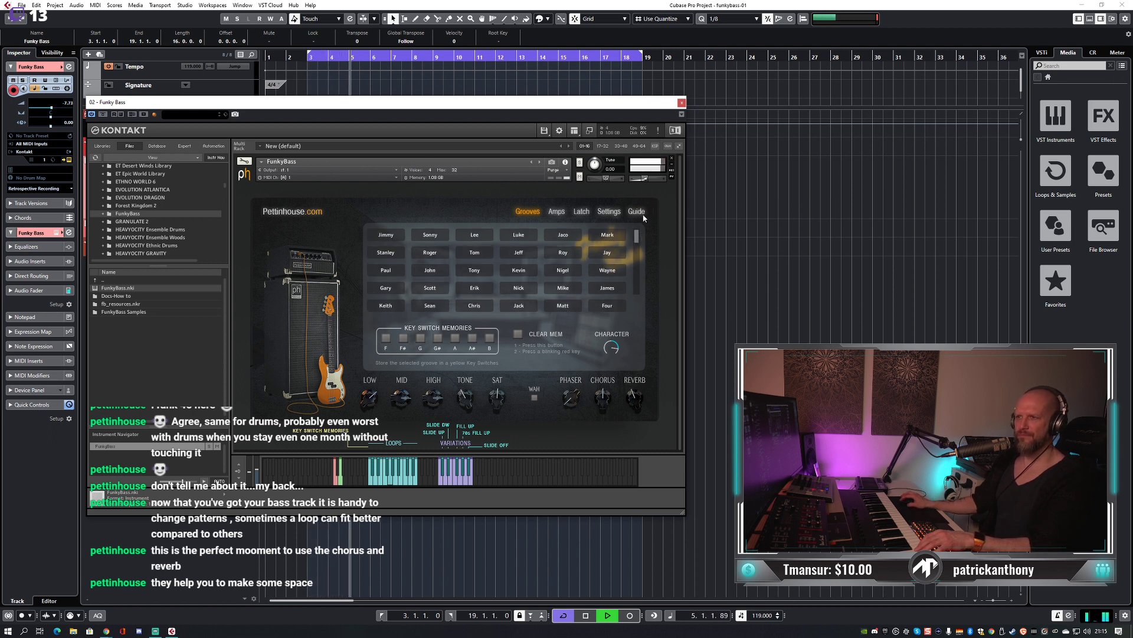
left_click(518, 235)
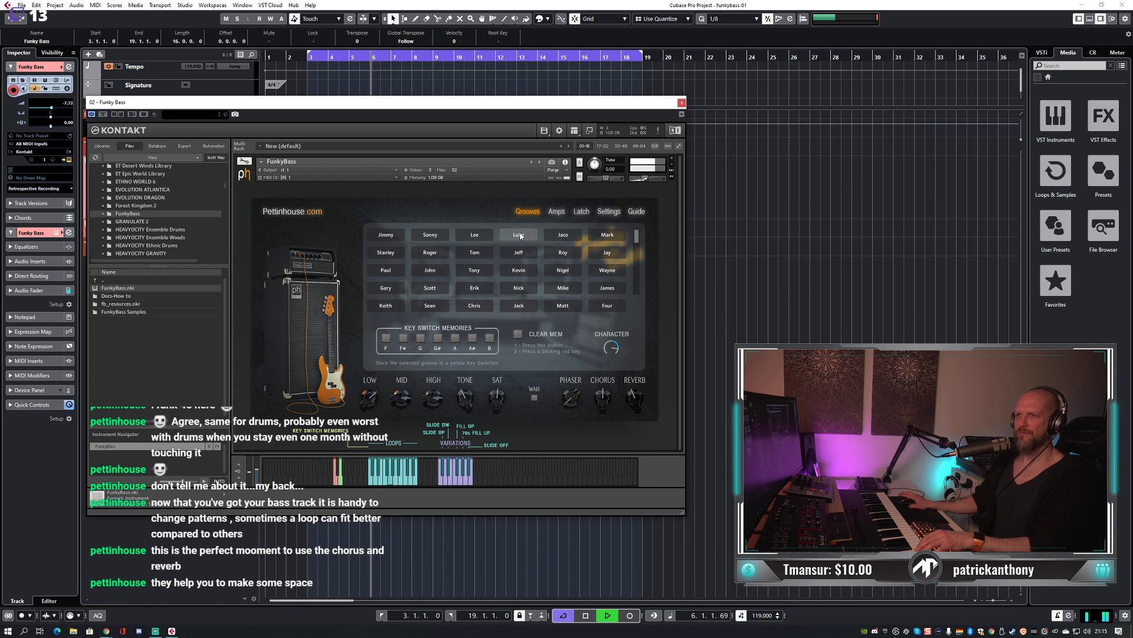
key("space")
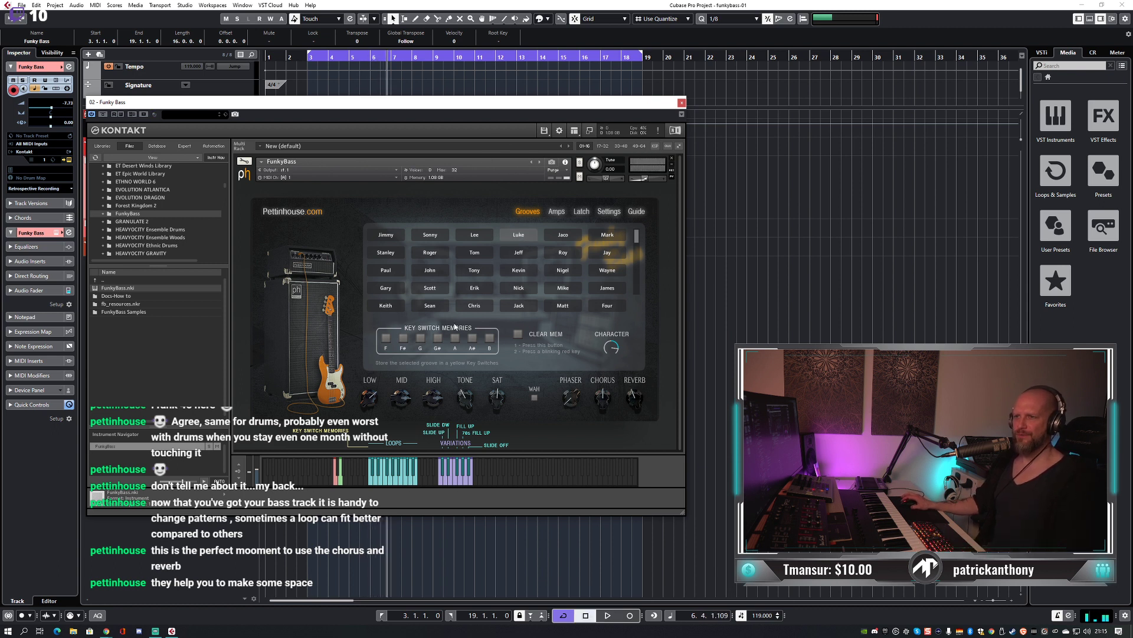
Choose the Cigar and Jeff grooves for the key switch memories, auditioning Cigar with the loop, and close the Kontakt window.
left_click_drag(637, 238, 636, 288)
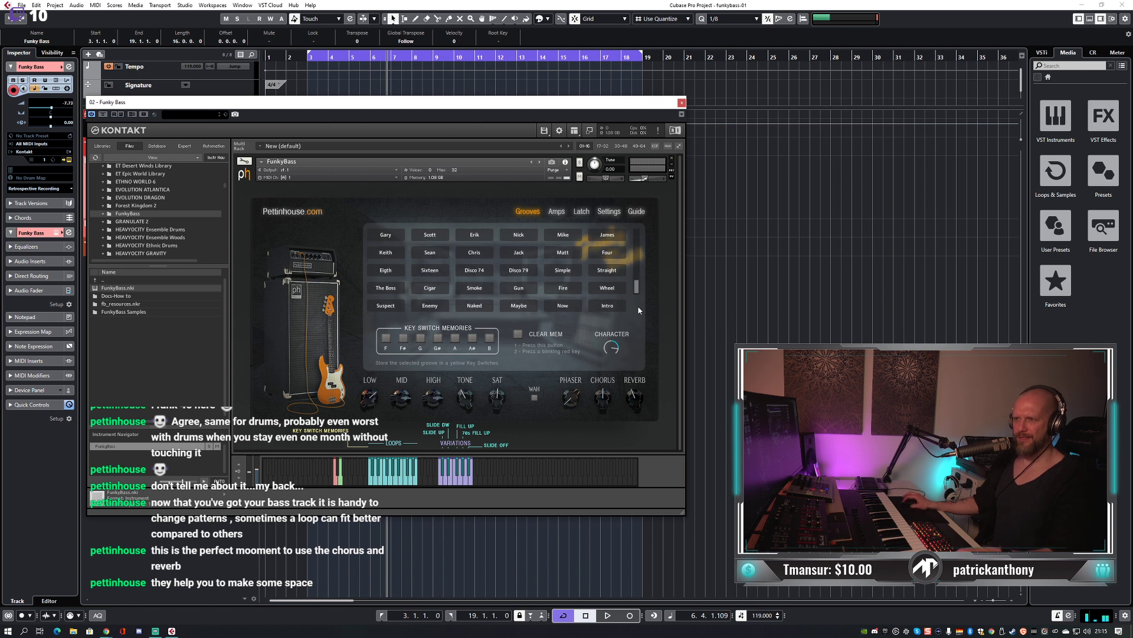
left_click(433, 287)
key("space")
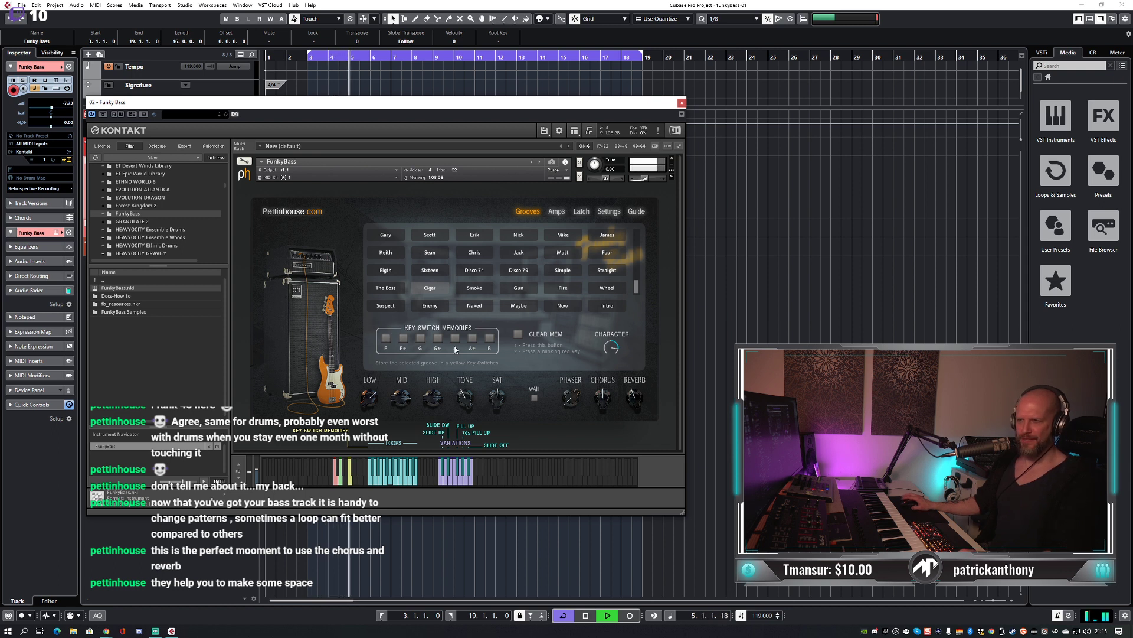
key("space")
left_click_drag(637, 288, 572, 243)
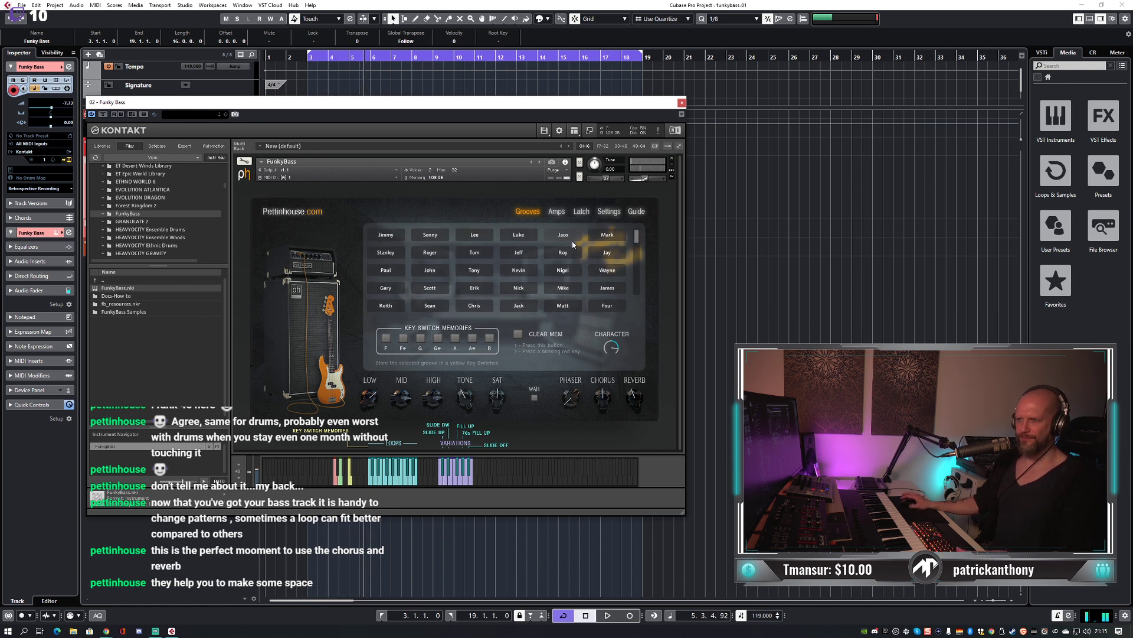
left_click(518, 252)
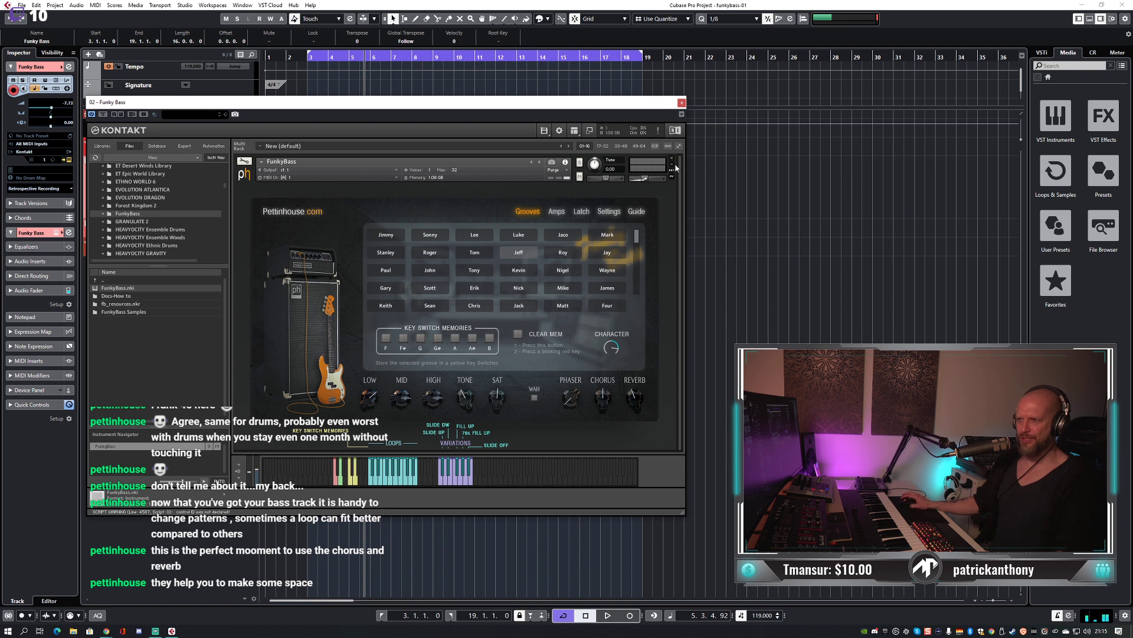
left_click(682, 103)
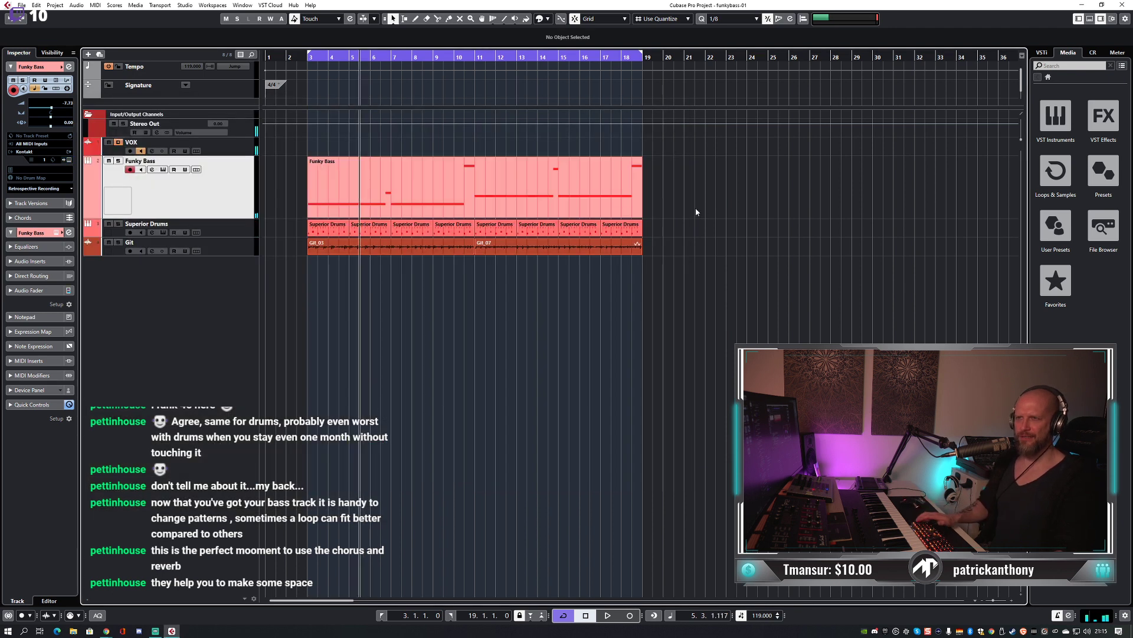
Open the Funky Bass part in the Key Editor, enlarge the editor and move the left locator to 2.4.3.0.
double_click(517, 215)
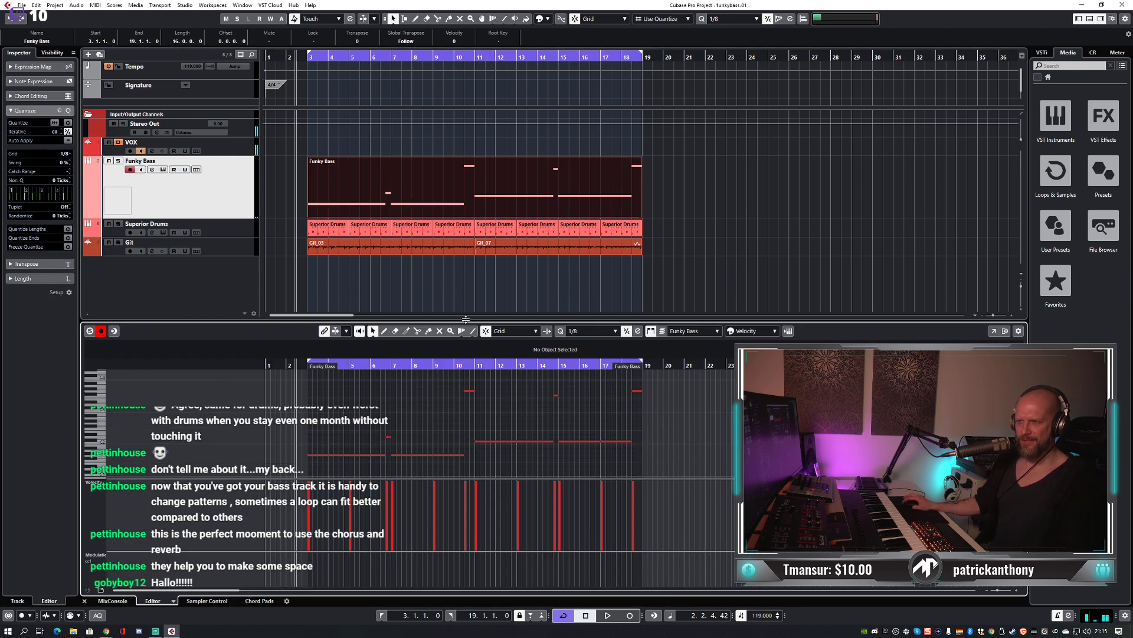
left_click_drag(468, 319, 464, 275)
scroll(326, 388, "down", 2)
left_click_drag(308, 326, 305, 326)
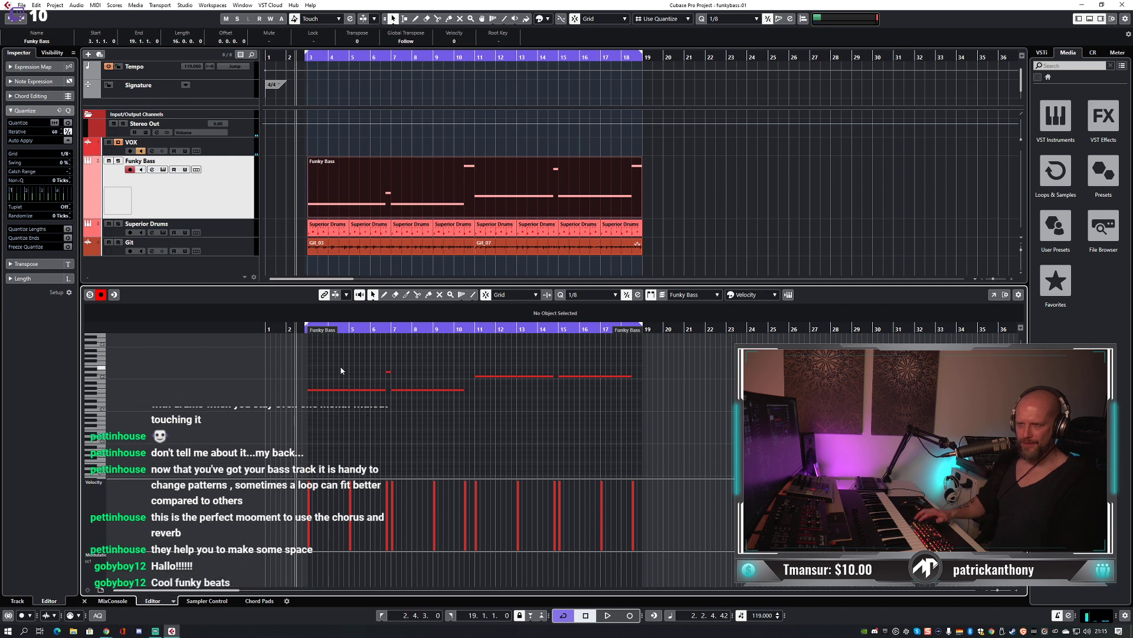
Record a short key switch note at the start of the Funky Bass part, redoing the first take.
key("KP_Multiply")
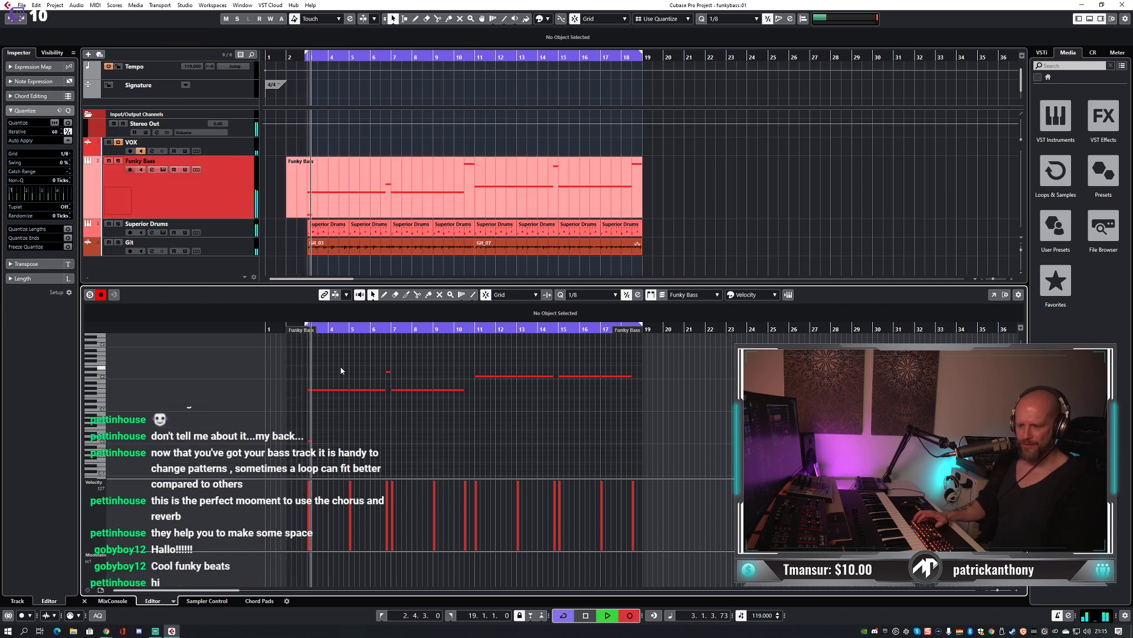
key("space")
key("KP_Multiply")
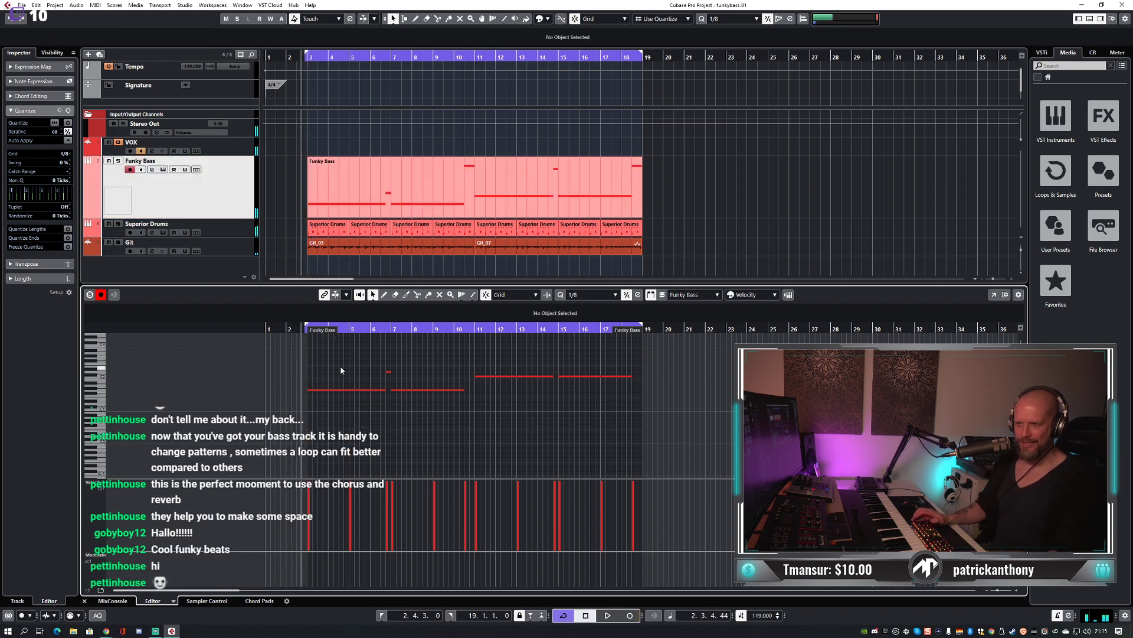
key("space")
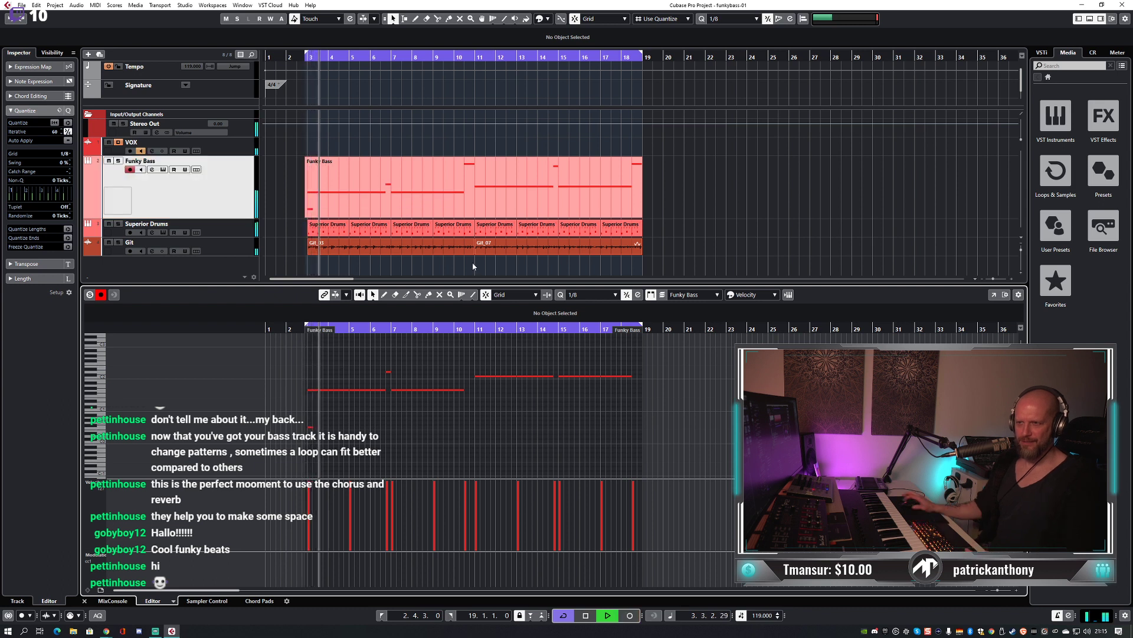
Quantize the recorded key switch note to the 1/8 grid, transpose it down an octave to F-1 and audition the loop start.
key("h")
key("h")
key("h")
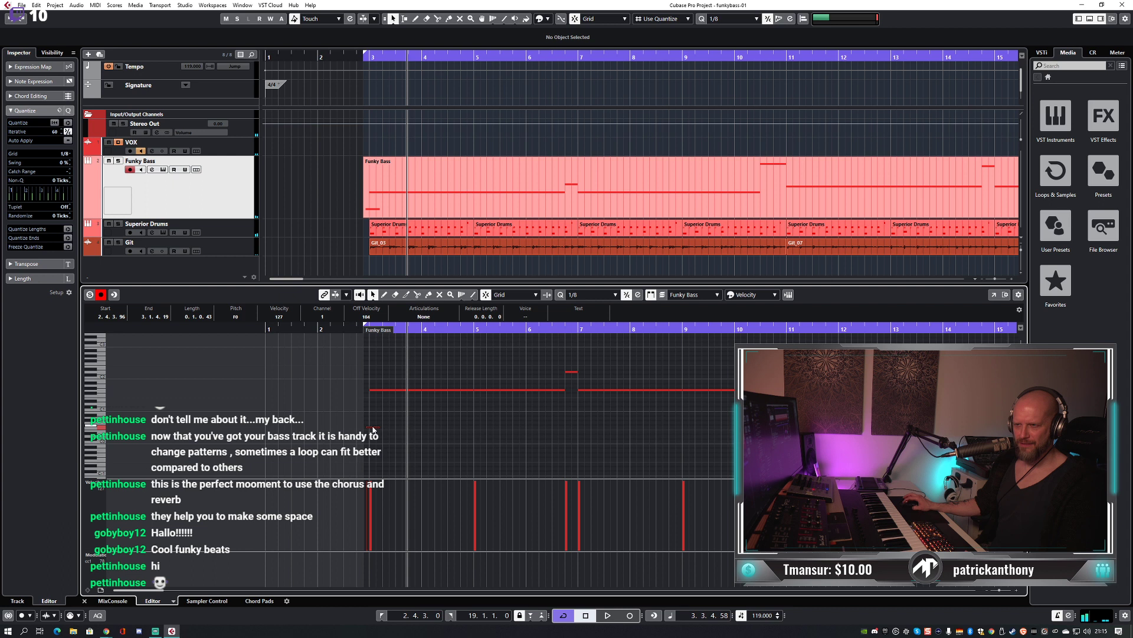
key("q")
key("space")
key("space")
key("shift+Down")
key("space")
key("g")
key("g")
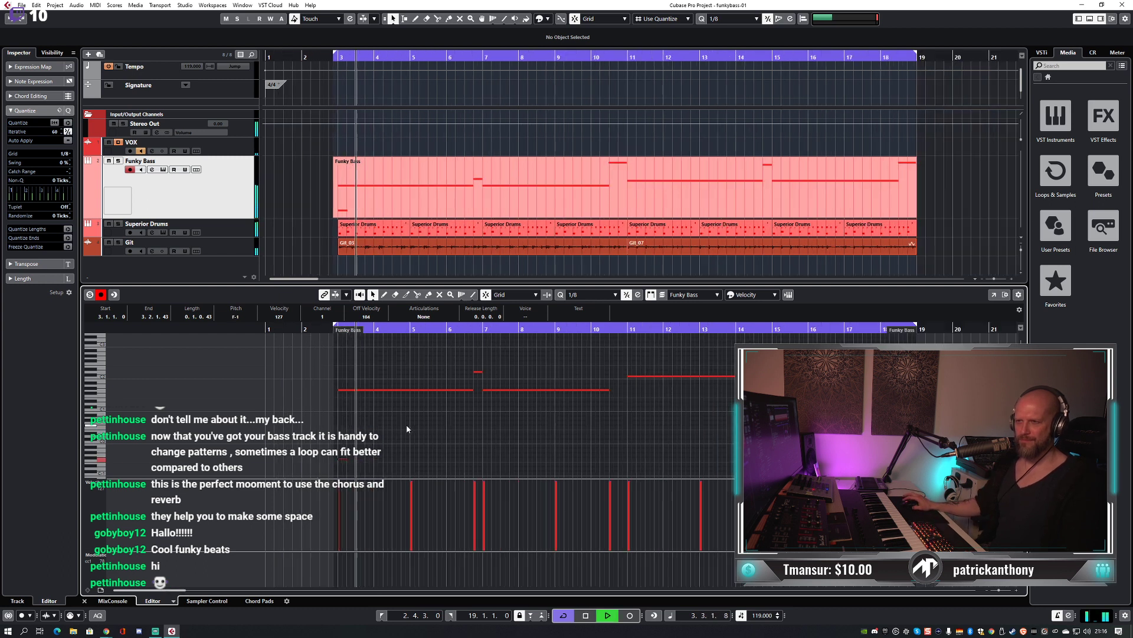
key("space")
left_click(392, 424)
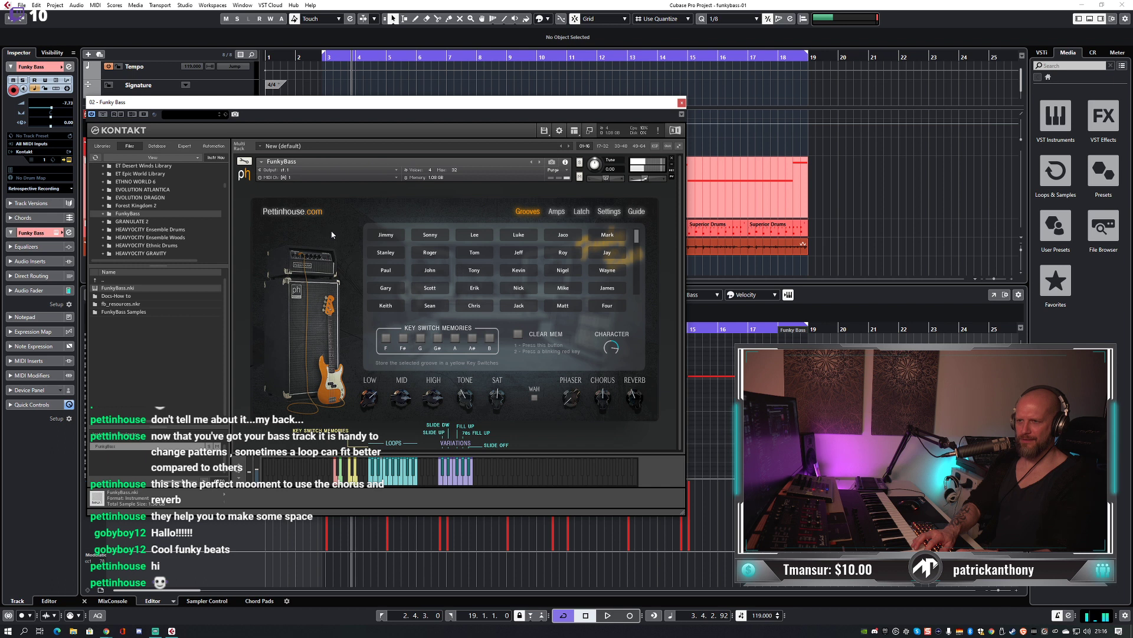
Reopen the Funky Bass Kontakt window and move it clear of the first bars in the Key Editor.
left_click(682, 103)
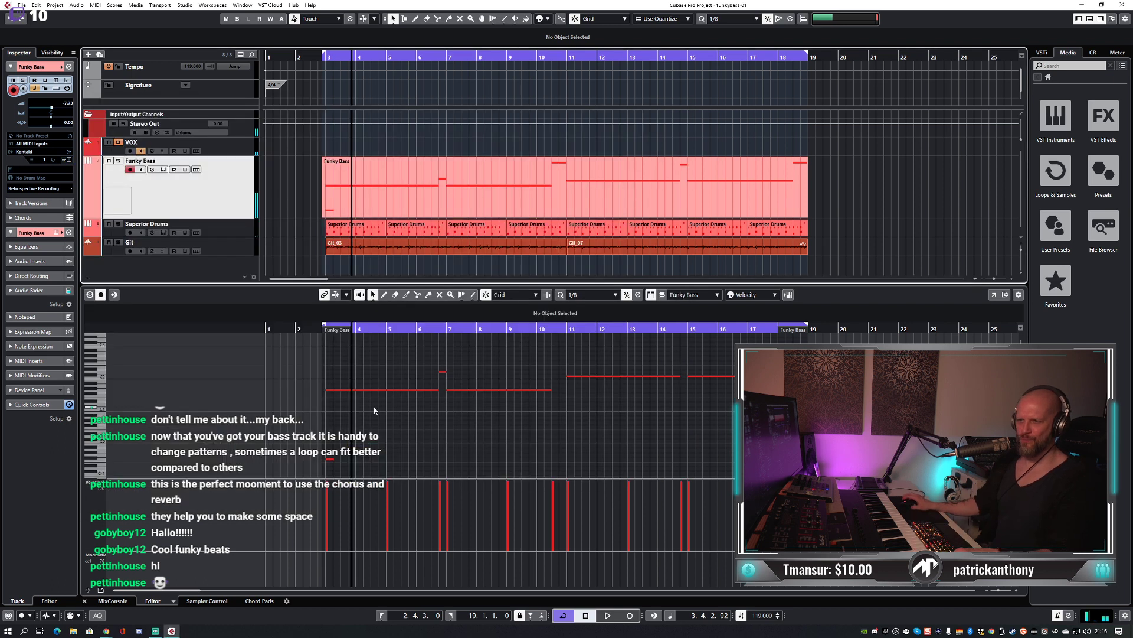
left_click(349, 389)
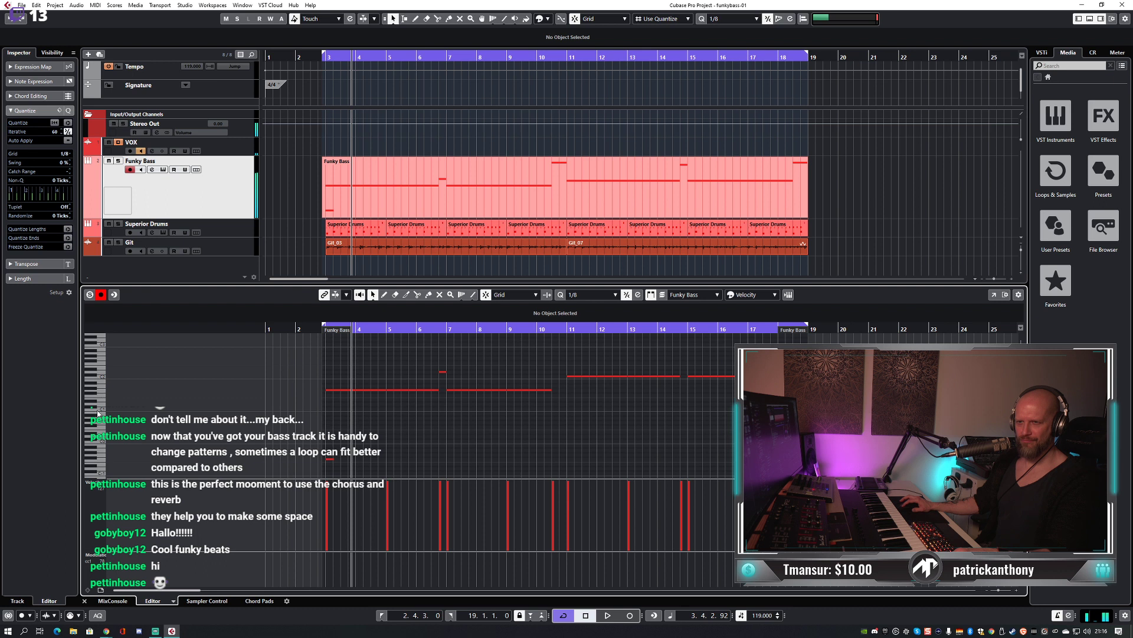
left_click(164, 170)
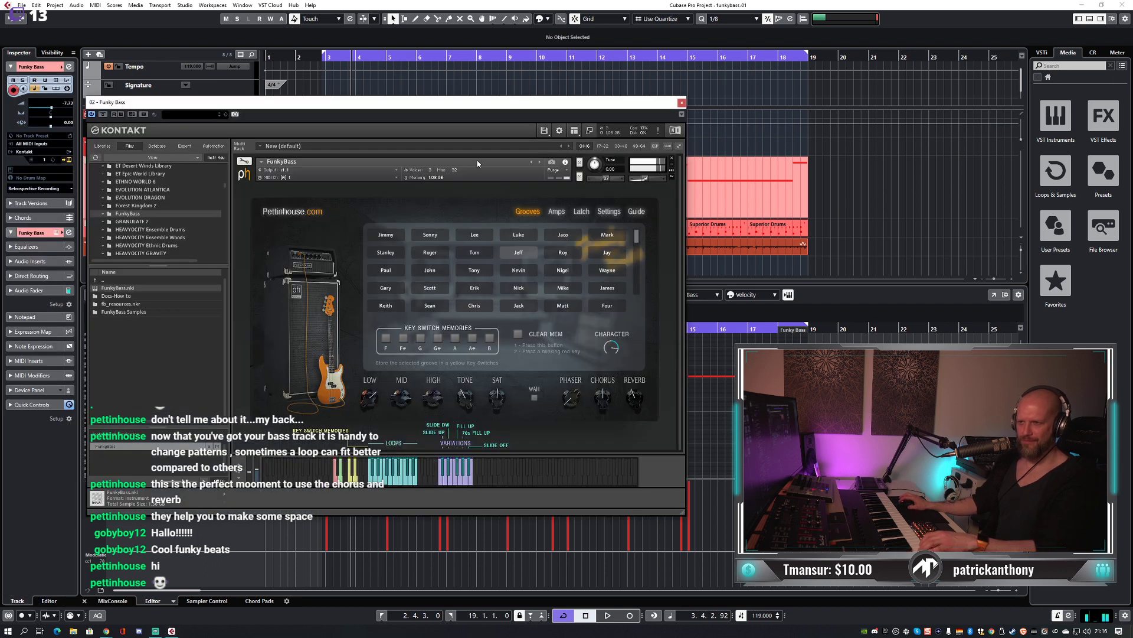
left_click_drag(482, 108, 1016, 91)
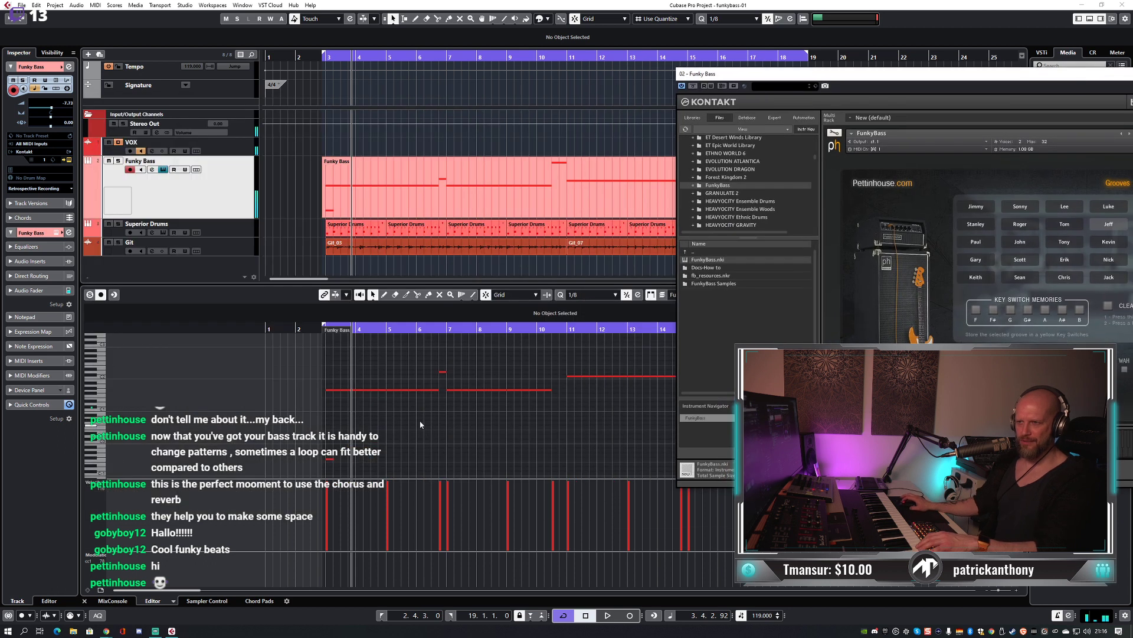
Select the first long bass note starting at bar 3 and audition the opening bars.
left_click(386, 390)
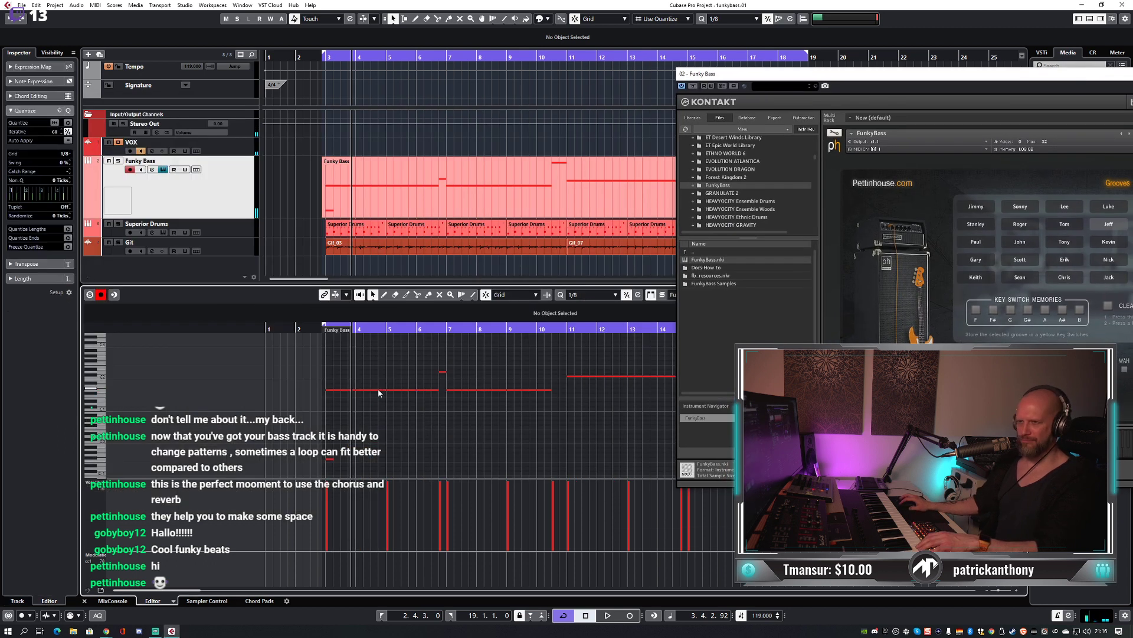
left_click(379, 393)
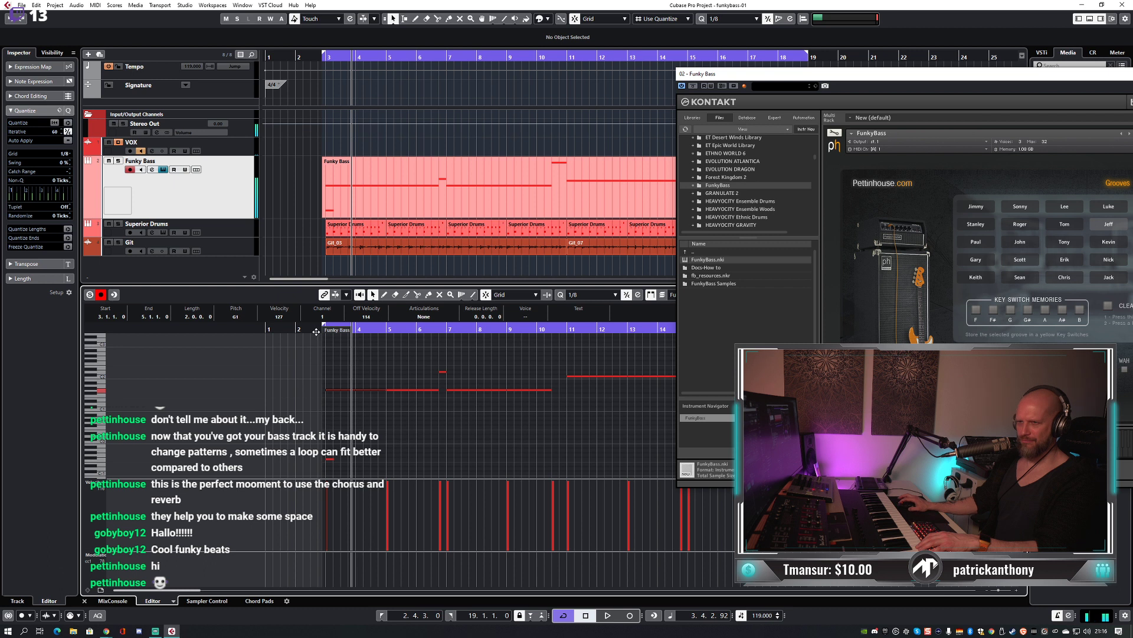
left_click(381, 390)
key("space")
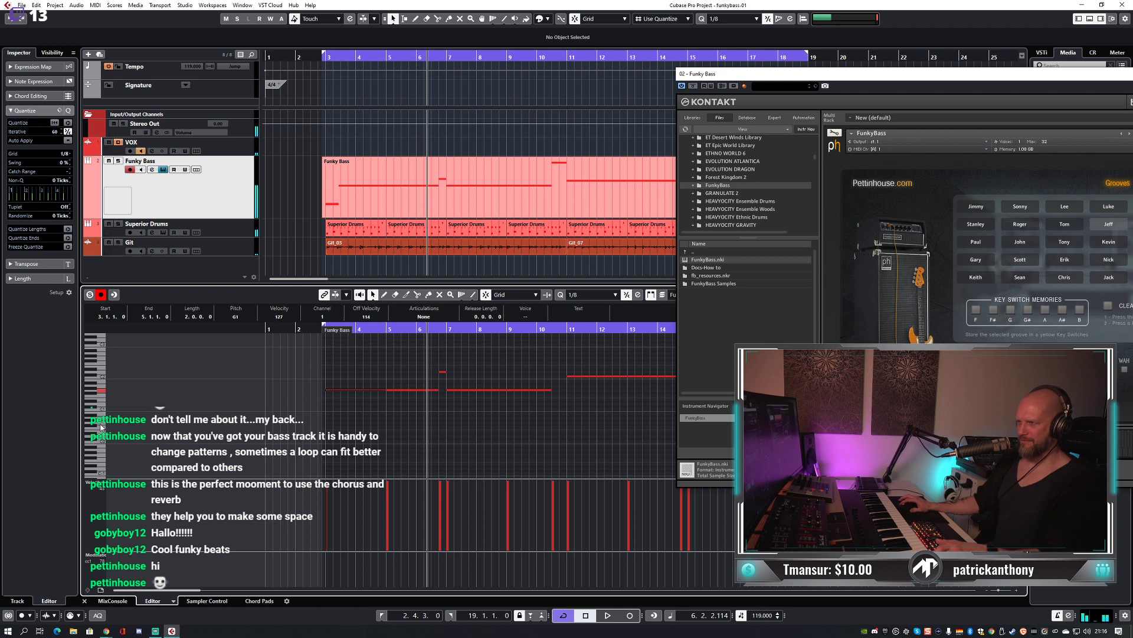
Record a new F0 key switch note at the loop start, nudge it forward and quantize it on the 1/8 grid.
key("shift+KP_Subtract")
key("KP_Multiply")
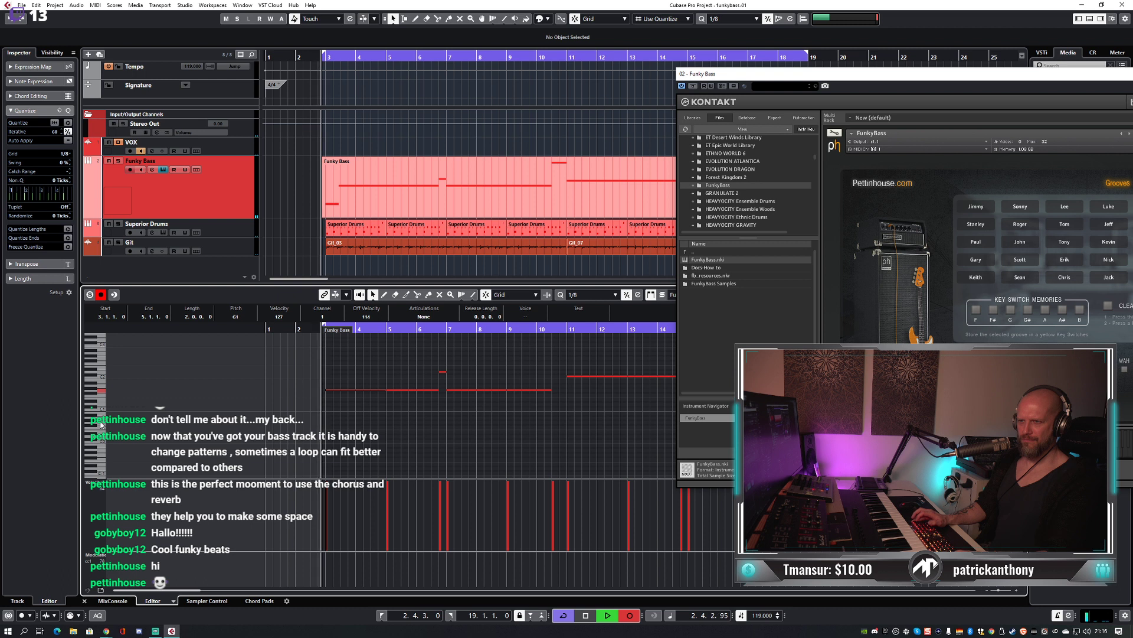
key("KP_0")
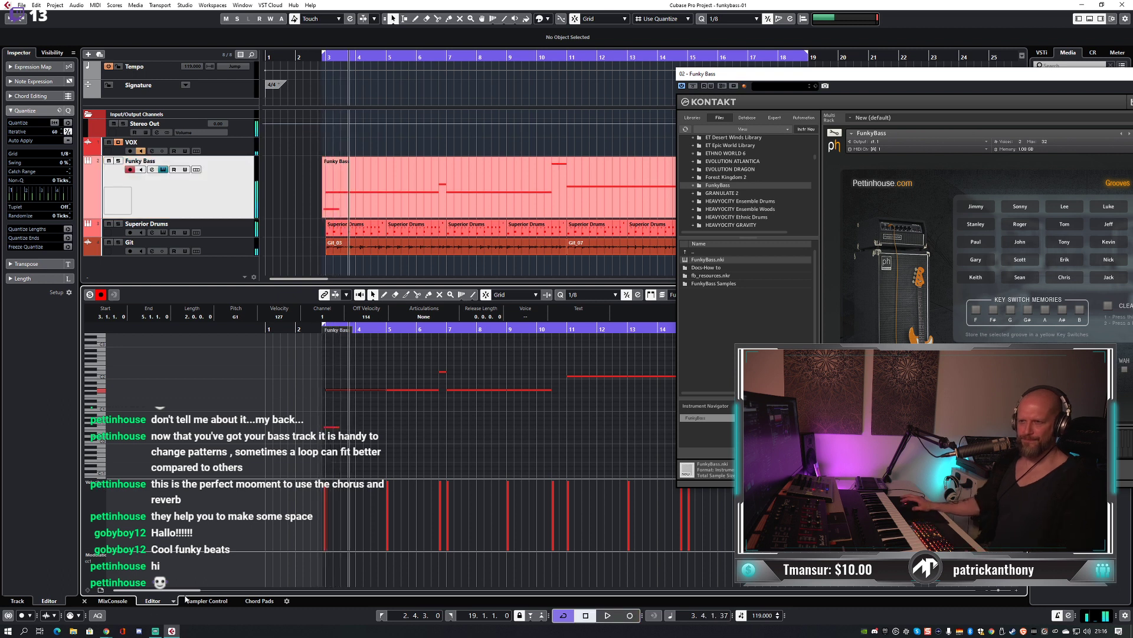
key("h")
key("h")
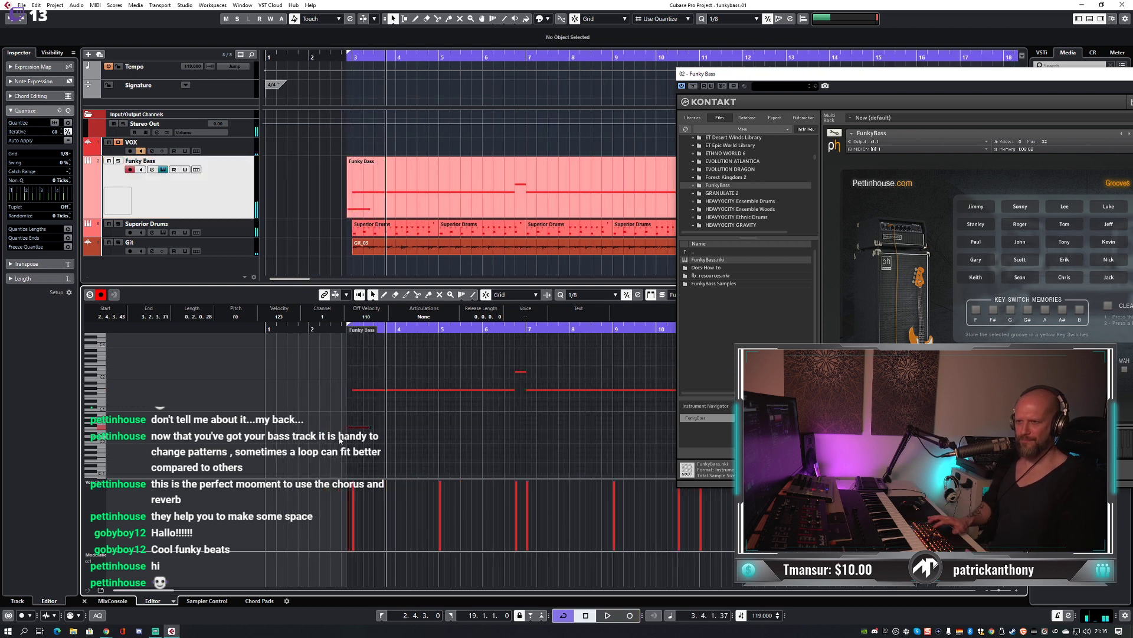
key("ctrl+Right")
key("KP_Enter")
key("q")
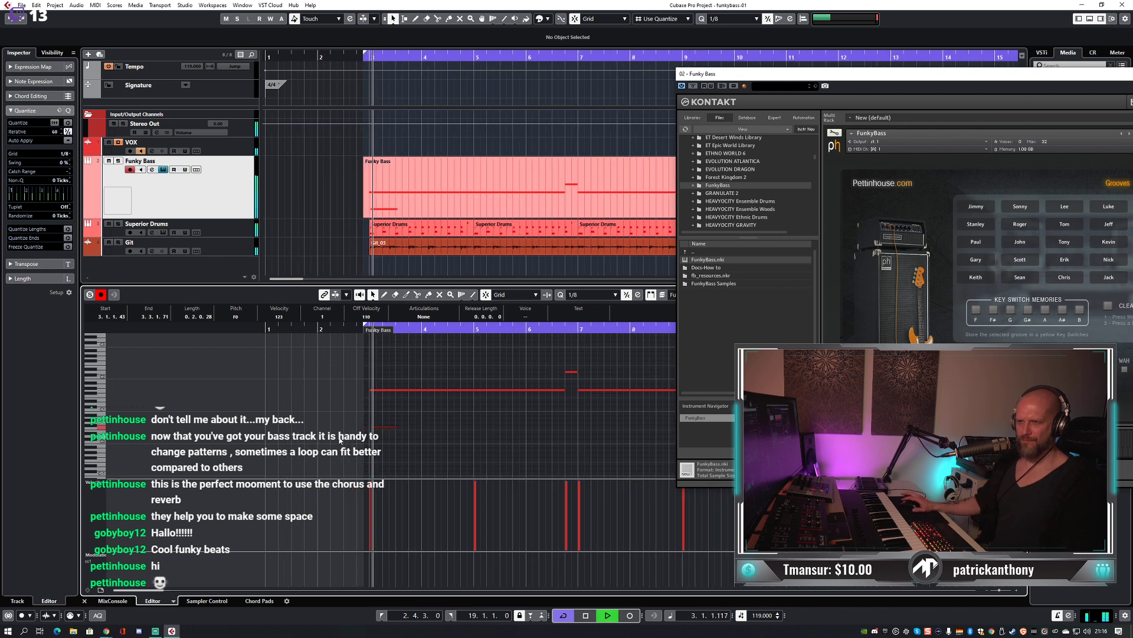
Extend the start of the F0 key switch note back to 2.4.3.0 and play the loop from its start.
key("h")
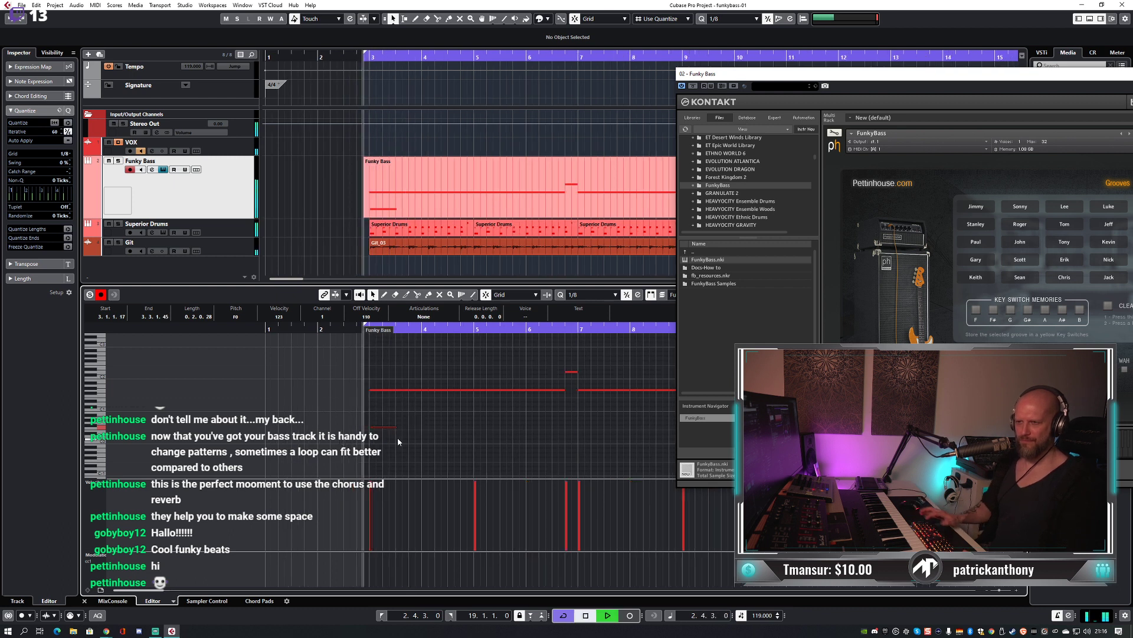
key("h")
key("h")
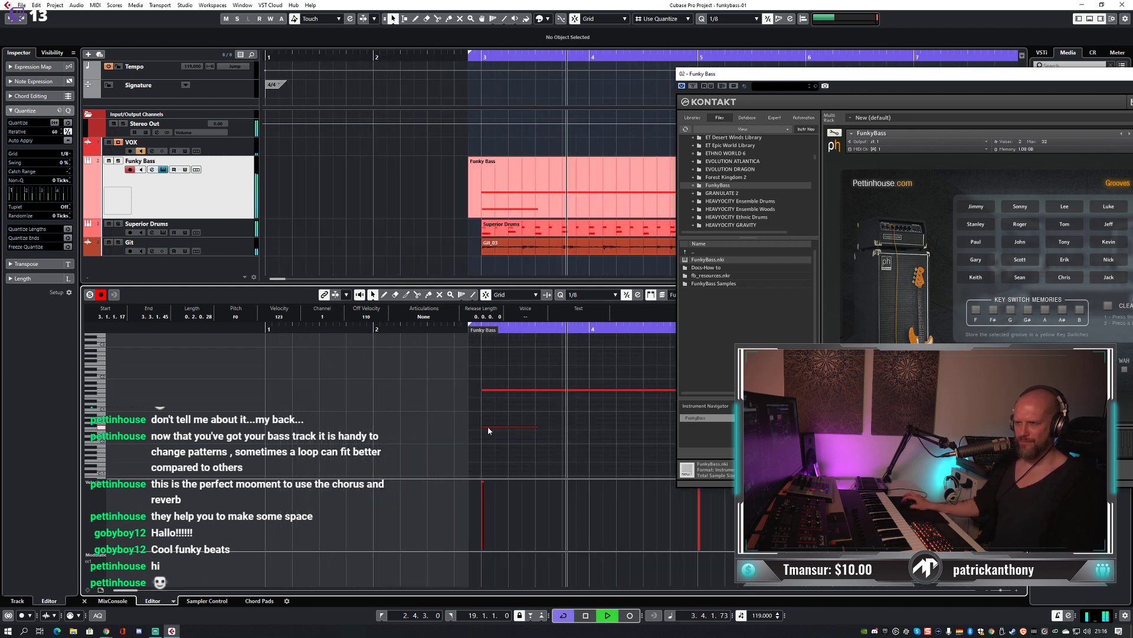
left_click_drag(483, 426, 468, 427)
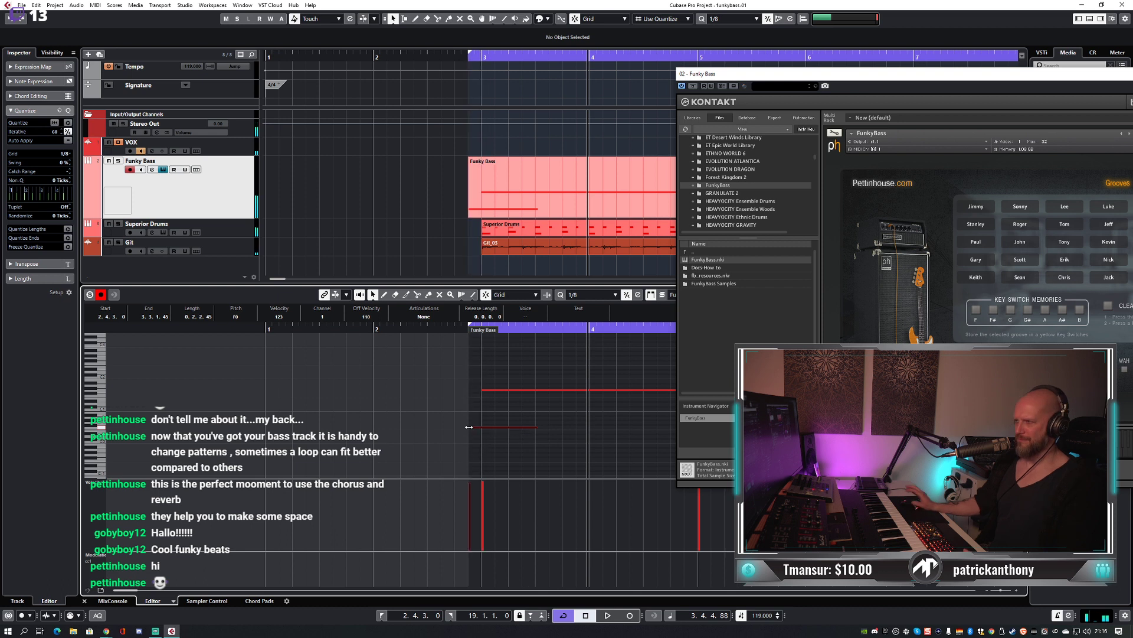
key("KP_Enter")
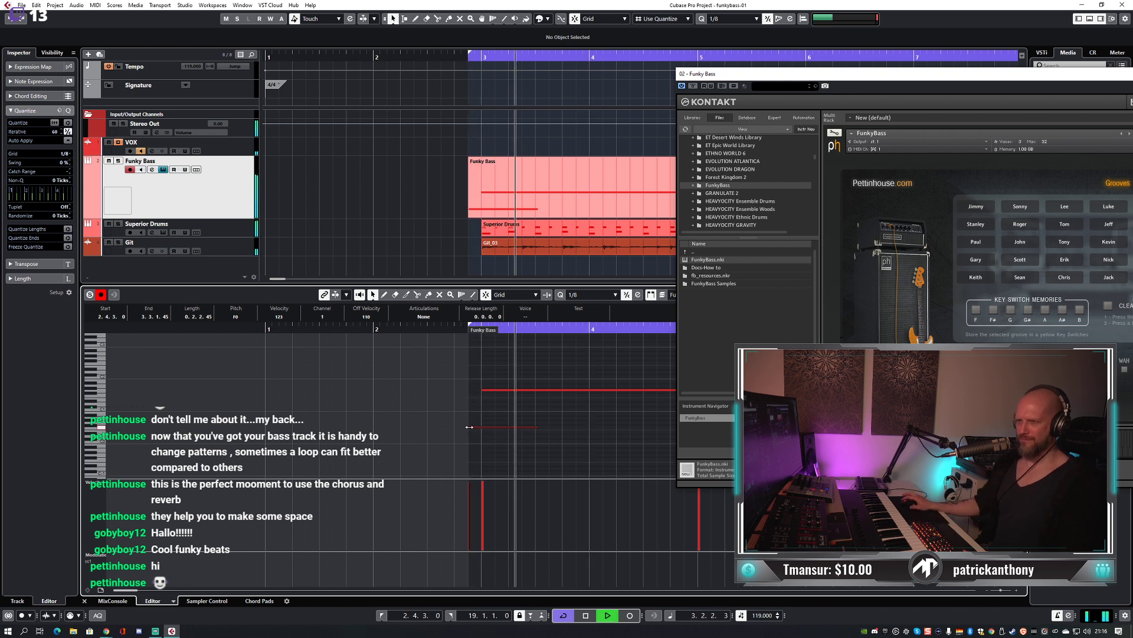
Add a G0 key switch note from 6.4.3.0 to 7.2.3.0 in the Funky Bass part.
key("g")
key("g")
key("g")
key("g")
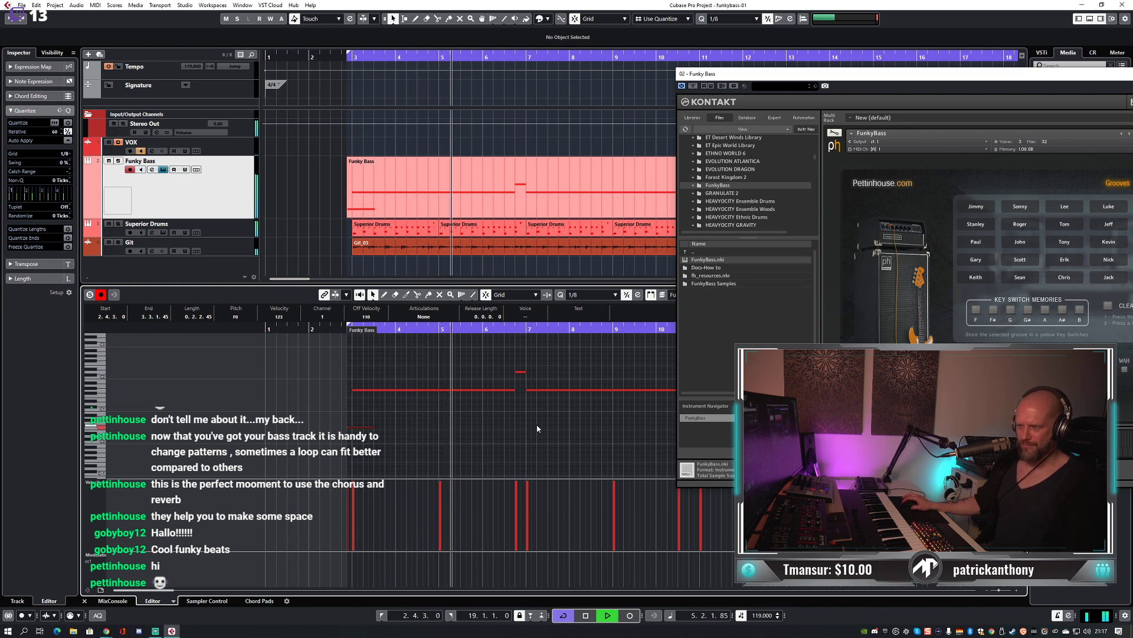
left_click_drag(522, 421, 543, 422)
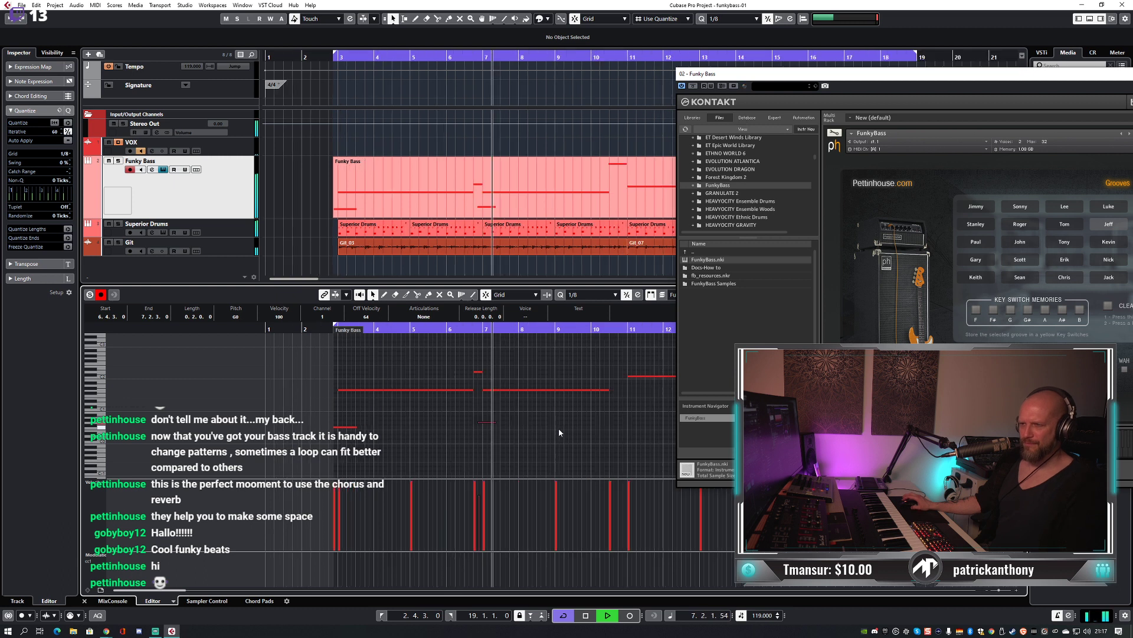
Move the G0 key switch note to start at 4.4.3.0 and audition it with the loop.
key("g")
key("space")
key("h")
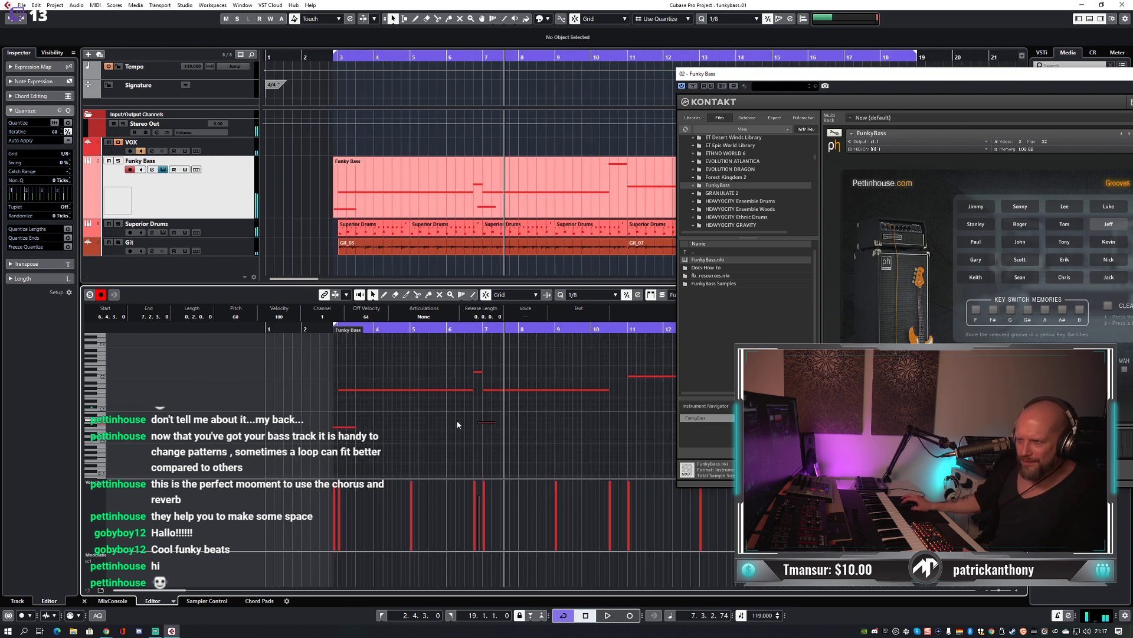
key("h")
left_click_drag(532, 425, 446, 425)
key("space")
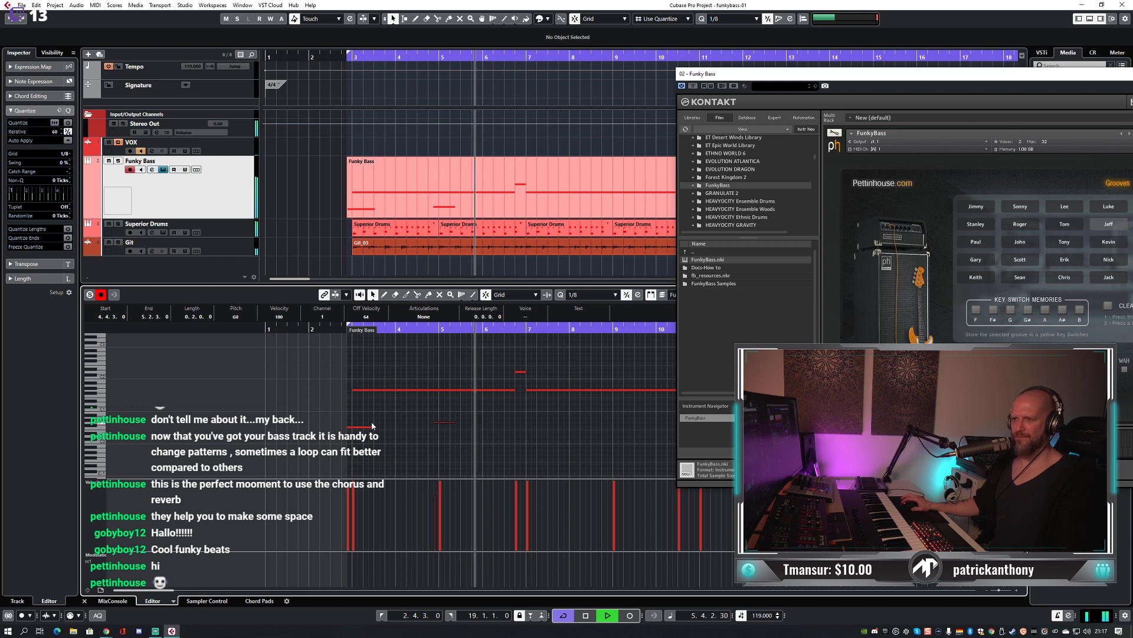
Copy the F0 key switch note from the loop start to bar 7 and return the cursor to the left locator.
key("g")
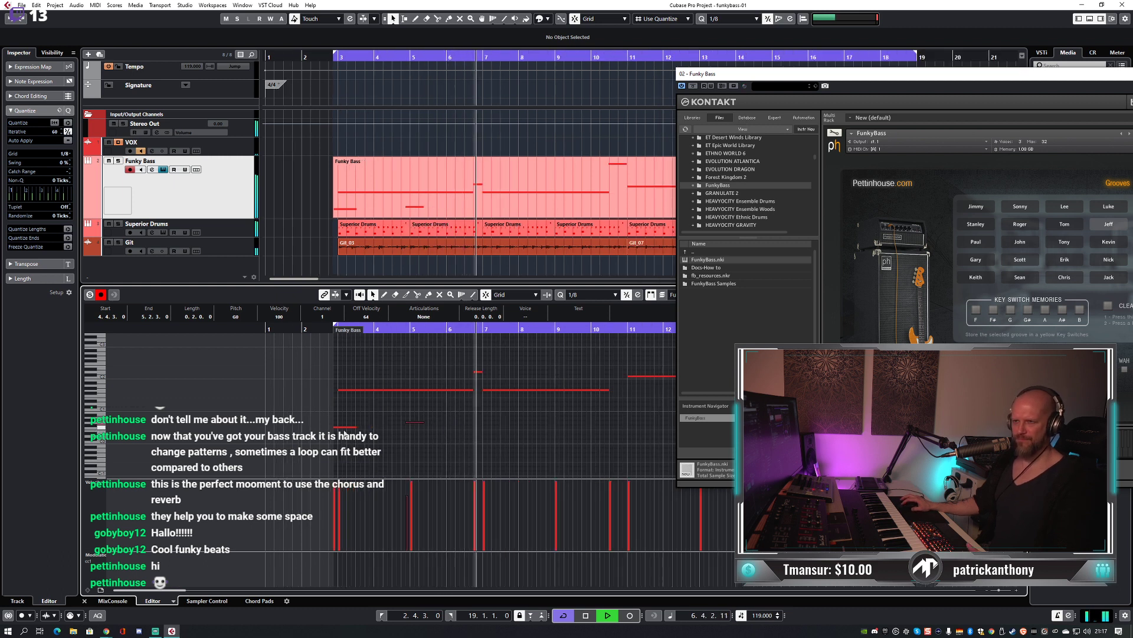
left_click_drag(343, 427, 498, 435)
key("KP_1")
scroll(486, 408, "up", 2)
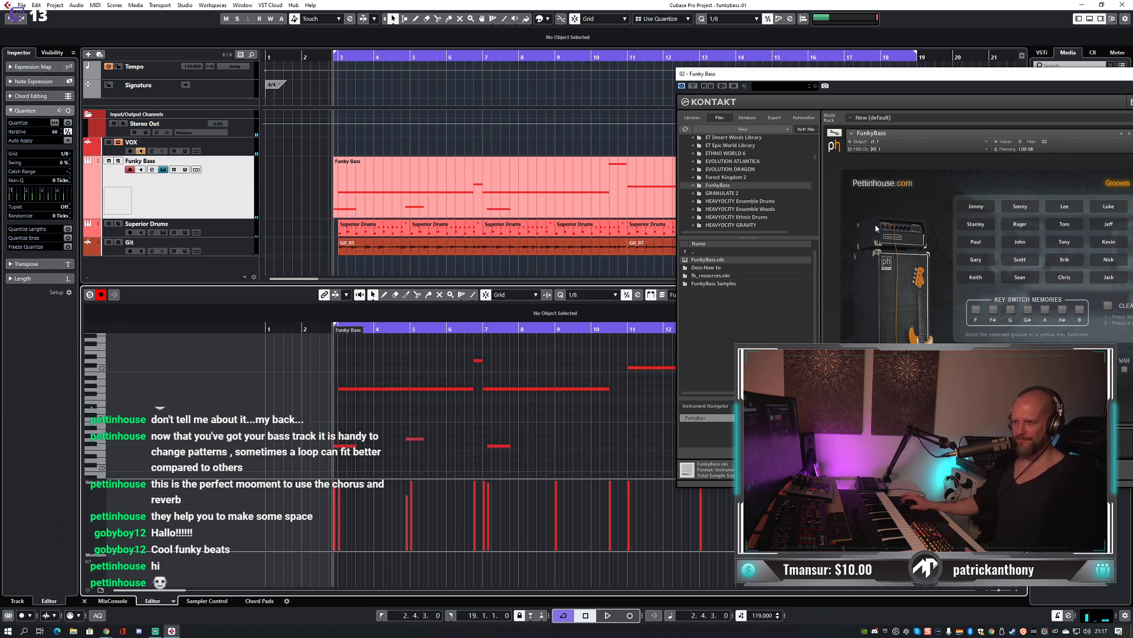
Close the Kontakt window, reduce the Funky Bass track height and enlarge the Key Editor upwards.
key("ctrl+w")
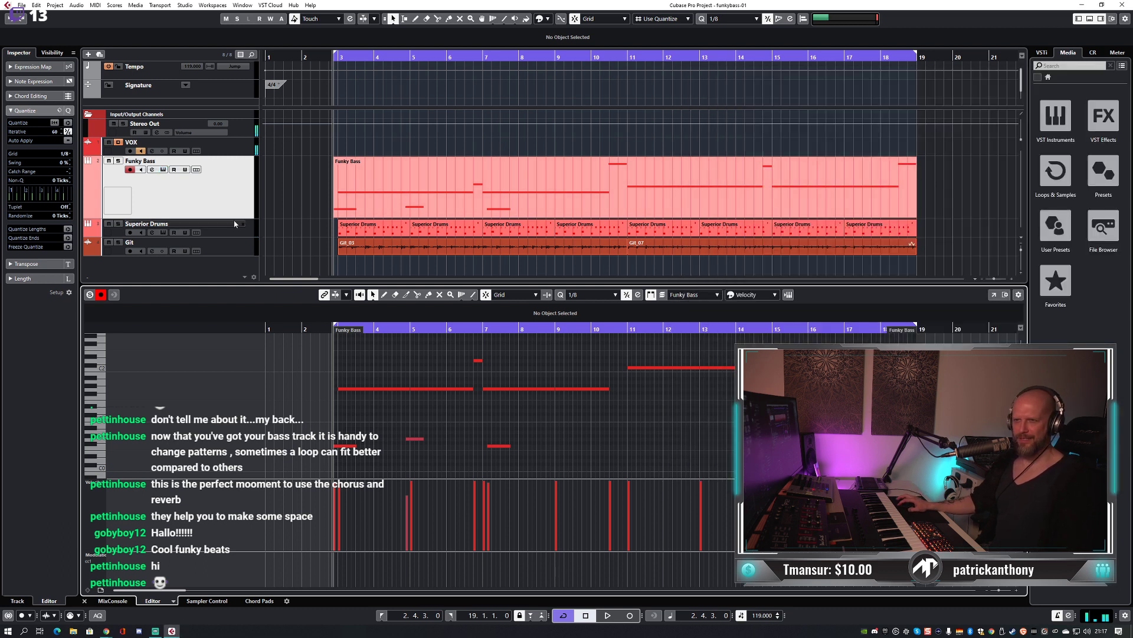
left_click_drag(234, 217, 234, 183)
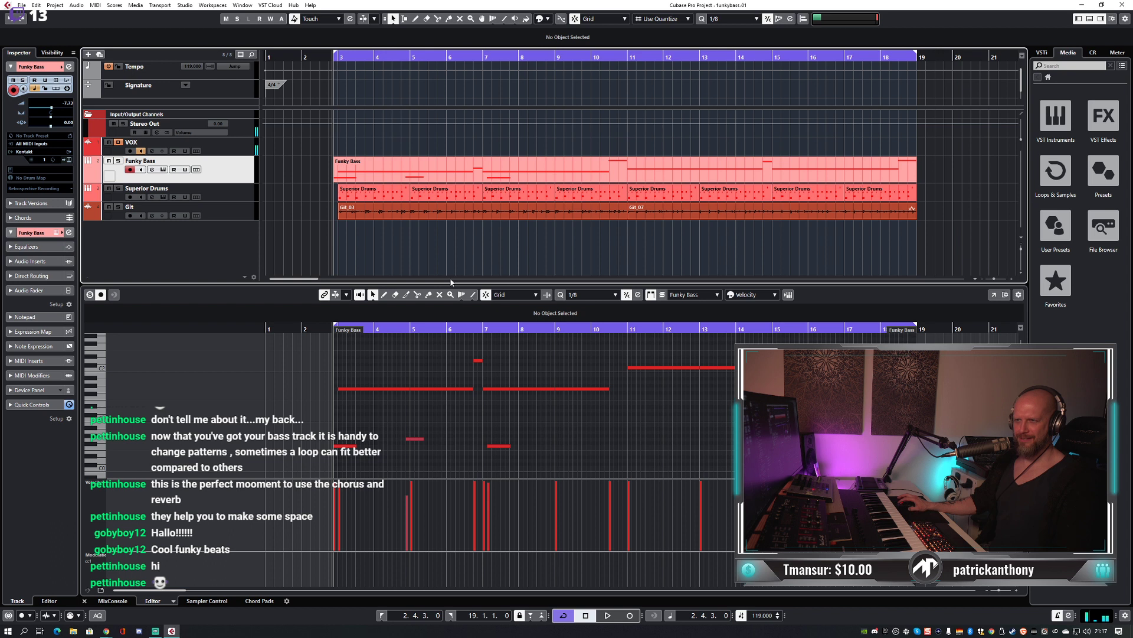
left_click_drag(451, 284, 450, 213)
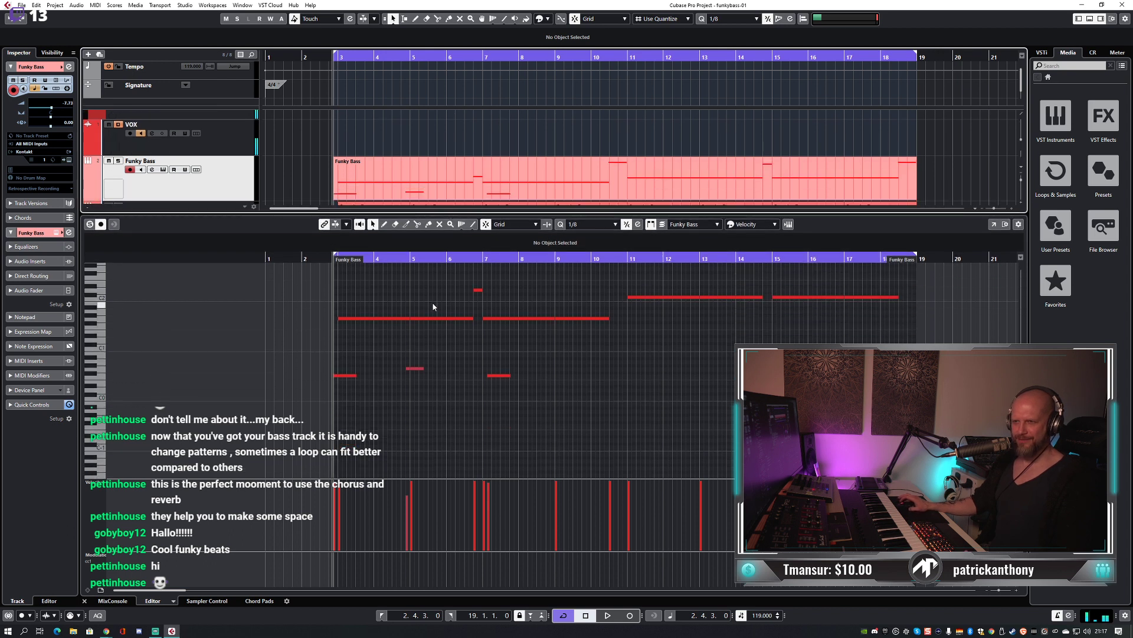
Audition the key switch changes from the loop start while viewing the notes in the Key Editor.
left_click(417, 304)
scroll(452, 322, "up", 3)
key("space")
scroll(451, 321, "down", 2)
scroll(556, 326, "up", 2)
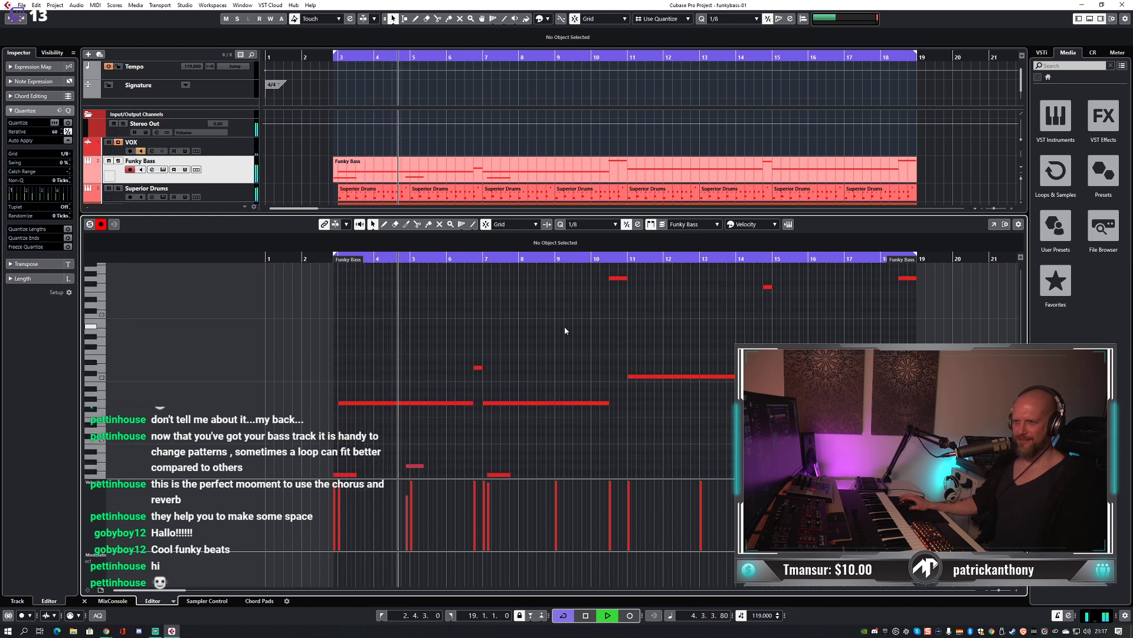
scroll(564, 326, "down", 2)
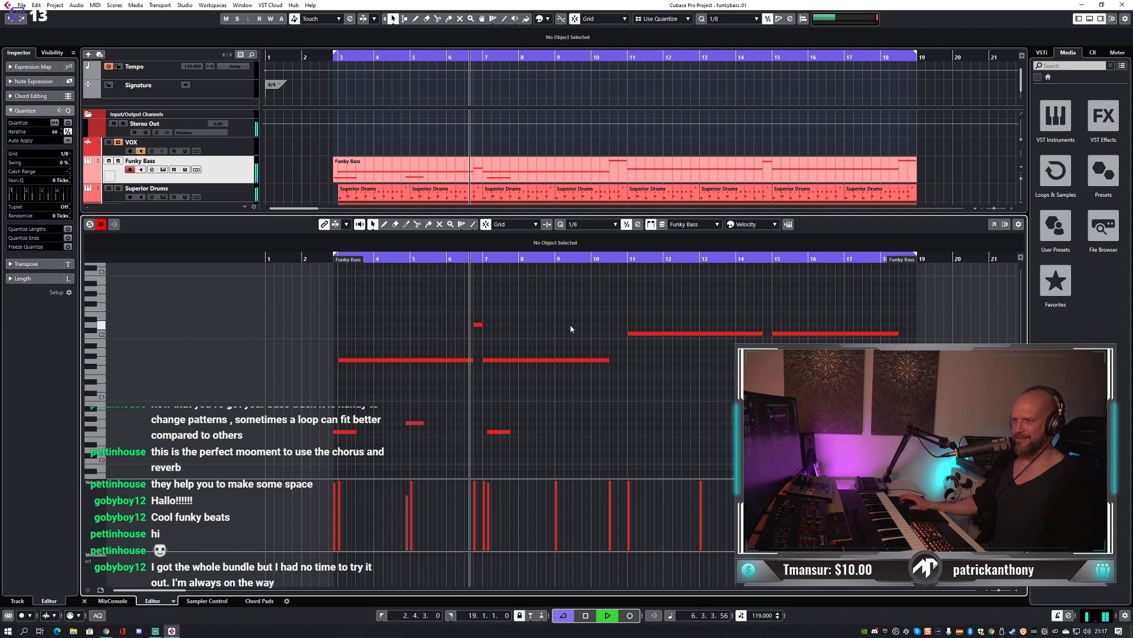
Extend the bar 7 F0 key switch to start an eighth note before the bar, and copy the G0 note to A0 at 8.4.3.0.
key("space")
left_click_drag(488, 432, 482, 436)
left_click(429, 420)
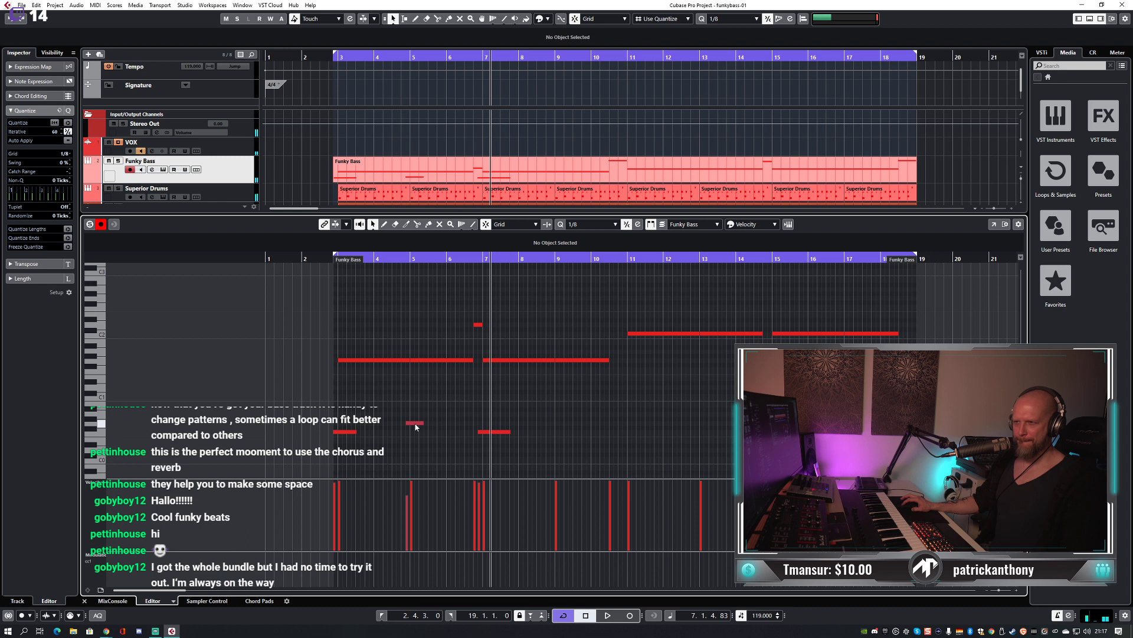
left_click_drag(416, 426, 562, 418)
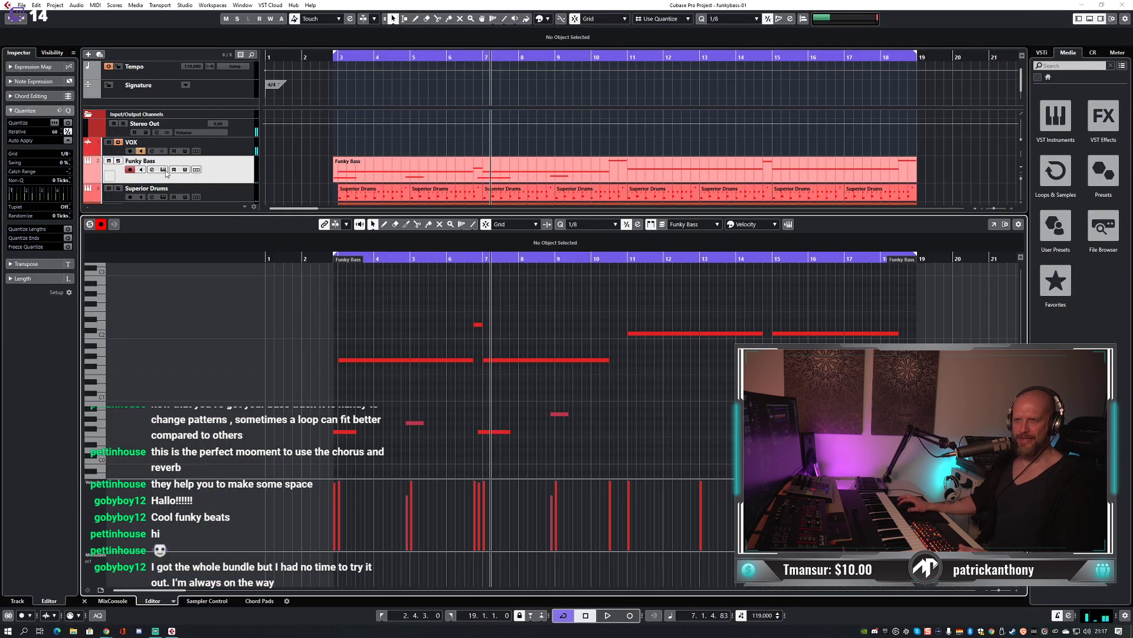
Check the FunkyBass grooves and key switch memories in Kontakt, moving its window into view and closing it.
left_click(166, 172)
left_click_drag(1051, 68, 511, 70)
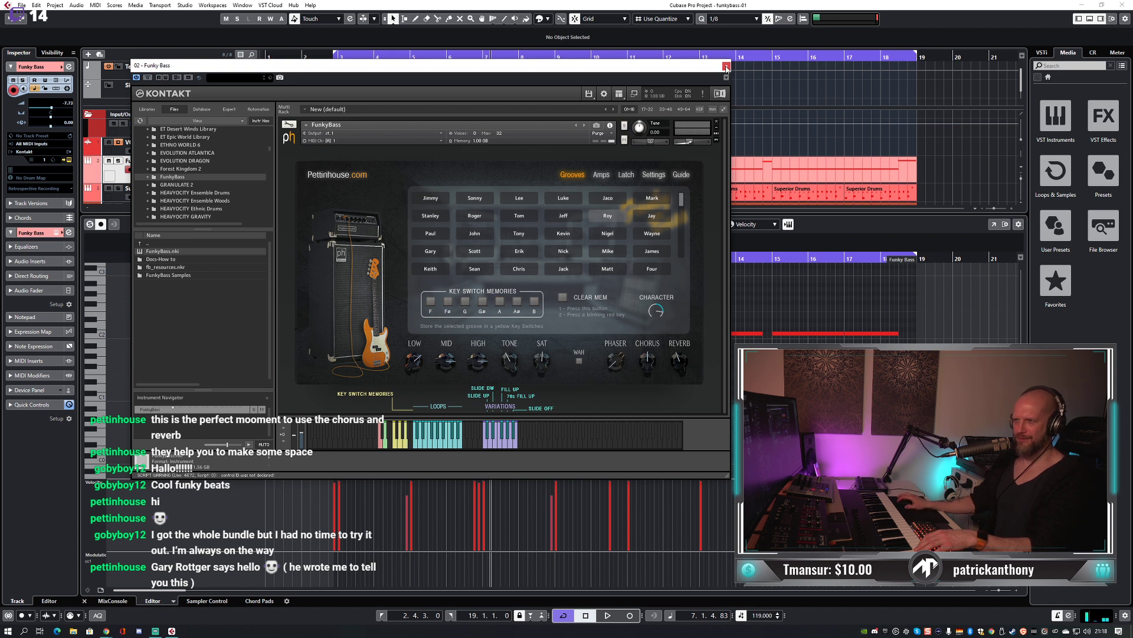
left_click(727, 66)
Select the A0 key switch note and audition the bass, restarting from the loop start and checking through to bar 10.
left_click(564, 418)
key("space")
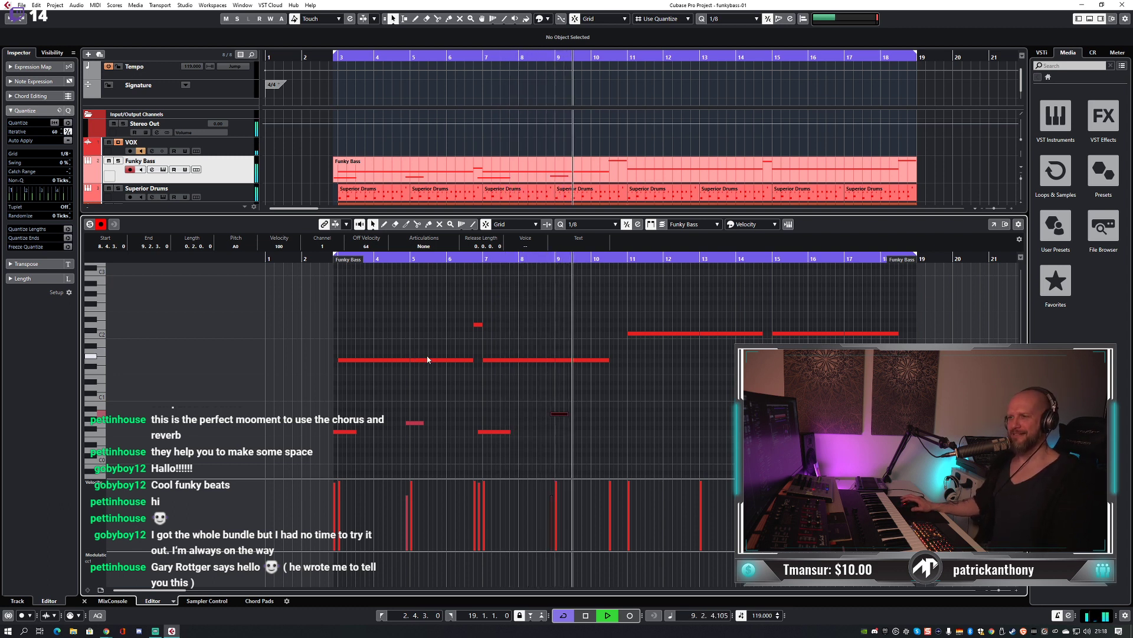
key("space")
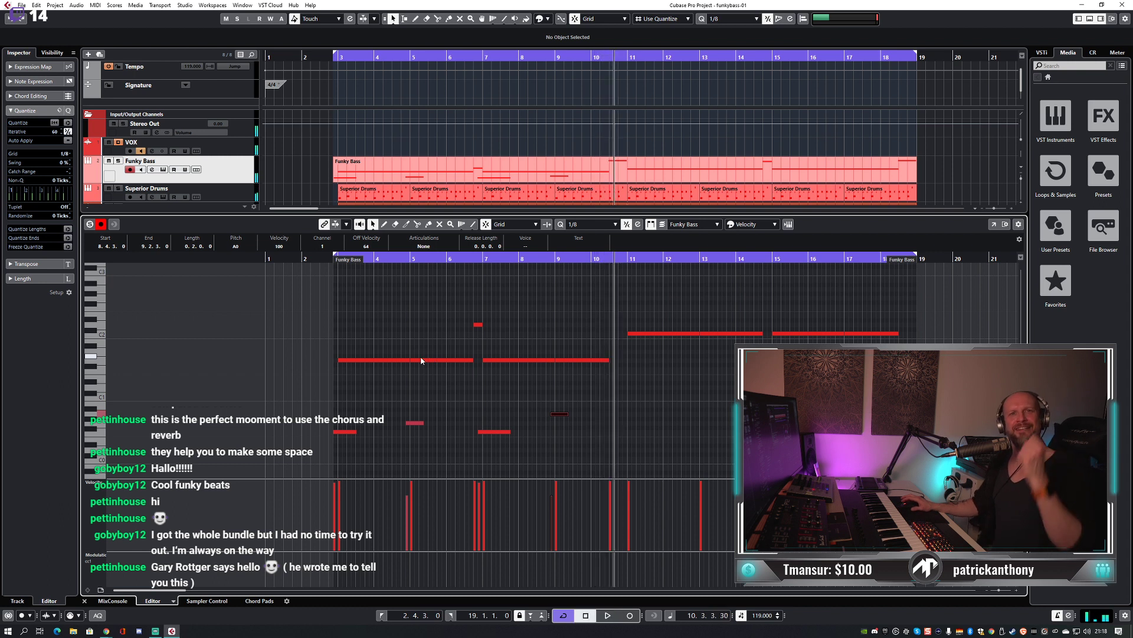
key("KP_0")
key("space")
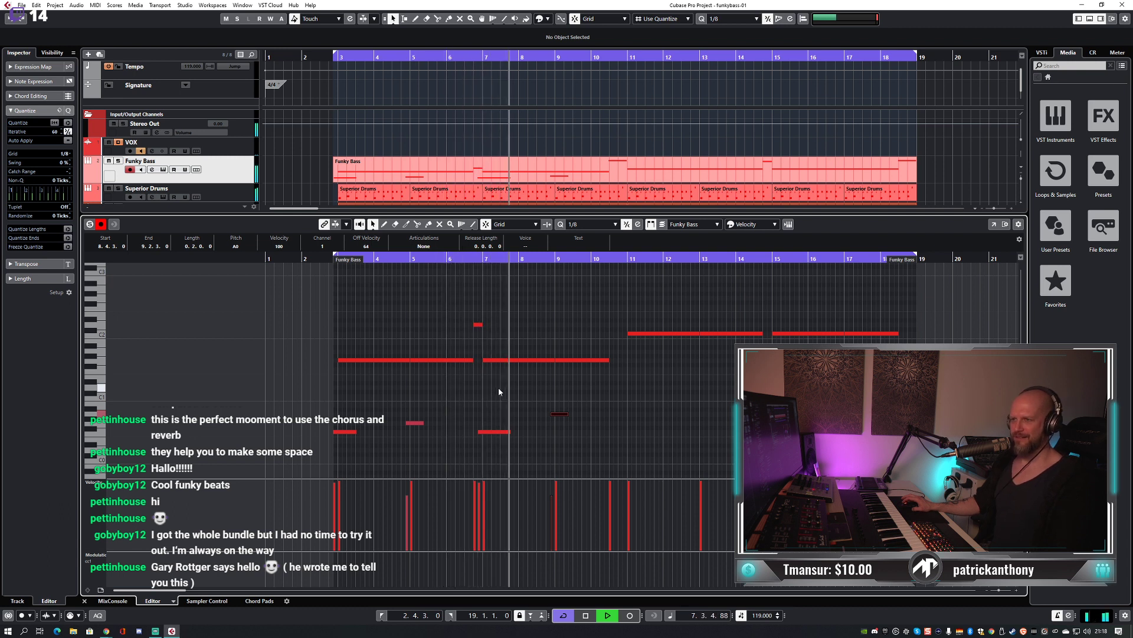
scroll(597, 391, "right", 3)
scroll(597, 391, "up", 2)
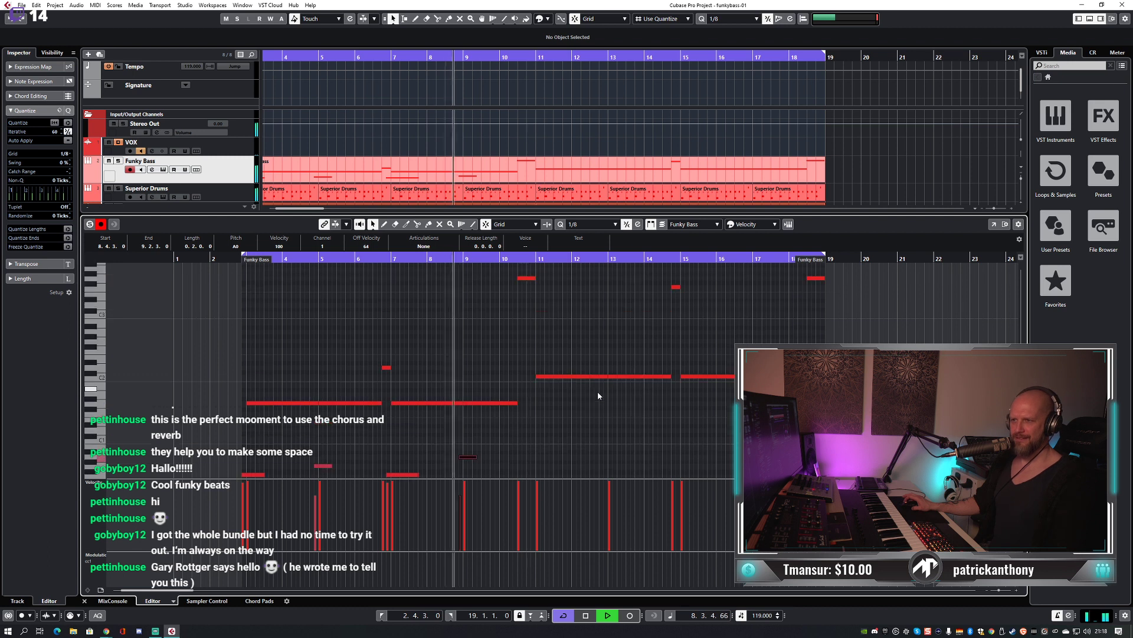
scroll(597, 391, "down", 2)
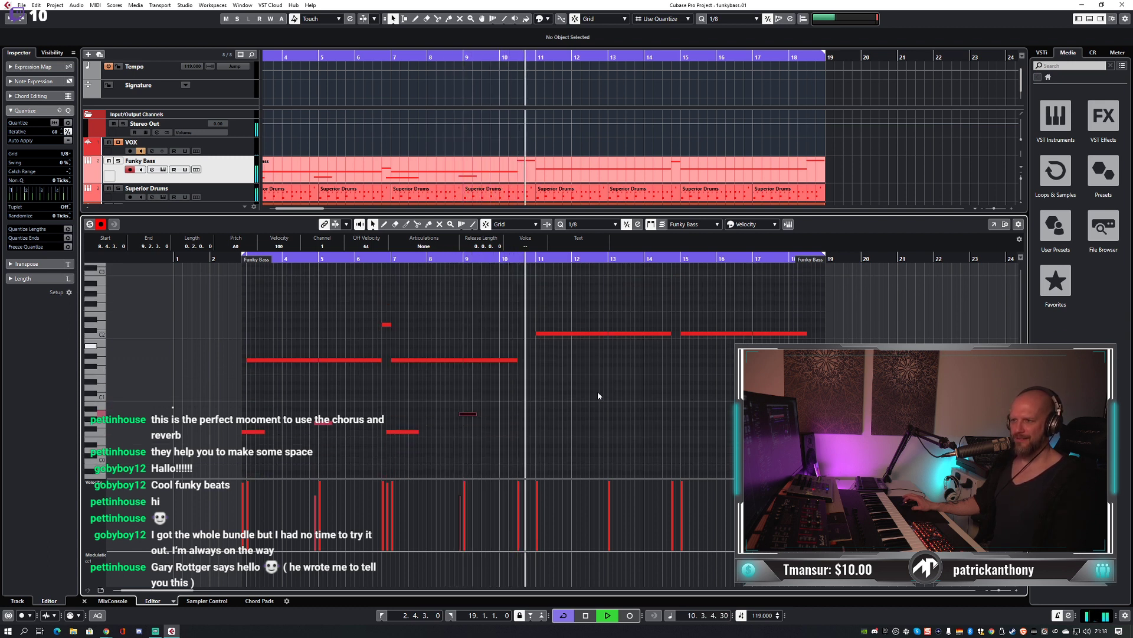
Duplicate the four key switch notes into the second half of the part, from just before bar 11, and play the loop.
key("space")
left_click_drag(499, 407, 541, 438)
left_click(513, 369)
key("space")
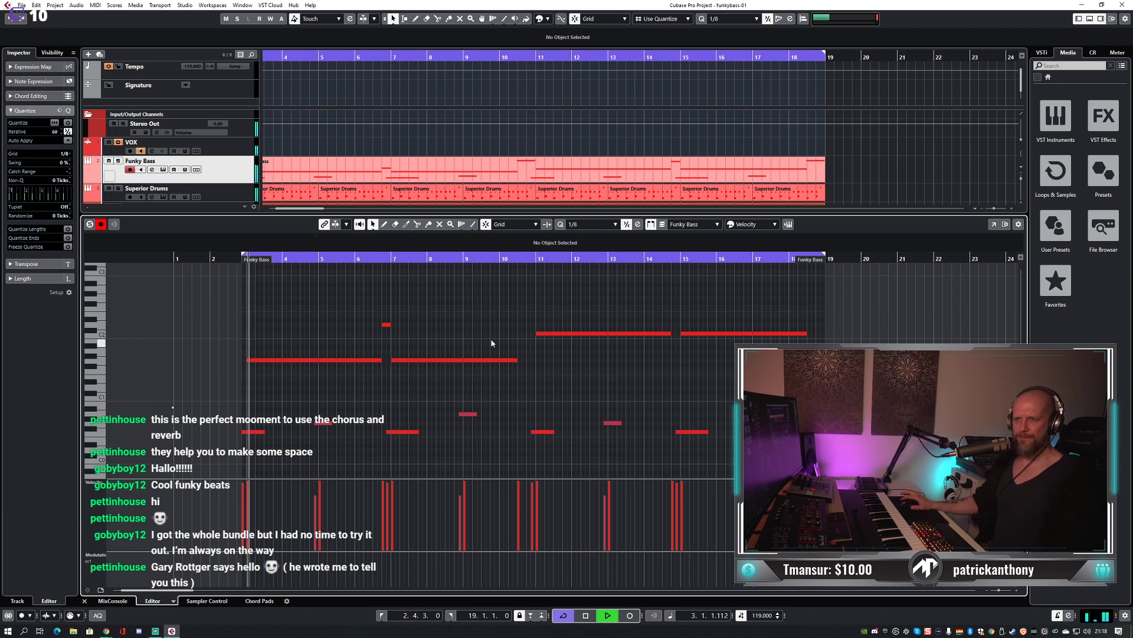
Check the FunkyBass grooves and key switch memories in Kontakt while the loop plays, and close the instrument window.
scroll(526, 316, "right", 3)
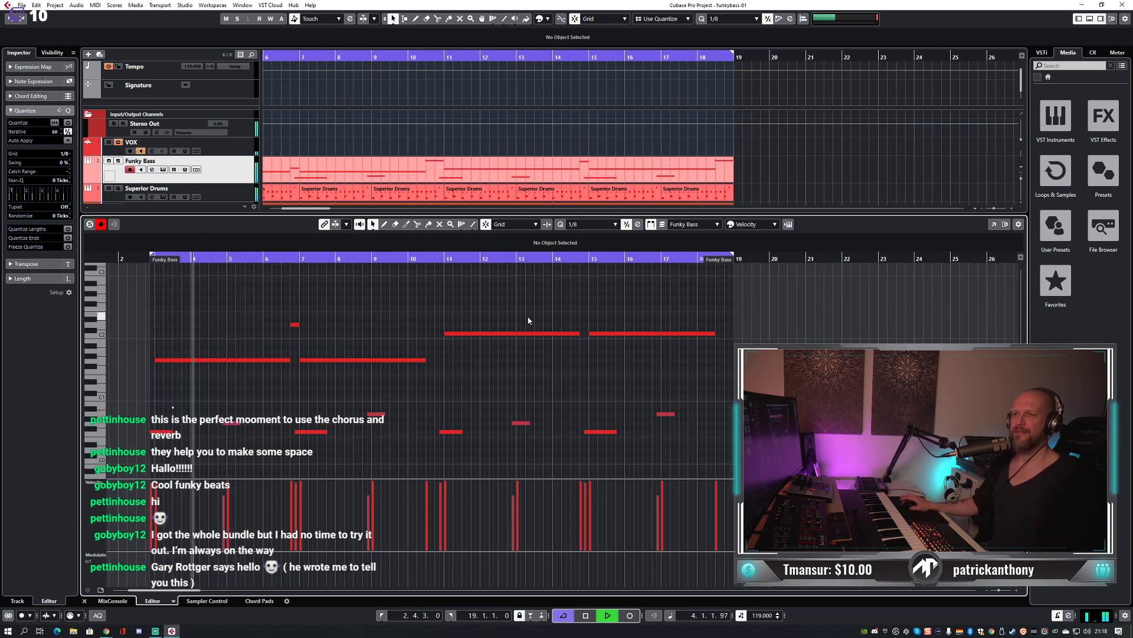
left_click(160, 169)
left_click_drag(519, 71, 513, 70)
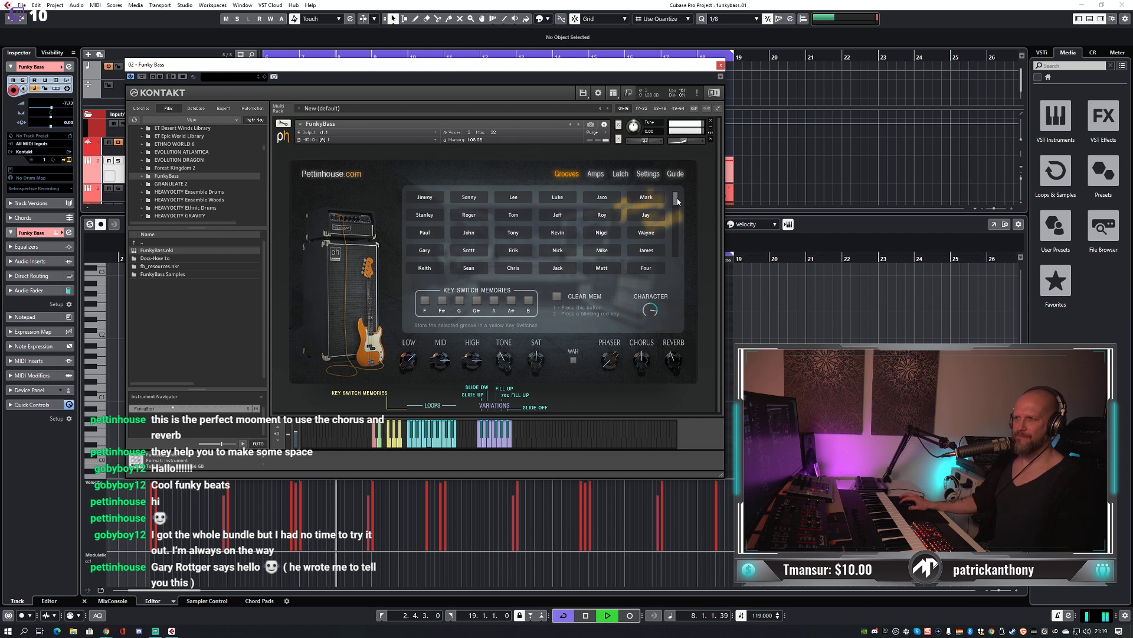
mouse_move(678, 202)
left_mouse_down()
mouse_move(681, 250)
mouse_move(681, 195)
left_mouse_up()
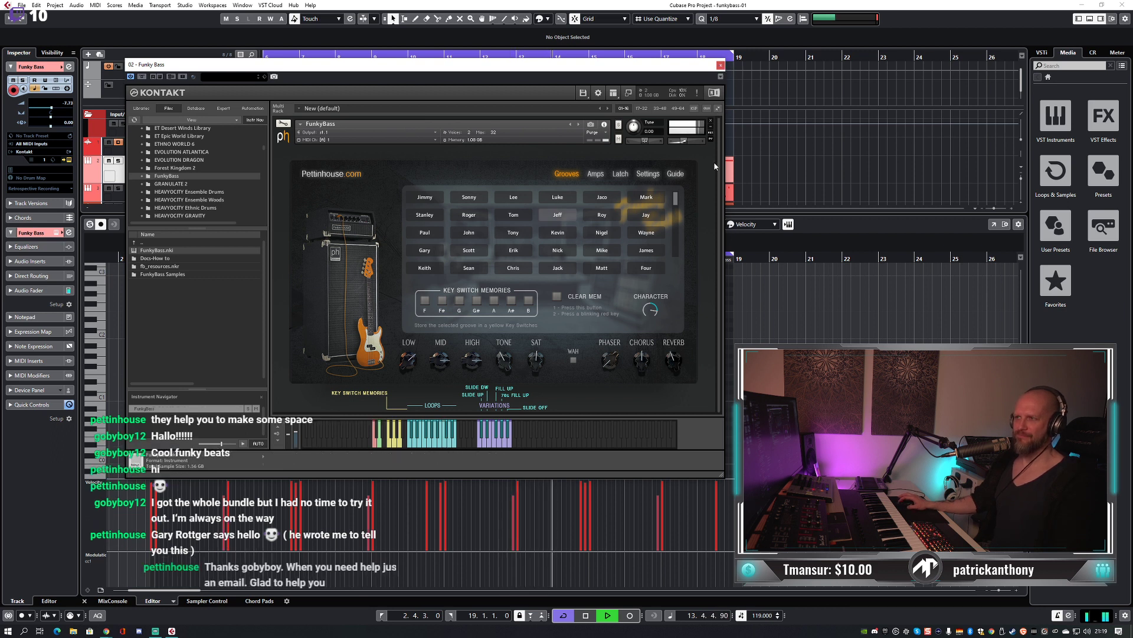
left_click(721, 65)
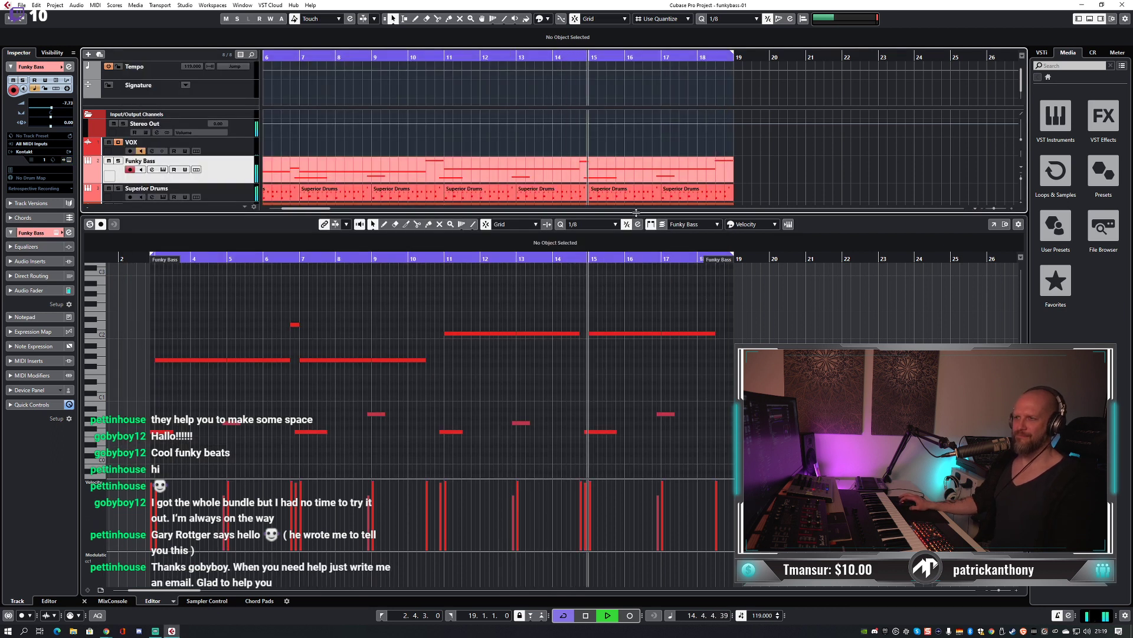
Play through the end of the Funky Bass part's second half, stop playback and close the Key Editor.
left_click(636, 290)
scroll(641, 293, "up", 2)
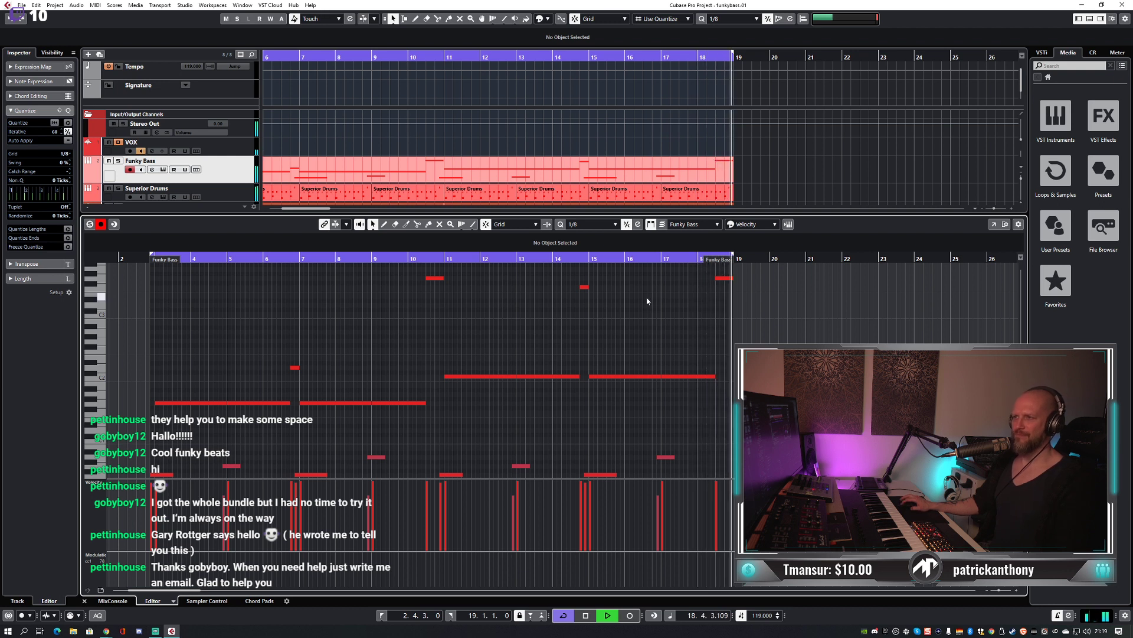
key("space")
key("ctrl+alt+e")
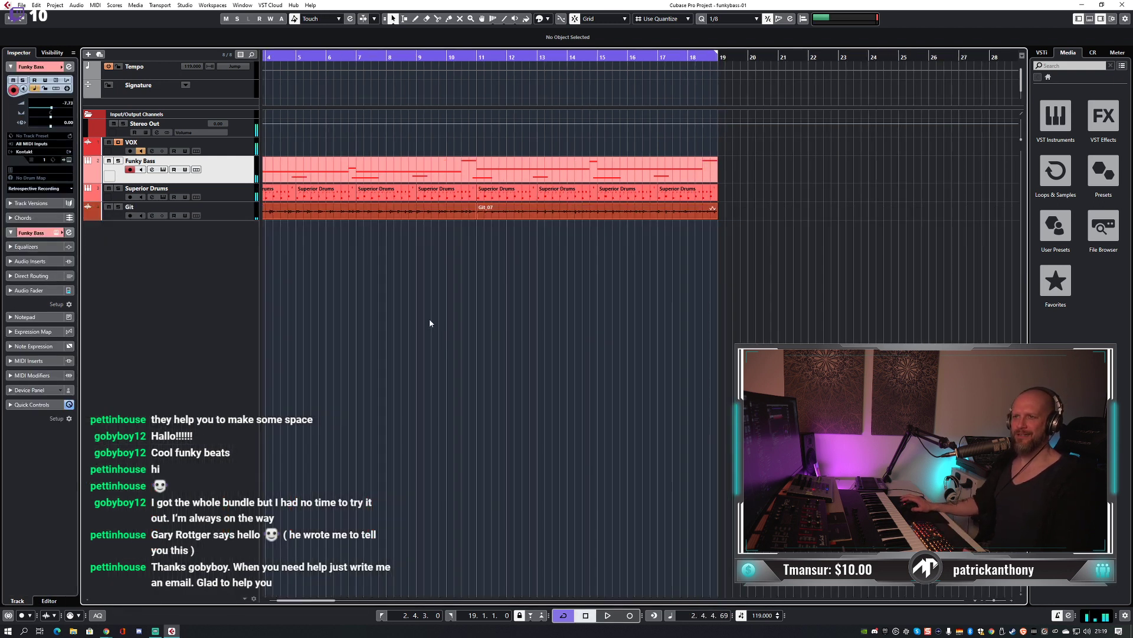
scroll(437, 319, "down", 4)
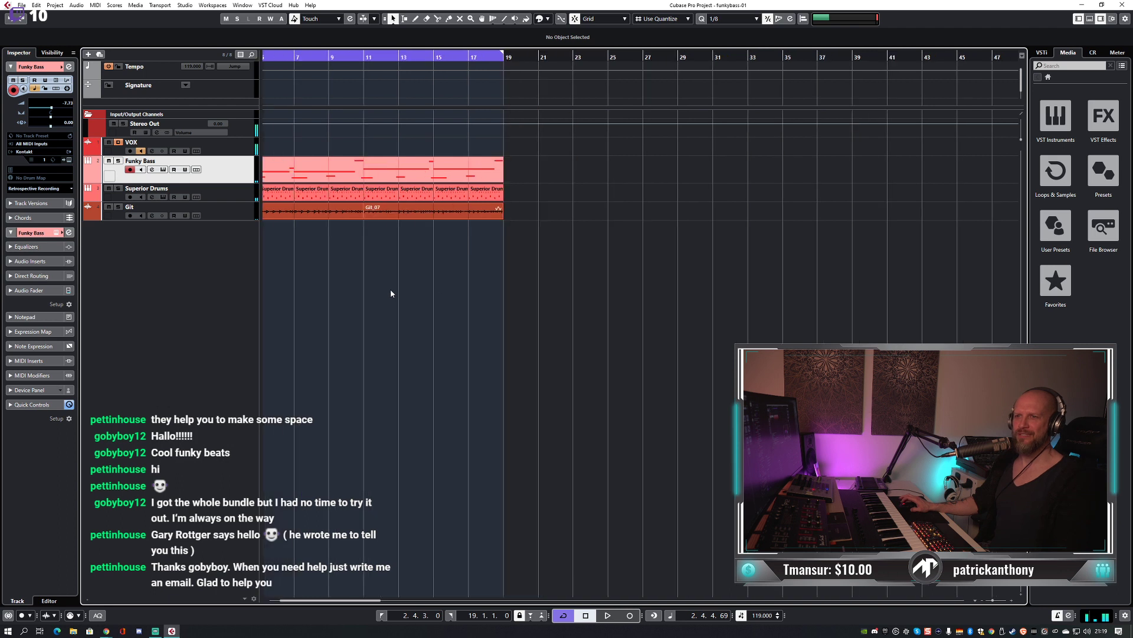
Play the whole loop from the arrangement with the Git track muted, and stop back before bar 3.
key("space")
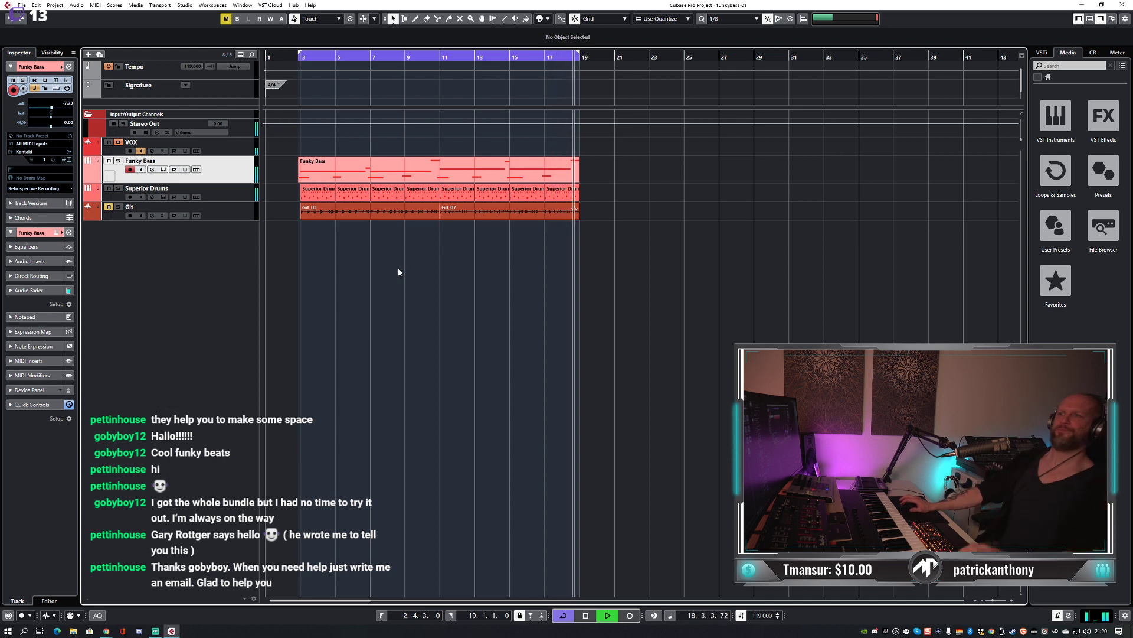
key("space")
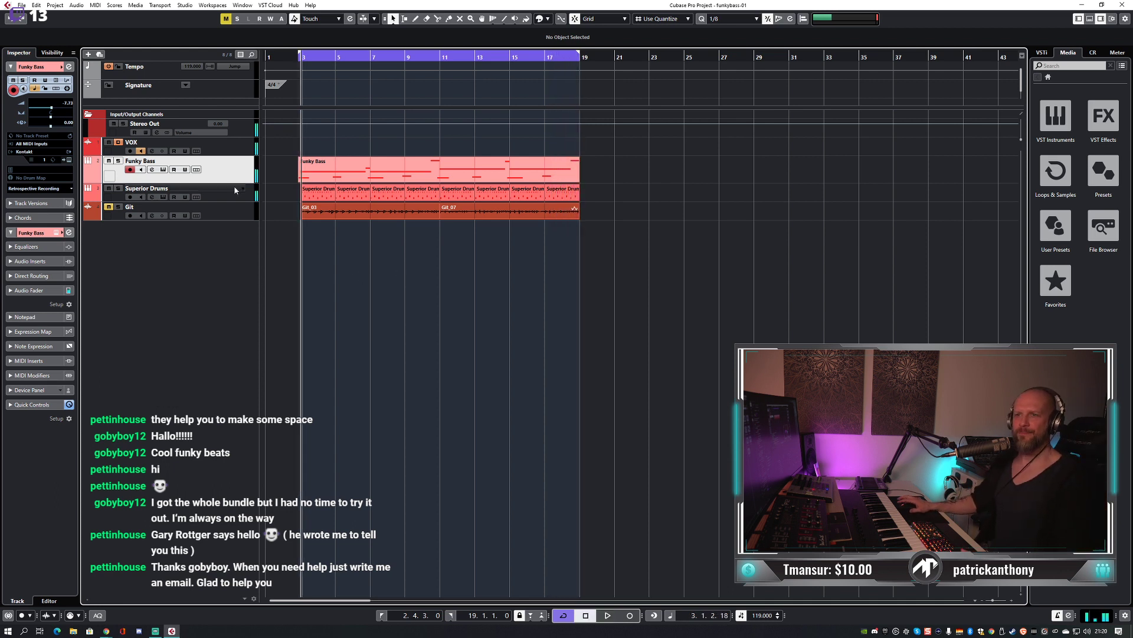
key("KP_Subtract")
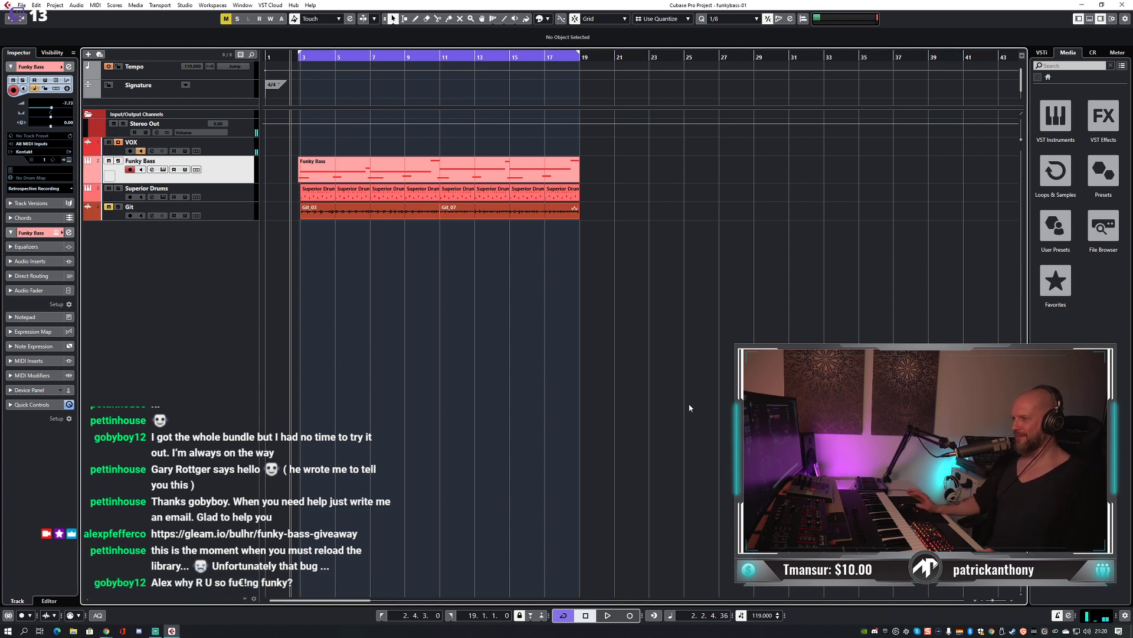
Solo the Funky Bass track, audition it from the loop start with its Kontakt window open, and stop playback.
key("s")
key("space")
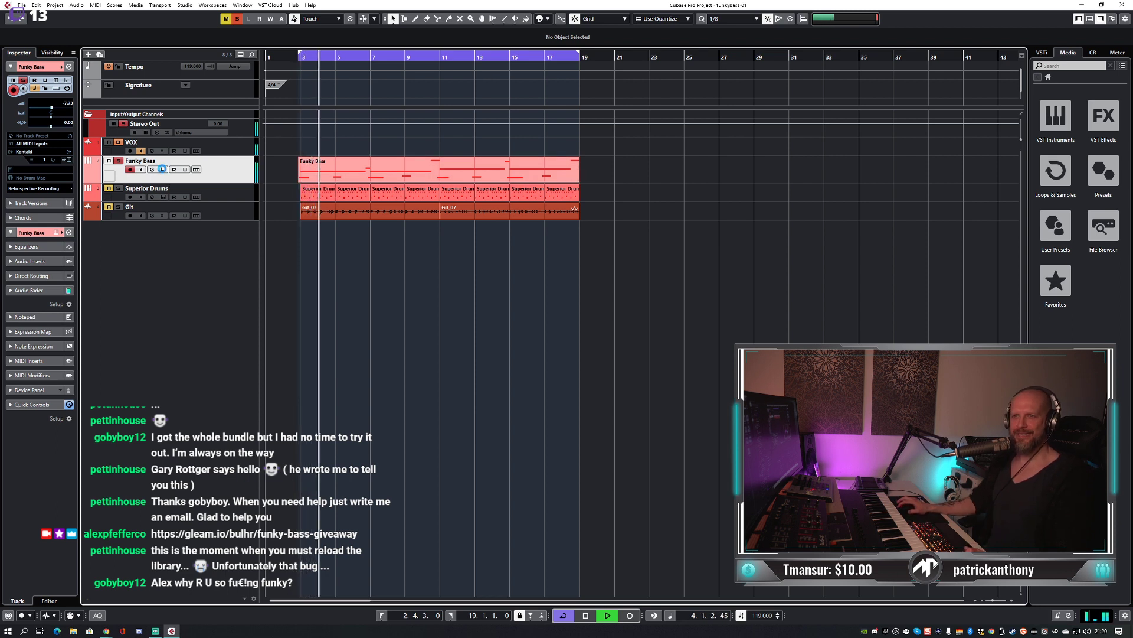
left_click(162, 169)
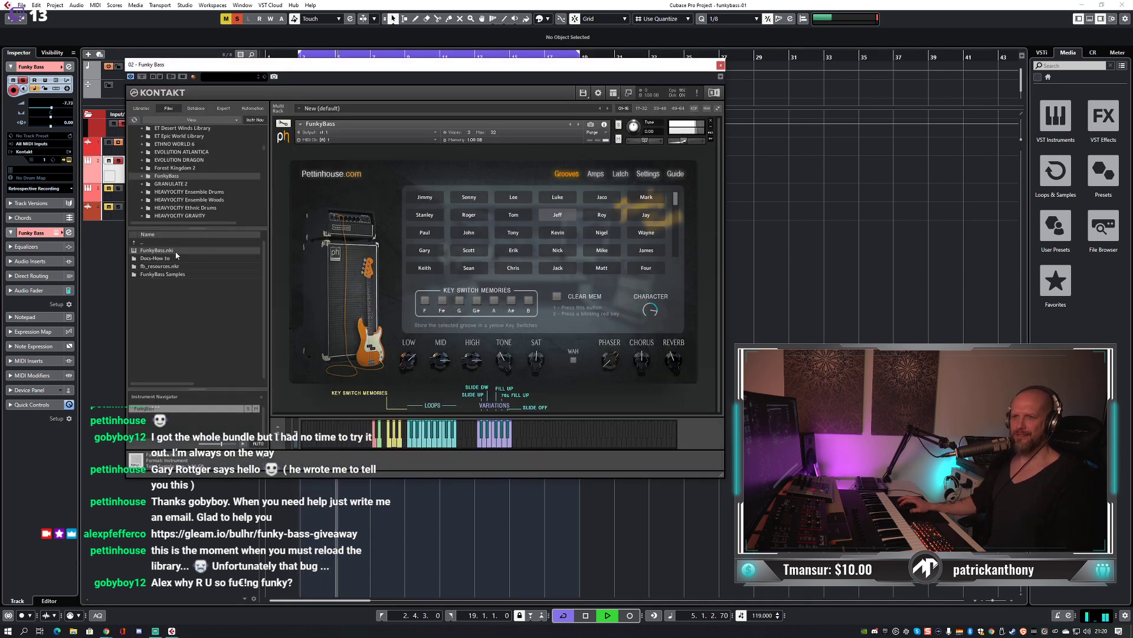
key("space")
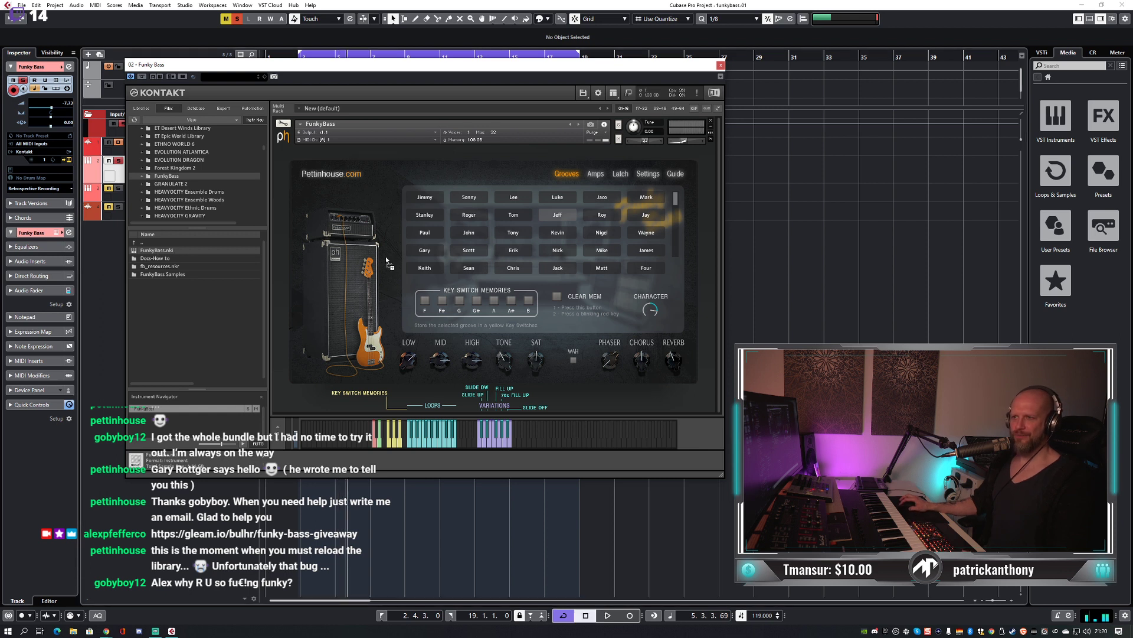
Reload FunkyBass.nki over the existing FunkyBass instrument in Kontakt, accepting the loss of its changes.
left_click(583, 93)
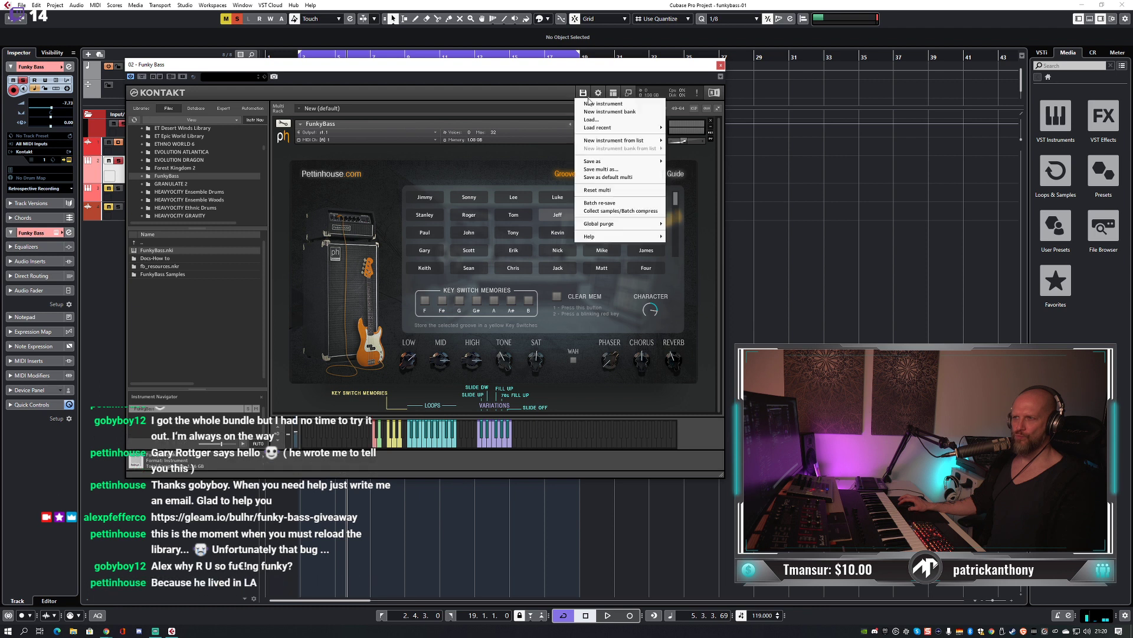
left_click(392, 239)
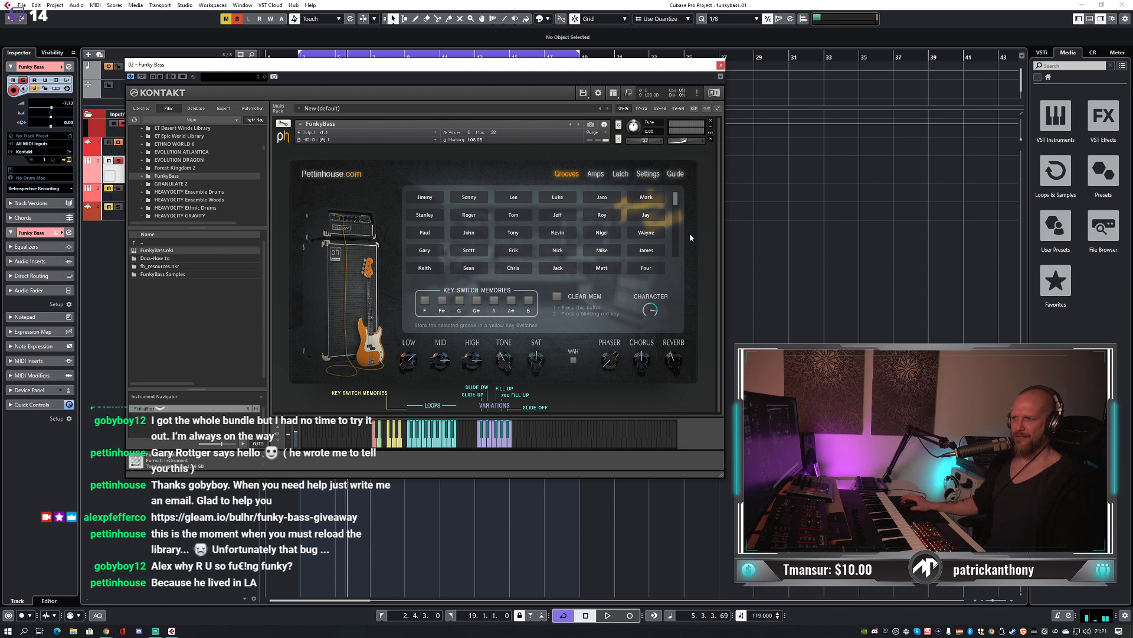
left_click_drag(676, 199, 681, 260)
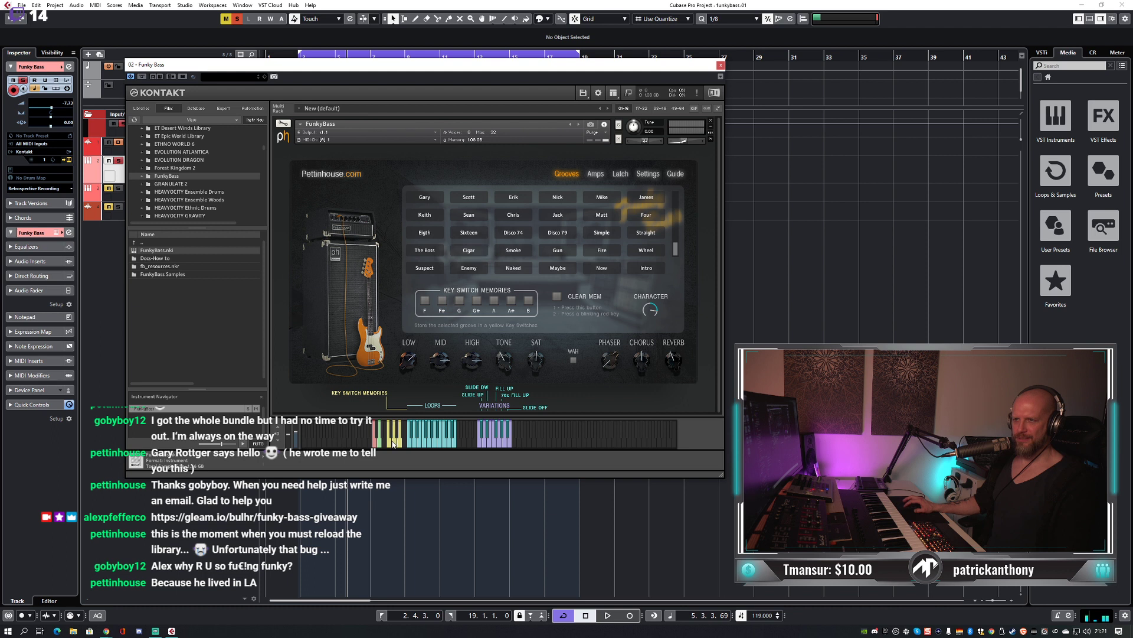
scroll(681, 238, "up", 3)
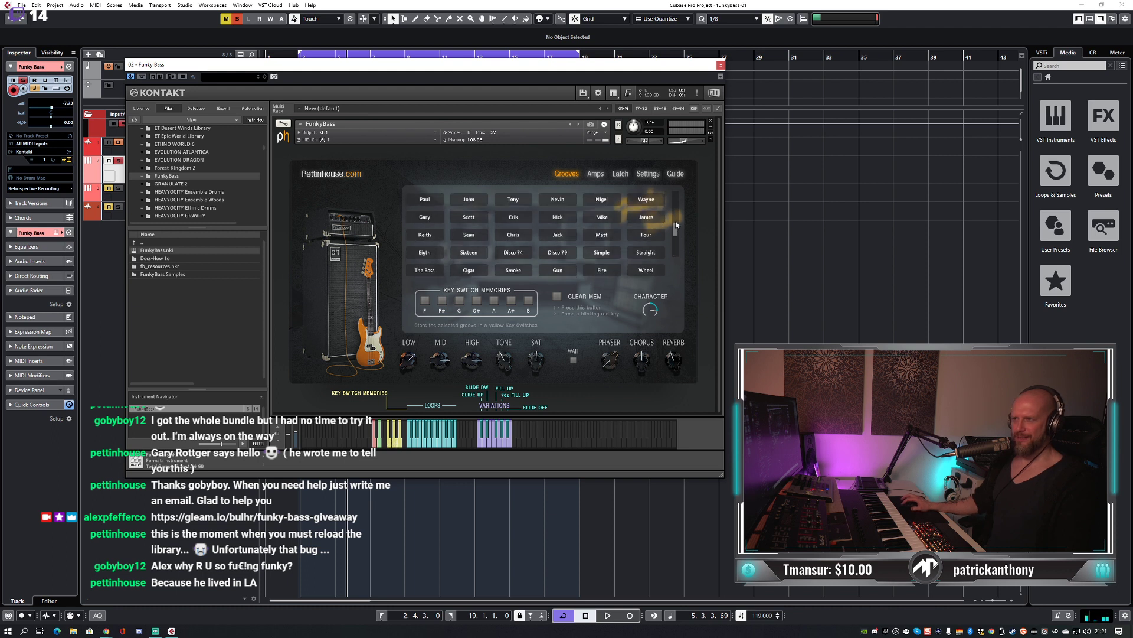
left_click(400, 447)
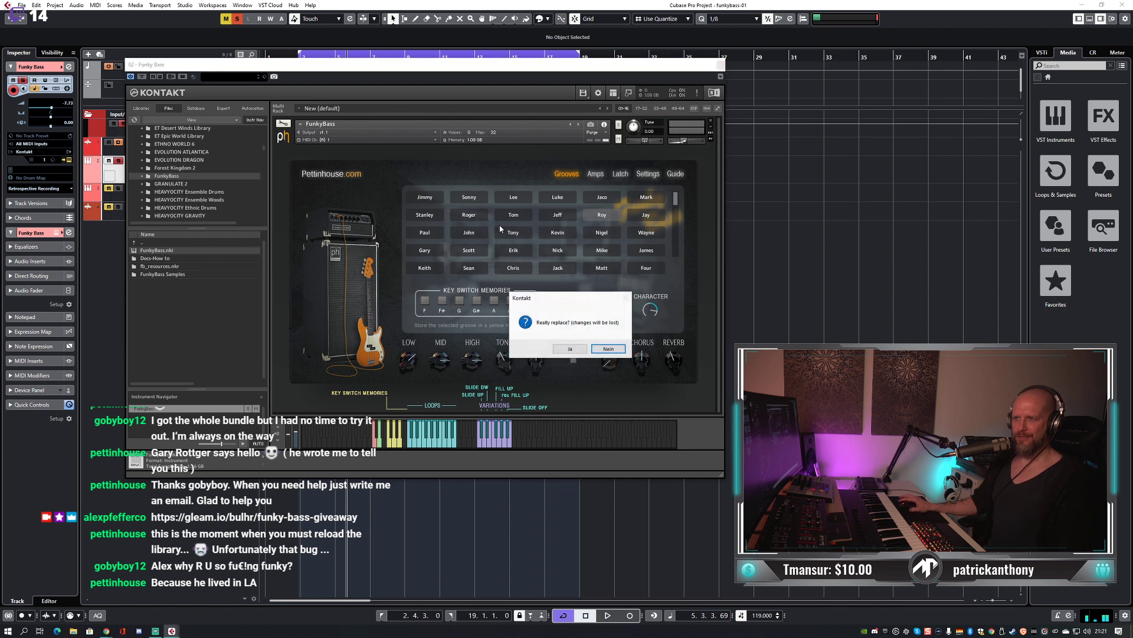
left_click(569, 347)
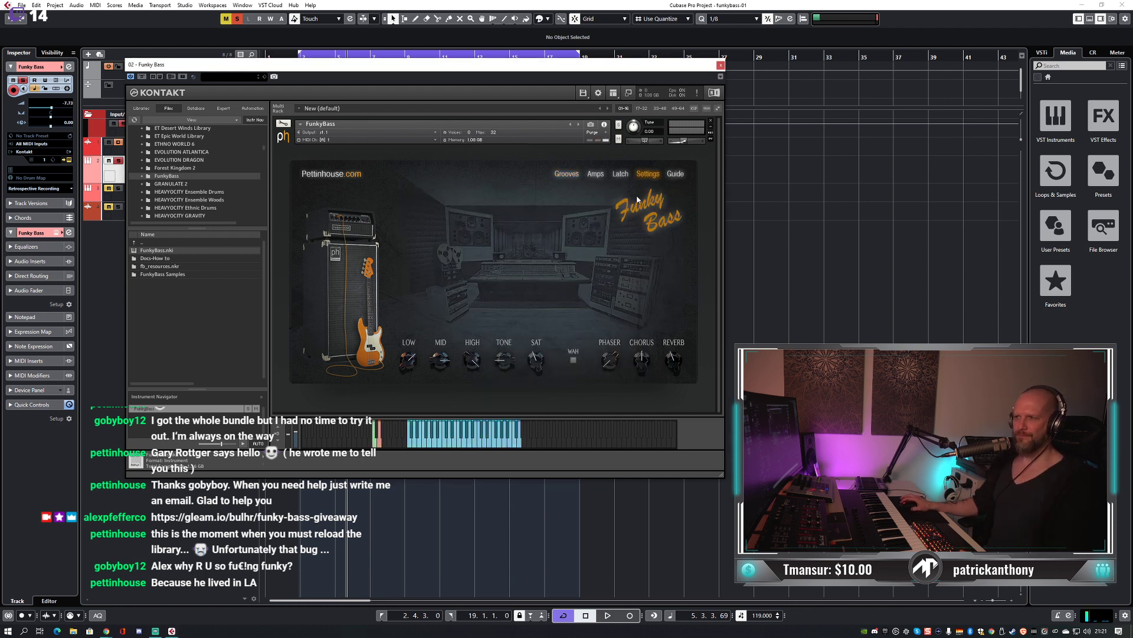
Activate groove mode in the reloaded FunkyBass and store the Cigar, Lee and Roy grooves in key switch memories, with Lee on G.
left_click(380, 443)
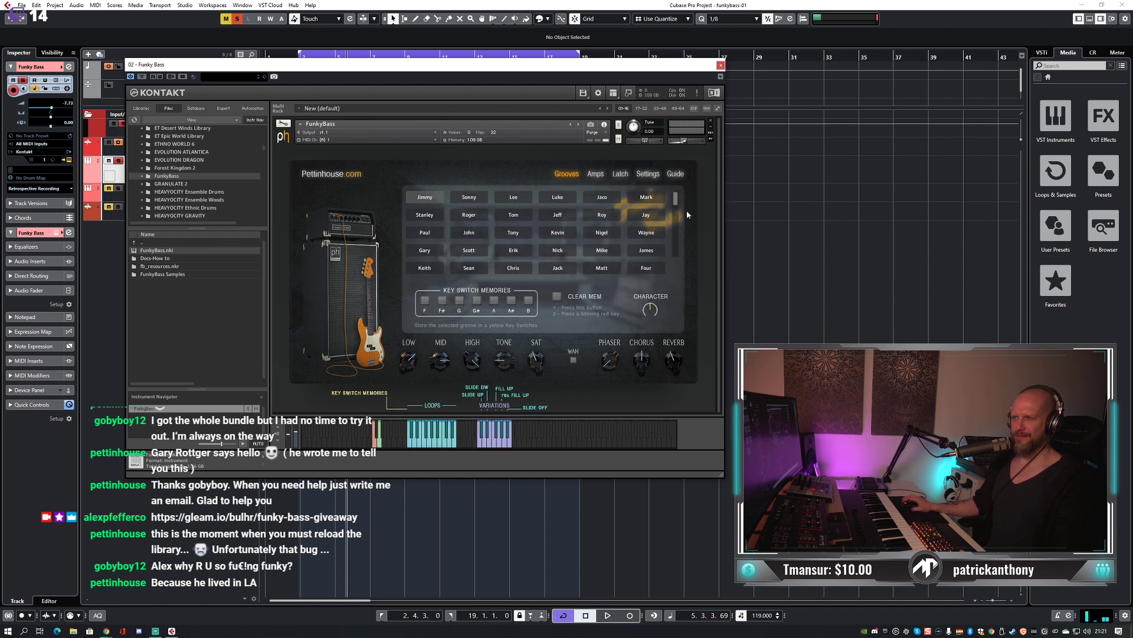
left_click_drag(676, 199, 676, 249)
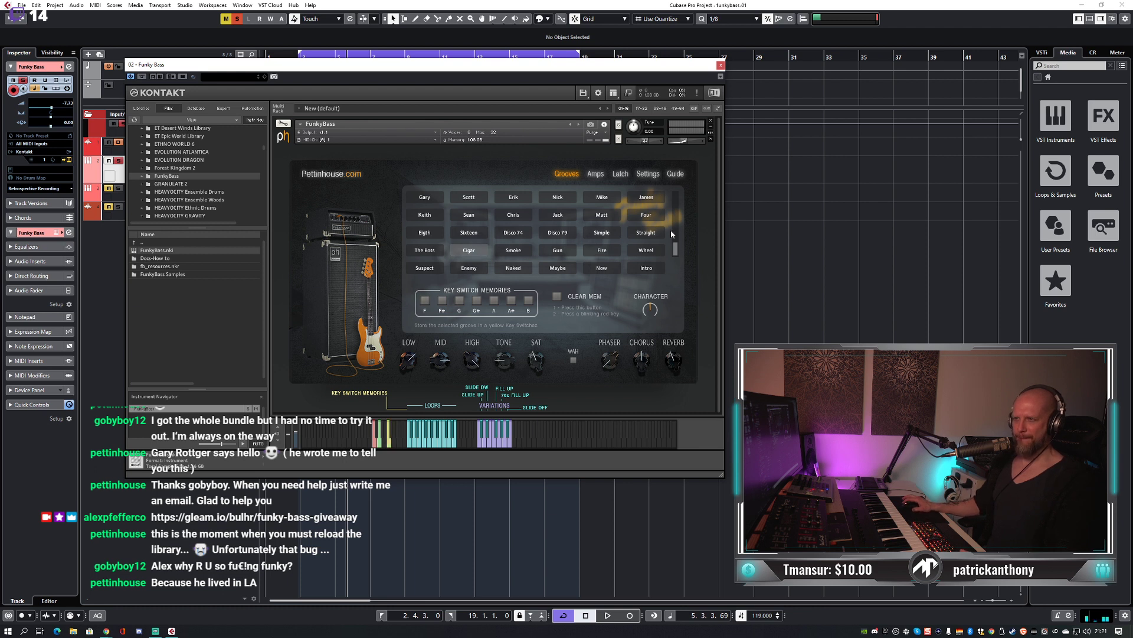
left_click_drag(674, 246, 674, 183)
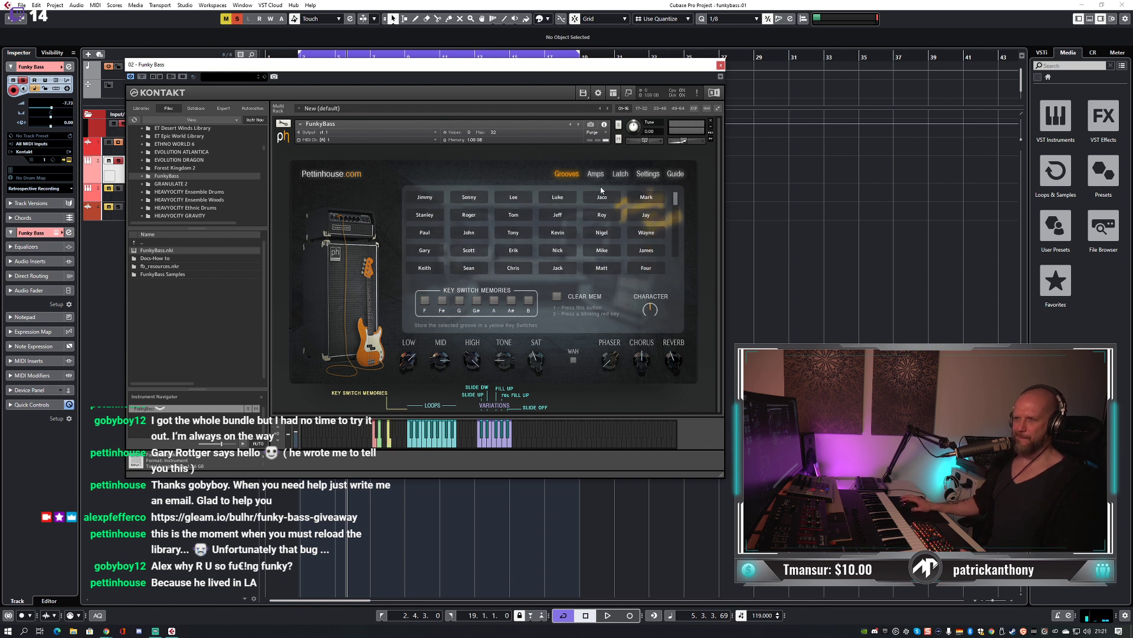
left_click(520, 199)
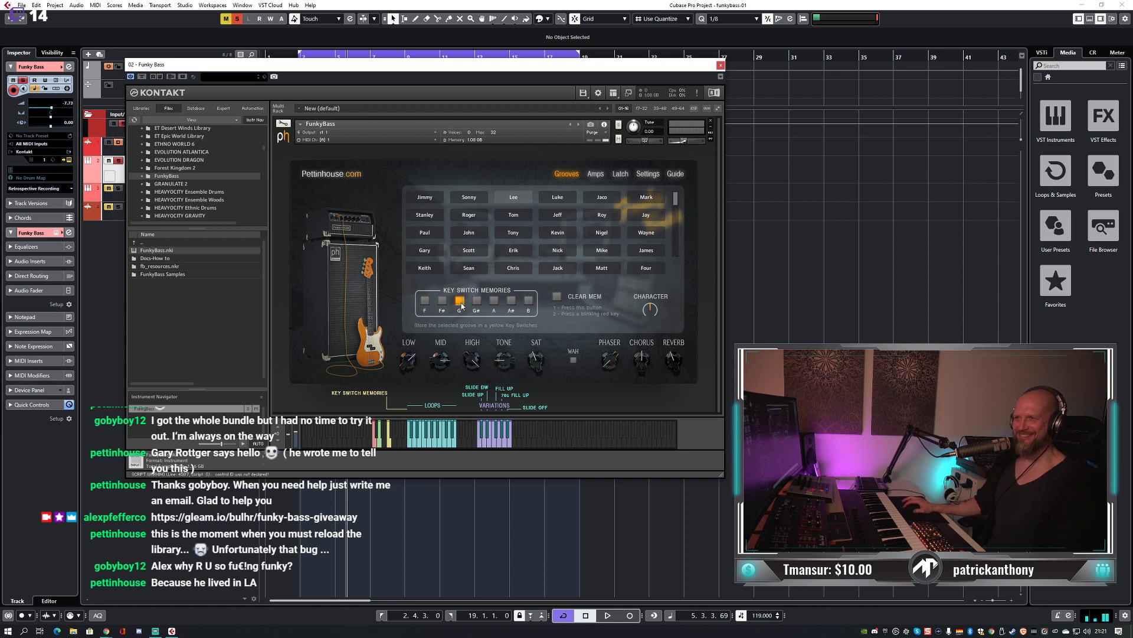
left_click(603, 217)
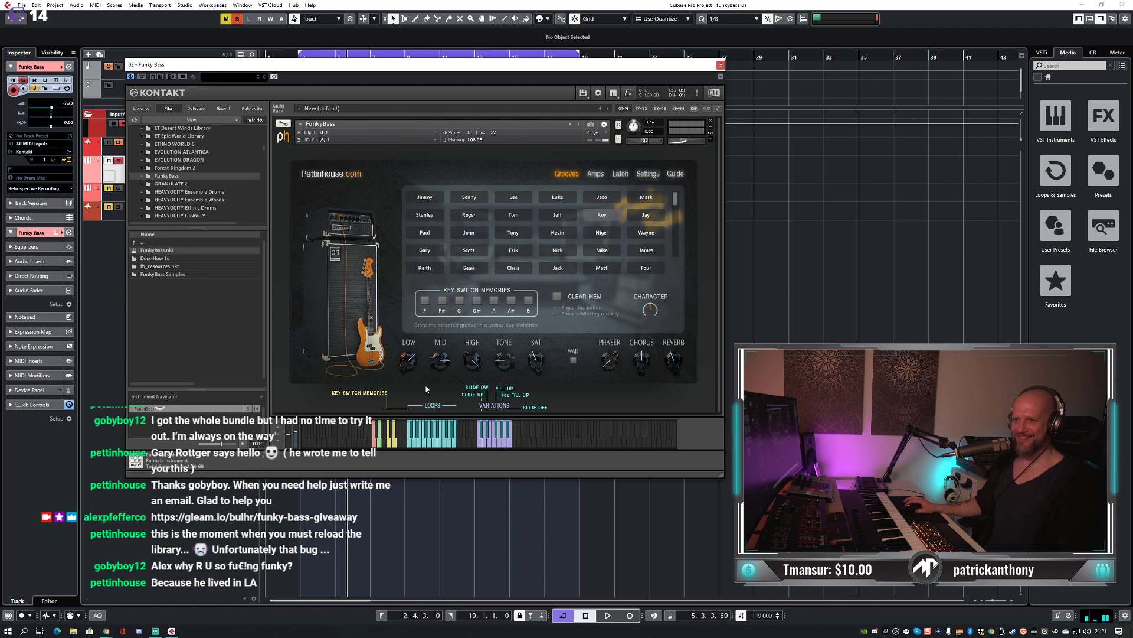
Audition the soloed bass with the reassigned key switch grooves up to bar 14, stop playback and close the Kontakt window.
key("space")
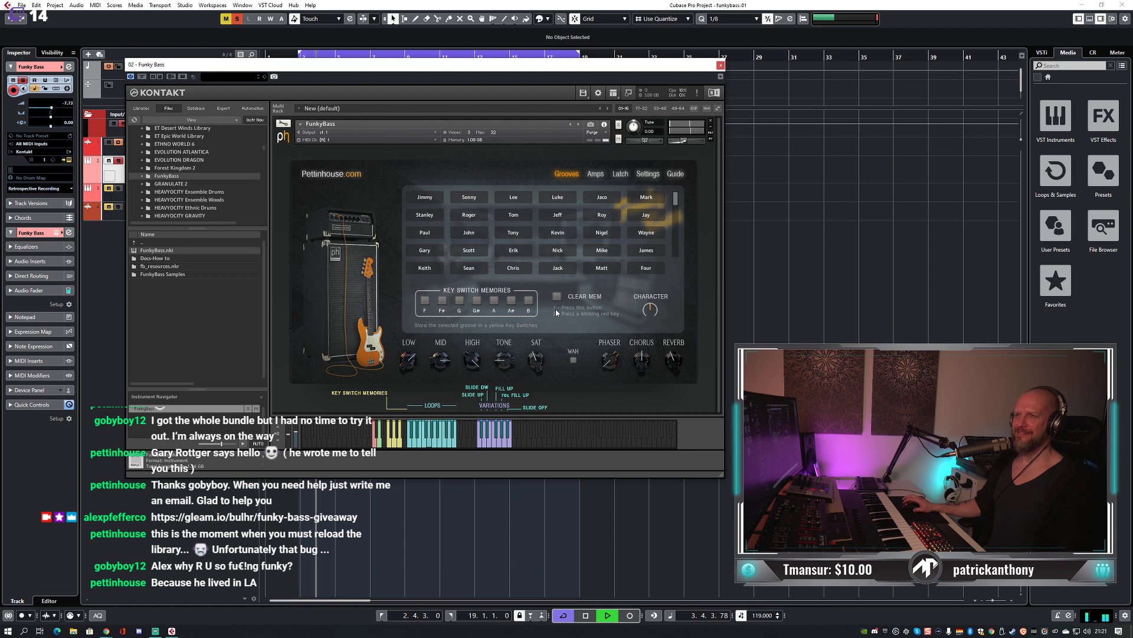
mouse_move(640, 67)
left_mouse_down()
mouse_move(639, 115)
mouse_move(620, 73)
left_mouse_up()
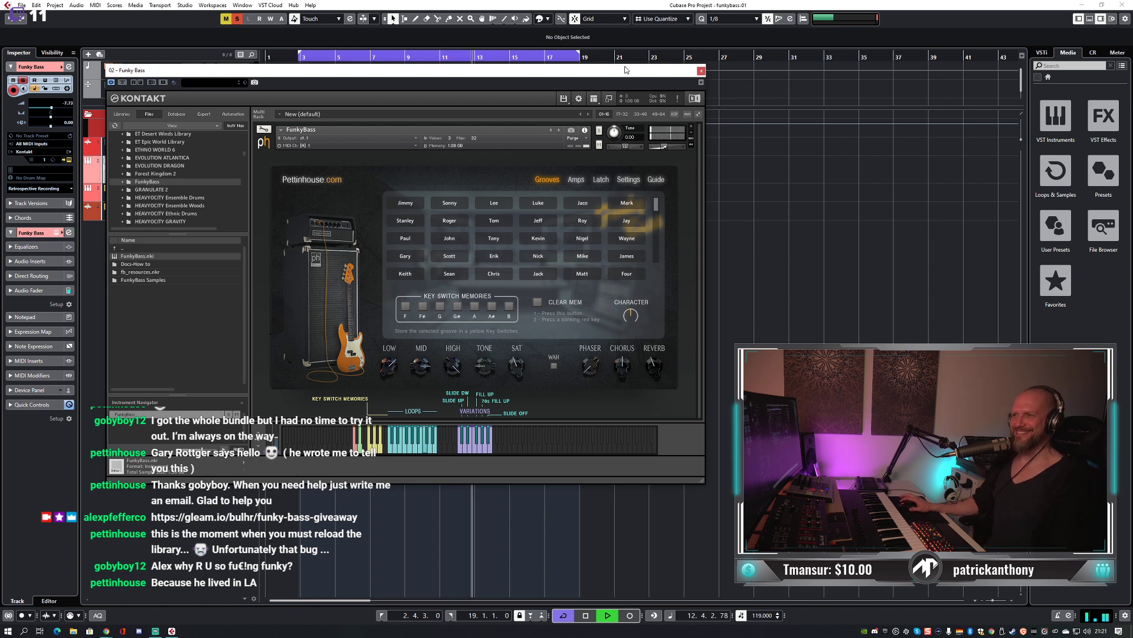
left_click_drag(628, 76, 626, 73)
key("space")
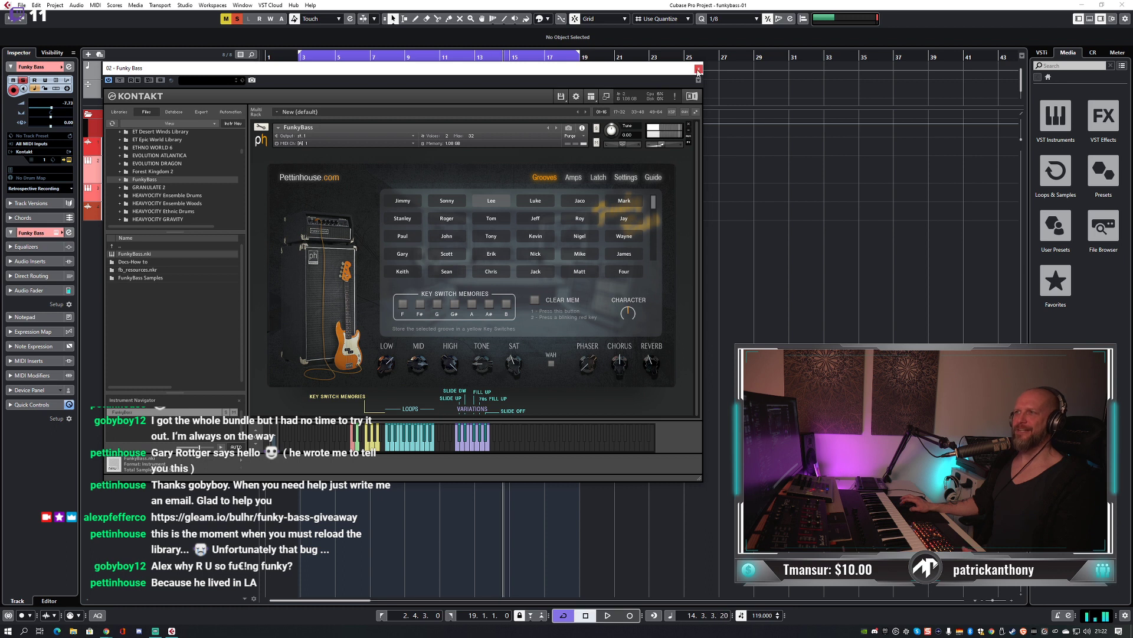
left_click_drag(681, 71, 671, 55)
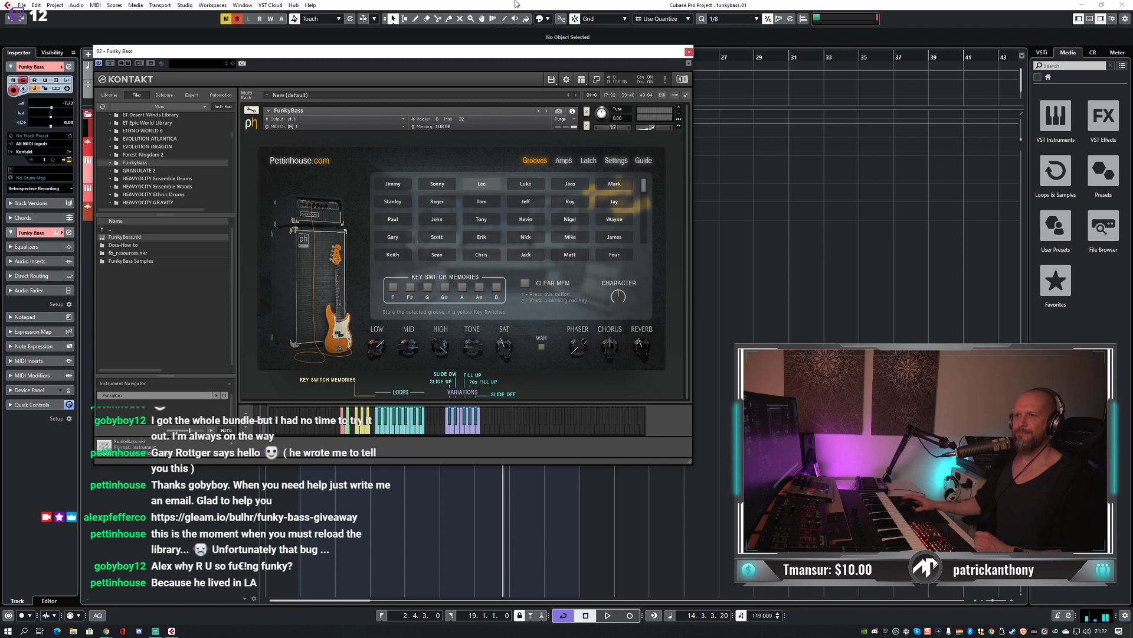
key("ctrl+w")
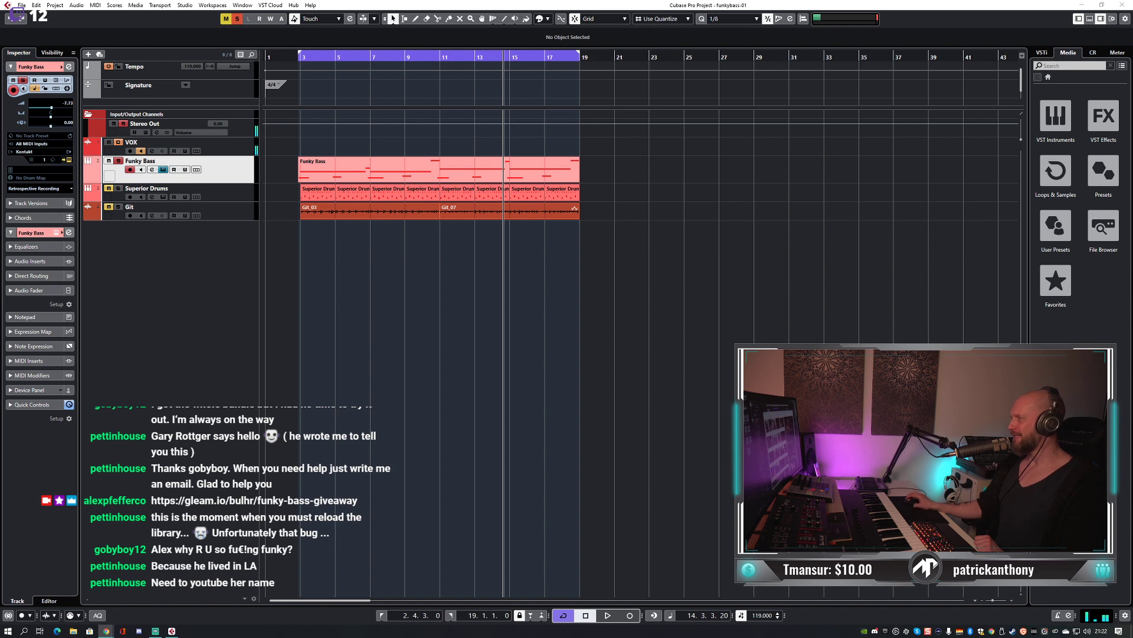
Look at the guitarist's pictures in the browser's image search, including the Whose Line Is It Anyway result, and return to Cubase.
left_click_drag(1132, 41, 332, 83)
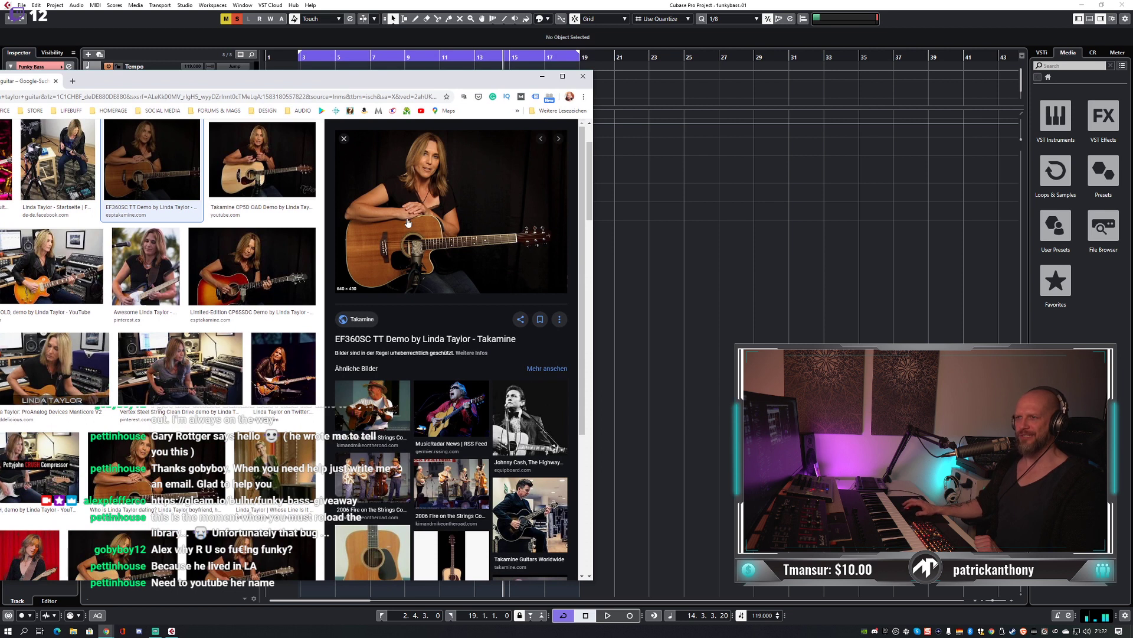
left_click_drag(395, 80, 456, 82)
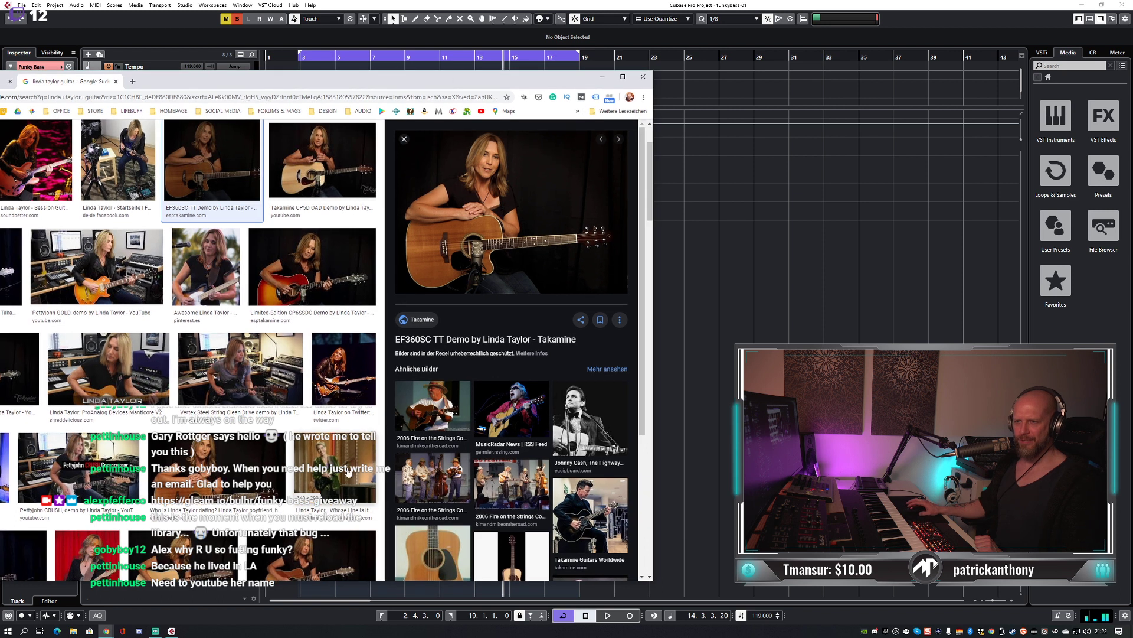
left_click(330, 461)
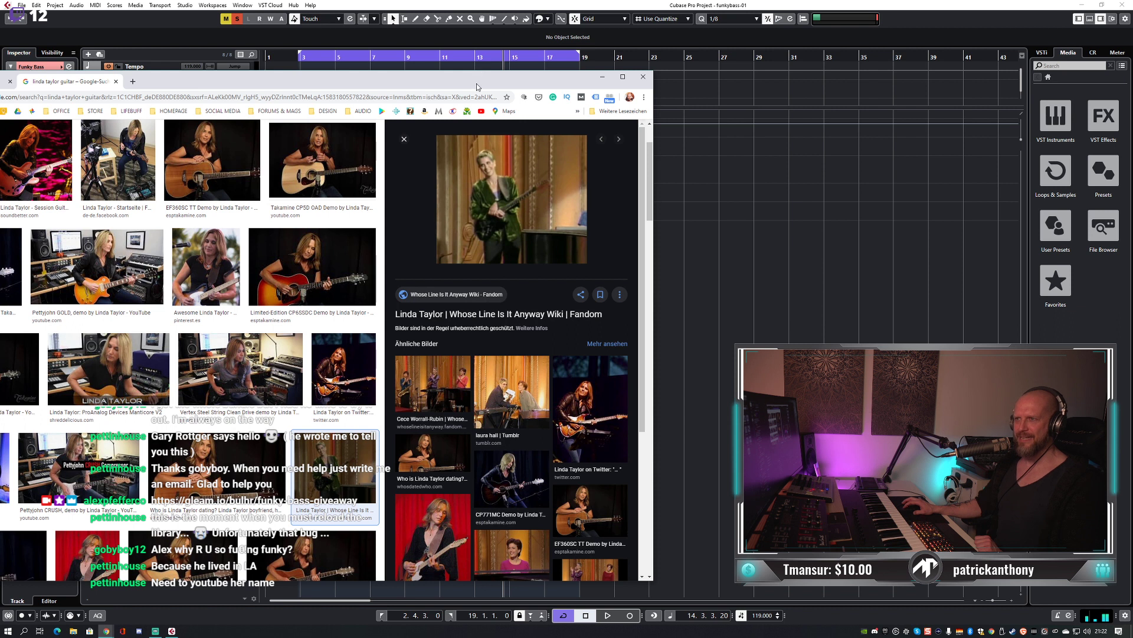
key("alt+Tab")
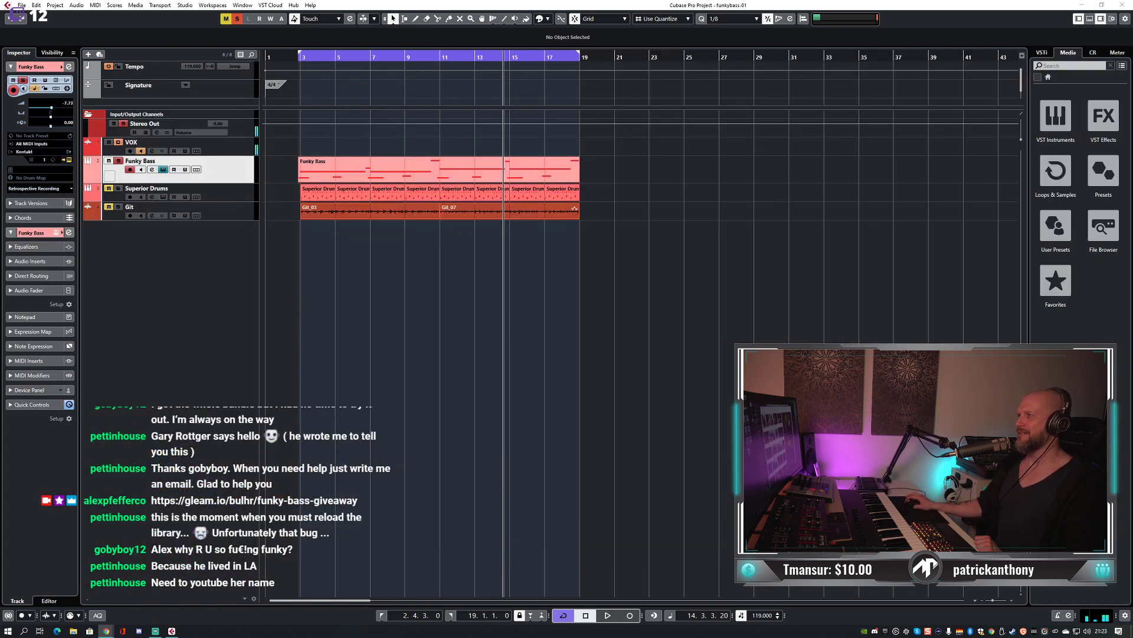
Reopen the Funky Bass track's Kontakt window and move it into view over the arrangement.
left_click(163, 169)
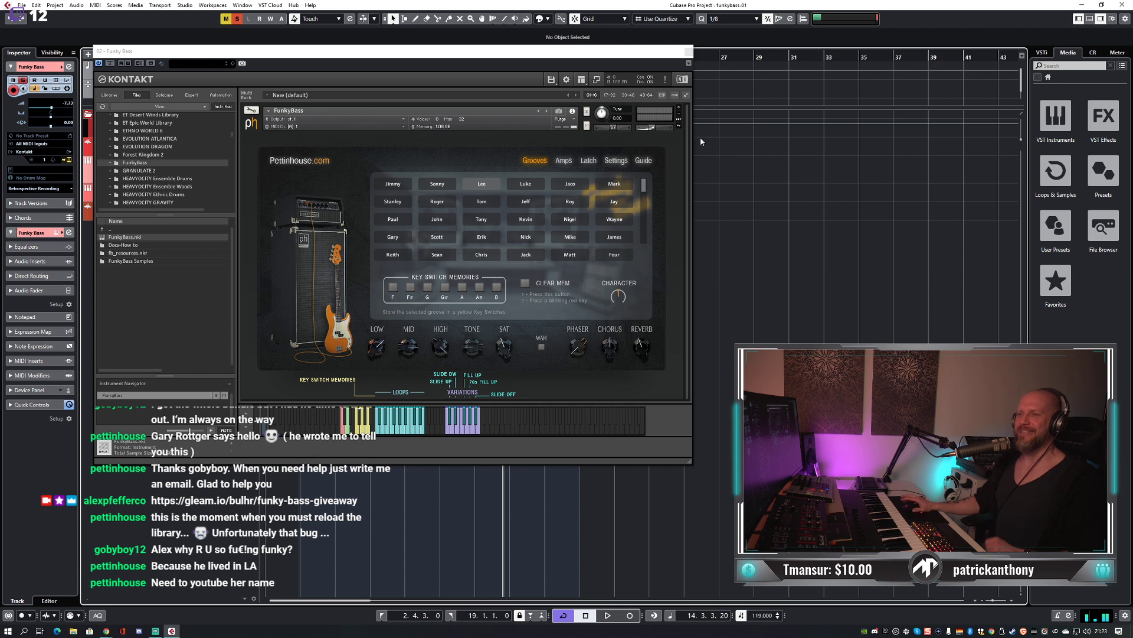
left_click_drag(541, 56, 511, 53)
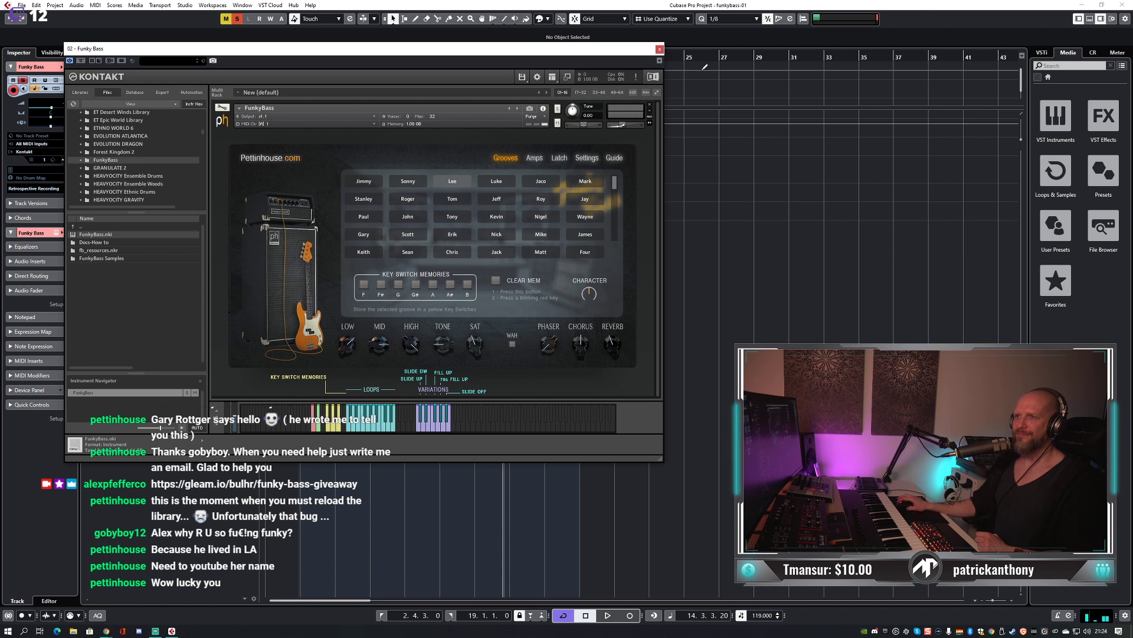
Audition the loop with the Kontakt window moved aside, turn off the Funky Bass solo and restart playback with all tracks.
left_click_drag(618, 52, 930, 134)
key("space")
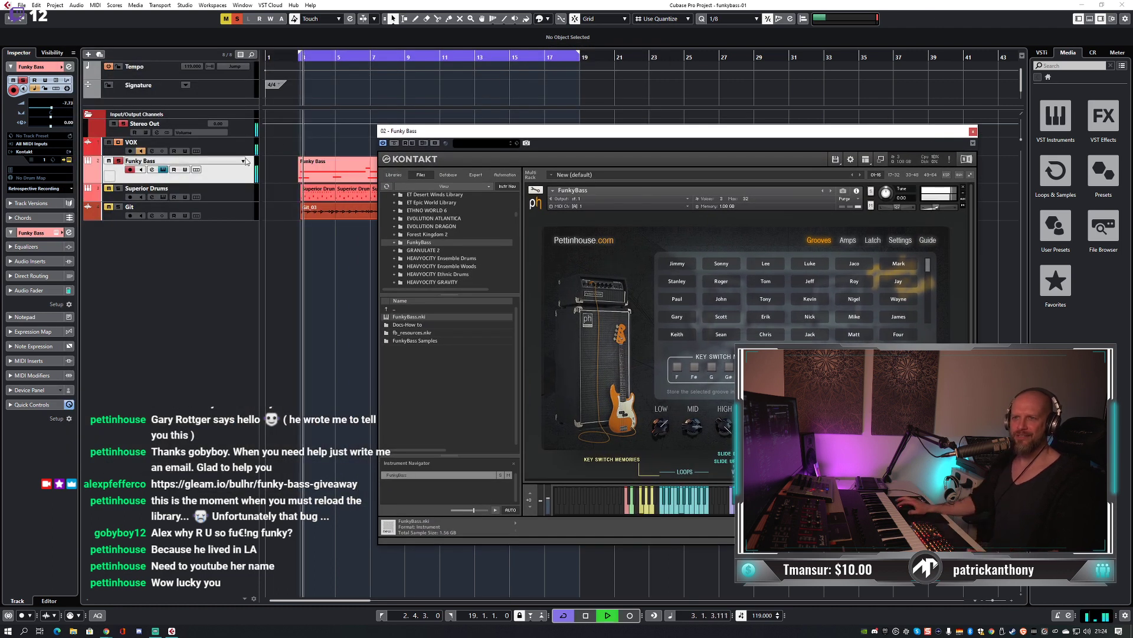
key("space")
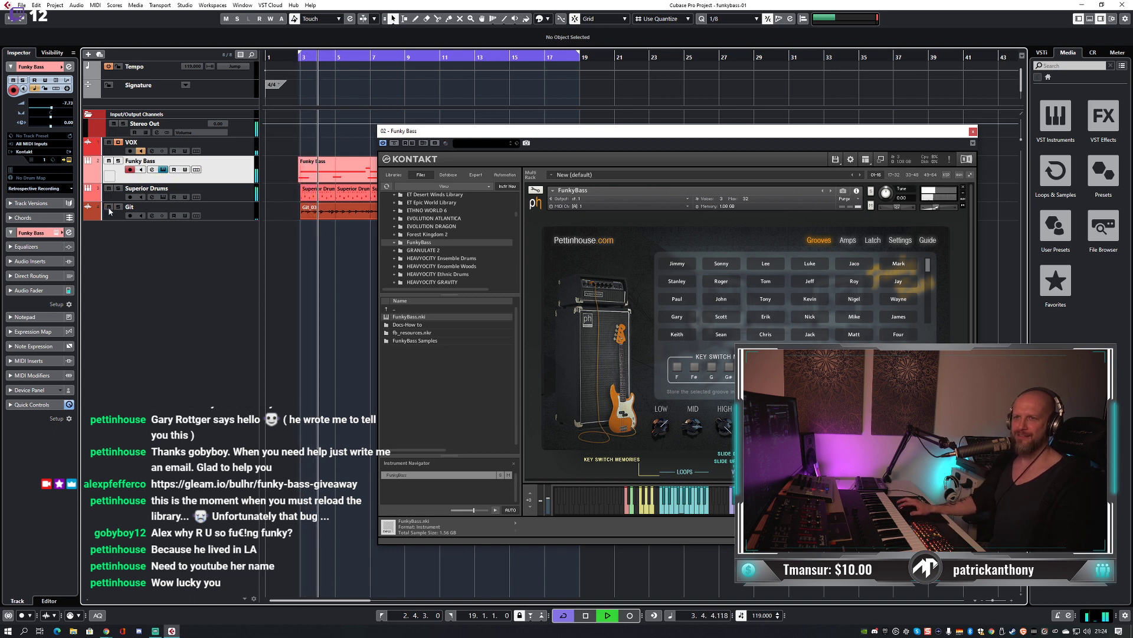
key("space")
key("space")
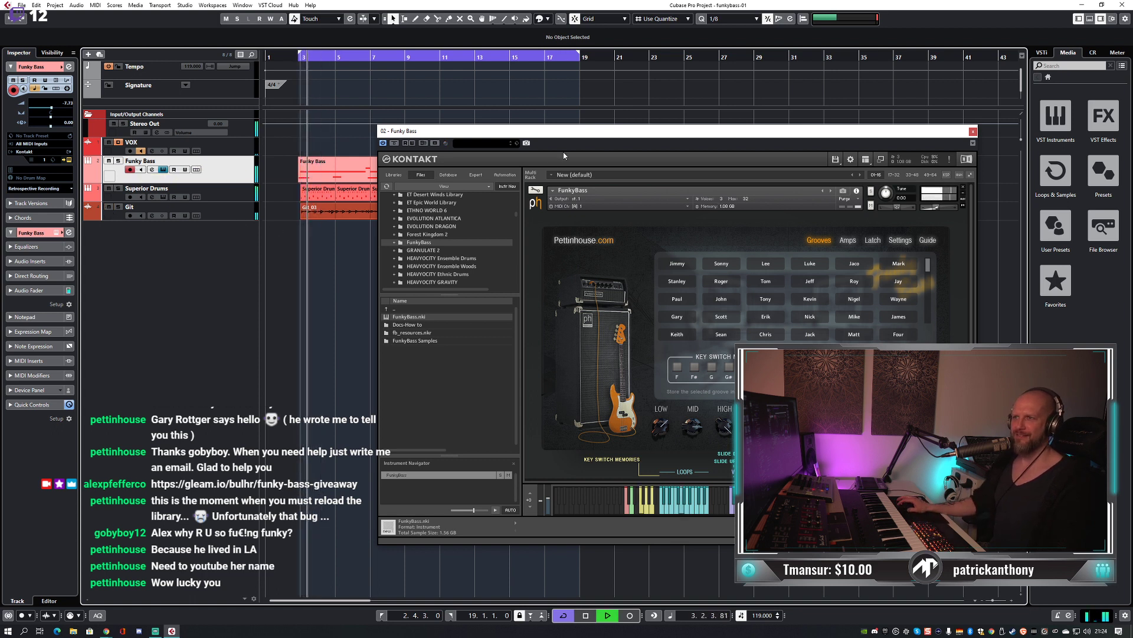
left_click_drag(580, 132, 372, 98)
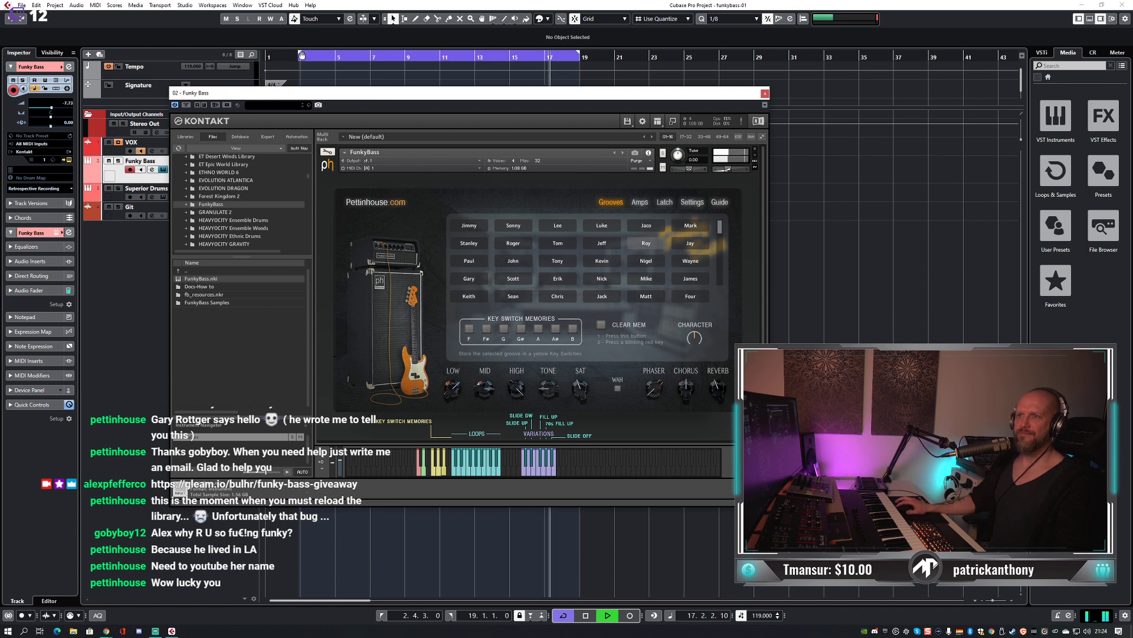
Set the loop's left locator to bar 3, stop playback and close the Funky Bass track's Kontakt window.
left_click_drag(301, 56, 303, 56)
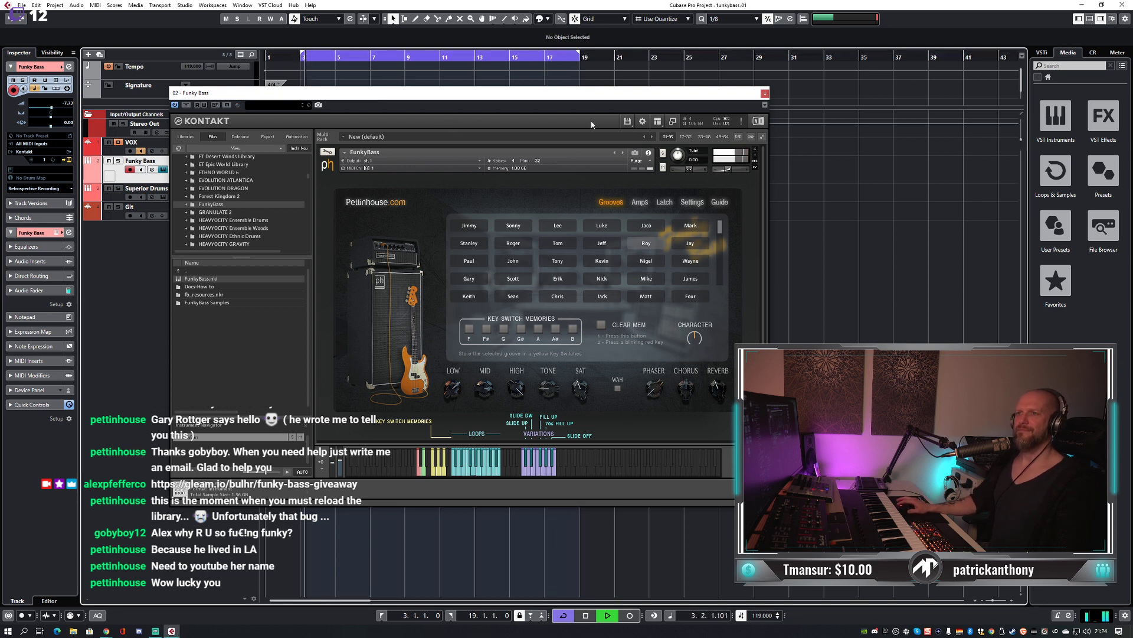
key("space")
left_click_drag(742, 97, 691, 81)
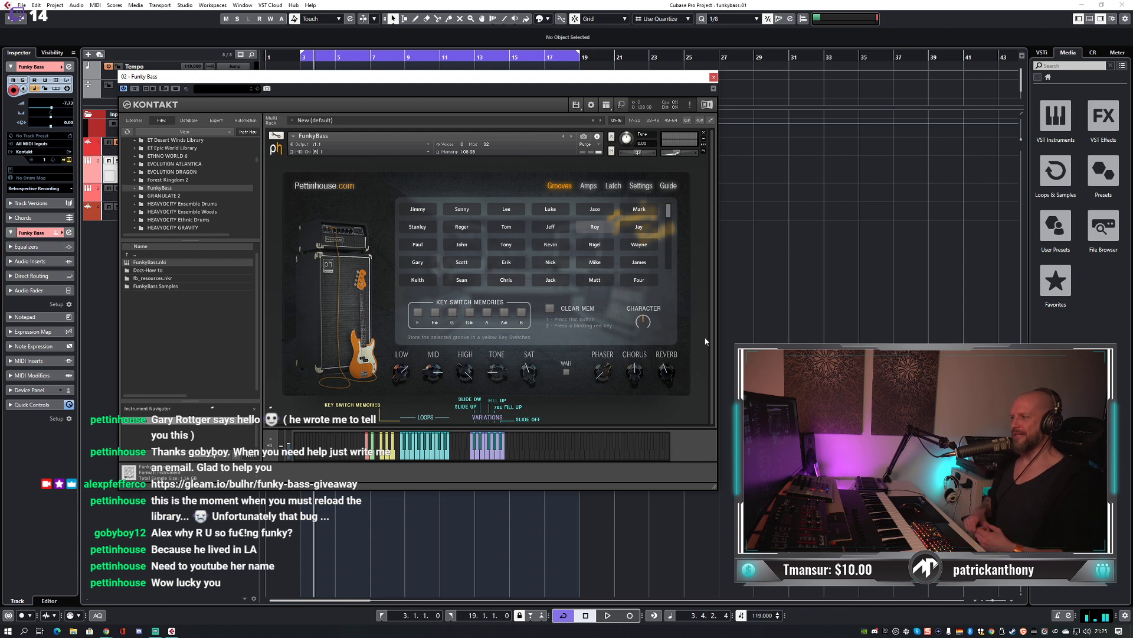
left_click_drag(531, 79, 496, 58)
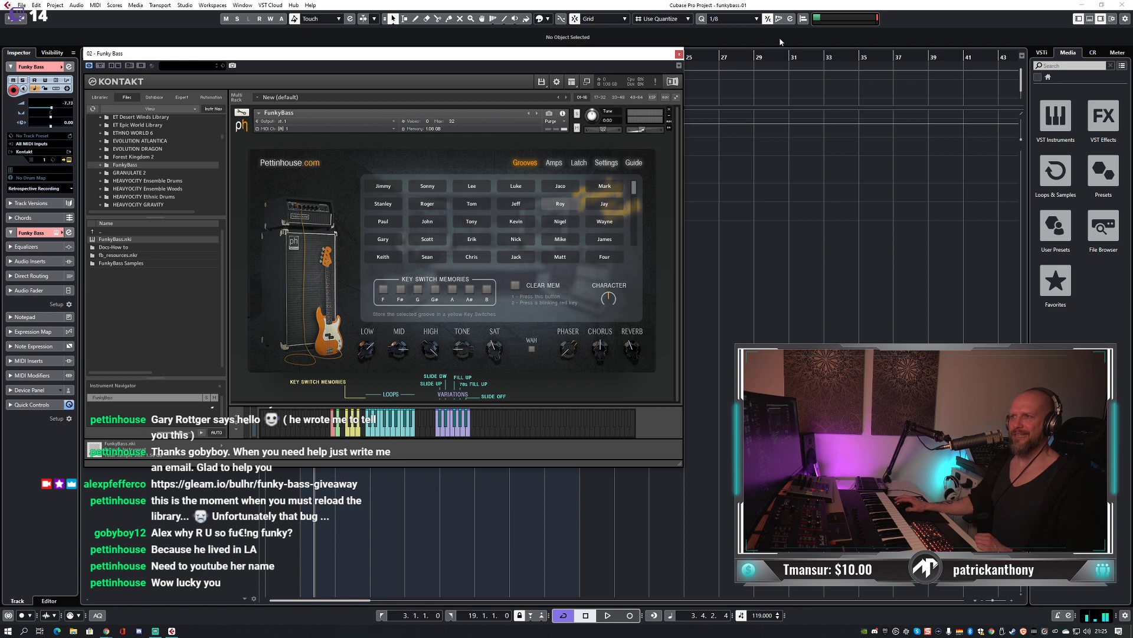
left_click(678, 55)
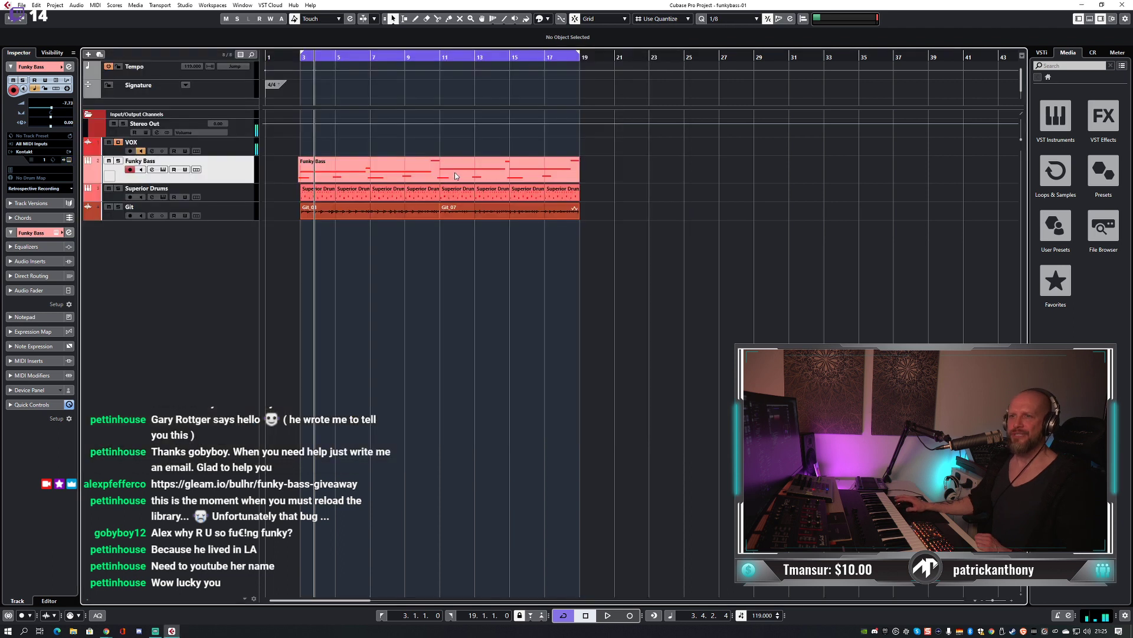
left_click(227, 216)
left_click_drag(225, 221, 226, 317)
double_click(226, 321)
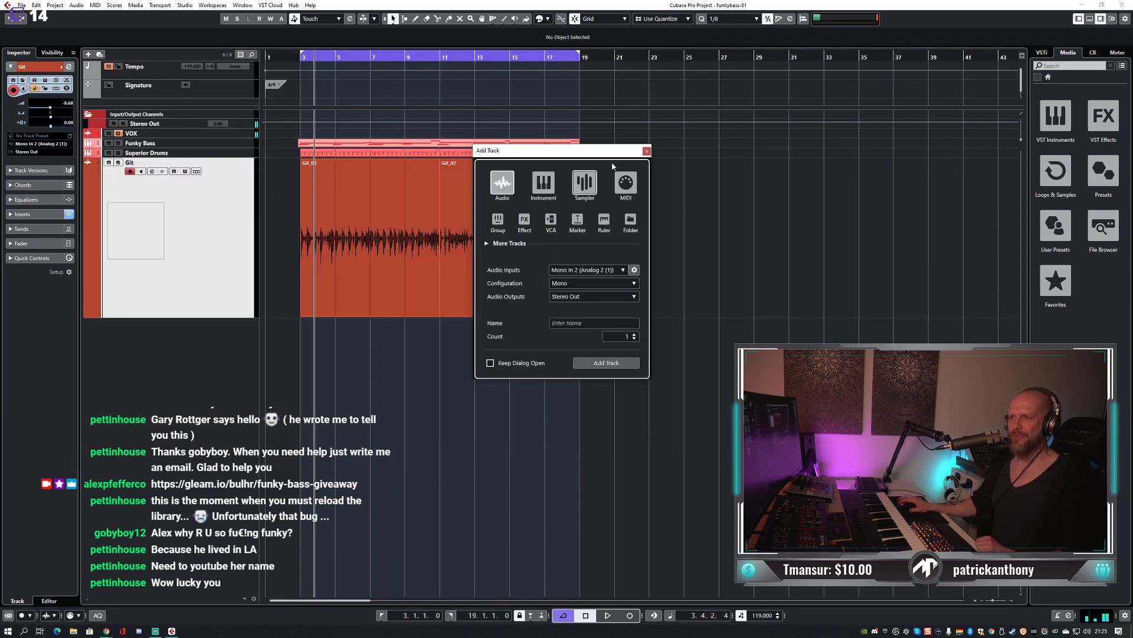
key("Escape")
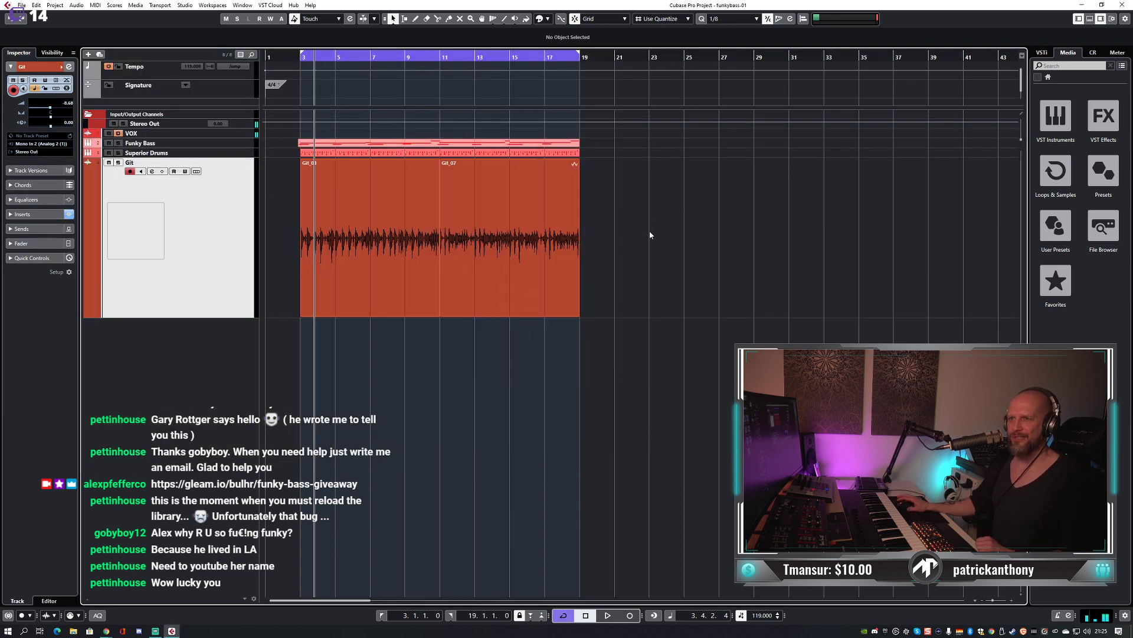
Add one Kontakt instrument track below the Git track, routed to Stereo Out.
double_click(222, 283)
left_click(543, 182)
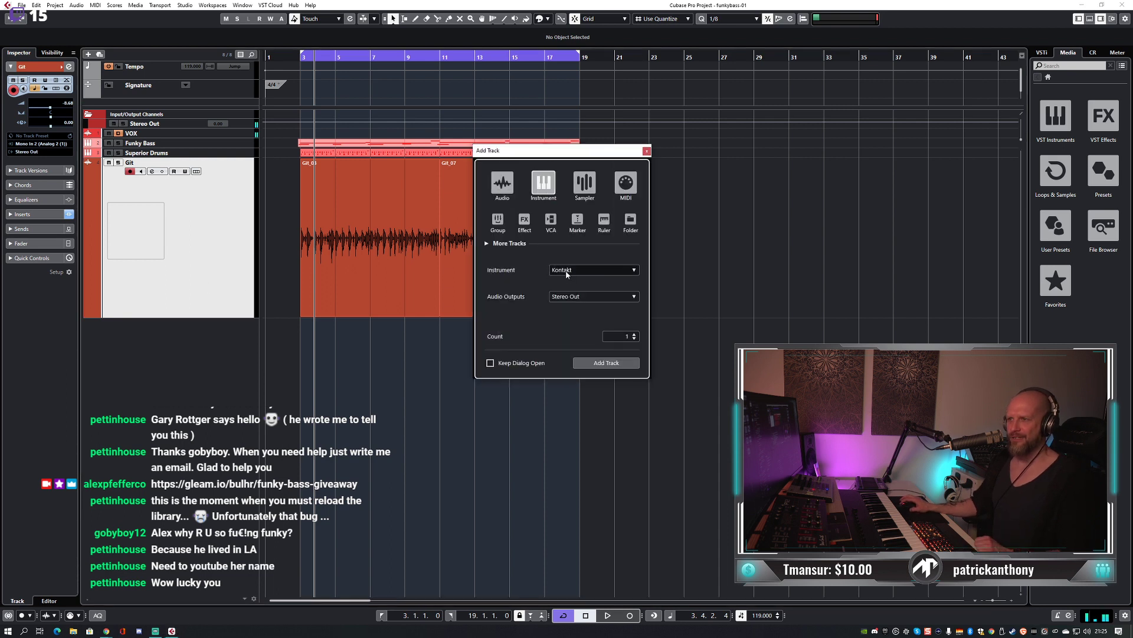
left_click(606, 363)
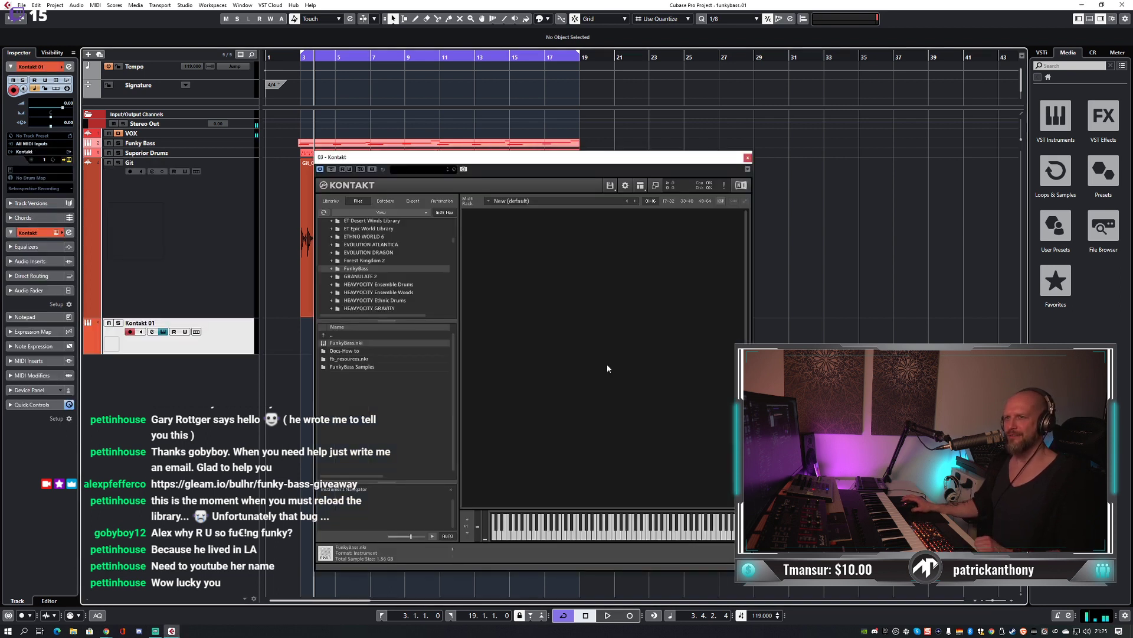
Find the String THeories - Osmium Clouds instruments in Kontakt's library files and load OC 01 Quadrupled Riffs.
scroll(383, 287, "down", 4)
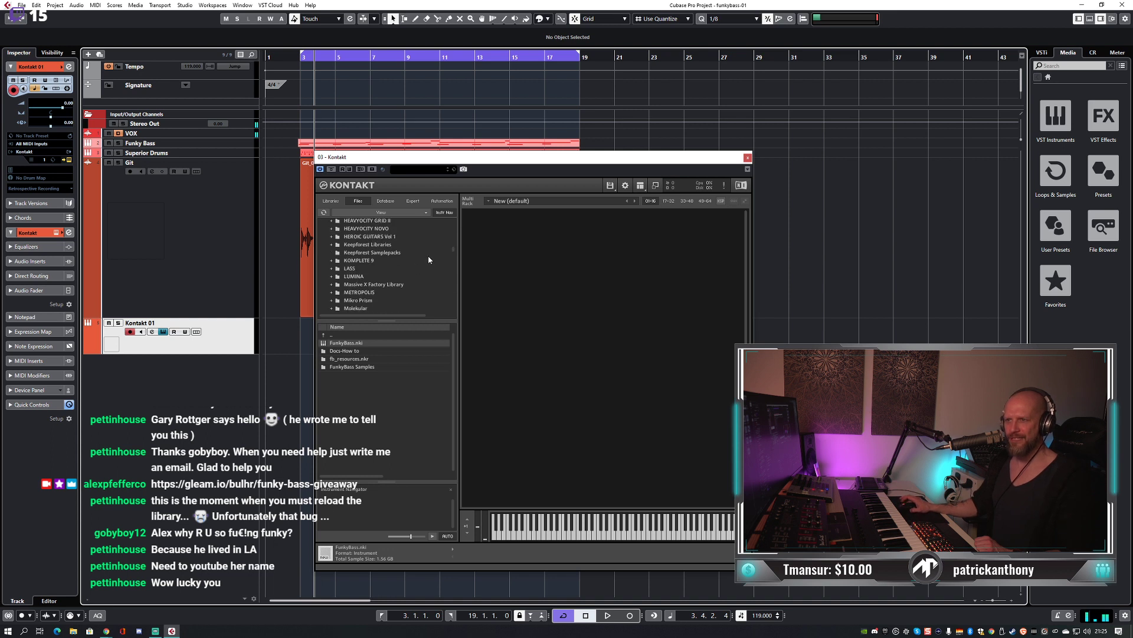
left_click_drag(453, 252, 458, 291)
left_click(408, 265)
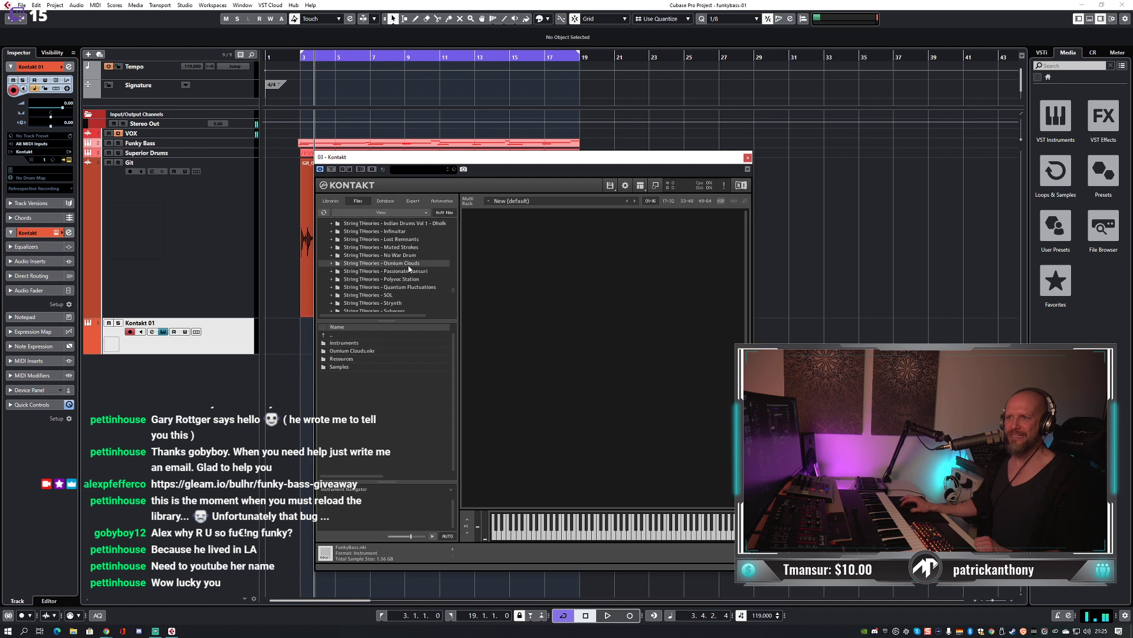
double_click(361, 344)
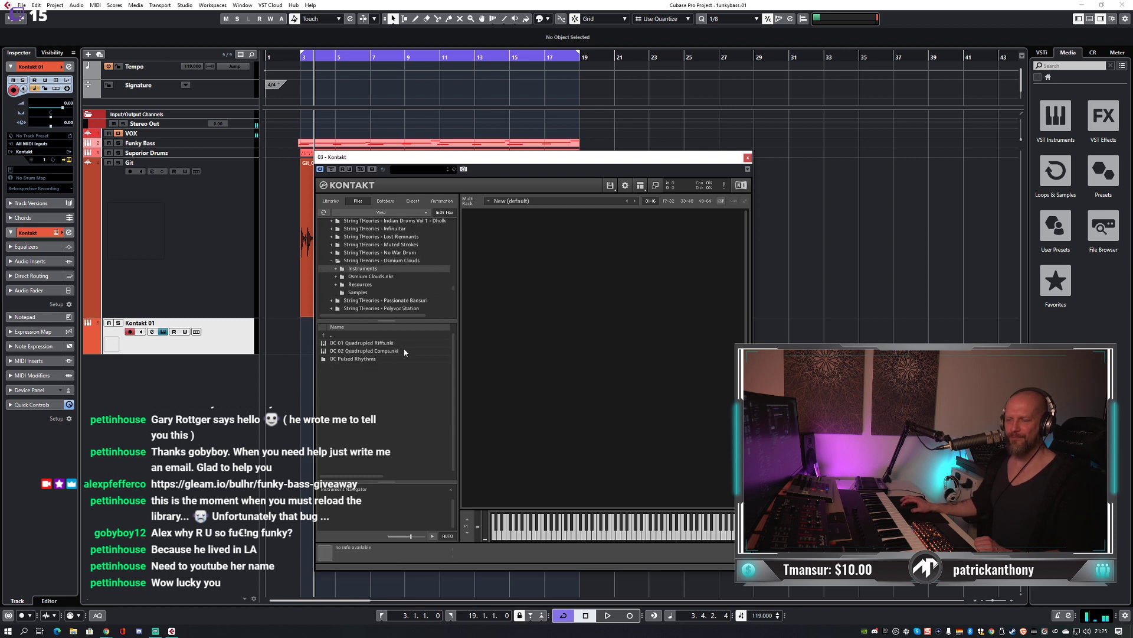
left_click_drag(496, 159, 395, 118)
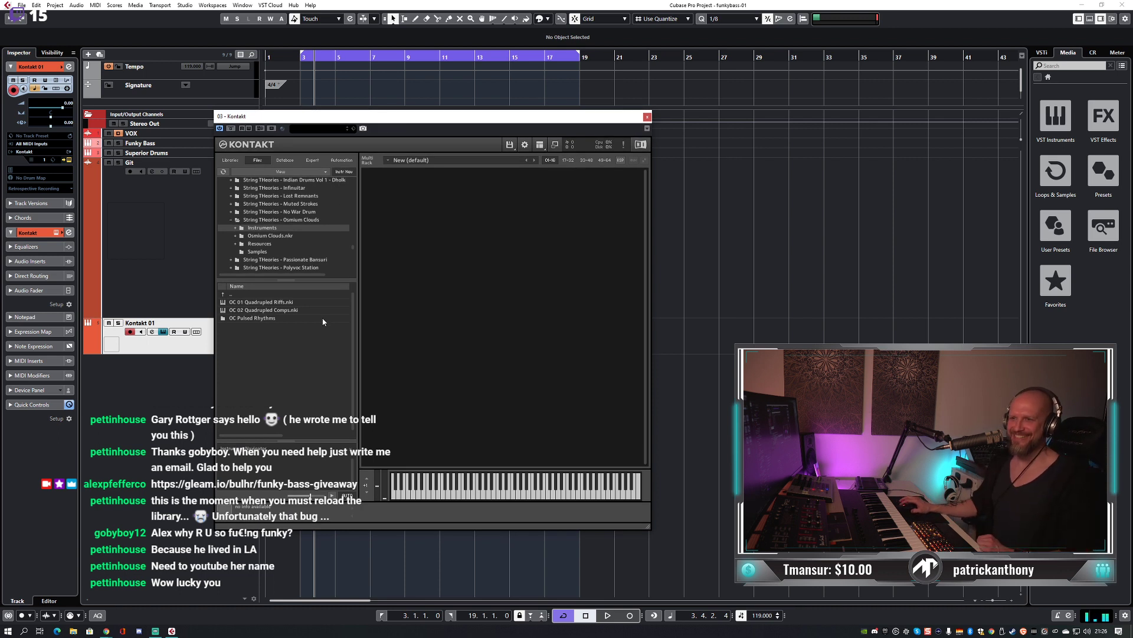
left_click_drag(267, 304, 427, 283)
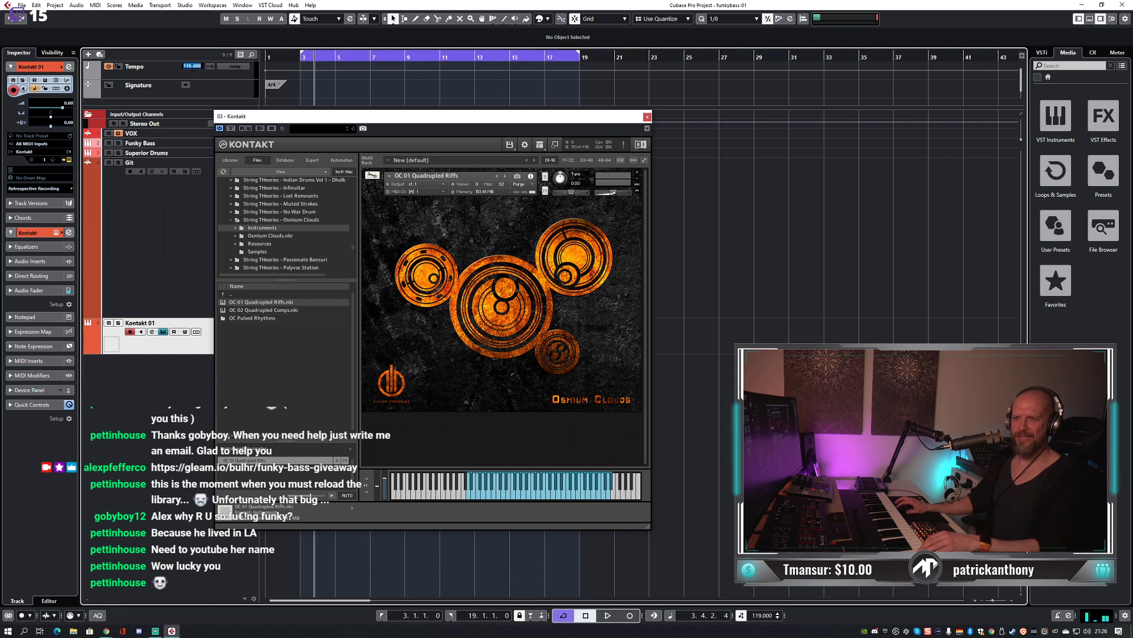
Set the project tempo to 90 BPM and close the new Kontakt window.
type("90")
key("Return")
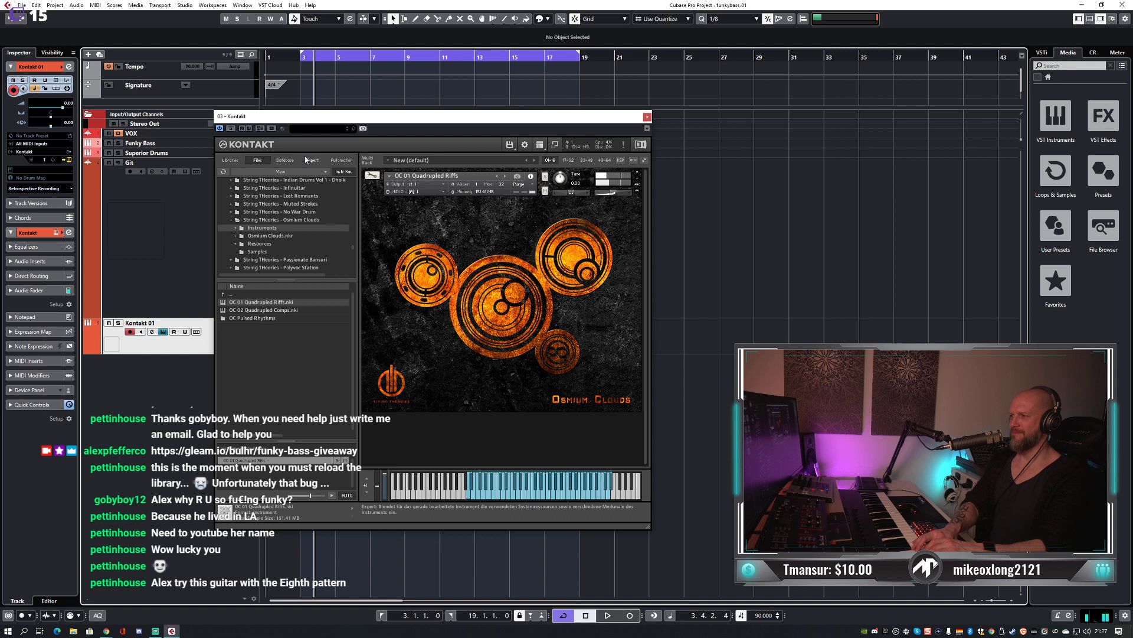
left_click(647, 117)
Shrink the enlarged Git track and bring all arrangement tracks to an even, readable height.
left_click(214, 242)
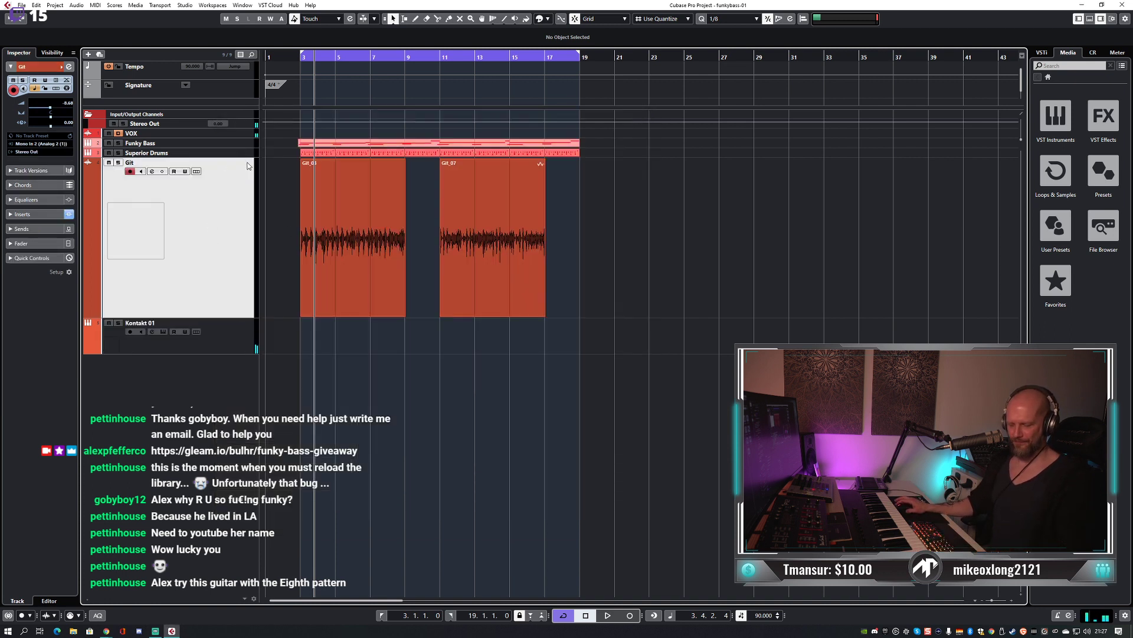
key("shift+g")
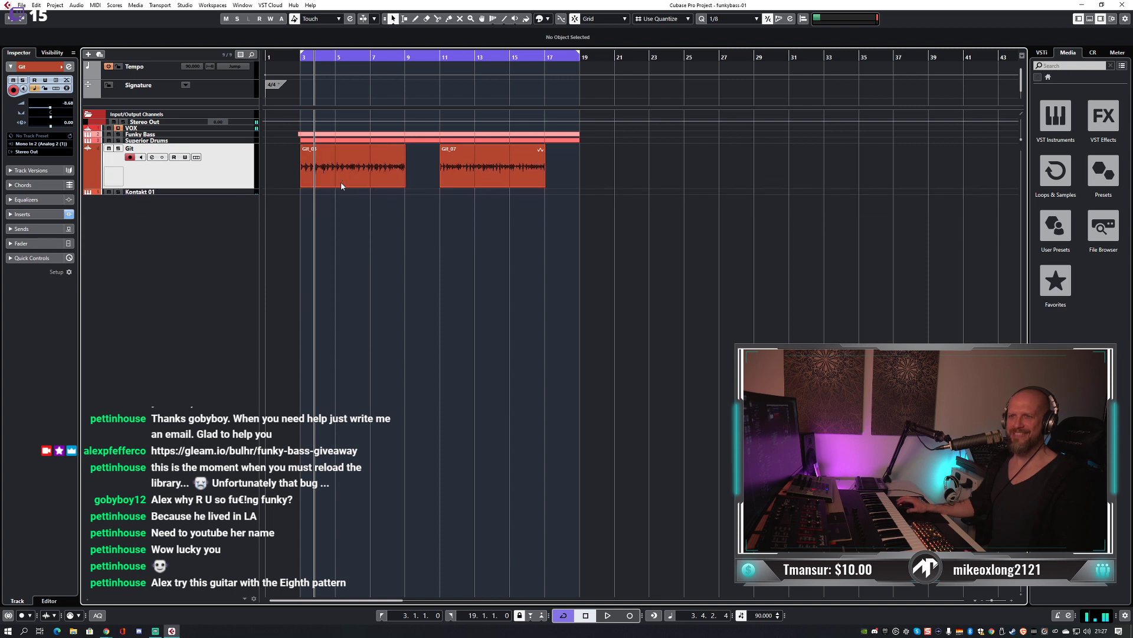
key("shift+h")
key("shift+g")
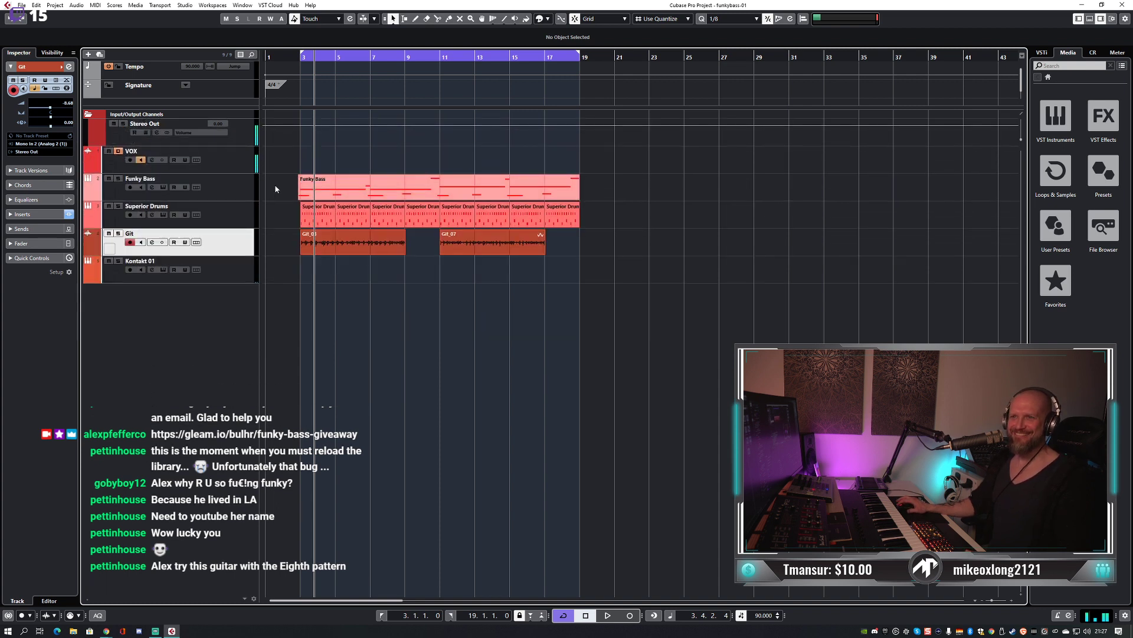
Split the Funky Bass part at bar 3, remove the short piece before it and move the part to bar 23.
left_click(341, 185)
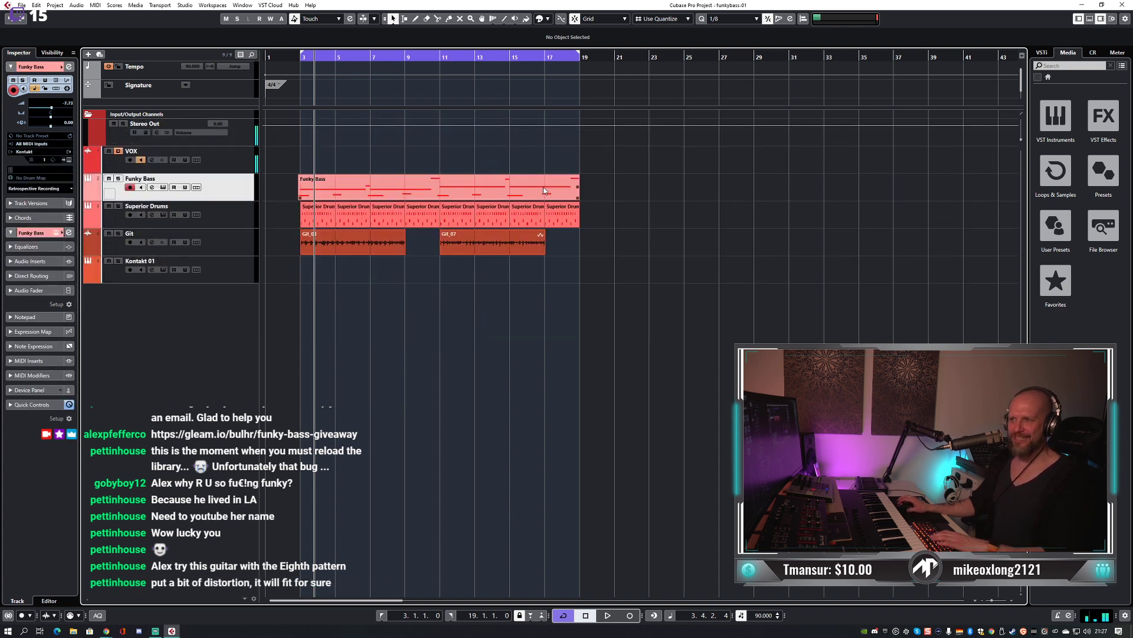
left_click(331, 189)
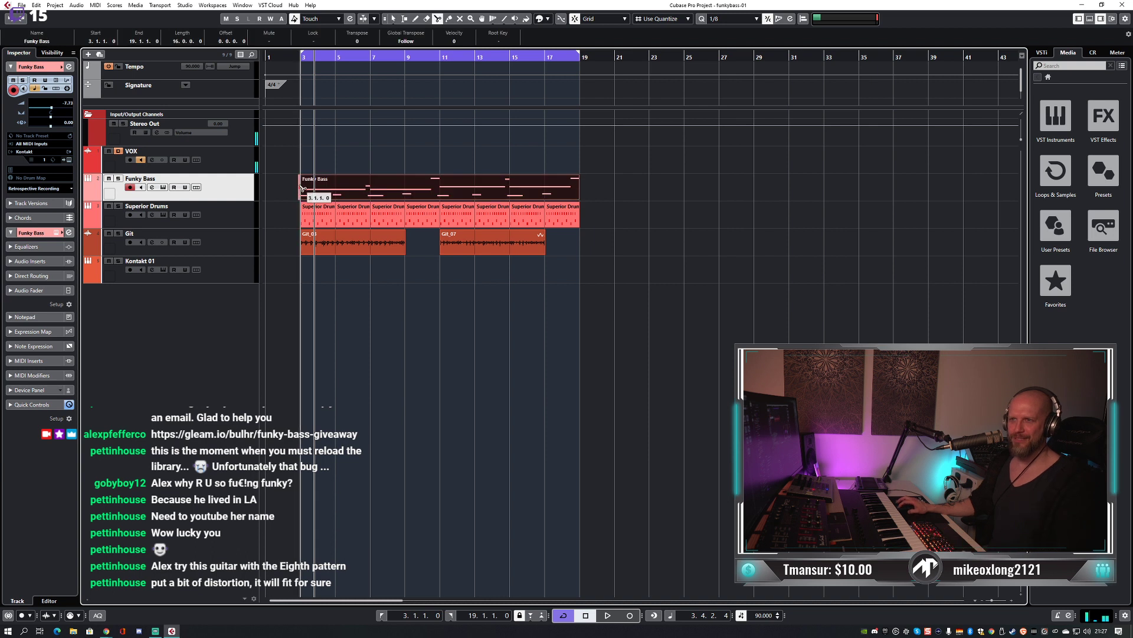
left_click(300, 180)
key("6")
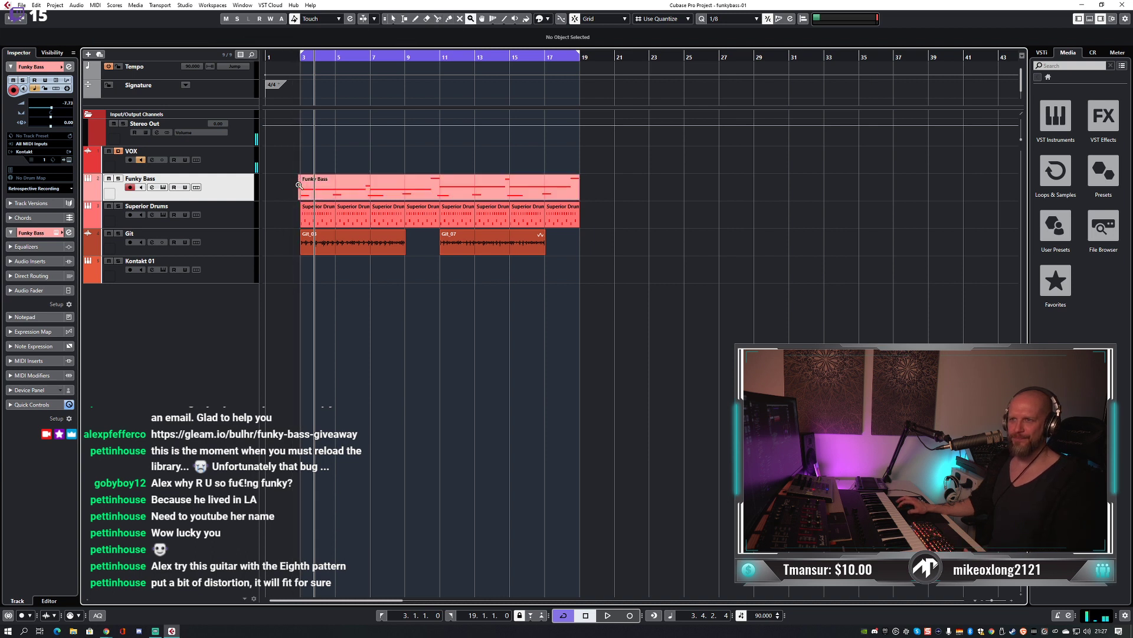
key("4")
key("1")
left_click_drag(386, 189, 736, 193)
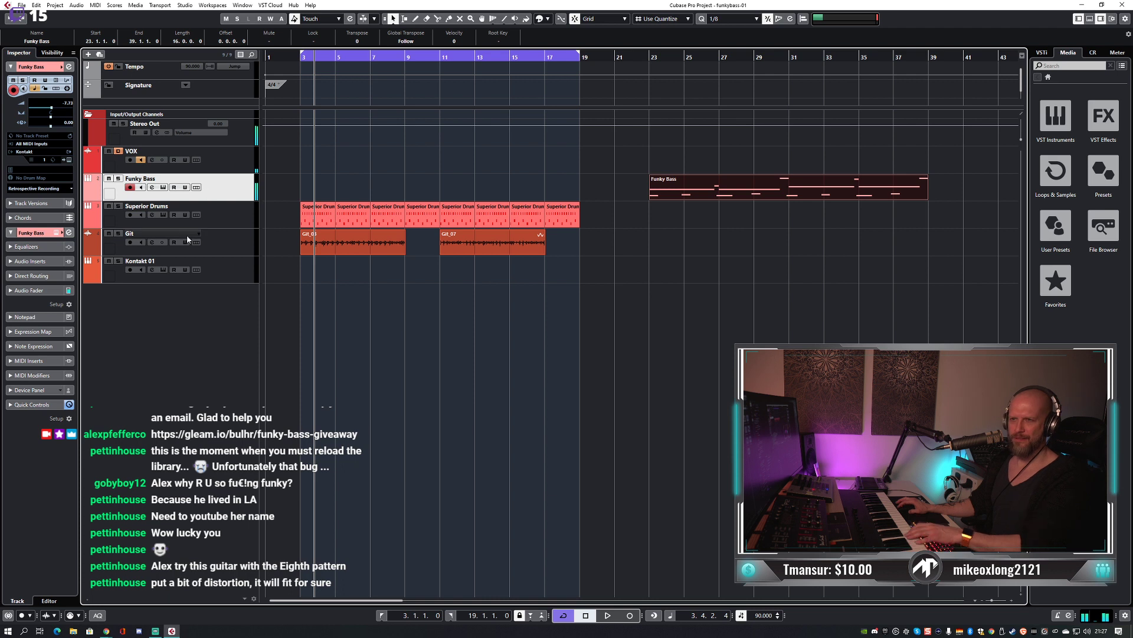
Choose the Eighth groove in the Funky Bass track's FunkyBass instrument and close its Kontakt window.
left_click(234, 276)
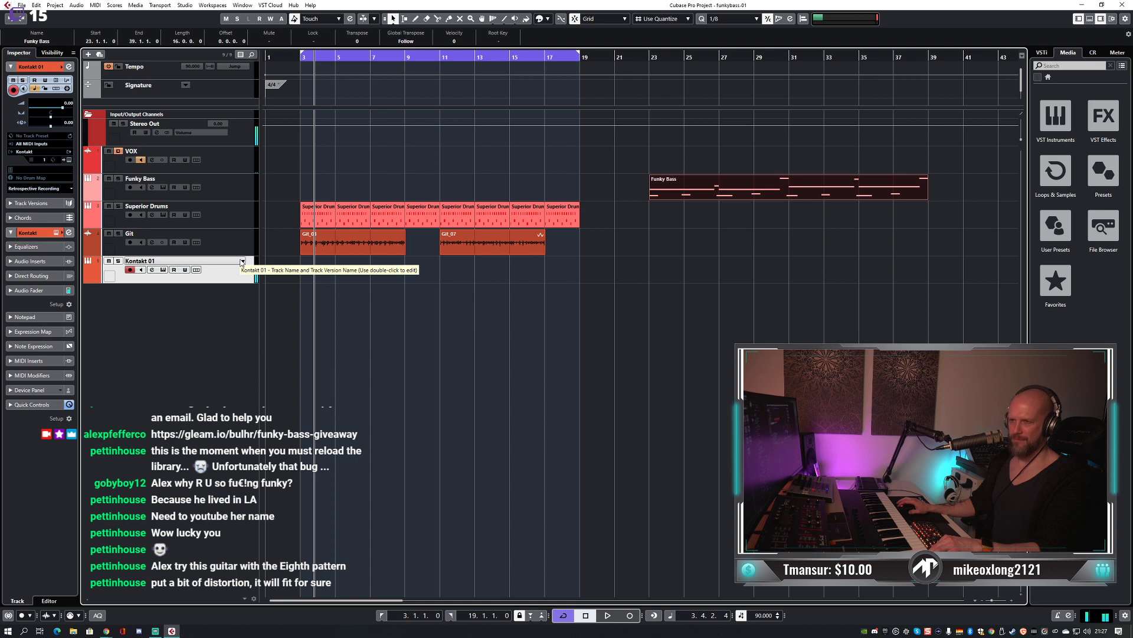
left_click(242, 190)
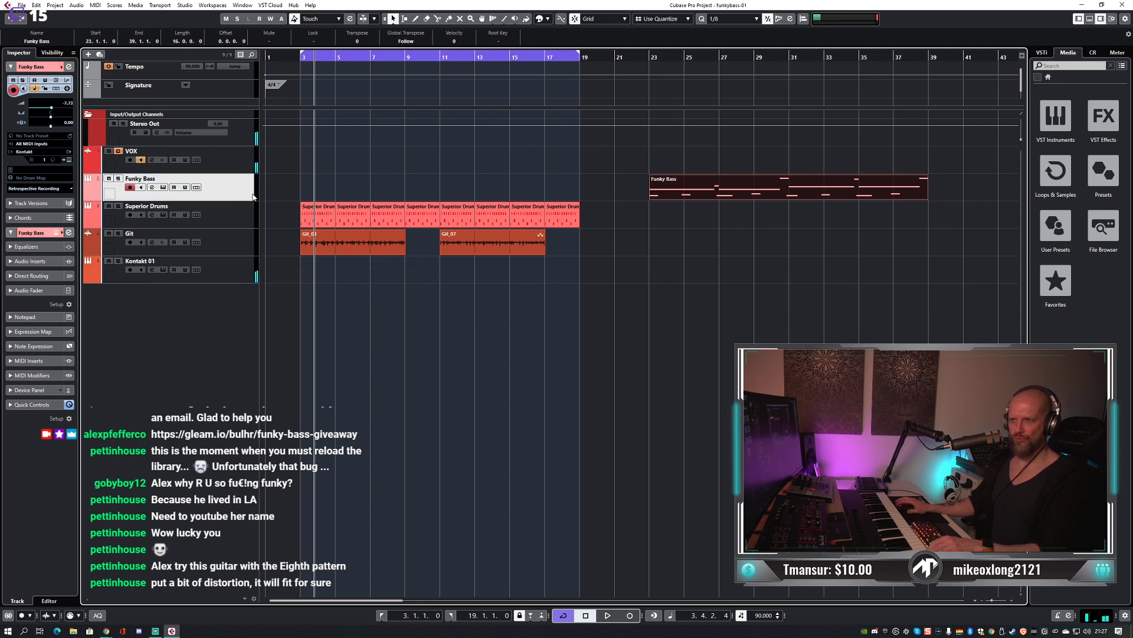
left_click(163, 188)
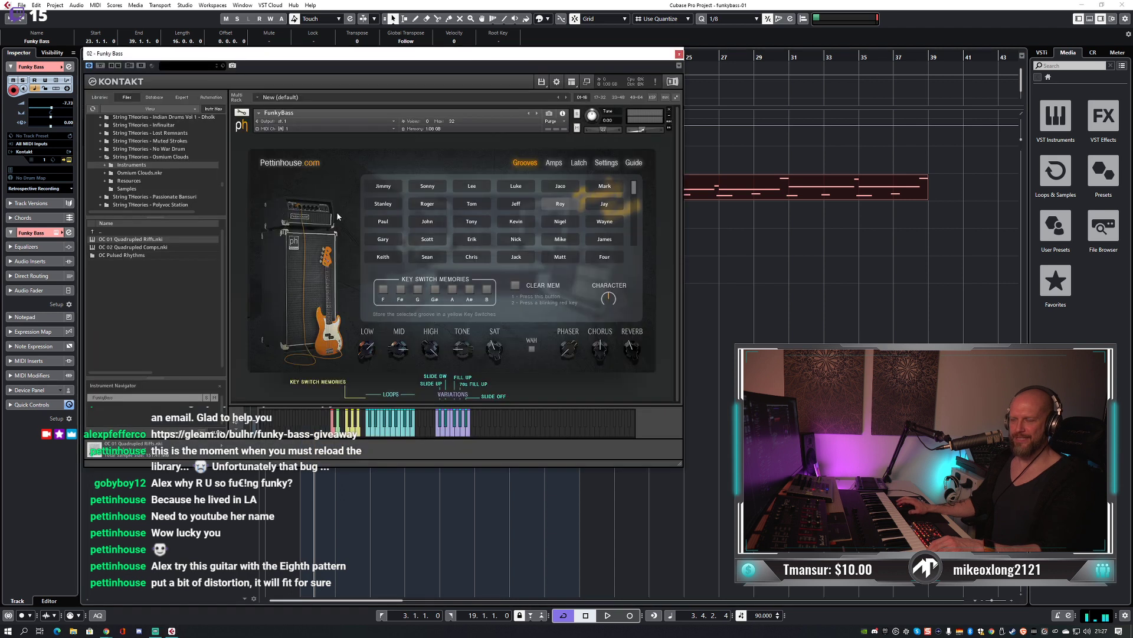
scroll(633, 236, "down", 3)
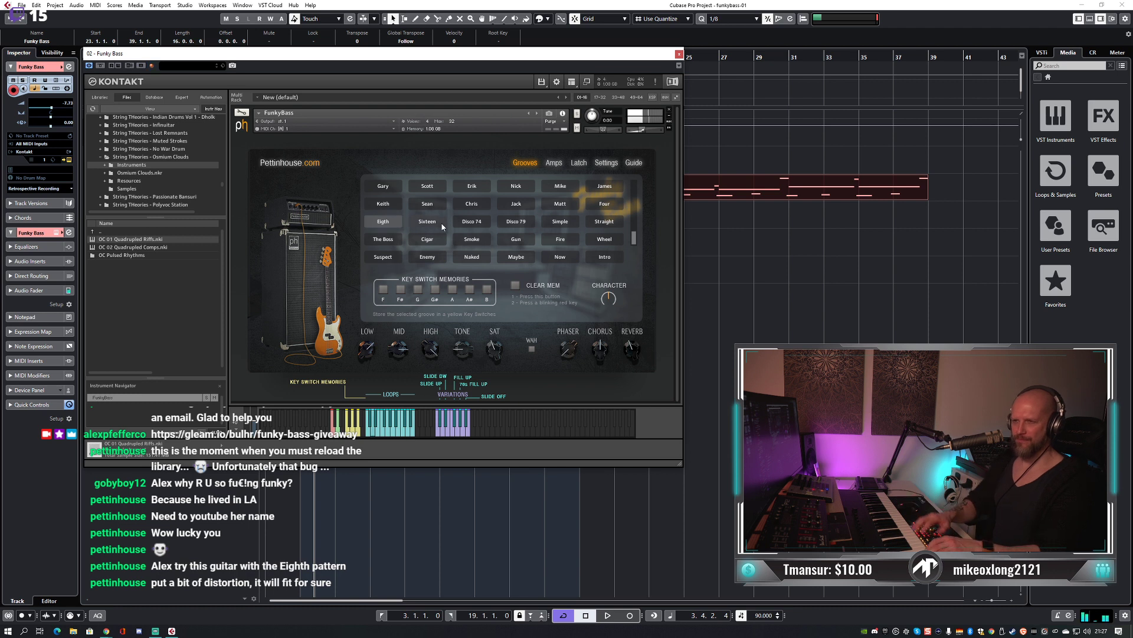
left_click(679, 53)
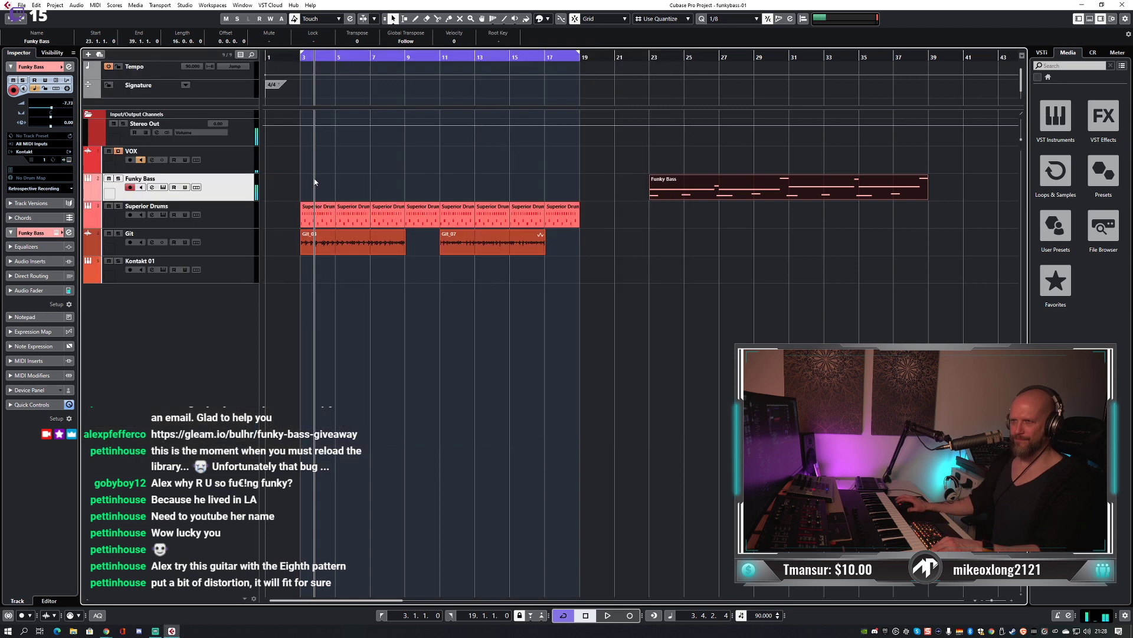
left_click(315, 182)
key("space")
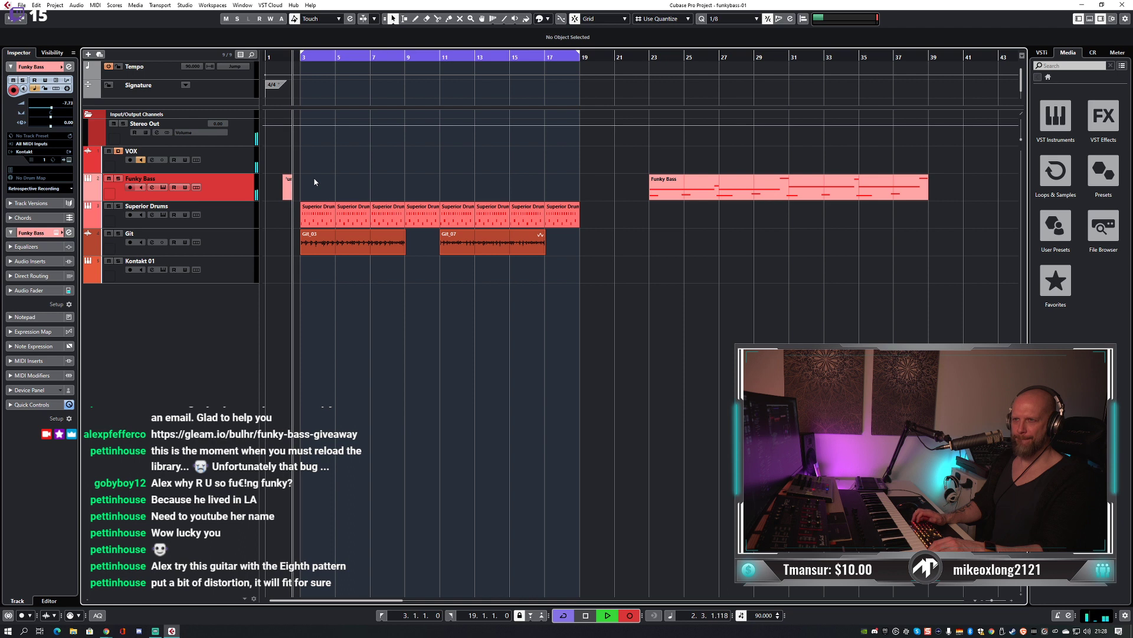
key("space")
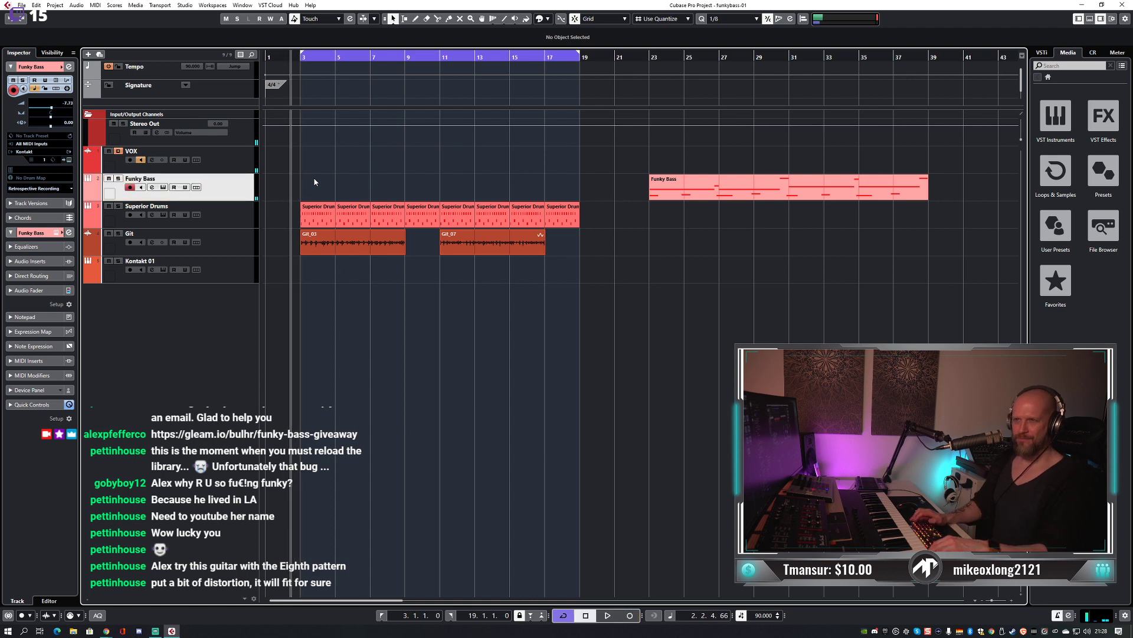
Switch off cycle mode and record a short new bass part on the Funky Bass track from bar 2 to bar 4.
key("KP_Divide")
key("KP_Multiply")
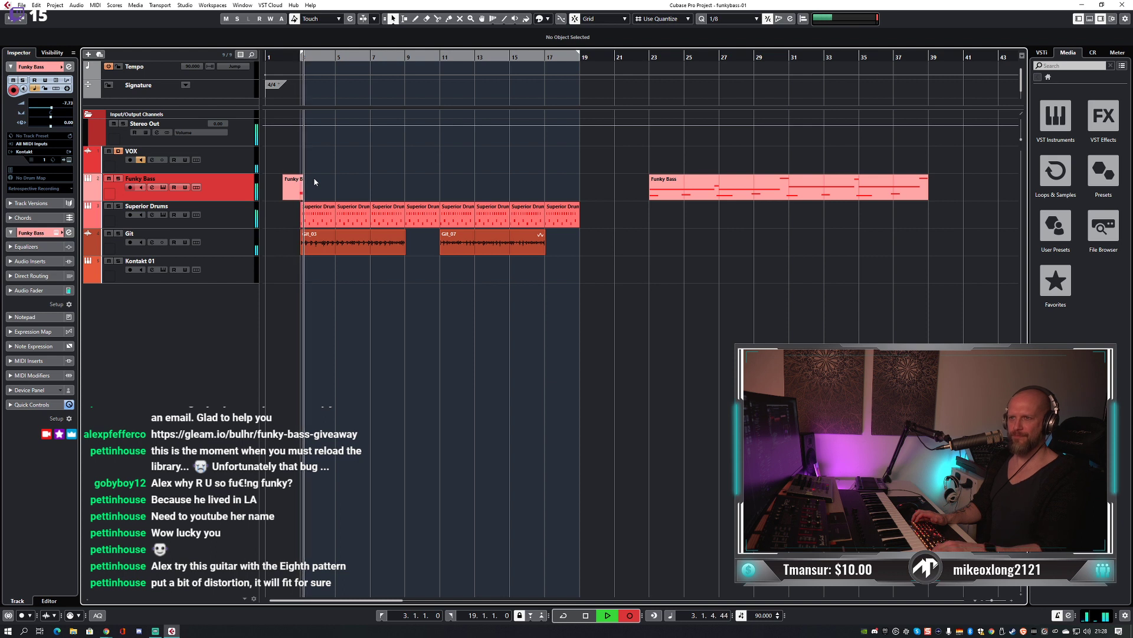
key("space")
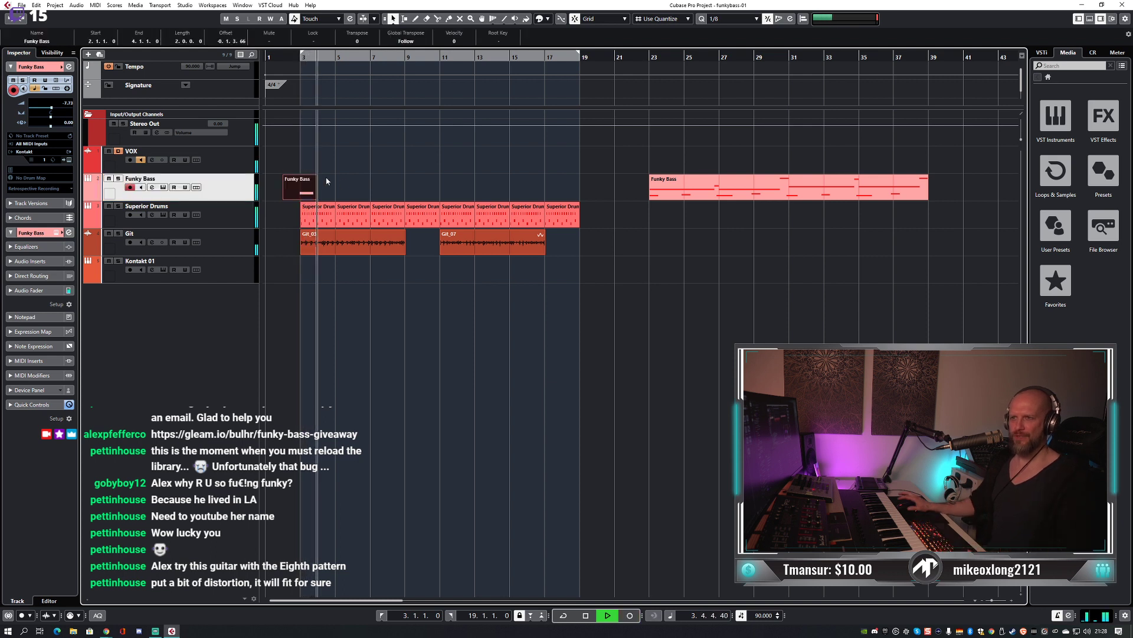
Mute the Git track, split the new Funky Bass part at bar 3 and erase the piece before it.
left_click(109, 234)
left_click(356, 171)
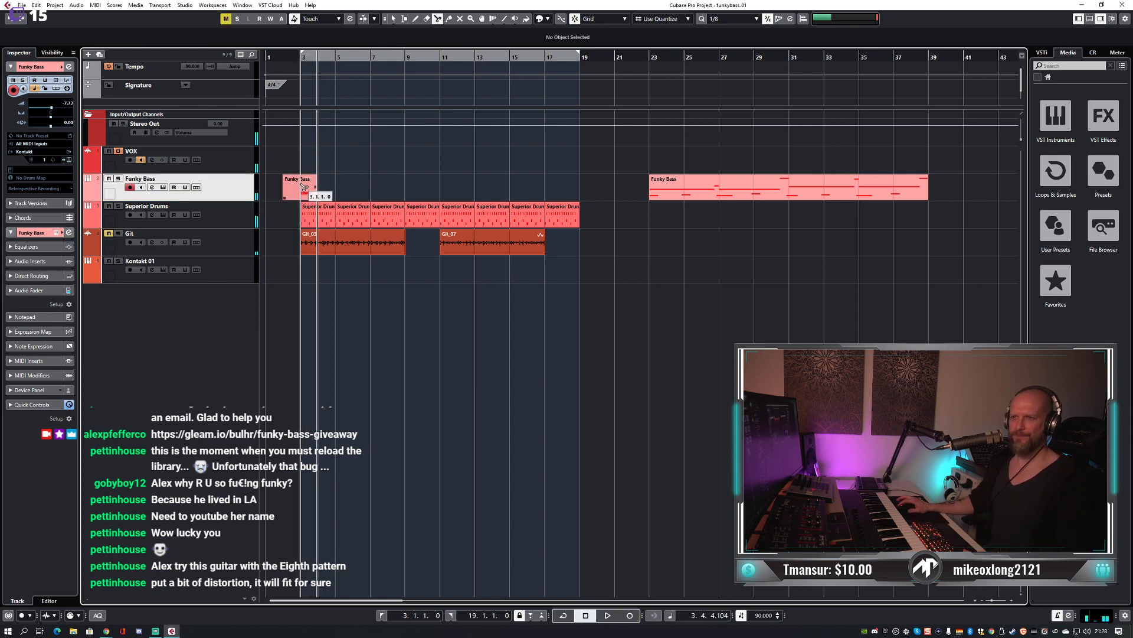
key("5")
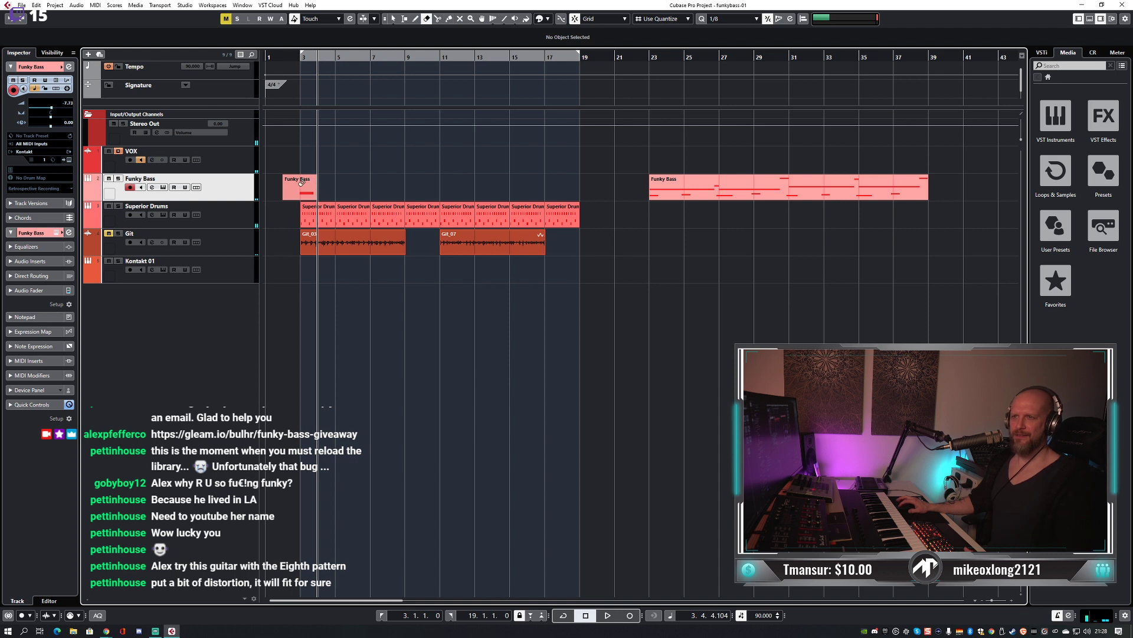
left_click(301, 183)
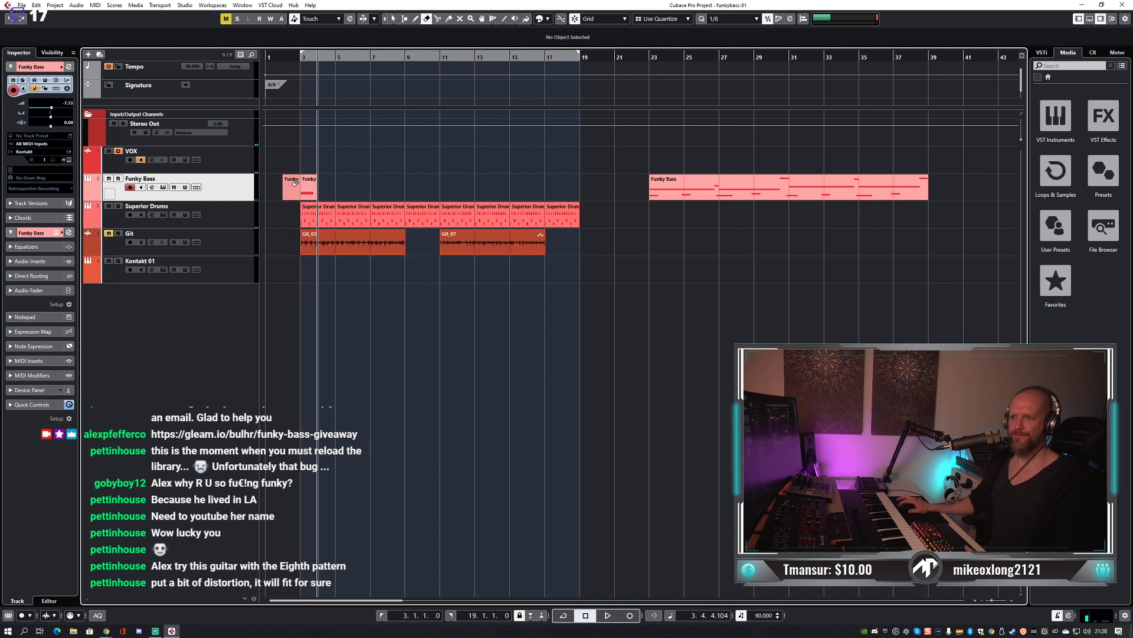
left_click(295, 183)
key("1")
key("space")
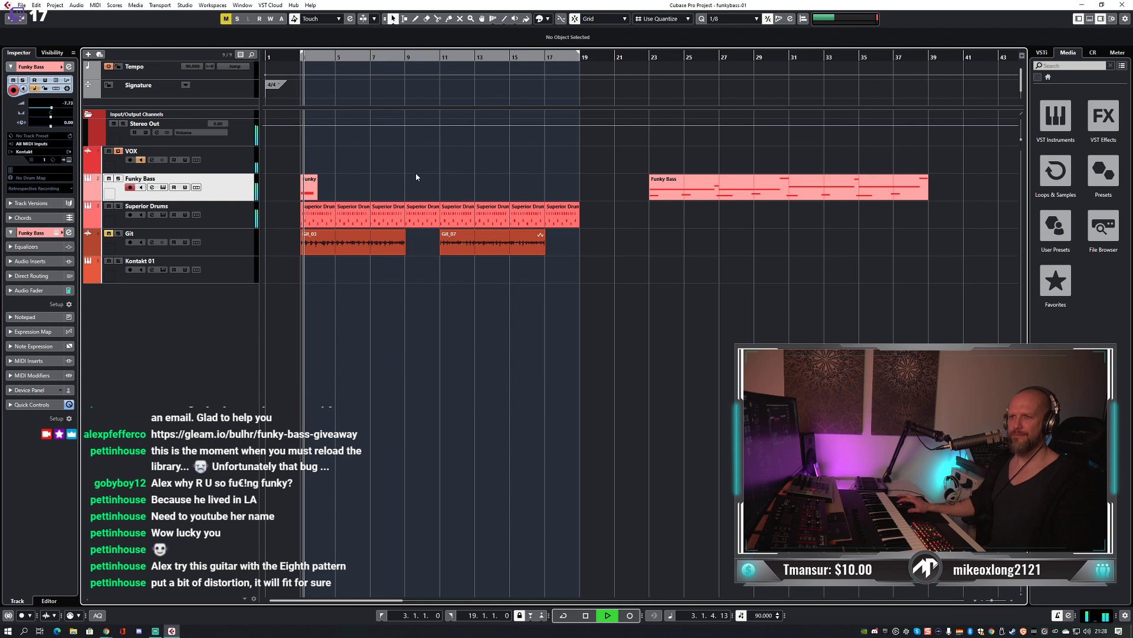
Extend the Funky Bass part to bar 5 and lengthen its D1 note to fill the two bars.
mouse_move(317, 192)
left_mouse_down()
mouse_move(568, 191)
mouse_move(334, 192)
left_mouse_up()
double_click(316, 189)
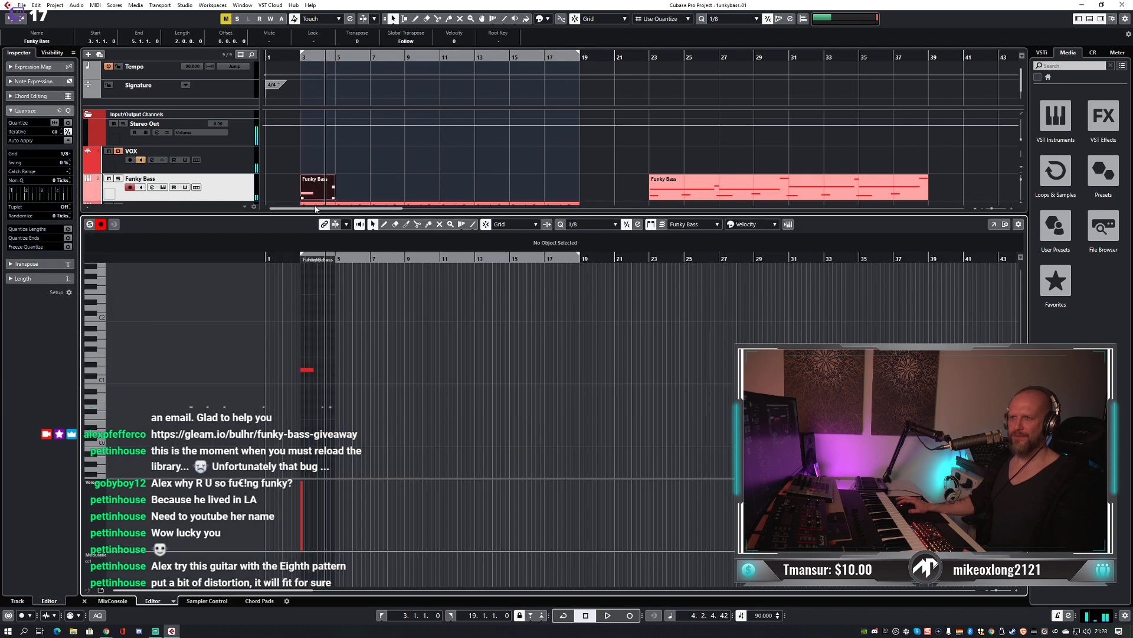
left_click(306, 370)
key("space")
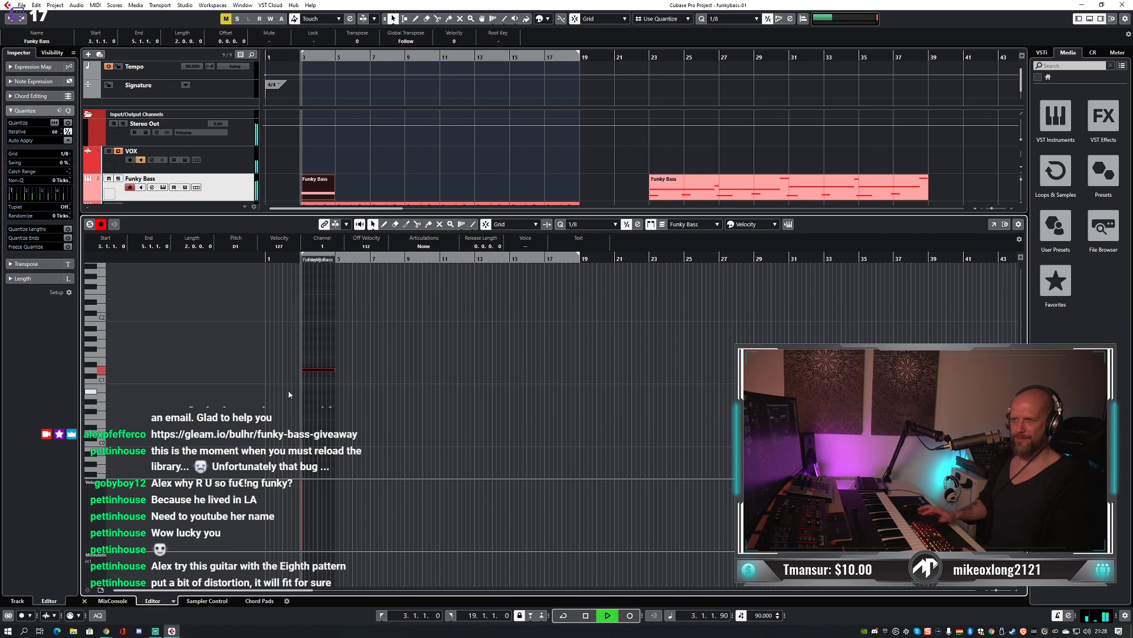
key("ctrl+d")
key("ctrl+d")
key("ctrl+d")
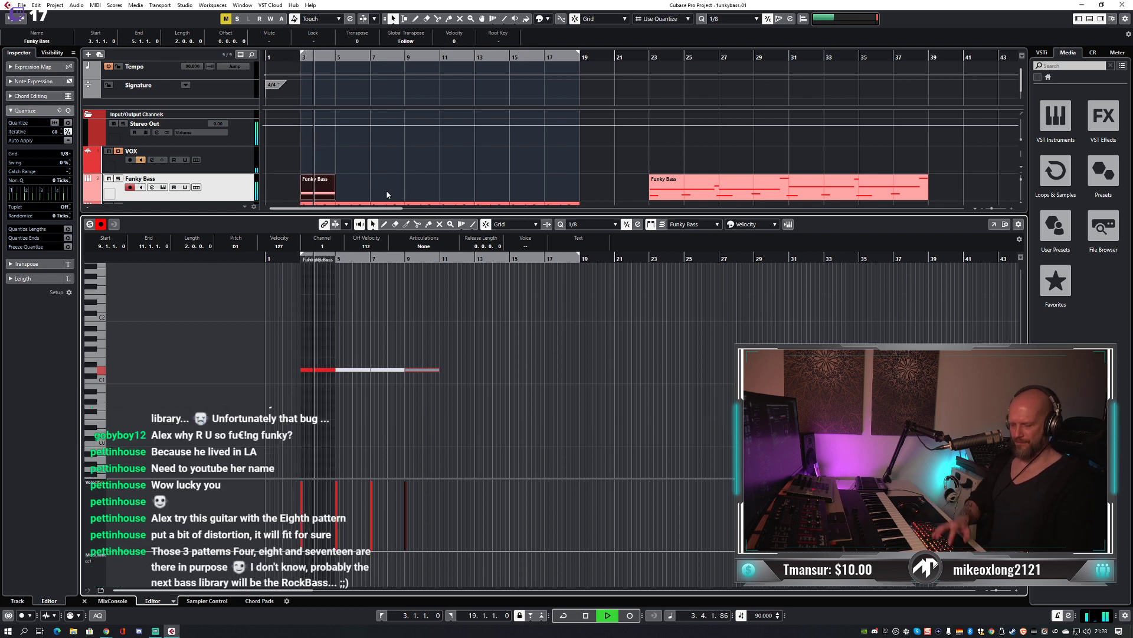
Duplicate the two-bar Funky Bass part seven times to fill the arrangement up to bar 19, and close the note editor.
left_click(316, 187)
key("ctrl+d")
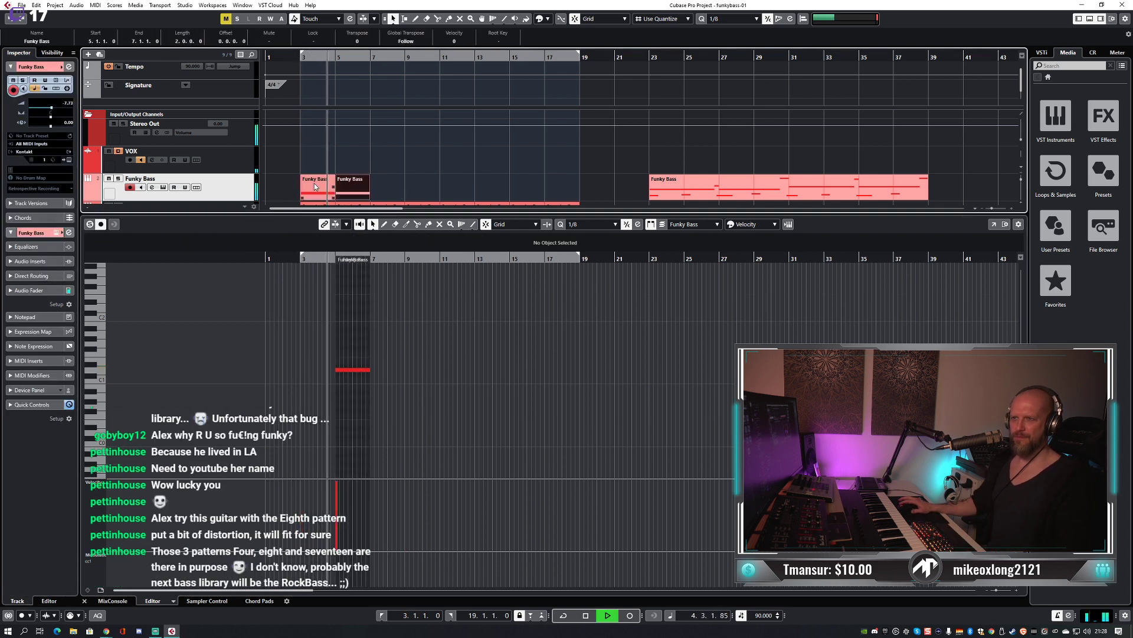
key("ctrl+d")
key("ctrl+d")
key("ctrl+d")
key("ctrl+d")
key("ctrl+d")
key("ctrl+d")
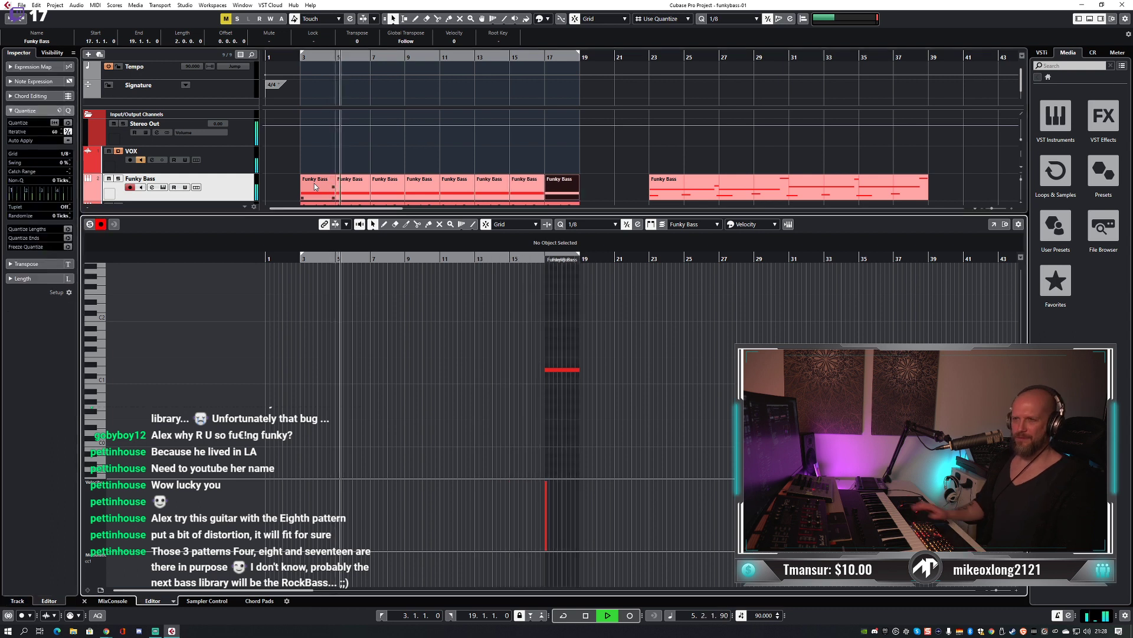
key("ctrl+e")
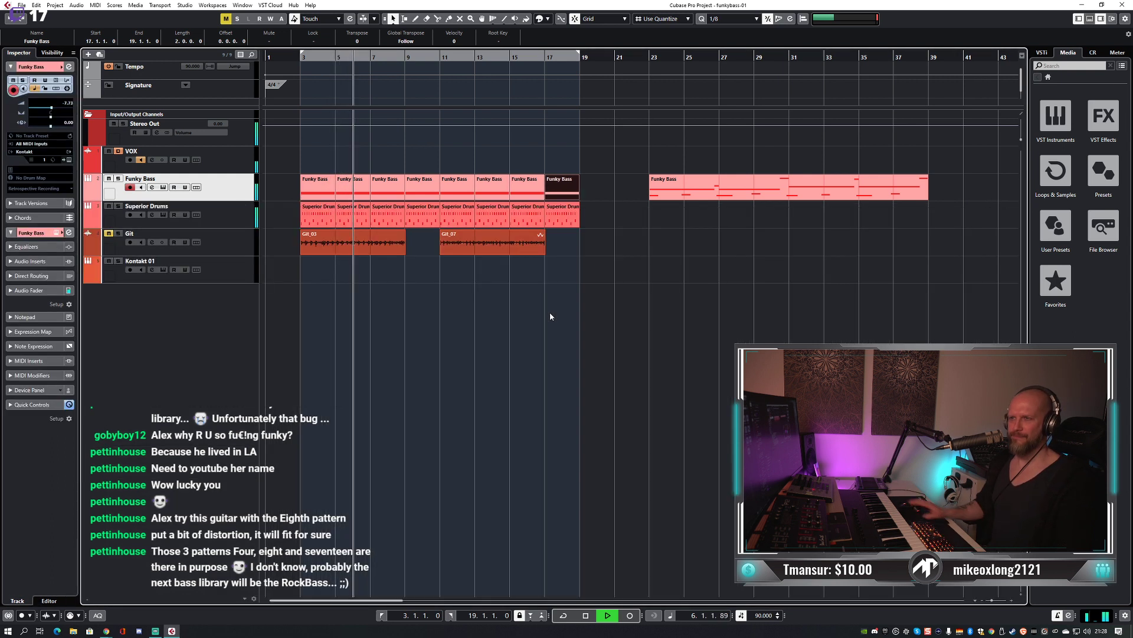
Stop playback and lower the Kontakt 01 channel's level to -5.86 dB in the mixer.
key("space")
left_click(239, 268)
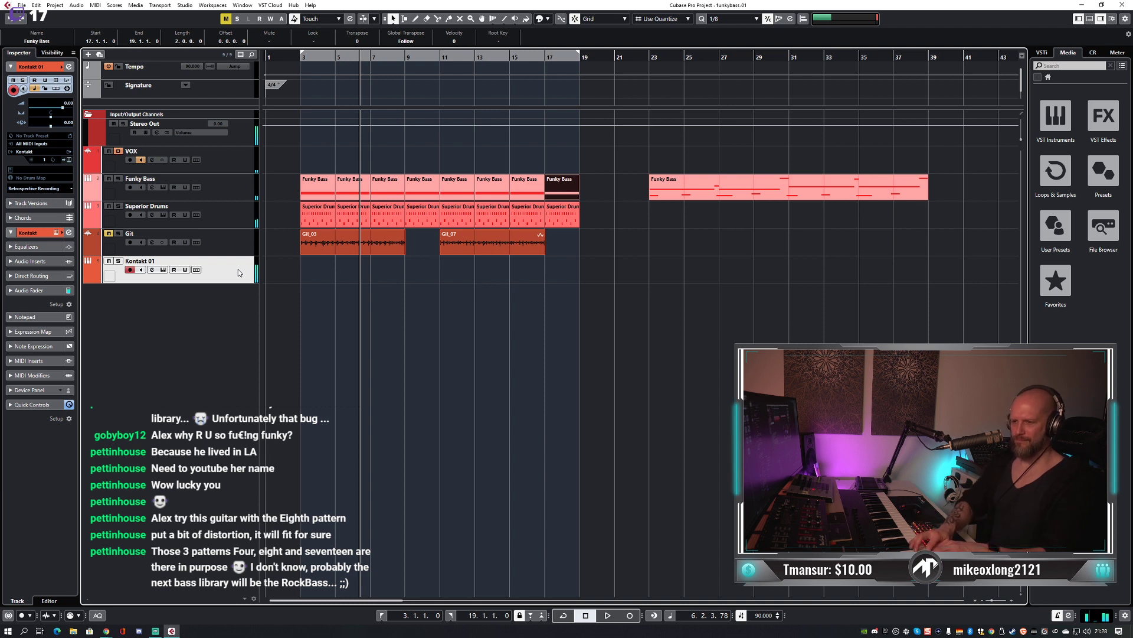
key("F3")
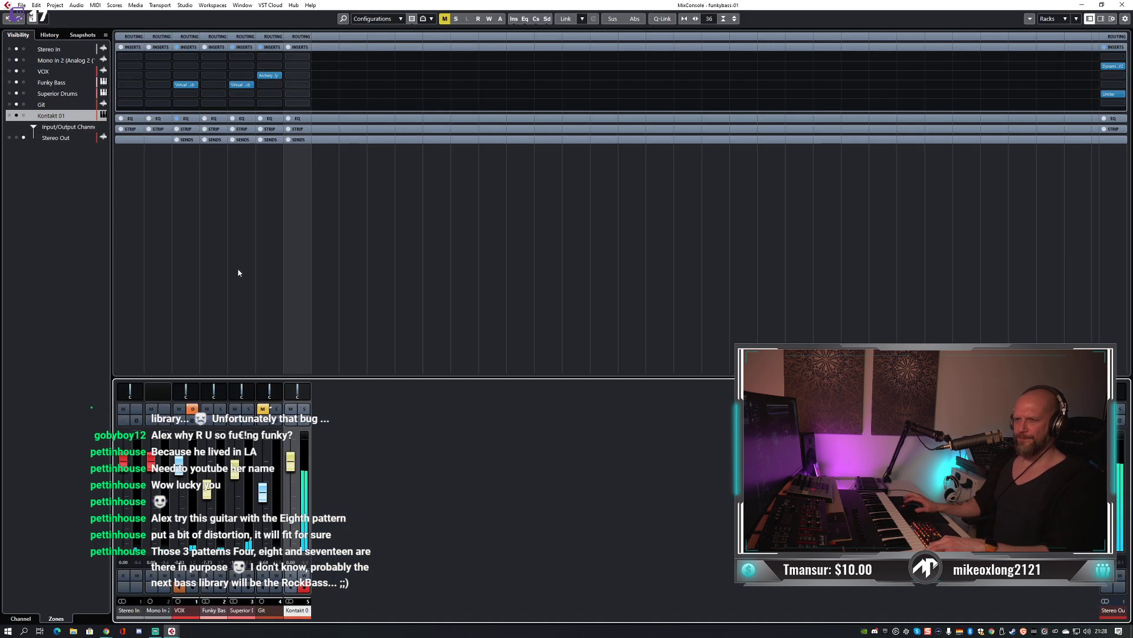
scroll(290, 490, "down", 3)
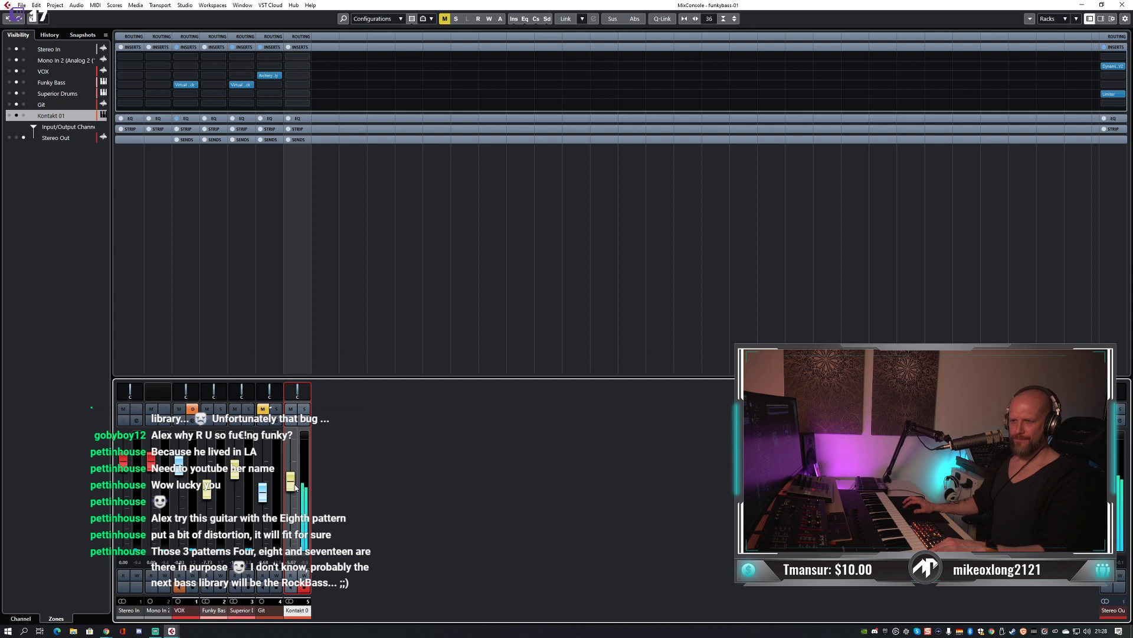
key("F3")
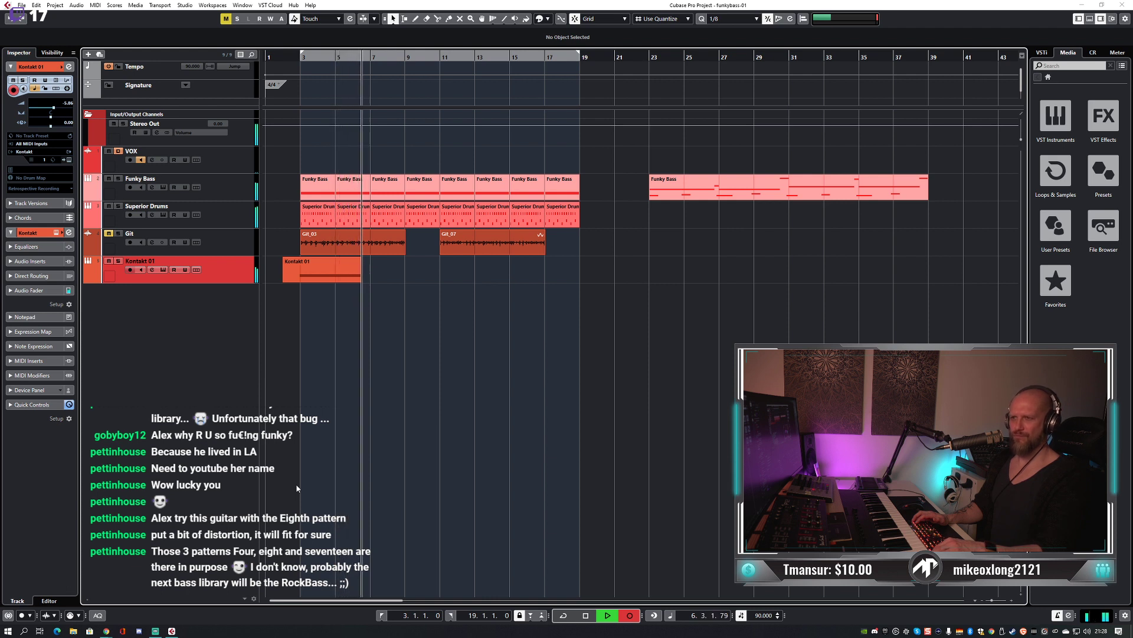
Record a part on the Kontakt 01 track from bar 2 to bar 8 and cut away the piece before bar 3.
key("space")
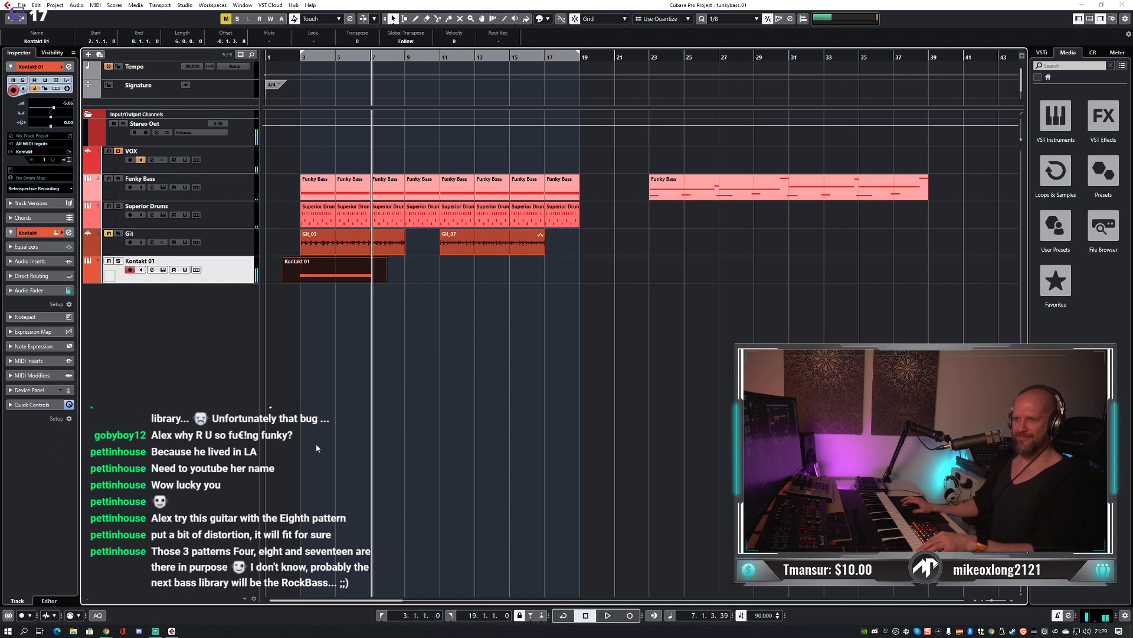
left_click(316, 288)
left_click(300, 265, "alt")
left_click(300, 265)
key("1")
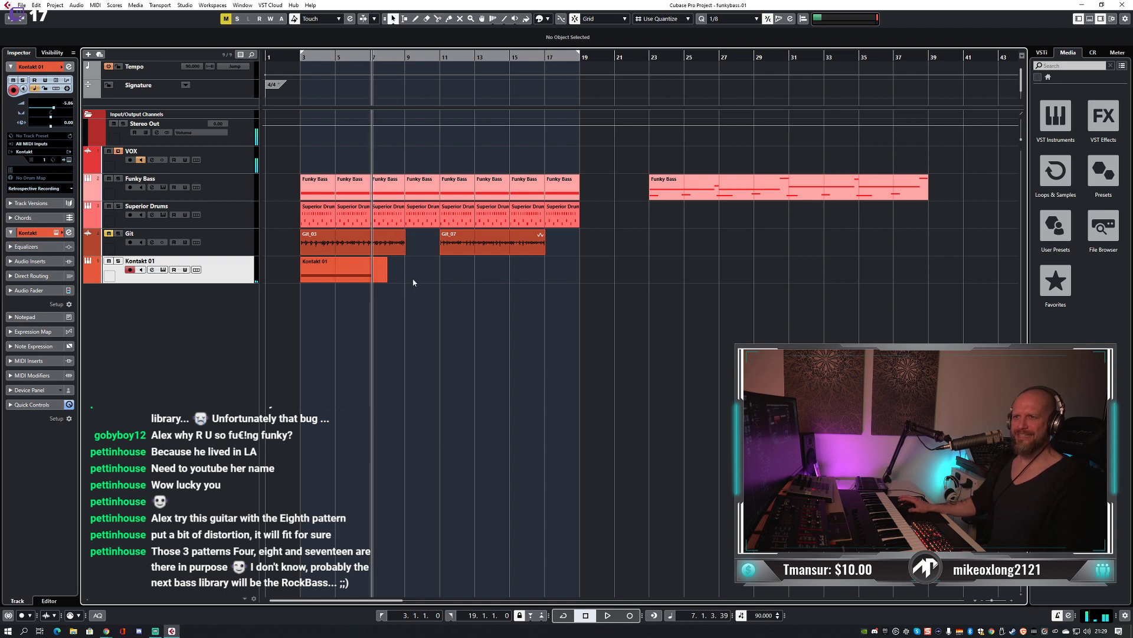
Split the Kontakt 01 part at bar 7 and erase the remainder after it.
key("h")
key("h")
key("3")
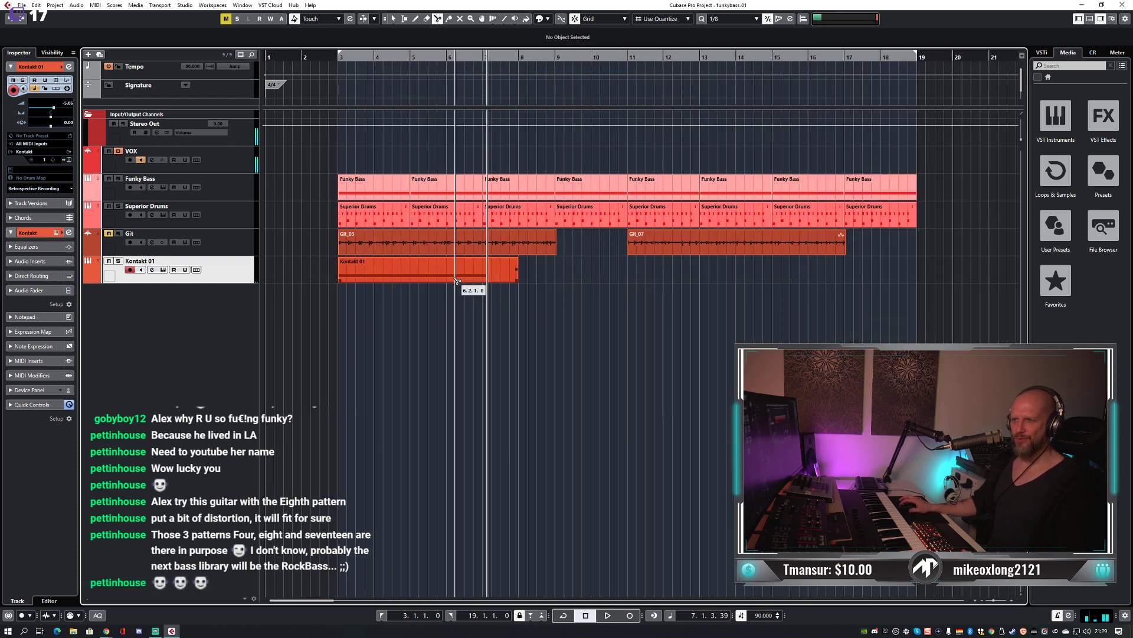
left_click(488, 269)
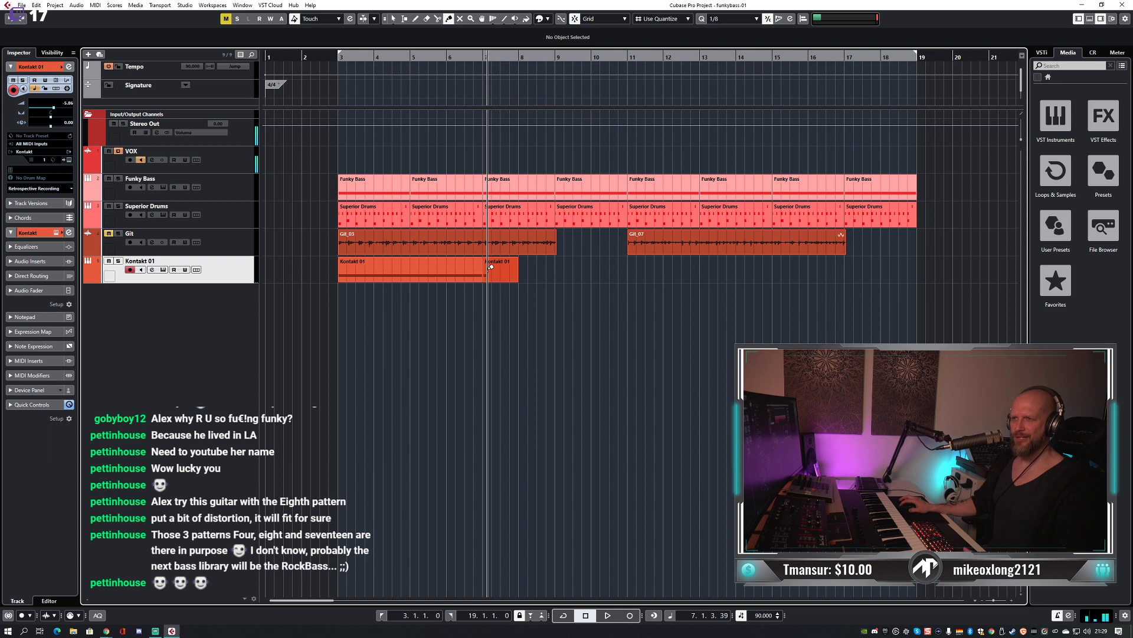
key("5")
left_click(490, 268)
key("1")
key("g")
key("g")
During playback, lower the Kontakt 01 channel to about -6.2 dB and duplicate its four-bar part to bar 7.
key("space")
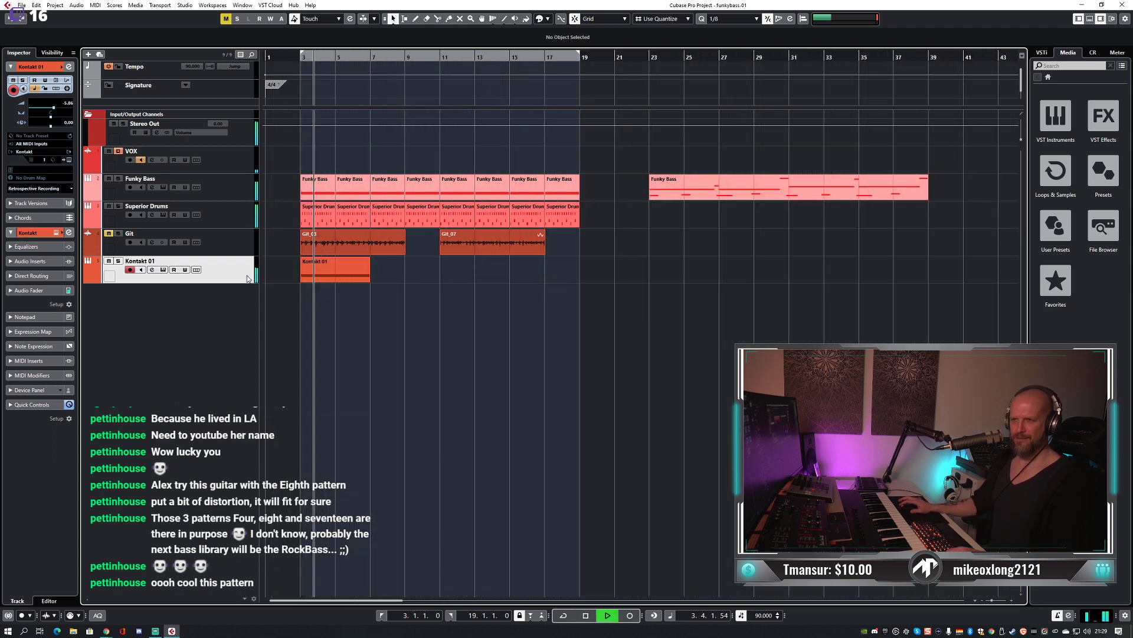
key("F3")
left_click_drag(290, 480, 290, 484)
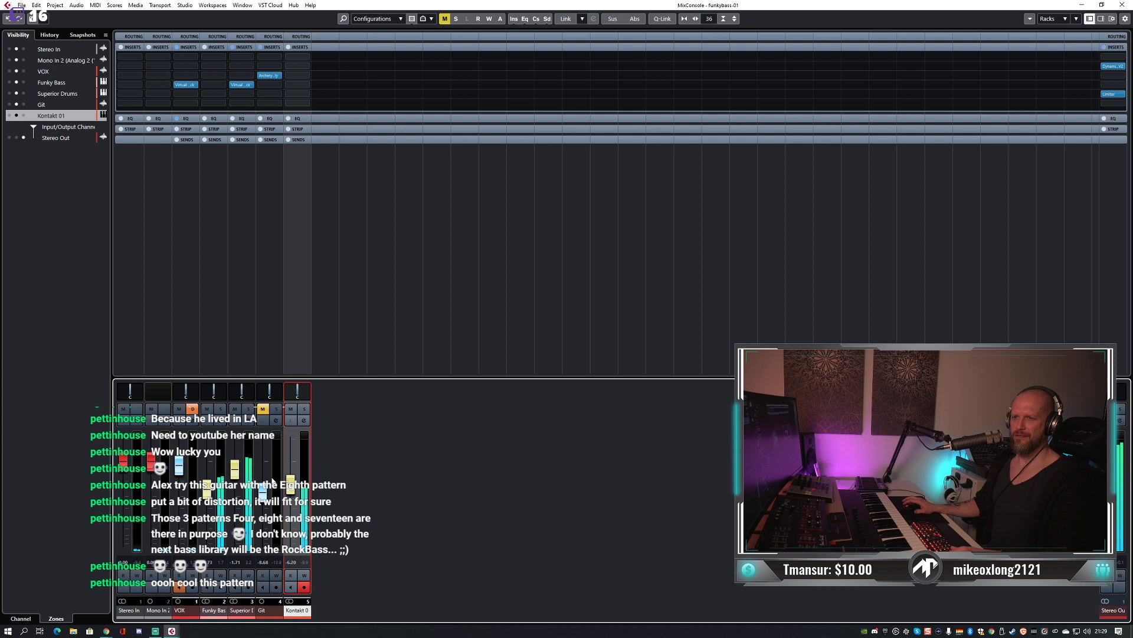
key("F3")
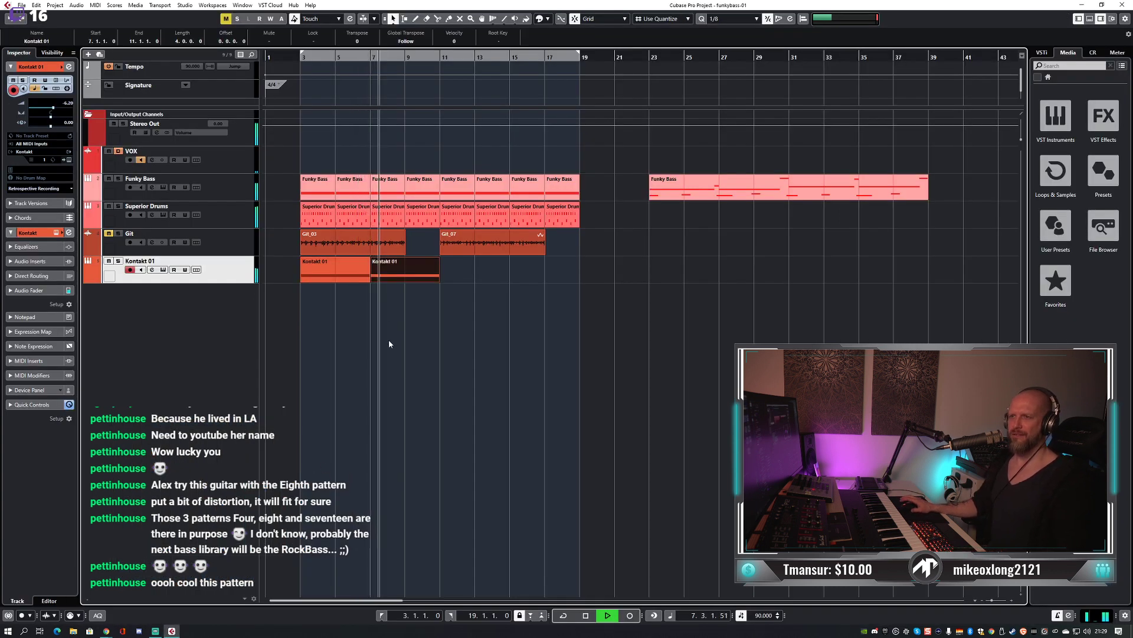
key("g")
key("space")
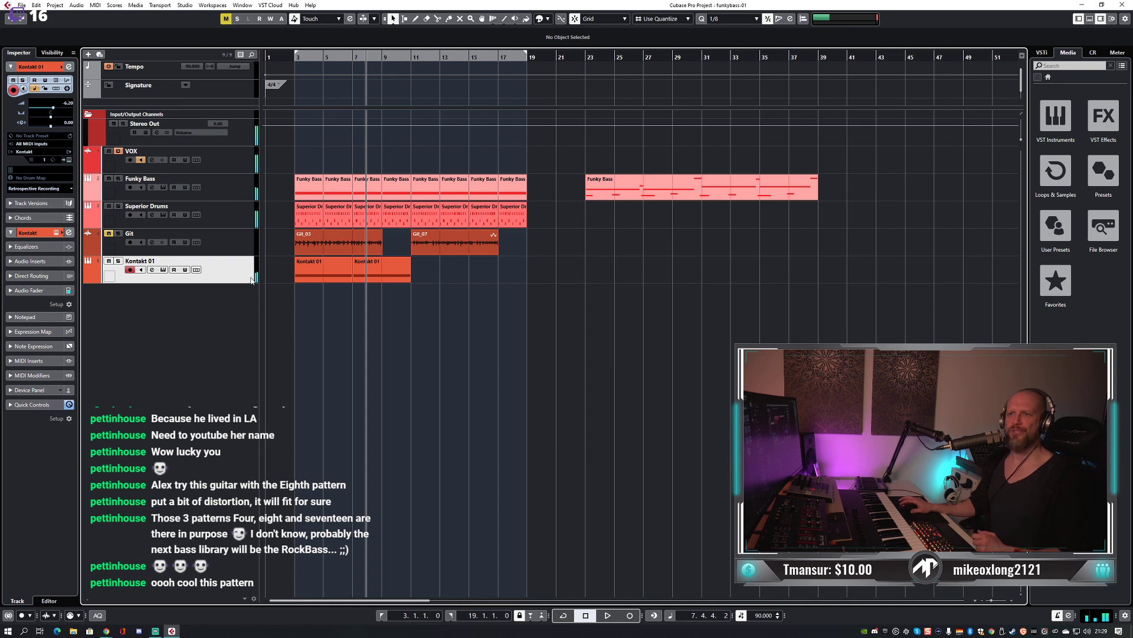
left_click(164, 269)
left_click(164, 270)
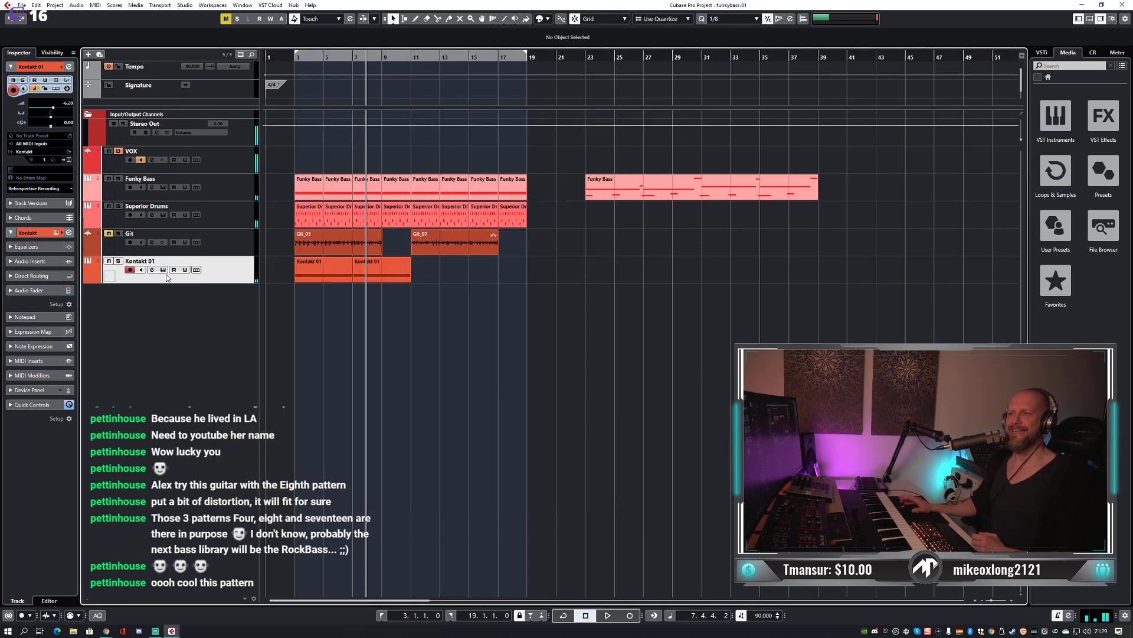
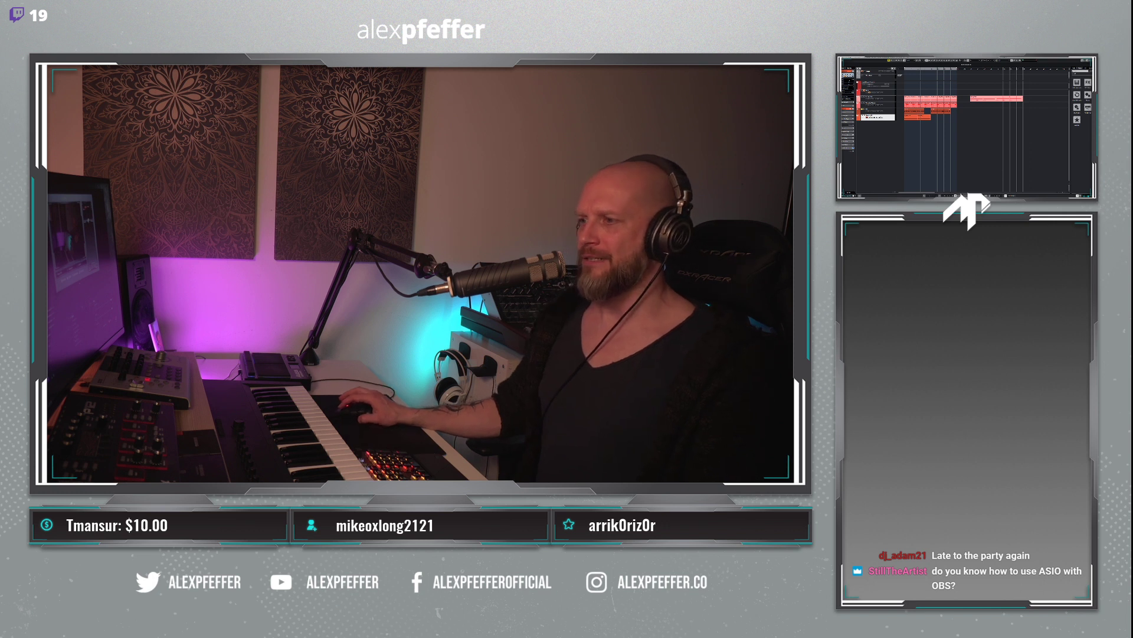
Switch to RME TotalMix FX, show its matrix view and examine how the playback channels are routed to the outputs.
key("F3")
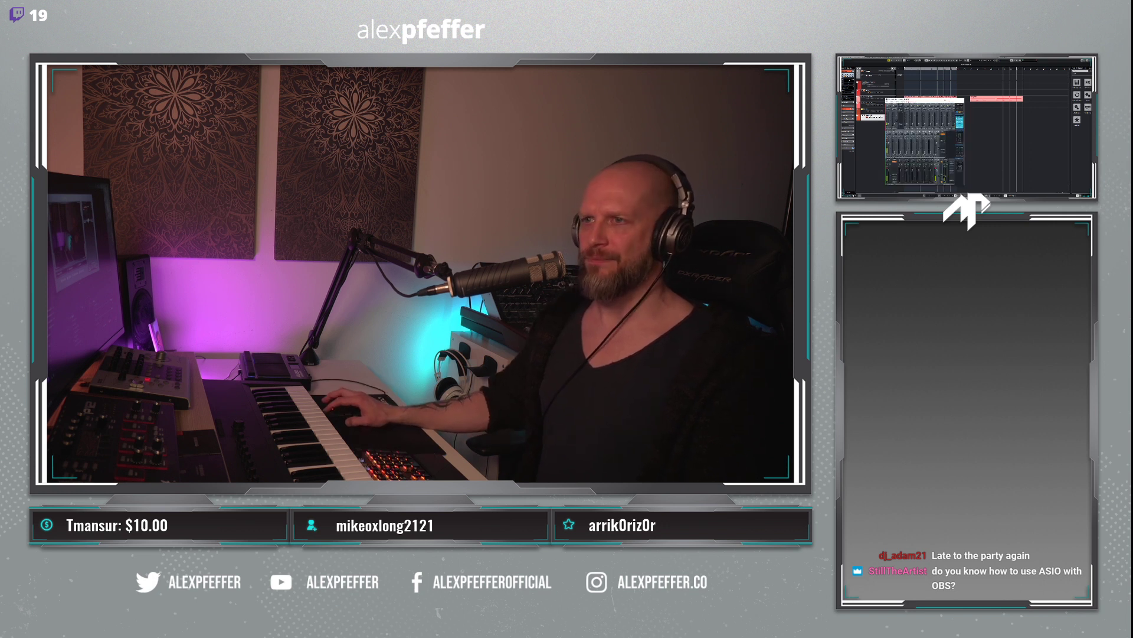
key("F3")
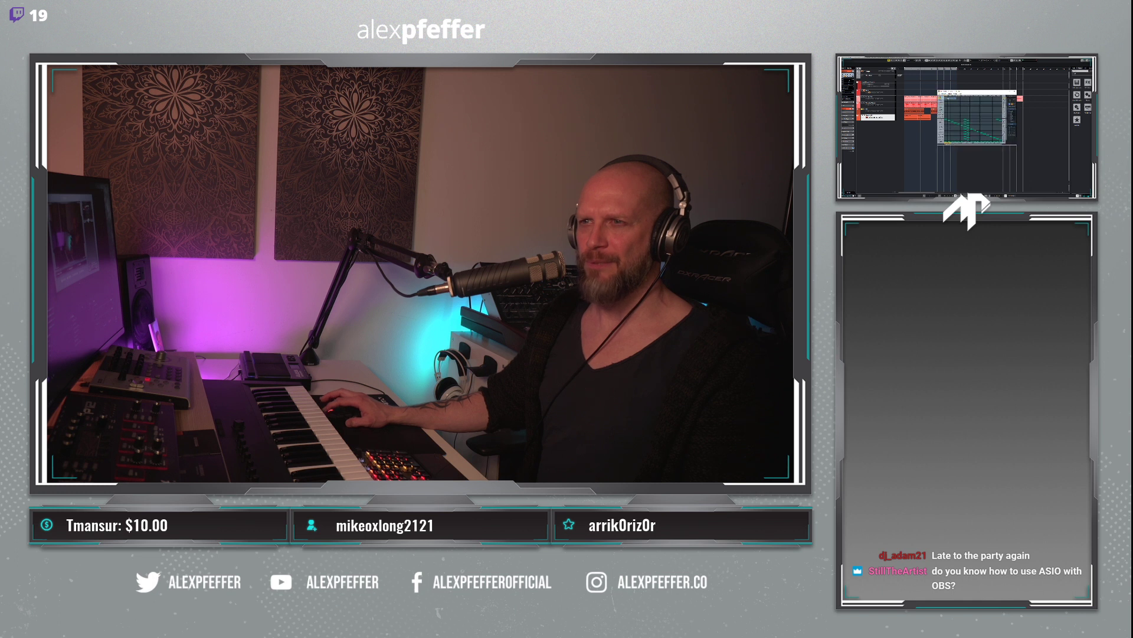
left_click_drag(977, 91, 953, 92)
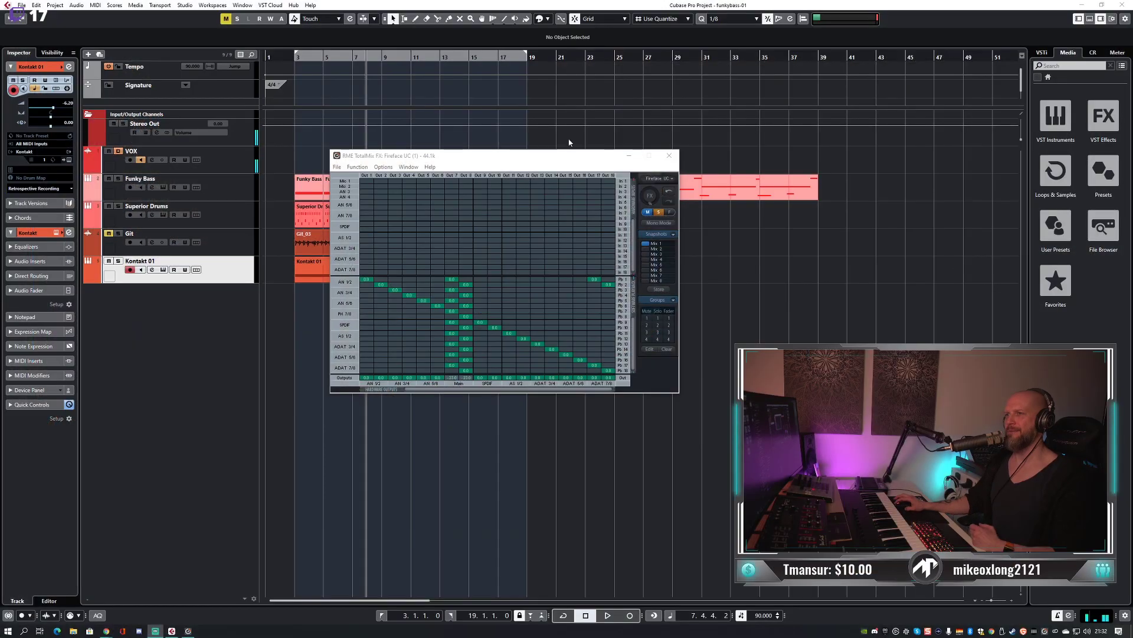
left_click_drag(568, 158, 543, 125)
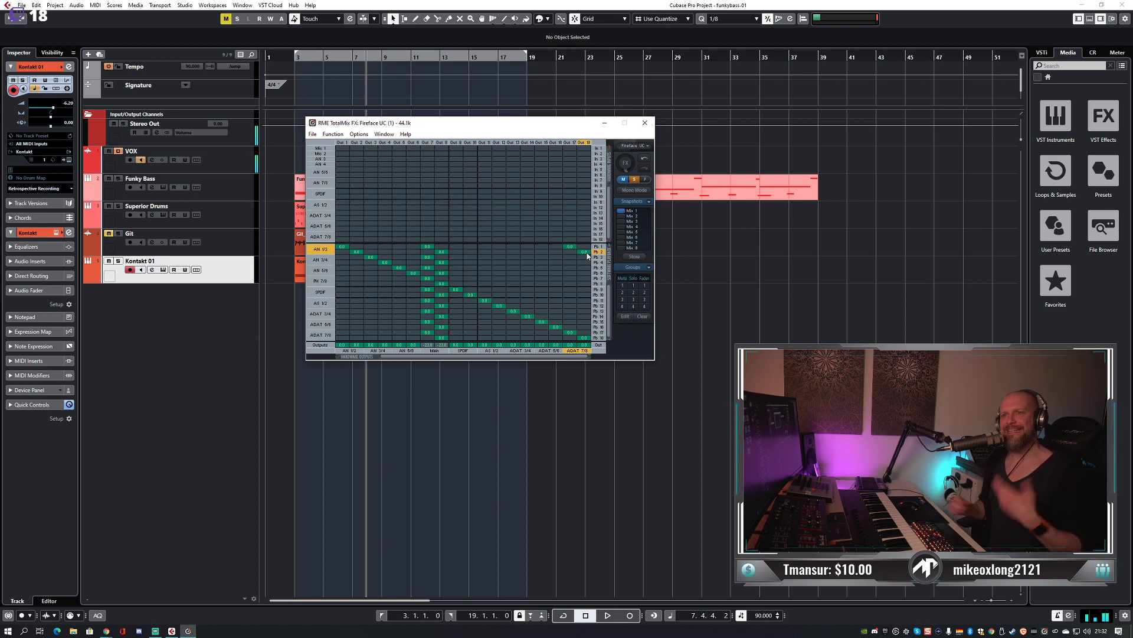
Return to the Cubase project, check the VOX track's input and output routing and reselect the Funky Bass track.
left_click(226, 165)
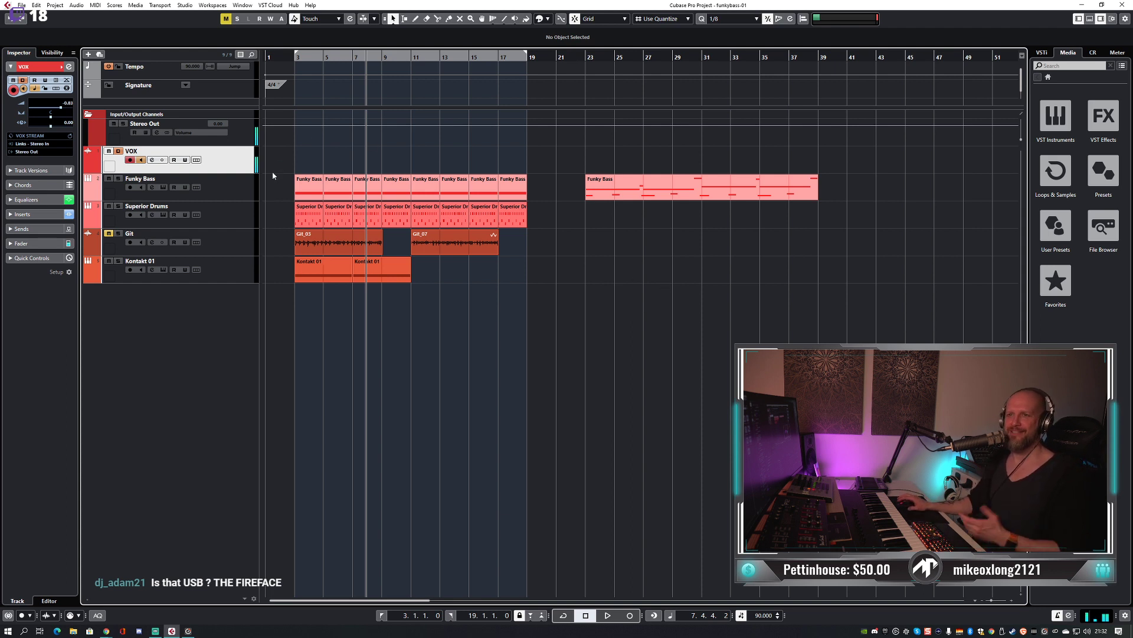
left_click(222, 189)
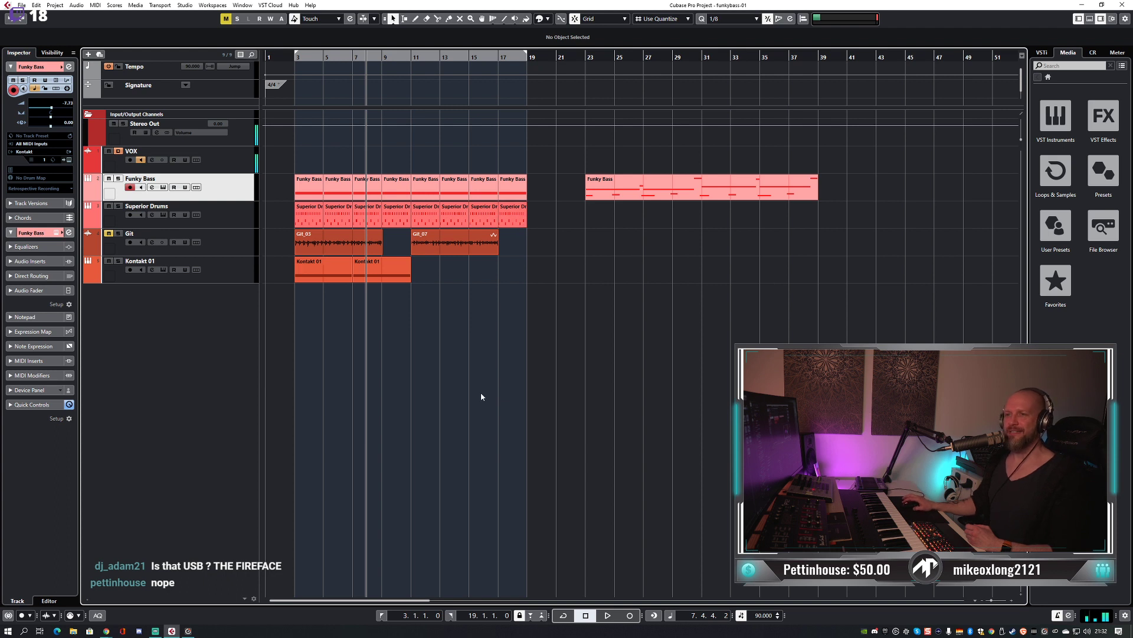
Bring the TotalMix FX matrix back in front of the project, review its routing and minimise it.
left_click(188, 630)
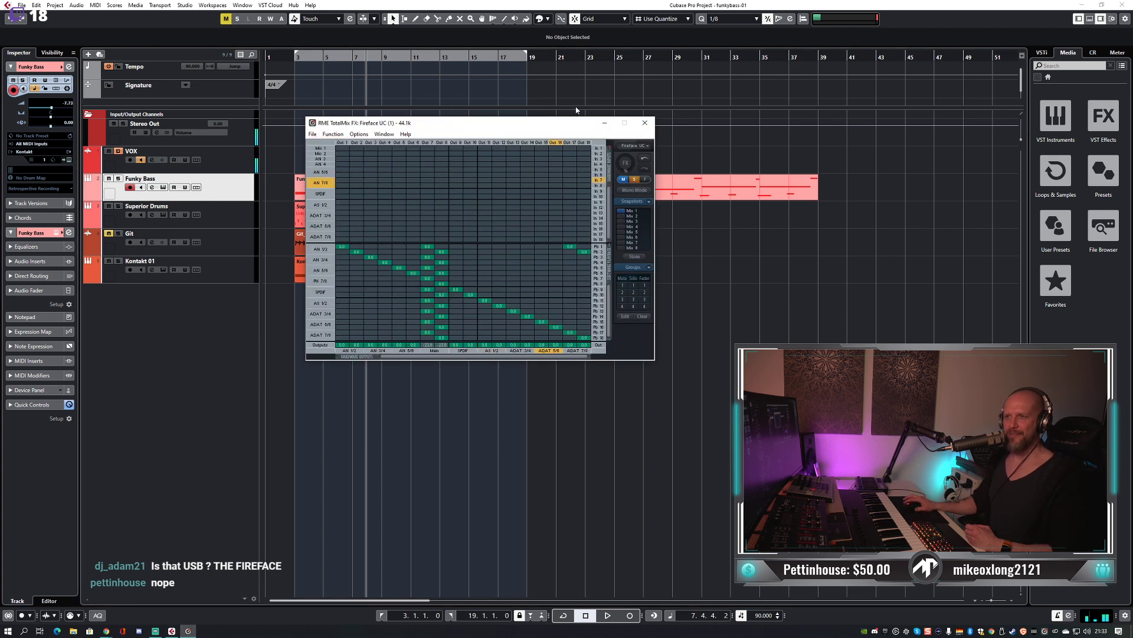
left_click_drag(522, 122, 499, 127)
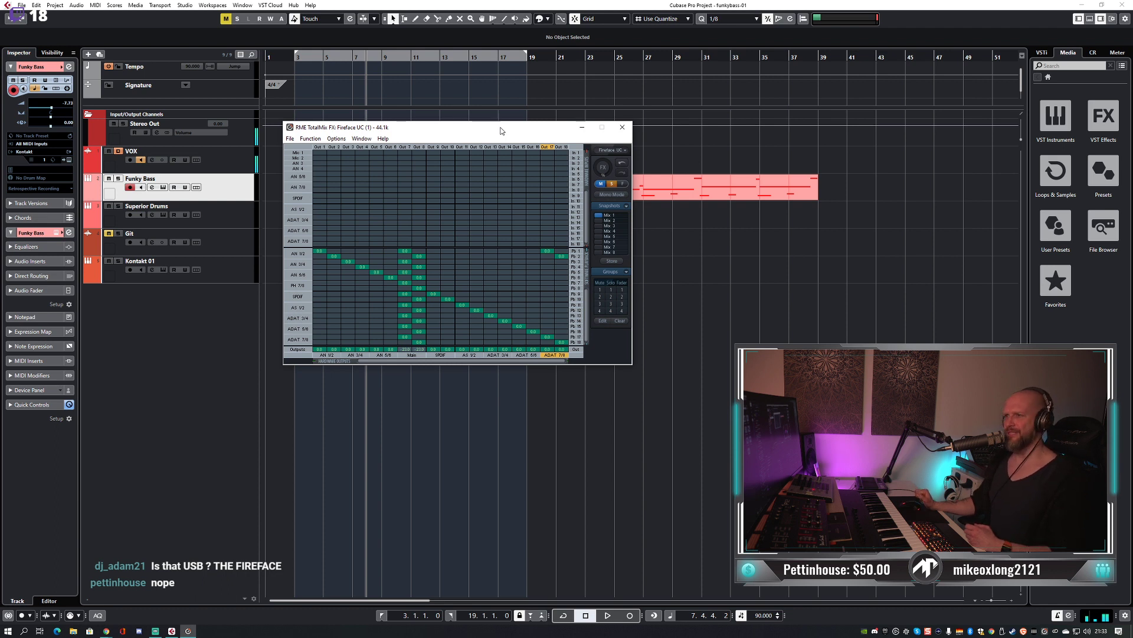
left_click_drag(525, 131, 505, 135)
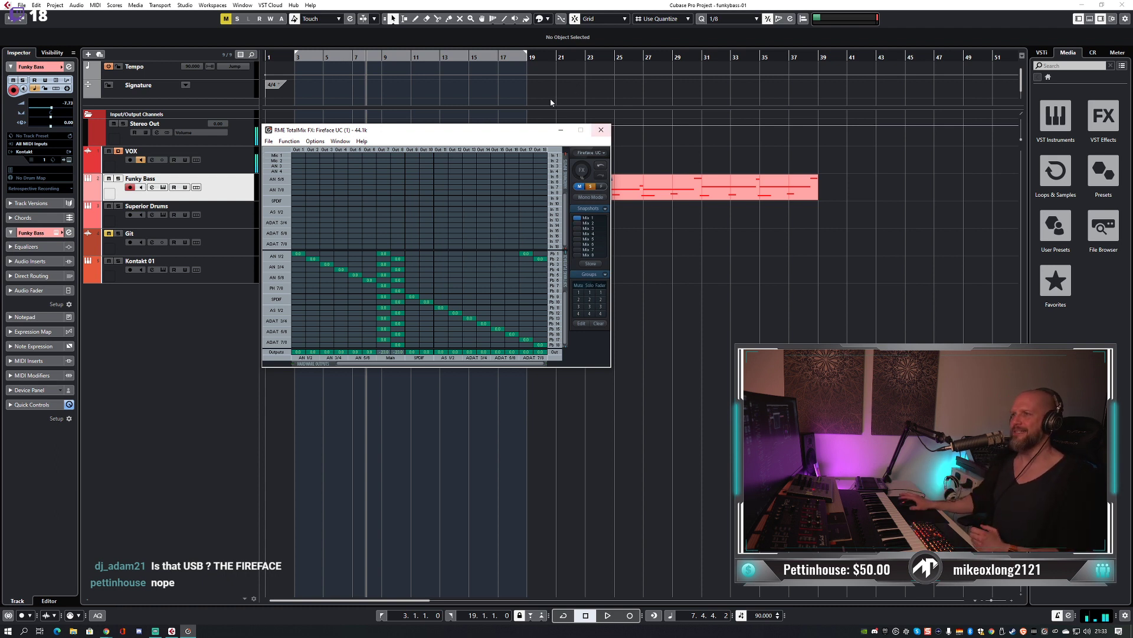
left_click(561, 131)
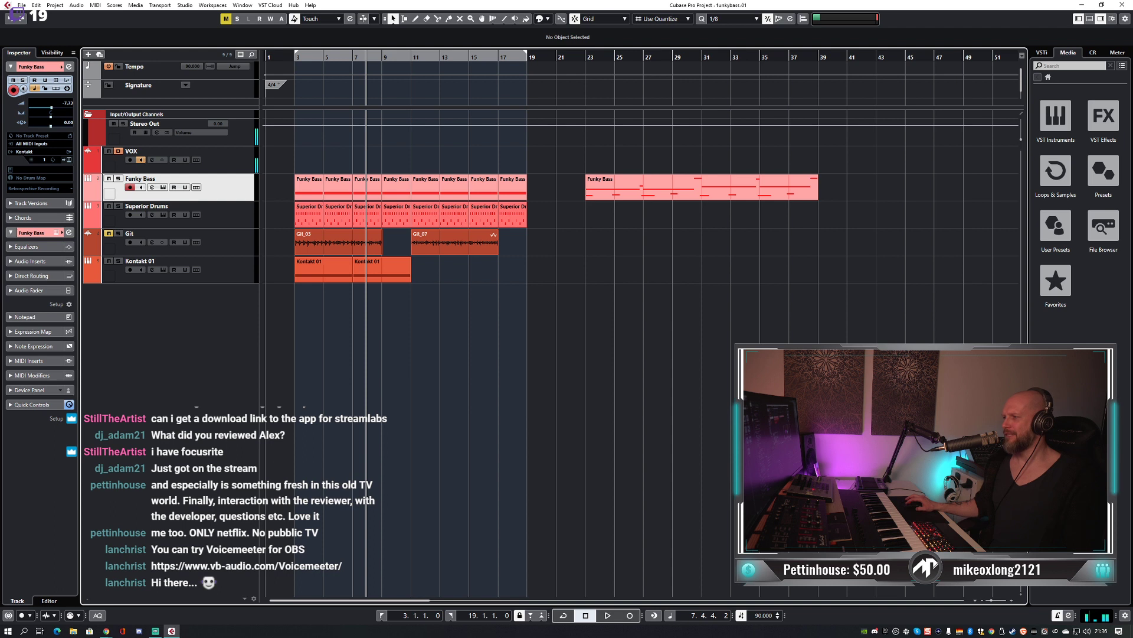
Switch to TotalMix FX again, look at its matrix and mixer views, and return to the Cubase project.
key("alt+Tab")
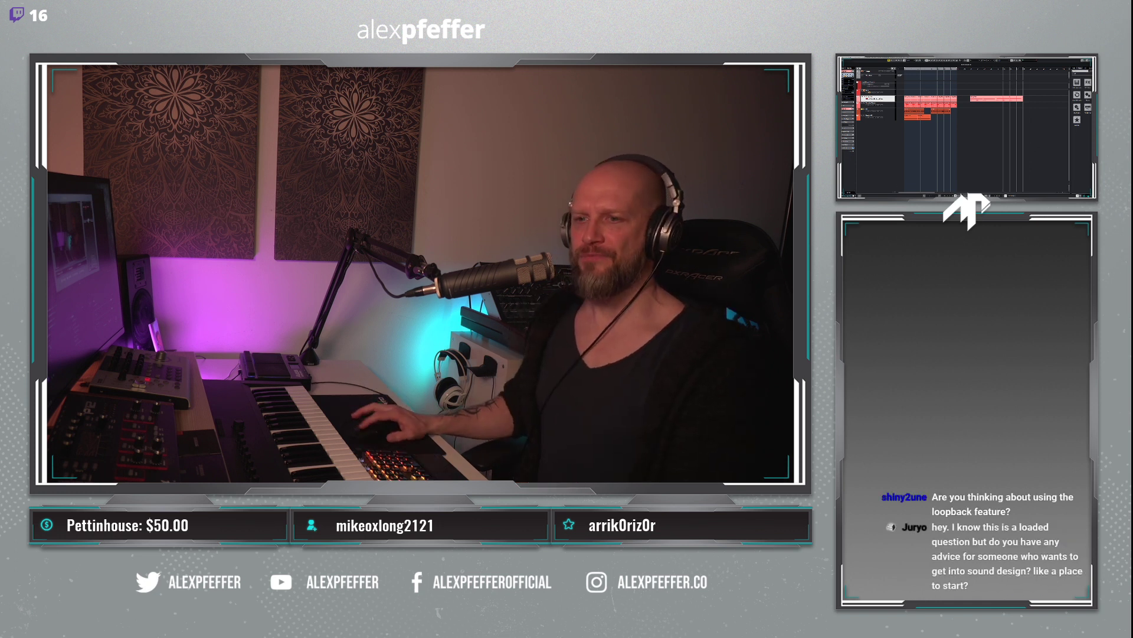
key("Return")
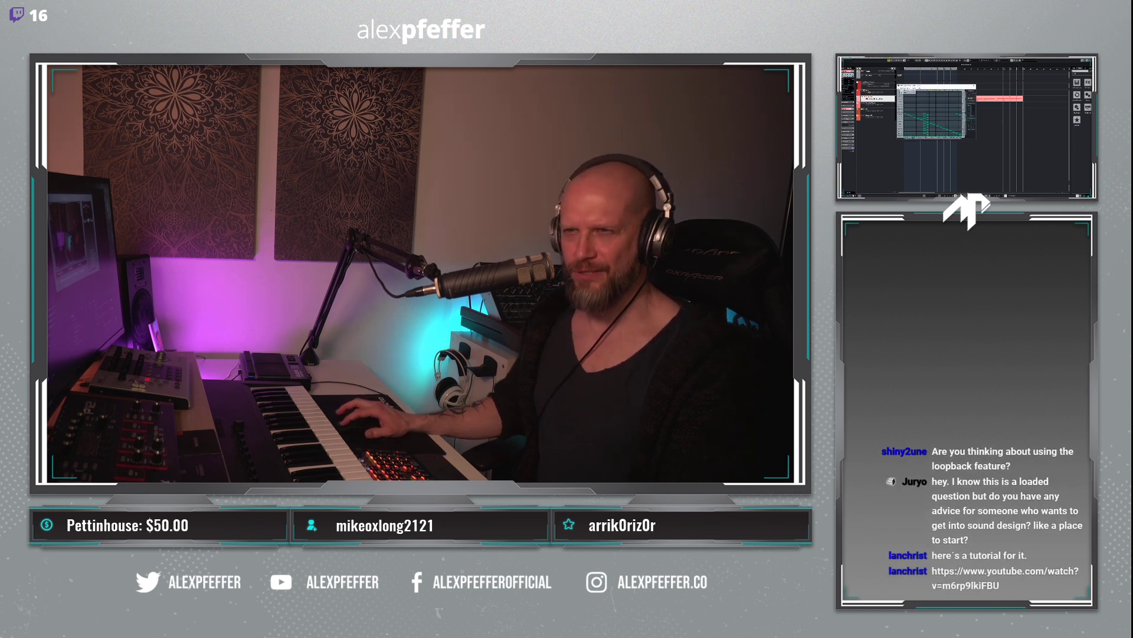
key("F3")
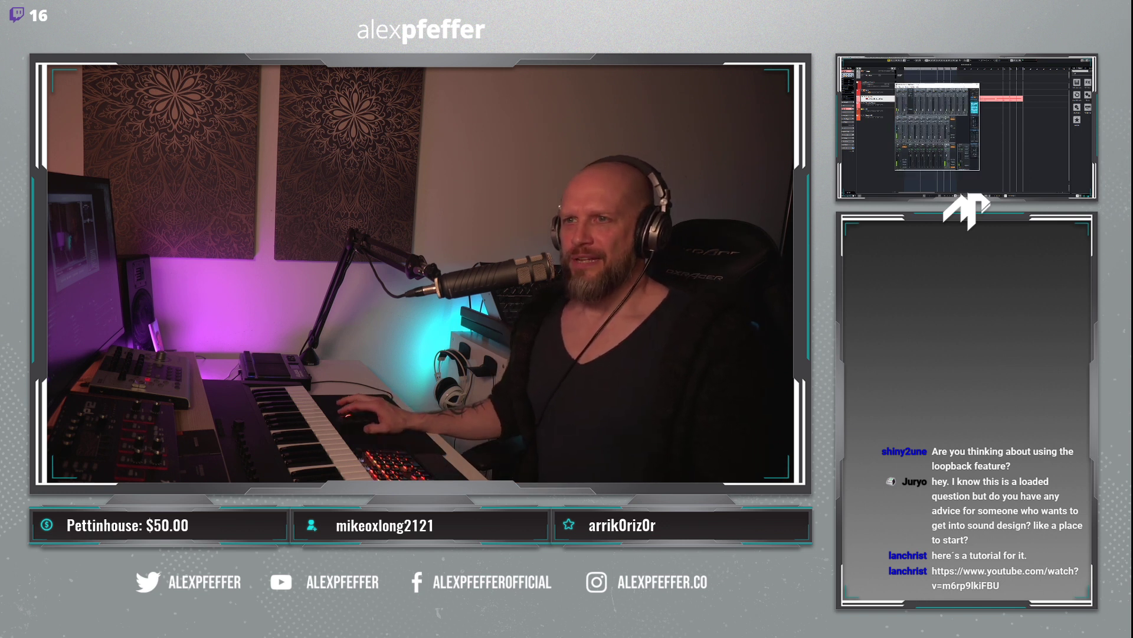
key("F3")
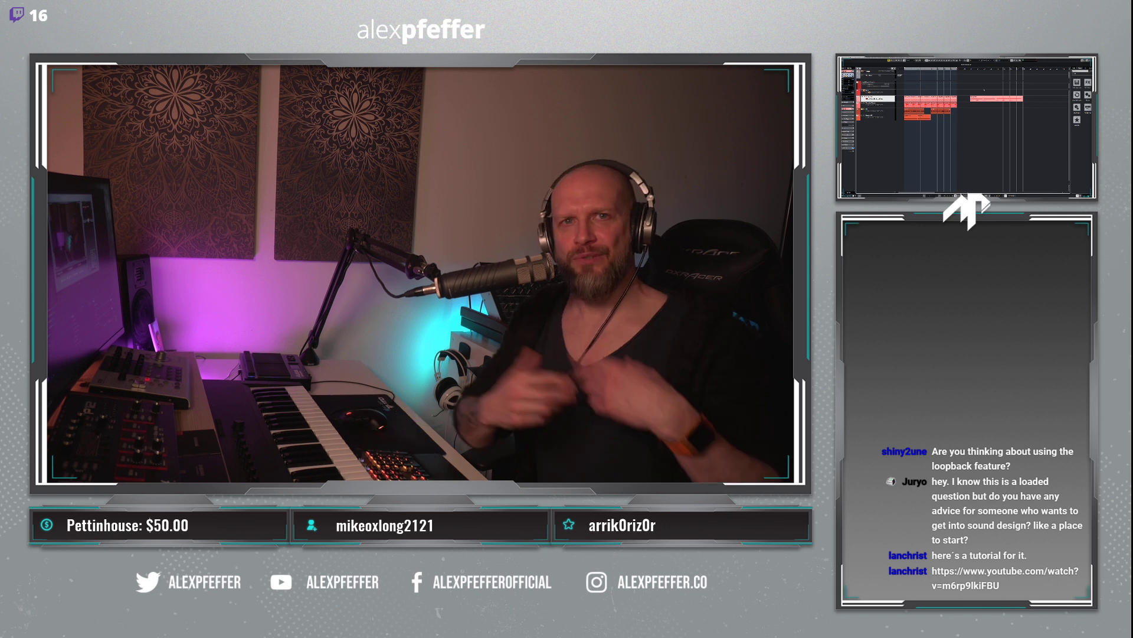